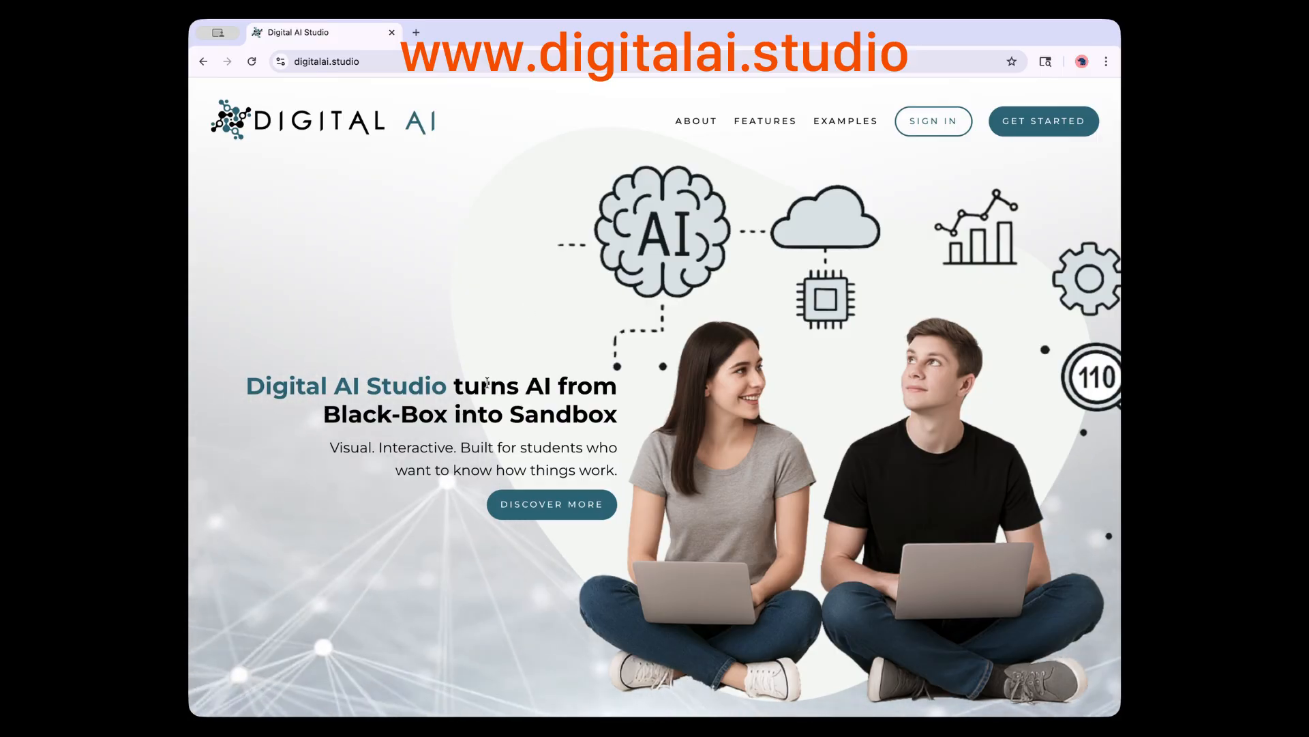
Look at the new-account sign-up form, close it, and bring up the SIGN IN form instead
click(1054, 129)
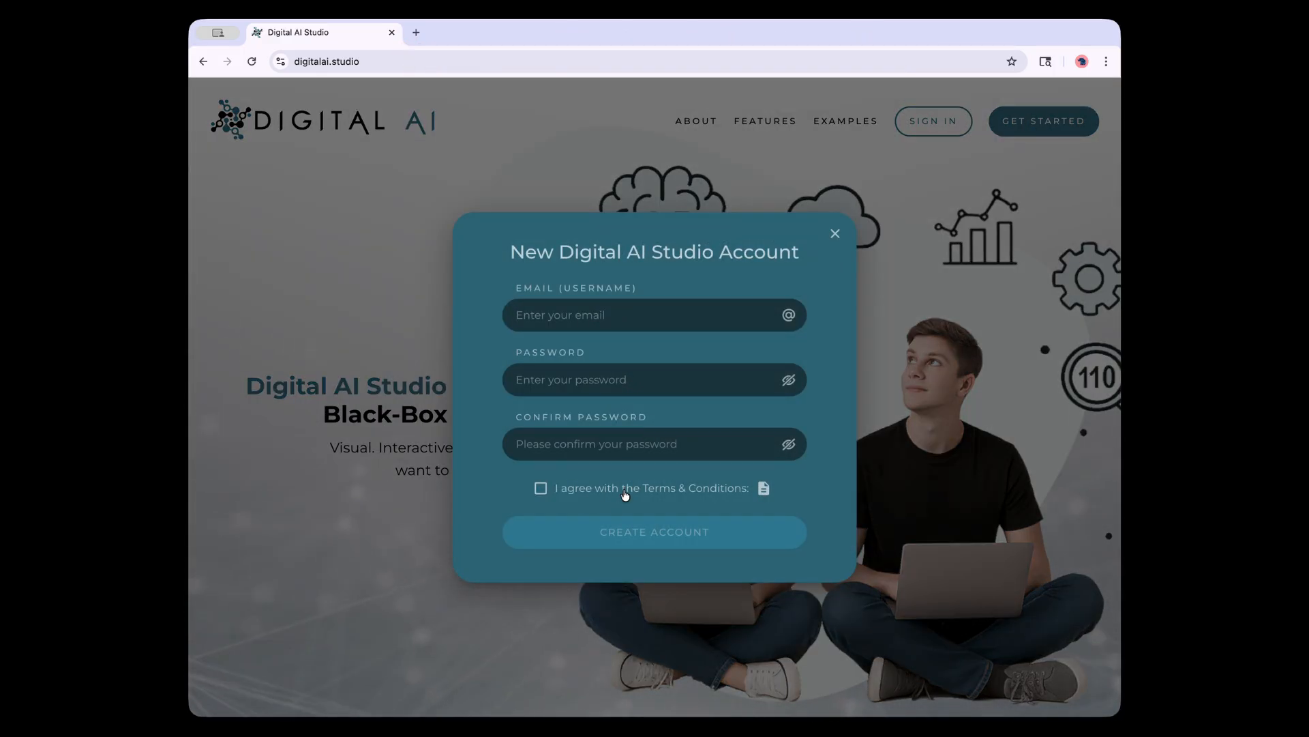
click(895, 249)
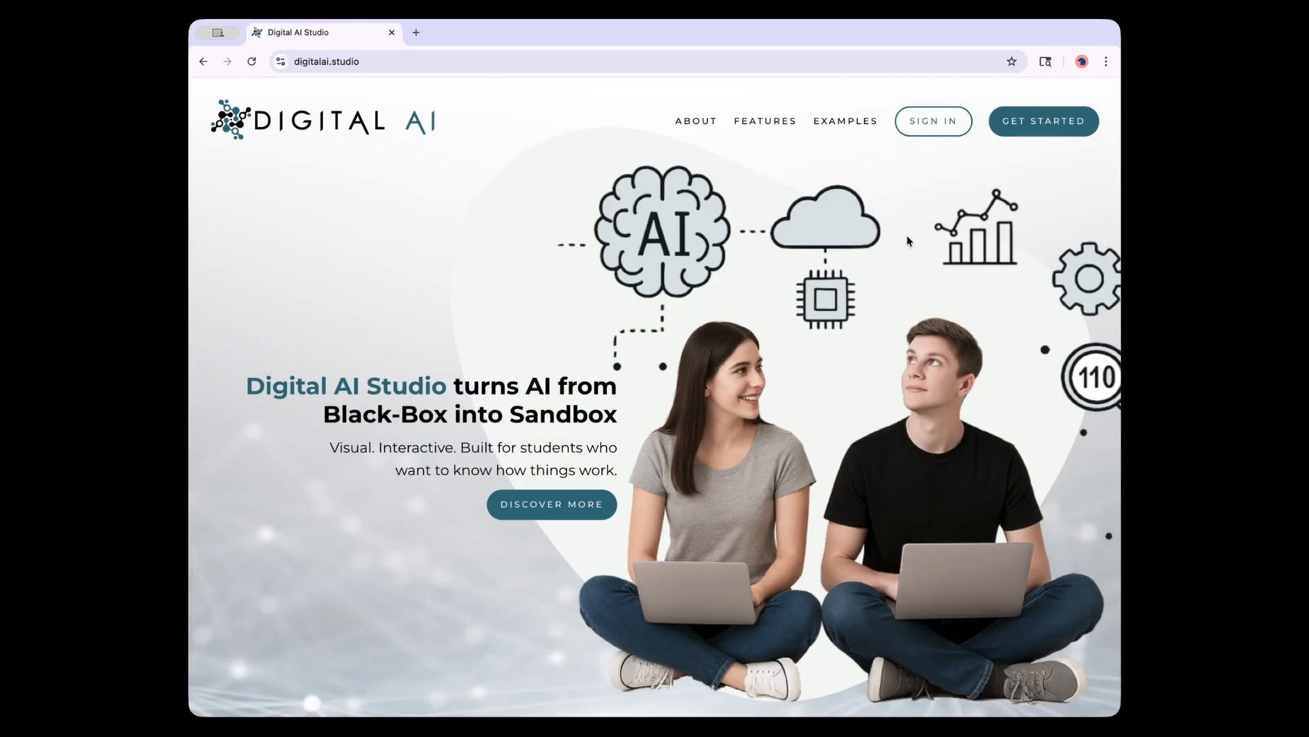
click(932, 133)
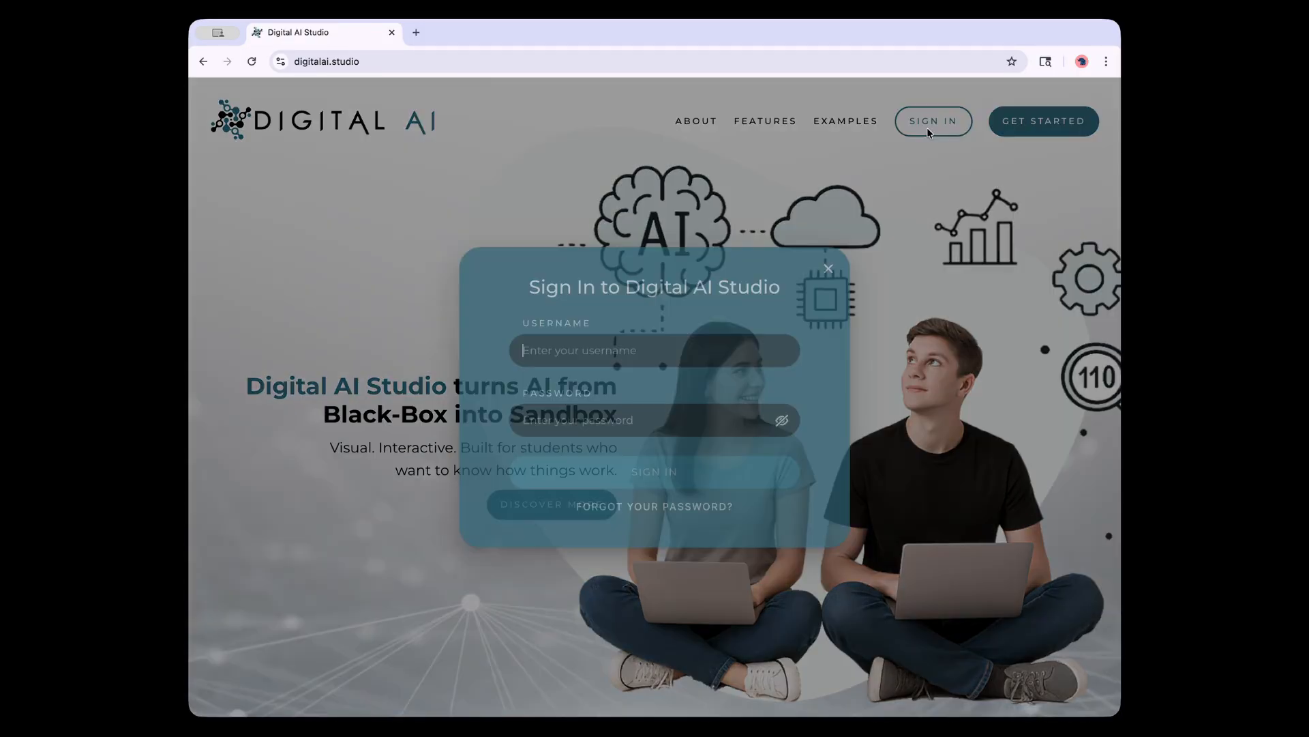
Enter the account's username and password and submit the sign-in
text(someuser)
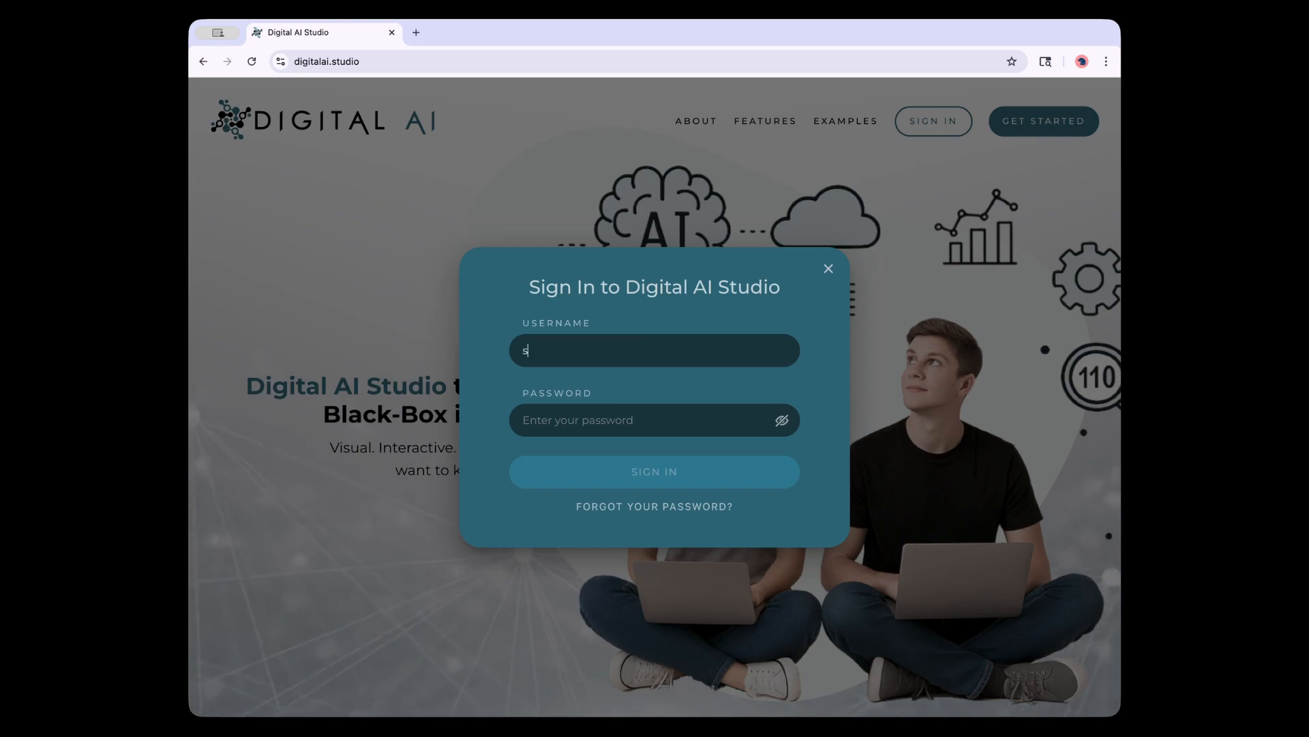
key(Tab)
text(password)
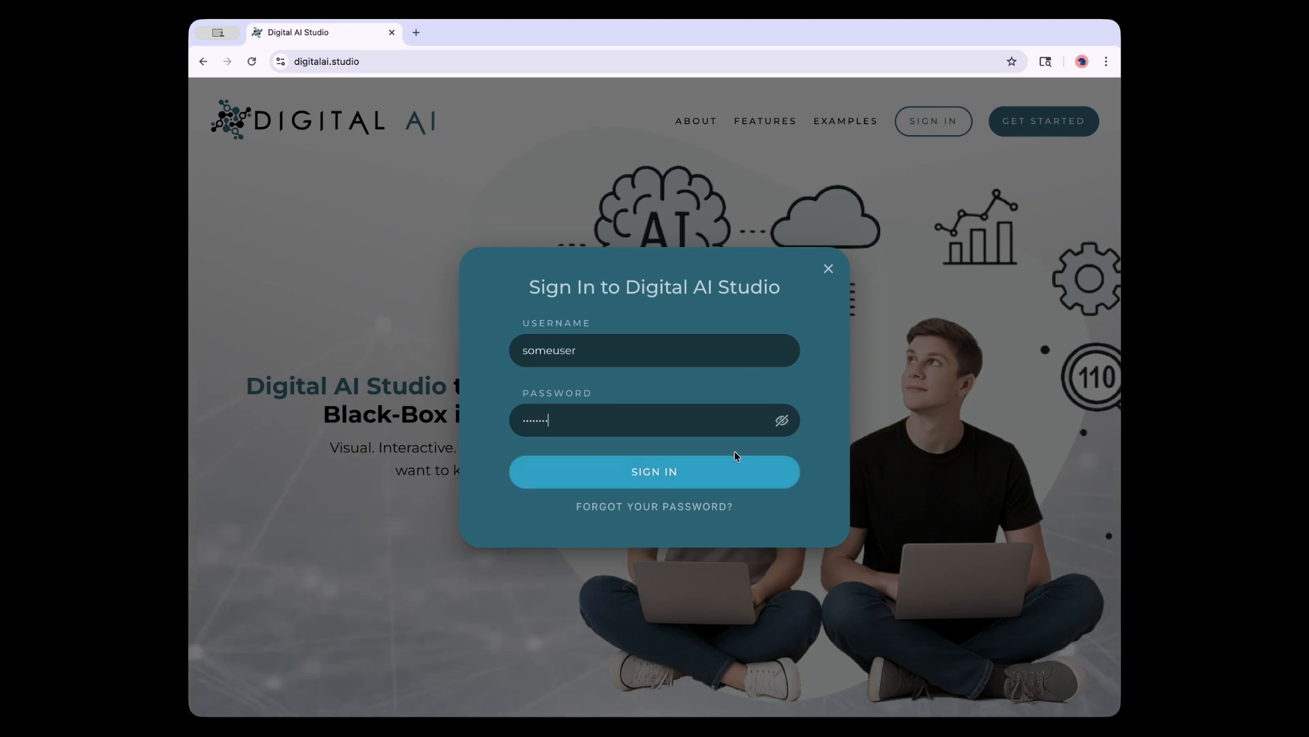
click(720, 481)
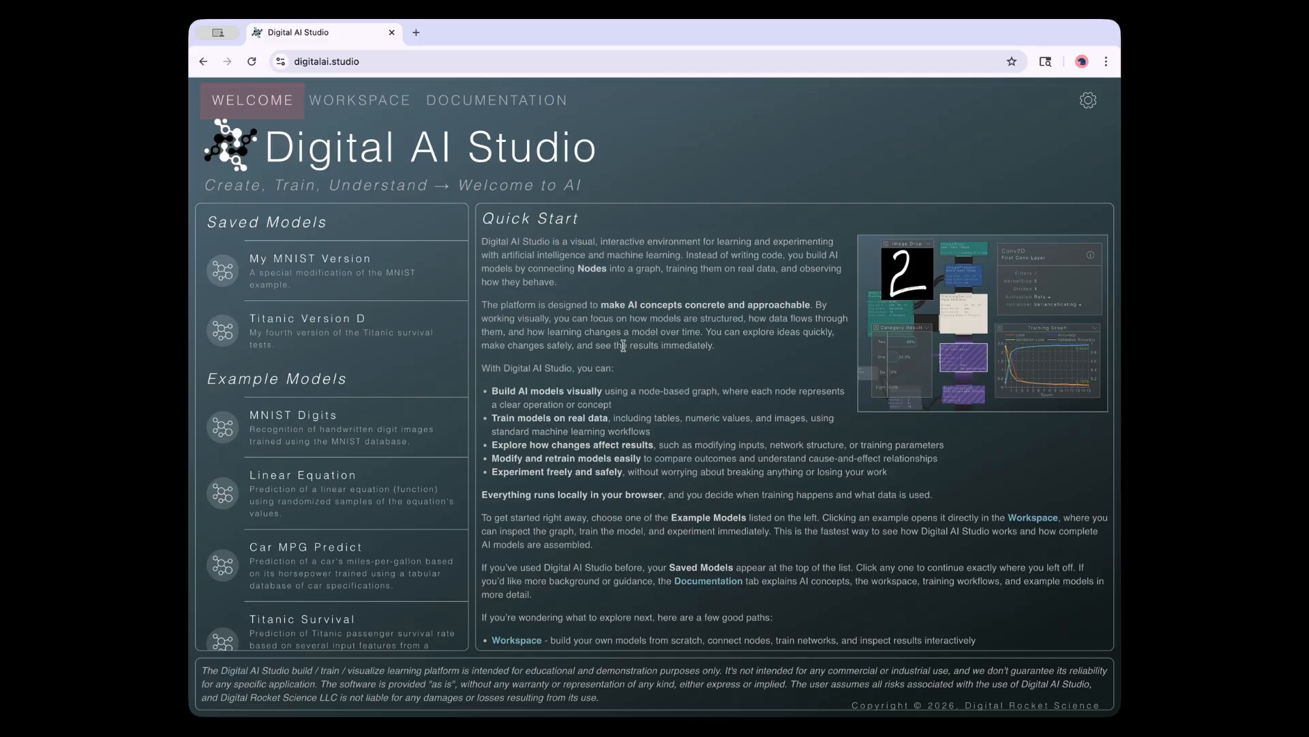
scroll(639, 428, down, 3)
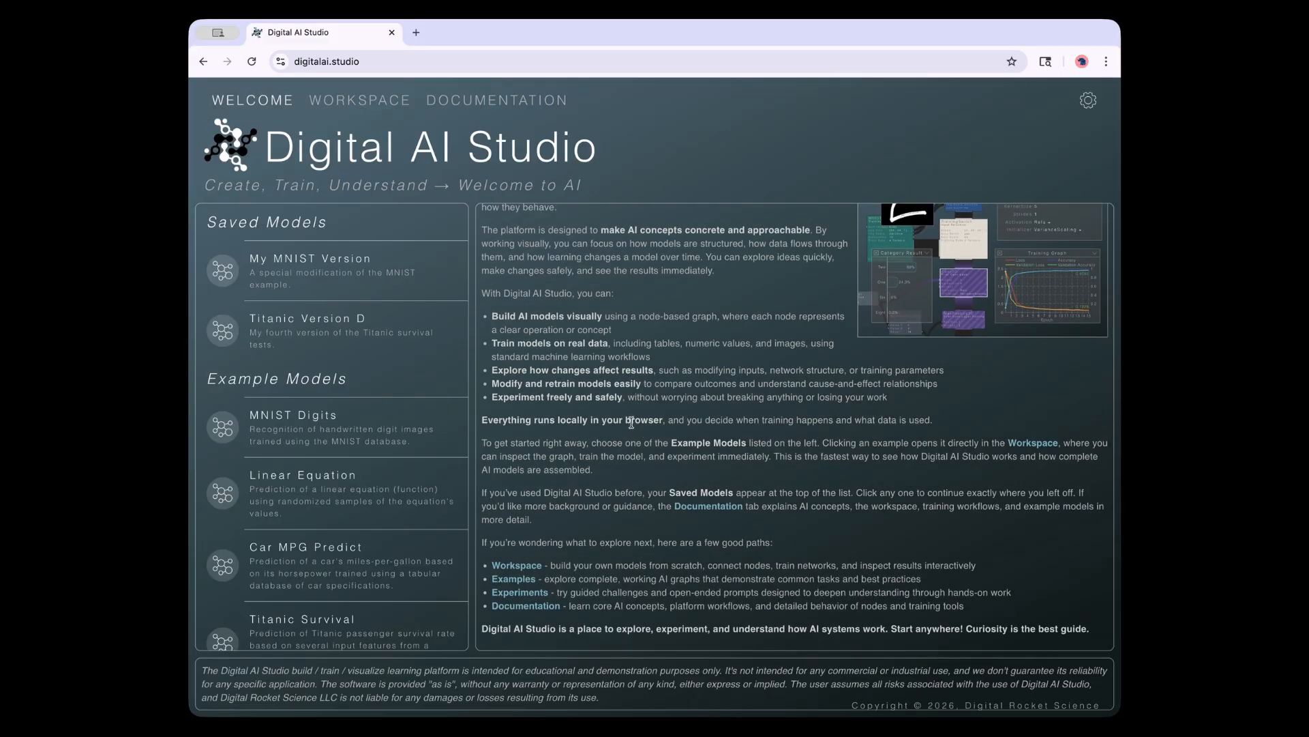
scroll(636, 427, up, 3)
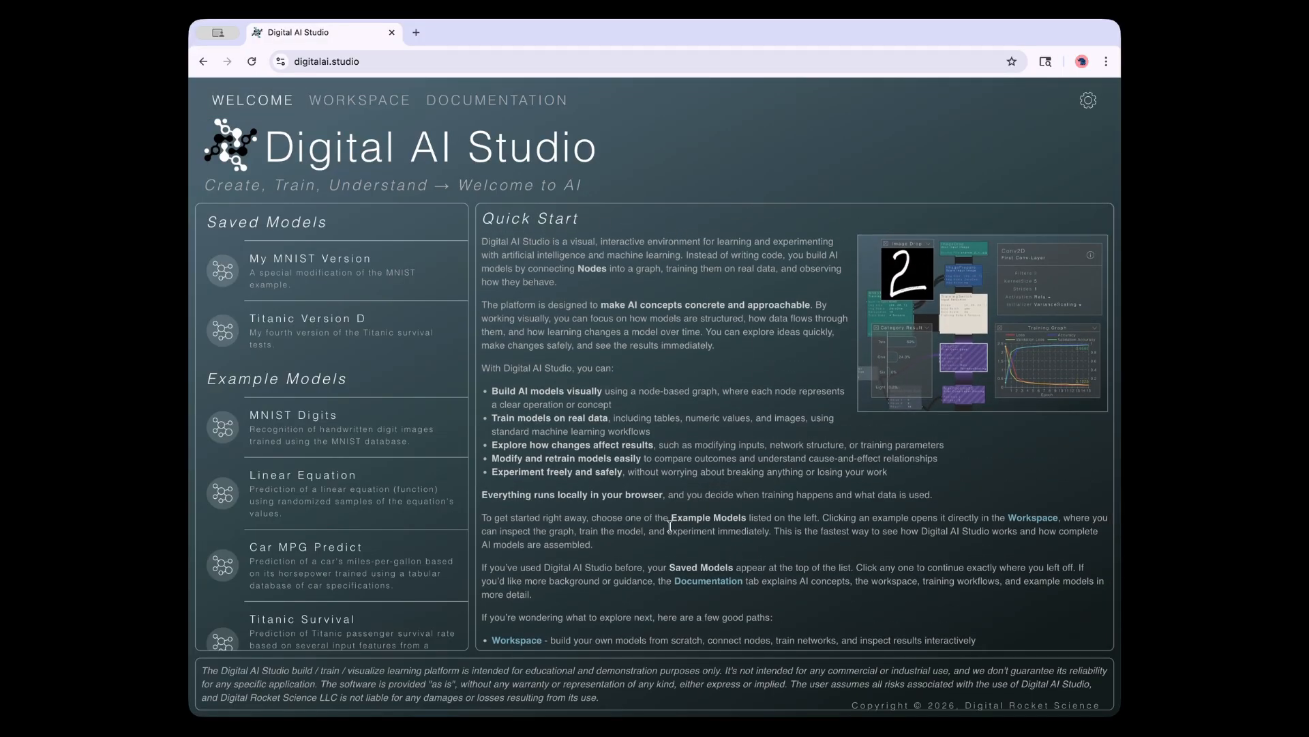
scroll(694, 488, down, 2)
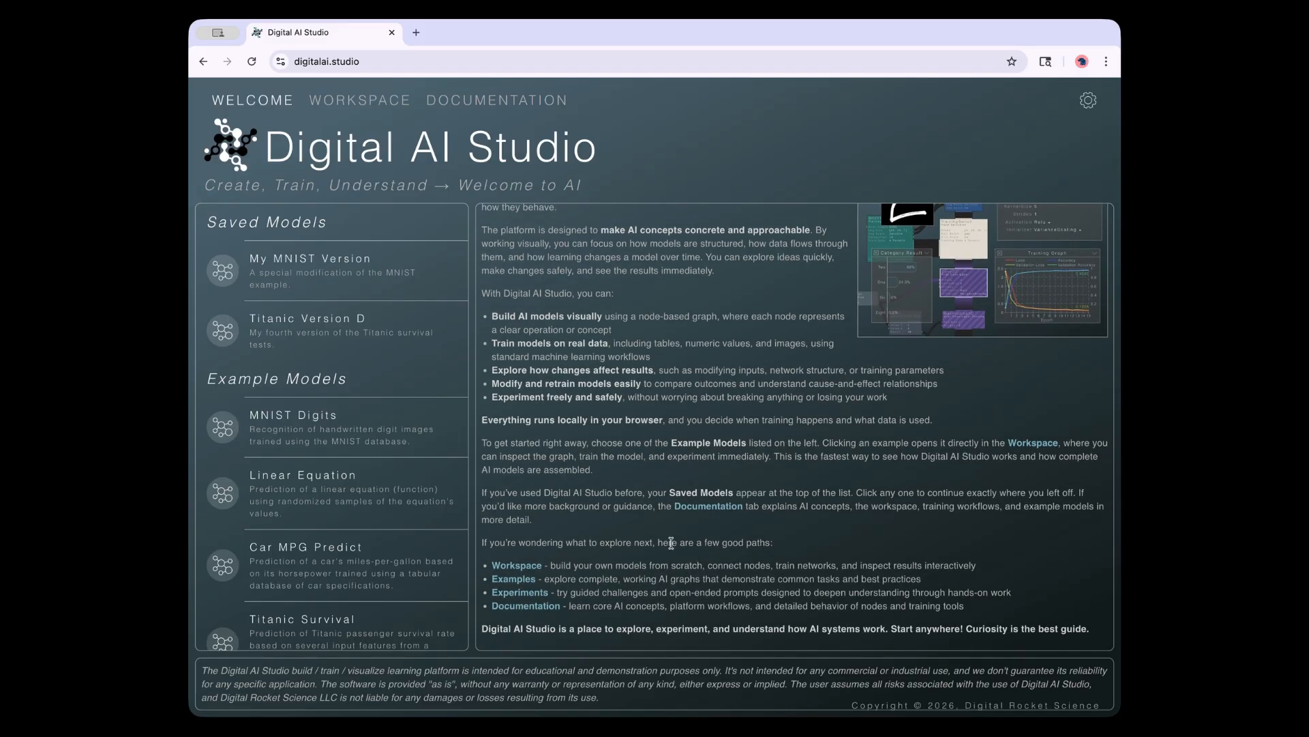
scroll(655, 532, up, 2)
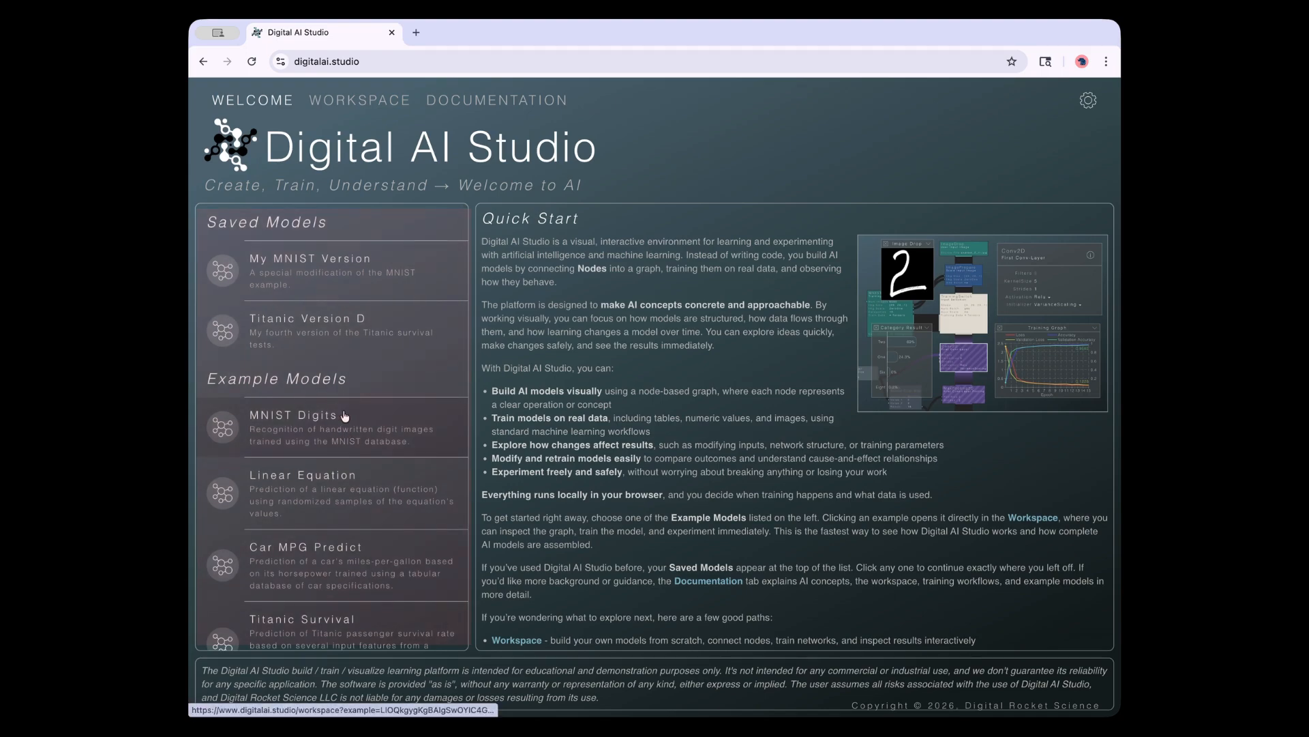
scroll(330, 551, down, 1)
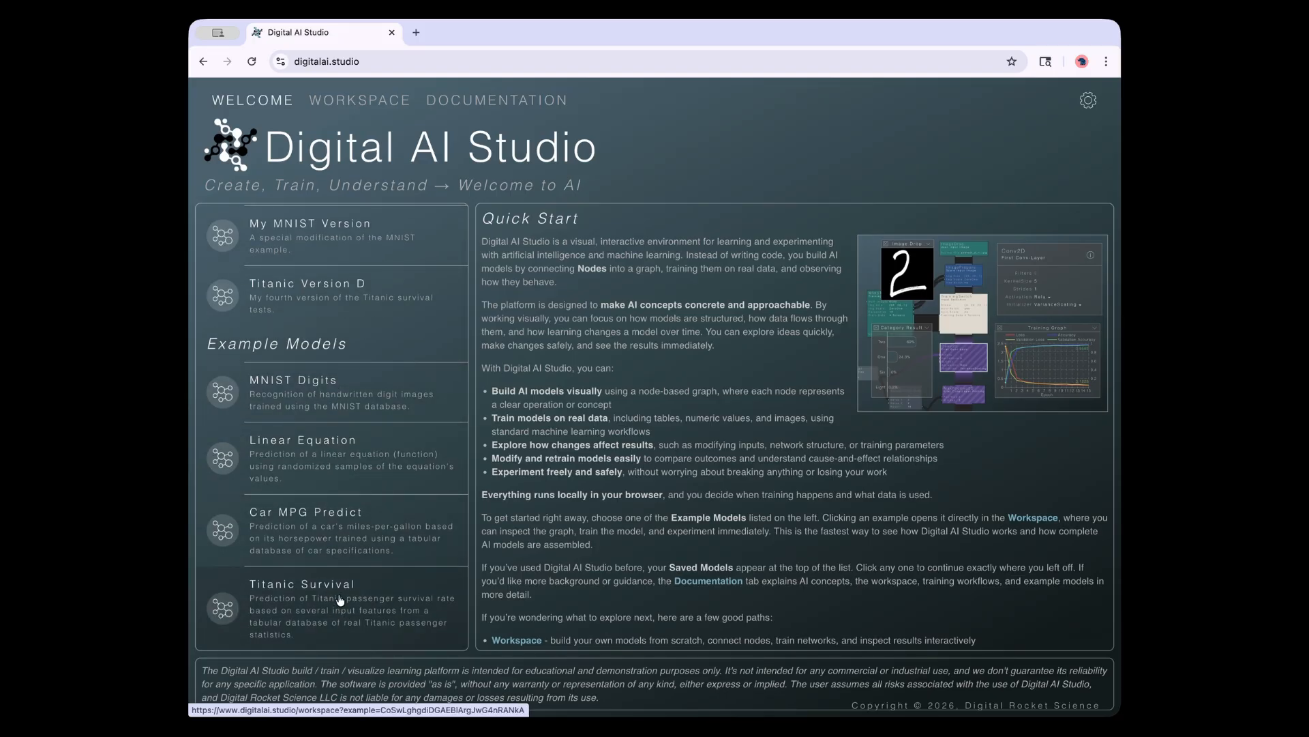
scroll(338, 594, up, 1)
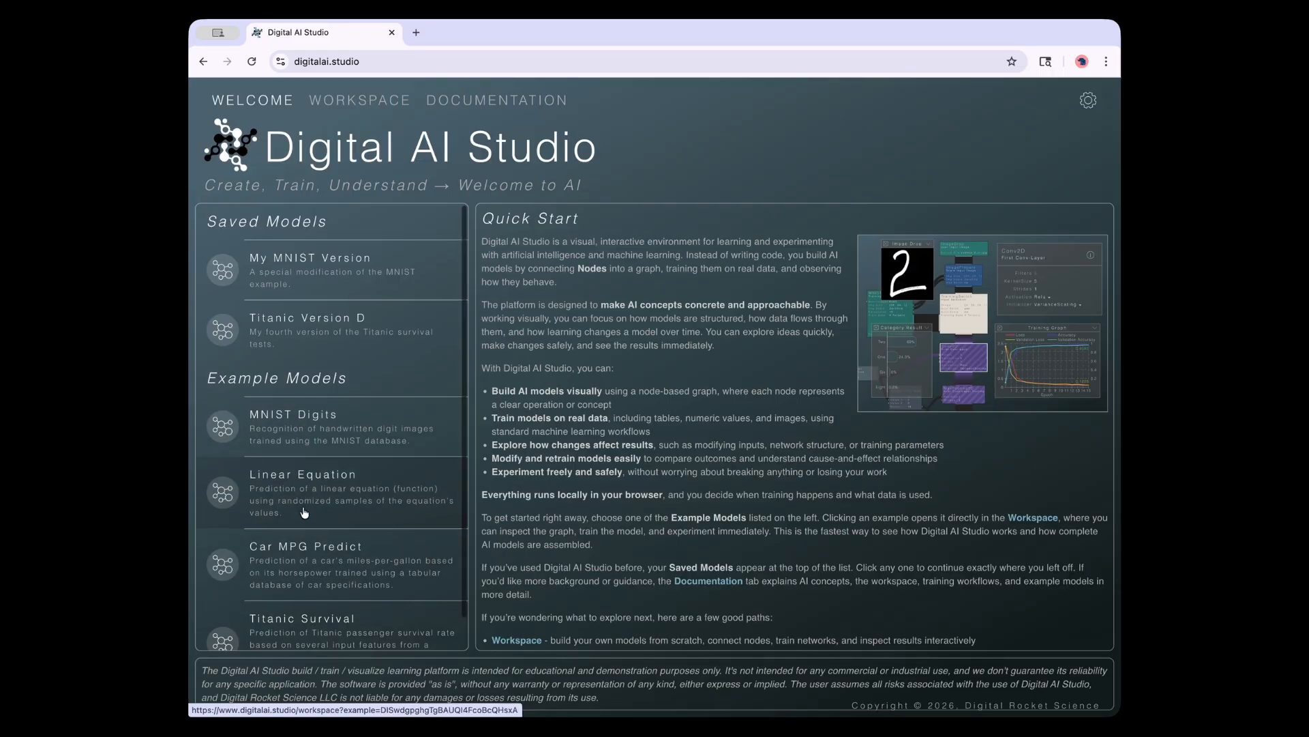
scroll(296, 498, down, 1)
scroll(318, 532, up, 1)
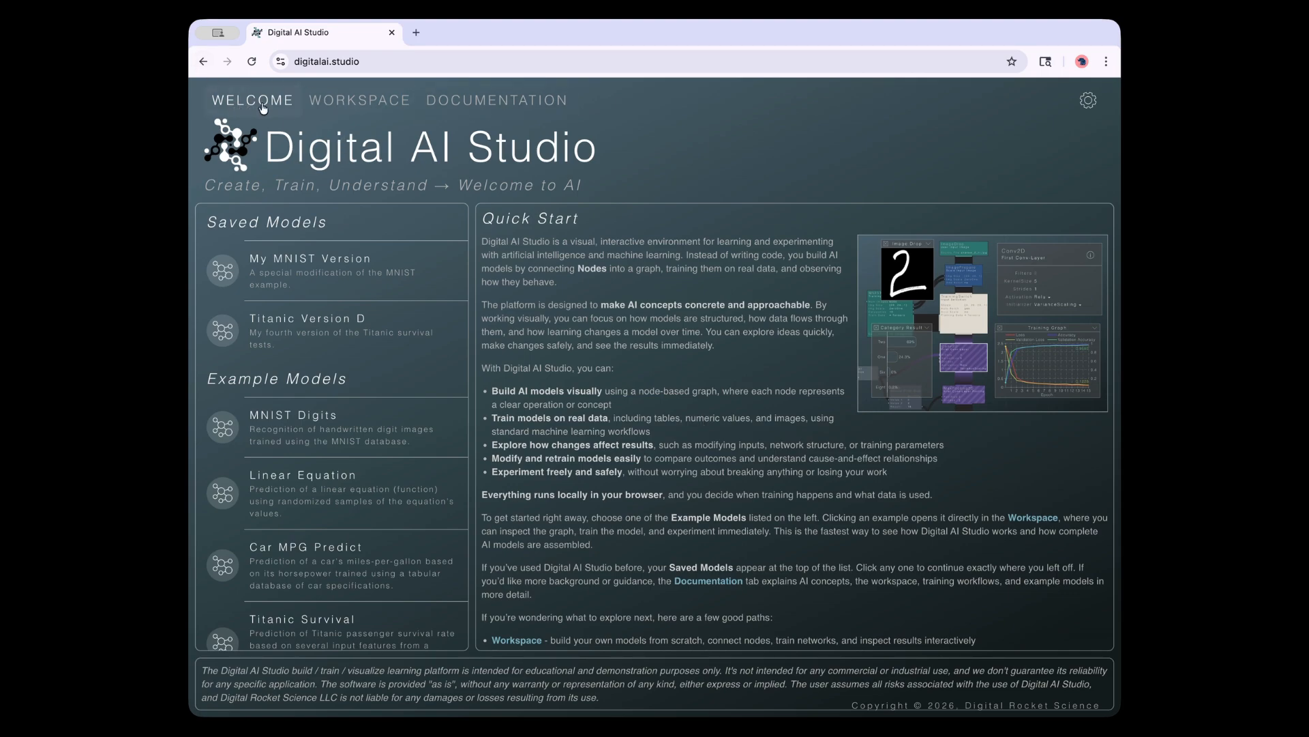
click(365, 105)
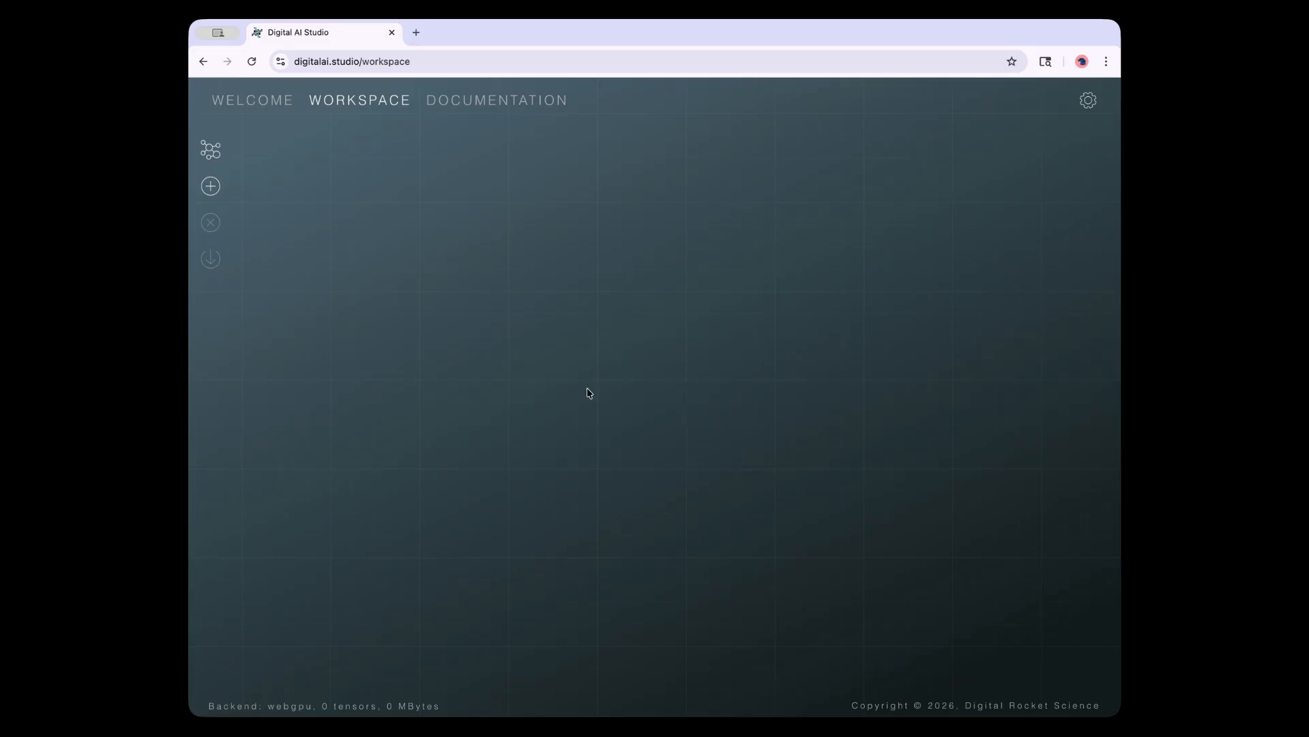
click(483, 104)
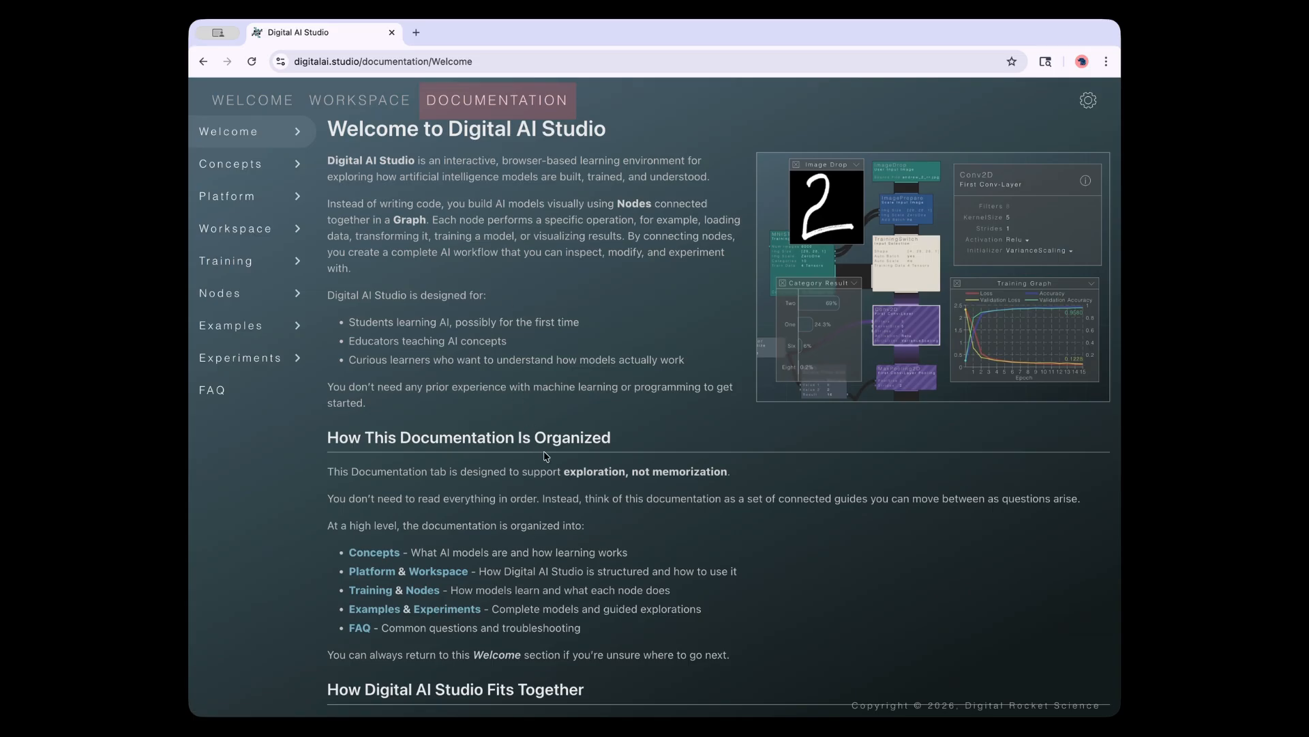
click(296, 164)
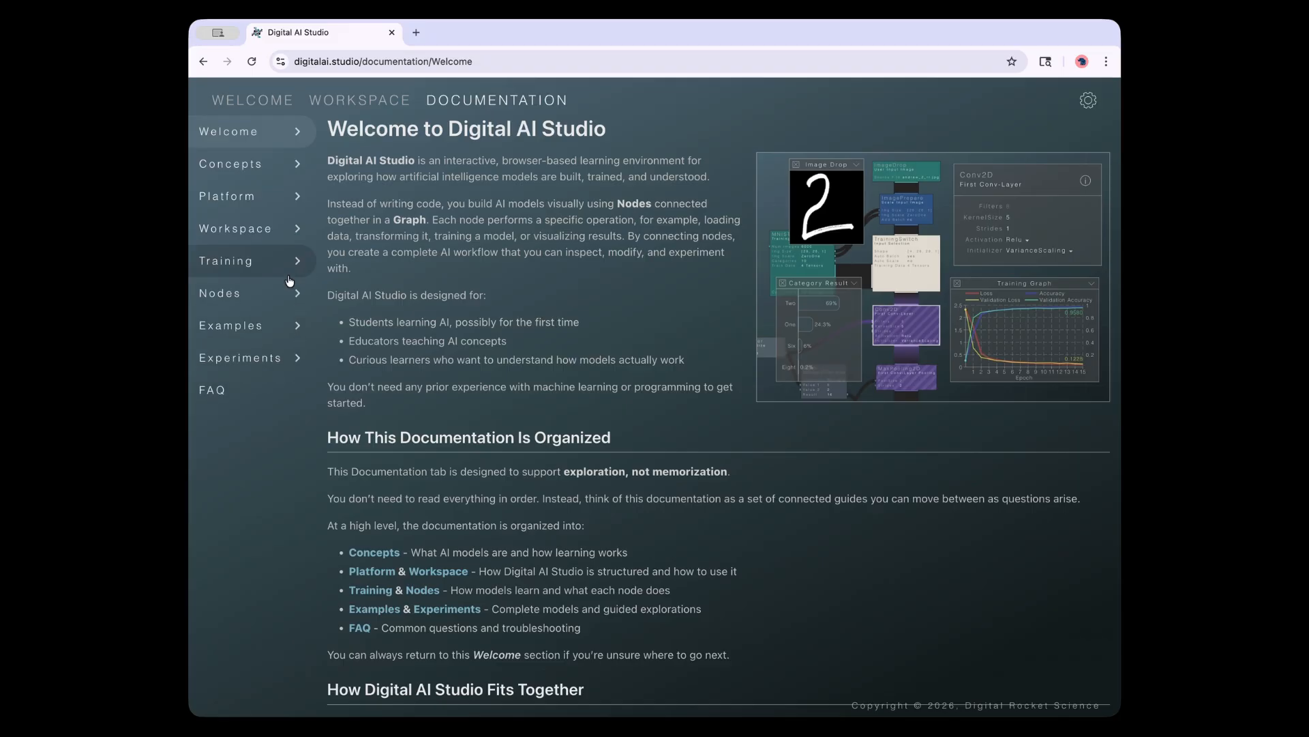
click(295, 199)
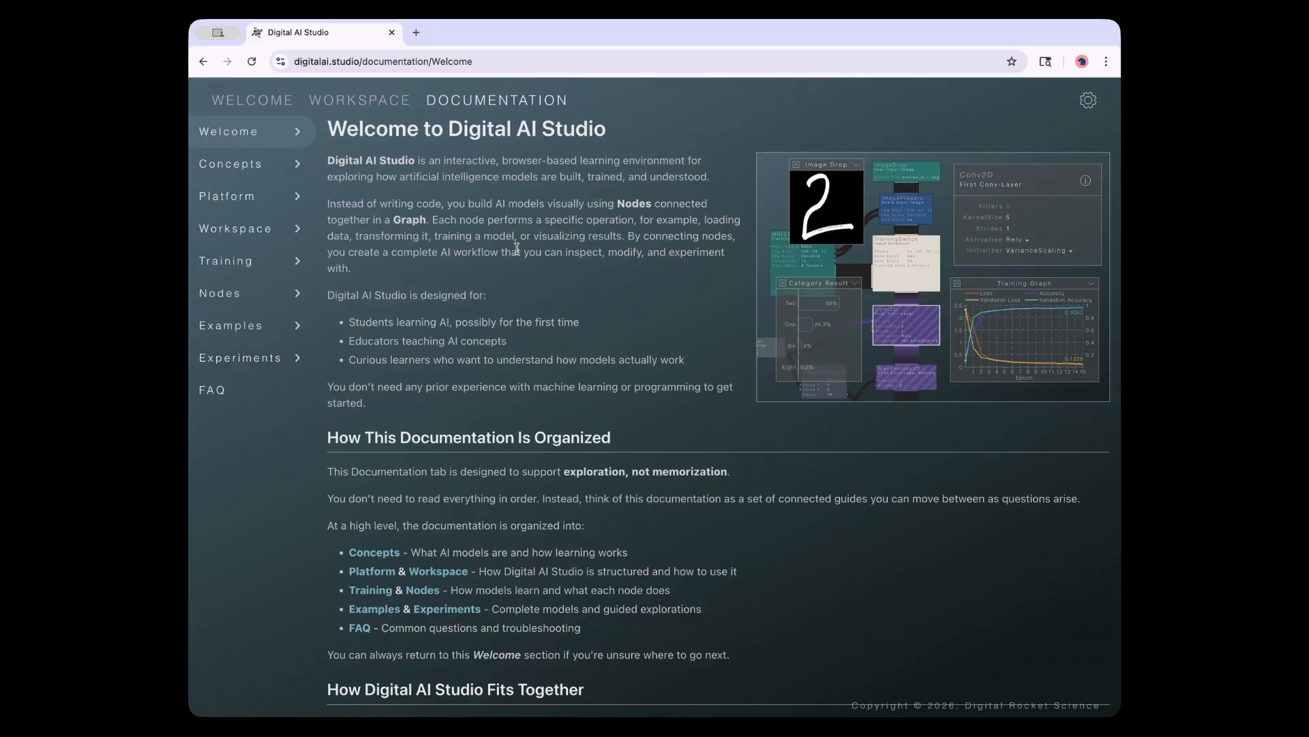
click(265, 106)
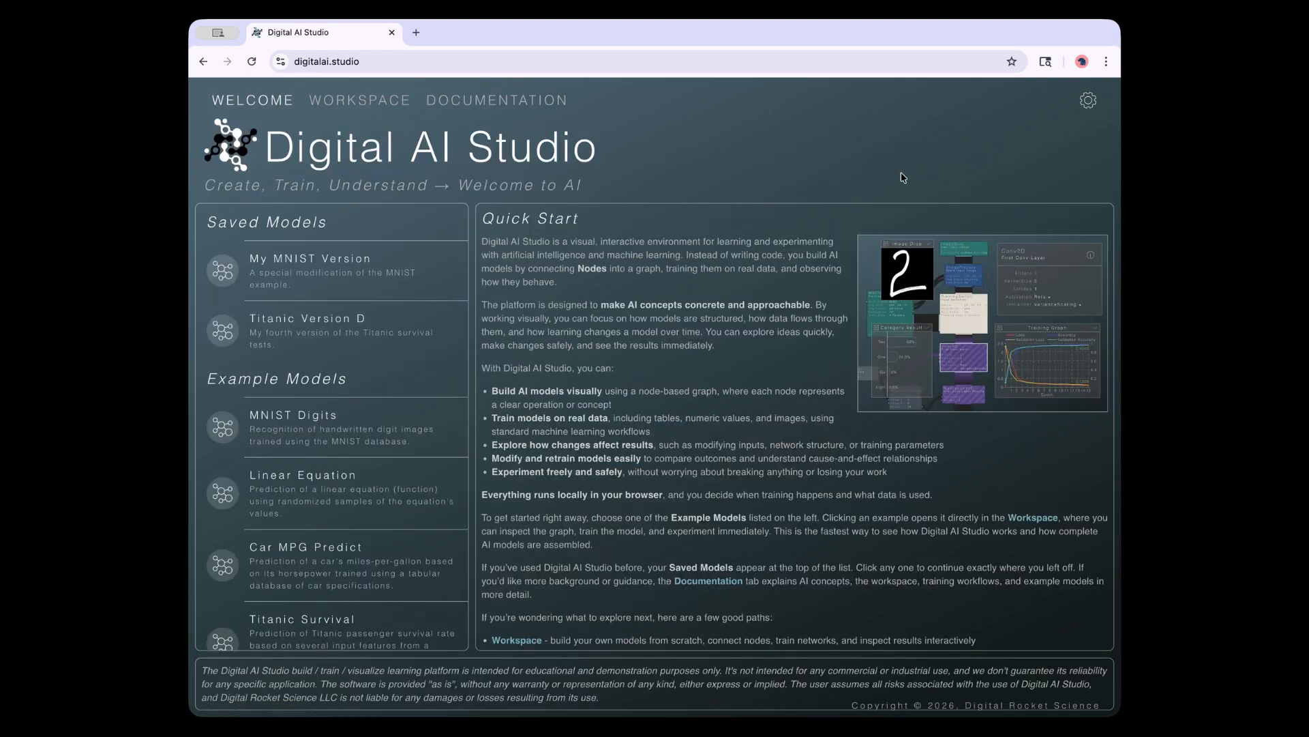
click(1090, 102)
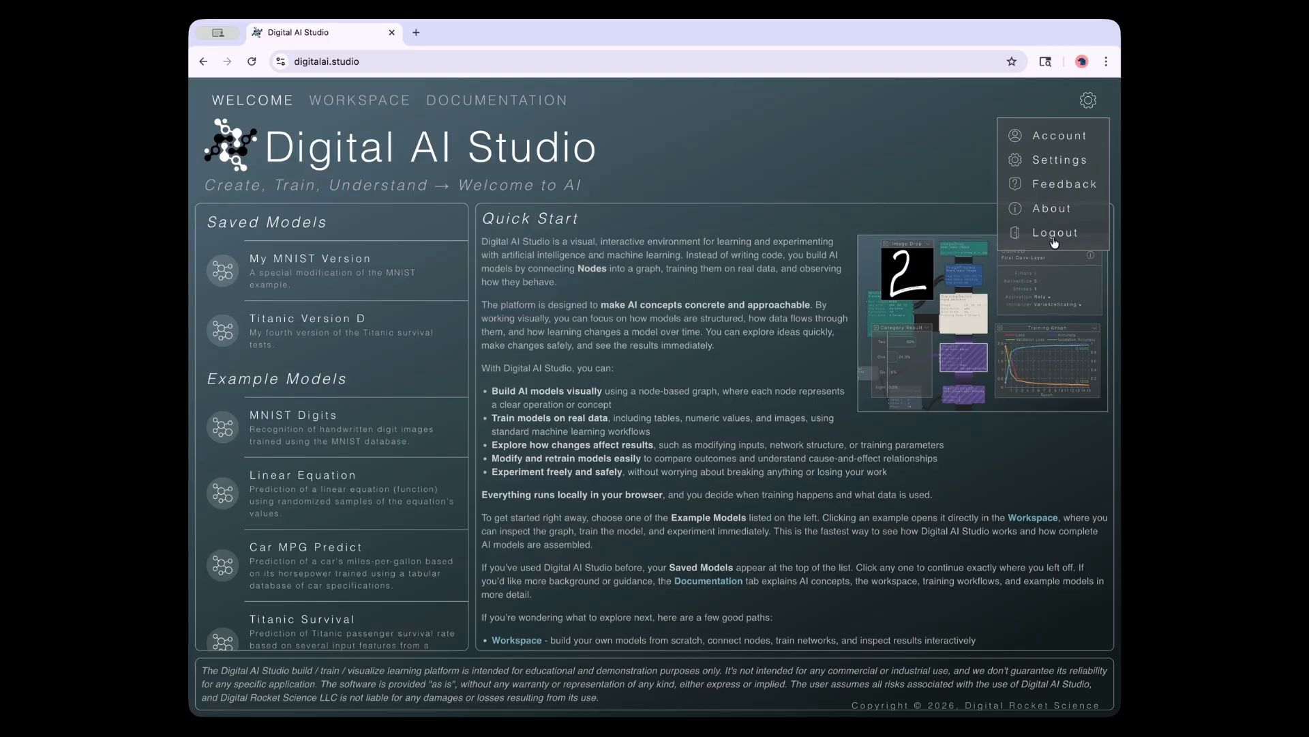
click(1054, 137)
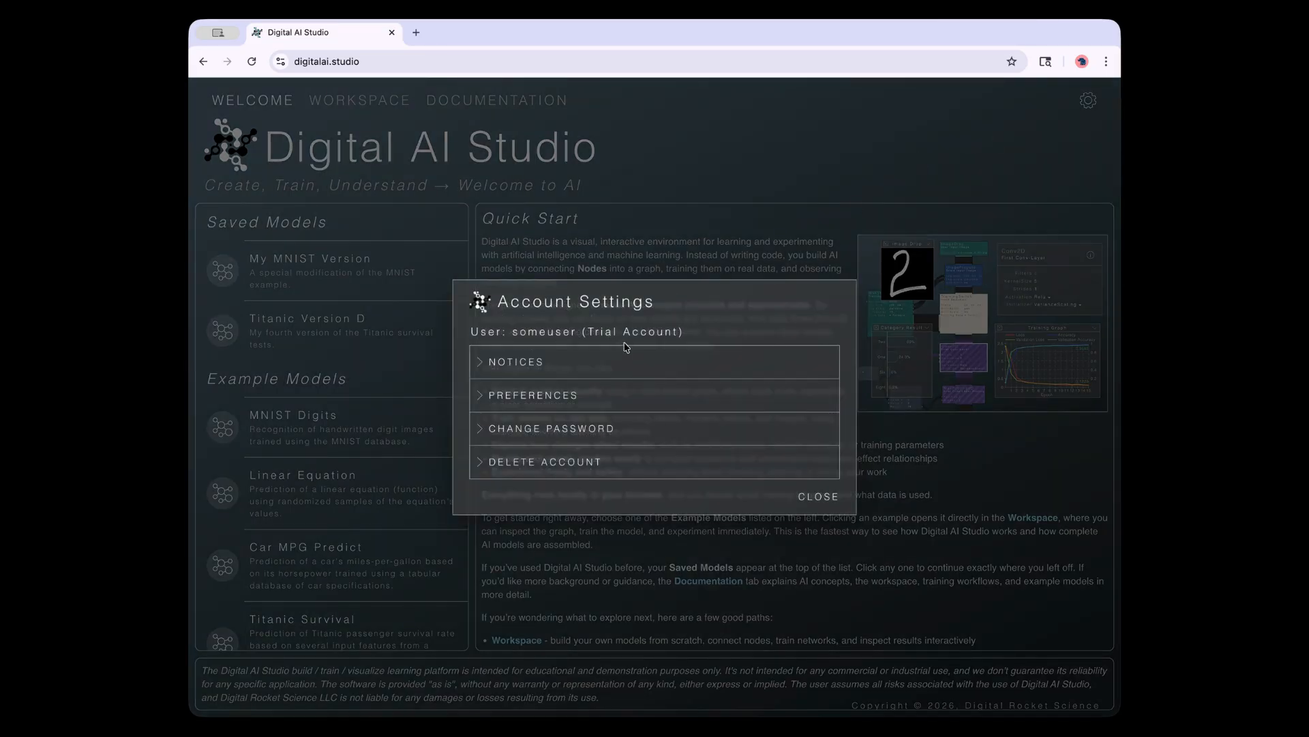
click(598, 429)
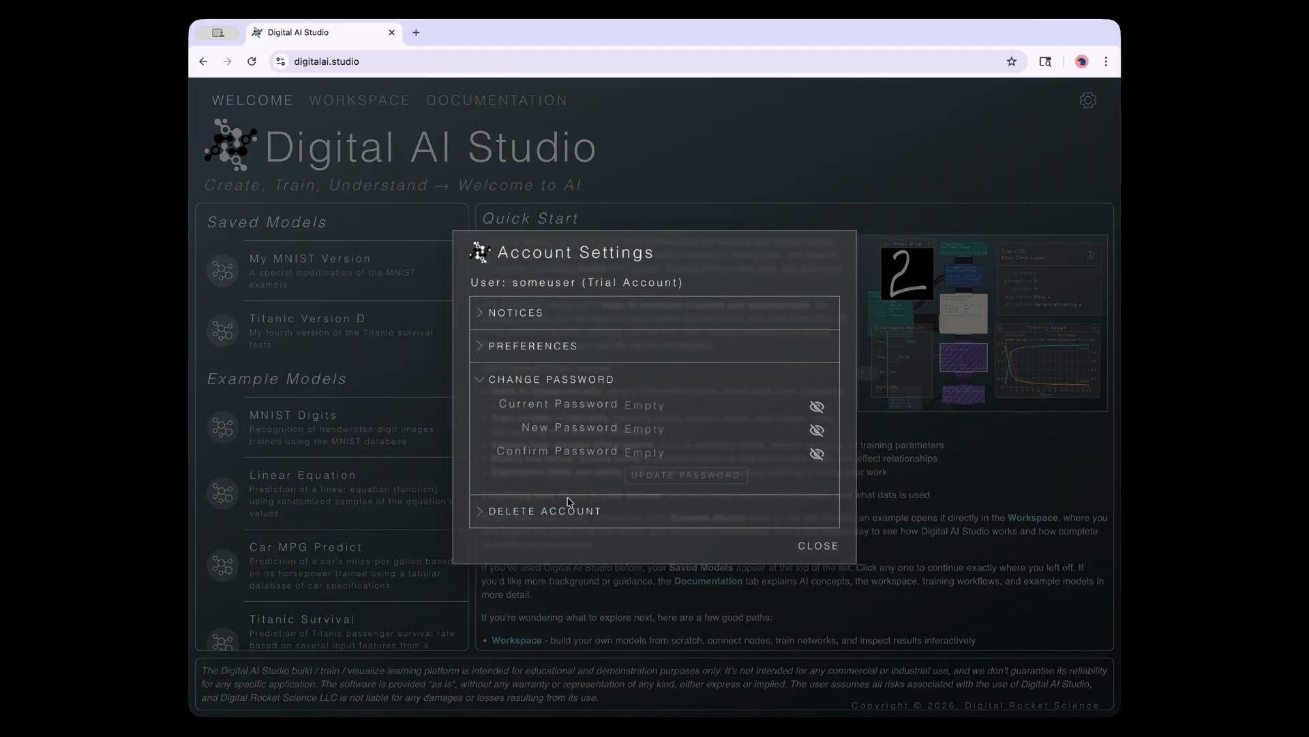
click(563, 516)
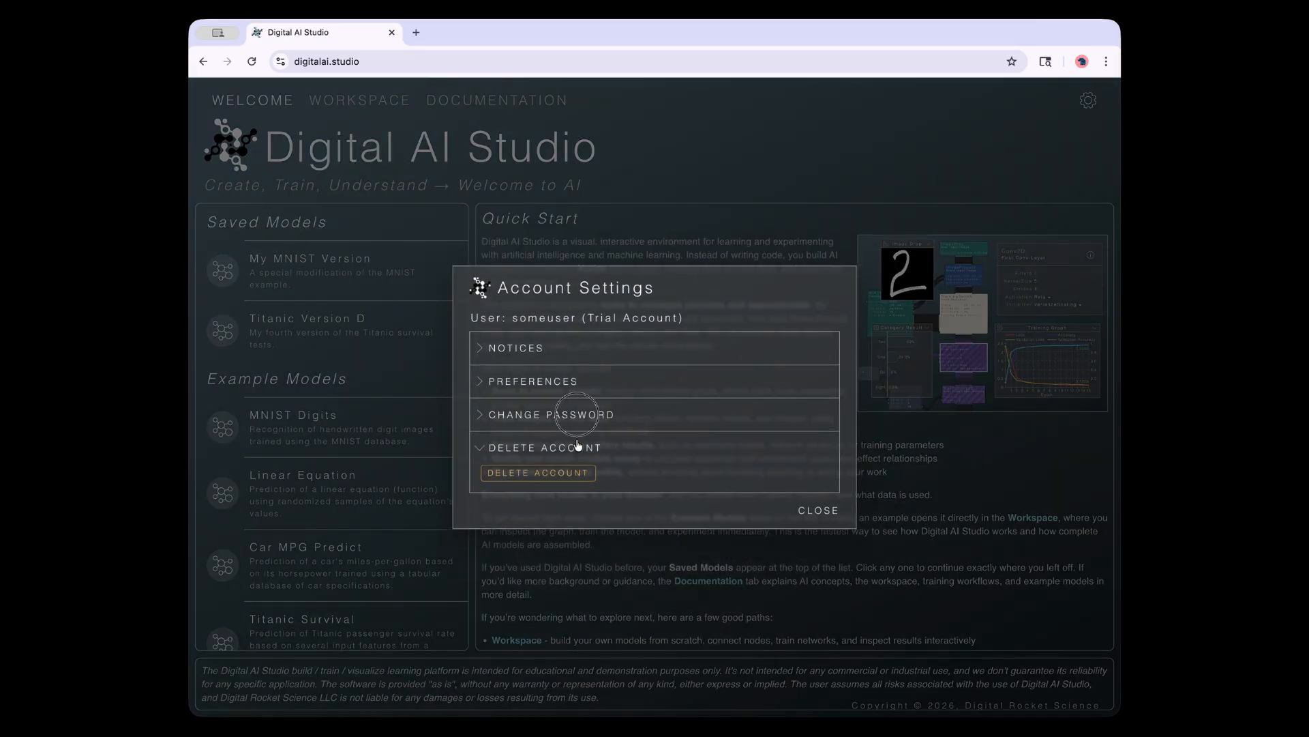
click(579, 444)
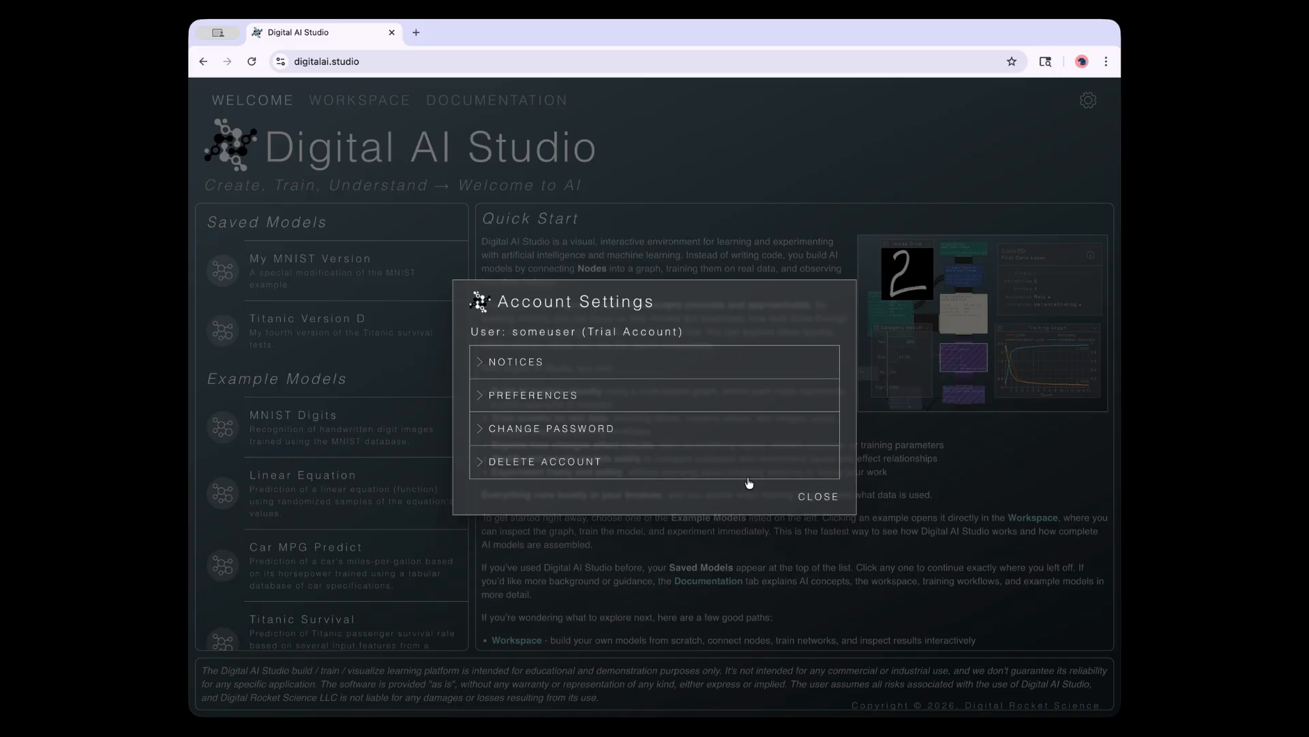
click(818, 496)
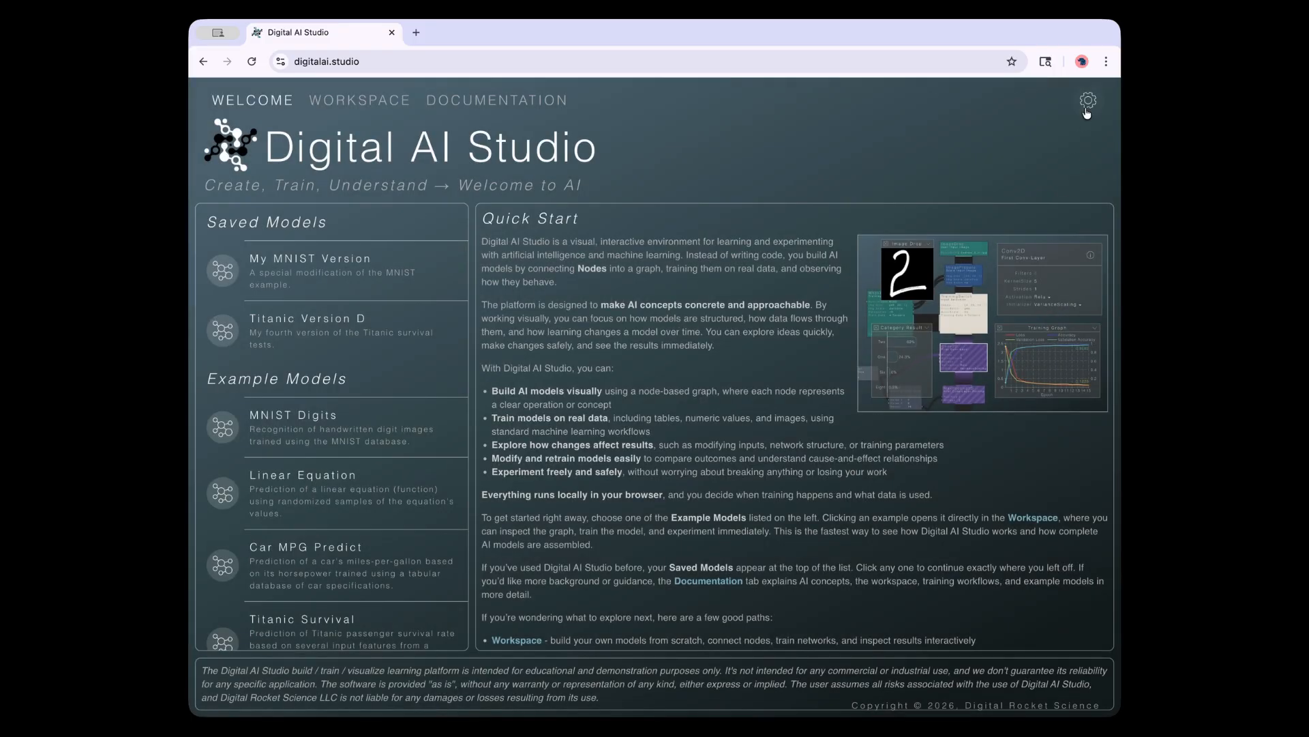
click(1088, 104)
Open Application Settings and review the Version 0.1.4 changelog
click(1054, 160)
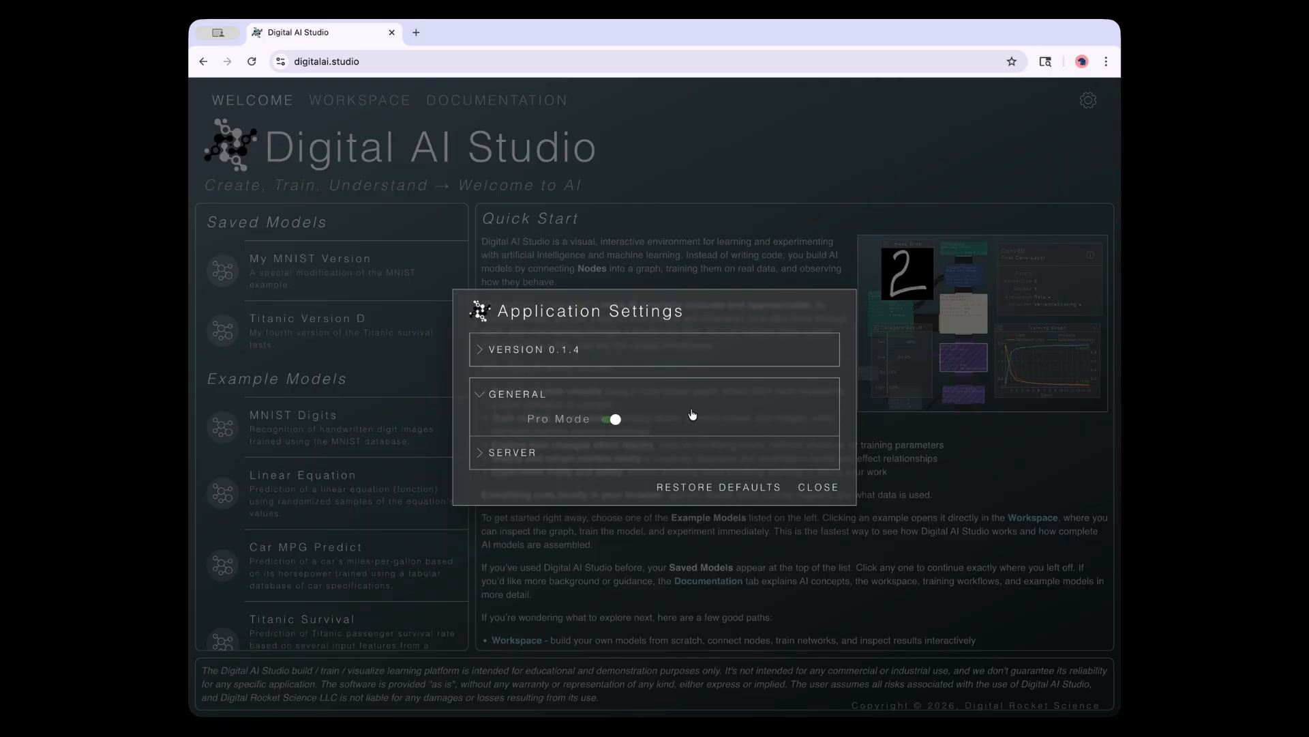
click(528, 402)
click(523, 406)
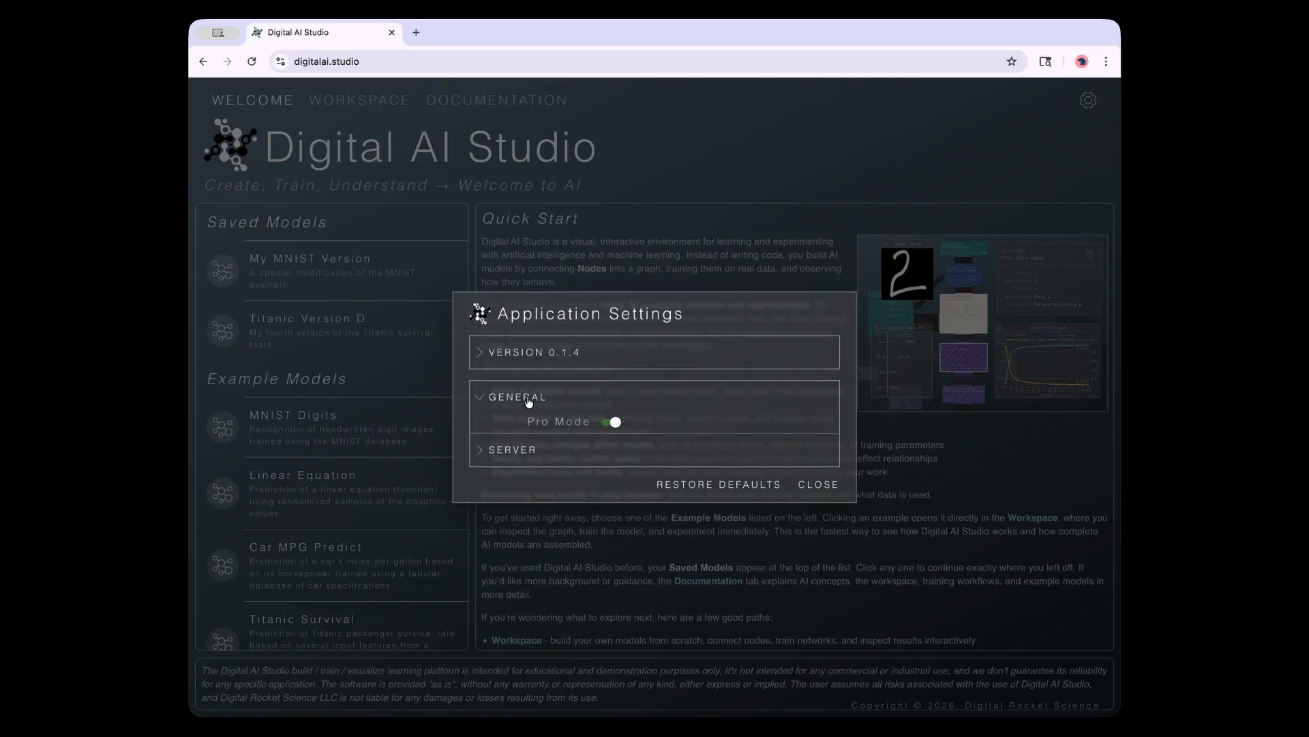
click(542, 350)
scroll(549, 352, down, 5)
scroll(549, 352, up, 5)
click(491, 273)
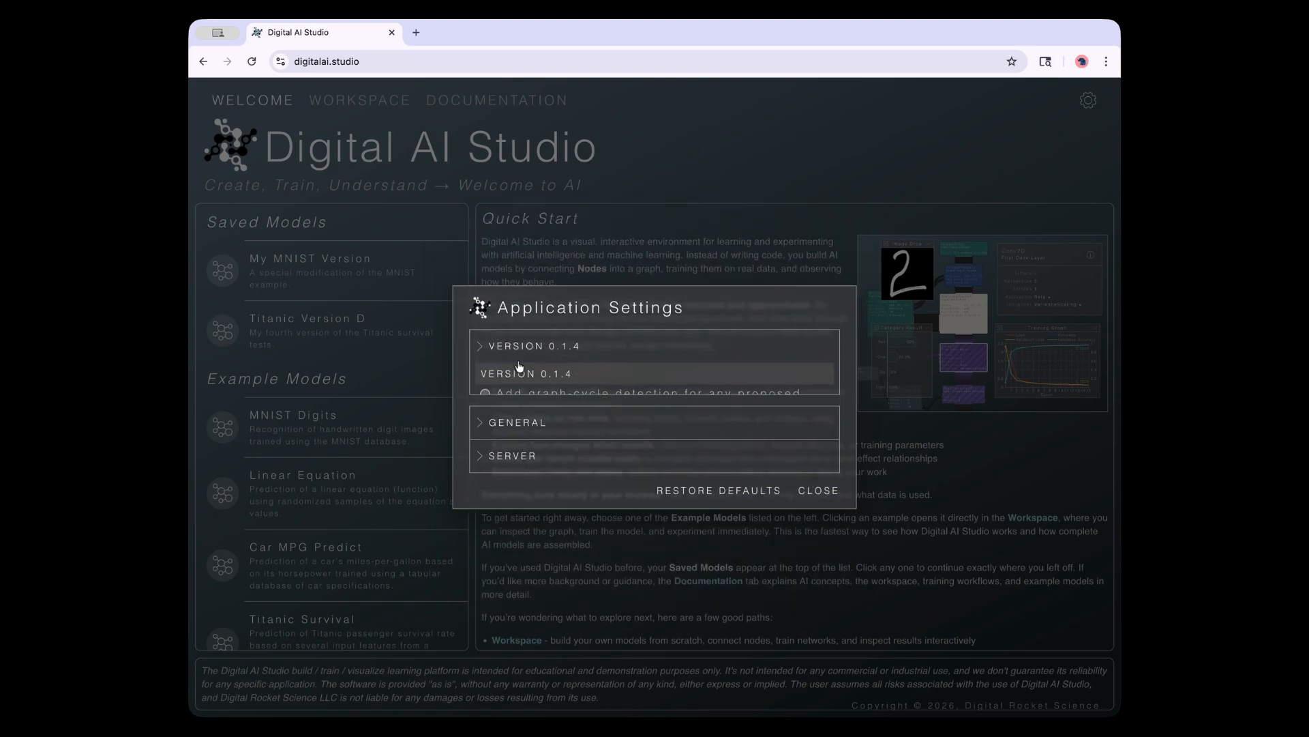
Check the Pro Mode general settings and the coming-soon server settings, then close the dialog
click(546, 408)
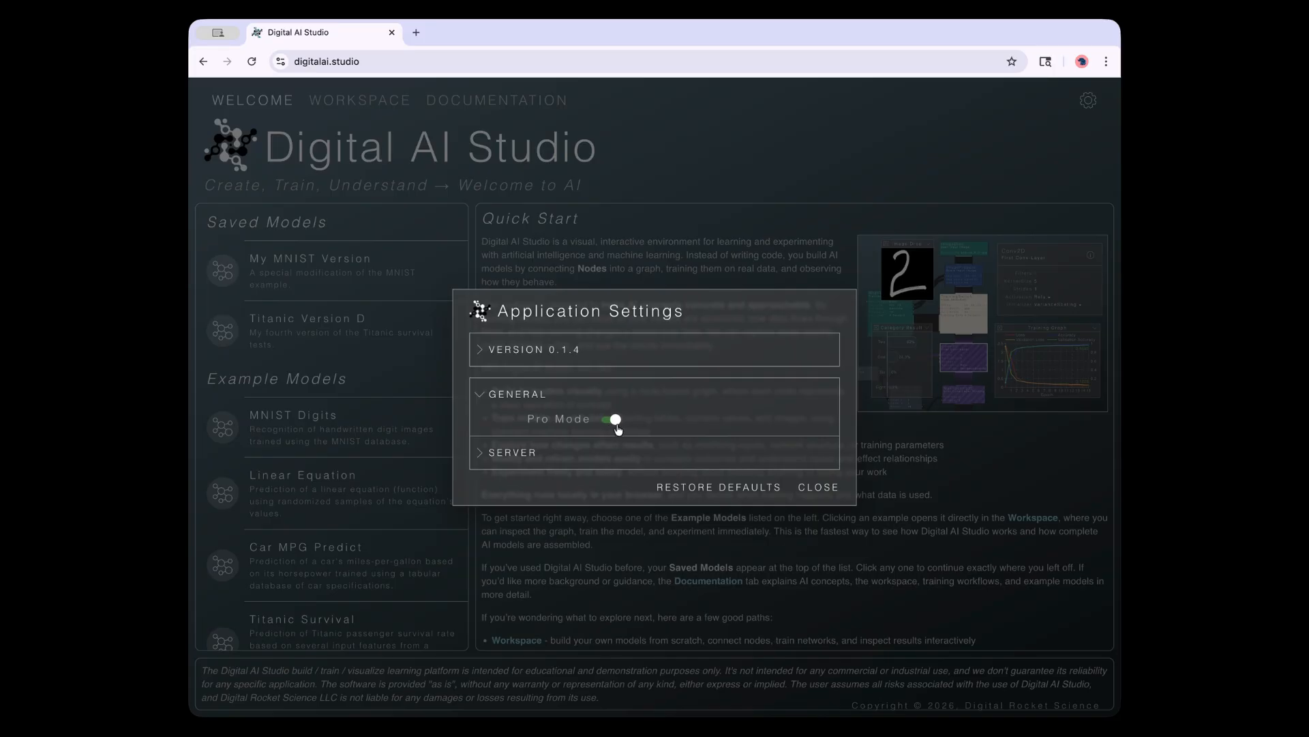
click(508, 396)
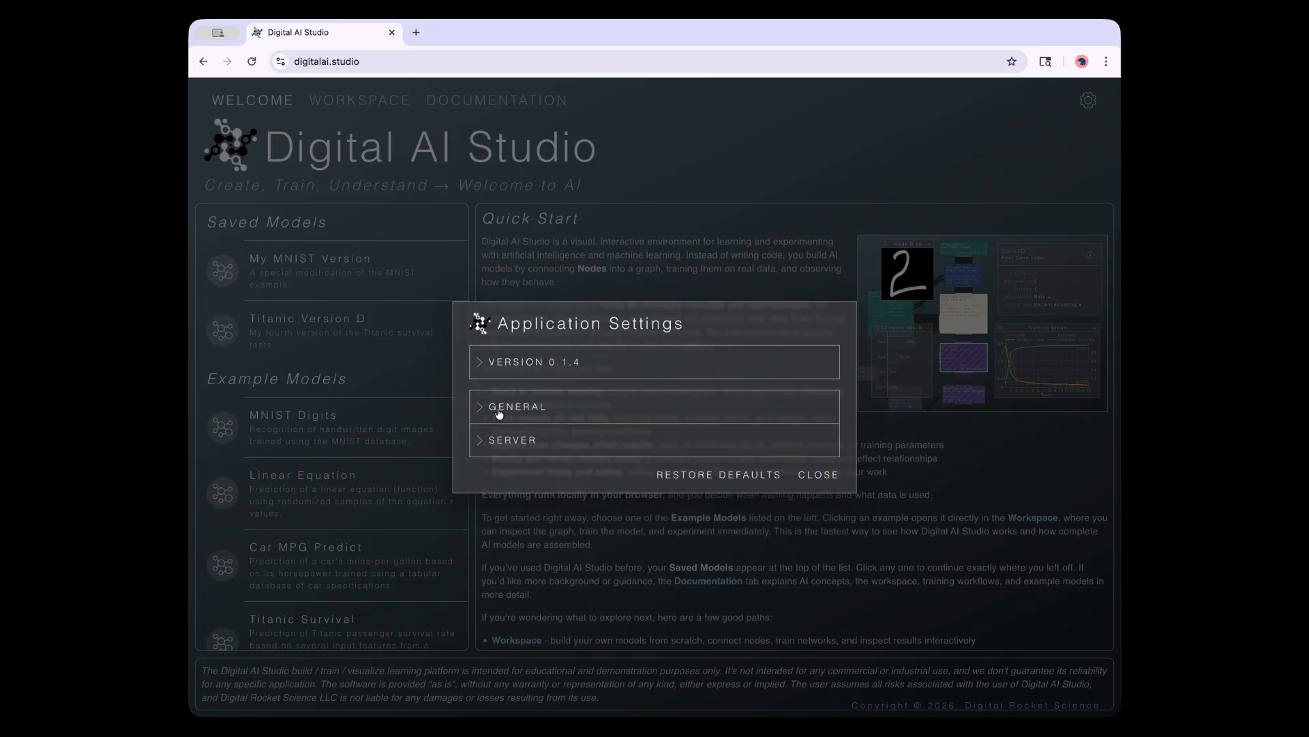
click(500, 441)
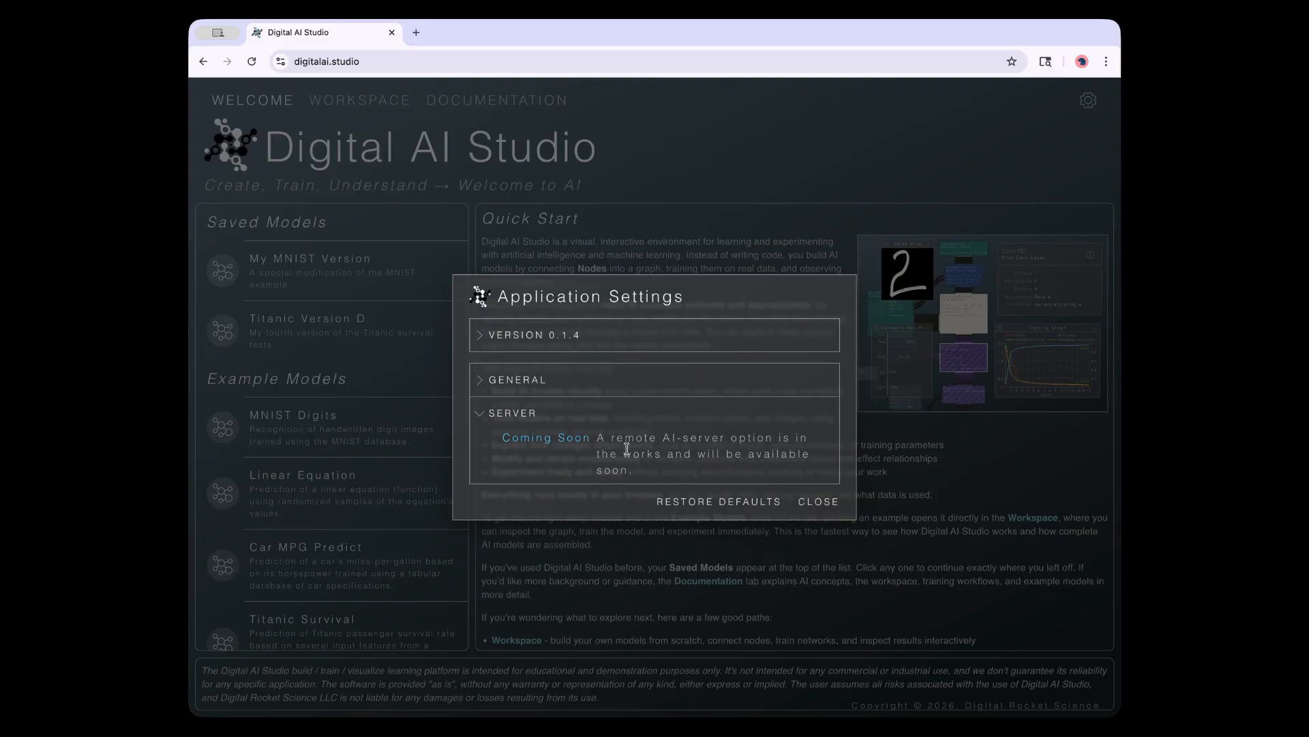
click(485, 424)
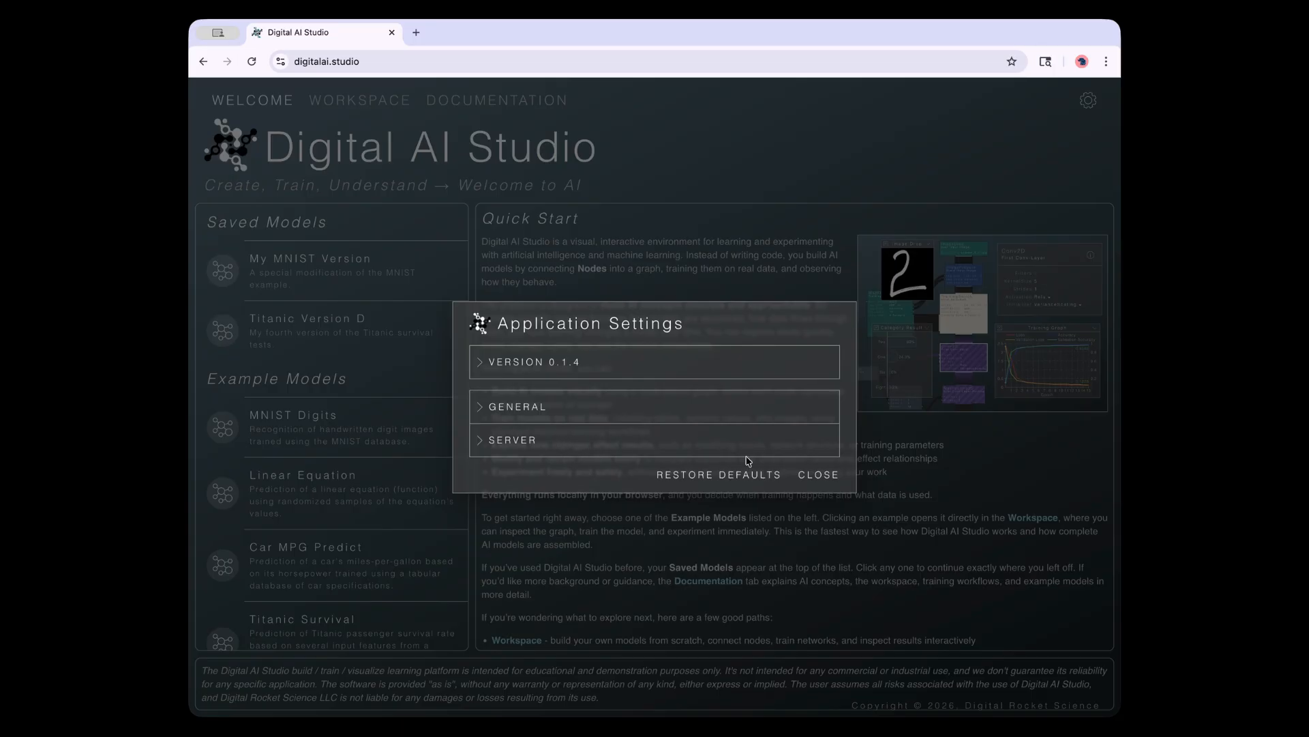
click(817, 478)
click(1094, 101)
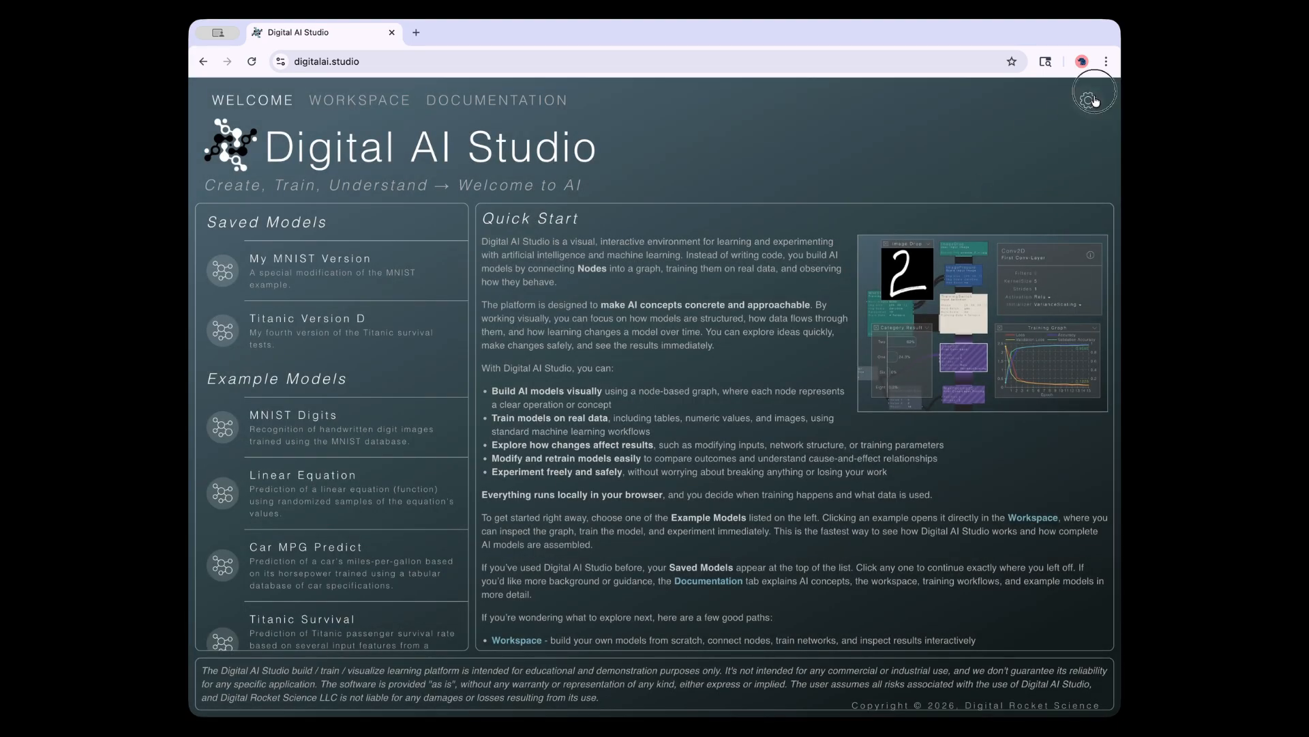
click(1044, 189)
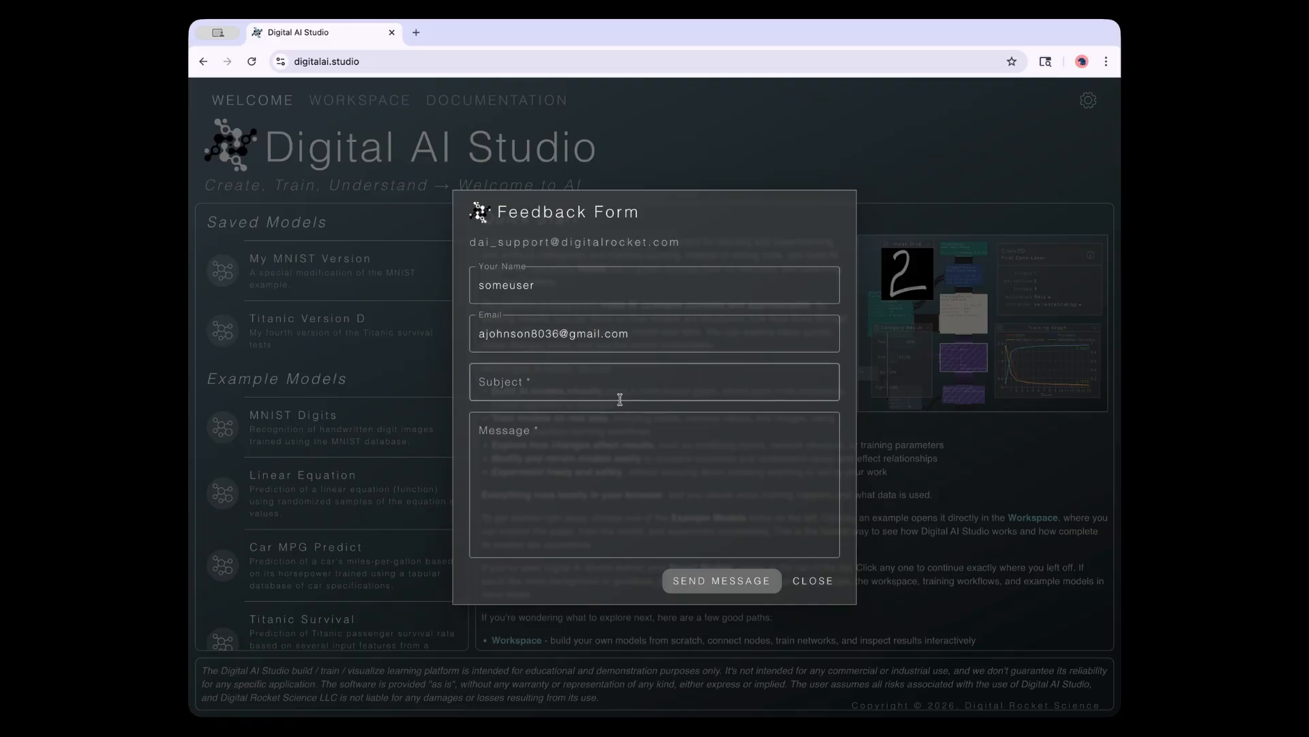
click(604, 377)
click(588, 447)
click(588, 383)
click(594, 457)
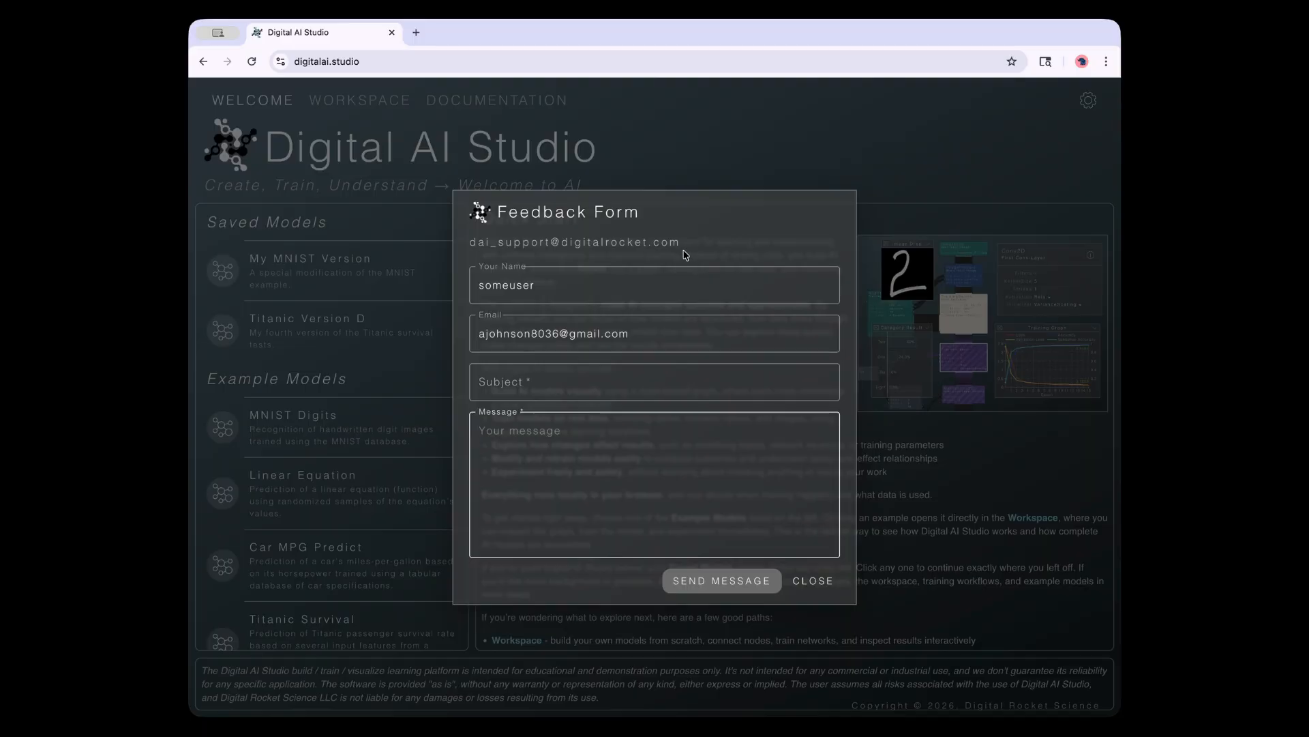
click(818, 585)
click(1088, 100)
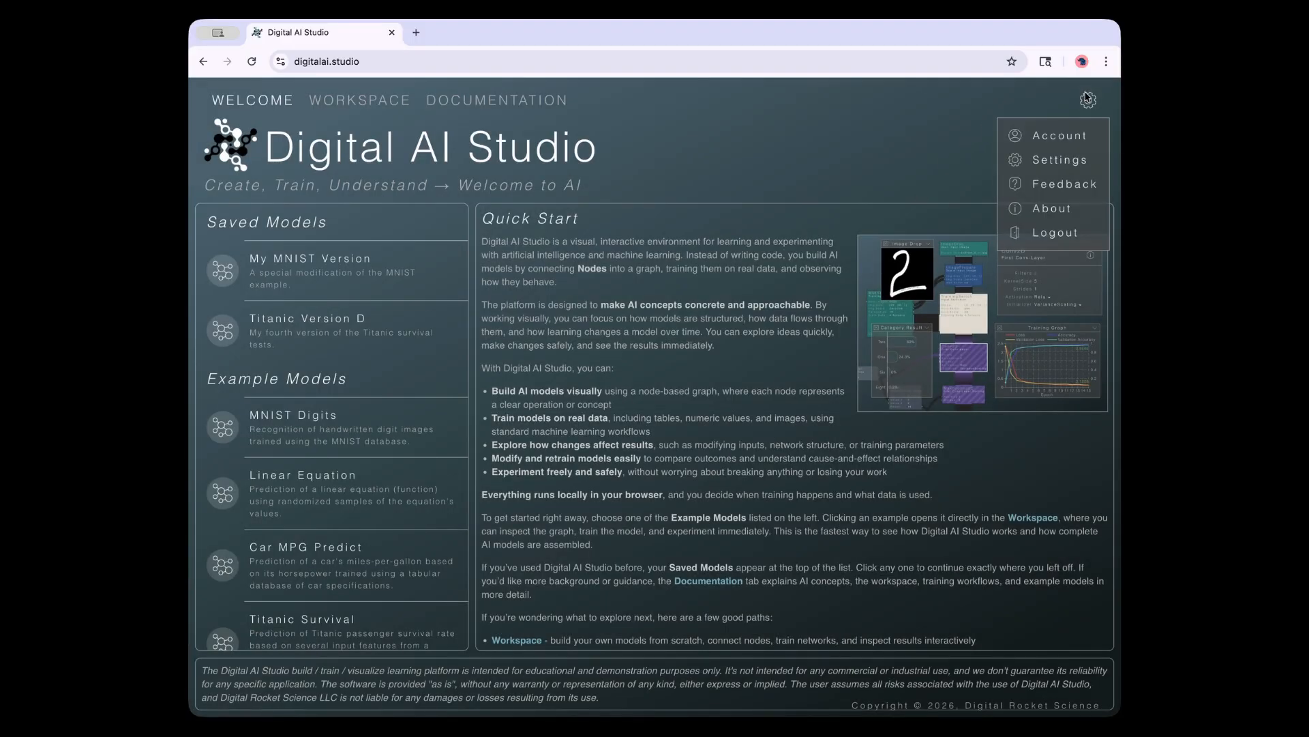
click(898, 147)
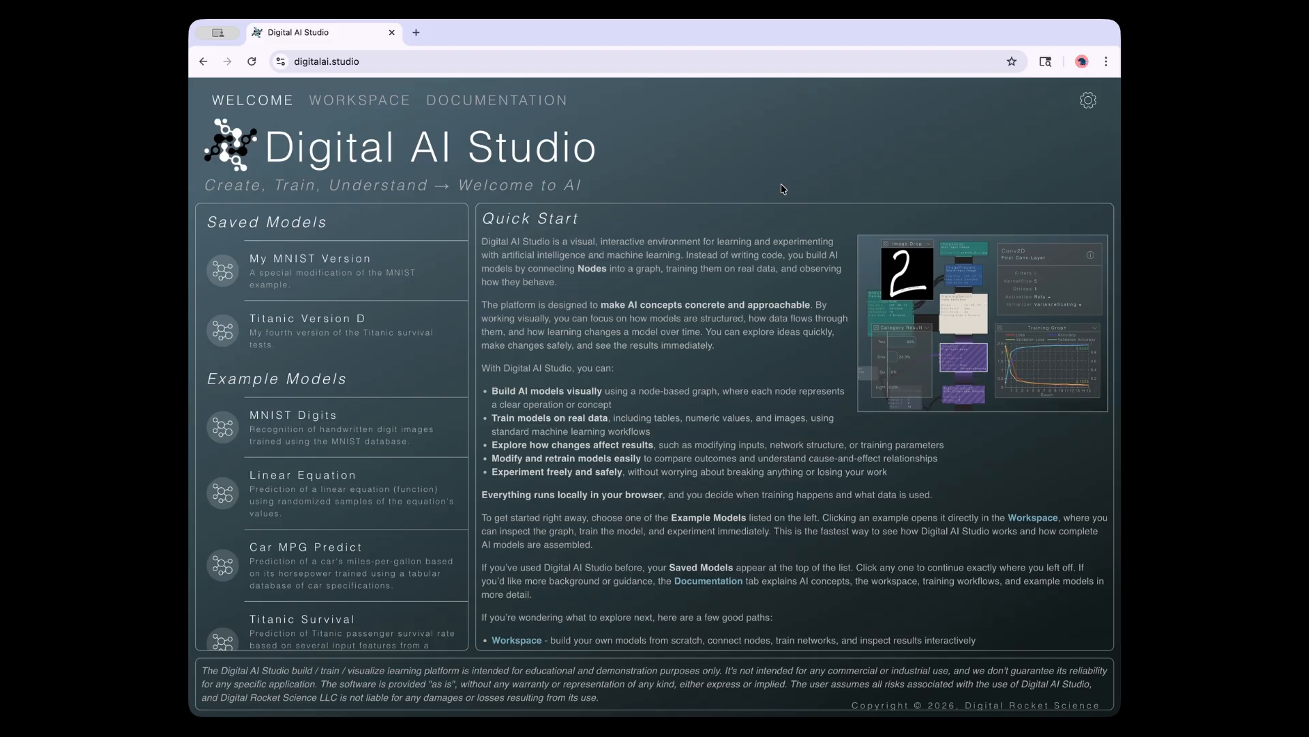
Switch to the Workspace and pan around the empty canvas
click(367, 103)
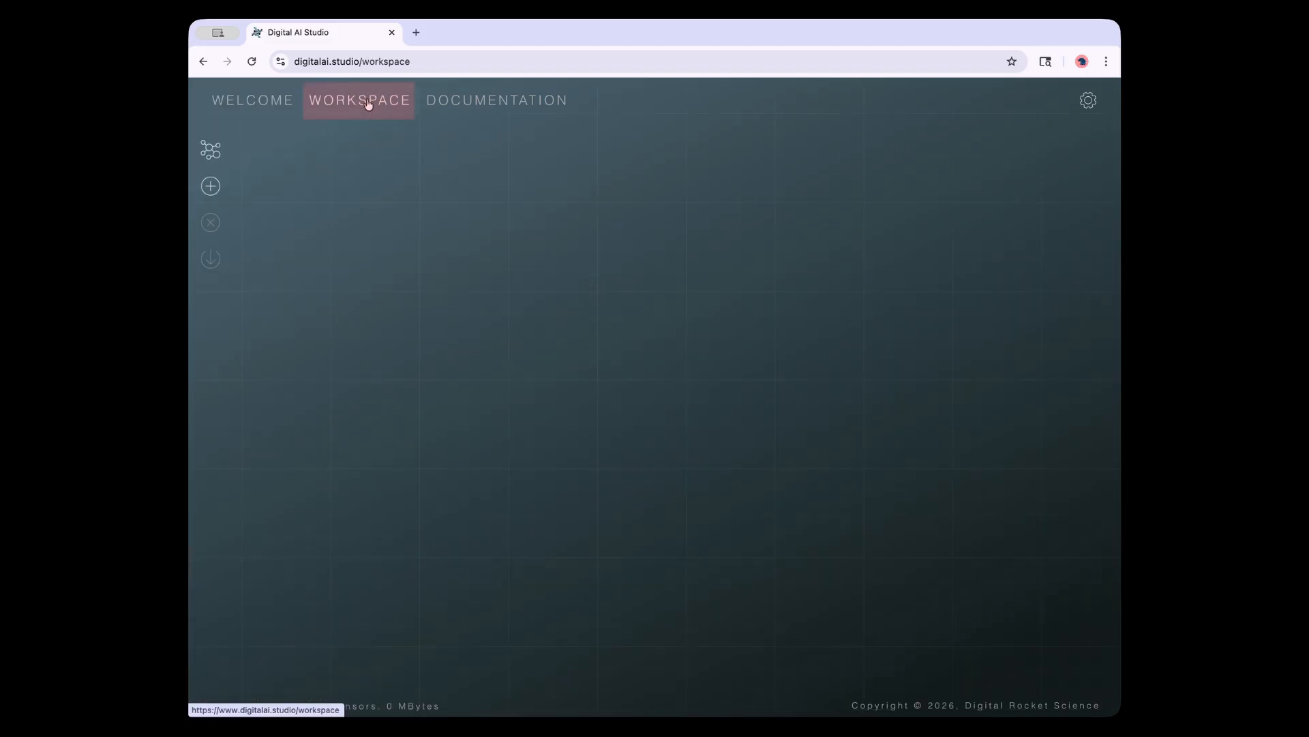
drag(588, 420, 541, 387)
drag(539, 342, 648, 390)
drag(724, 358, 525, 351)
Add an MNIST Dataset node from Data Sources > Image Datasets
click(210, 186)
click(266, 265)
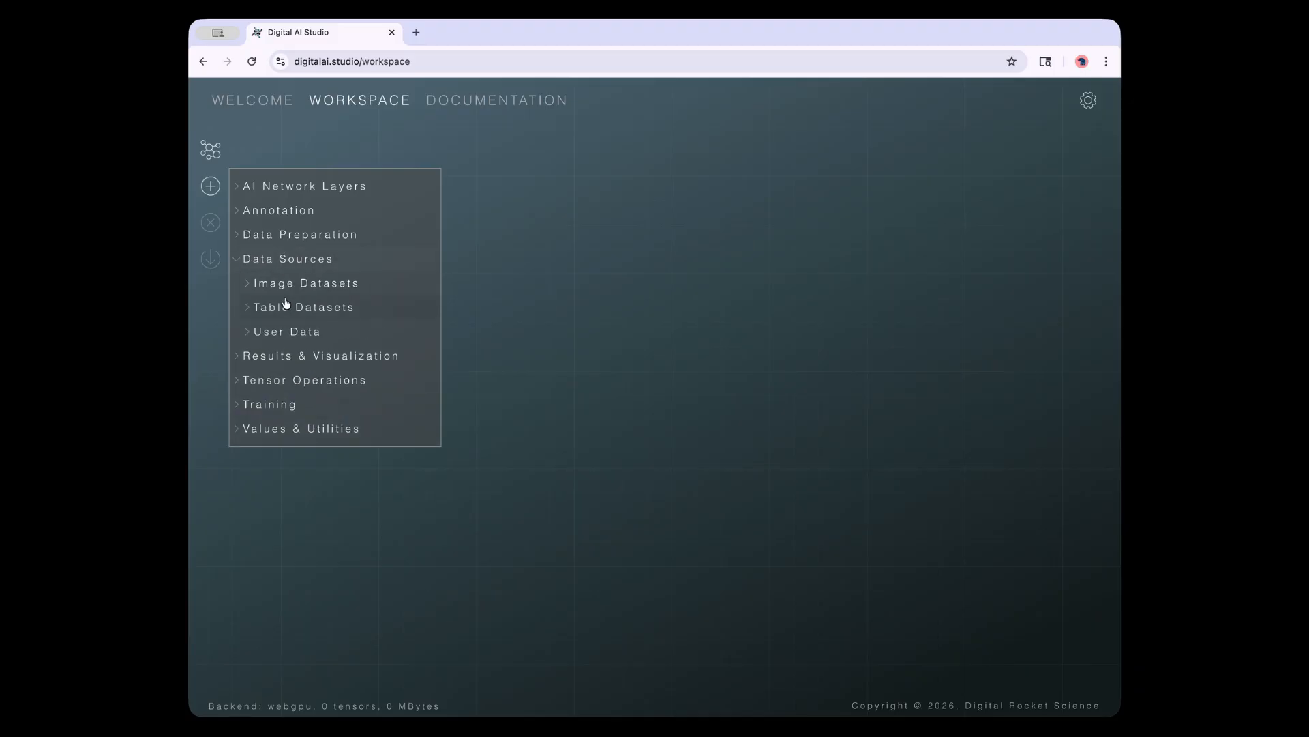
click(277, 284)
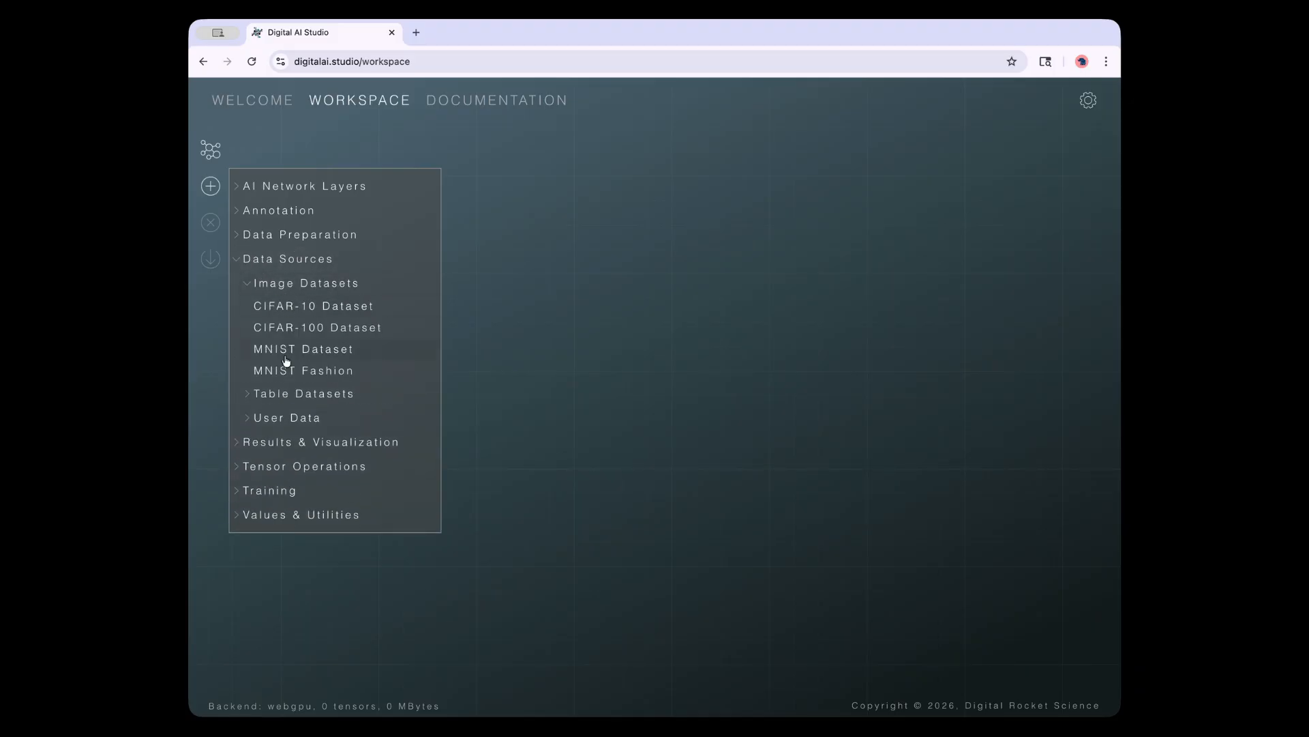
click(287, 349)
Pan the canvas, select the MNIST Dataset node to view its details, and reposition it
scroll(367, 303, up, 5)
drag(433, 394, 633, 445)
drag(513, 409, 736, 401)
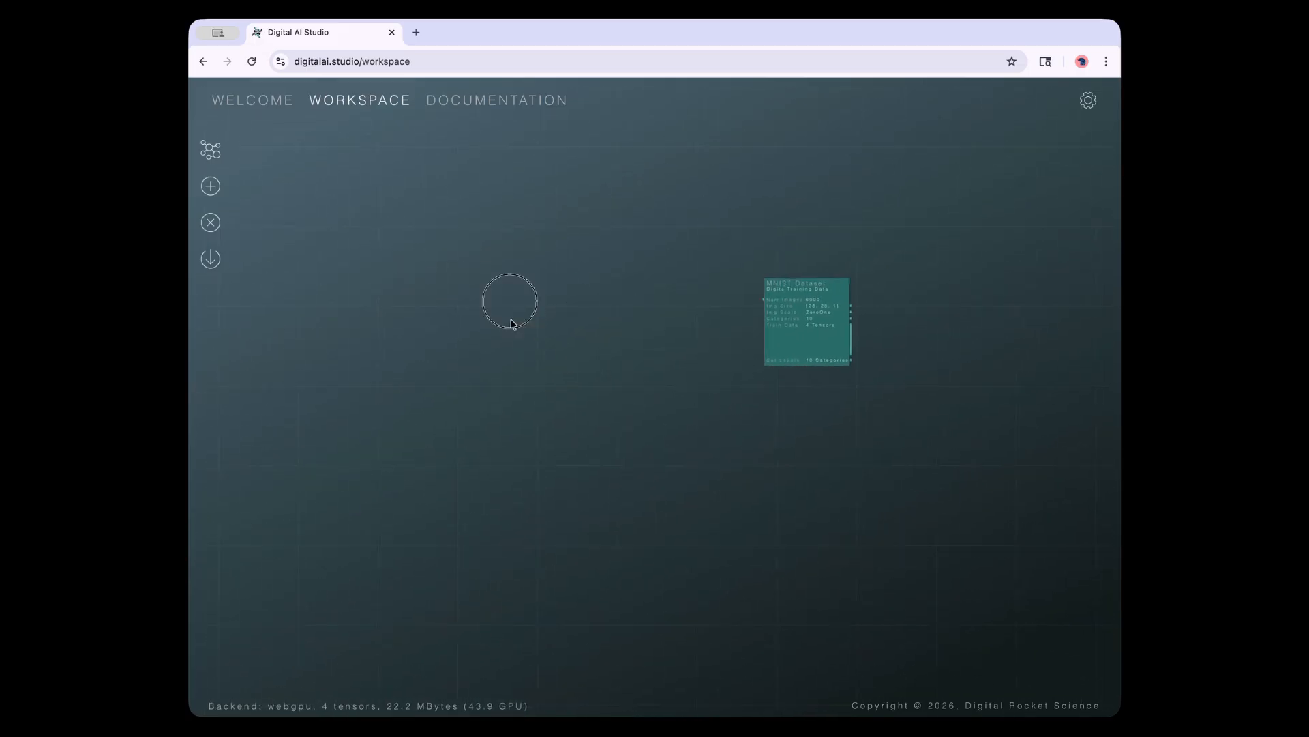
drag(535, 330, 251, 376)
click(538, 361)
drag(515, 348, 546, 347)
click(480, 475)
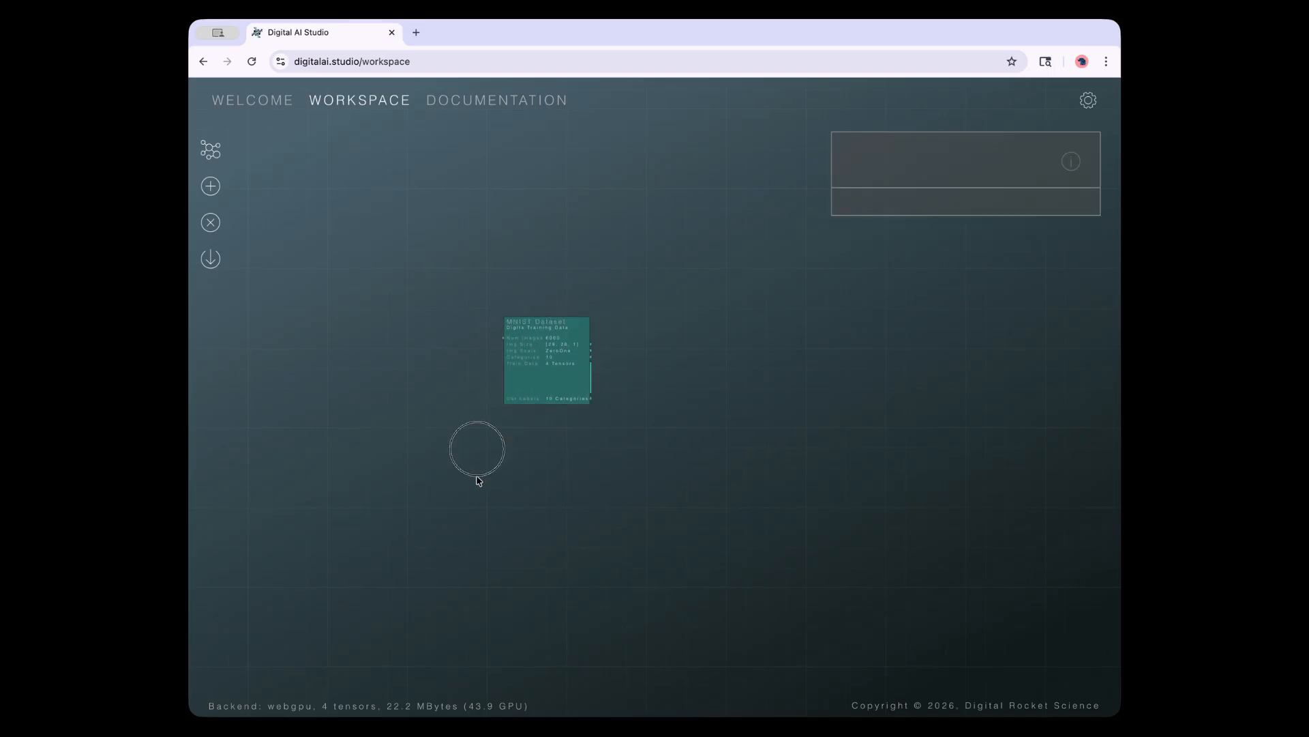
drag(784, 475, 727, 524)
Zoom, tilt and pan the canvas until the MNIST Dataset node sits centrally
scroll(644, 500, down, 5)
scroll(646, 494, up, 3)
scroll(726, 515, up, 8)
scroll(482, 488, down, 5)
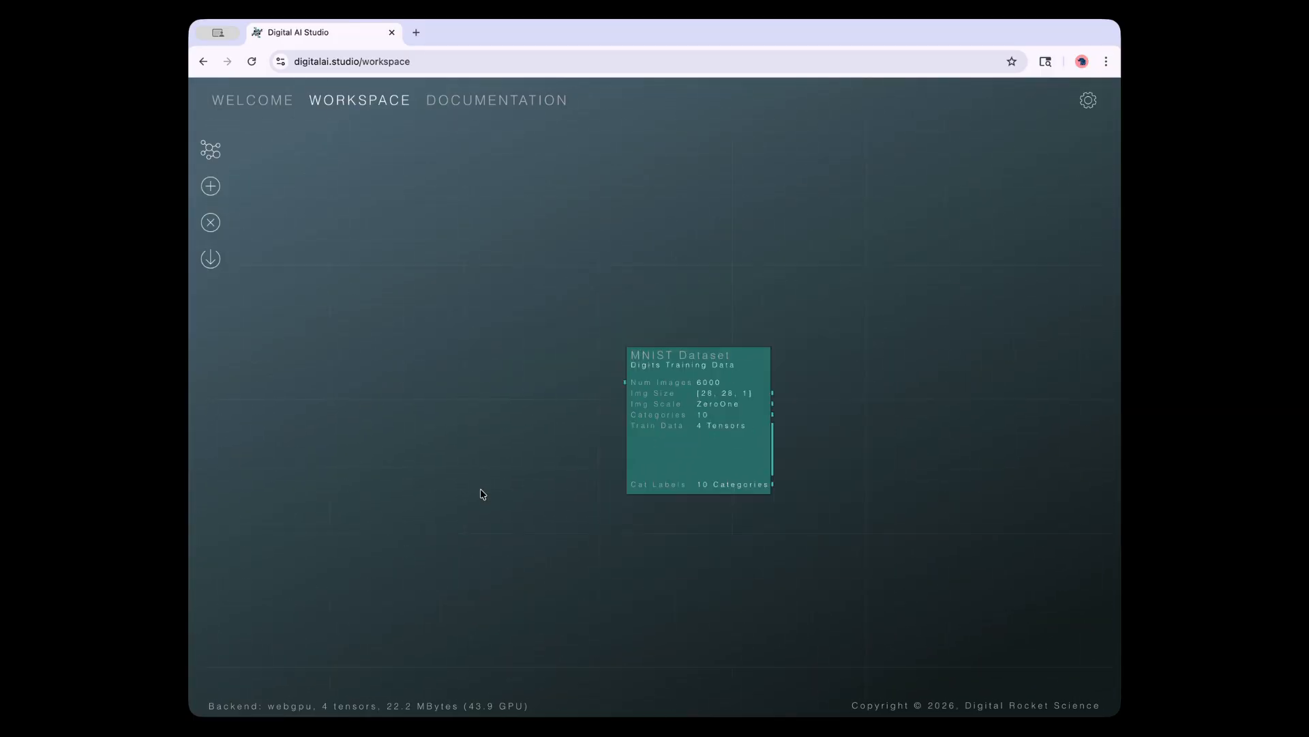
drag(519, 474, 374, 239)
scroll(650, 554, up, 3)
scroll(651, 548, down, 3)
drag(622, 481, 688, 597)
drag(472, 536, 580, 567)
scroll(547, 505, down, 3)
drag(546, 508, 512, 433)
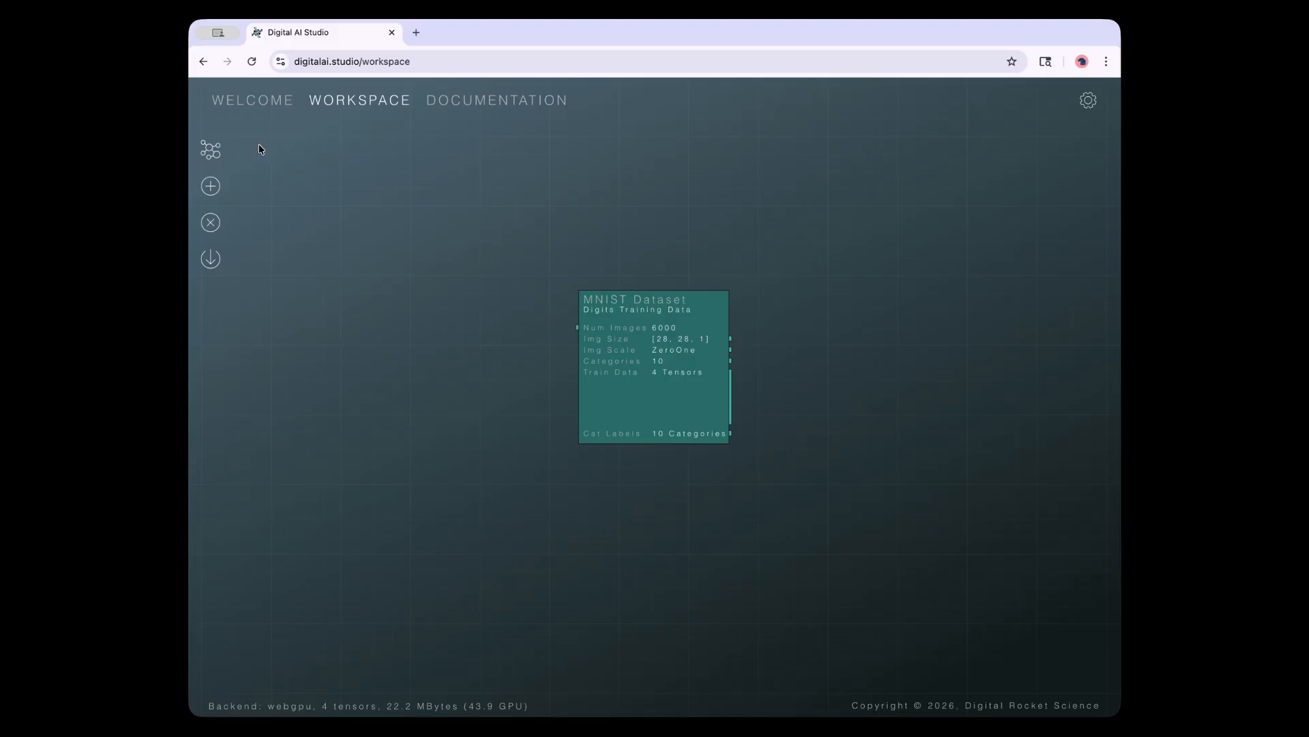
drag(326, 198, 353, 214)
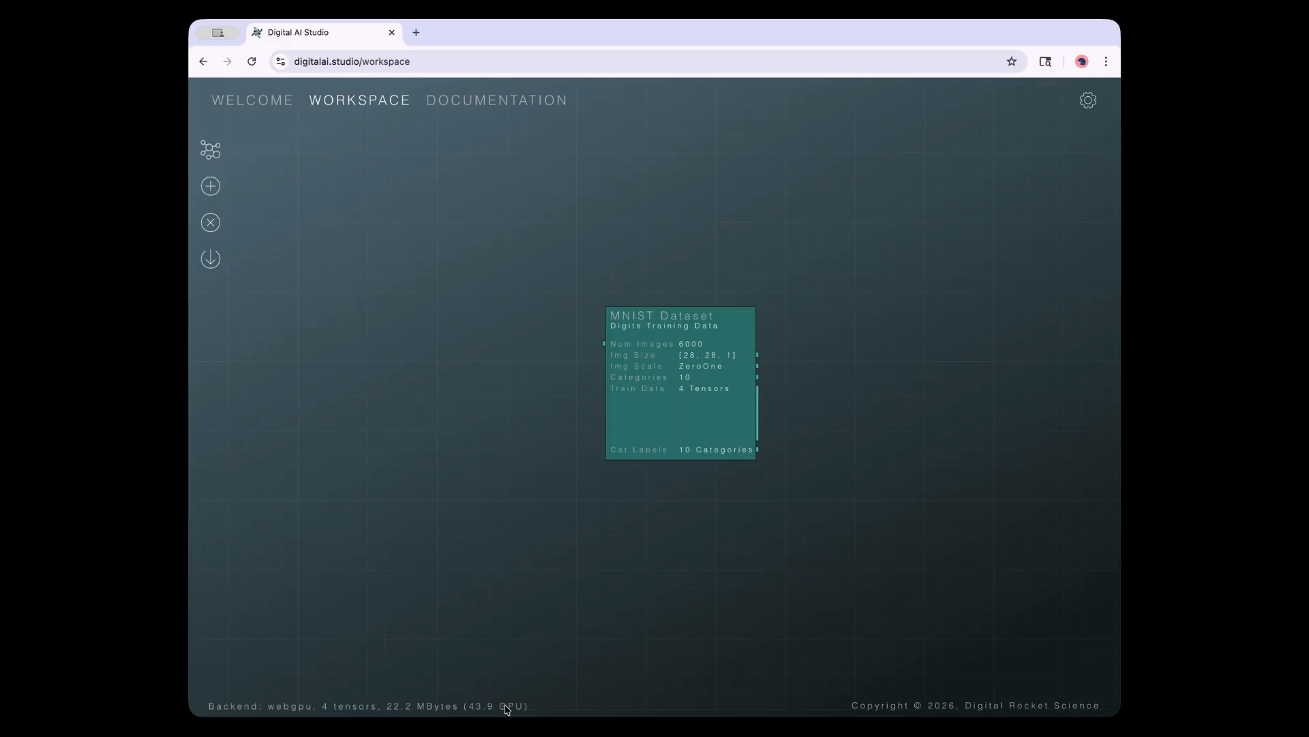
Drag the MNIST Dataset node slightly up and to the left, then deselect it
click(653, 350)
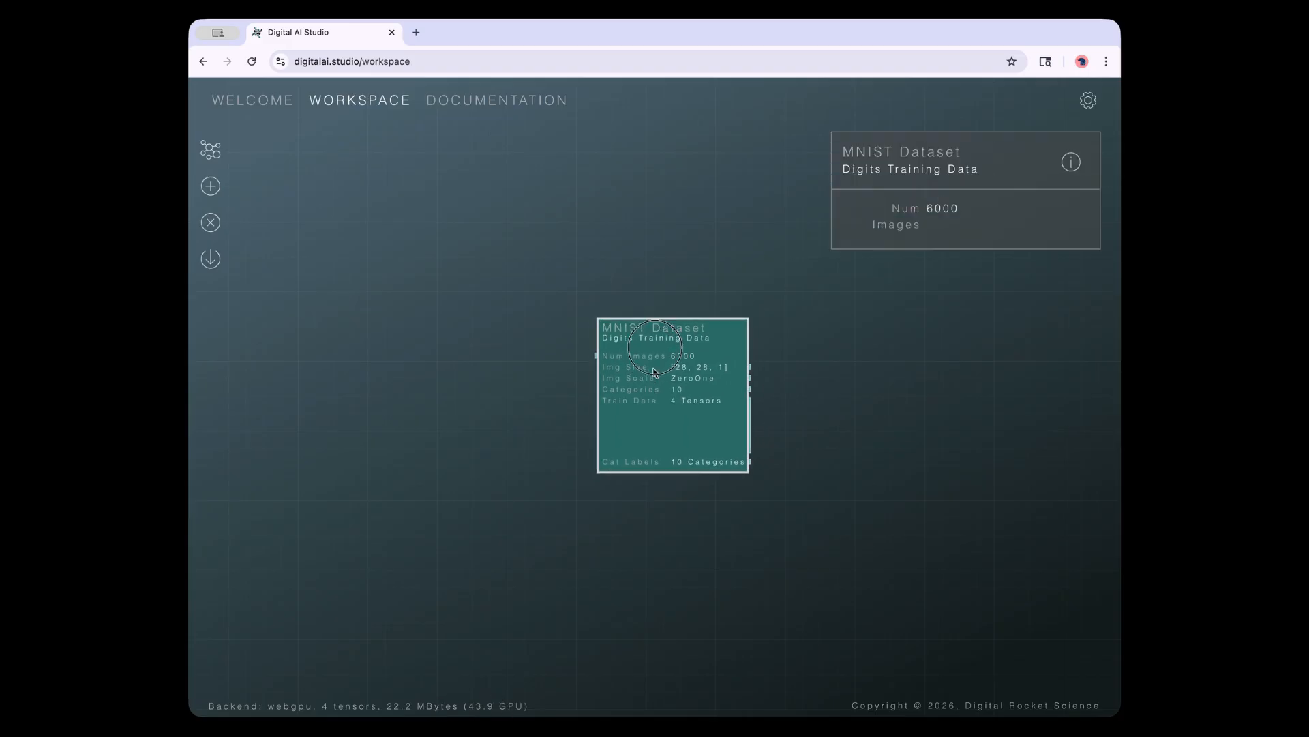
drag(661, 386, 656, 379)
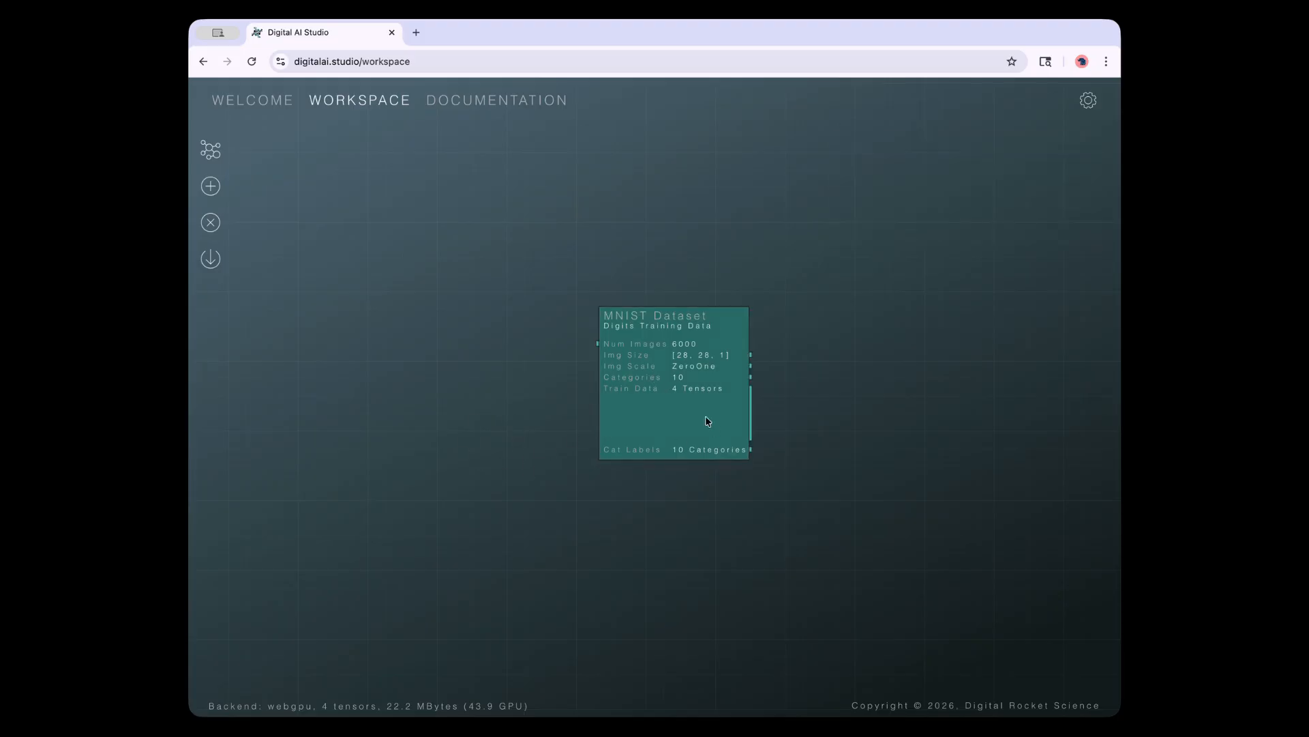
drag(671, 353, 611, 333)
click(628, 397)
drag(628, 397, 618, 389)
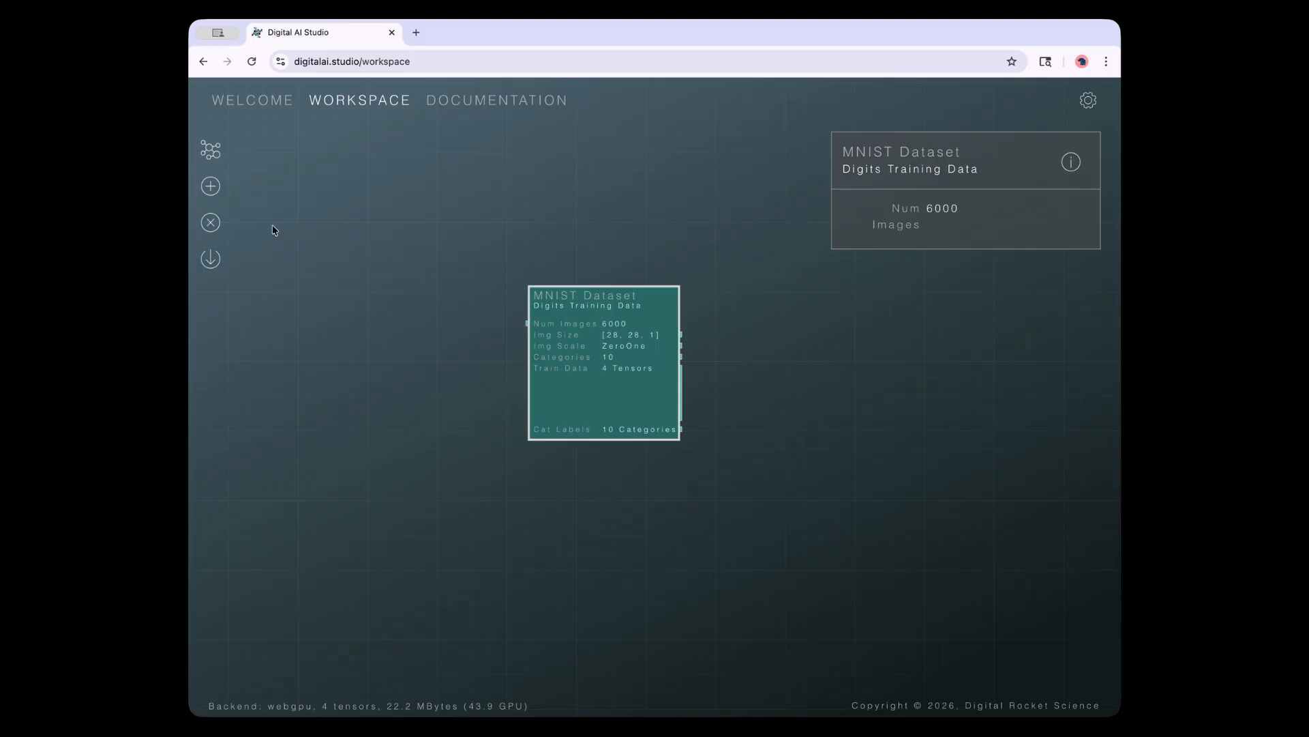
click(382, 310)
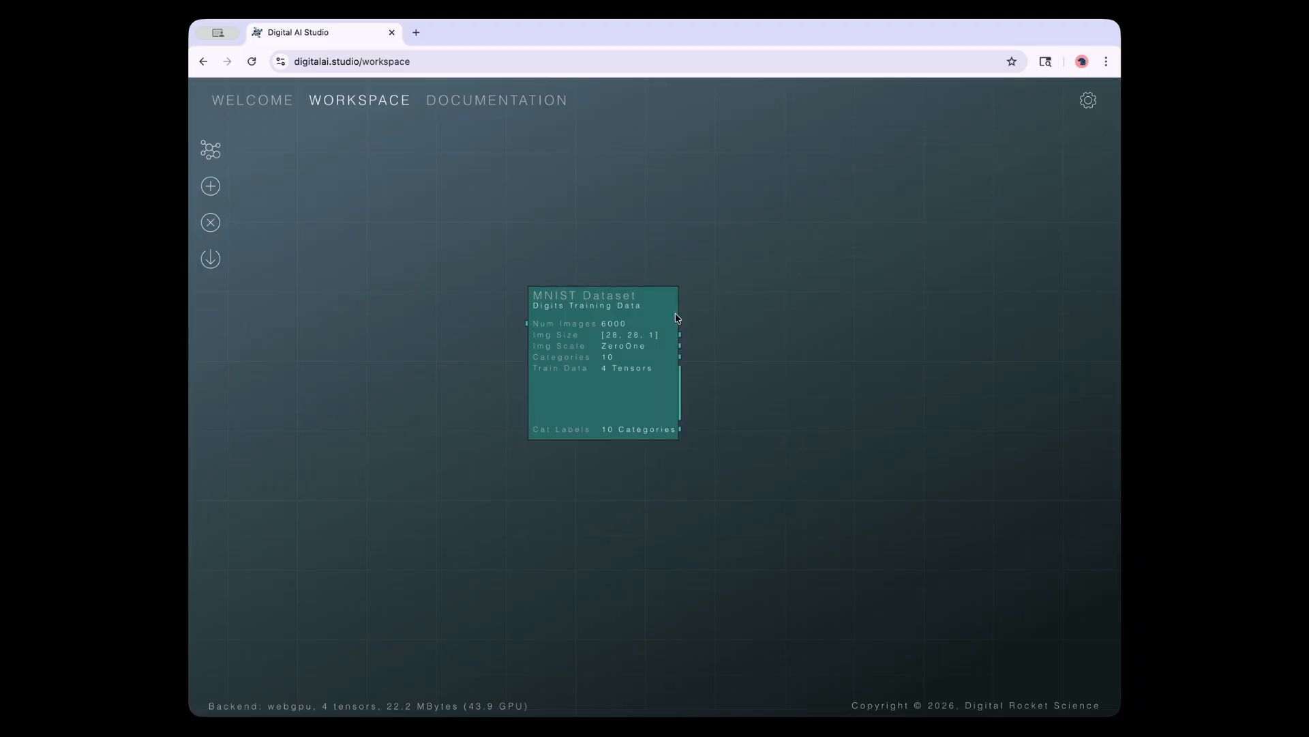
Delete the entire graph and add a fresh MNIST Dataset node
click(211, 223)
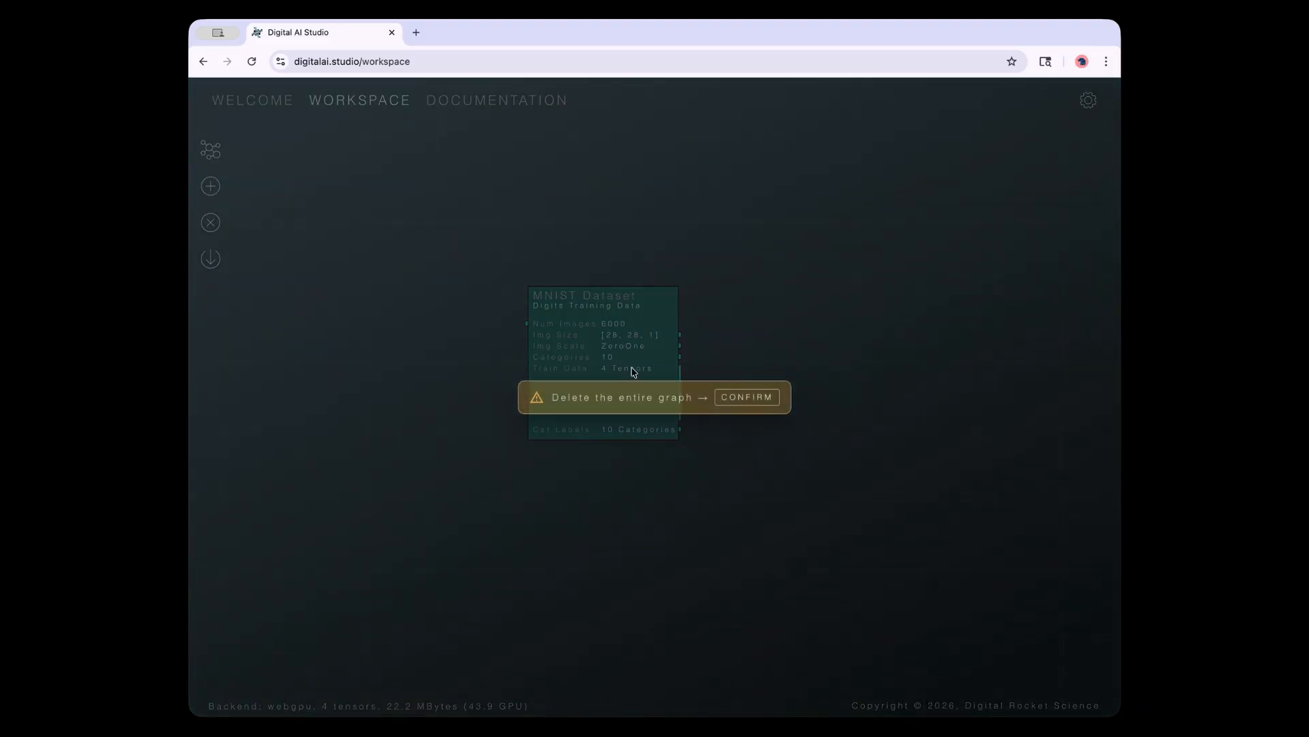
click(745, 401)
click(212, 188)
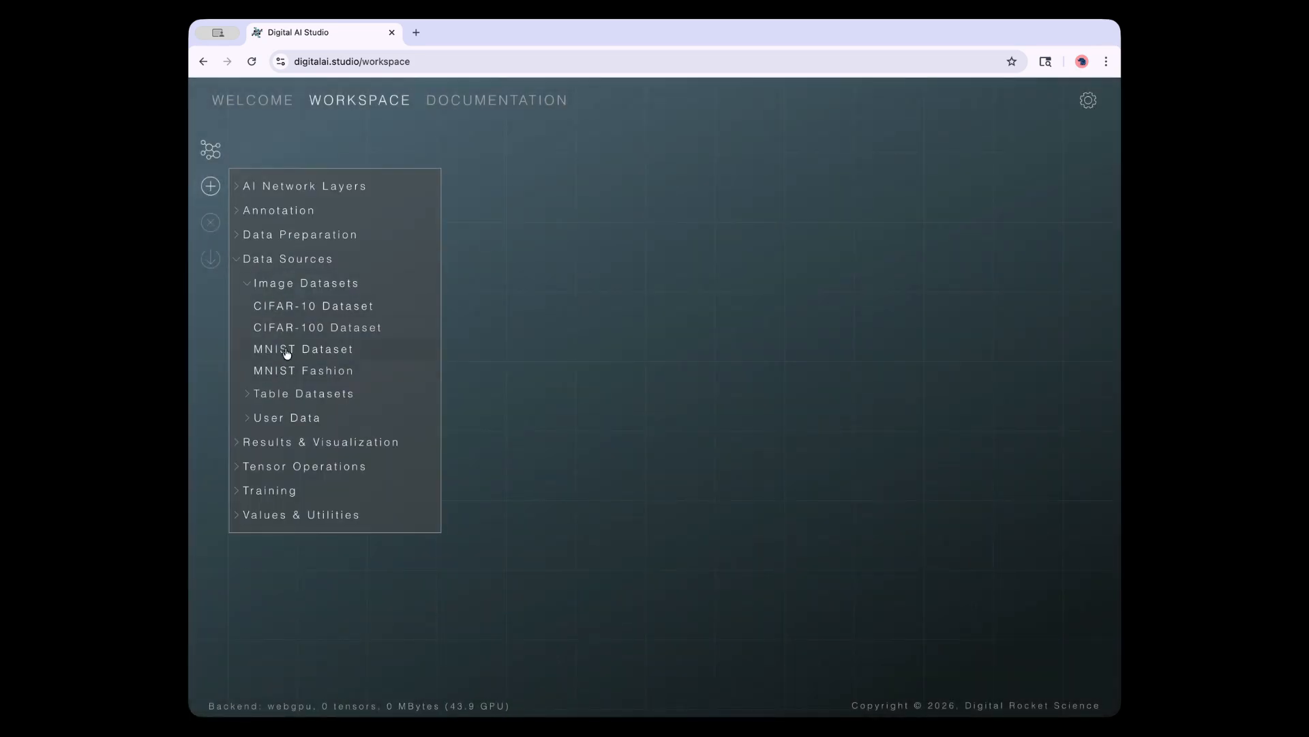
click(287, 355)
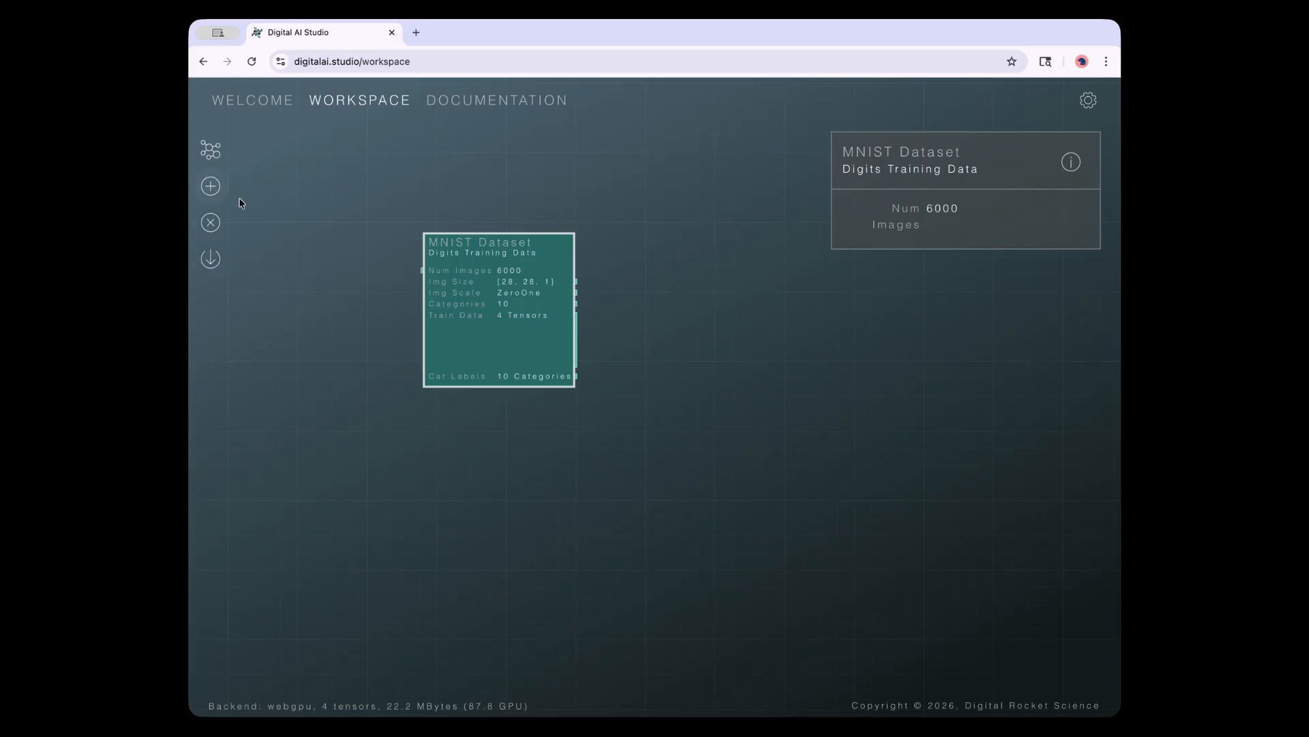
Select the new MNIST Dataset node and remove it with Delete
click(309, 182)
click(470, 296)
key(Delete)
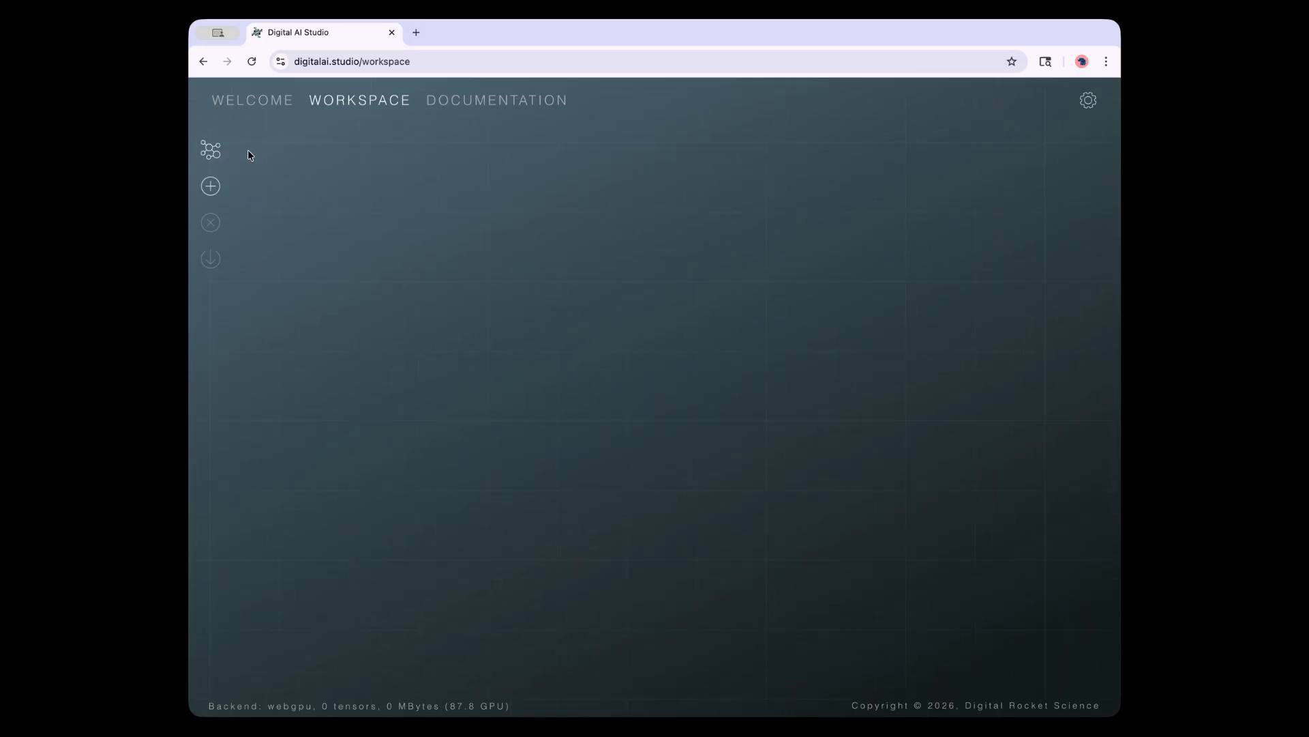
Load the Linear Equation example model, dismiss the Value Result panel, and pan the graph into view
click(210, 152)
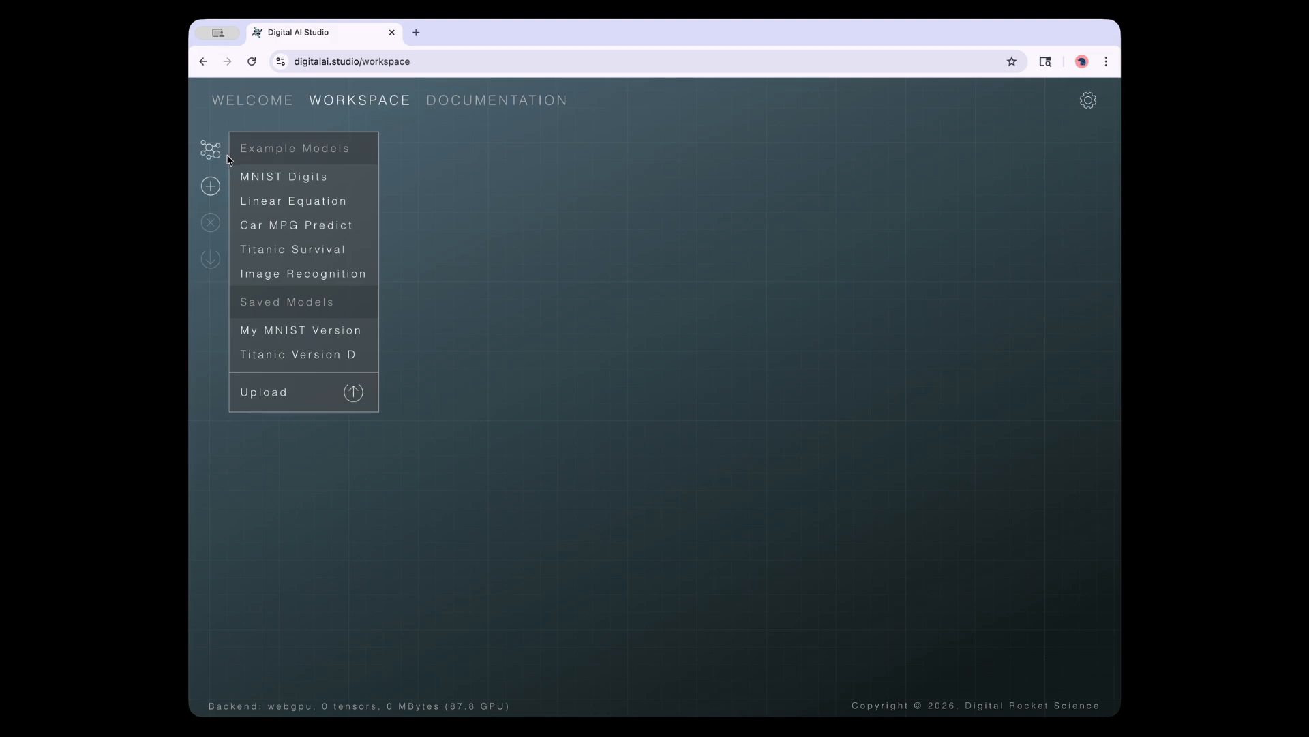
click(269, 202)
click(253, 308)
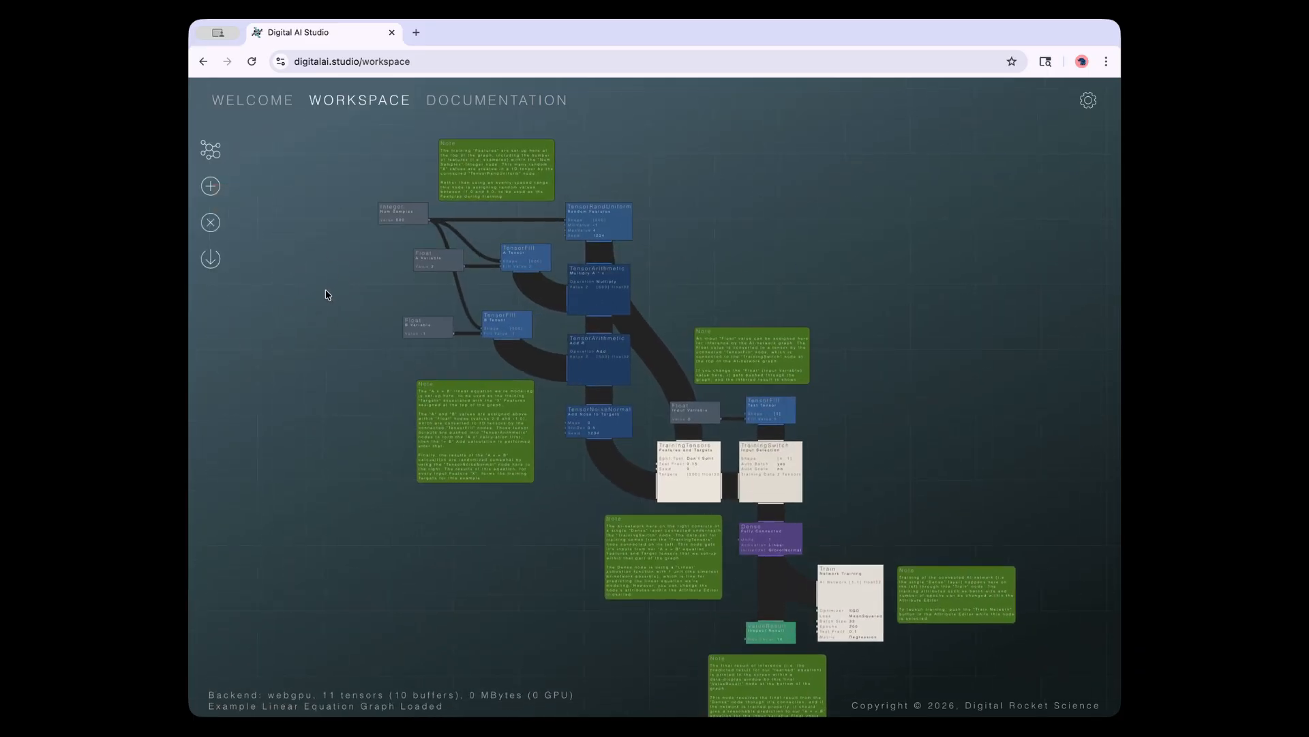
drag(338, 286, 363, 304)
click(207, 143)
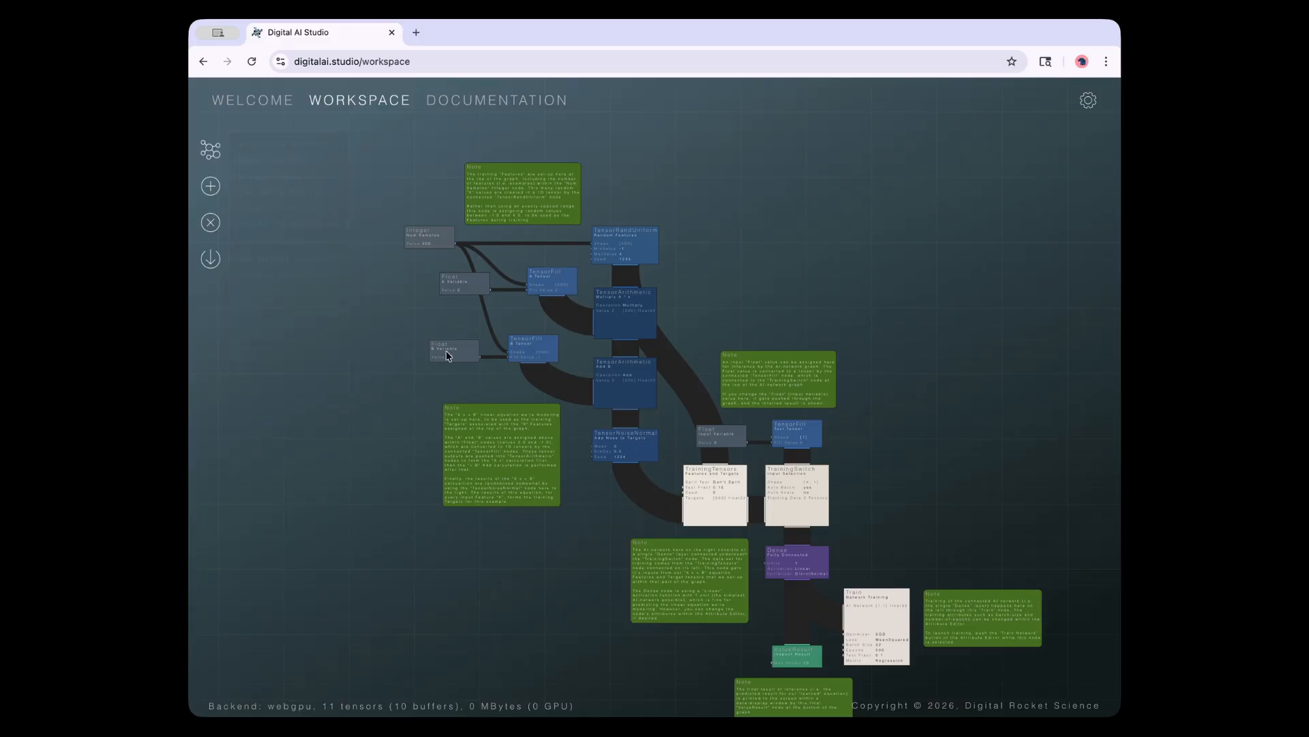
scroll(386, 378, up, 1)
scroll(360, 393, up, 3)
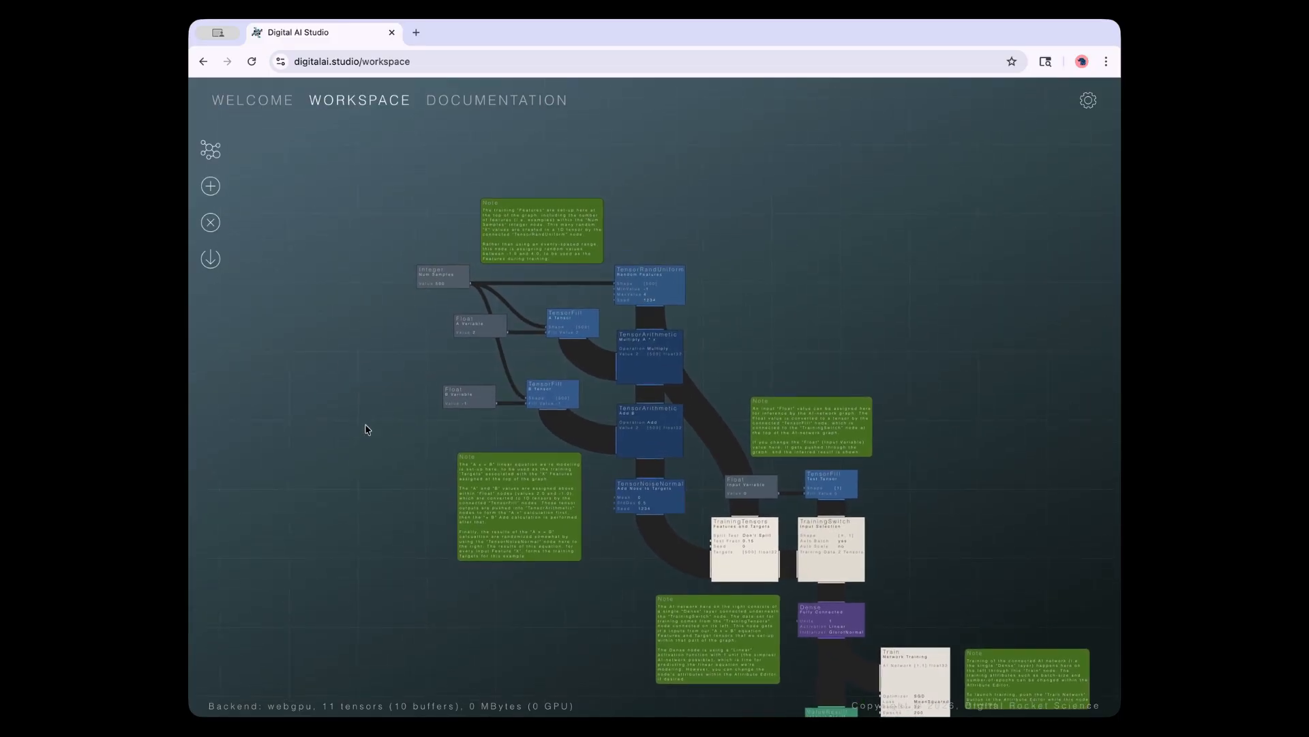
scroll(341, 382, up, 4)
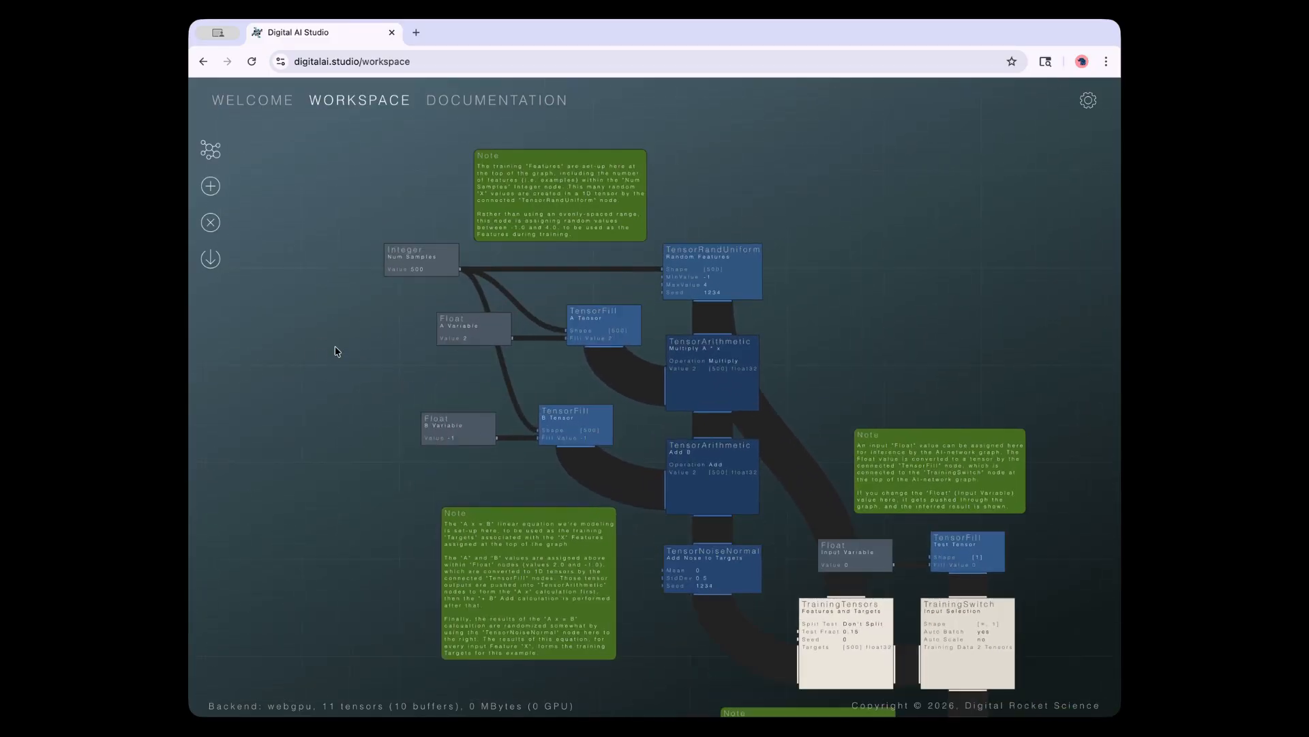
scroll(347, 367, up, 2)
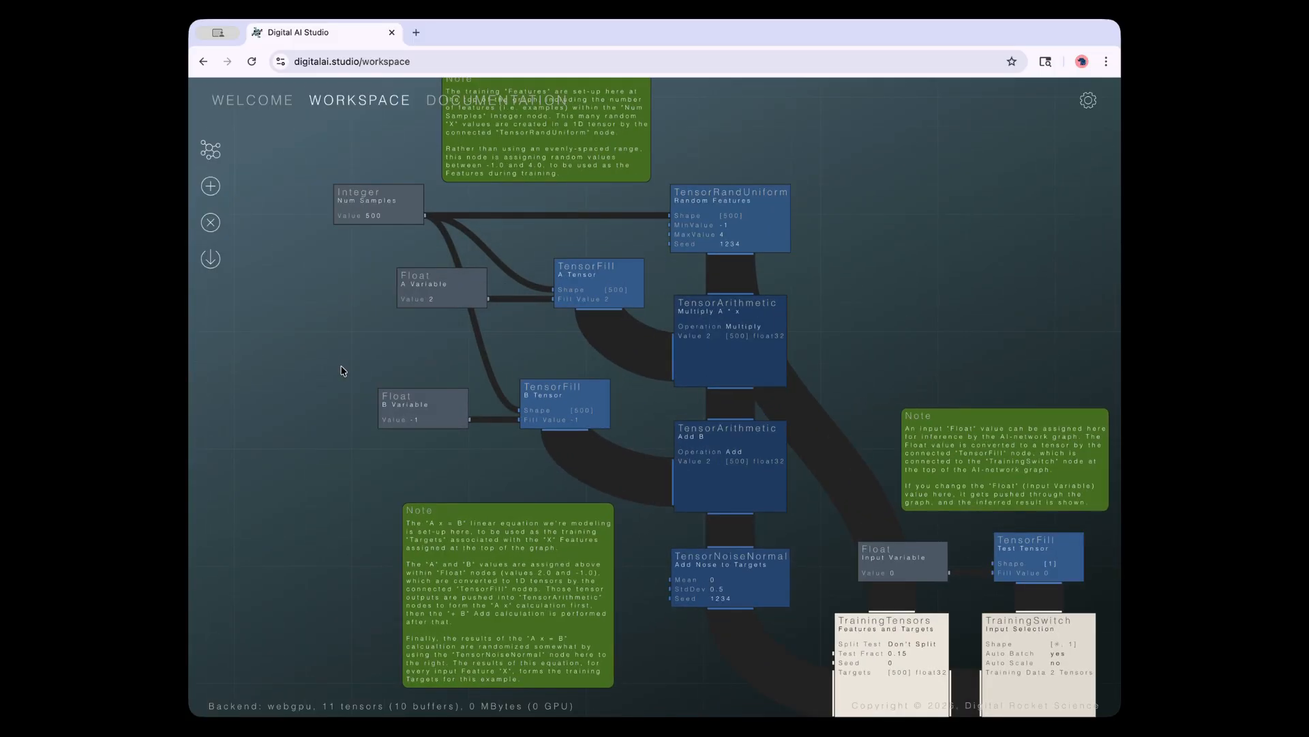
drag(339, 362, 320, 377)
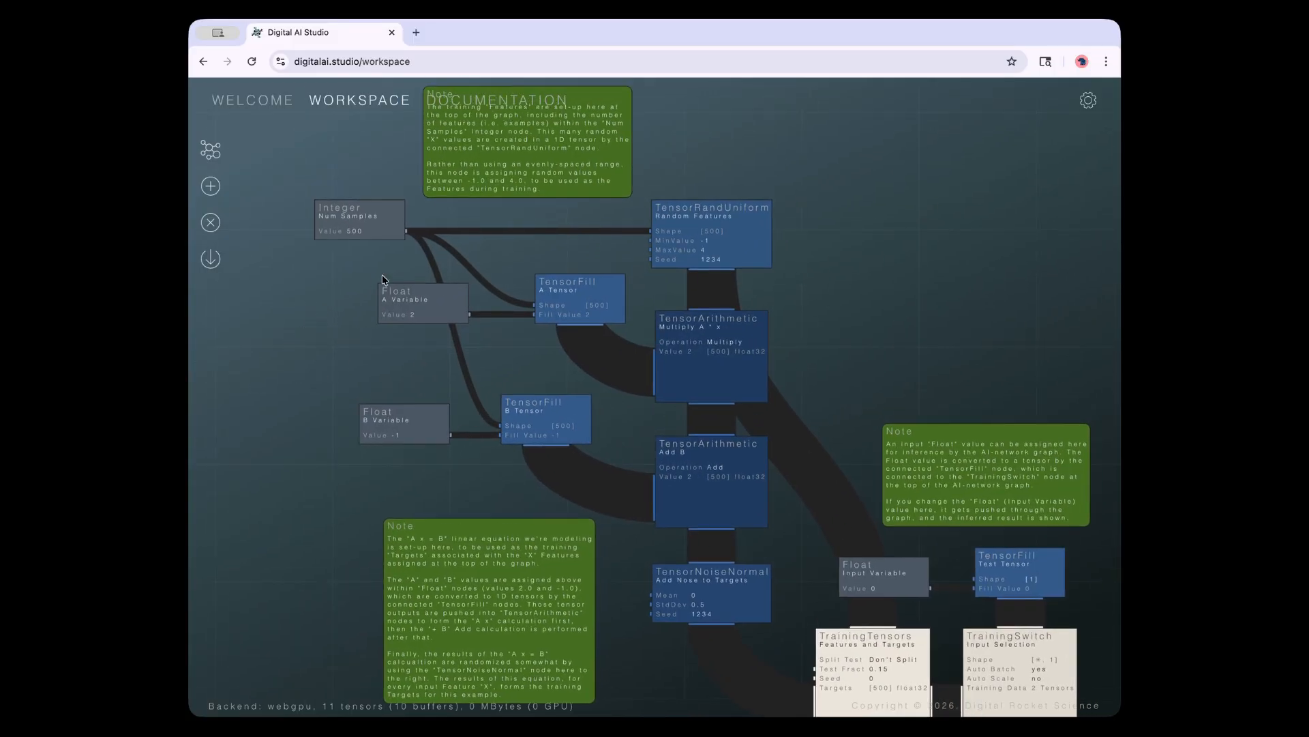
click(401, 299)
drag(401, 298, 404, 307)
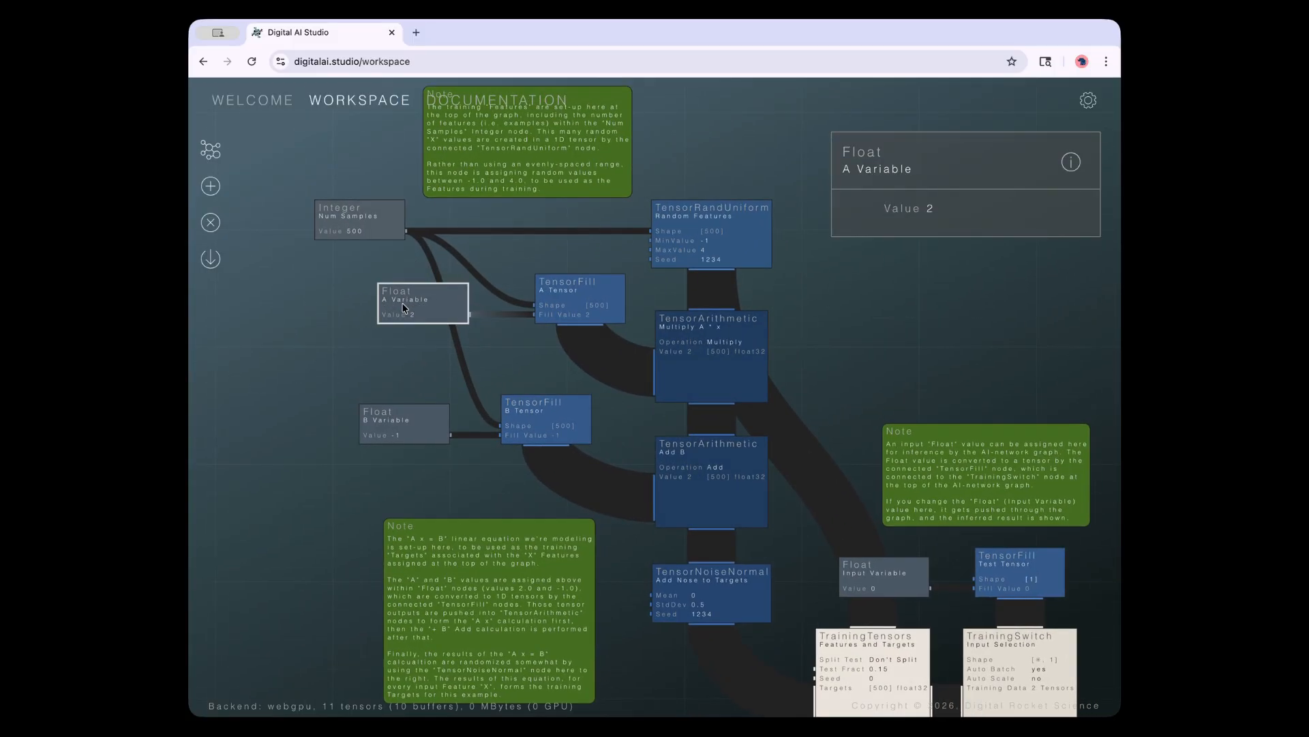
click(214, 193)
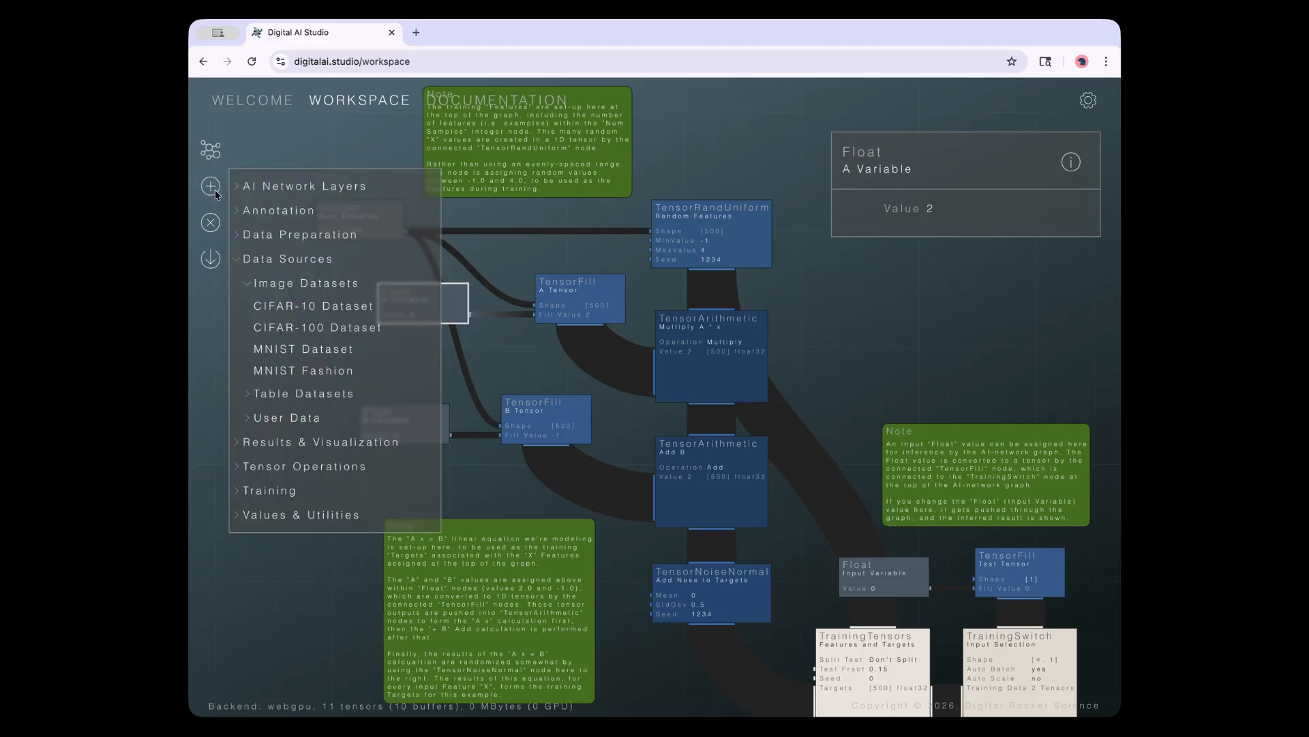
click(251, 283)
click(245, 234)
click(246, 259)
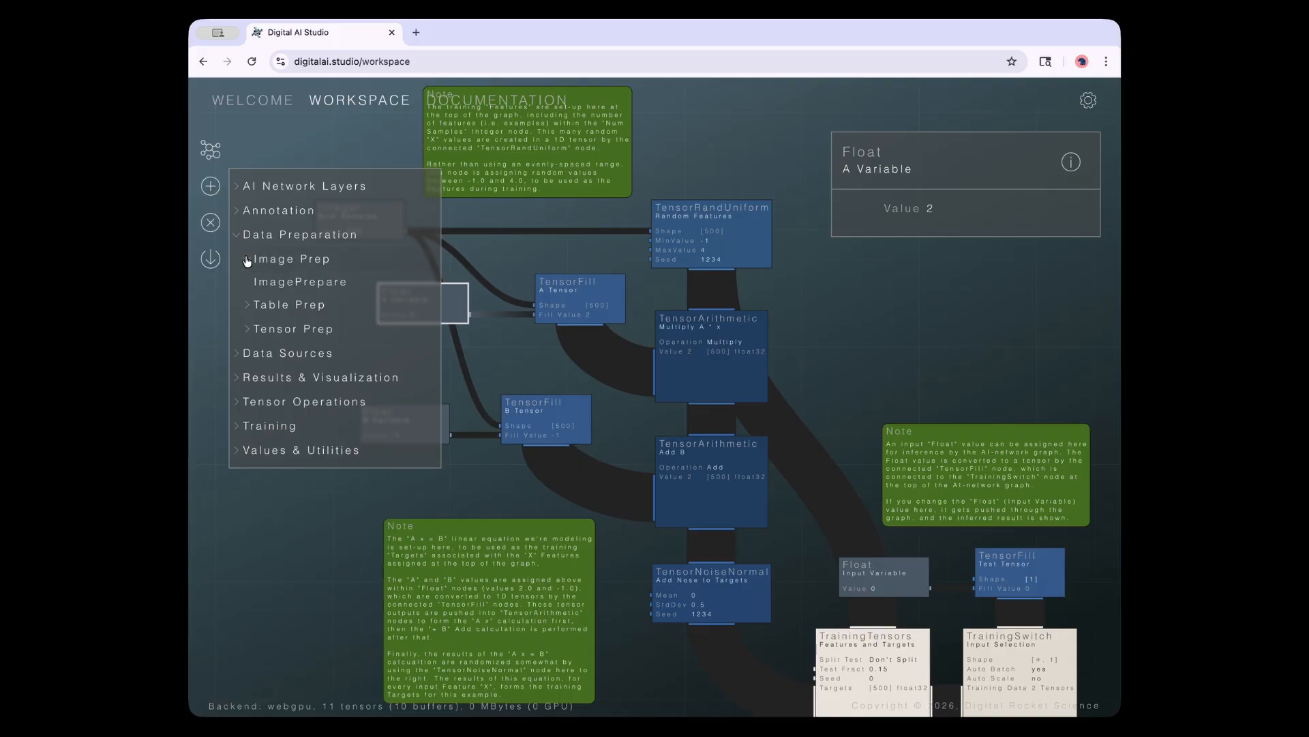
click(247, 260)
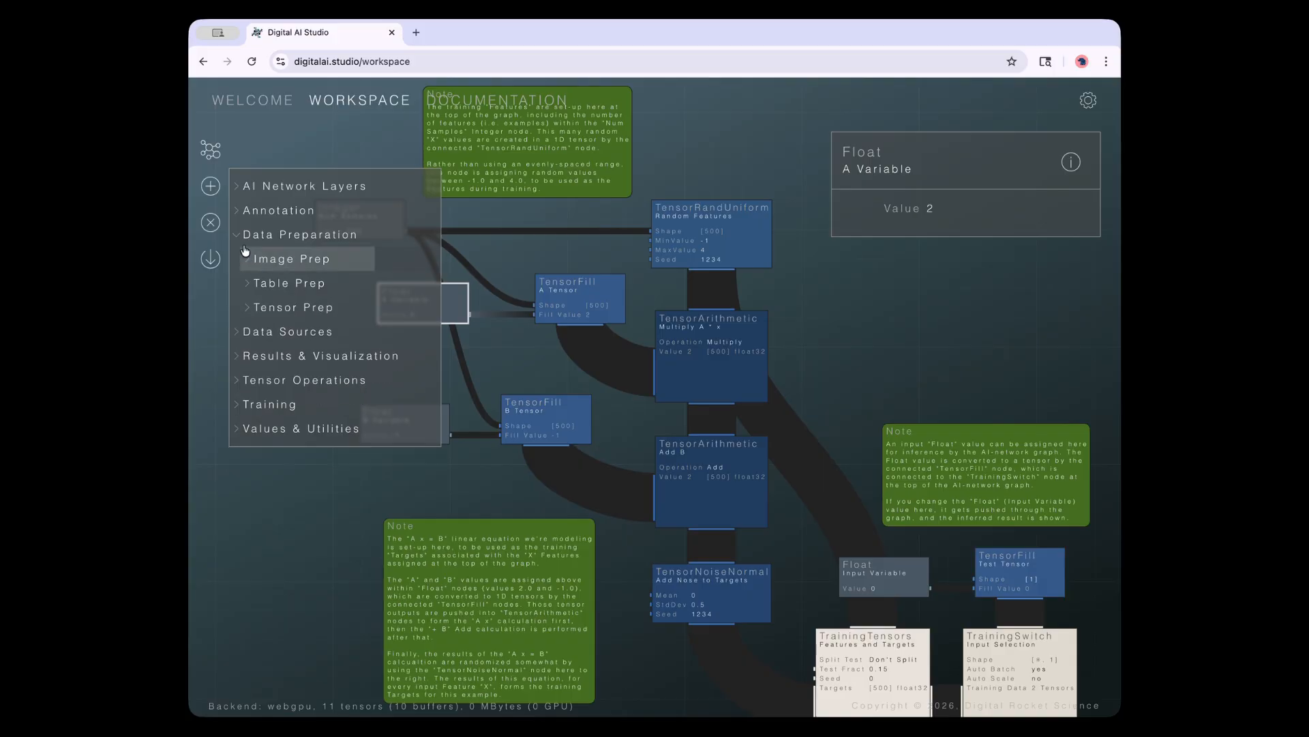
click(239, 235)
click(236, 212)
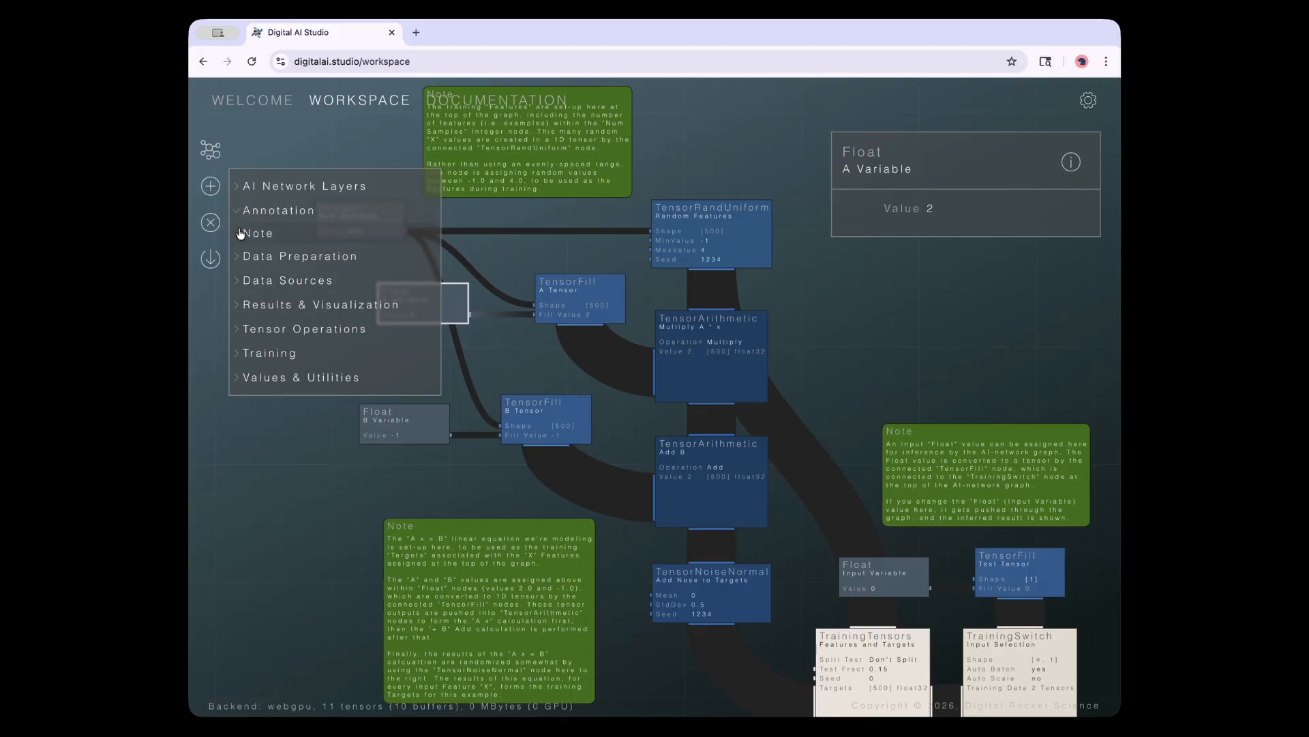
click(237, 210)
click(239, 189)
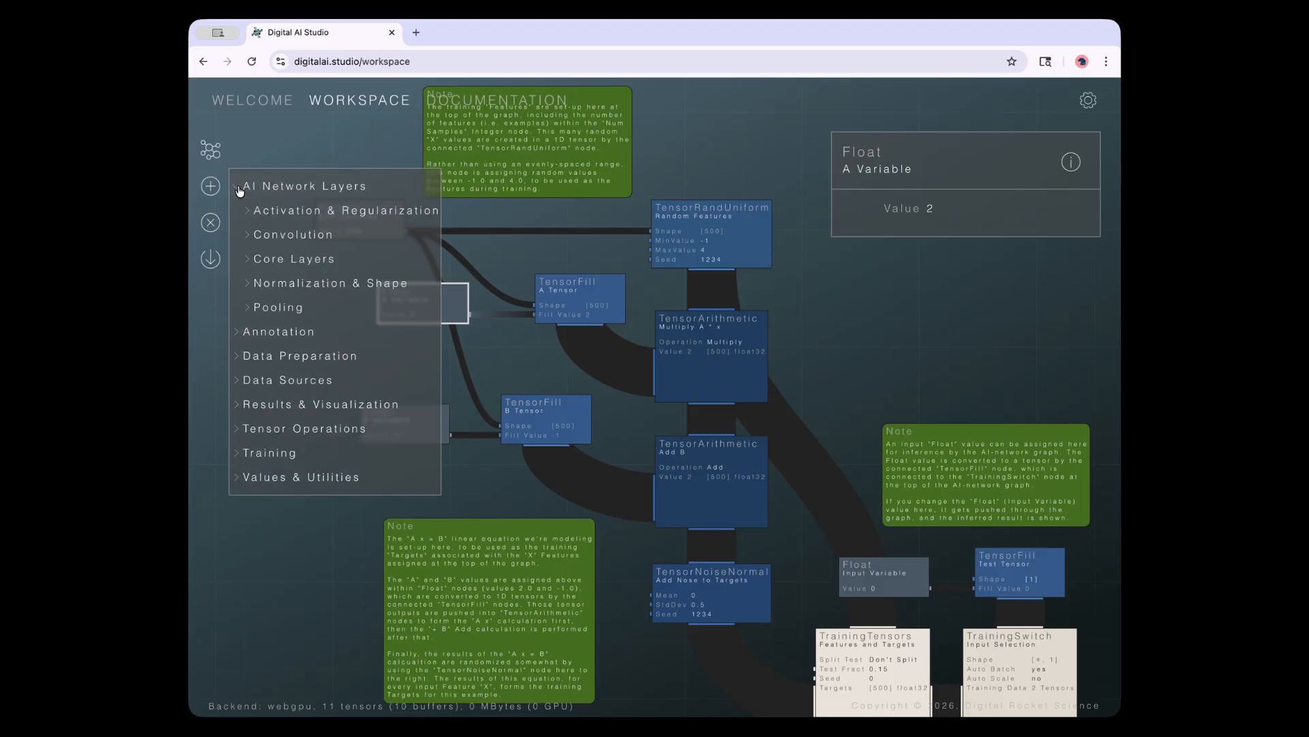
click(247, 234)
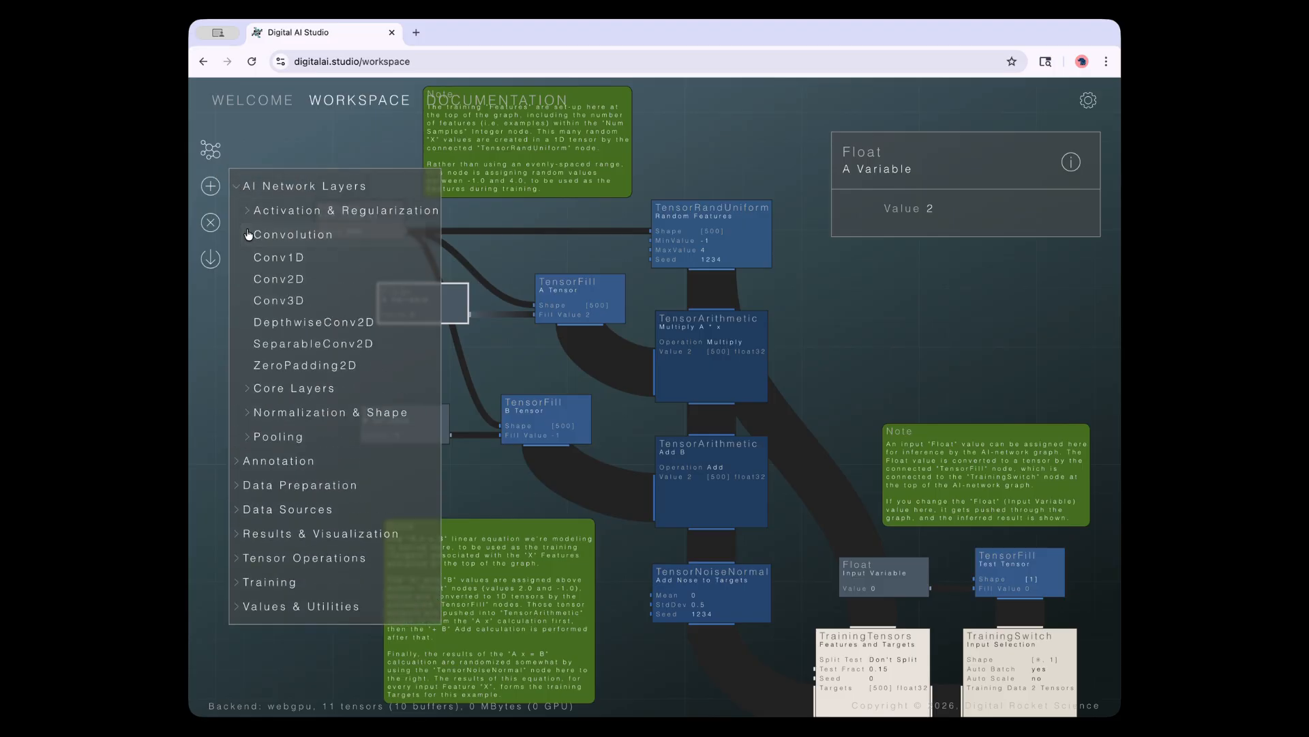
click(237, 191)
click(240, 190)
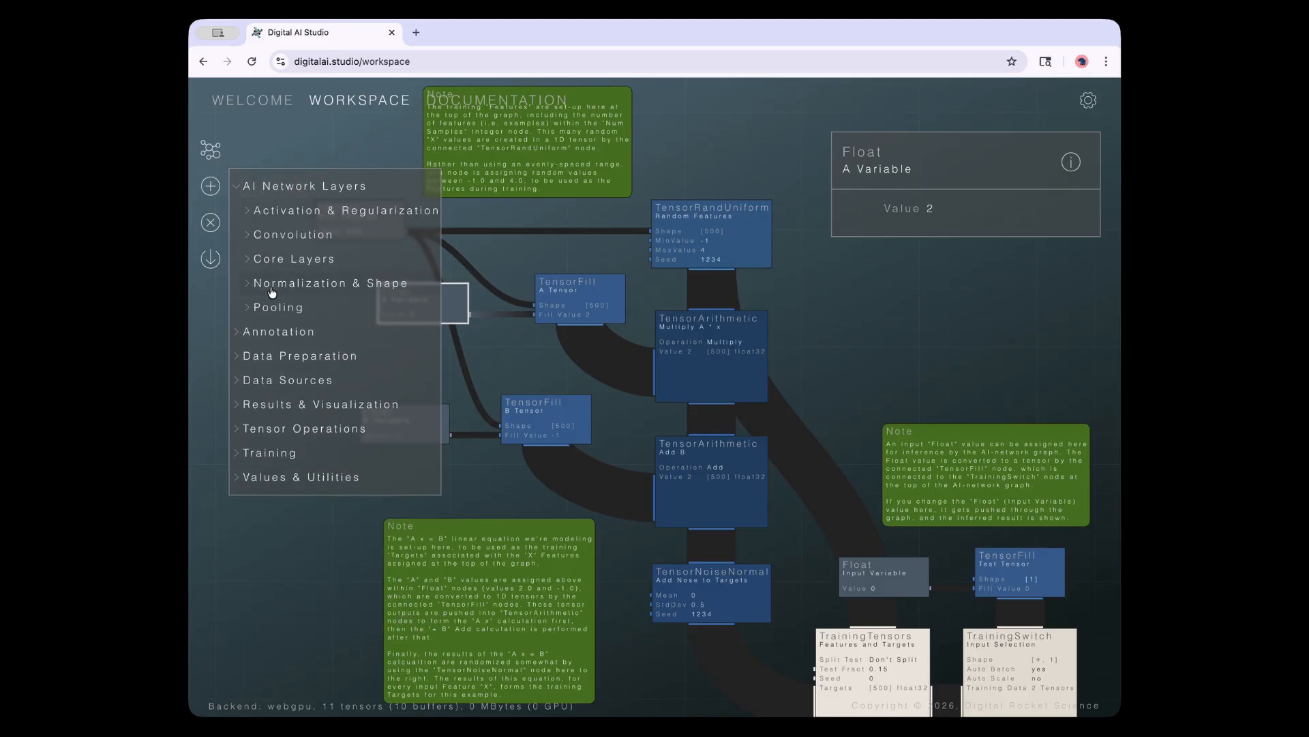
click(237, 334)
click(236, 329)
click(258, 355)
mouse_move(278, 373)
mouse_down()
mouse_move(260, 374)
mouse_move(316, 350)
mouse_move(293, 359)
mouse_up()
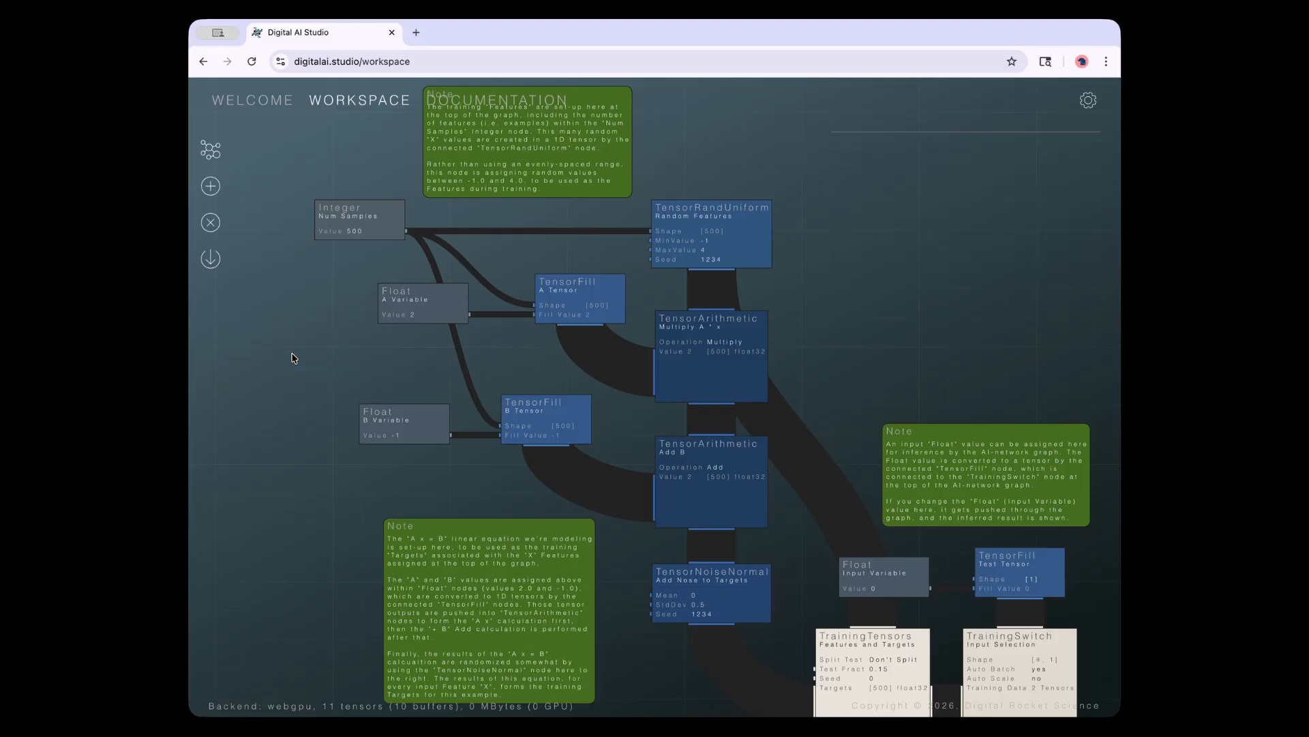
Nudge the Num Samples, A Variable and A Tensor nodes slightly up and left
drag(323, 311, 324, 340)
mouse_move(358, 269)
mouse_down()
mouse_move(339, 268)
mouse_move(419, 266)
mouse_move(311, 267)
mouse_move(350, 266)
mouse_up()
drag(448, 368, 429, 367)
drag(587, 355, 584, 348)
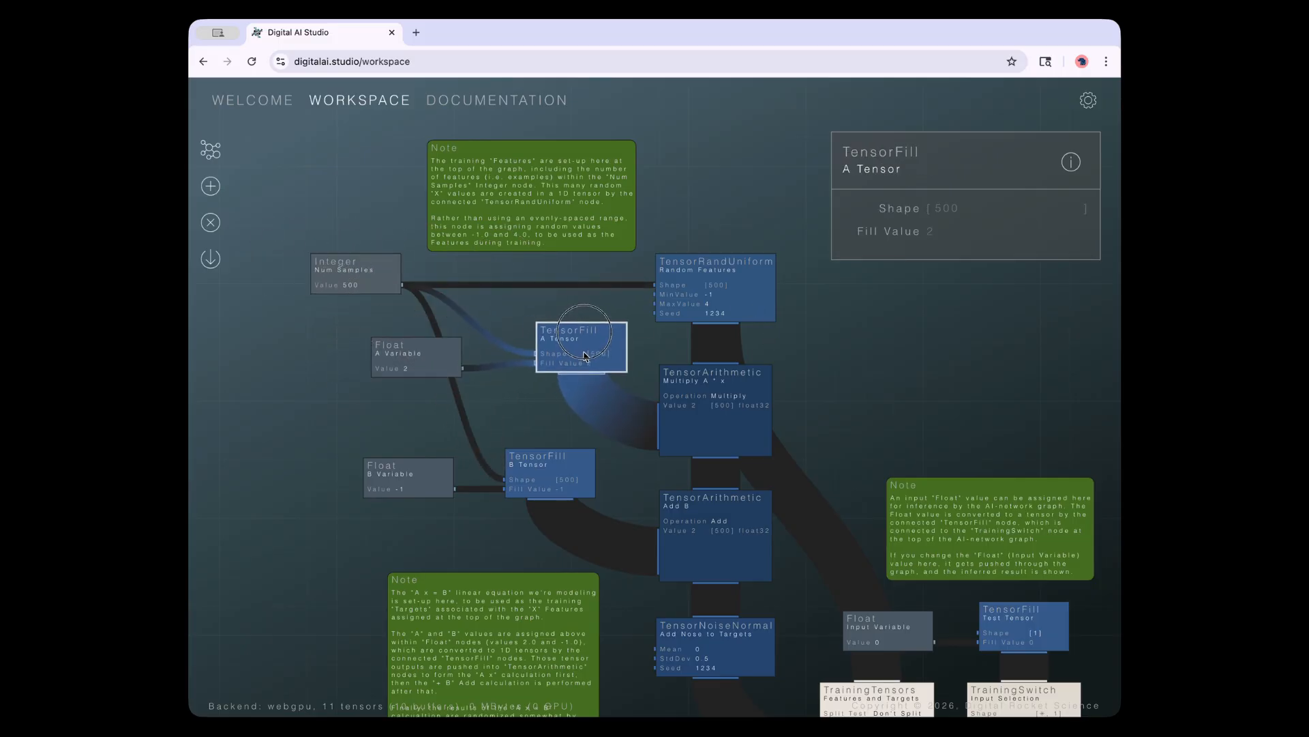
drag(424, 362, 412, 354)
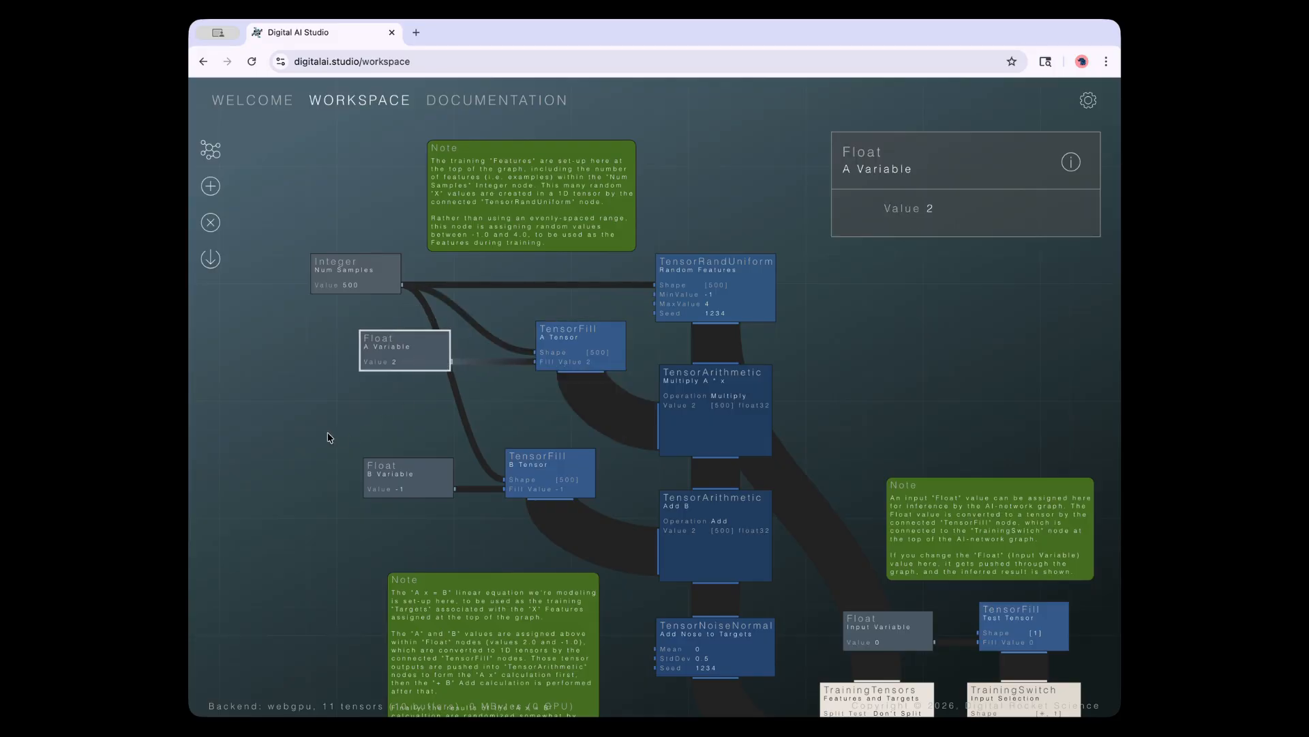
drag(328, 437, 376, 444)
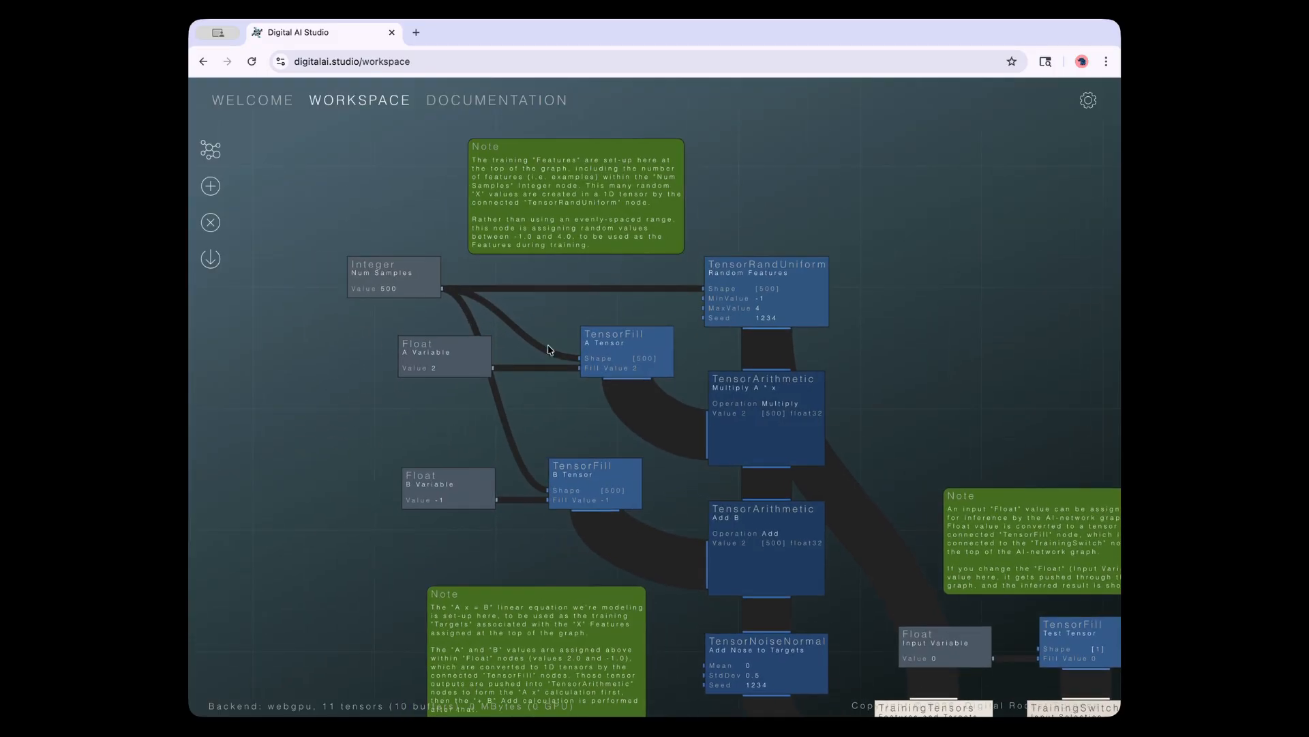
Inspect the Multiply A * x node, then zoom in on the Random Features node
click(757, 379)
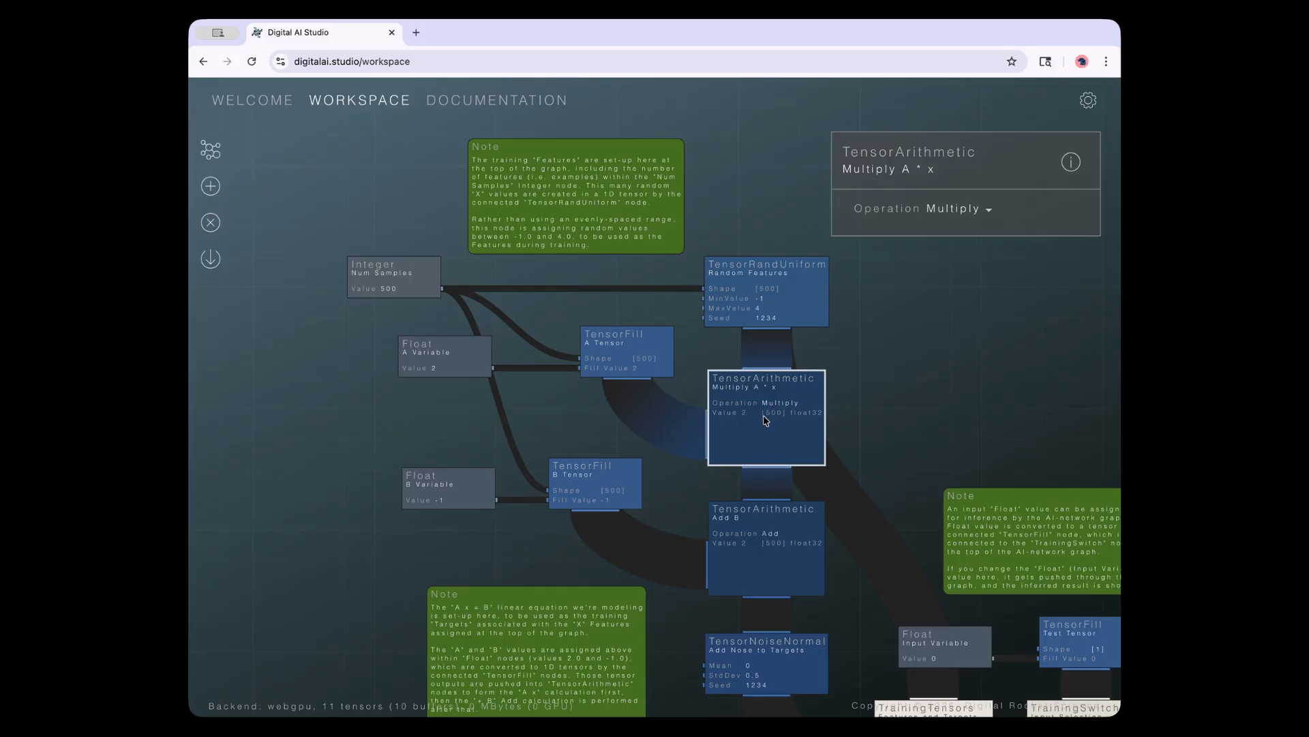
scroll(871, 384, up, 2)
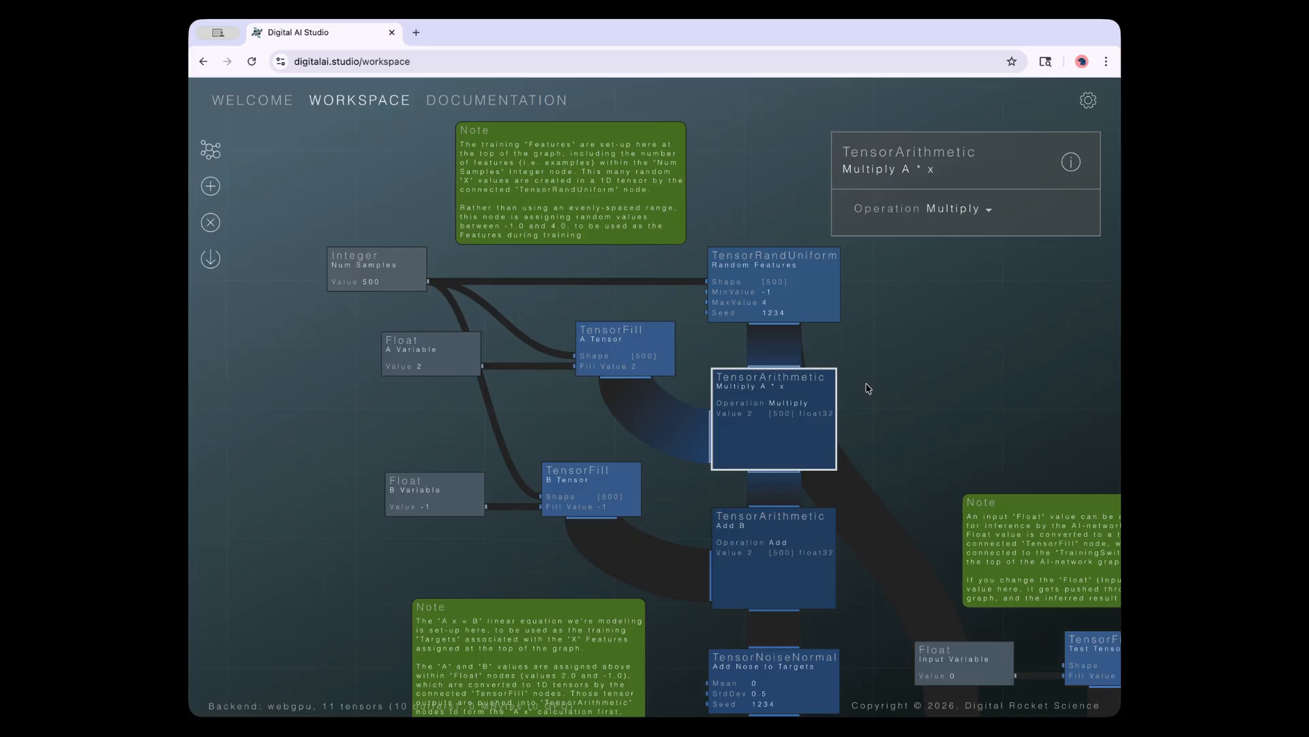
click(575, 360)
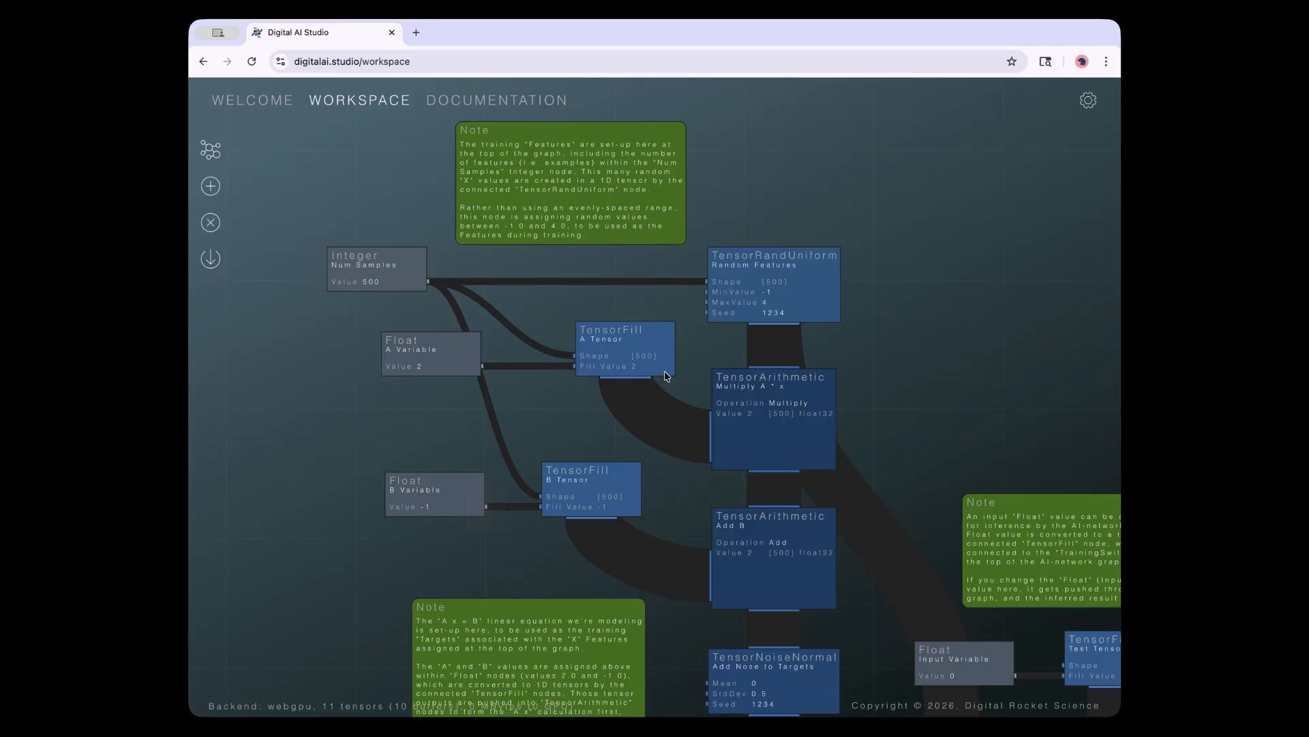
click(729, 304)
scroll(754, 368, up, 3)
scroll(752, 371, up, 3)
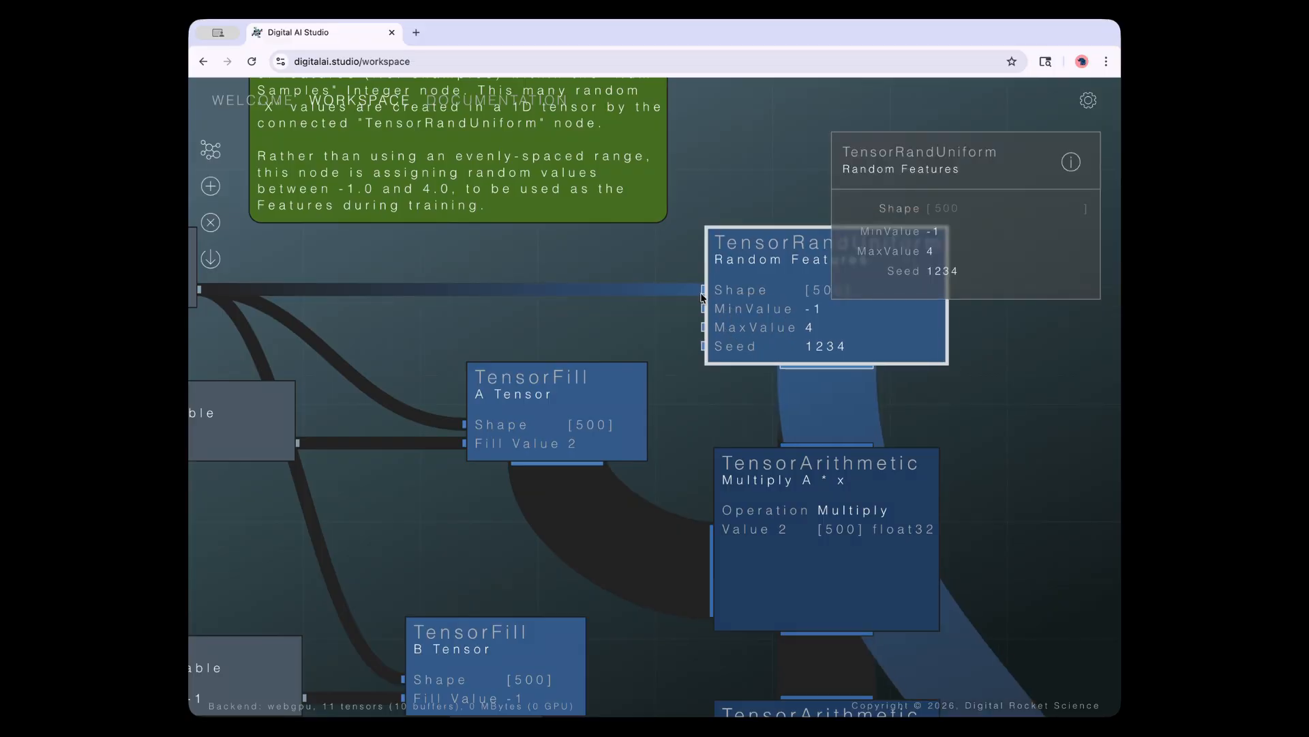
drag(654, 334, 461, 356)
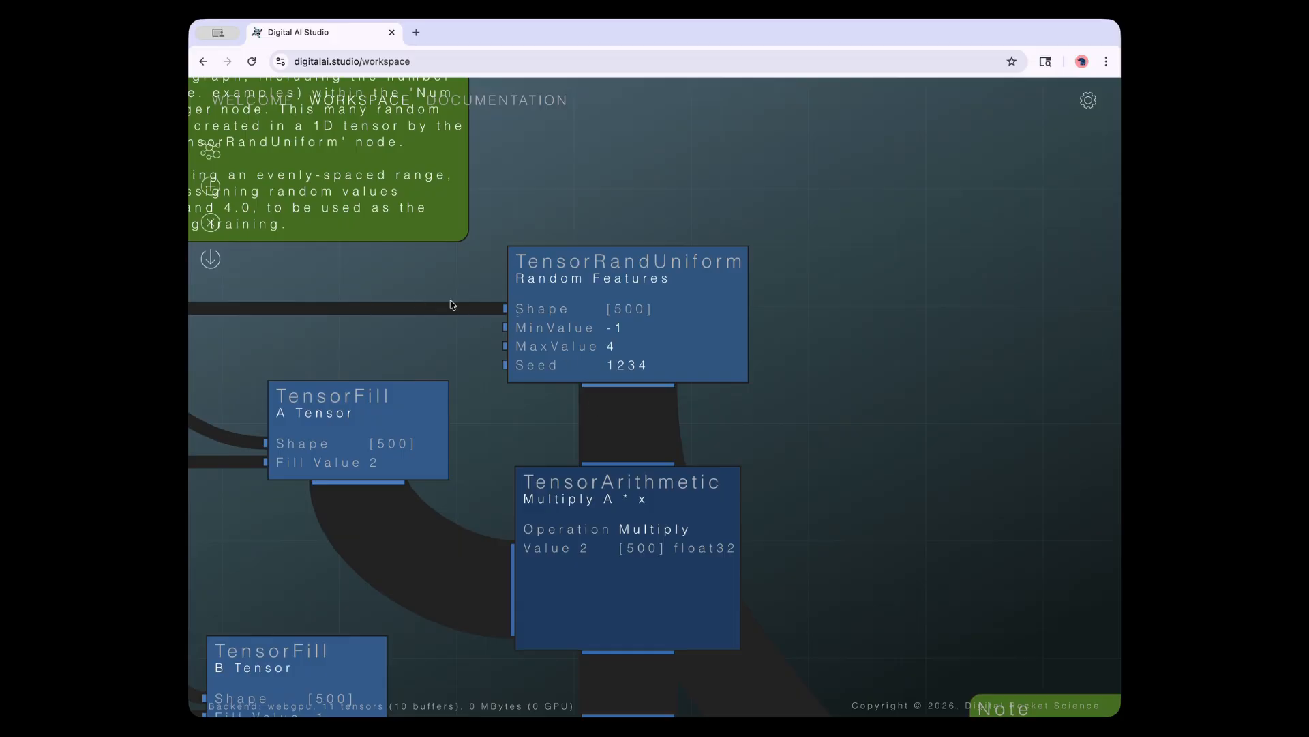
Switch repeatedly between Multiply A * x, A Tensor and Random Features, ending on Random Features (Shape 500, -1 to 4, seed 1234)
click(584, 327)
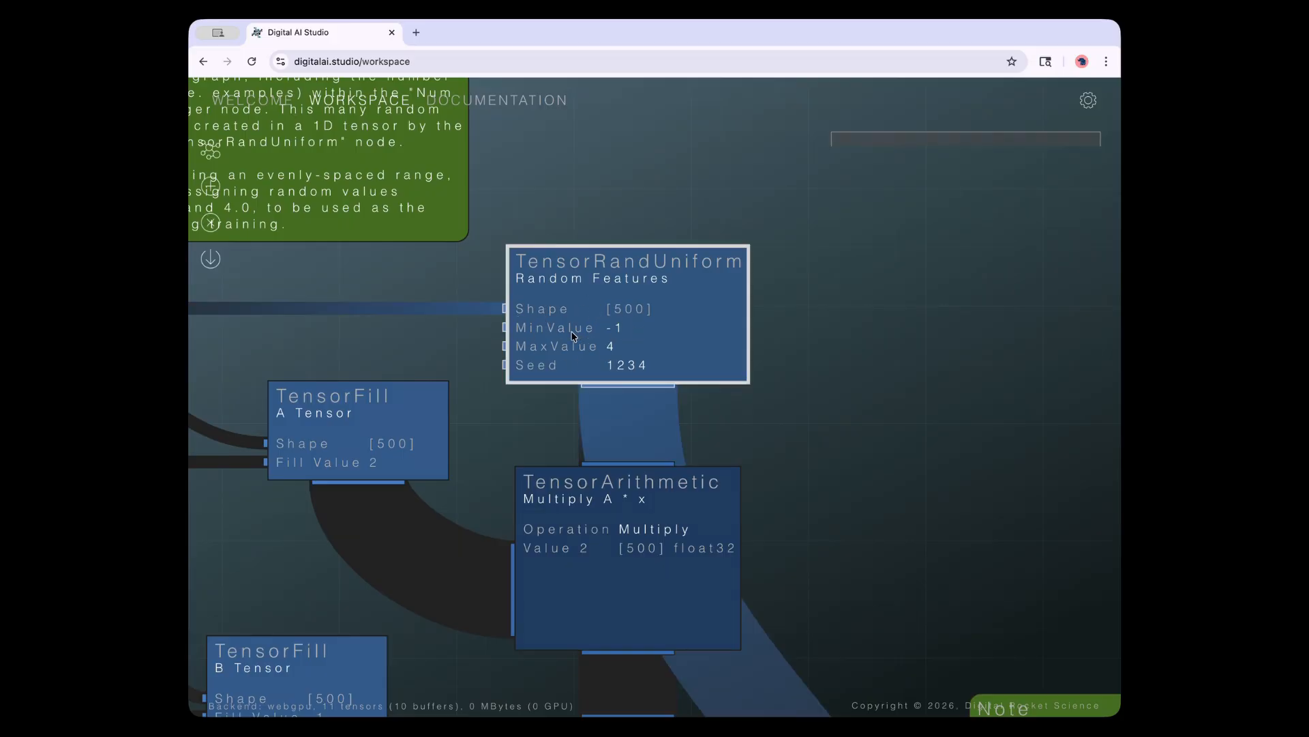
click(639, 550)
click(434, 445)
click(628, 327)
click(575, 558)
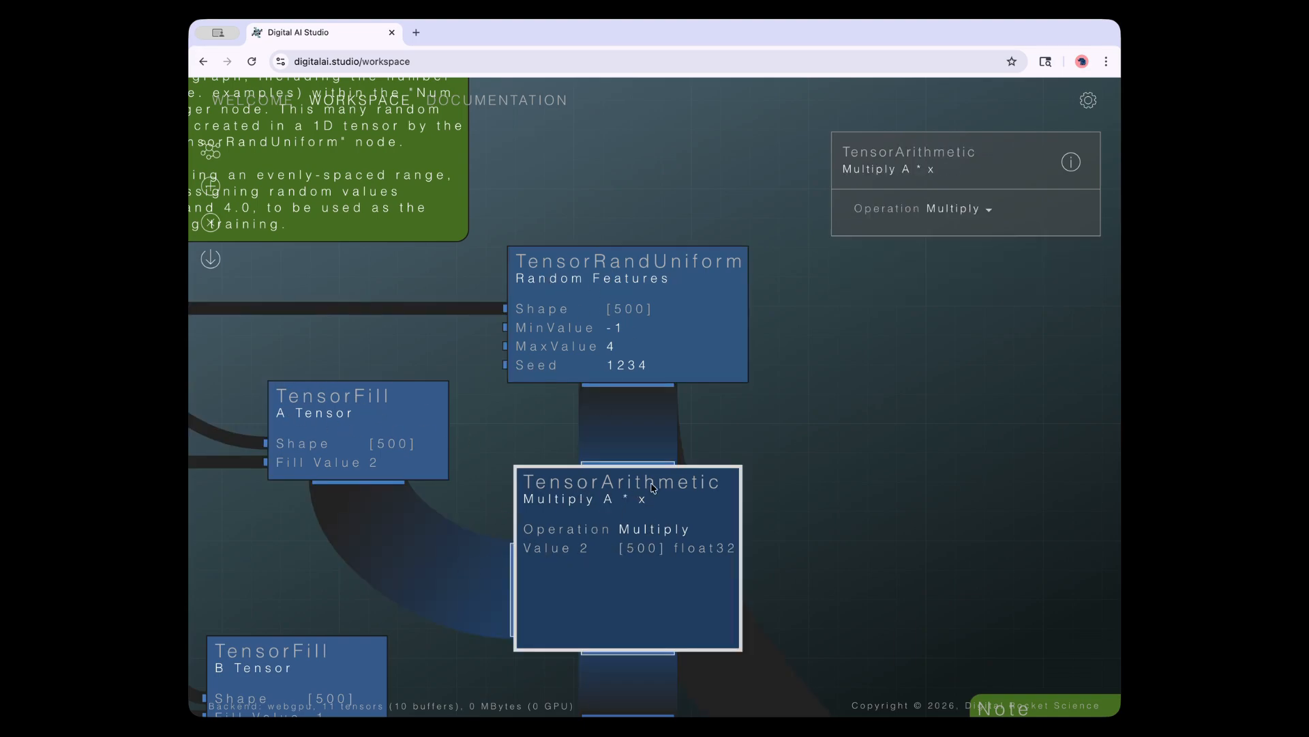
click(440, 444)
click(561, 356)
click(597, 510)
click(607, 331)
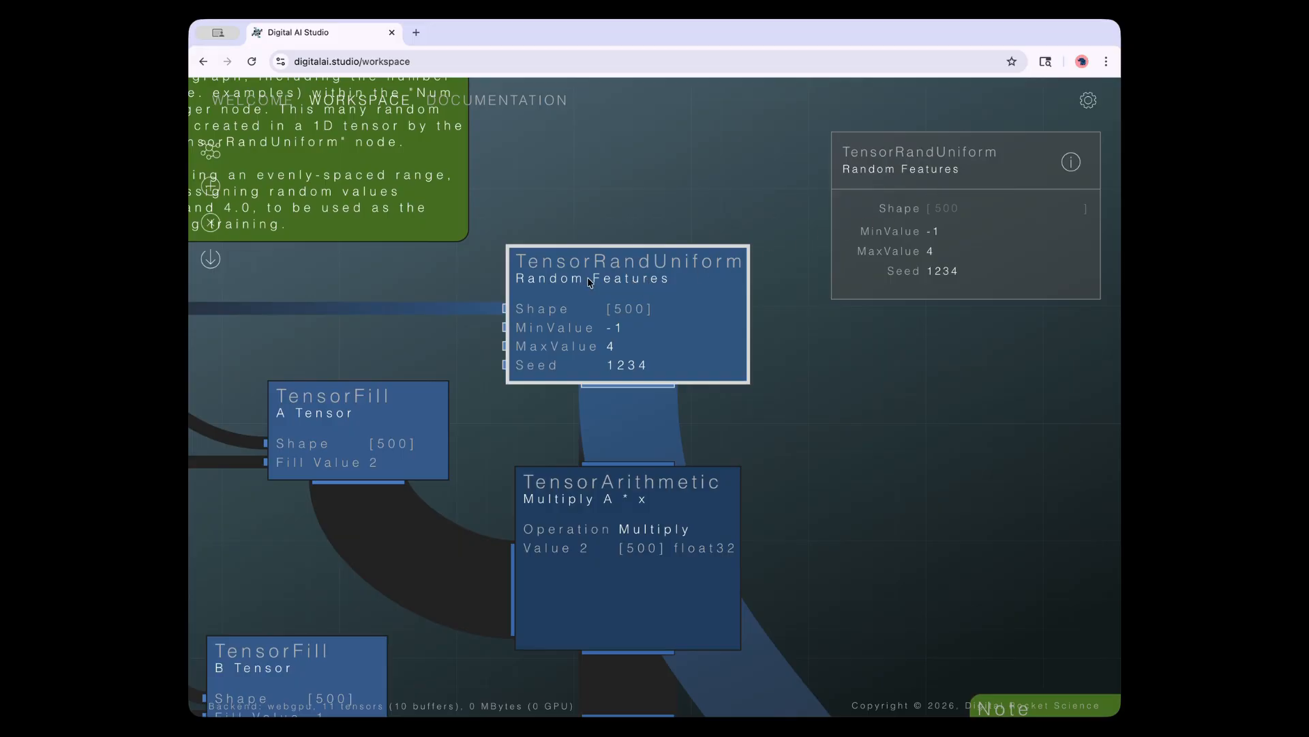
click(651, 461)
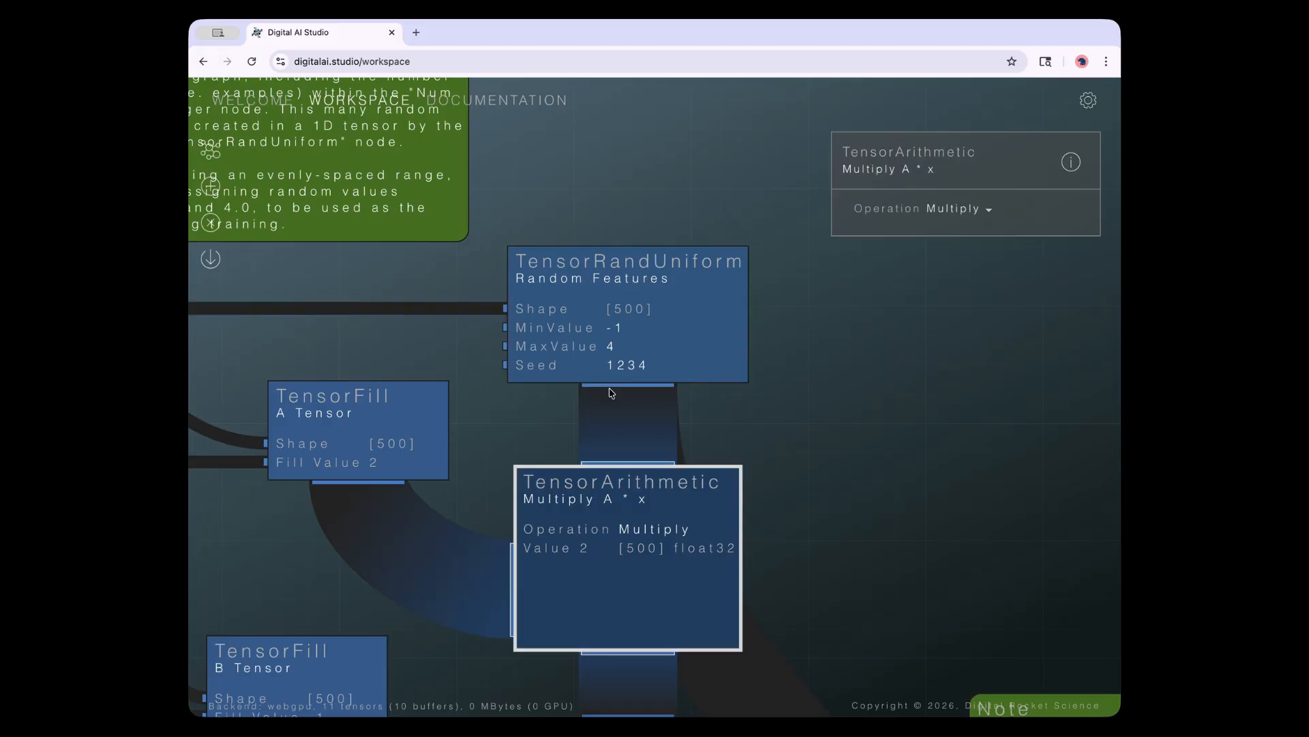
click(615, 339)
click(516, 511)
click(395, 472)
click(588, 337)
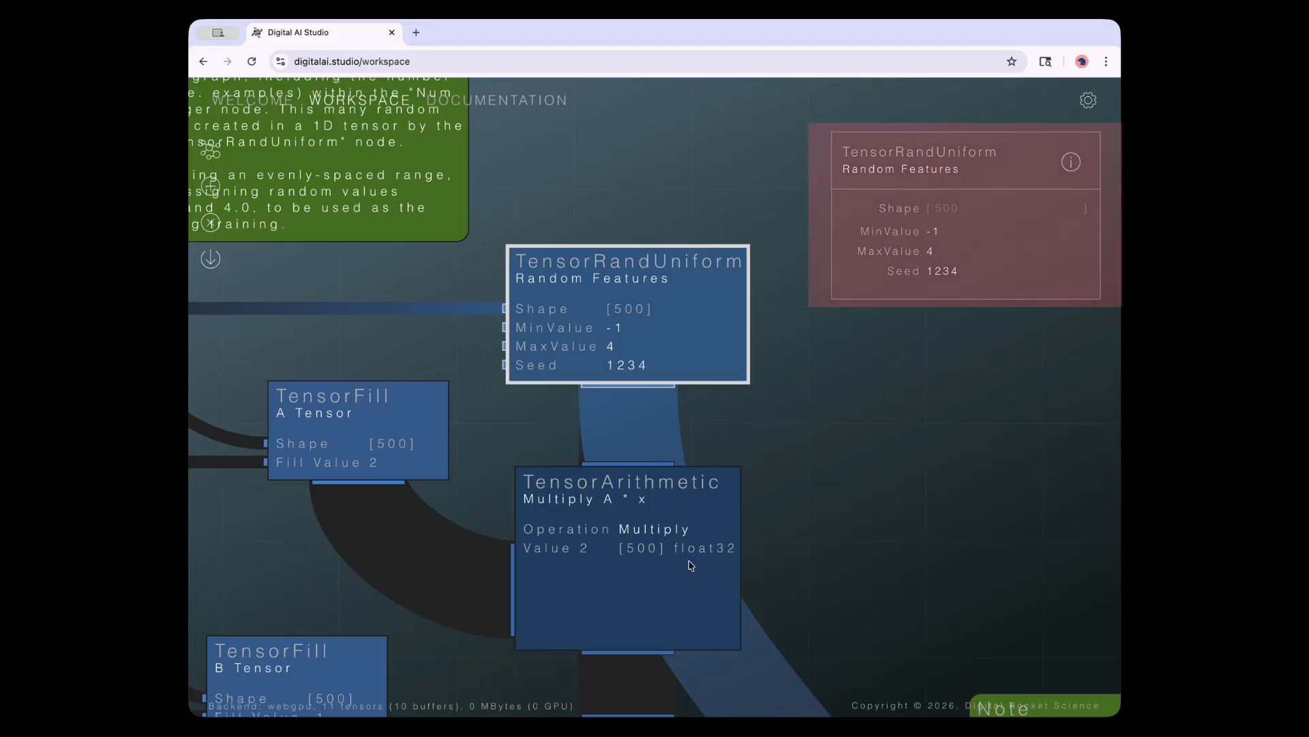
click(667, 566)
click(428, 437)
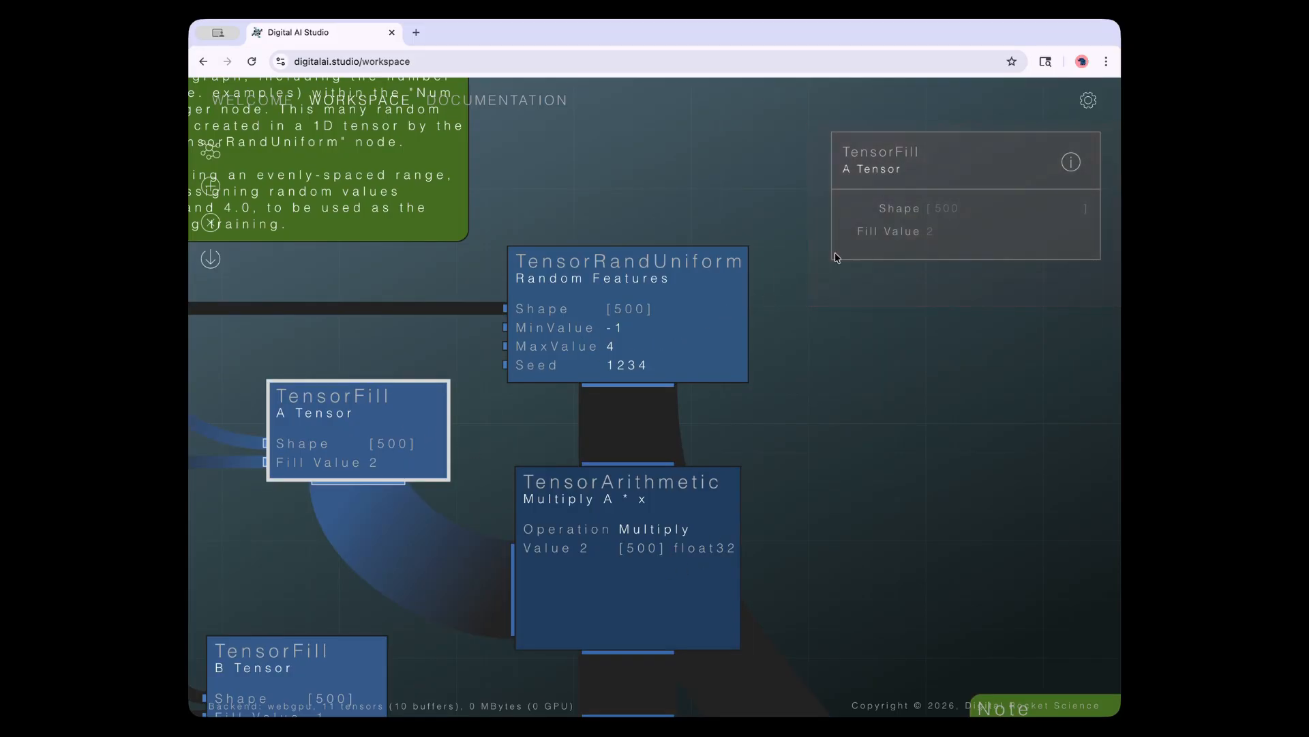
click(670, 324)
click(593, 516)
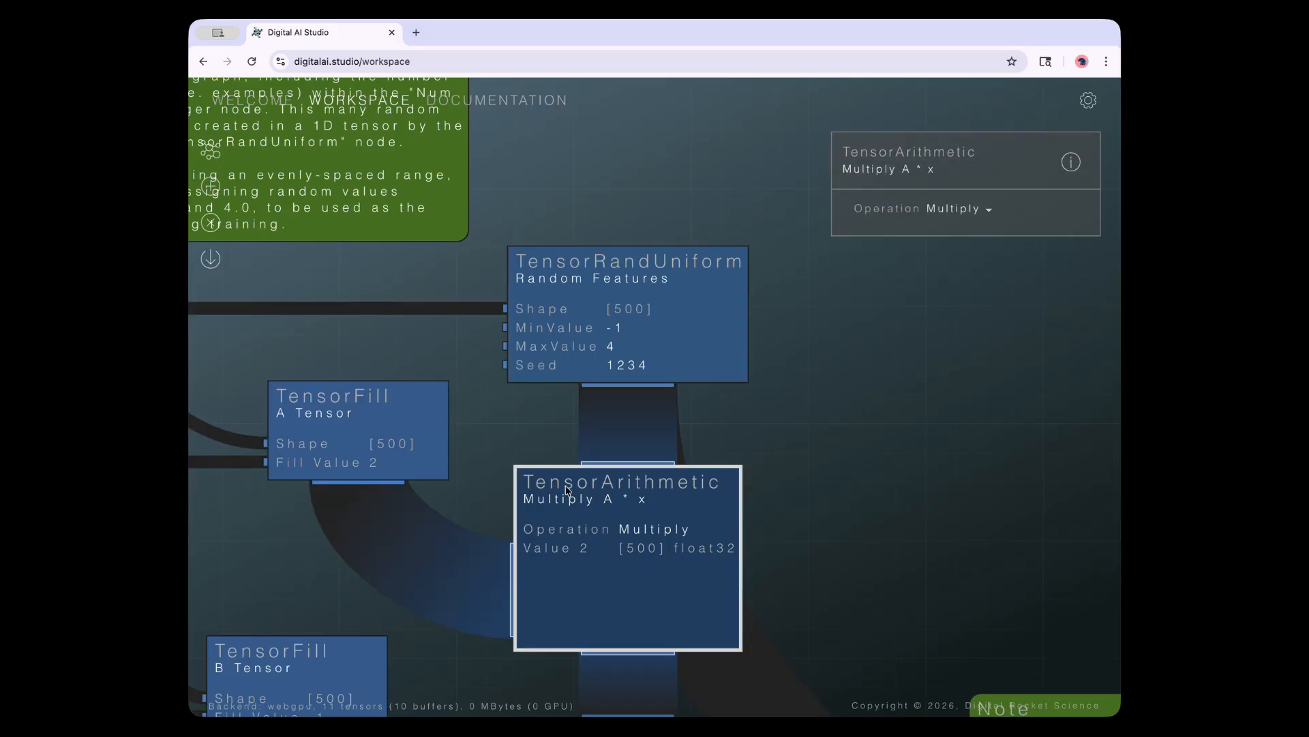
click(394, 416)
click(642, 322)
click(635, 508)
click(411, 424)
click(674, 322)
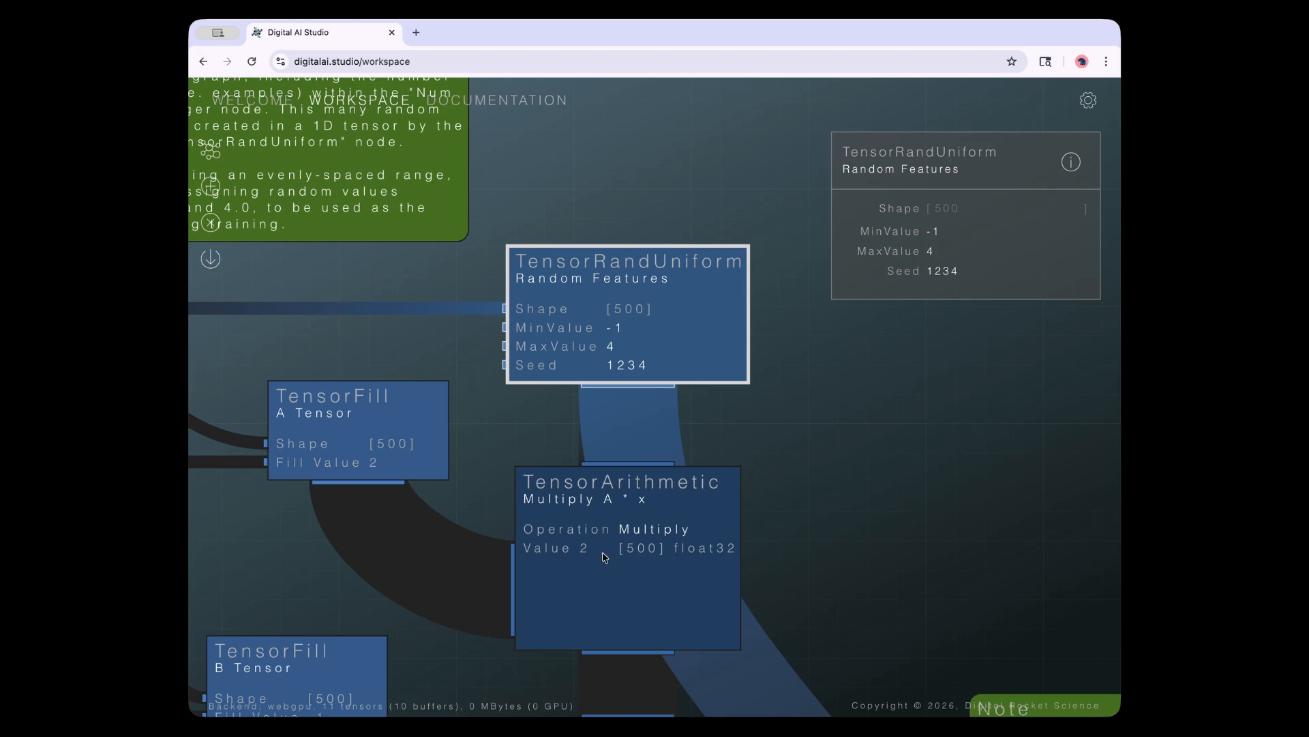
click(603, 552)
click(653, 338)
click(990, 171)
text(Something)
key(Return)
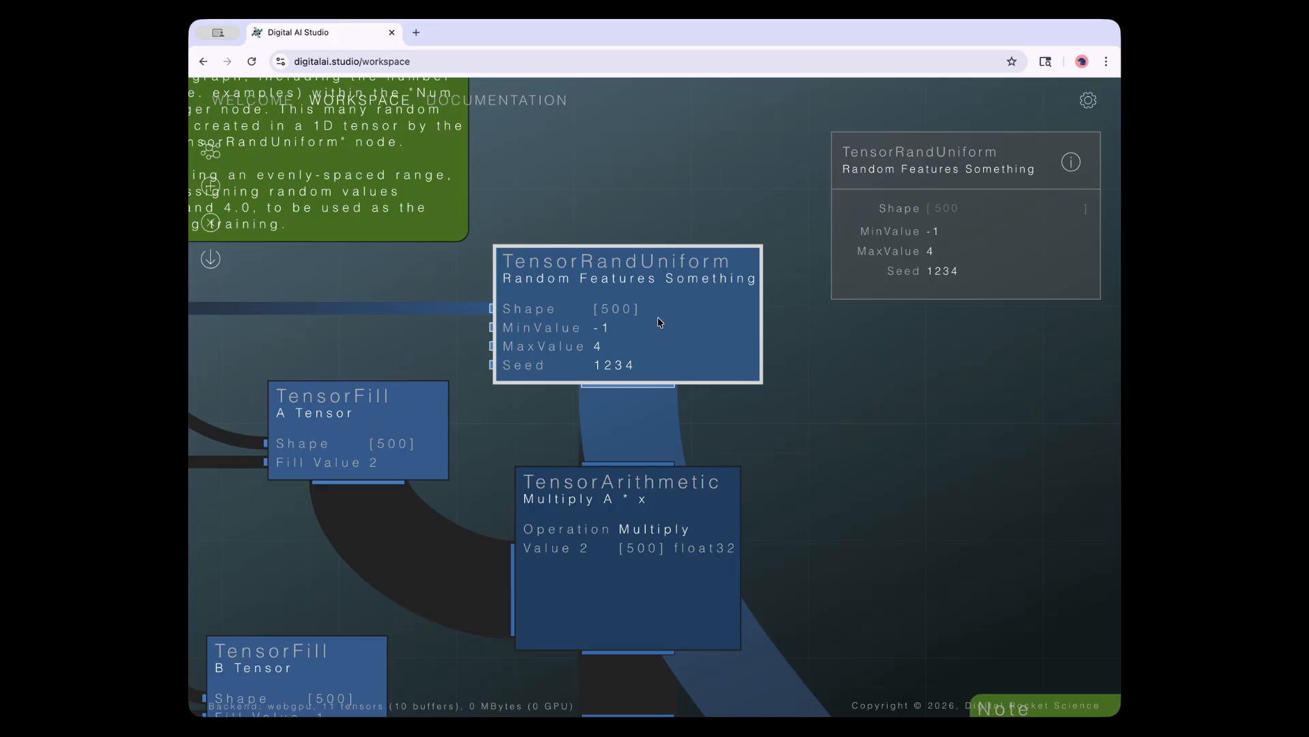
double_click(1011, 168)
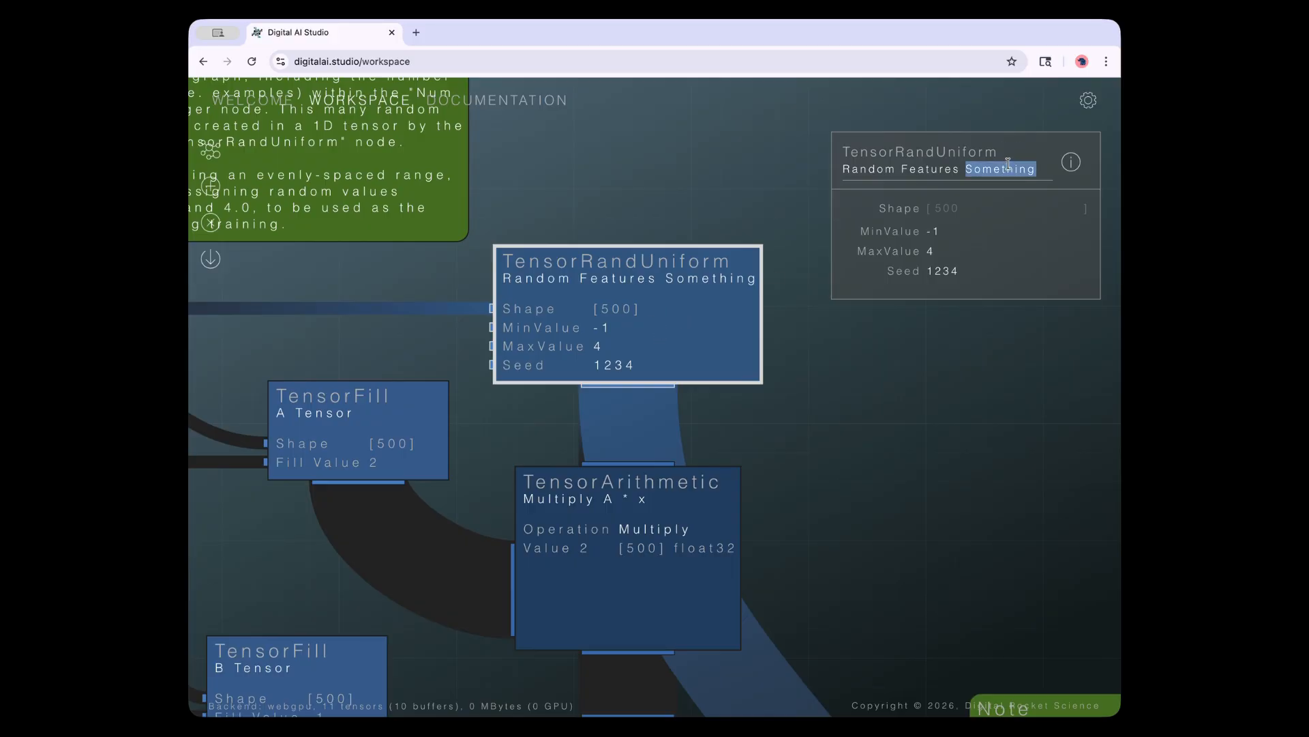
key(BackSpace)
key(BackSpace)
key(Return)
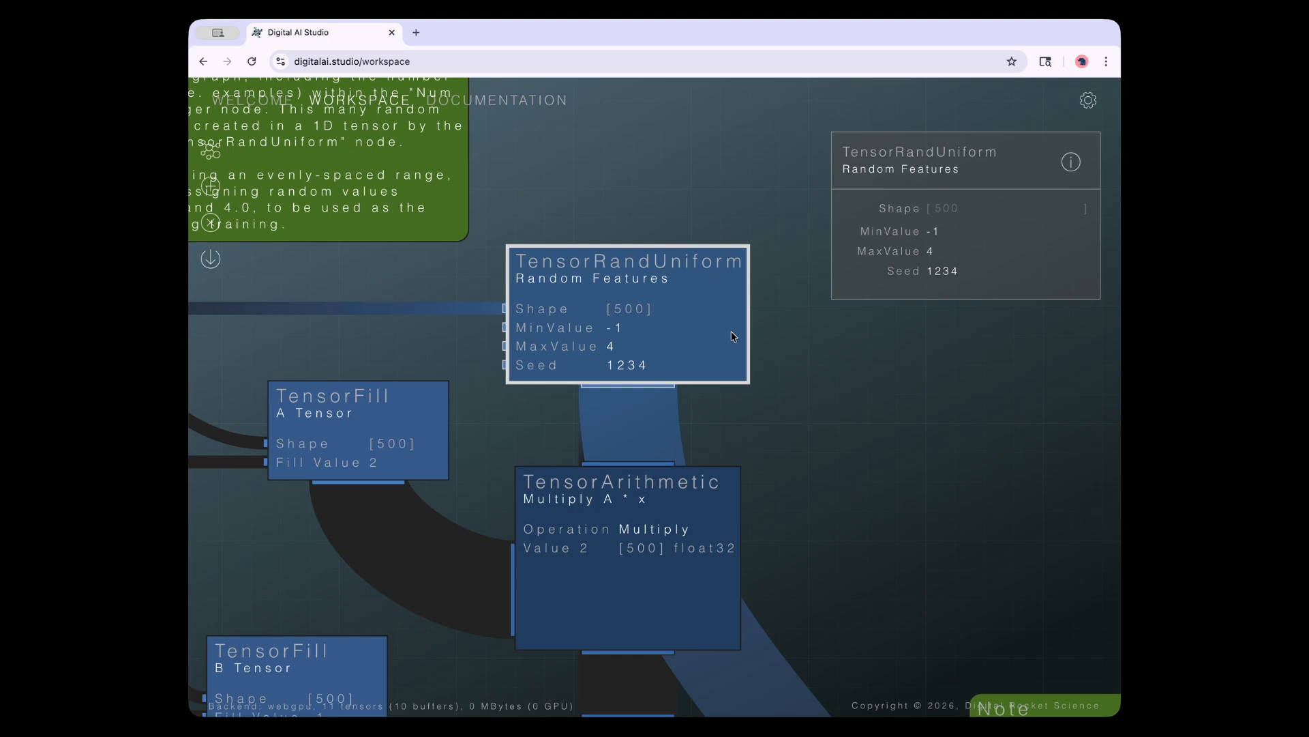
click(667, 553)
click(688, 292)
Set Random Features MaxValue to 5 and MinValue to -2, then close the Value Result panel
click(969, 232)
click(967, 255)
key(Return)
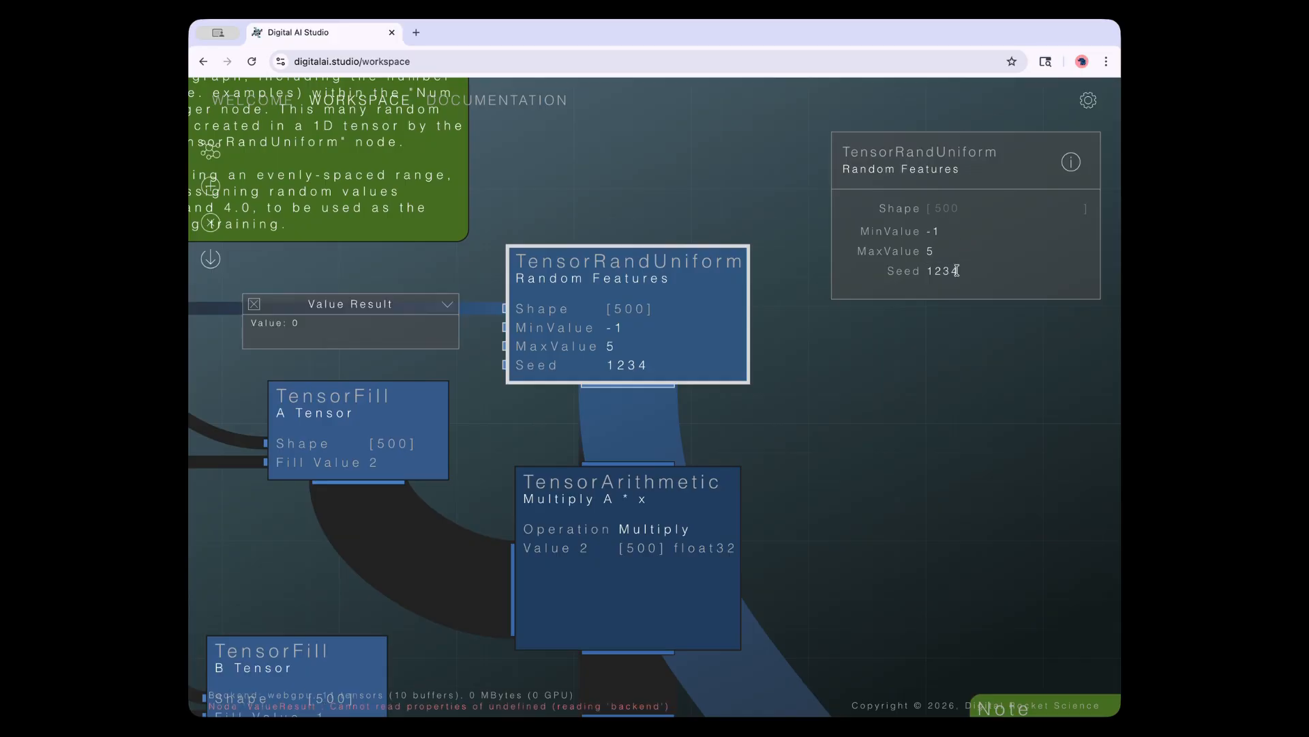
click(975, 230)
text(2)
key(Return)
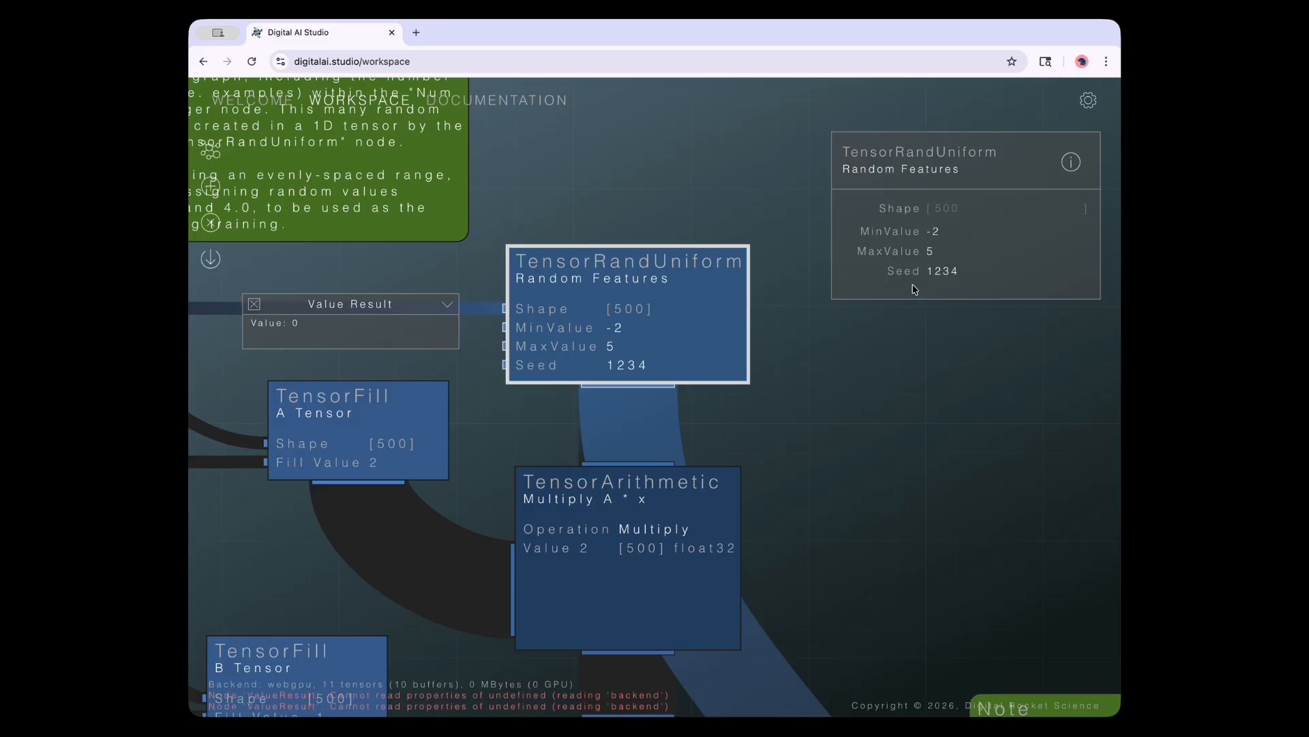
click(253, 304)
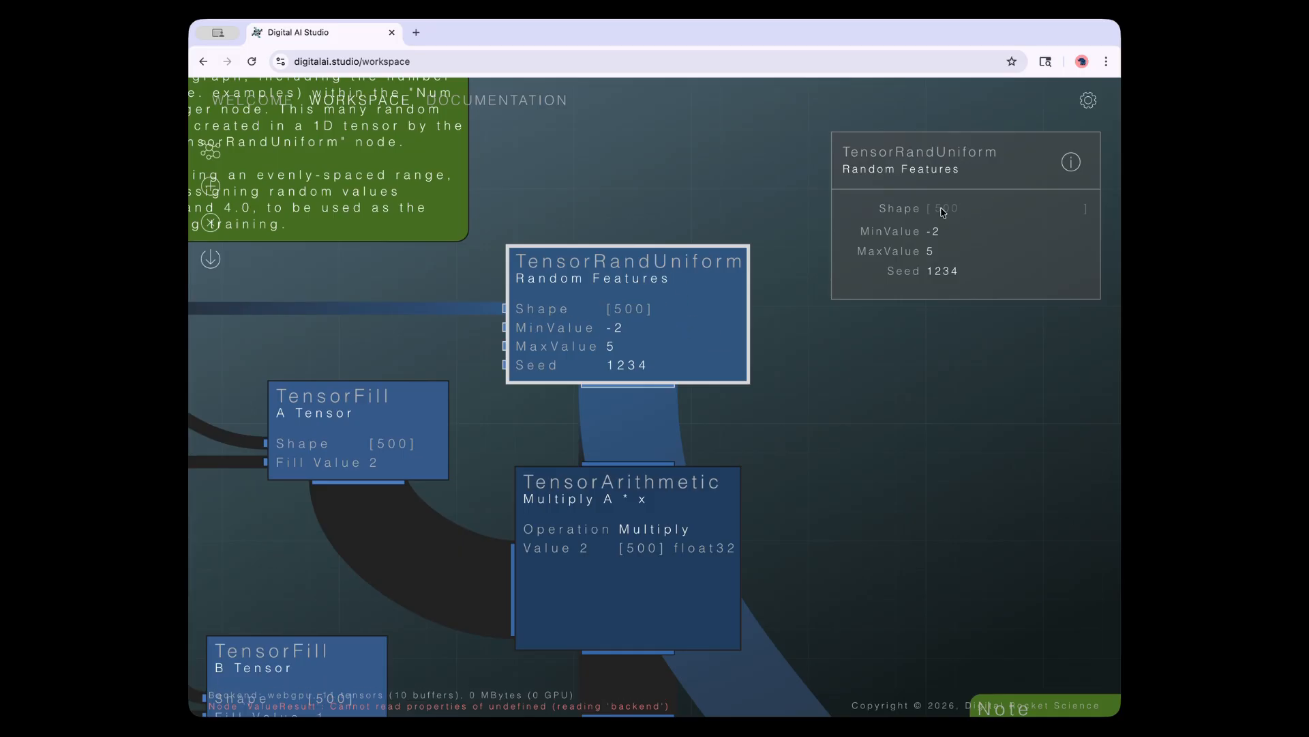
Change the Num Samples value from 500 to 520 and confirm Random Features now has shape [520]
drag(810, 453, 1116, 468)
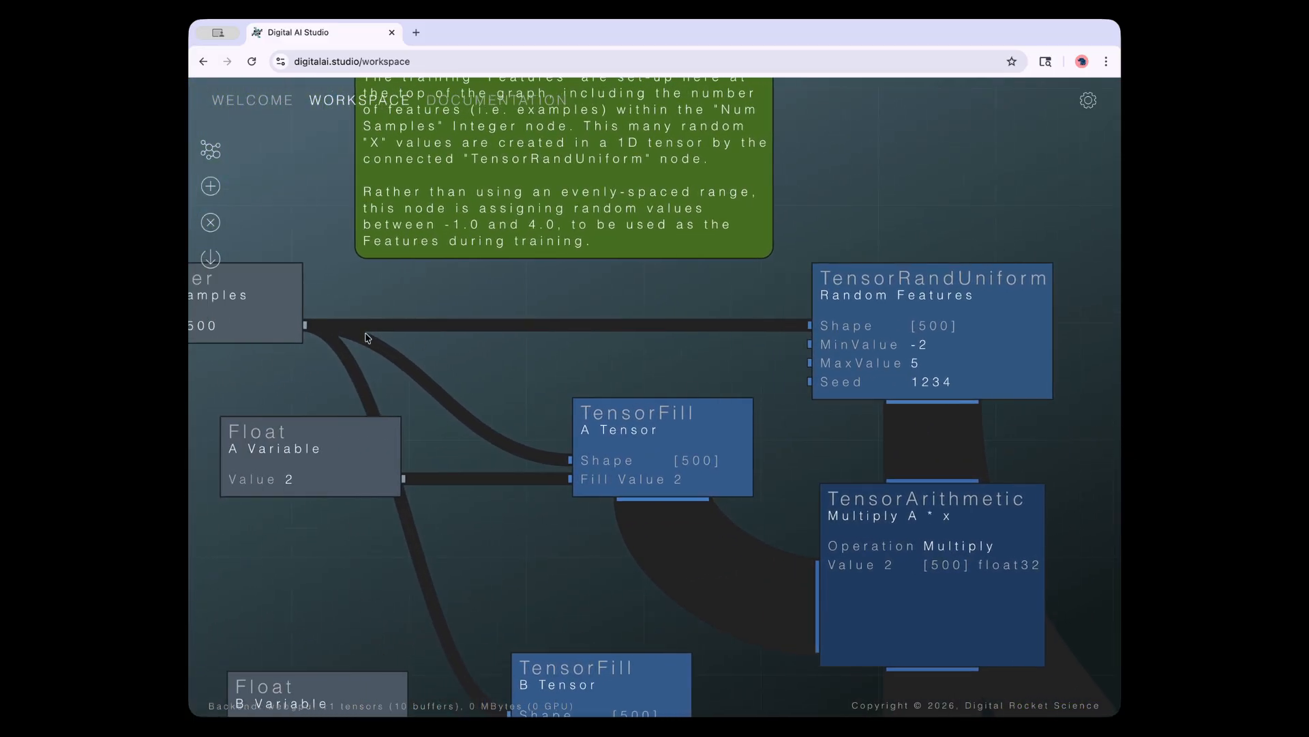
drag(348, 304, 470, 302)
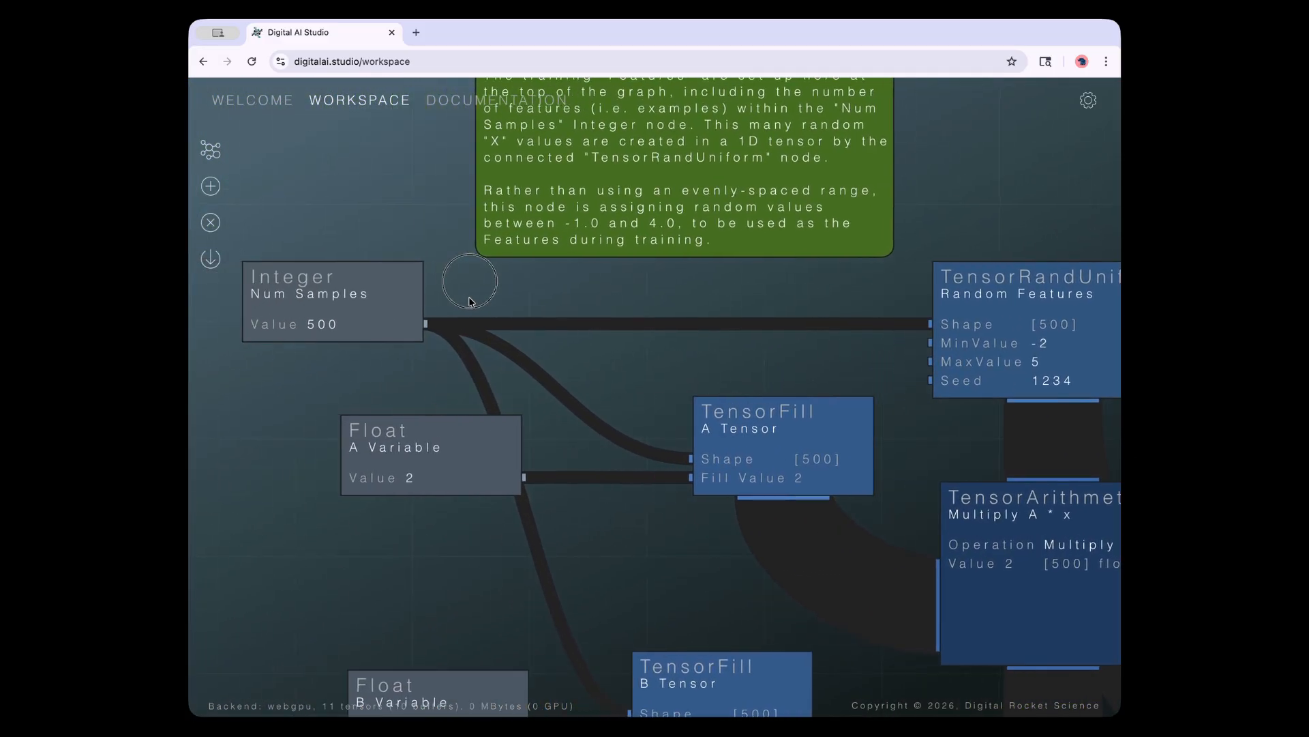
click(307, 303)
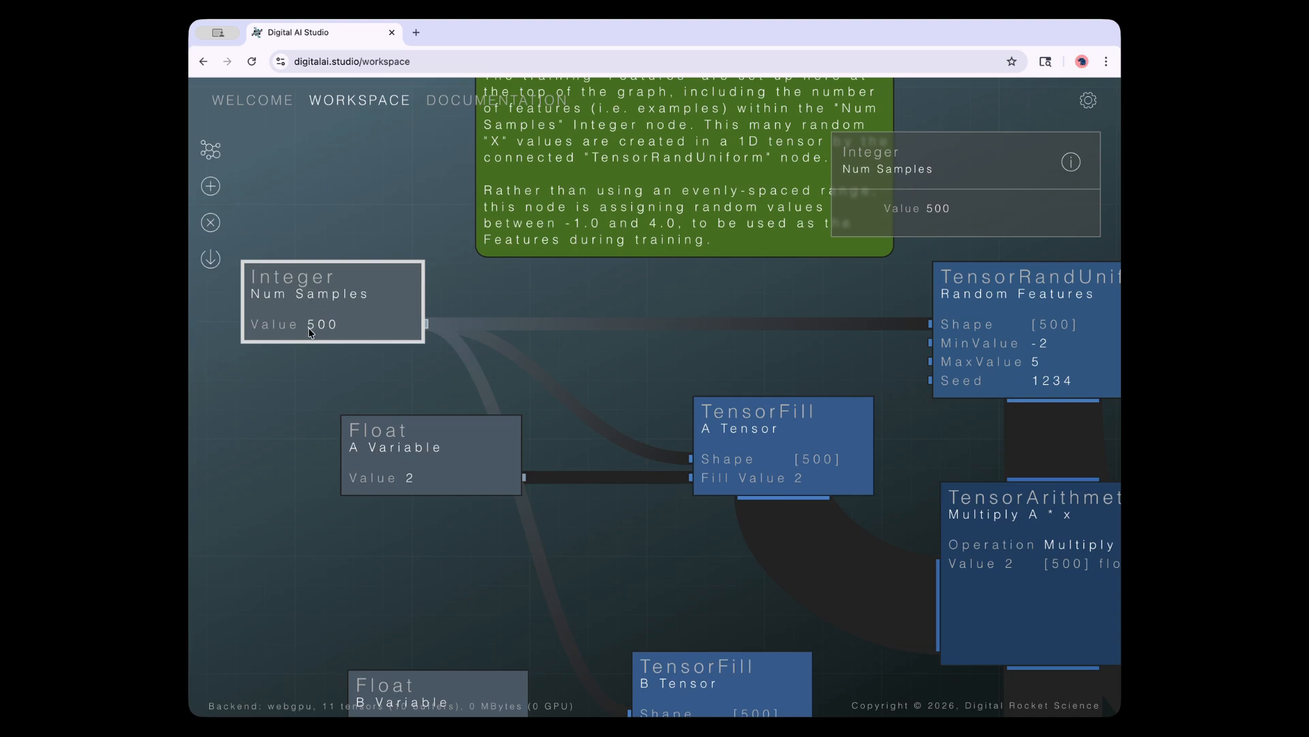
click(965, 203)
key(BackSpace)
key(BackSpace)
key(BackSpace)
text(520)
key(Return)
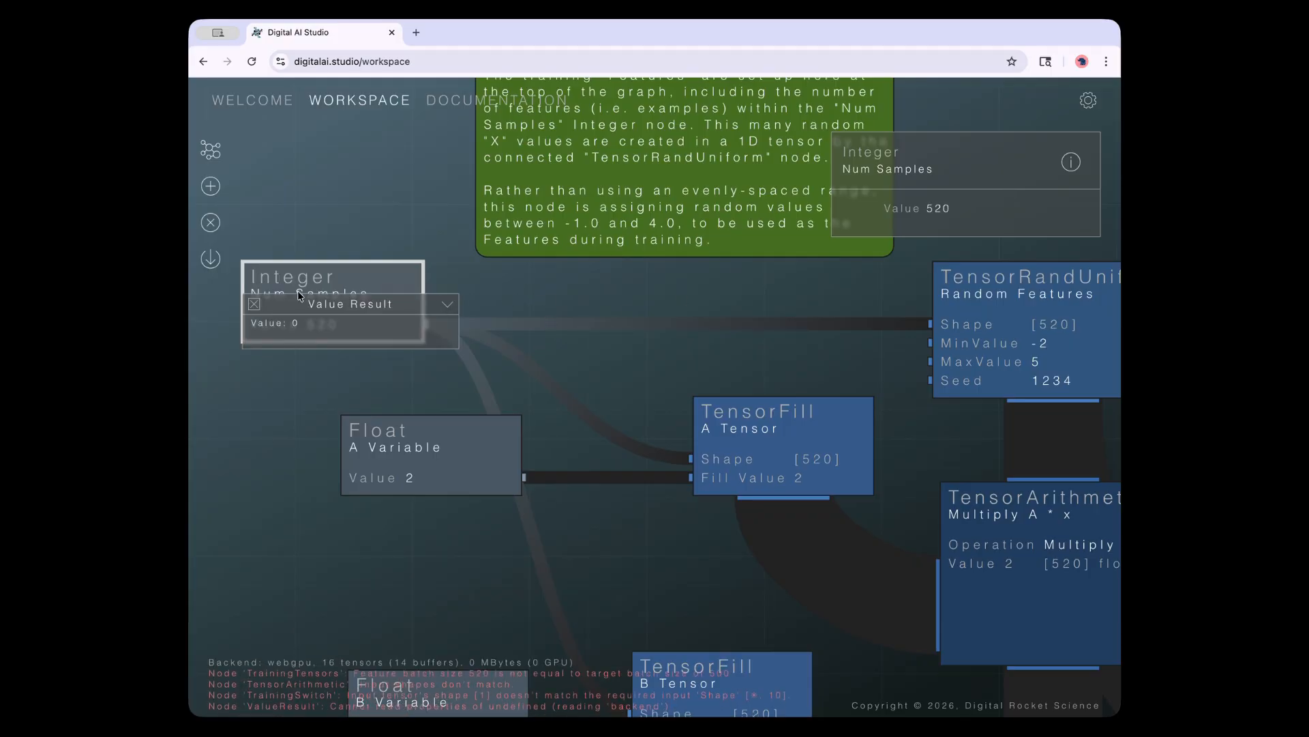
click(255, 303)
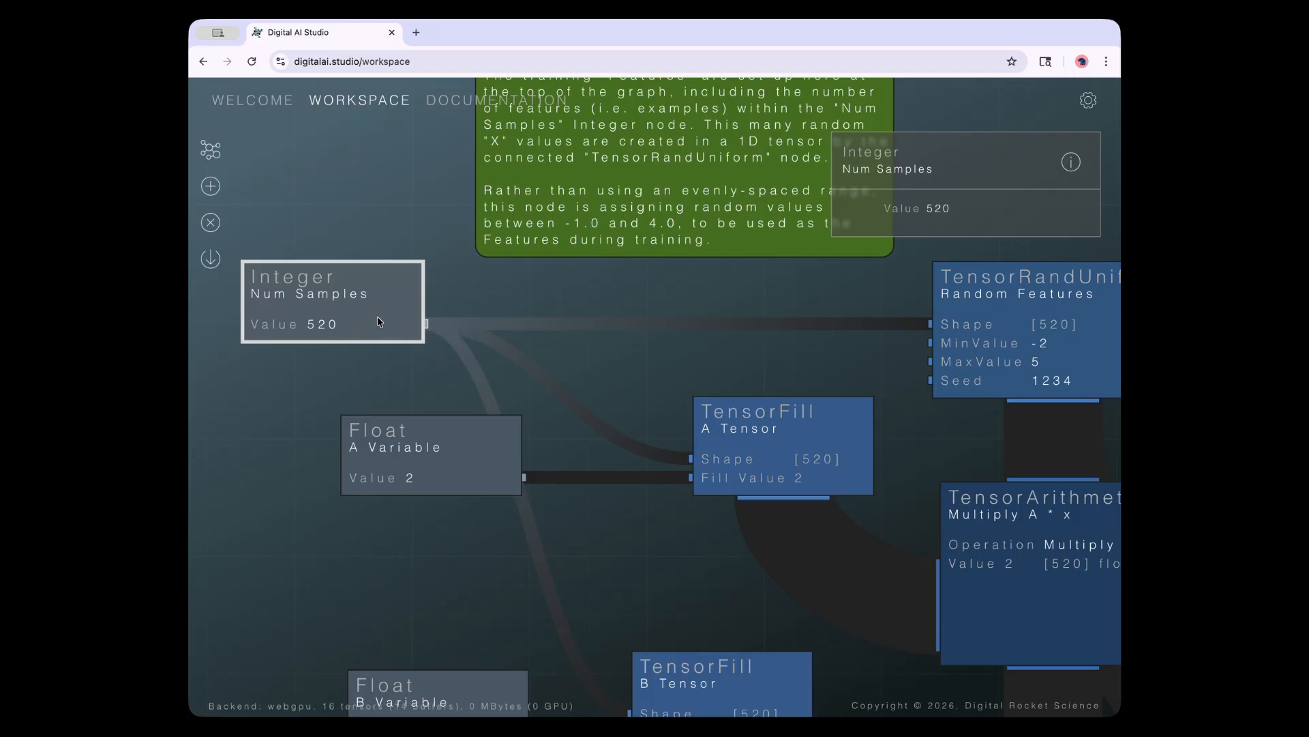
click(1015, 316)
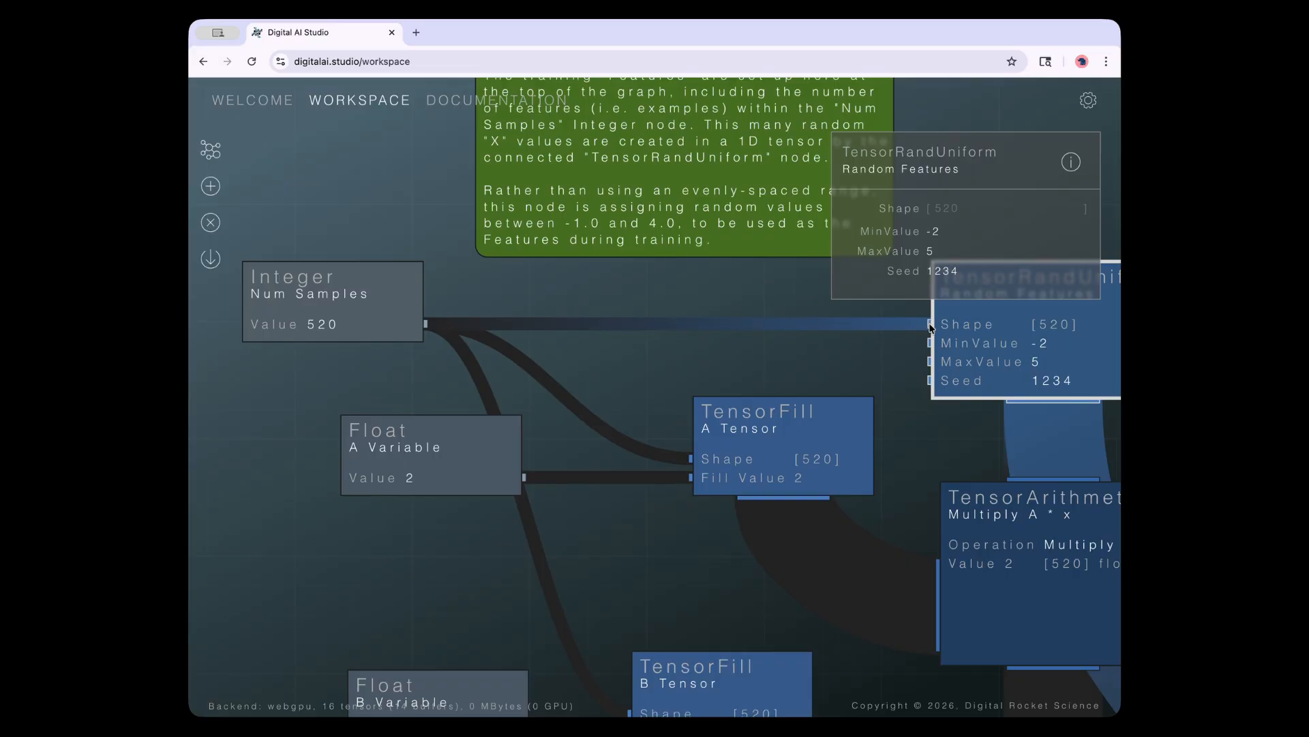
drag(931, 326, 761, 286)
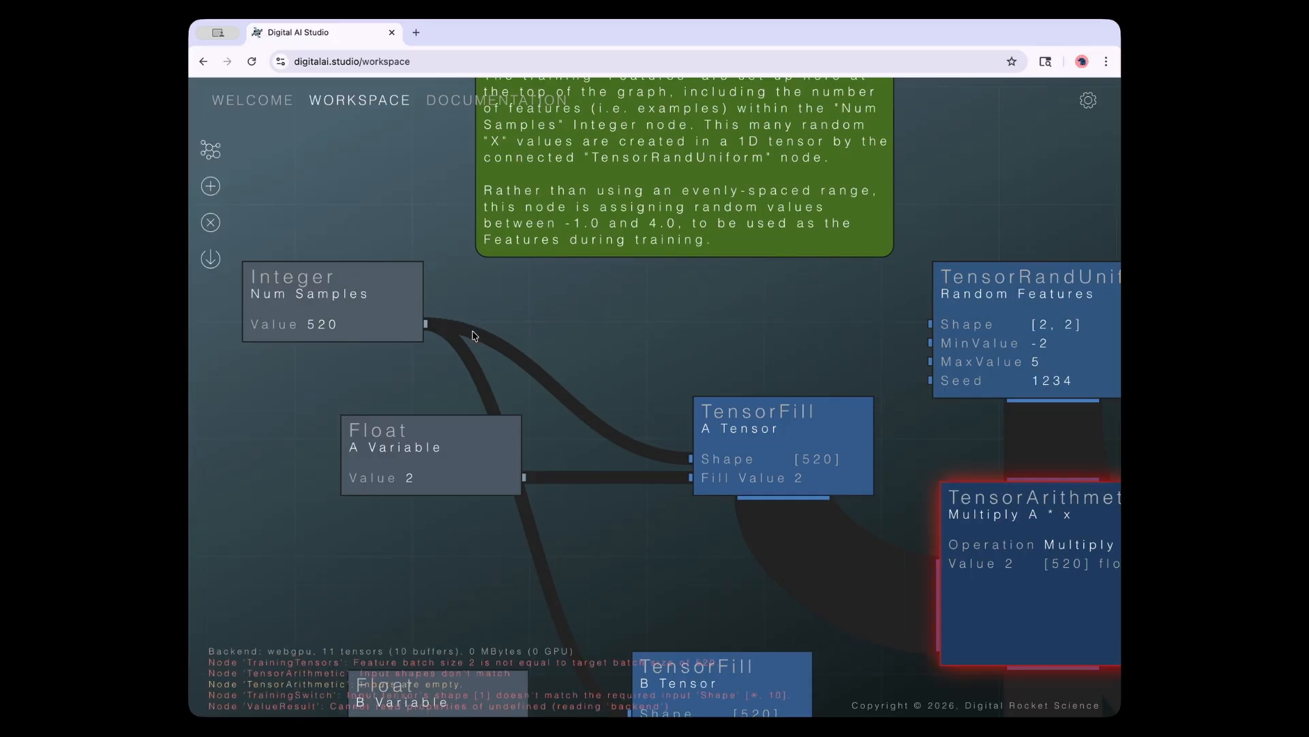
drag(426, 321, 933, 328)
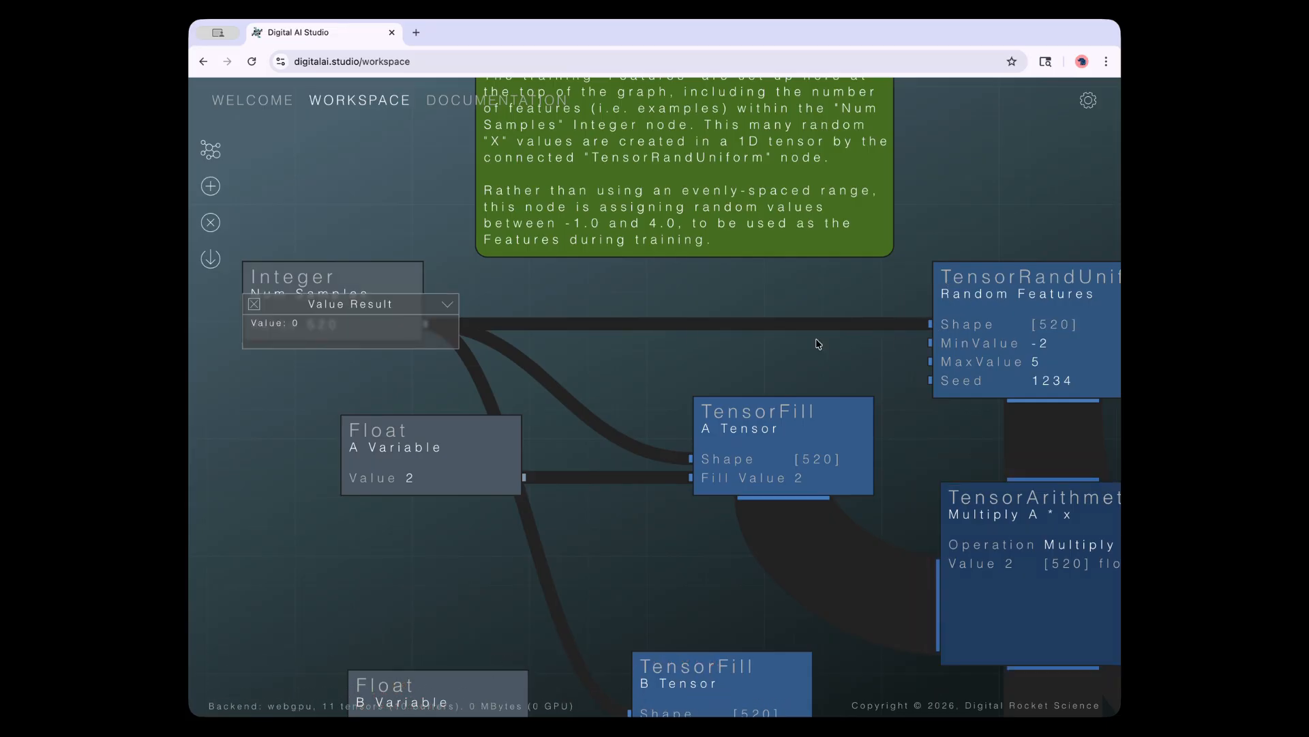
drag(332, 302, 369, 308)
click(246, 385)
click(411, 367)
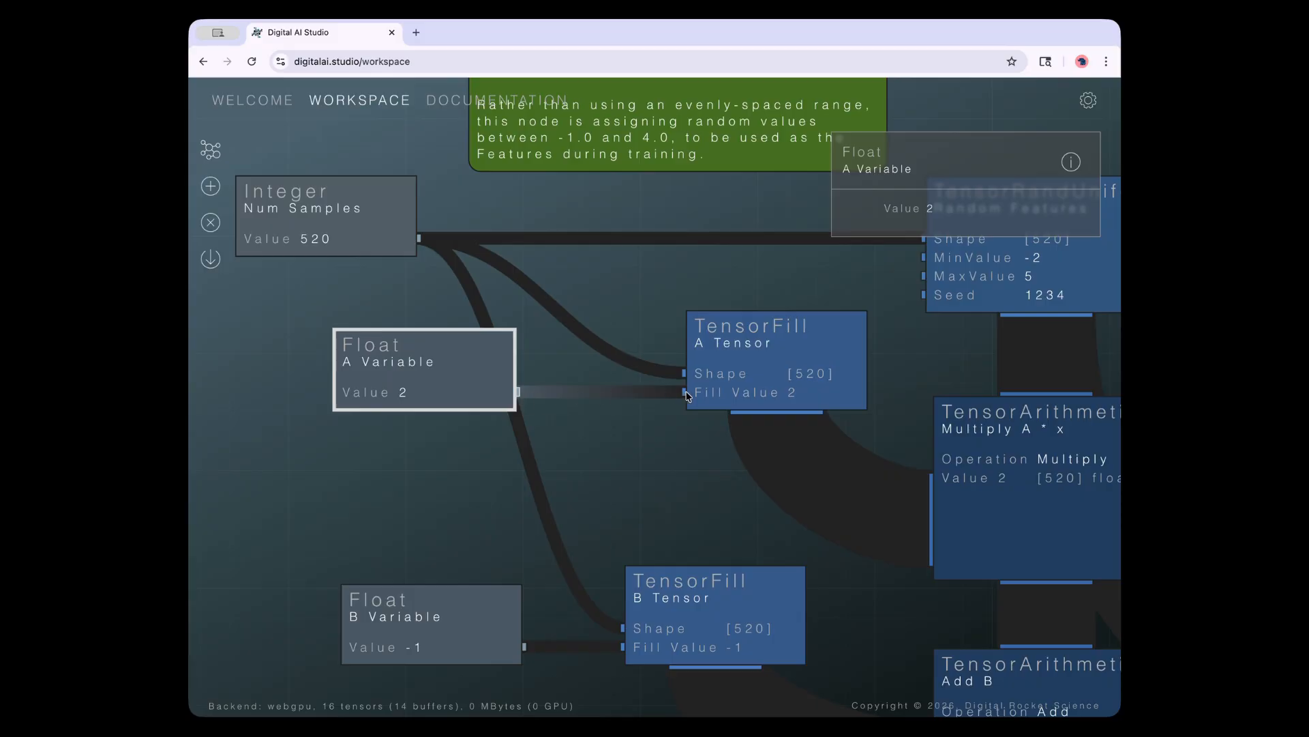
click(763, 379)
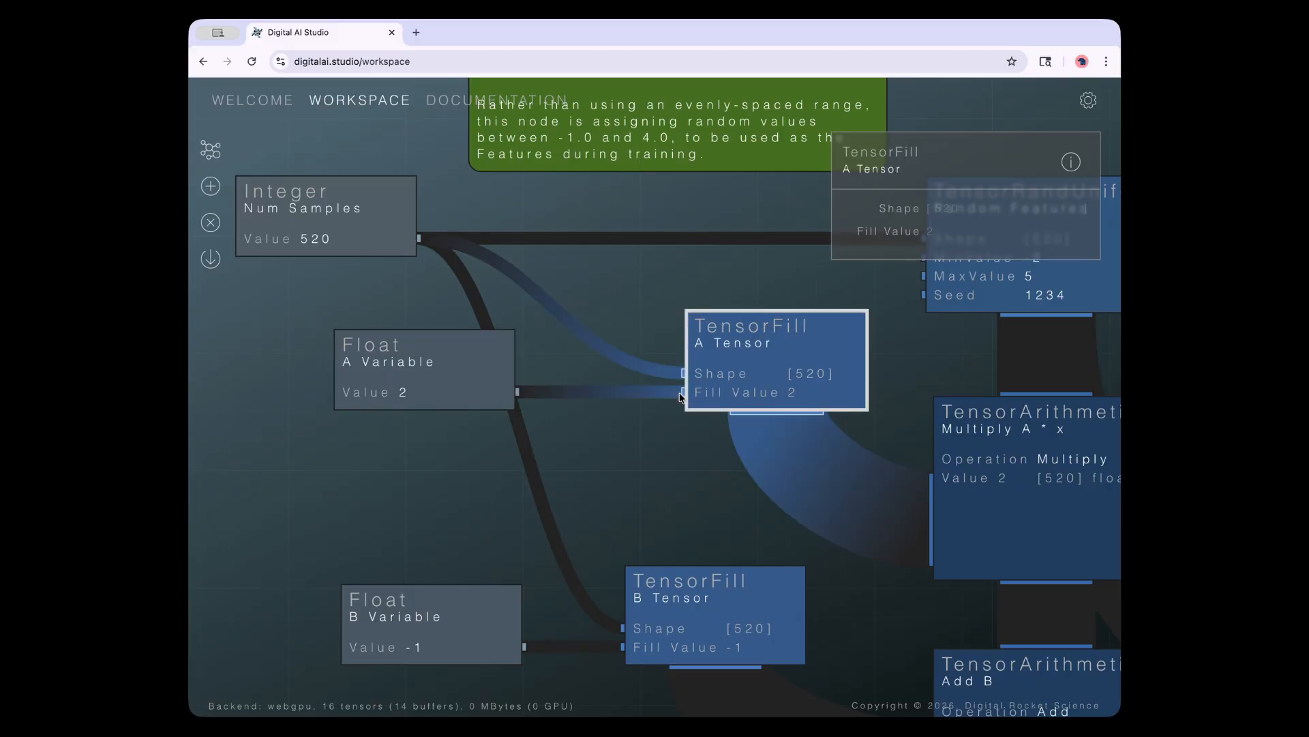
drag(683, 392, 589, 430)
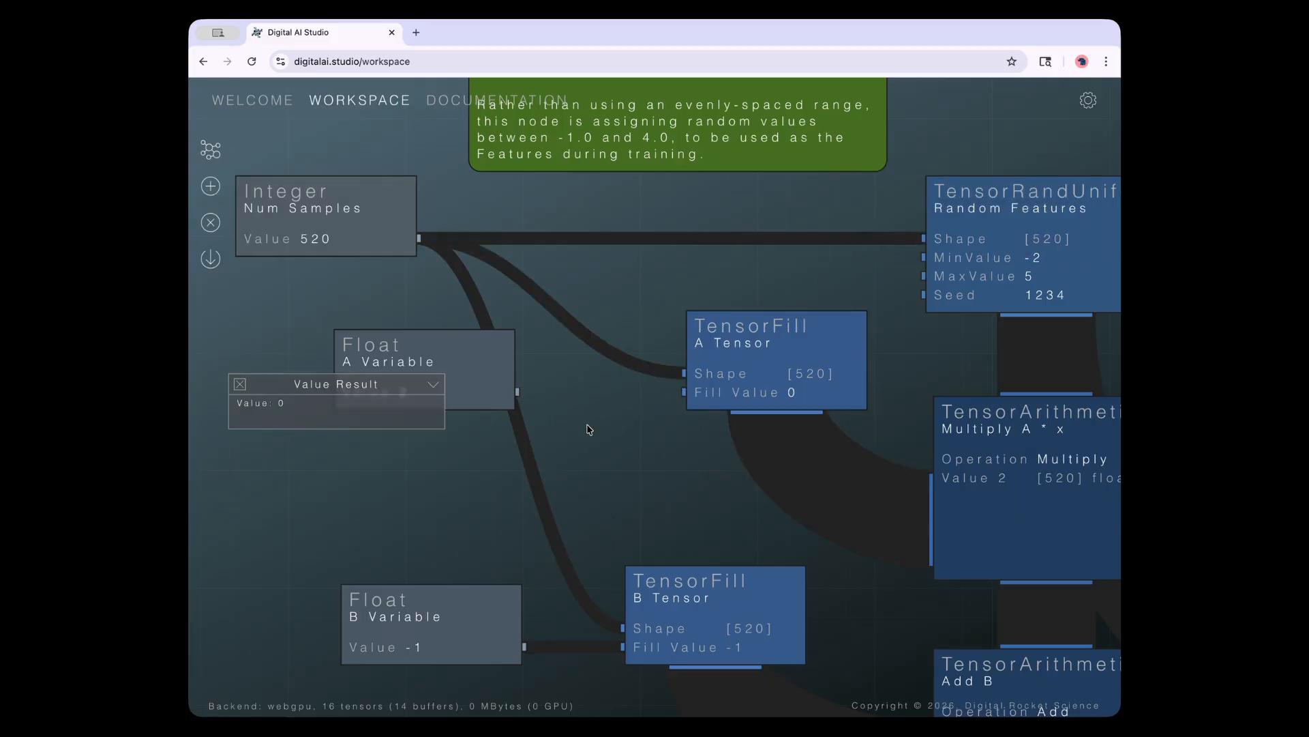
drag(518, 392, 685, 394)
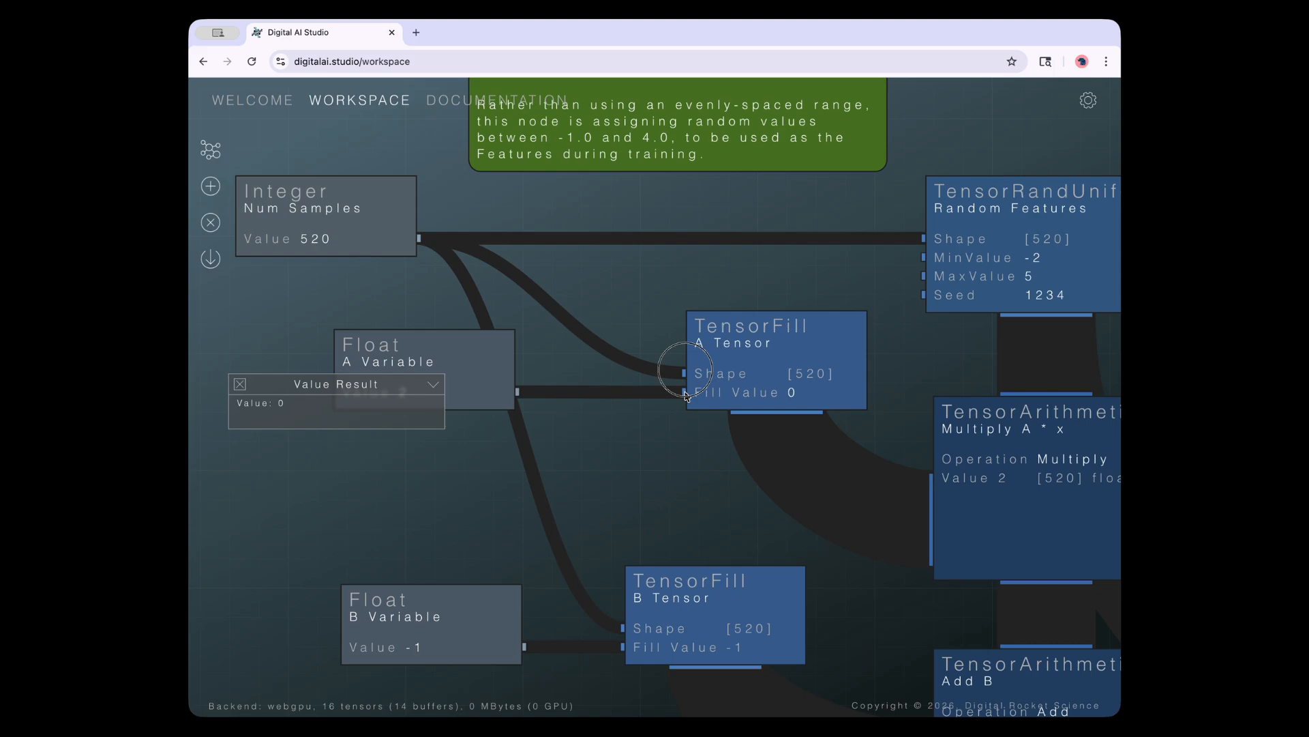
drag(685, 395, 685, 395)
click(240, 384)
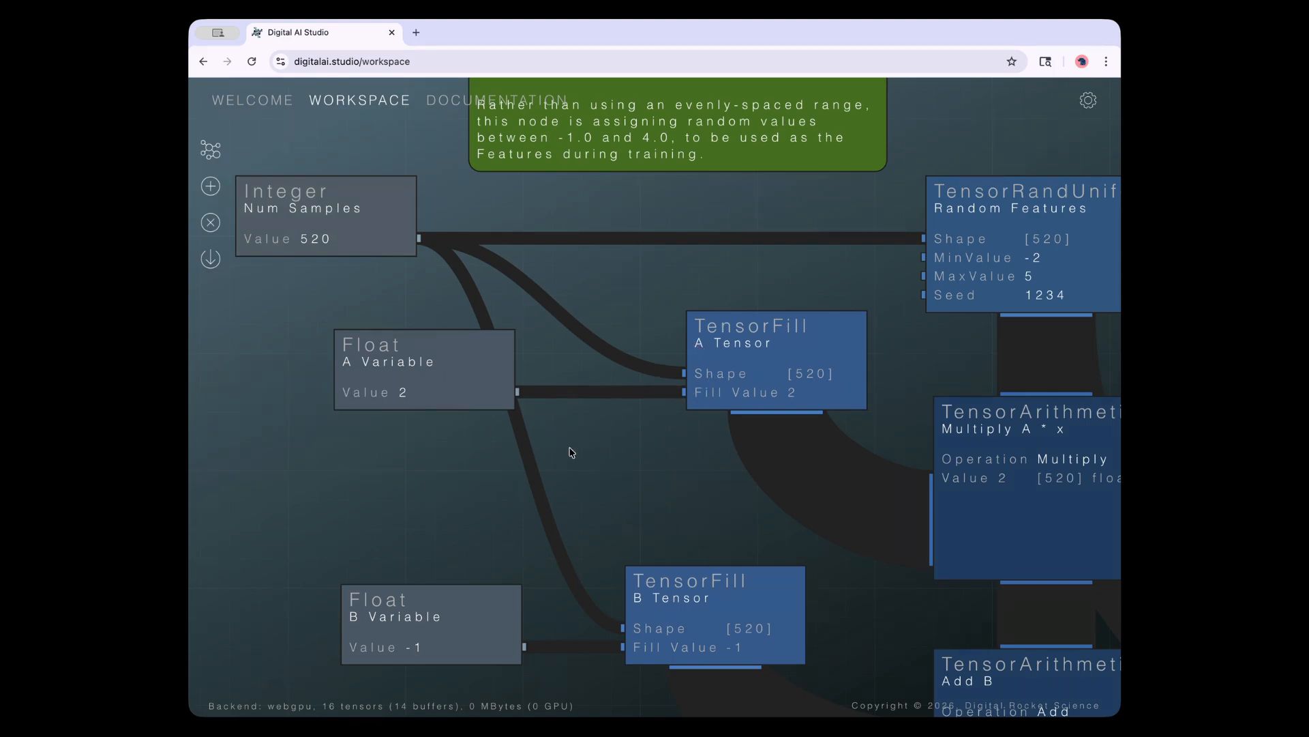
drag(630, 467, 547, 452)
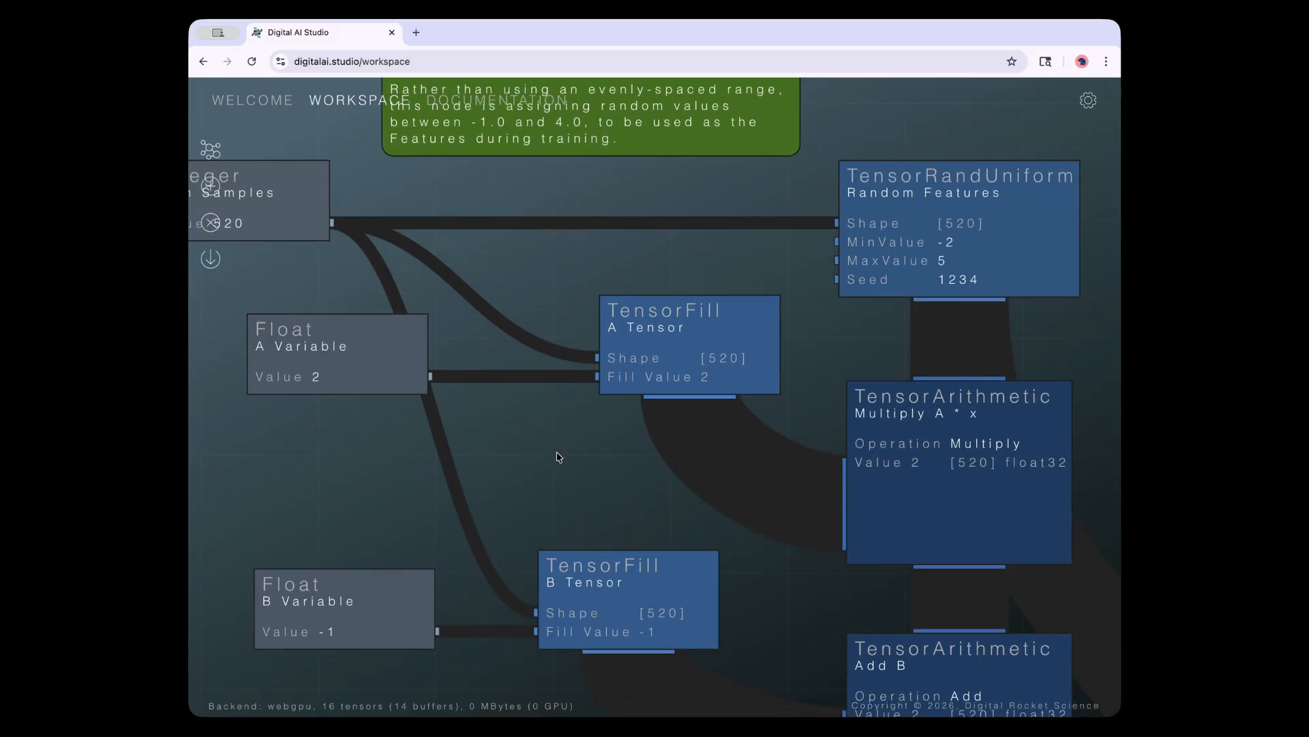
scroll(558, 456, down, 3)
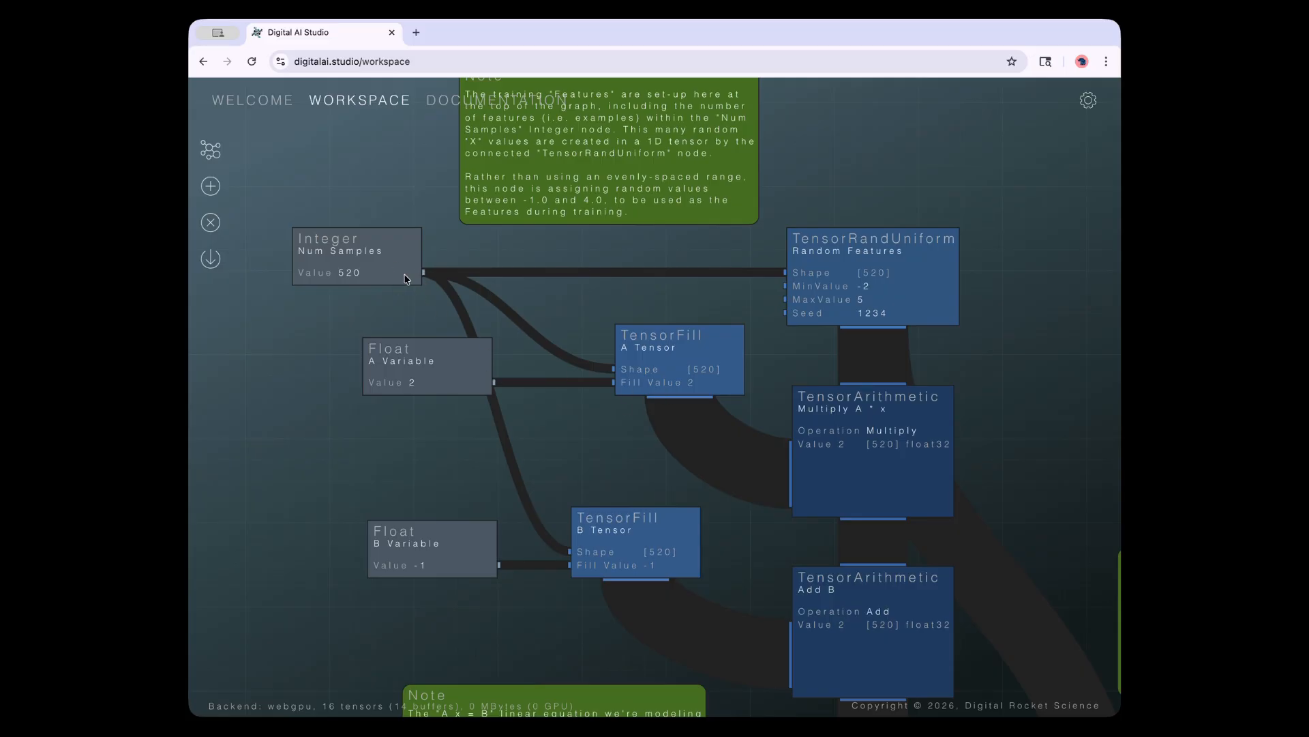
click(367, 253)
click(414, 354)
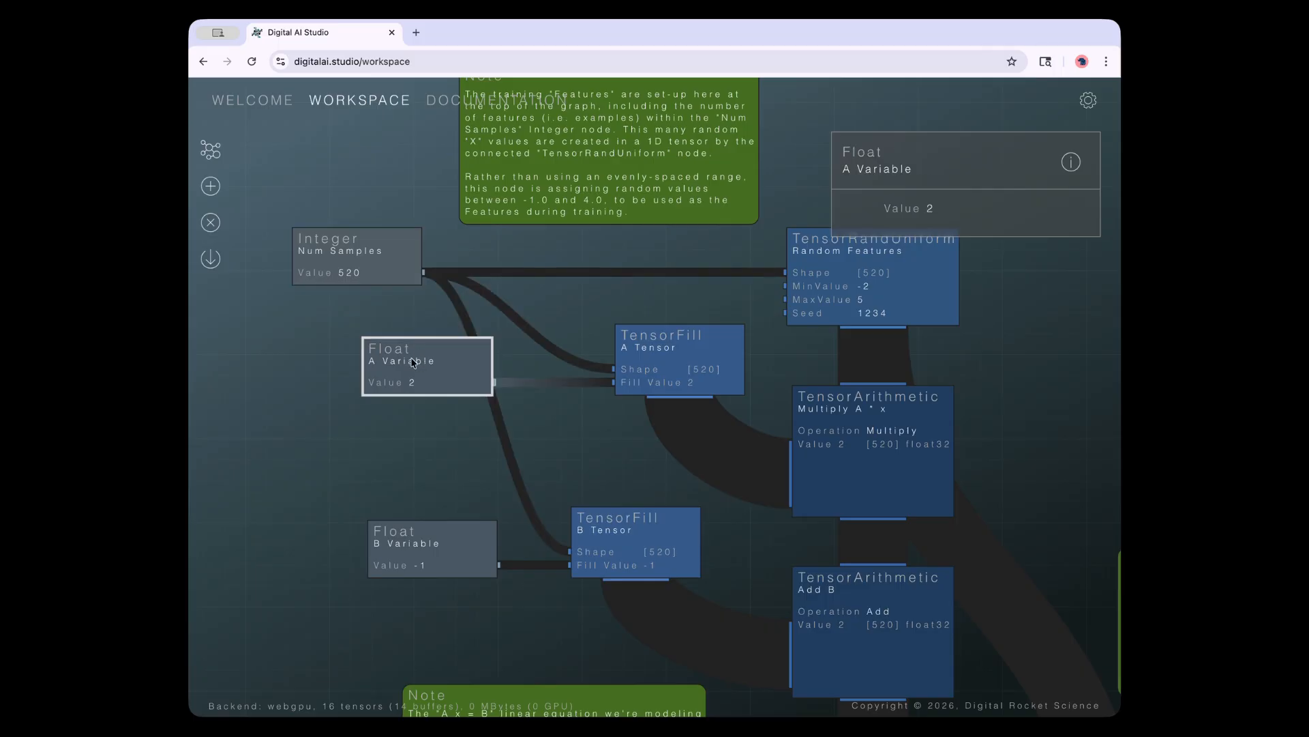
click(414, 551)
click(413, 385)
click(864, 314)
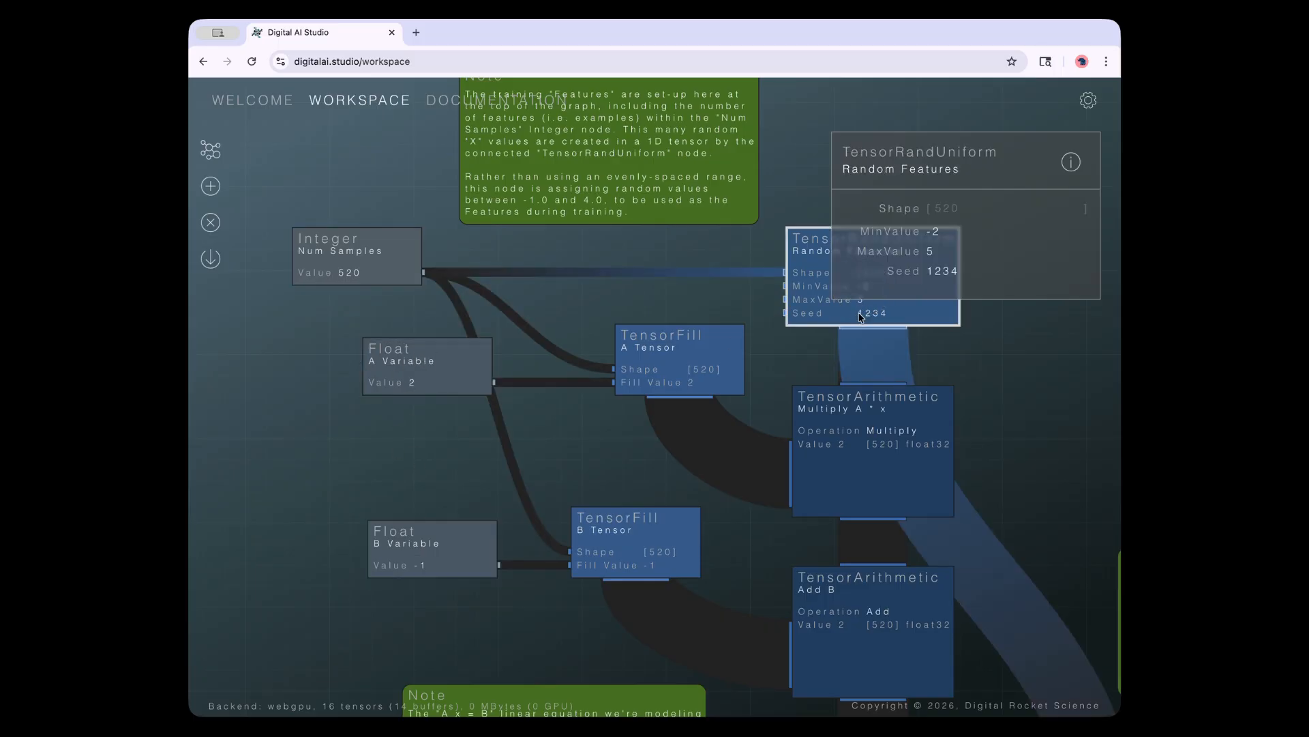
drag(701, 282, 608, 285)
click(763, 289)
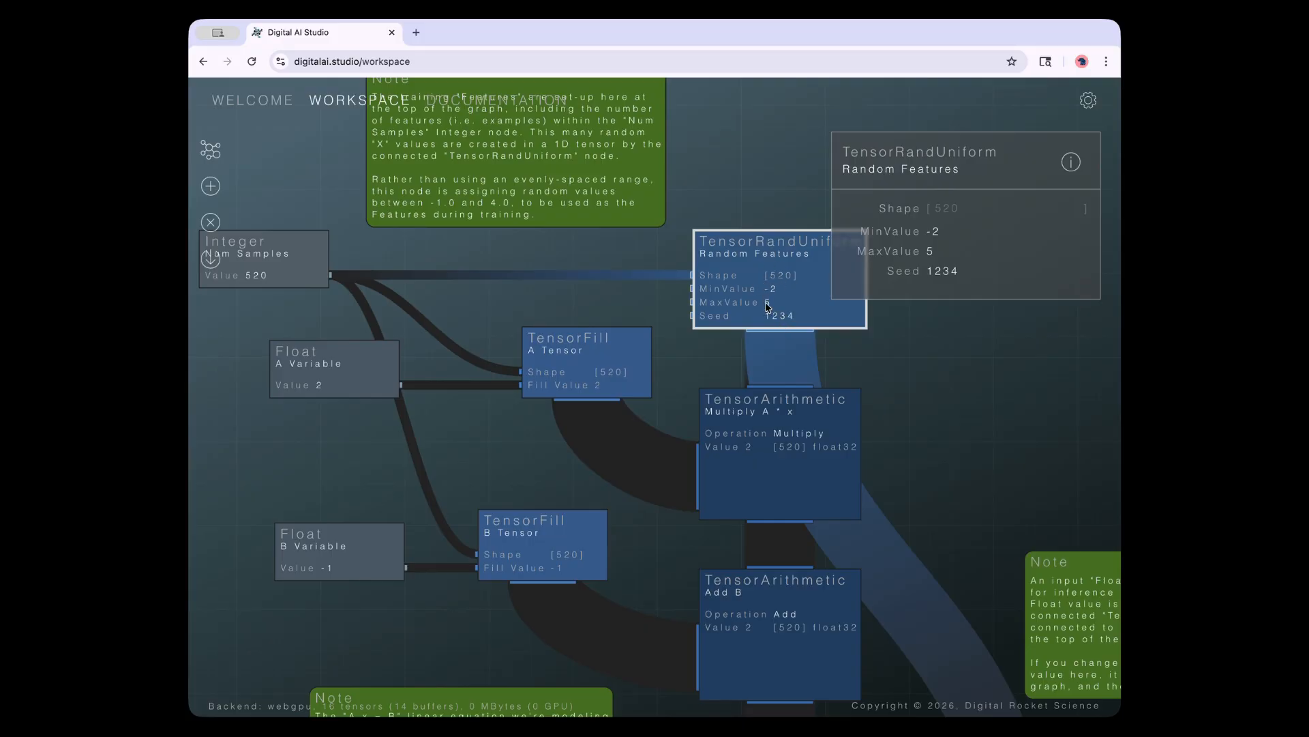
click(775, 420)
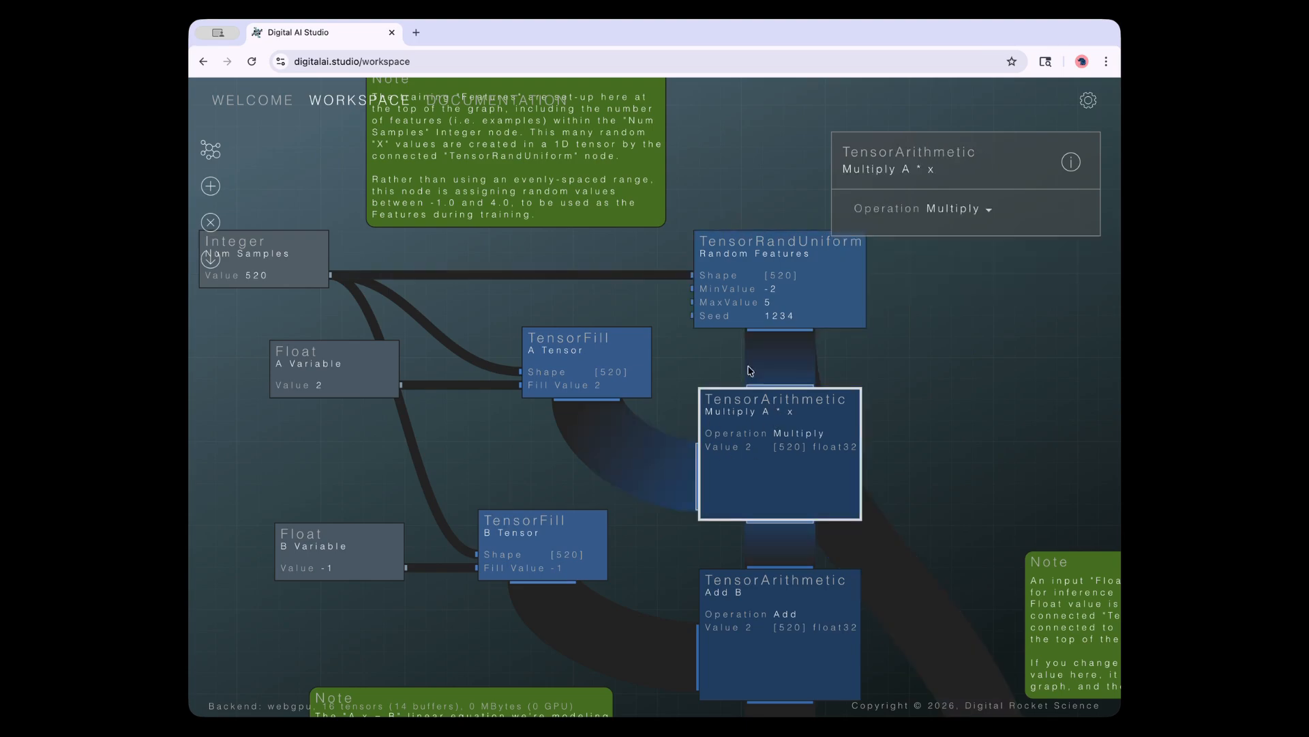
click(777, 646)
drag(910, 450, 871, 334)
scroll(846, 399, up, 3)
scroll(839, 402, down, 5)
drag(872, 290, 924, 334)
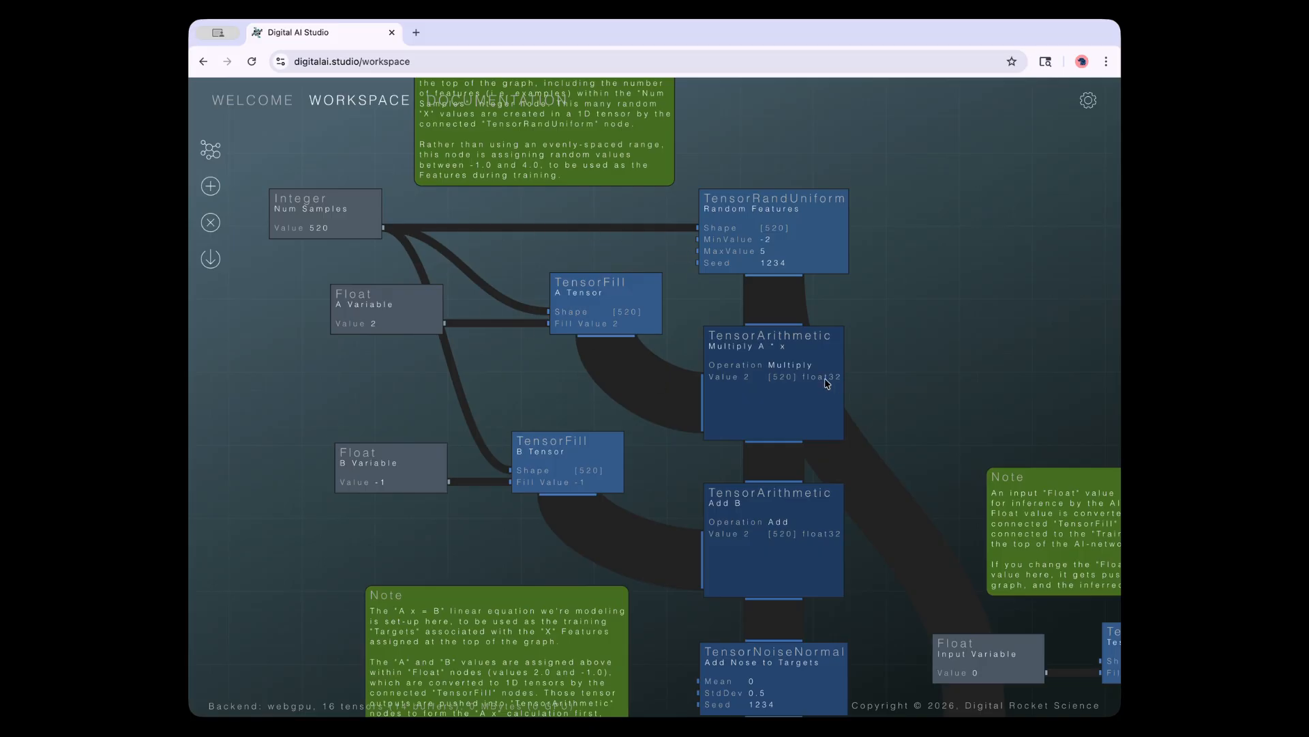
scroll(580, 356, down, 1)
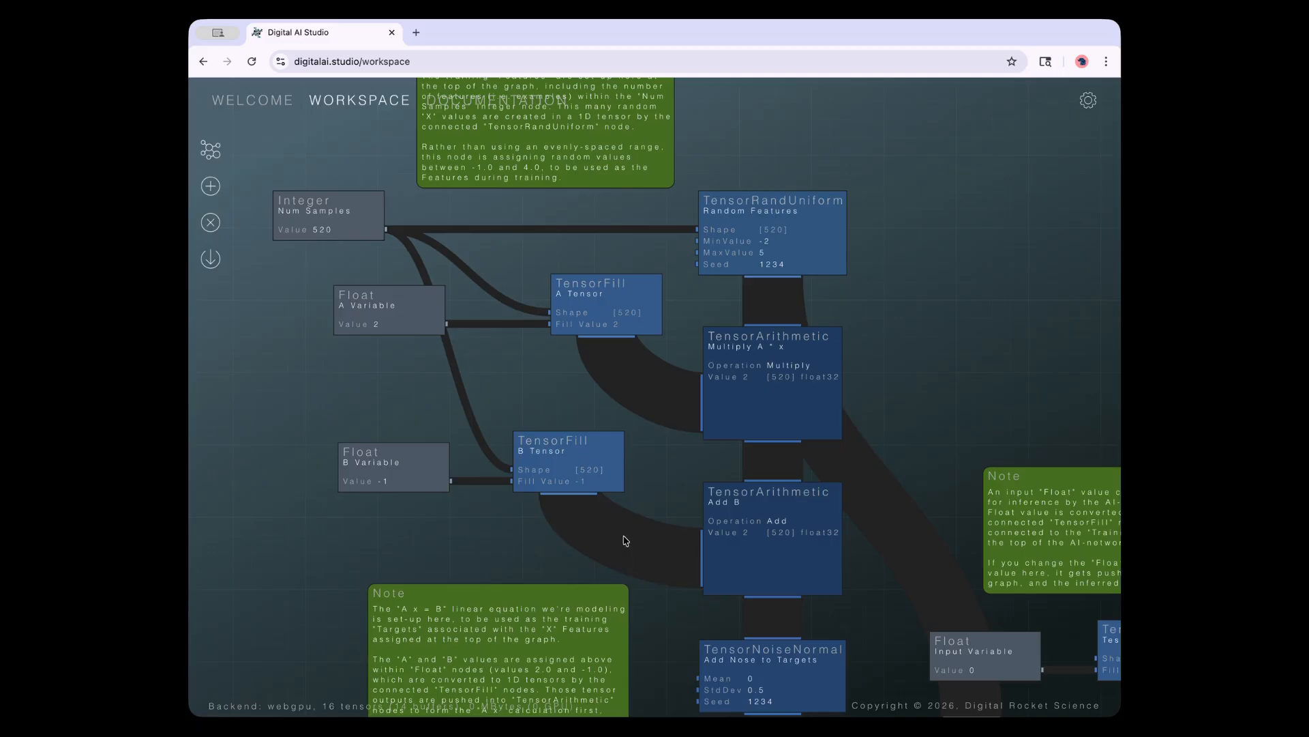
drag(661, 464, 594, 425)
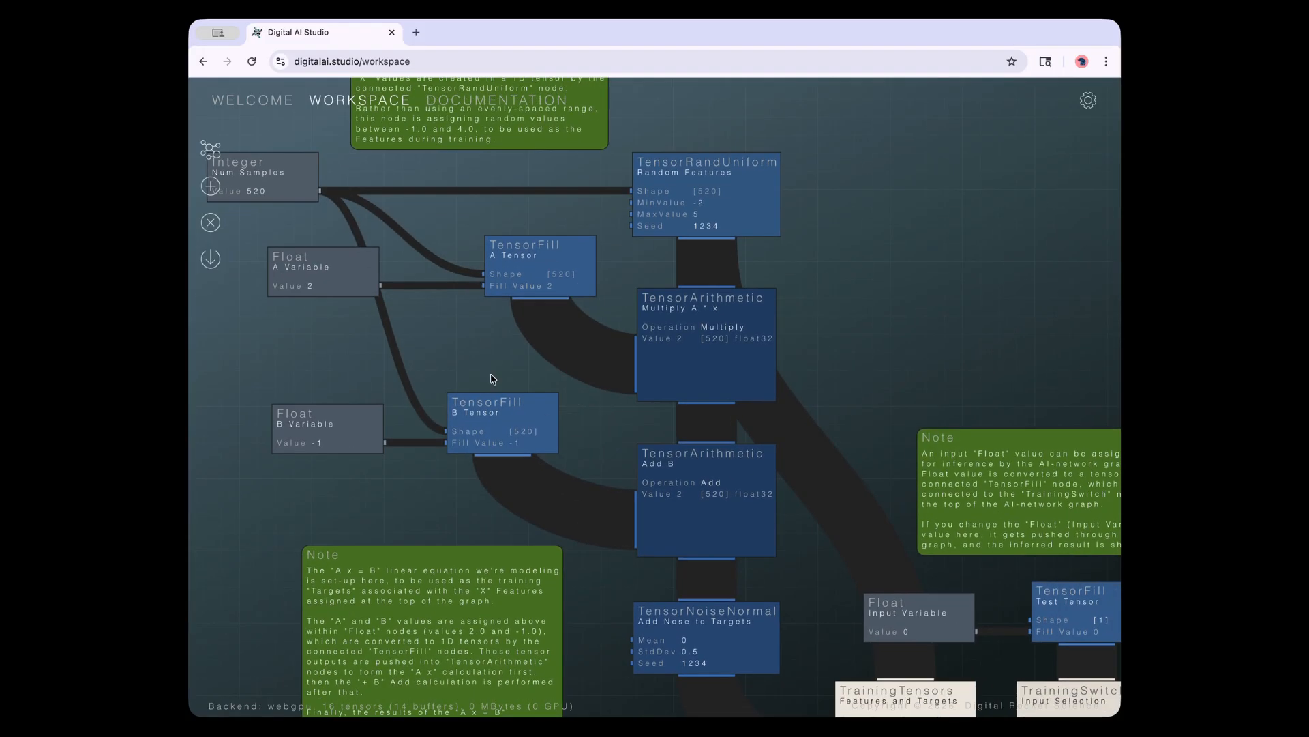
click(366, 277)
click(362, 415)
click(681, 343)
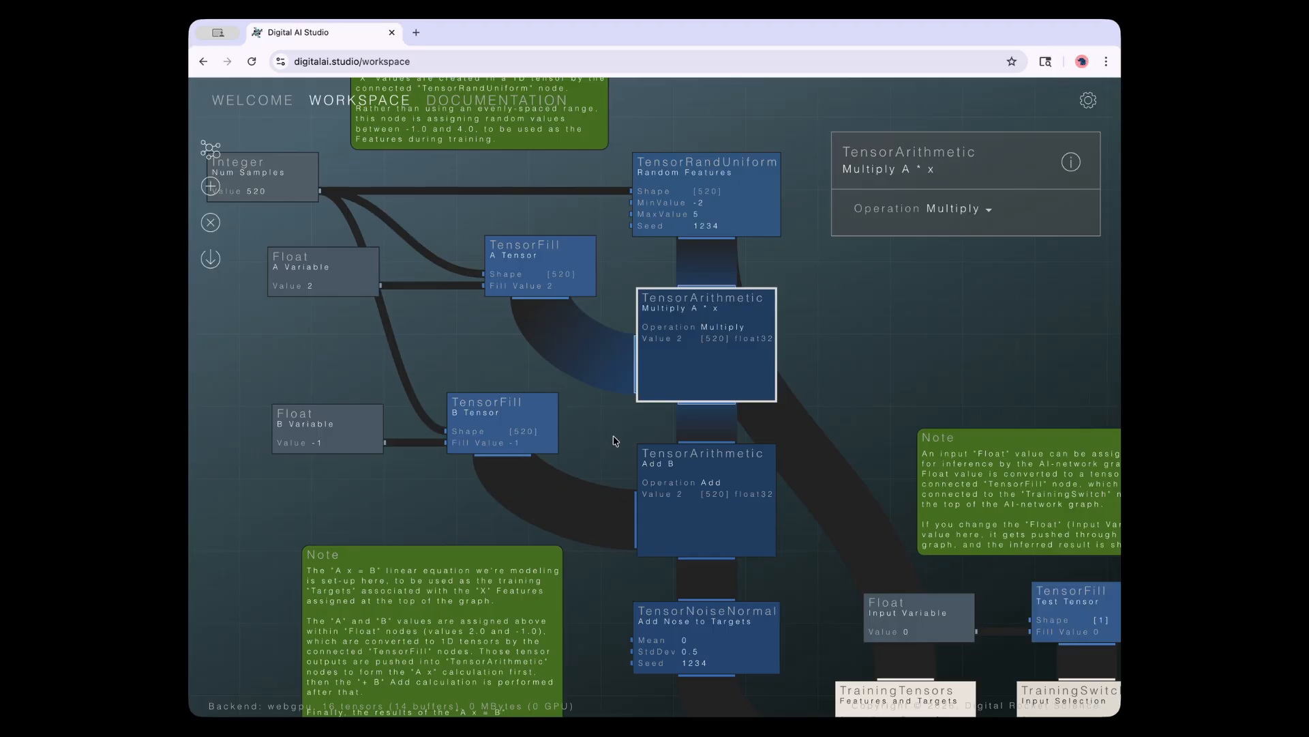
drag(613, 438, 591, 436)
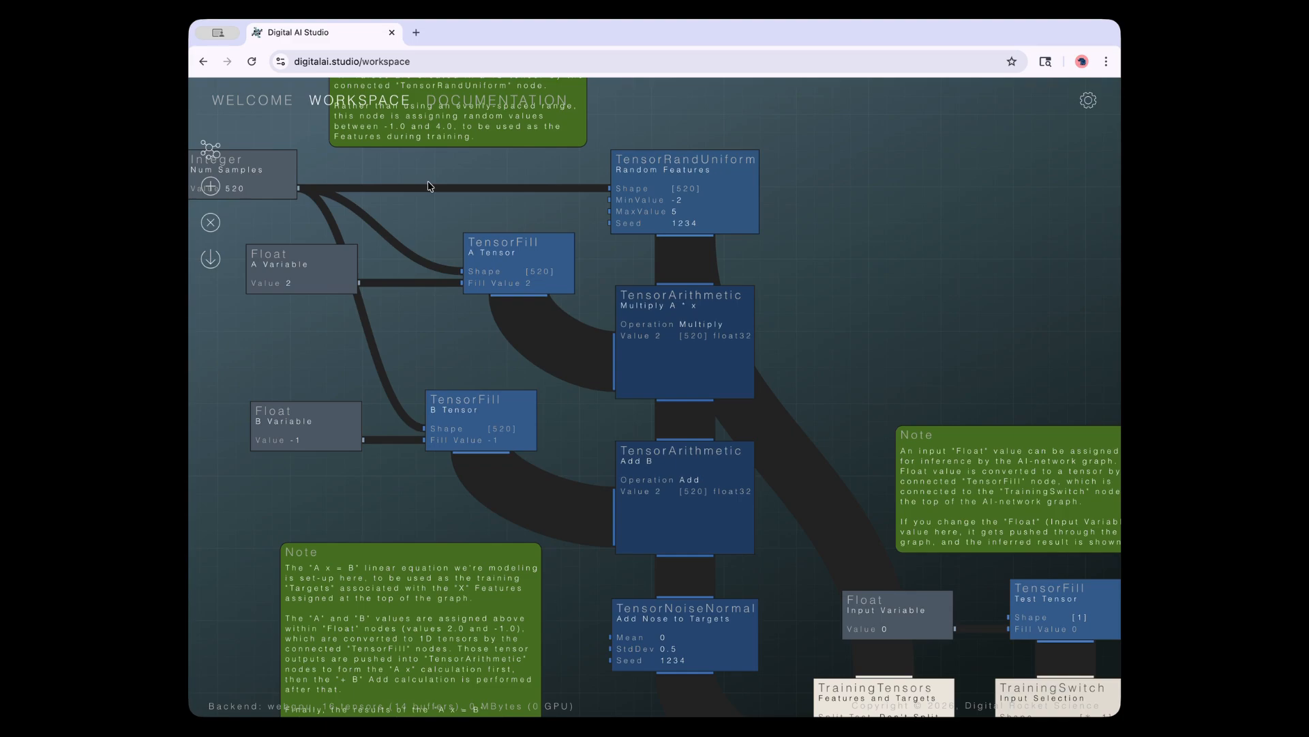
click(522, 276)
click(634, 341)
click(665, 463)
click(669, 380)
click(525, 270)
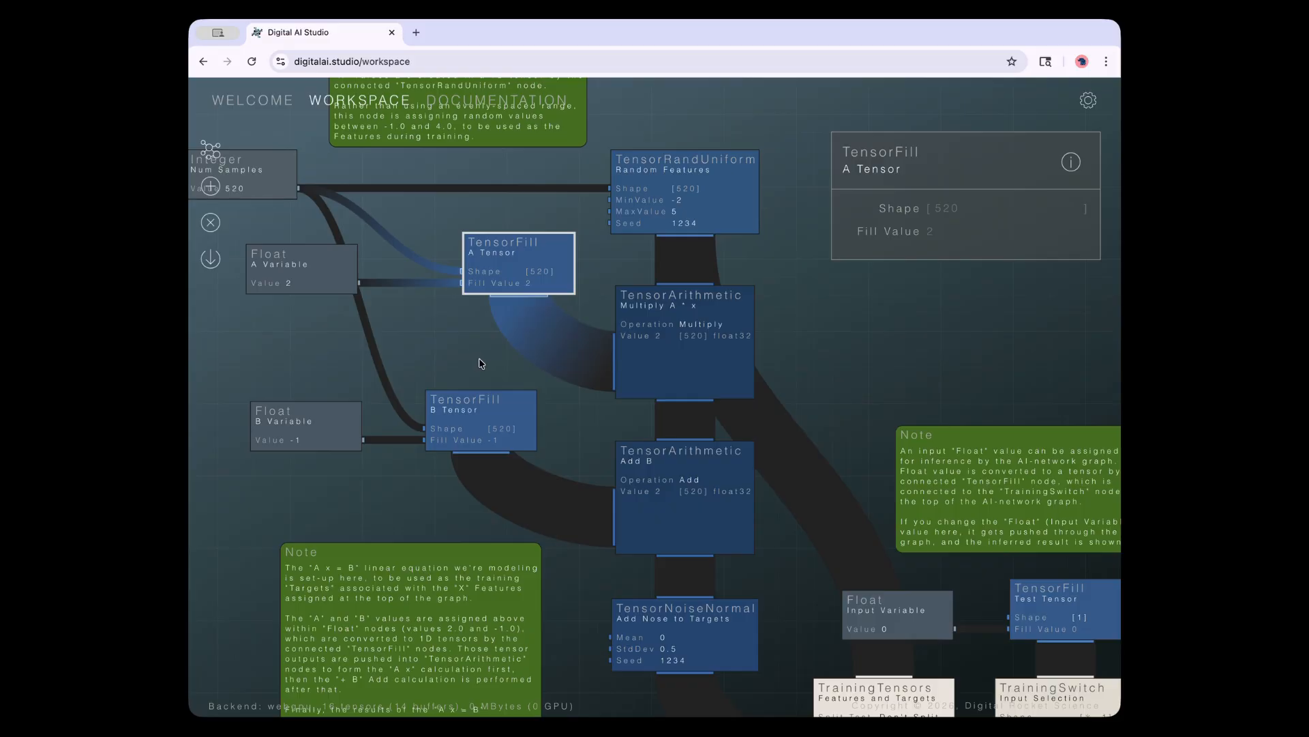
drag(864, 318, 867, 387)
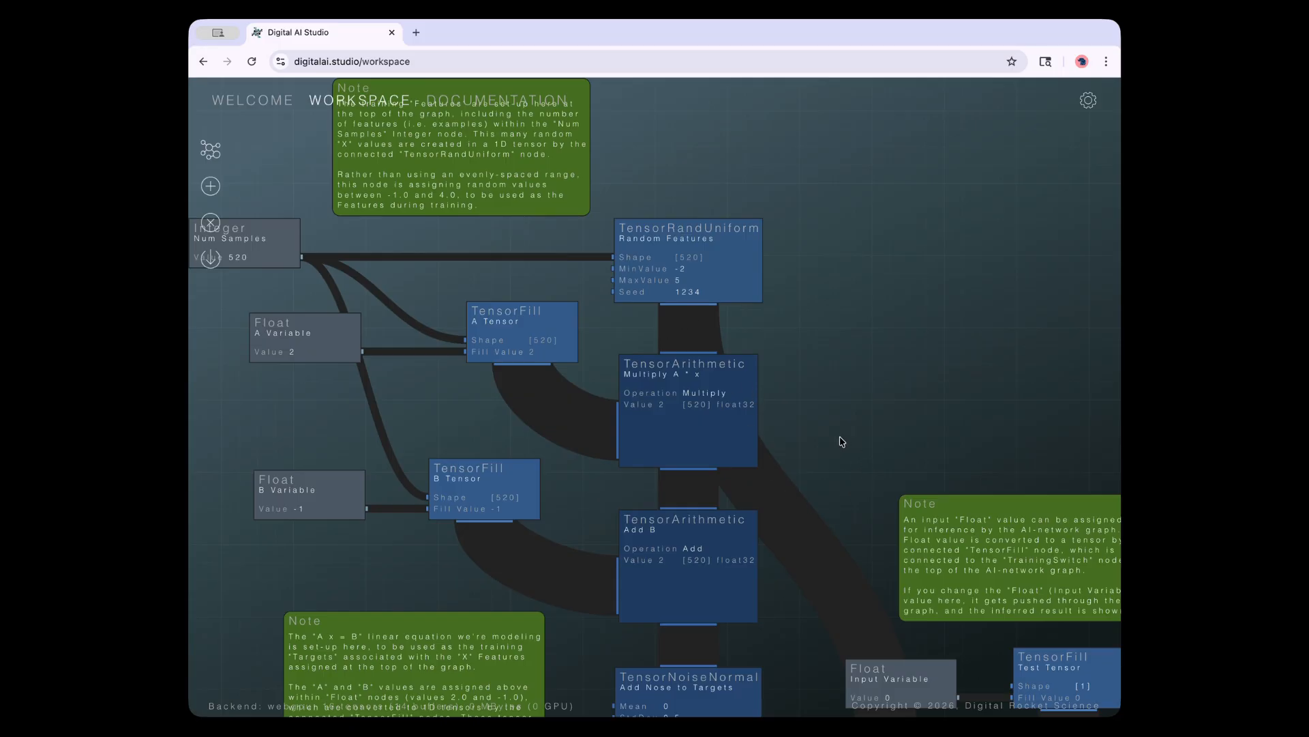
click(695, 457)
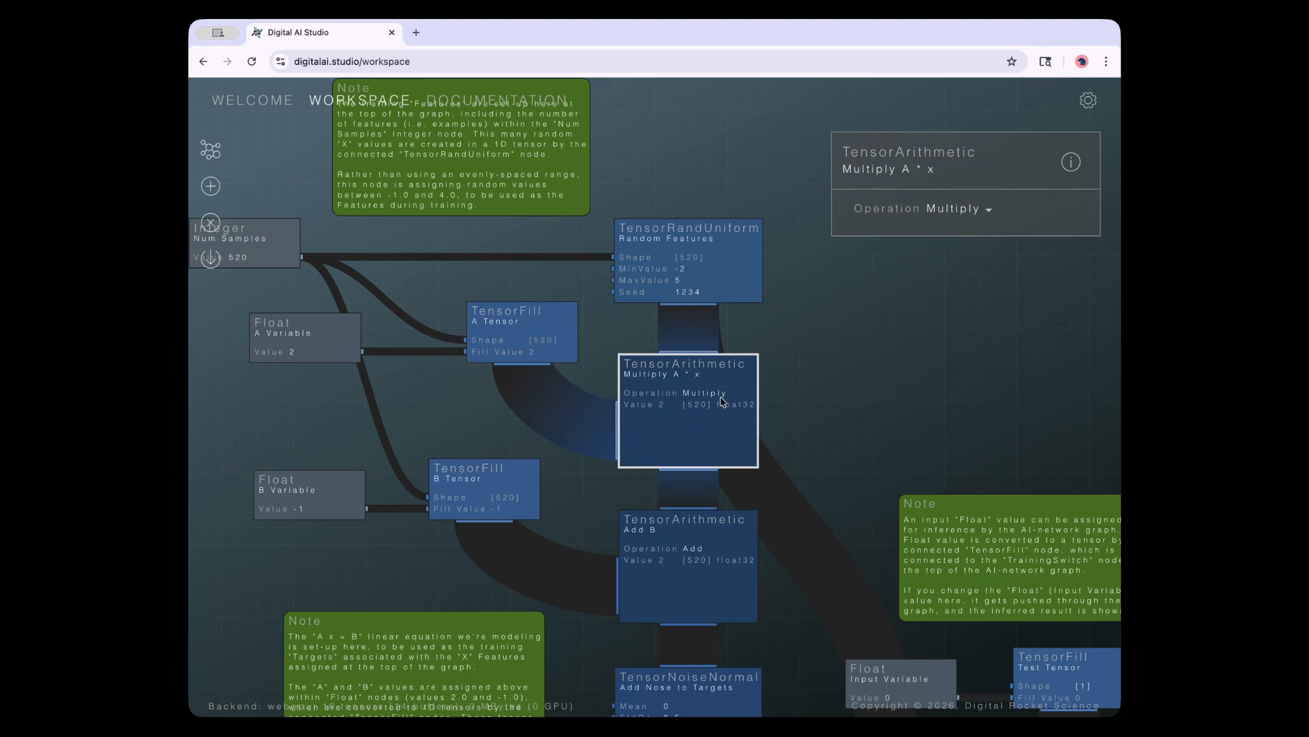
click(513, 318)
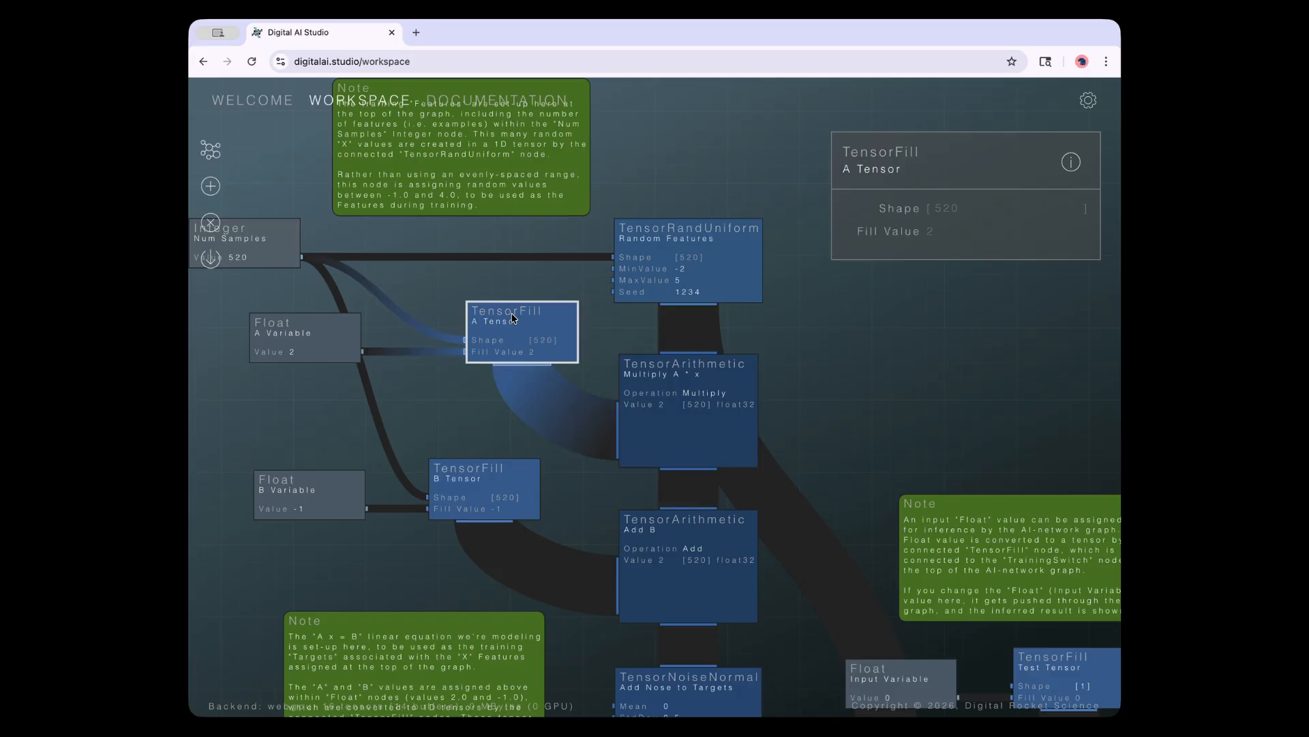
click(680, 257)
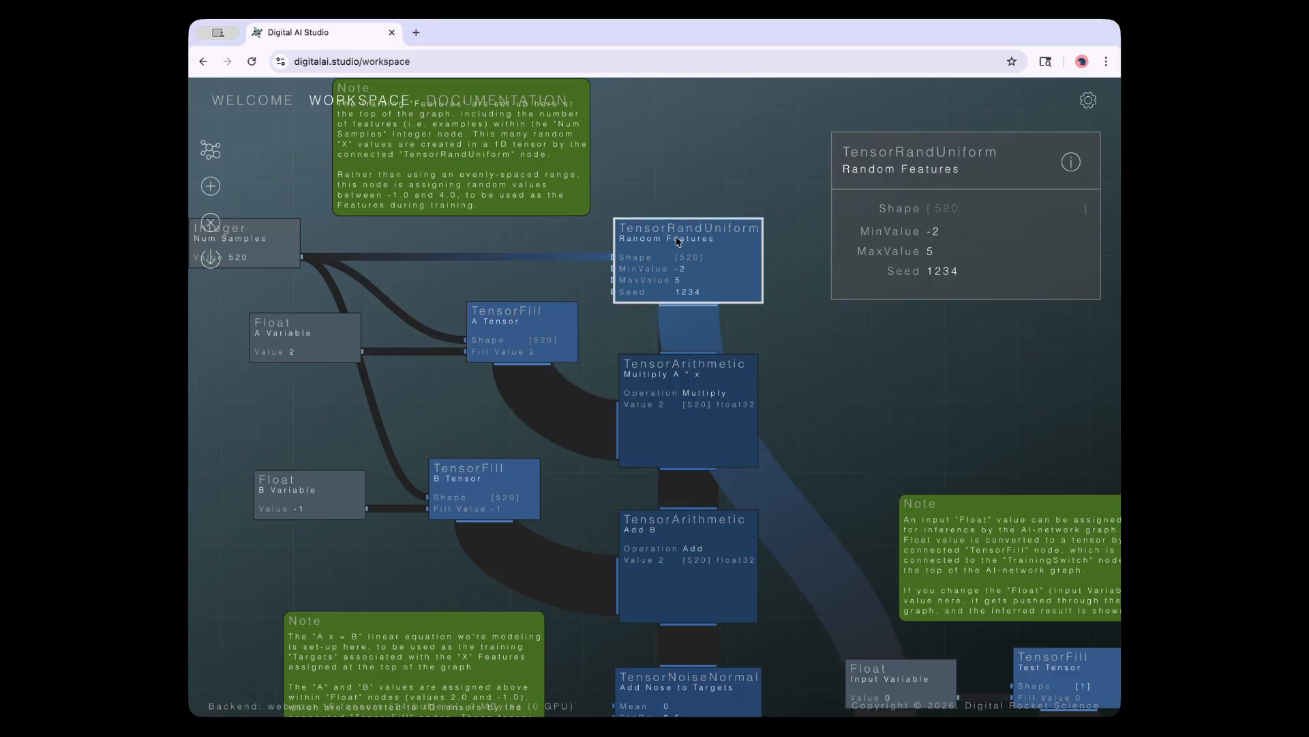
click(677, 400)
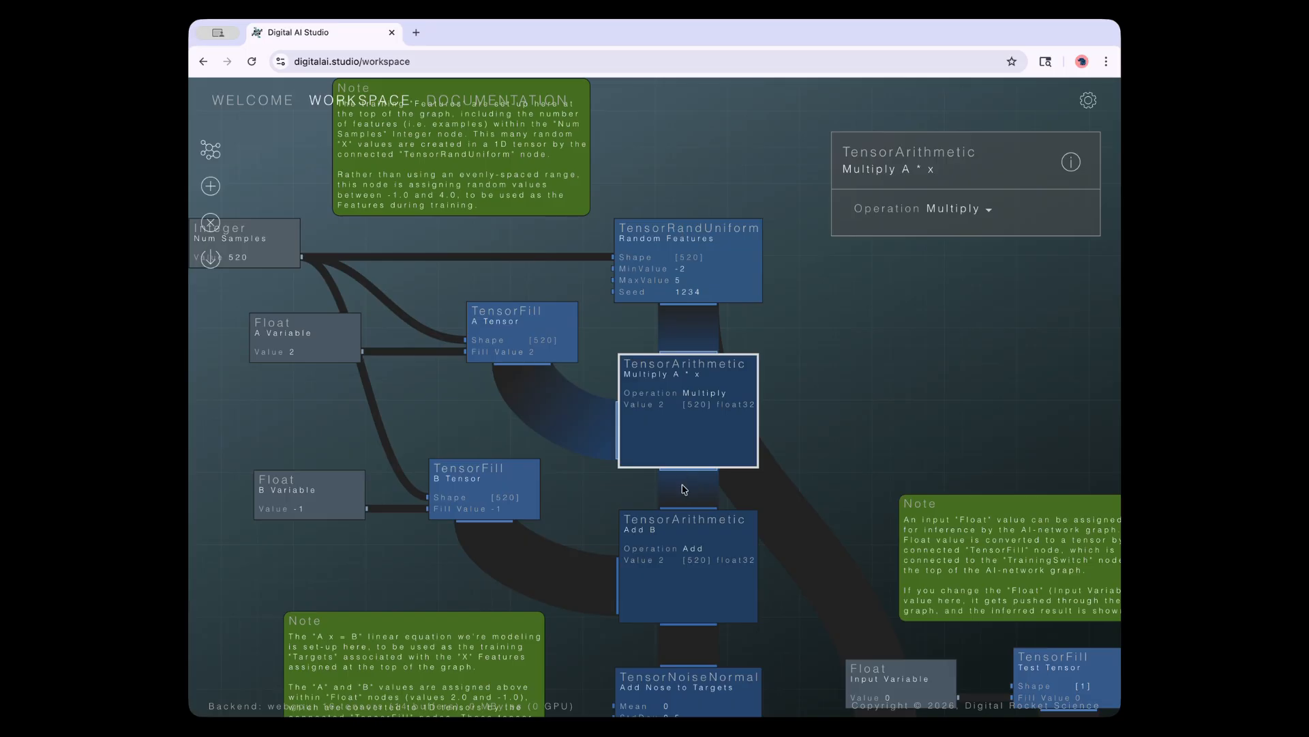
click(674, 565)
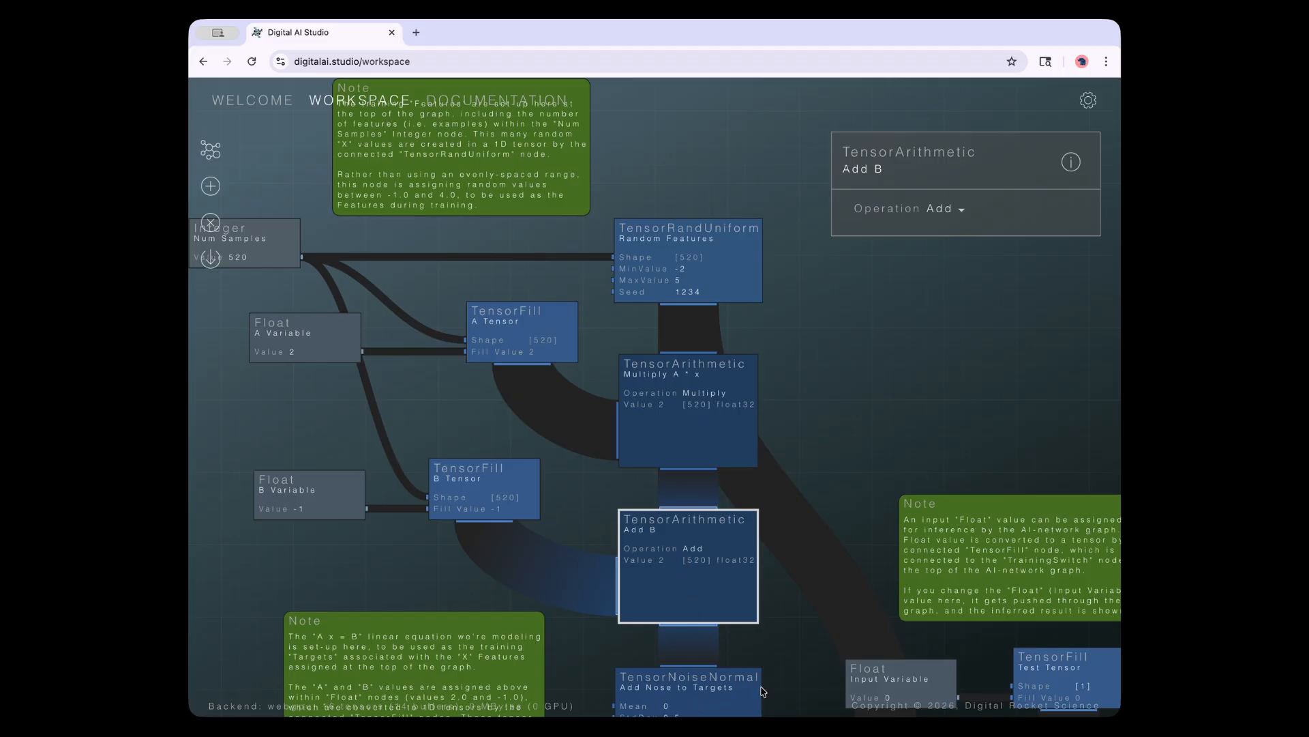
click(704, 686)
Pan toward the lower network and inspect the Train and ValueResult nodes' settings
drag(786, 660, 747, 363)
scroll(591, 560, down, 5)
drag(766, 580, 612, 456)
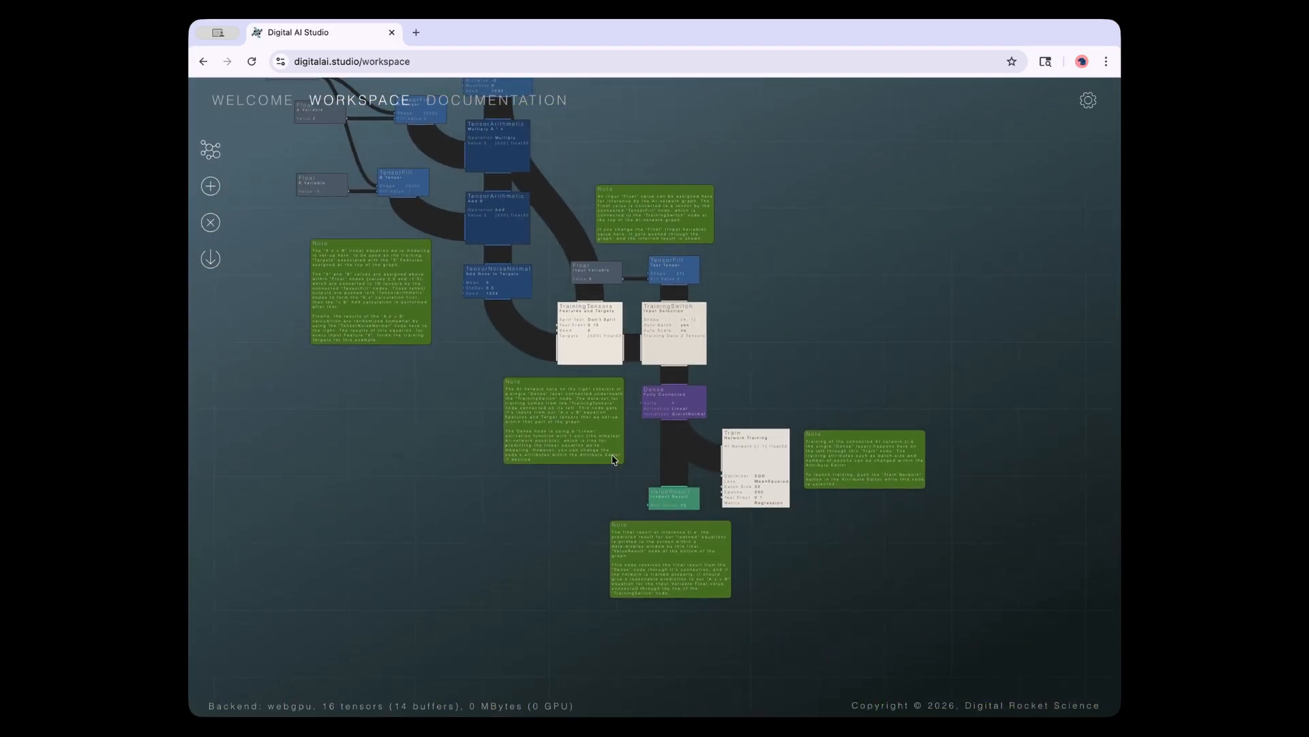
click(775, 469)
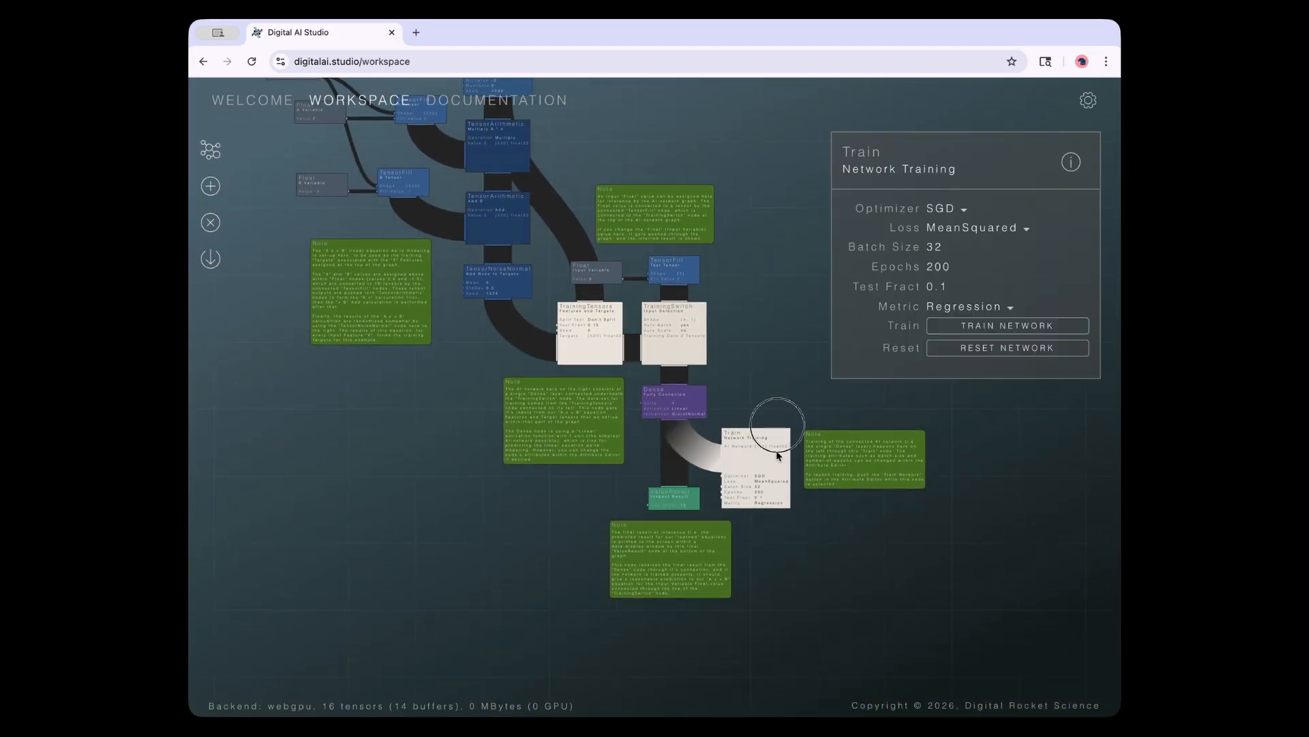
click(673, 493)
Zoom in on the top and select Random Features (Shape [520], range -2 to 5, seed 1234)
drag(456, 401, 471, 608)
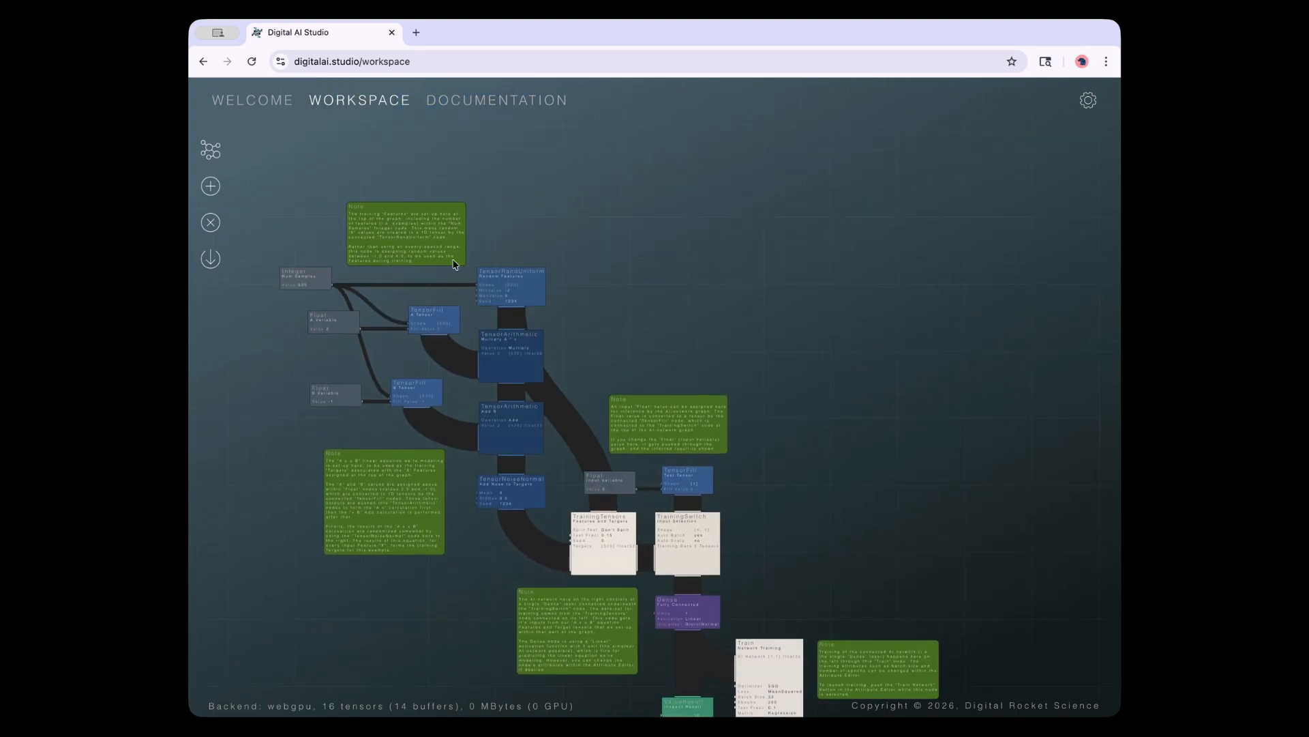
click(542, 341)
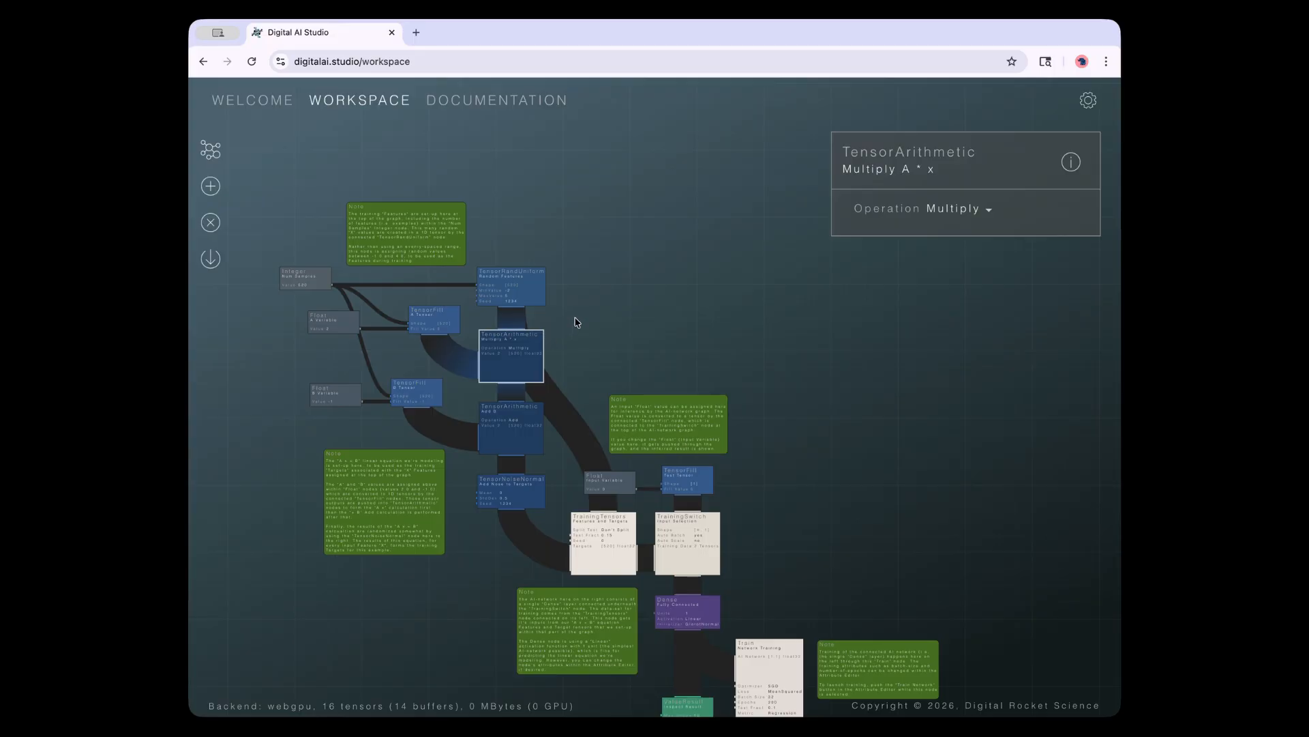
drag(572, 320, 682, 333)
scroll(676, 334, up, 3)
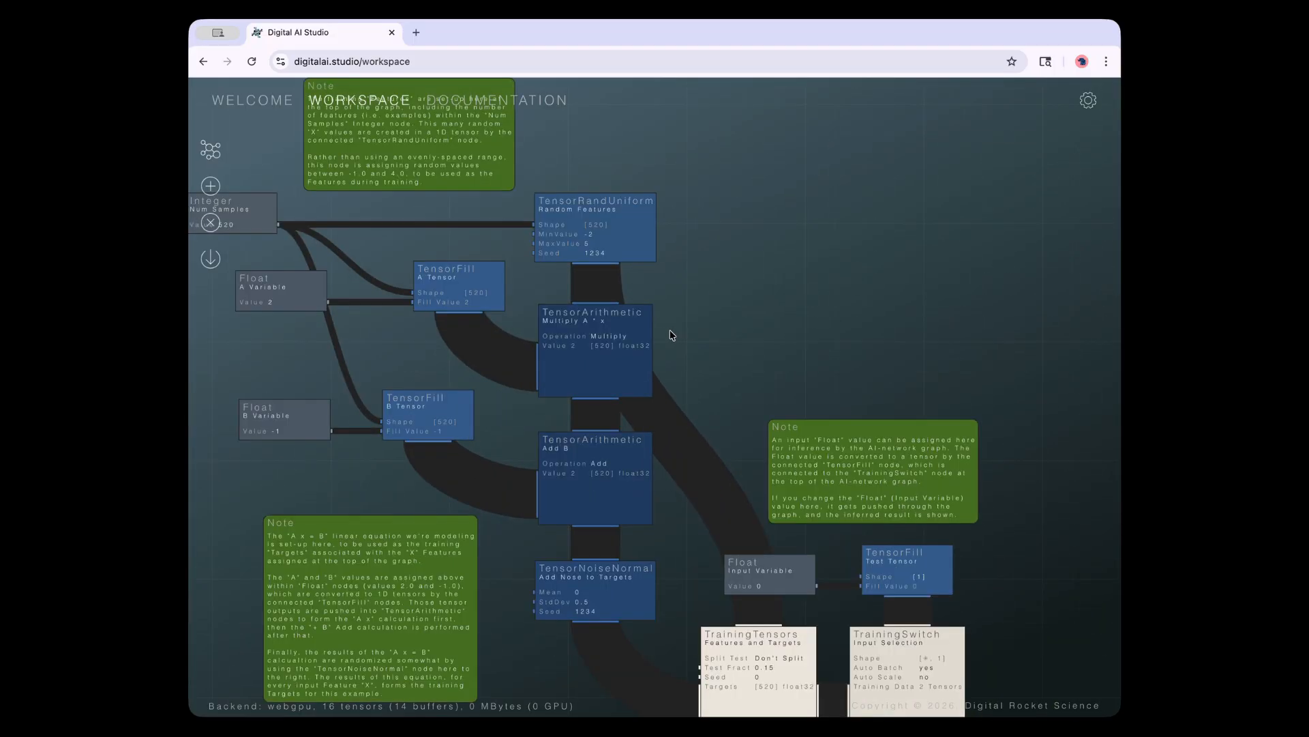
click(631, 242)
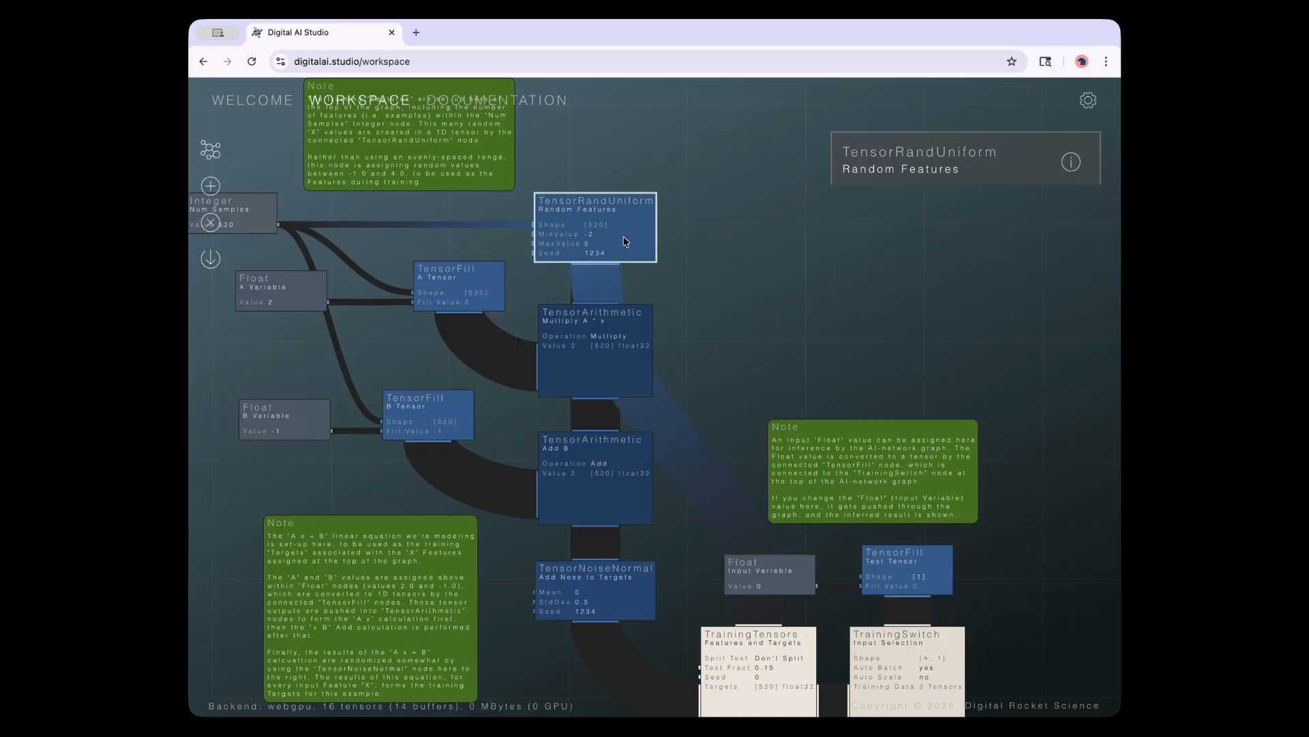
drag(716, 308, 760, 426)
scroll(655, 396, up, 3)
click(655, 329)
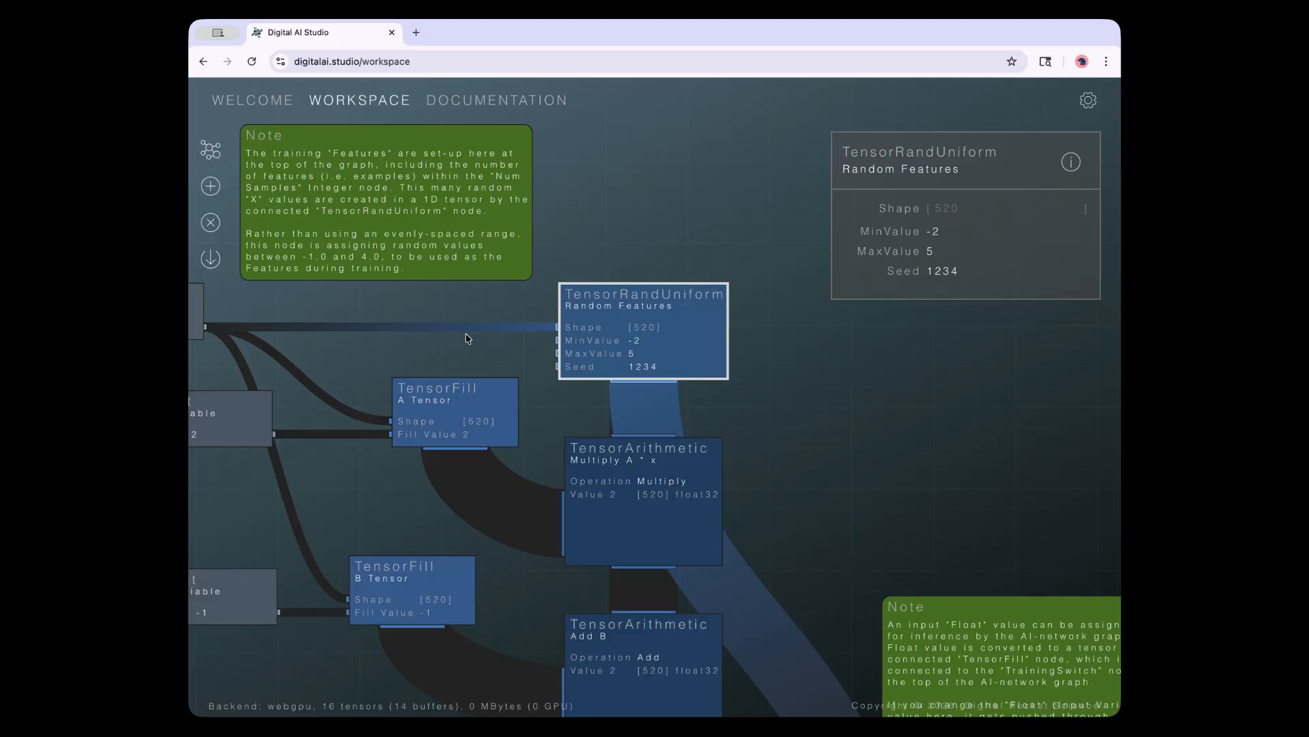
drag(455, 350, 550, 349)
click(251, 332)
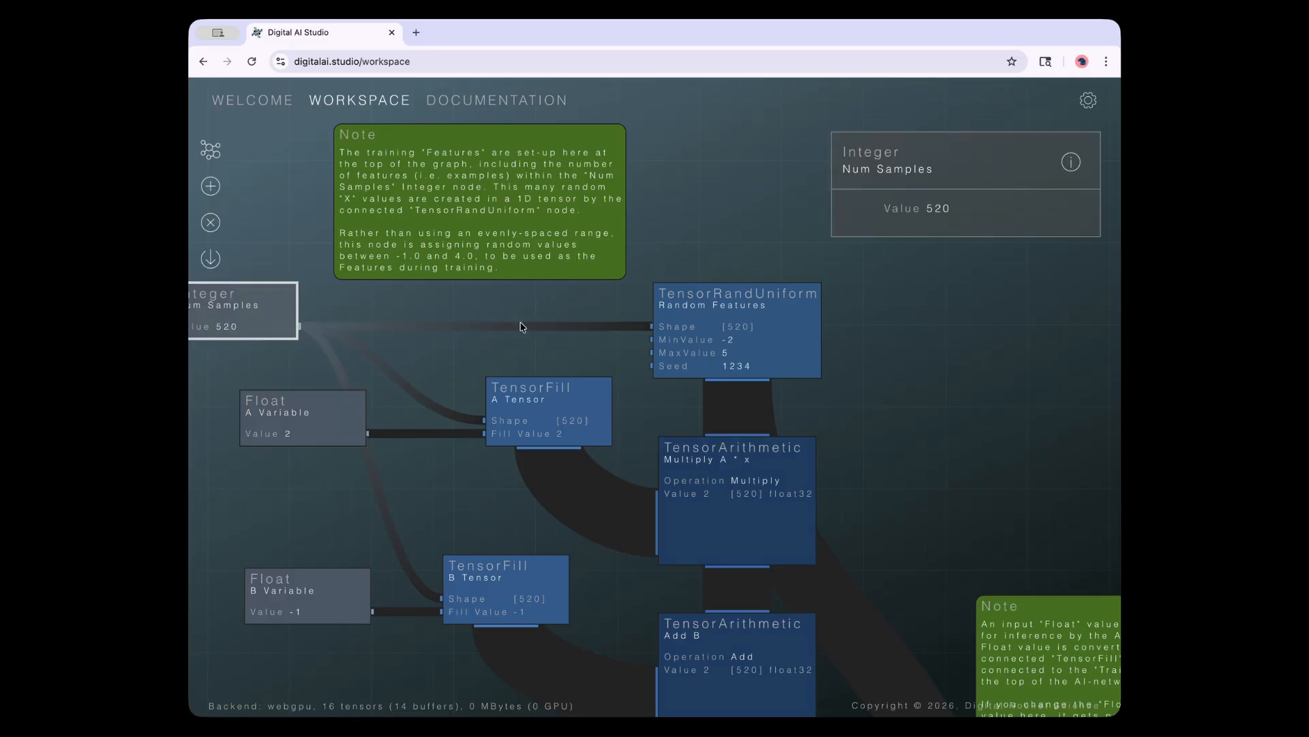
drag(219, 332, 334, 341)
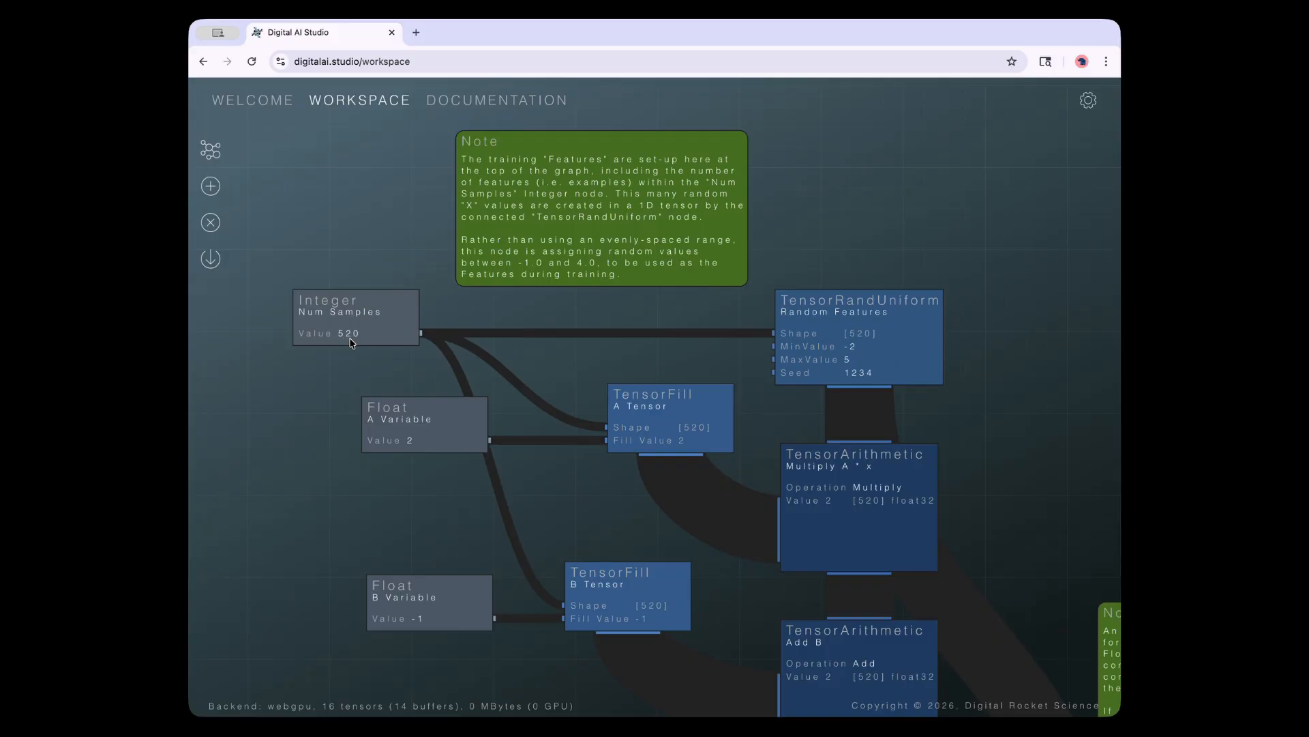
drag(373, 362, 308, 367)
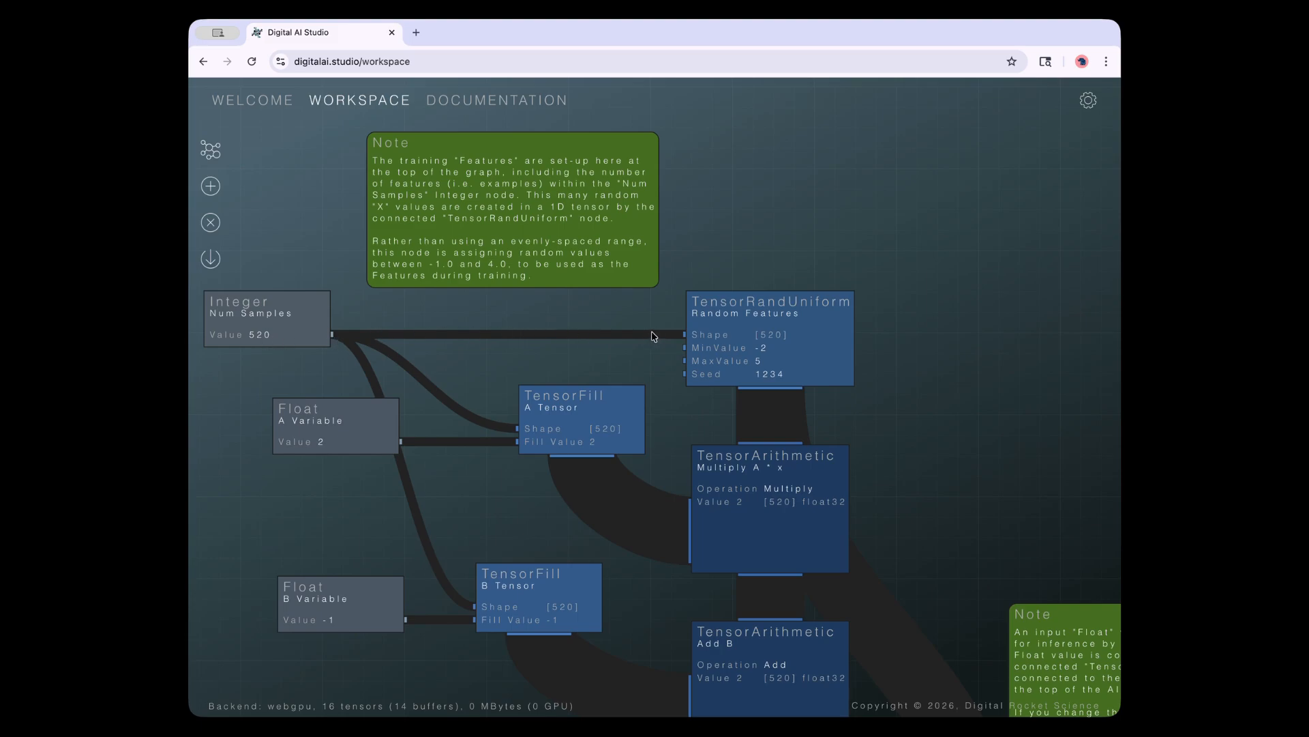
click(707, 335)
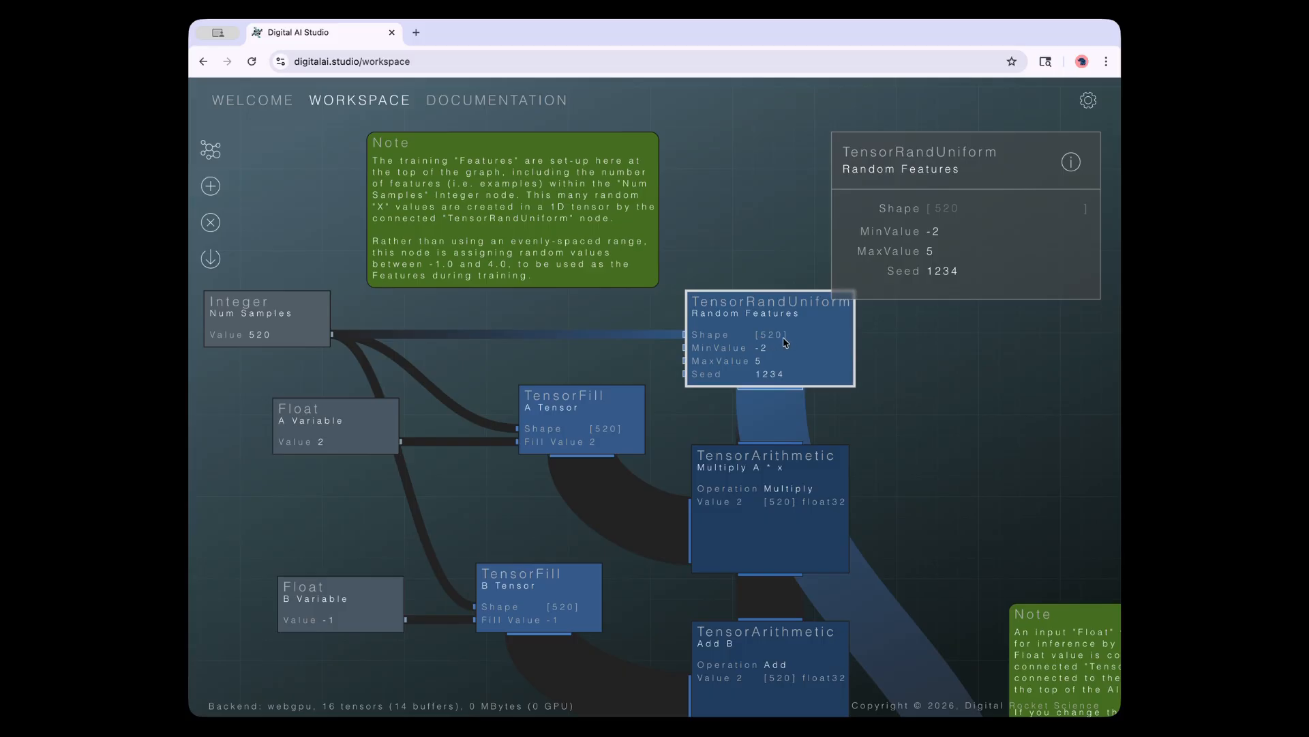
click(952, 208)
drag(684, 339, 623, 304)
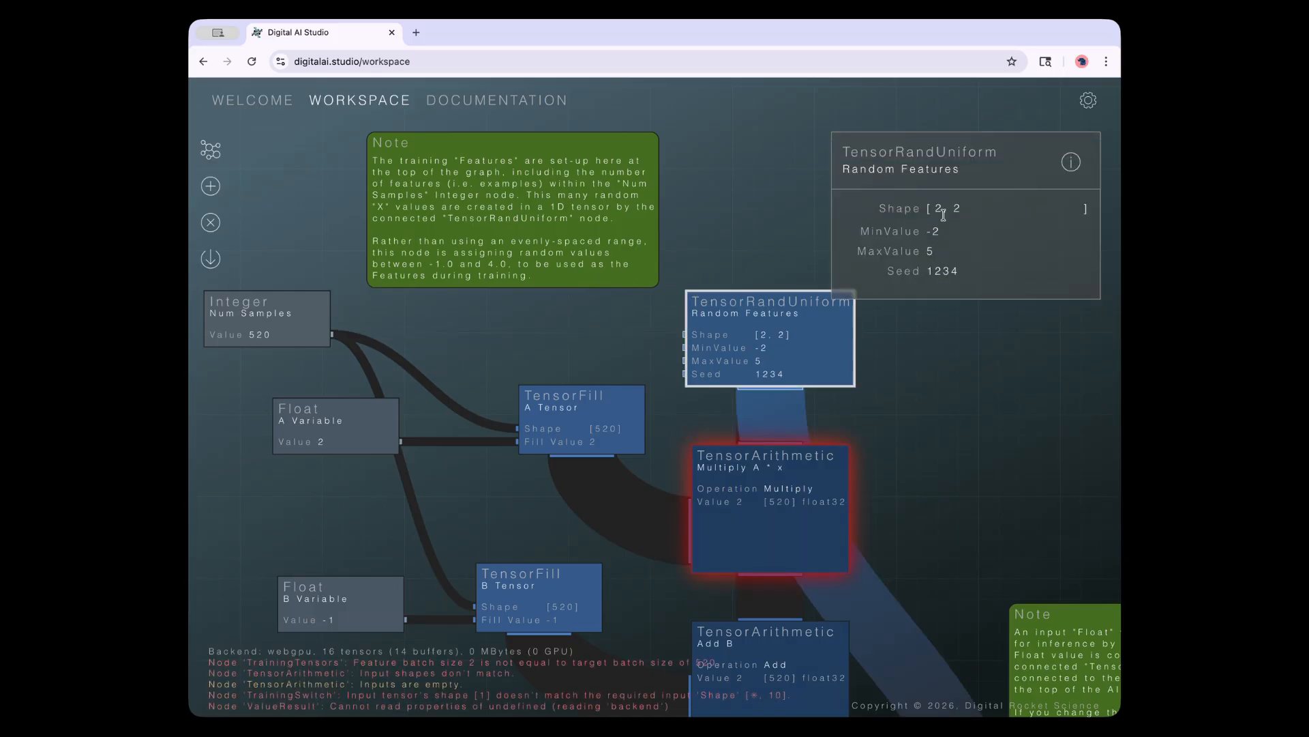
click(912, 208)
text(6-)
text(0)
key(Return)
drag(332, 337, 684, 334)
click(769, 361)
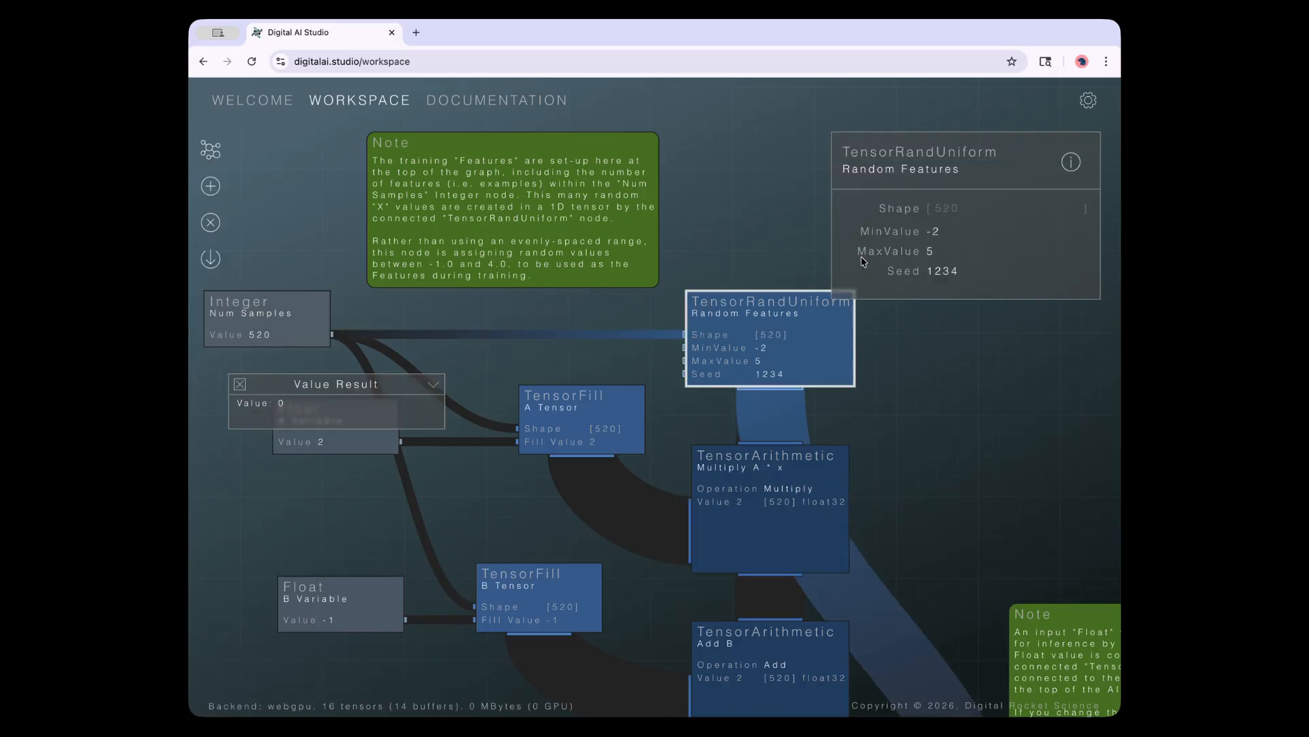
click(240, 384)
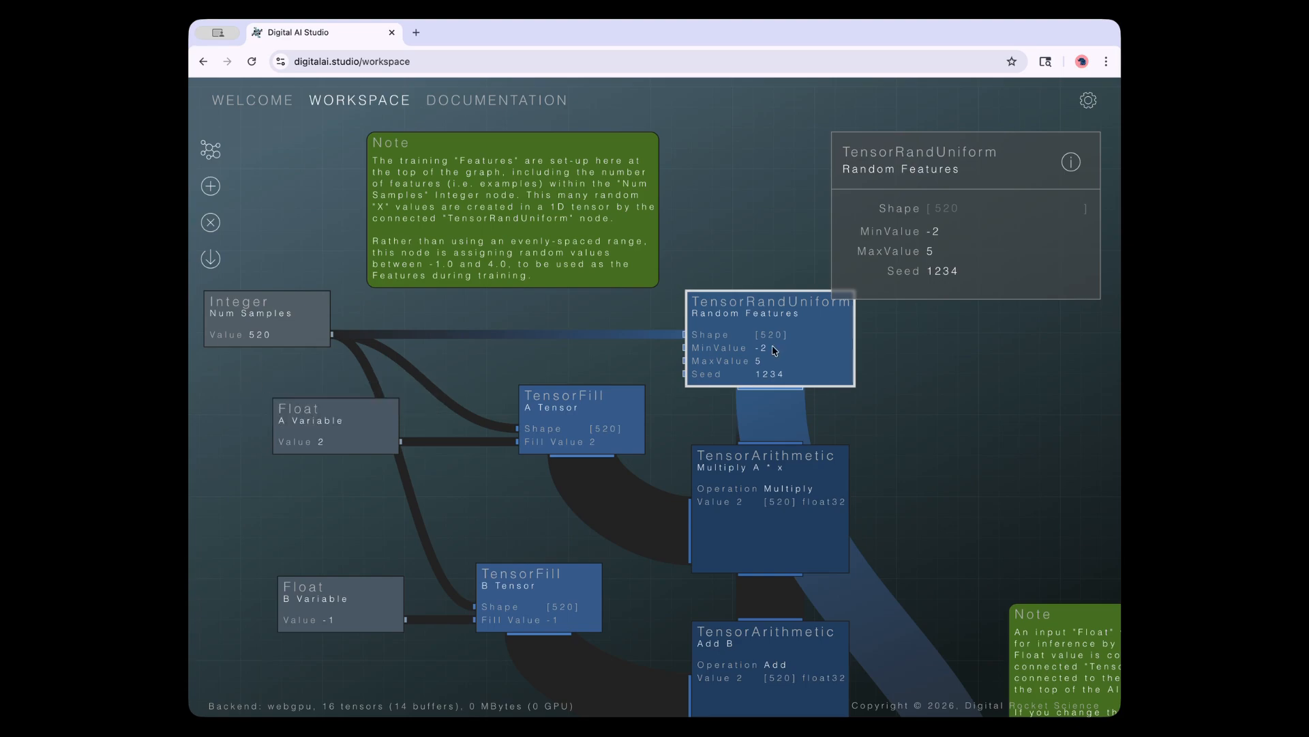
click(937, 403)
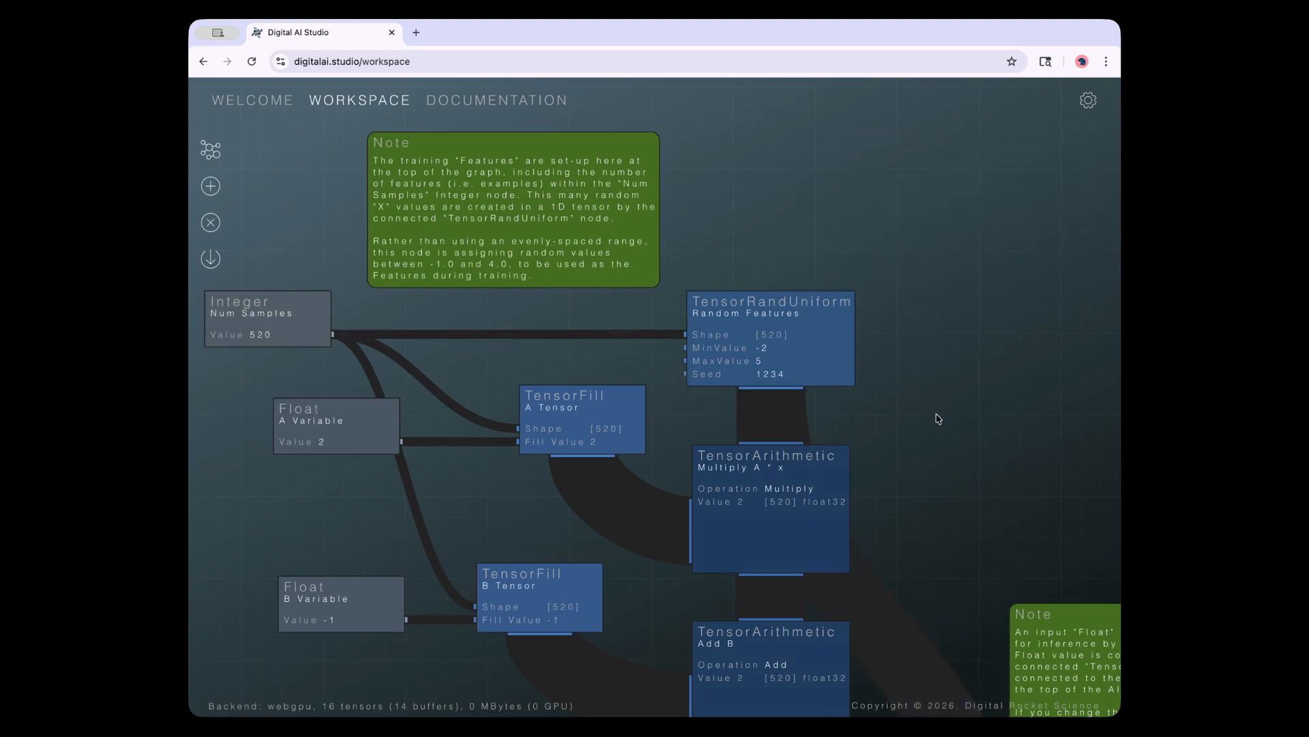
drag(936, 412, 797, 366)
click(492, 408)
click(627, 421)
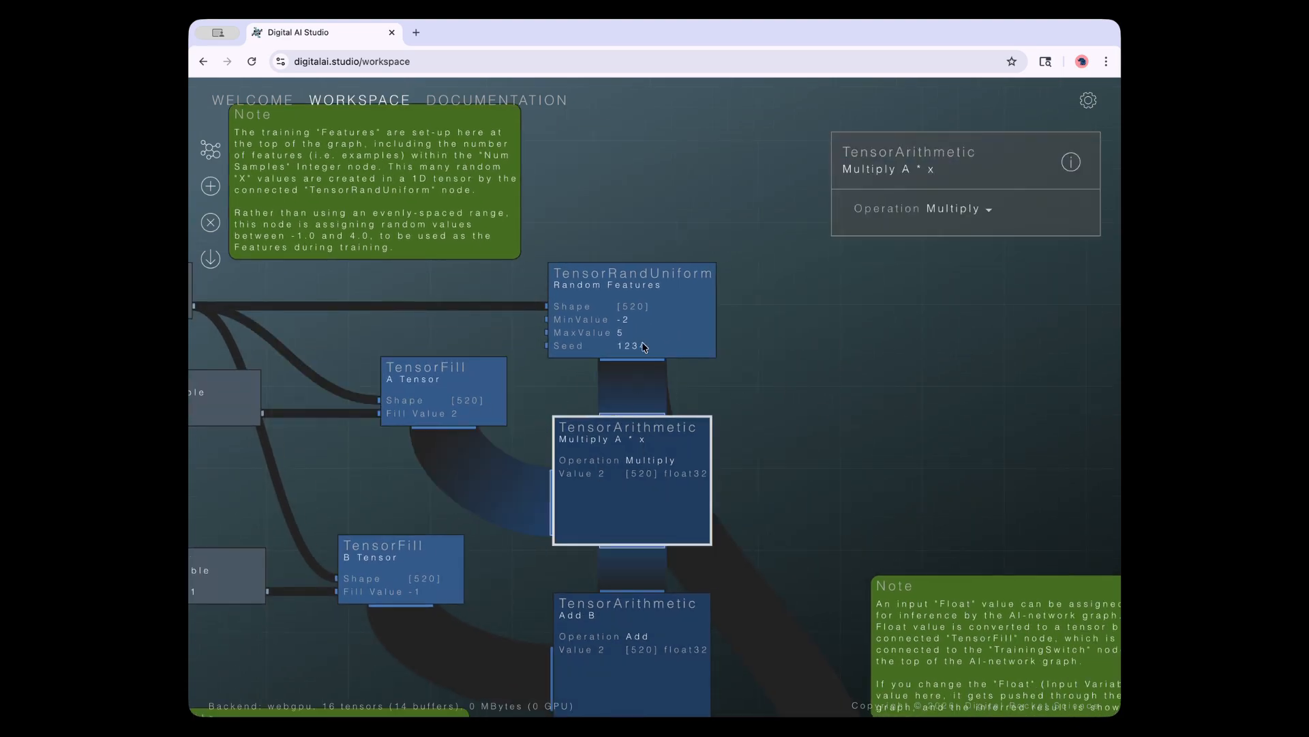
click(638, 345)
click(477, 393)
click(597, 472)
click(653, 326)
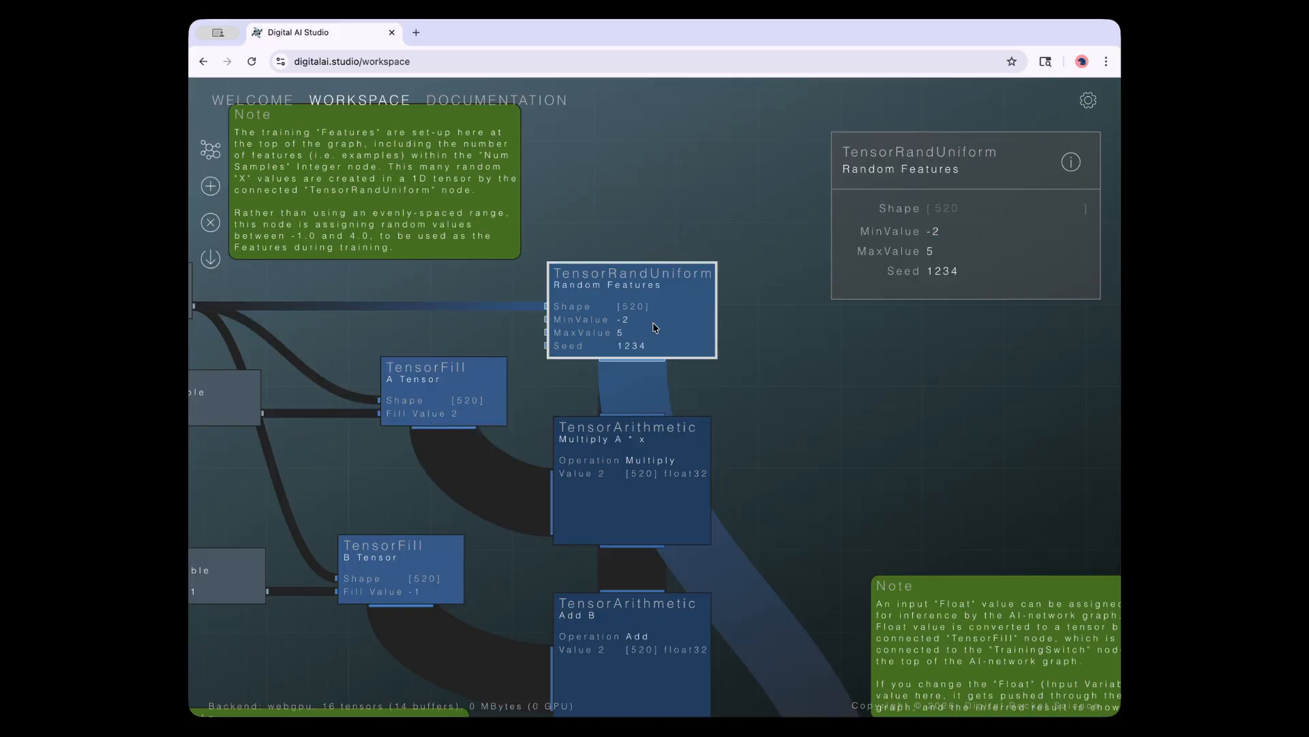
click(663, 455)
click(463, 399)
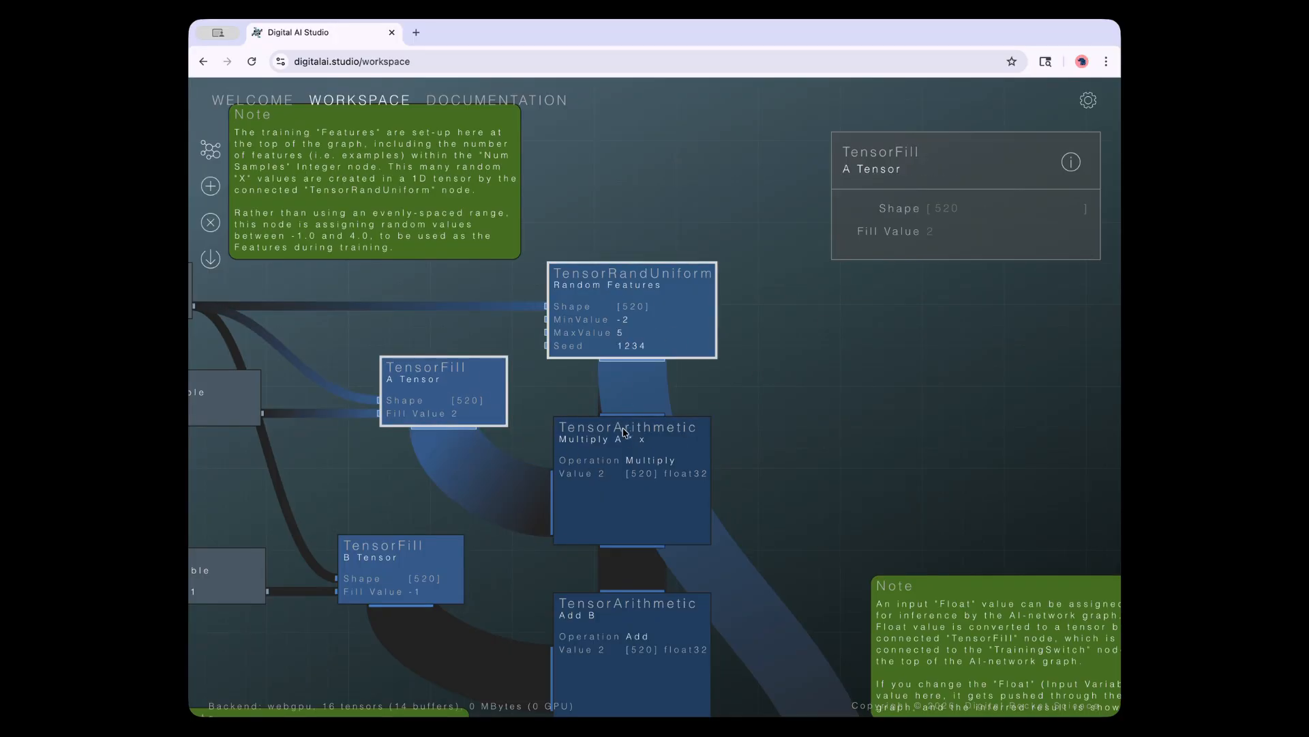
drag(634, 326, 634, 299)
drag(636, 430, 622, 437)
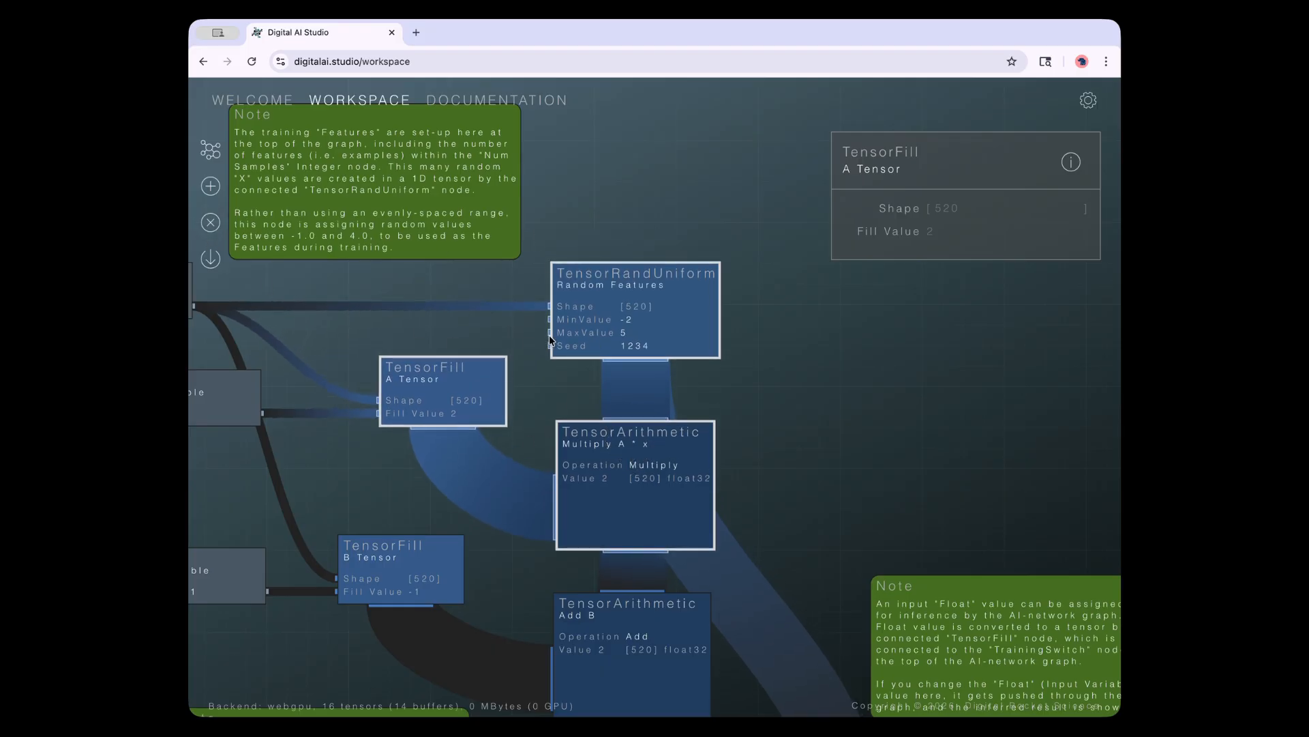
click(715, 322)
click(675, 465)
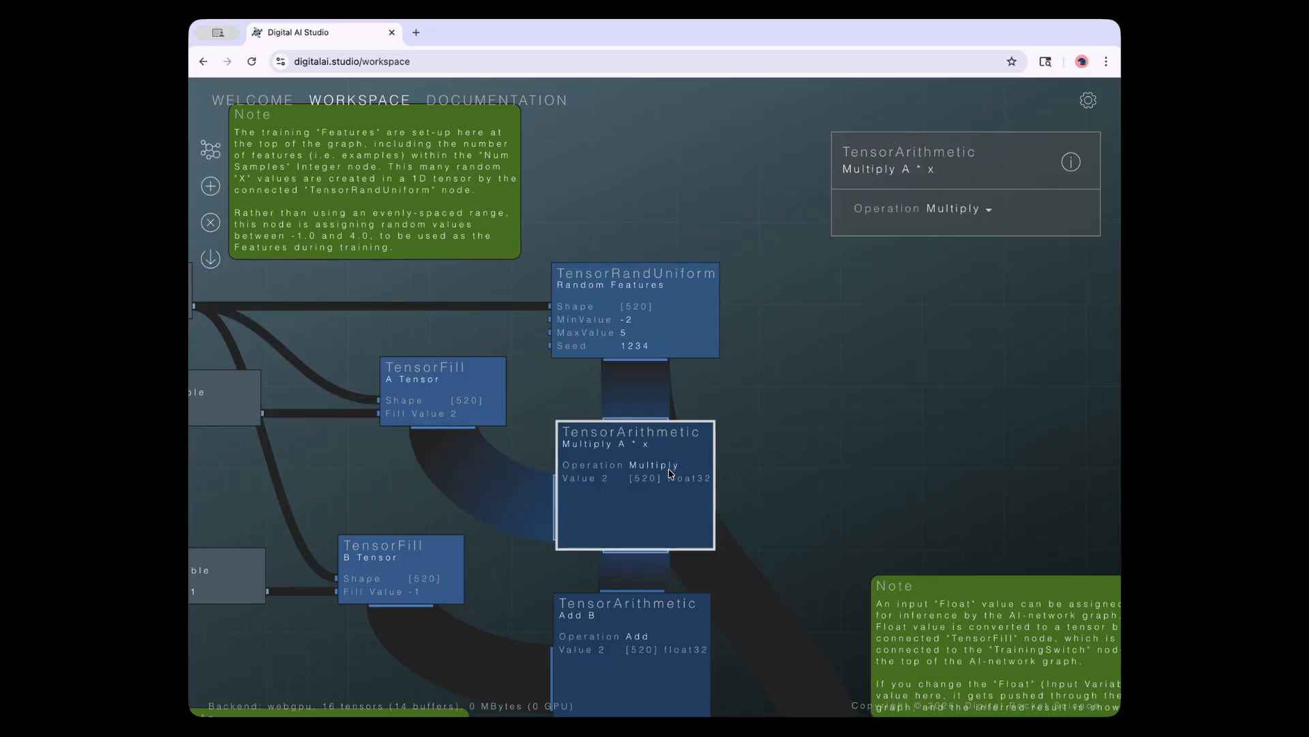
click(644, 609)
click(660, 463)
click(989, 211)
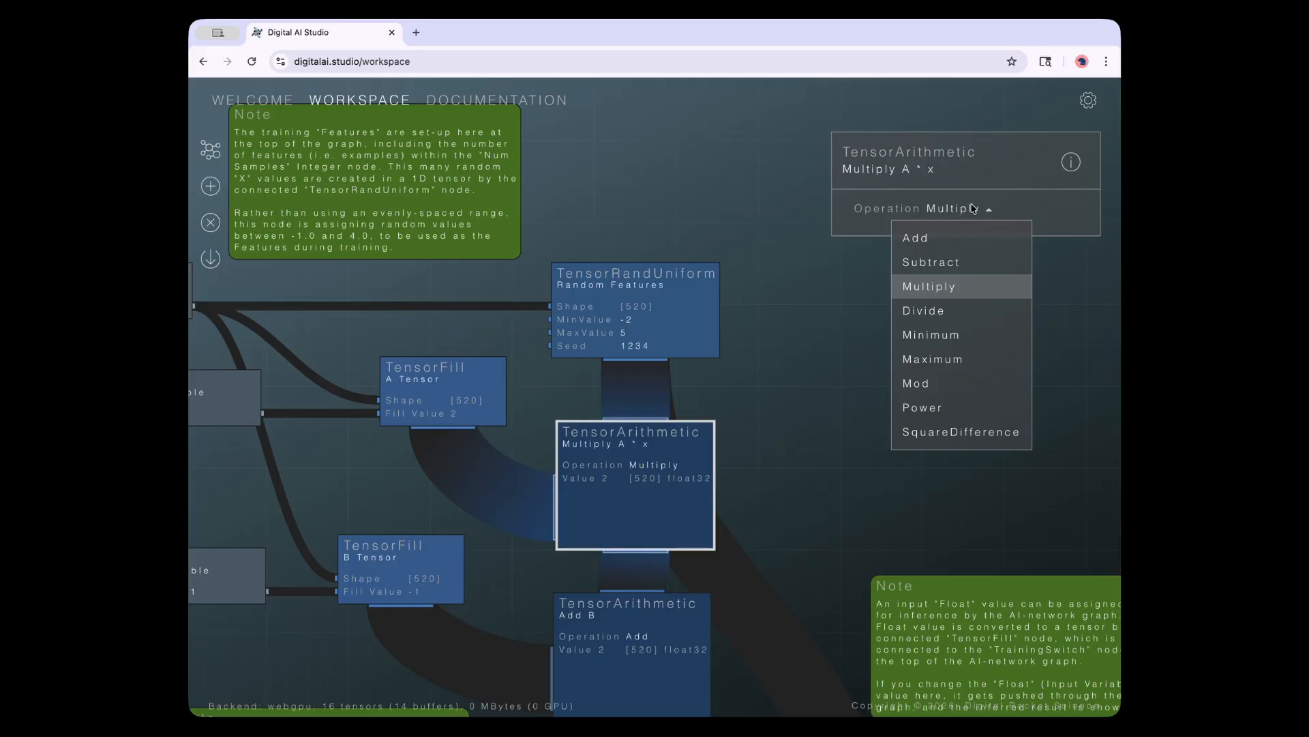
click(969, 208)
click(647, 610)
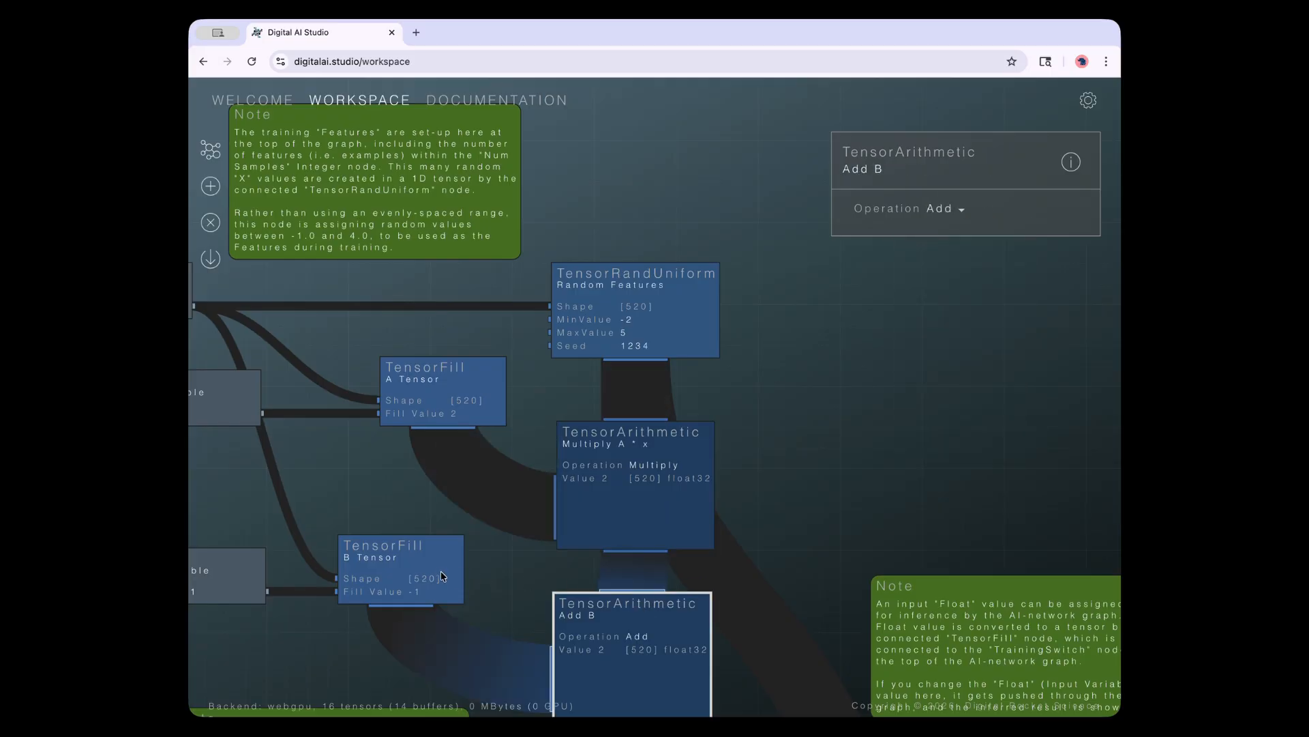
click(442, 575)
click(448, 417)
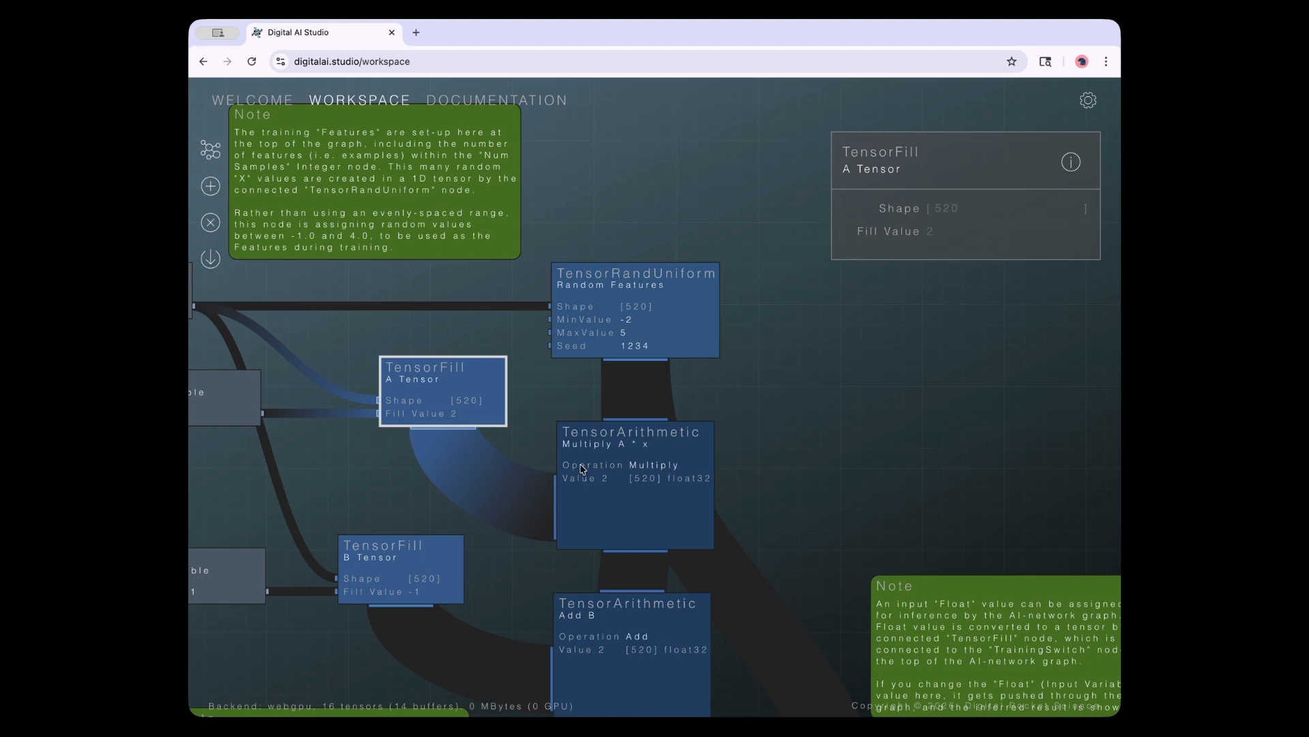
click(620, 481)
click(360, 564)
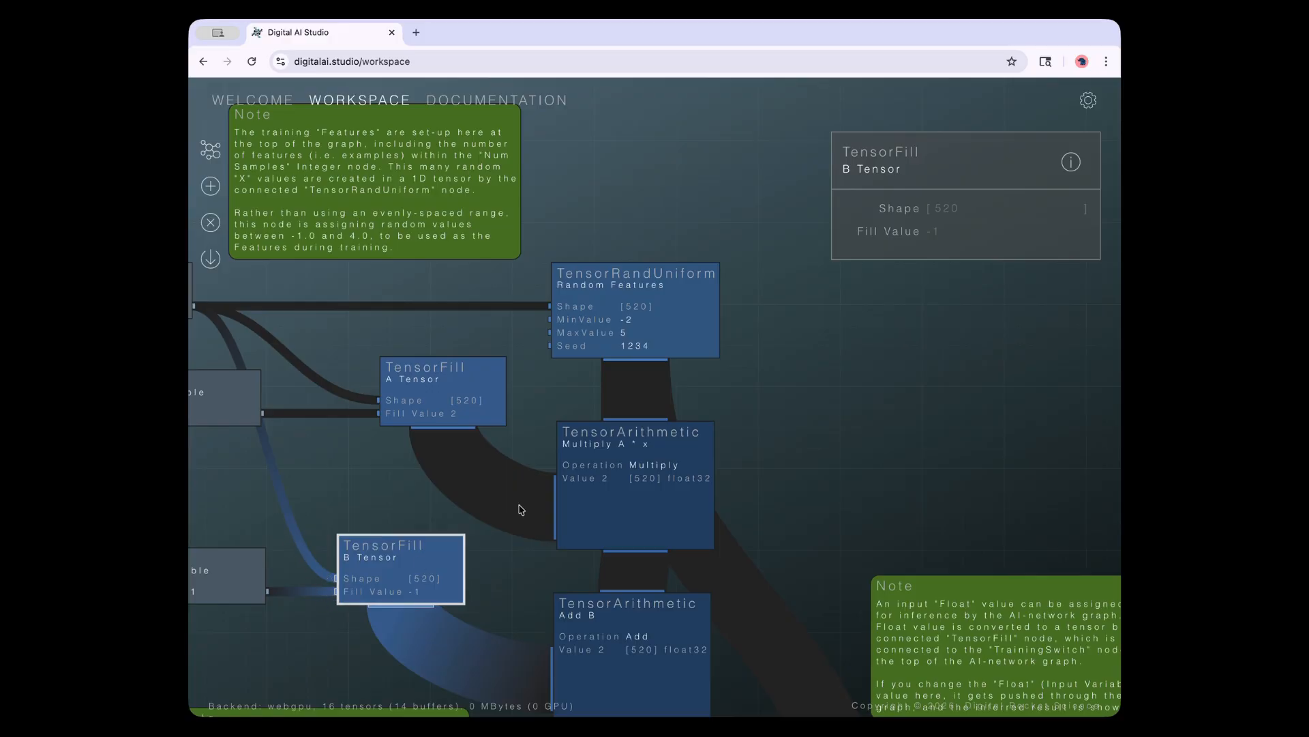
click(372, 566)
click(660, 345)
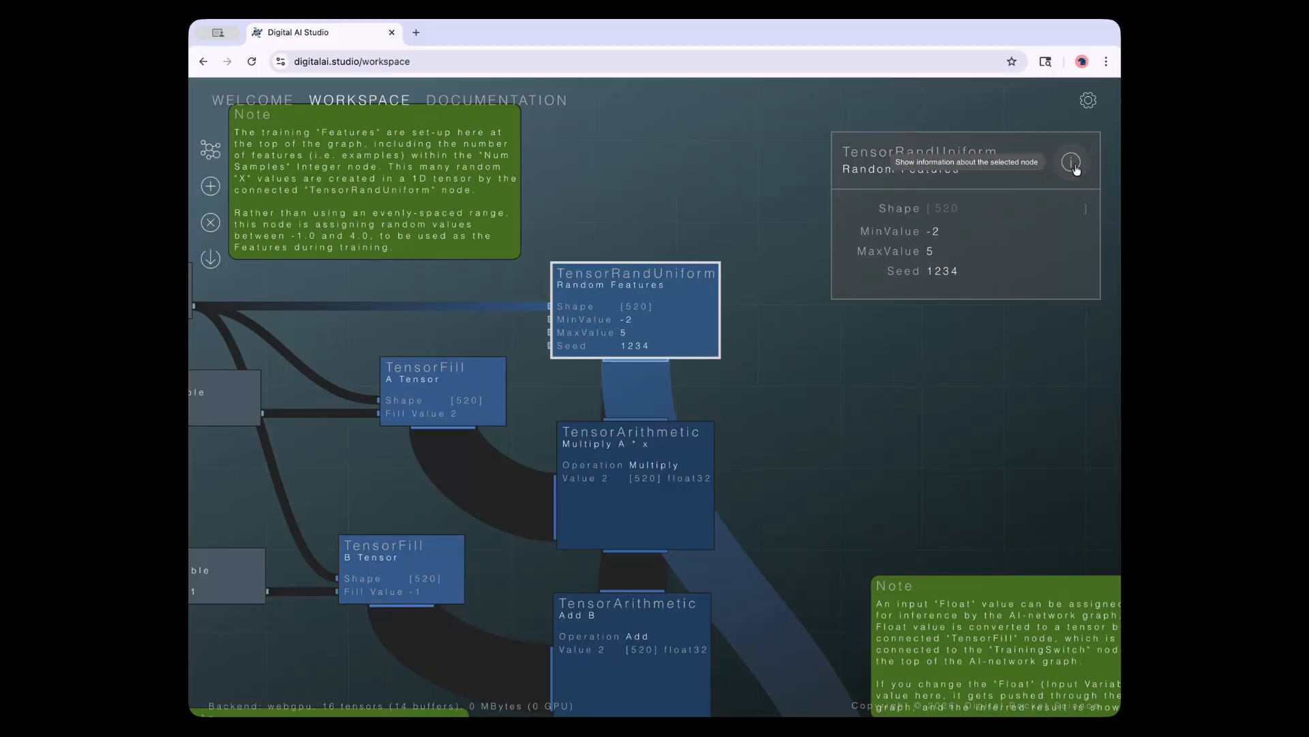
click(1074, 165)
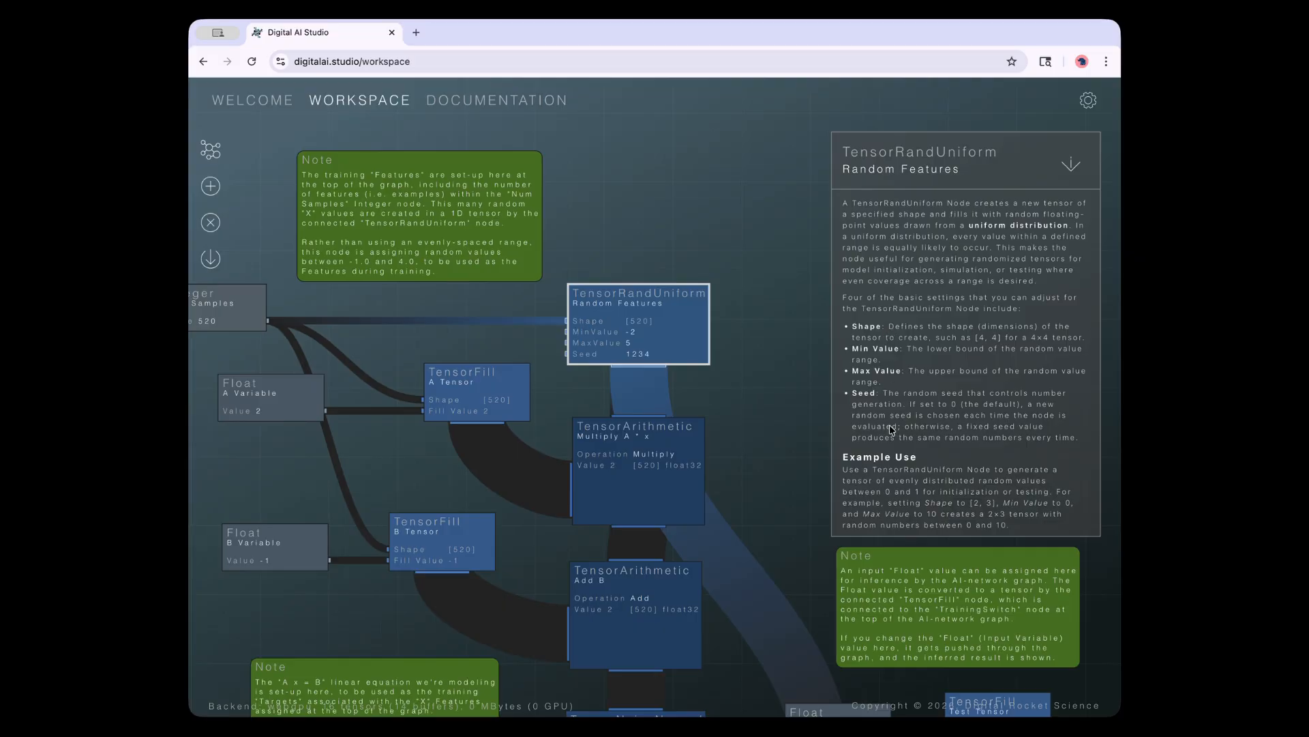
click(1076, 166)
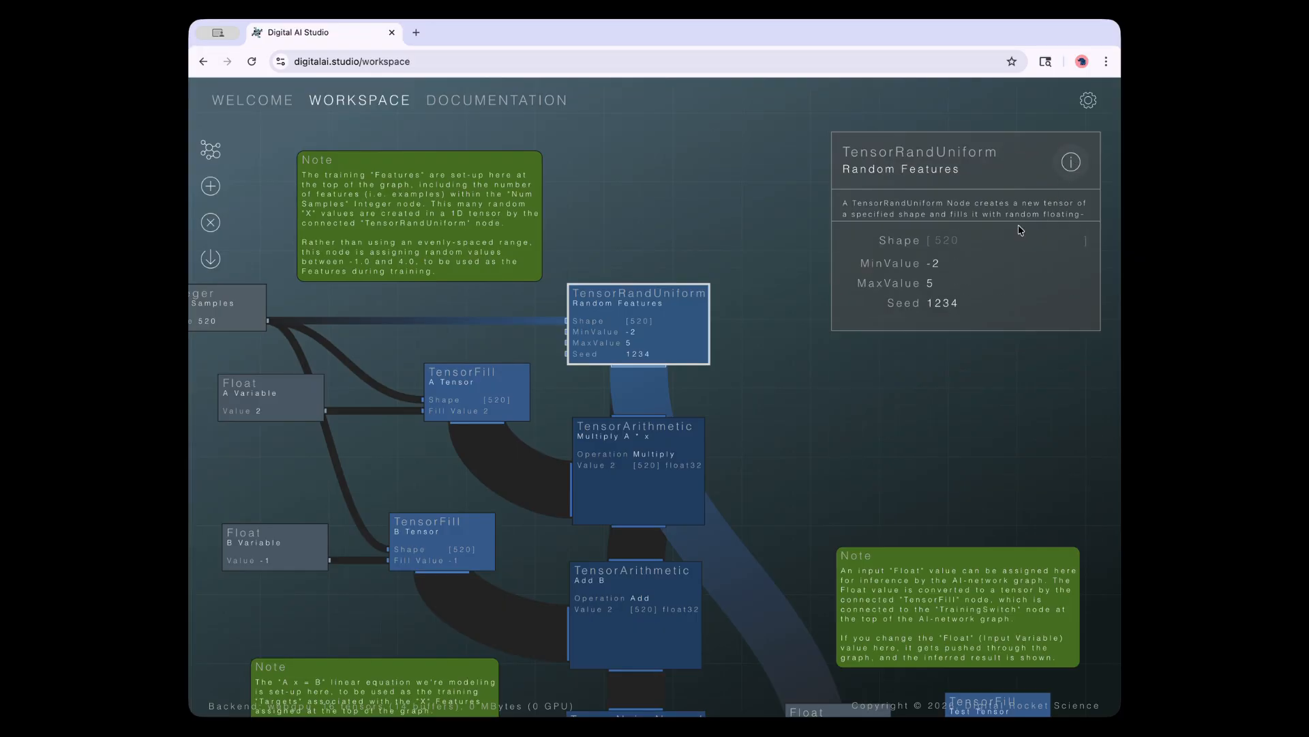
click(1074, 167)
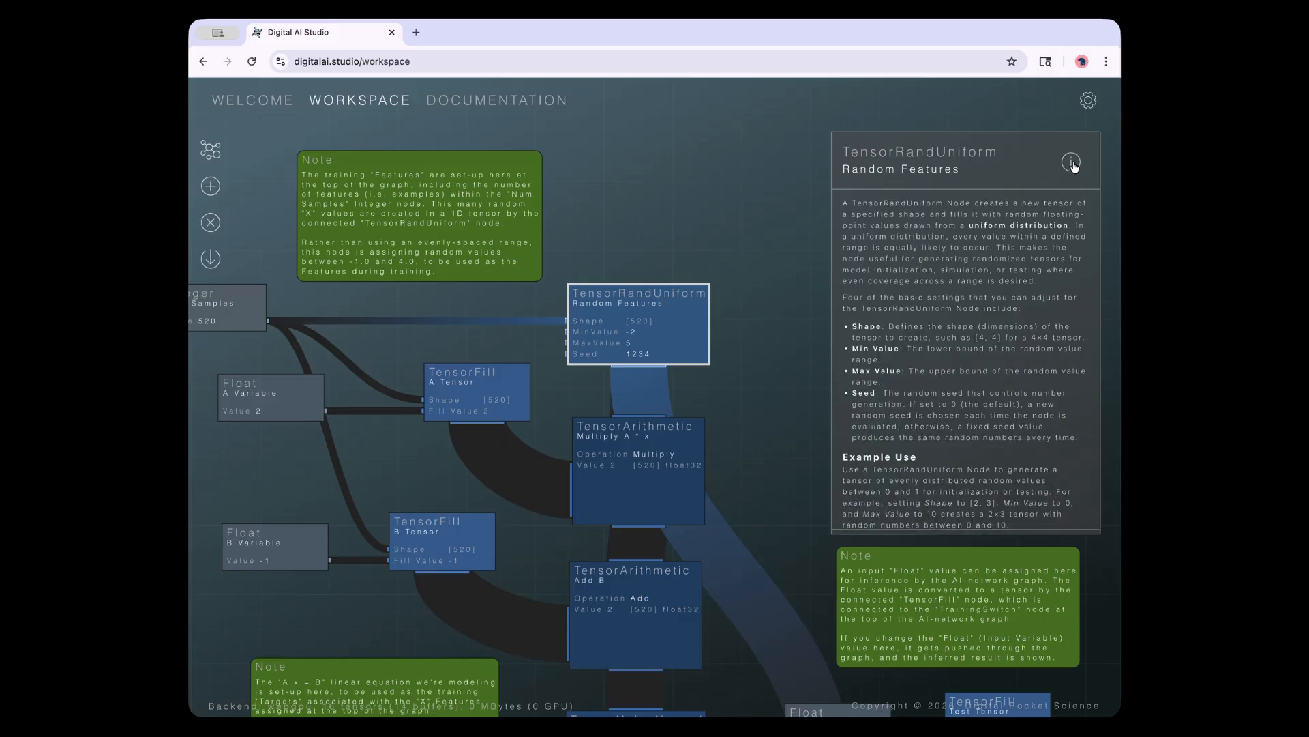
click(1072, 165)
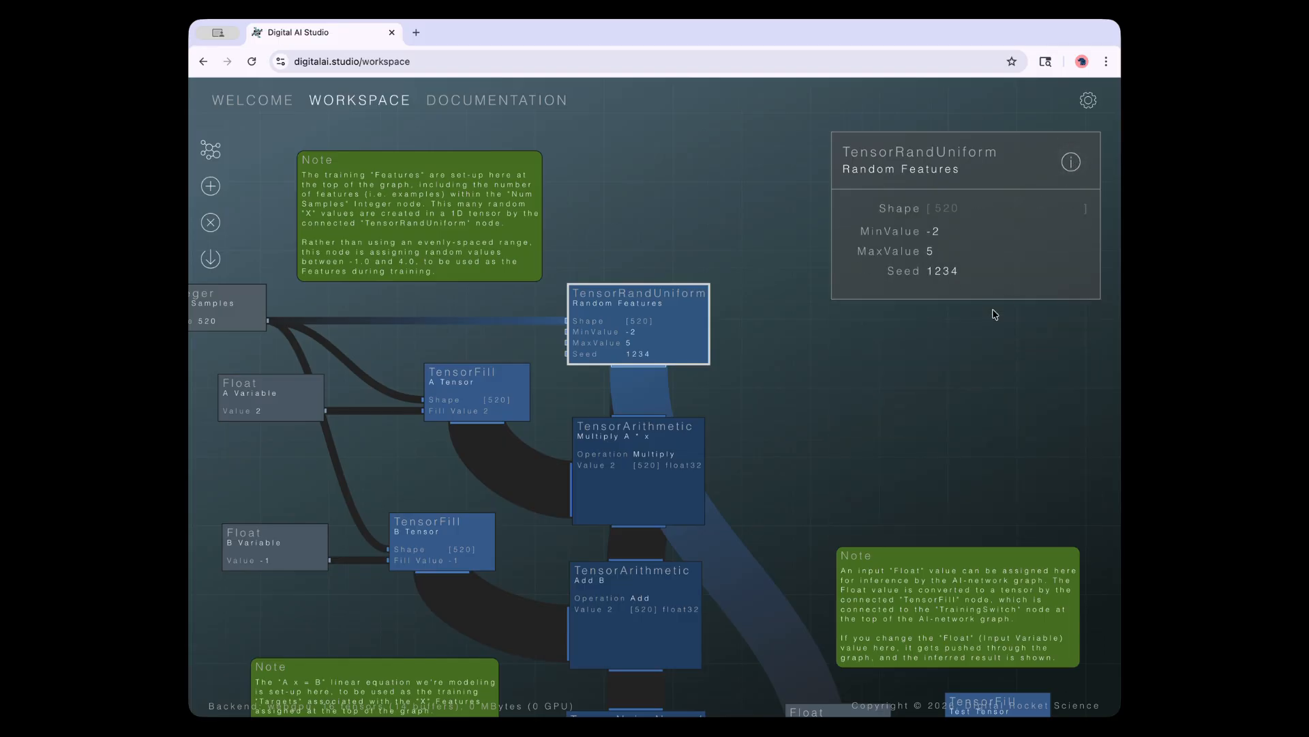
click(856, 409)
drag(808, 508, 852, 348)
scroll(745, 546, down, 5)
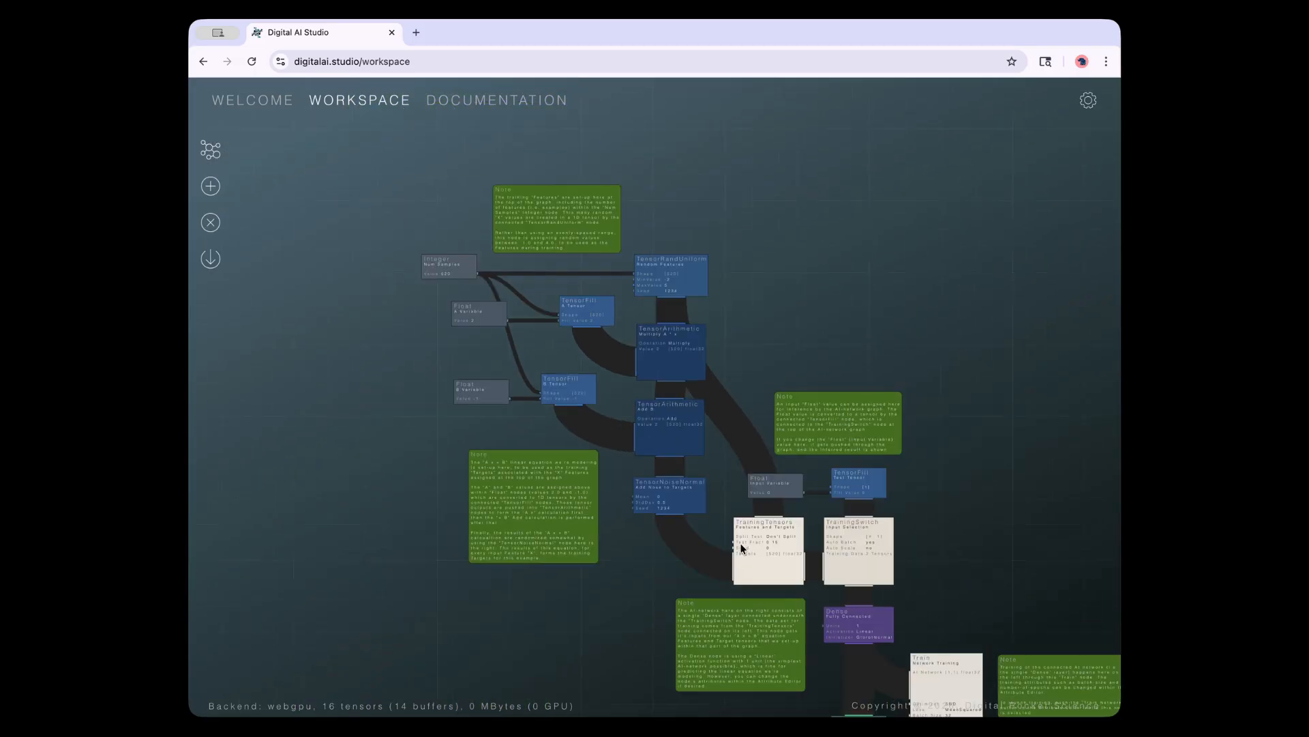
drag(652, 600, 526, 459)
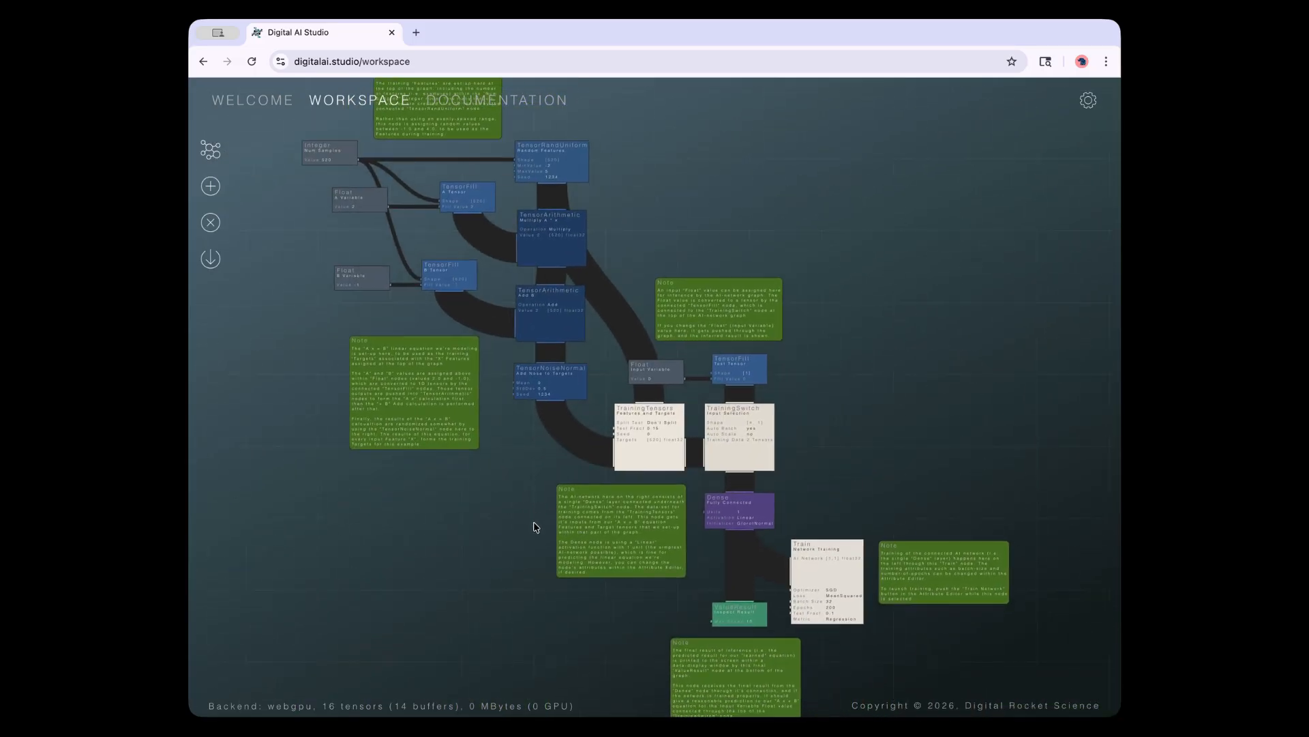
drag(489, 563, 489, 640)
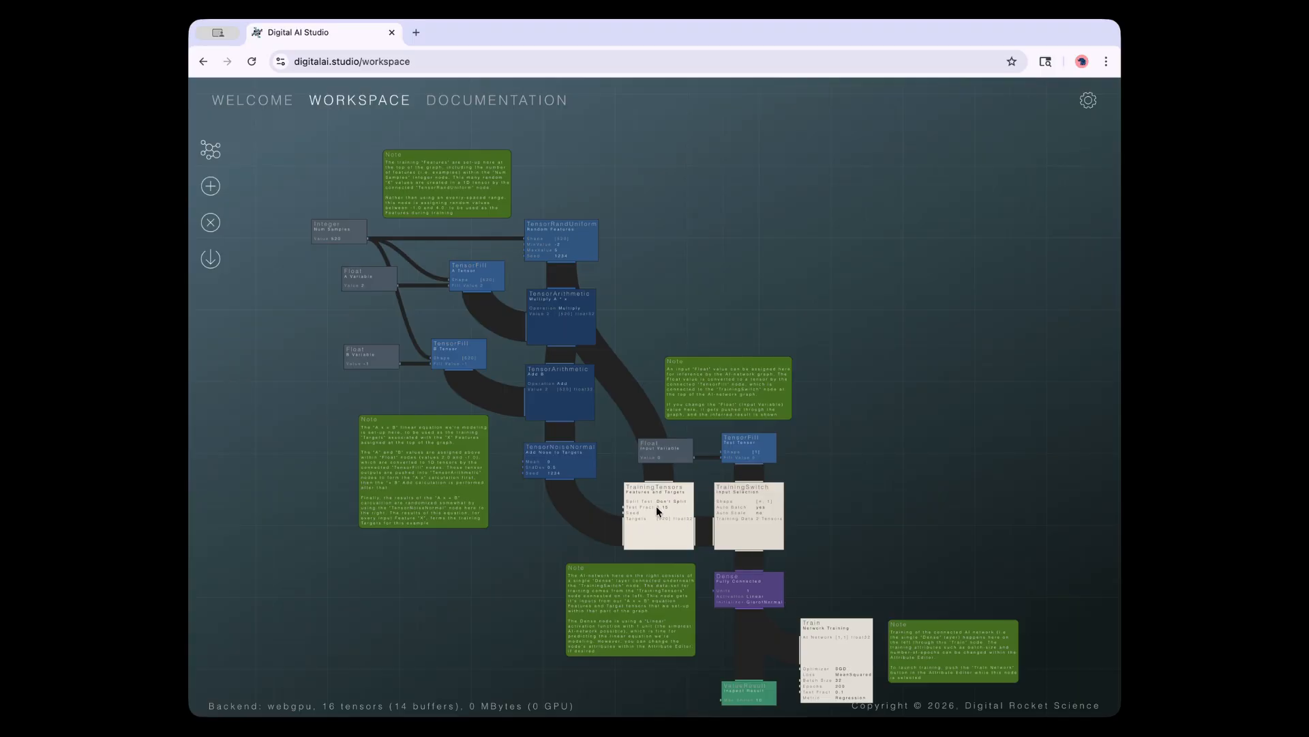
mouse_move(747, 517)
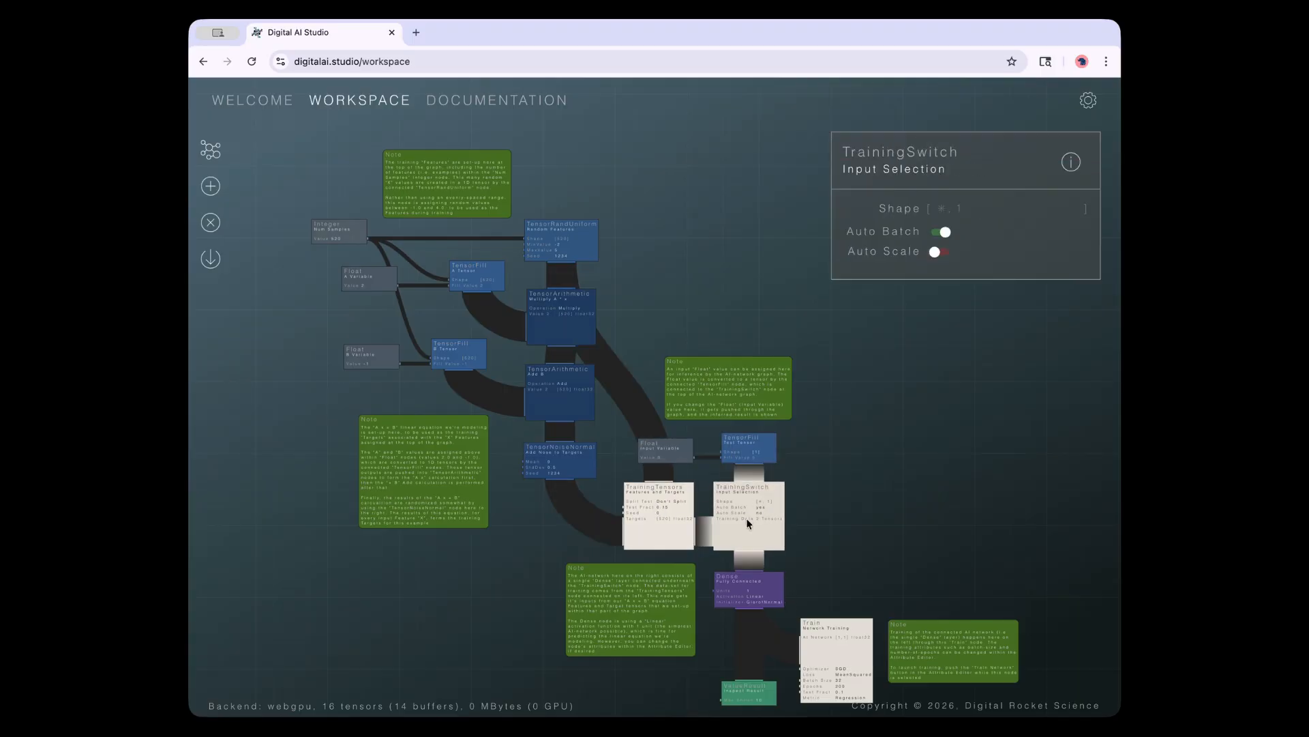
click(561, 475)
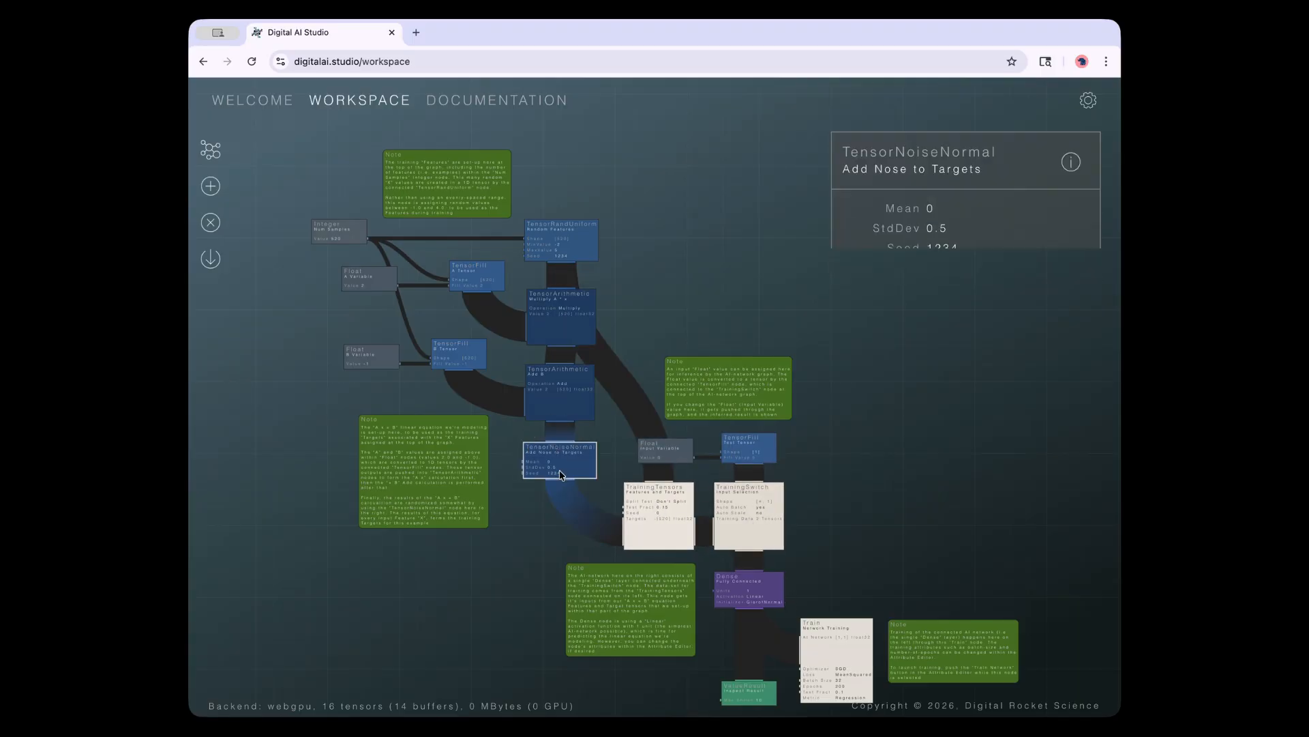
drag(316, 402, 381, 372)
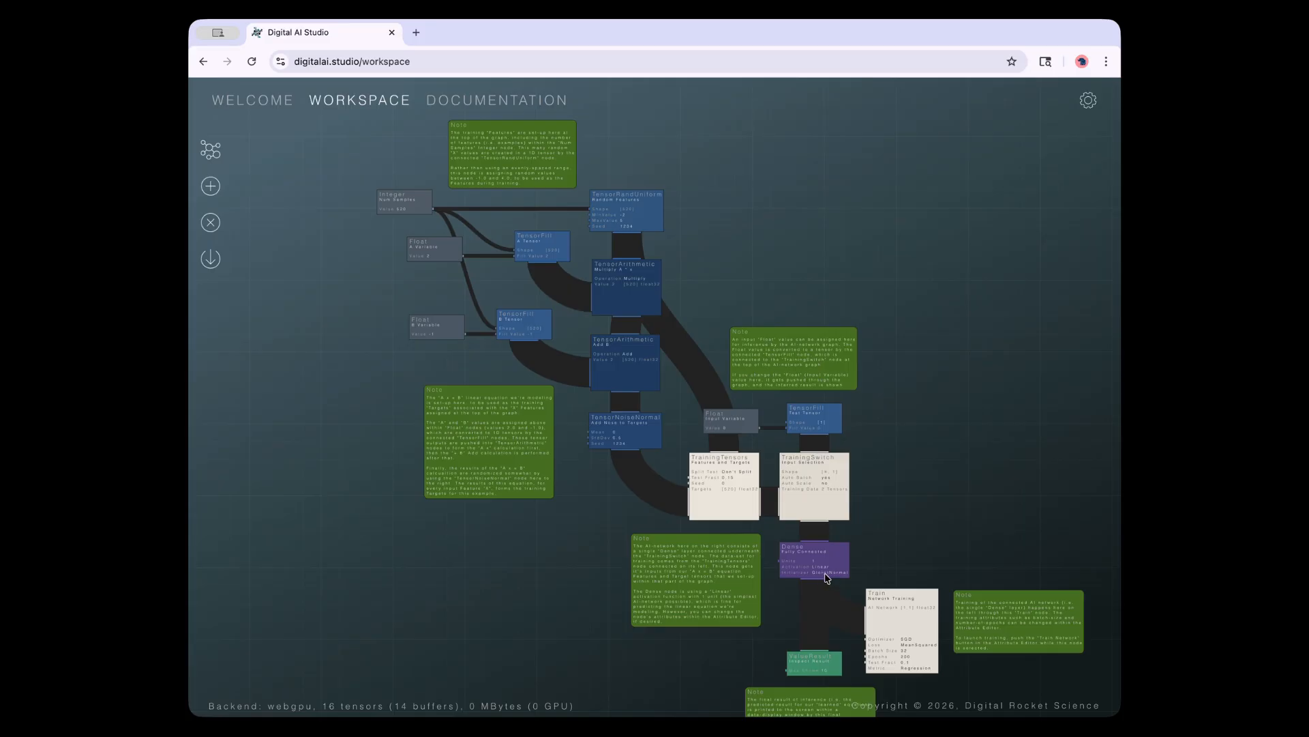
Load the MNIST Digits example model in place of the current graph
click(223, 160)
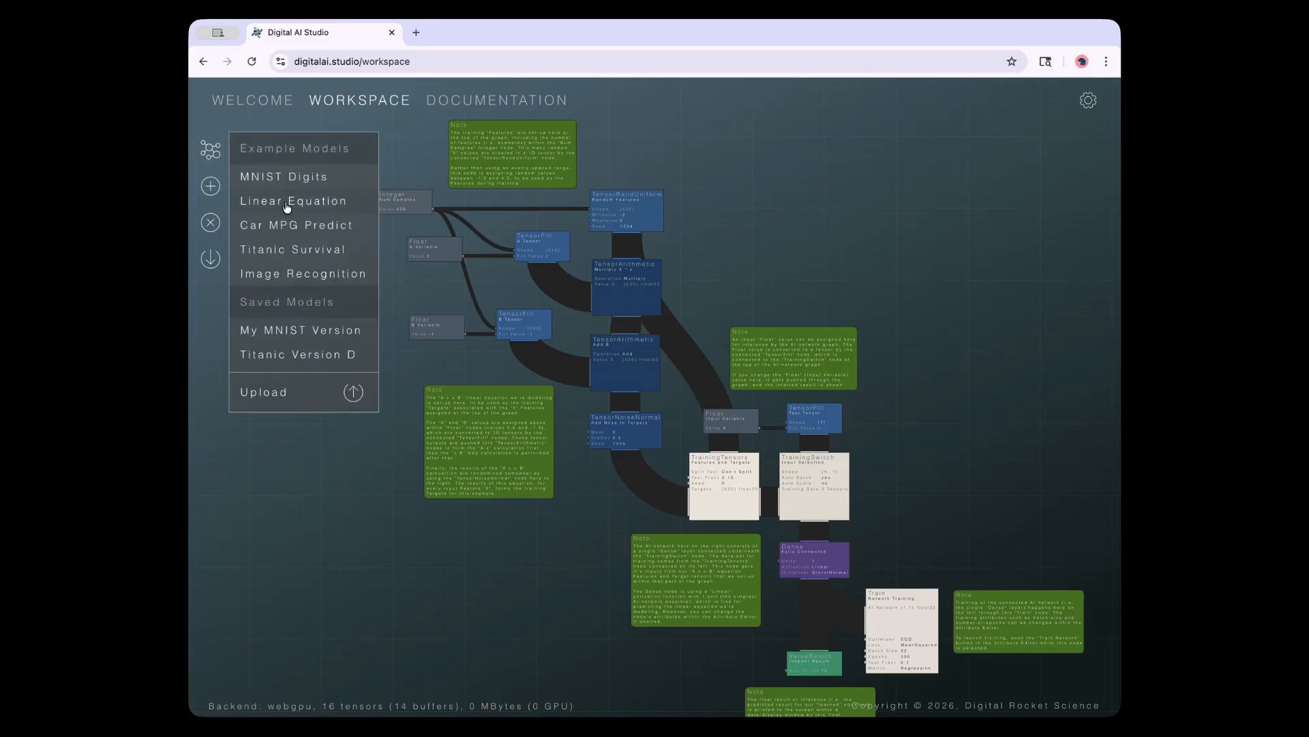
mouse_move(304, 198)
click(264, 179)
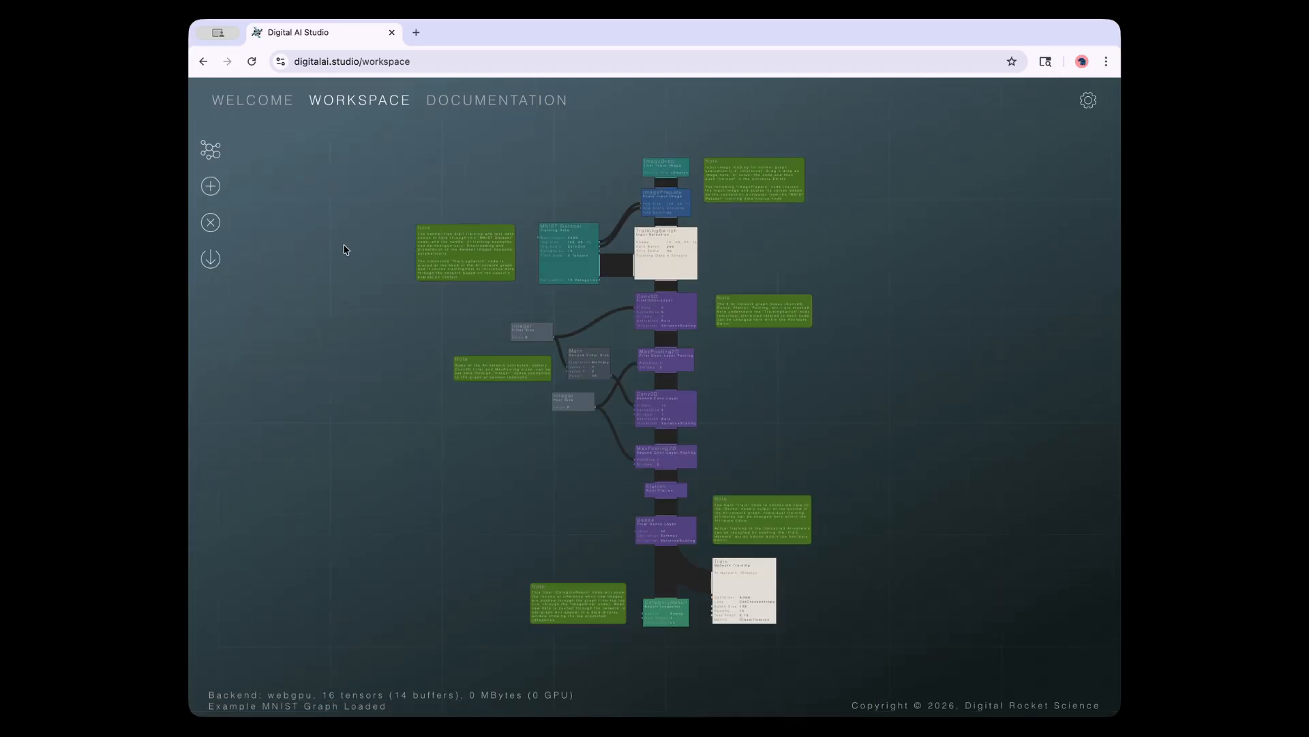
Pan and zoom in on the MNIST graph's Conv2D, MaxPooling2D, Dense and Train nodes
drag(339, 258, 400, 270)
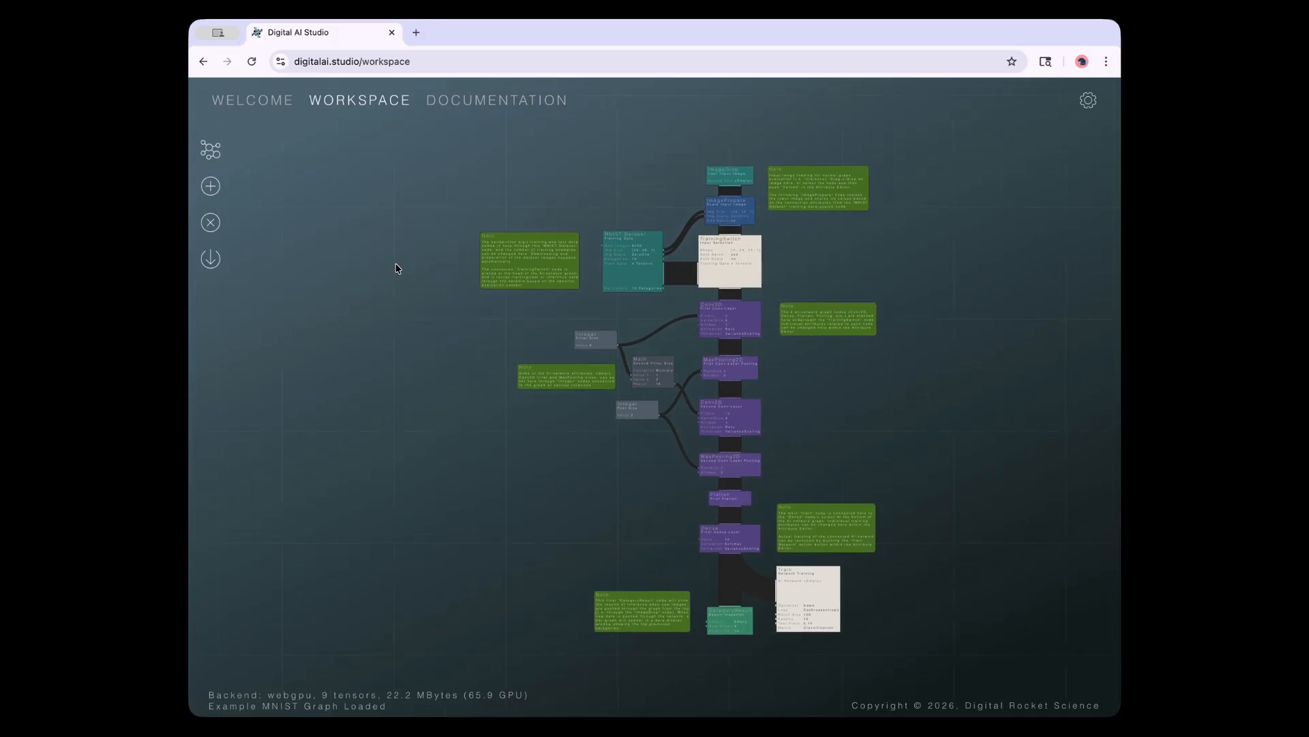
scroll(396, 270, up, 1)
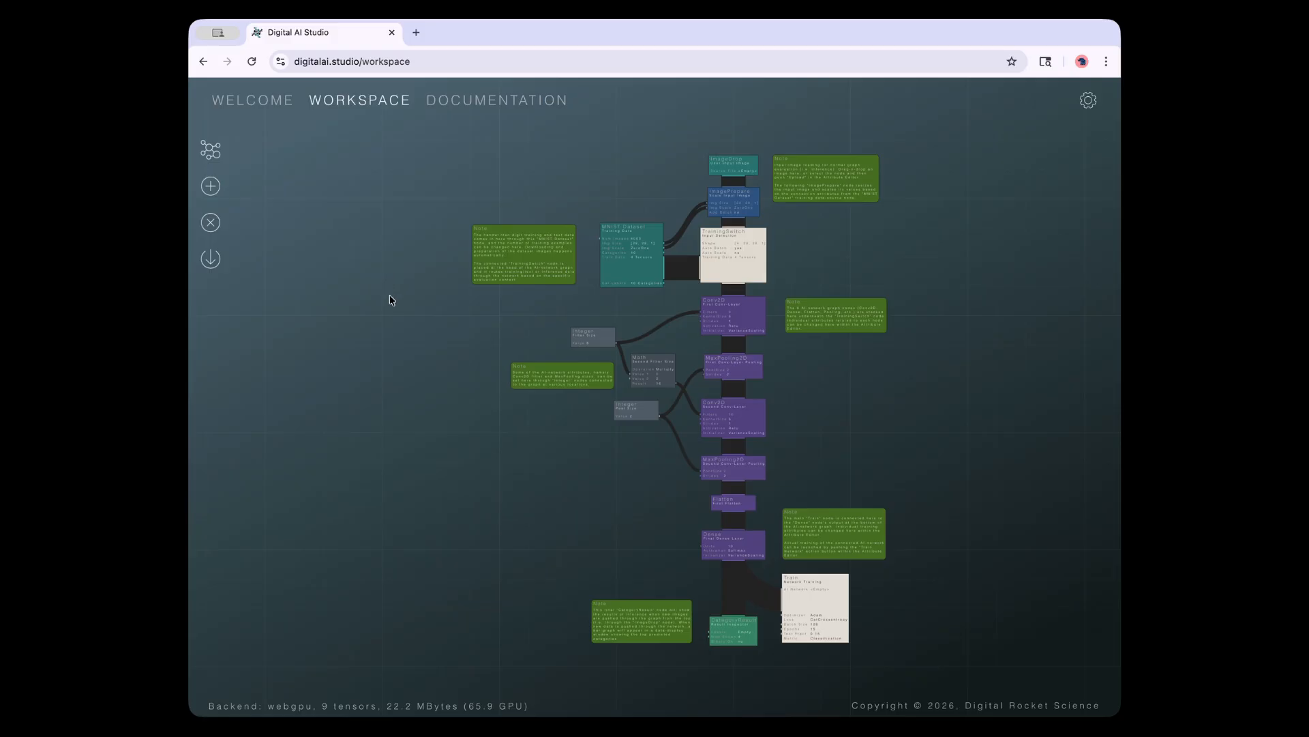
scroll(400, 295, up, 1)
scroll(400, 294, up, 1)
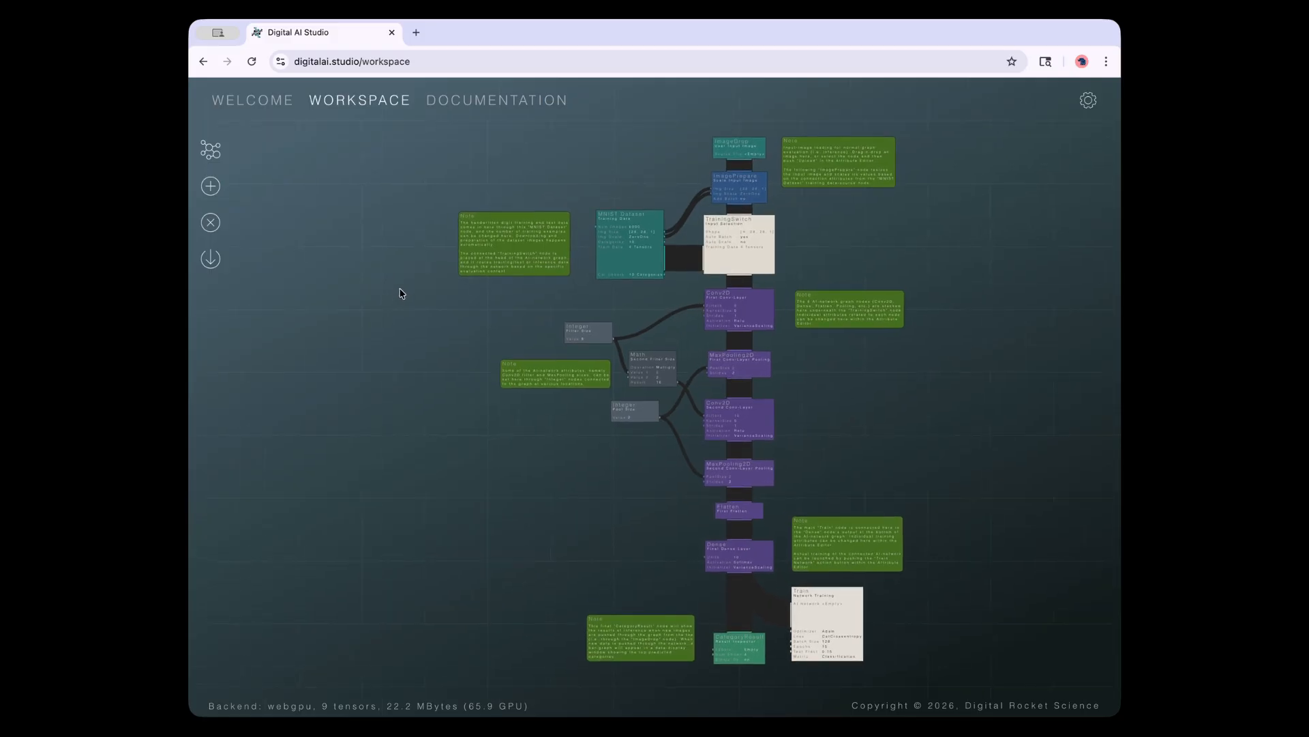
scroll(400, 293, up, 1)
scroll(399, 304, up, 1)
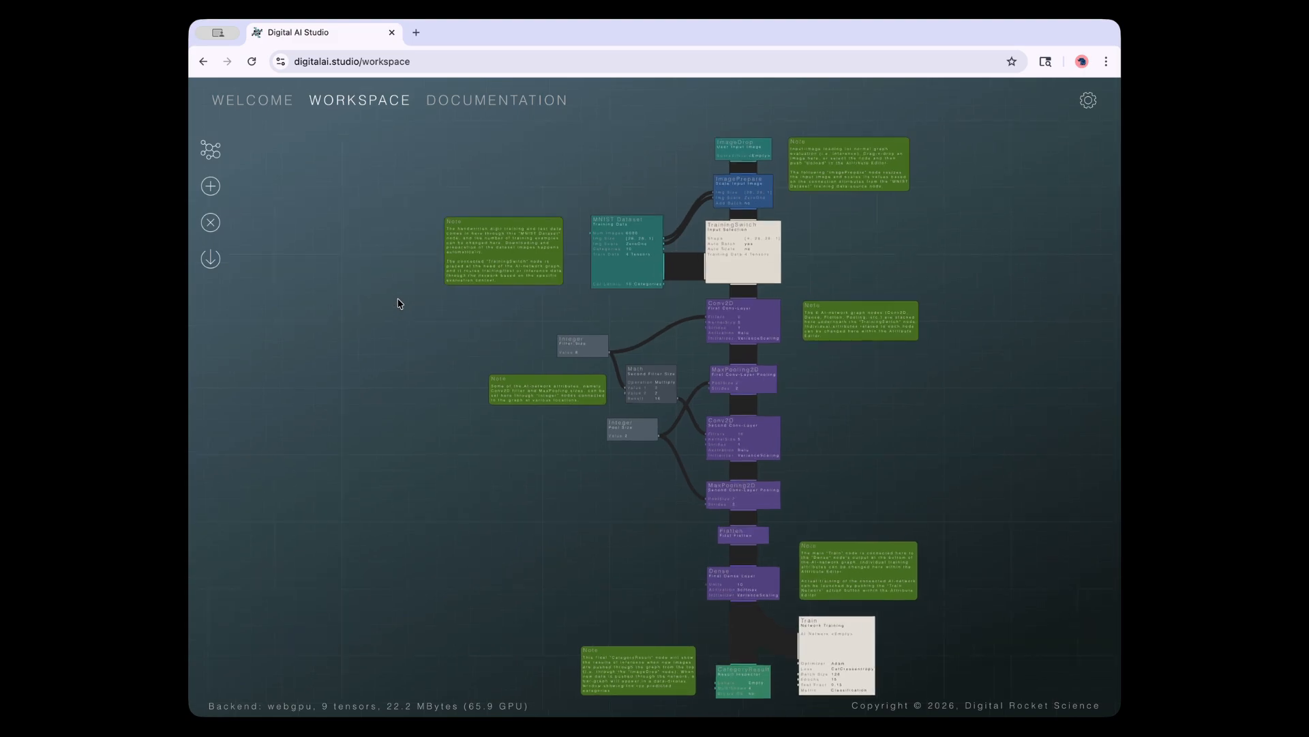
drag(400, 302, 394, 278)
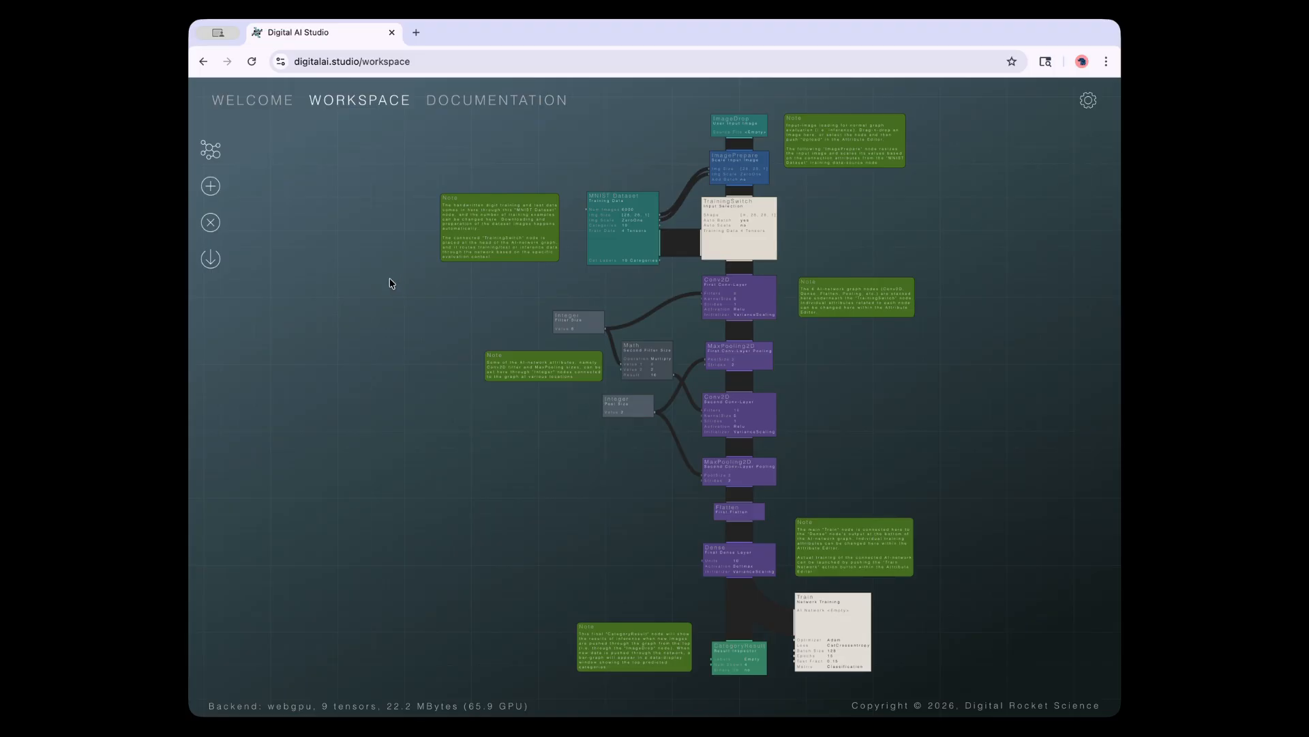
drag(390, 277, 388, 281)
scroll(390, 287, up, 1)
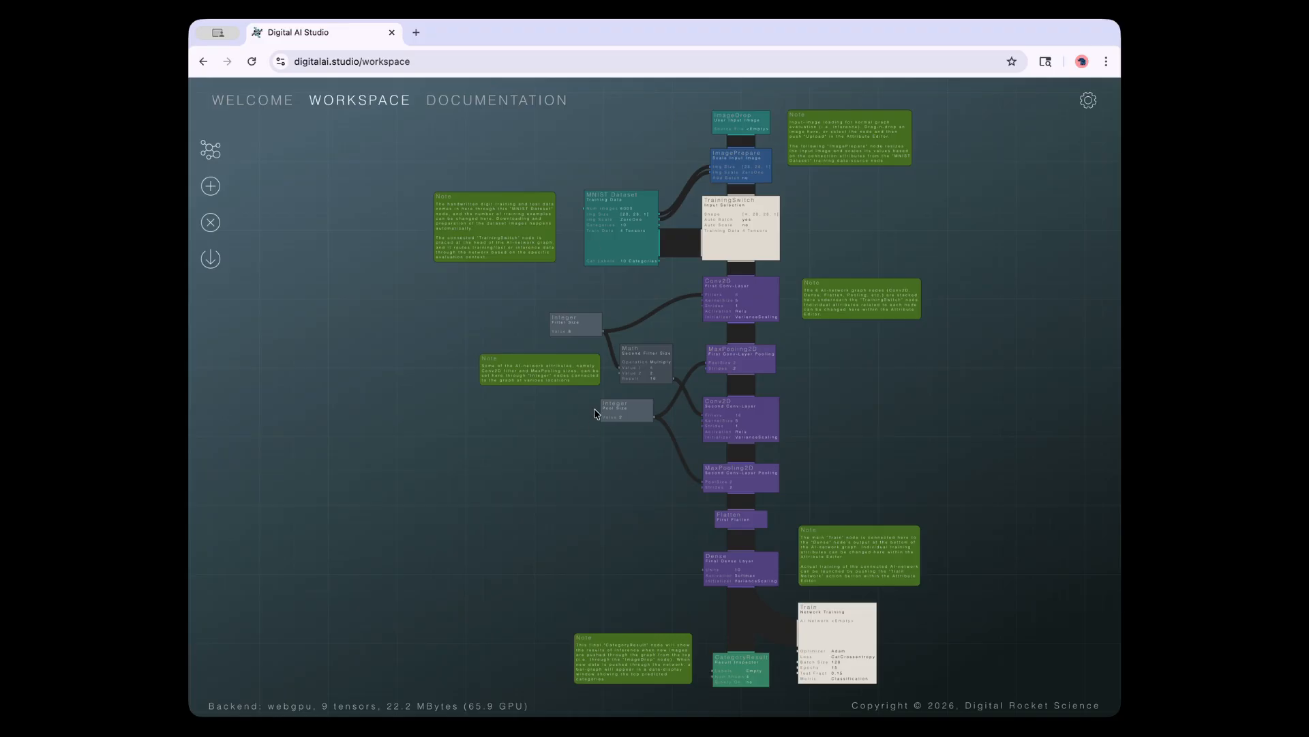
click(352, 358)
click(211, 185)
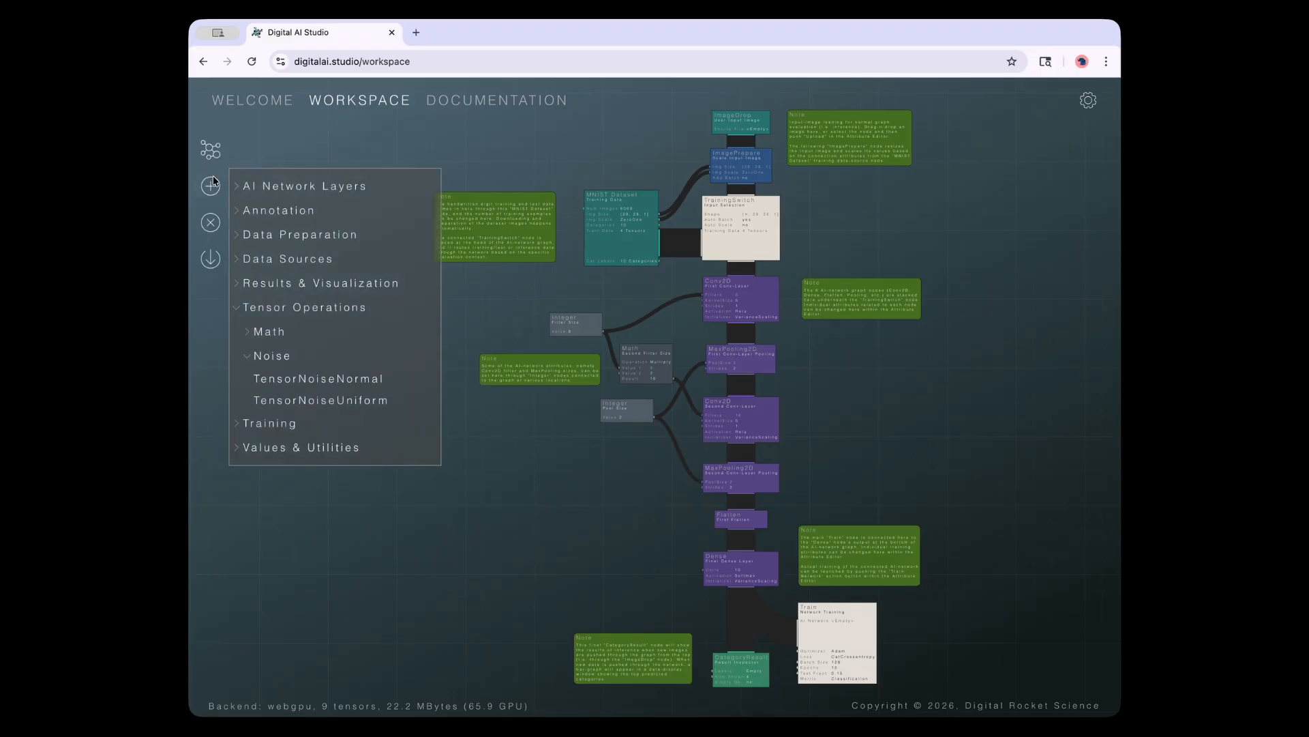
click(277, 140)
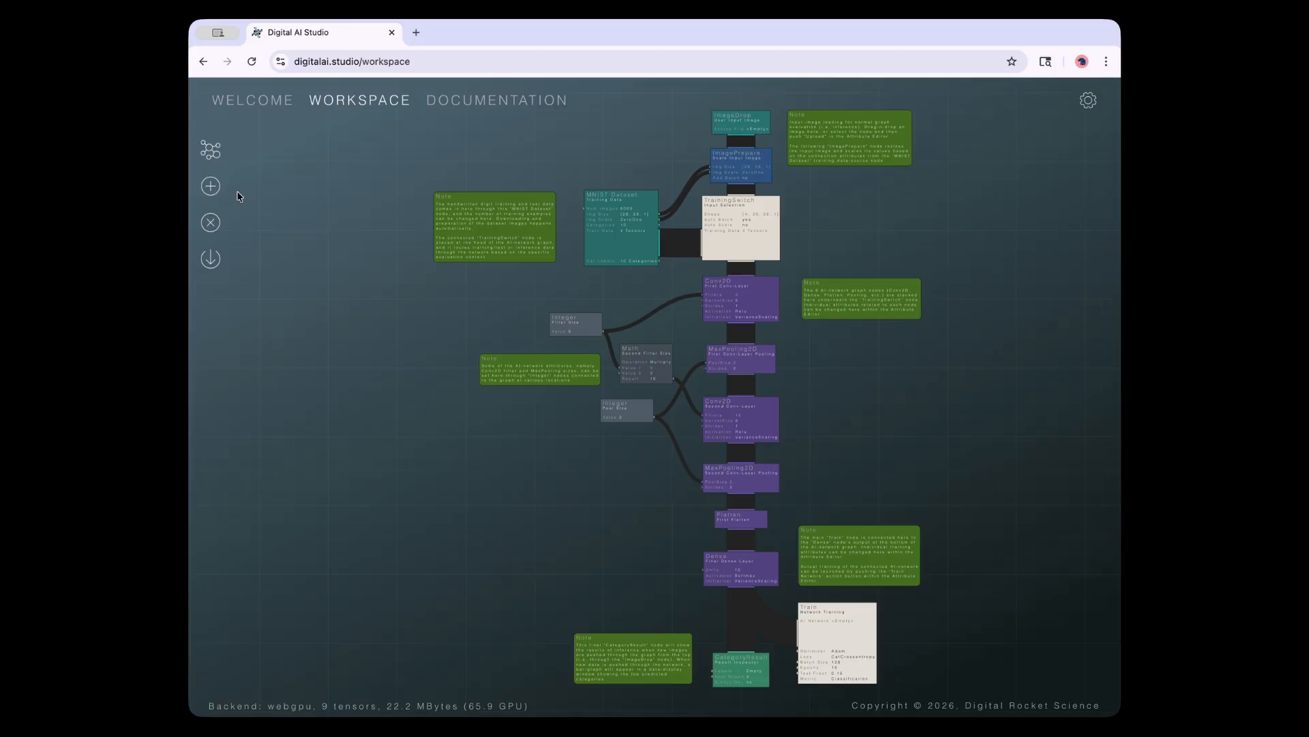
click(208, 189)
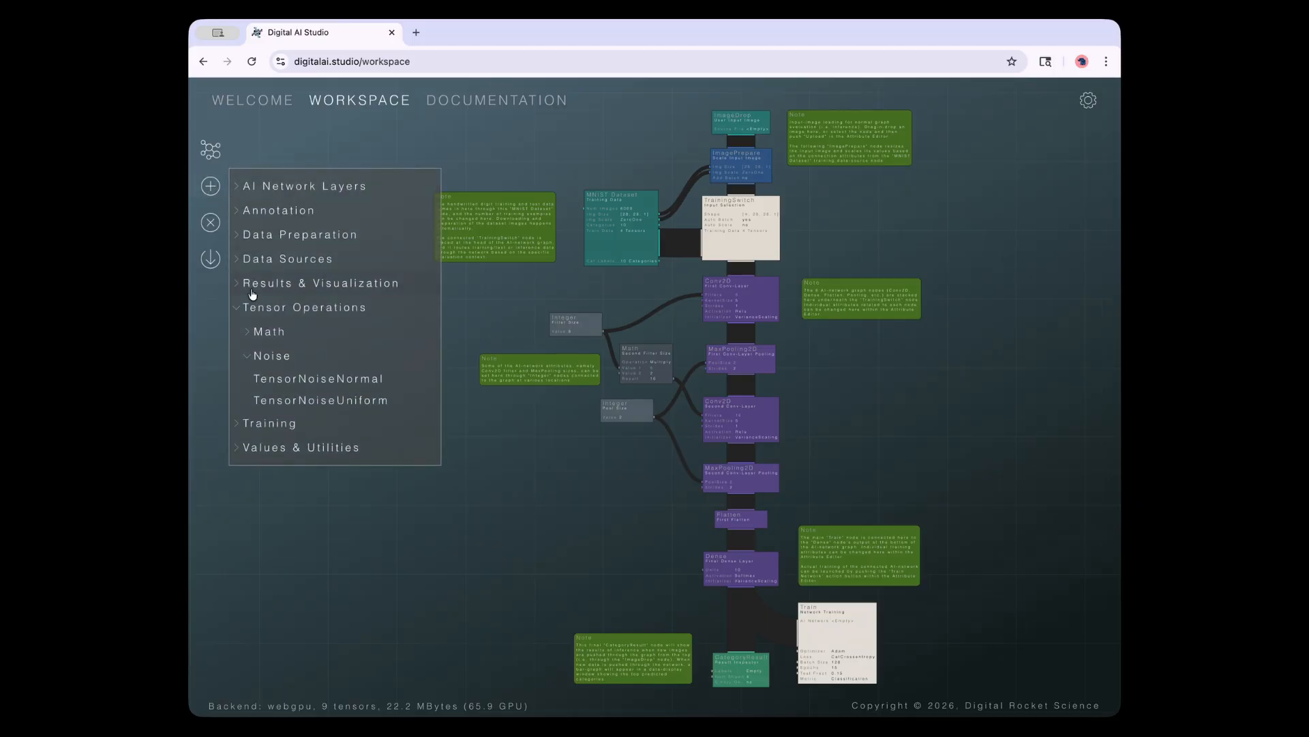
click(280, 381)
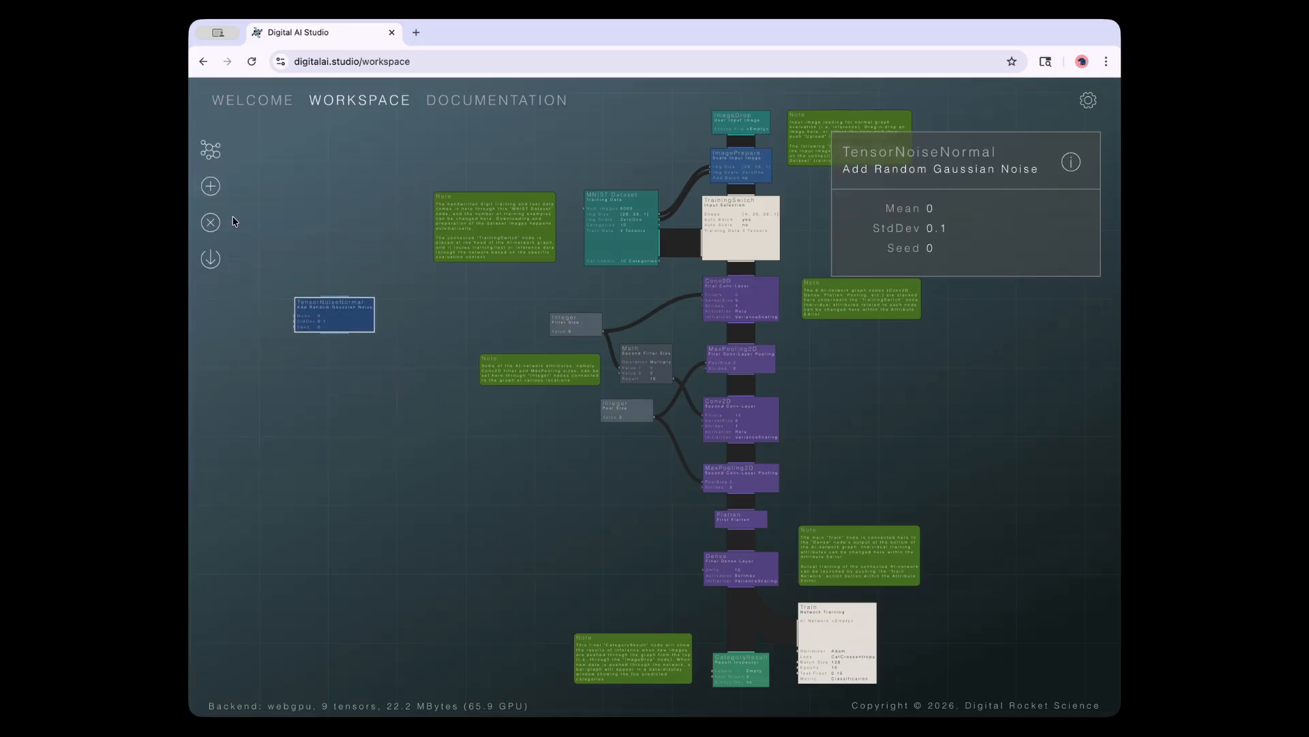
click(210, 187)
click(279, 400)
drag(349, 387, 322, 240)
click(352, 373)
click(331, 233)
shift+click(335, 311)
click(340, 176)
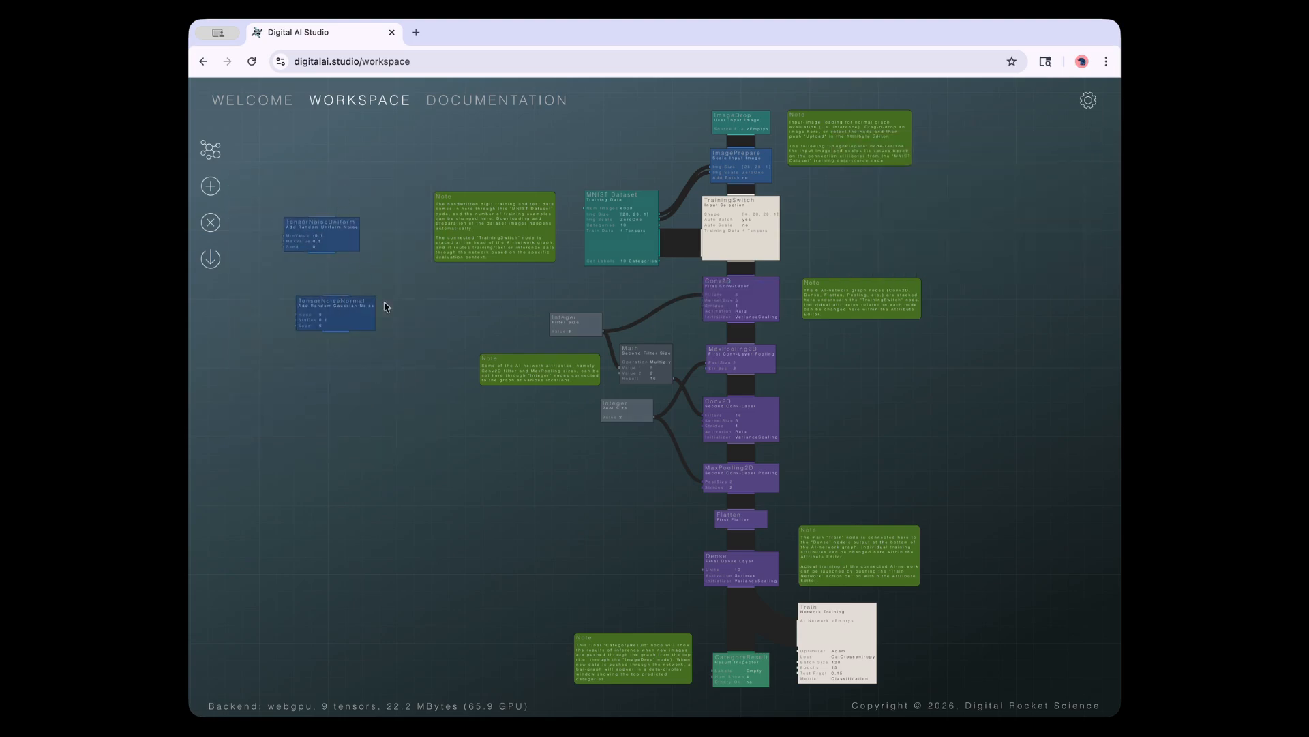
scroll(373, 264, up, 3)
drag(389, 326, 572, 421)
click(427, 374)
shift+click(436, 303)
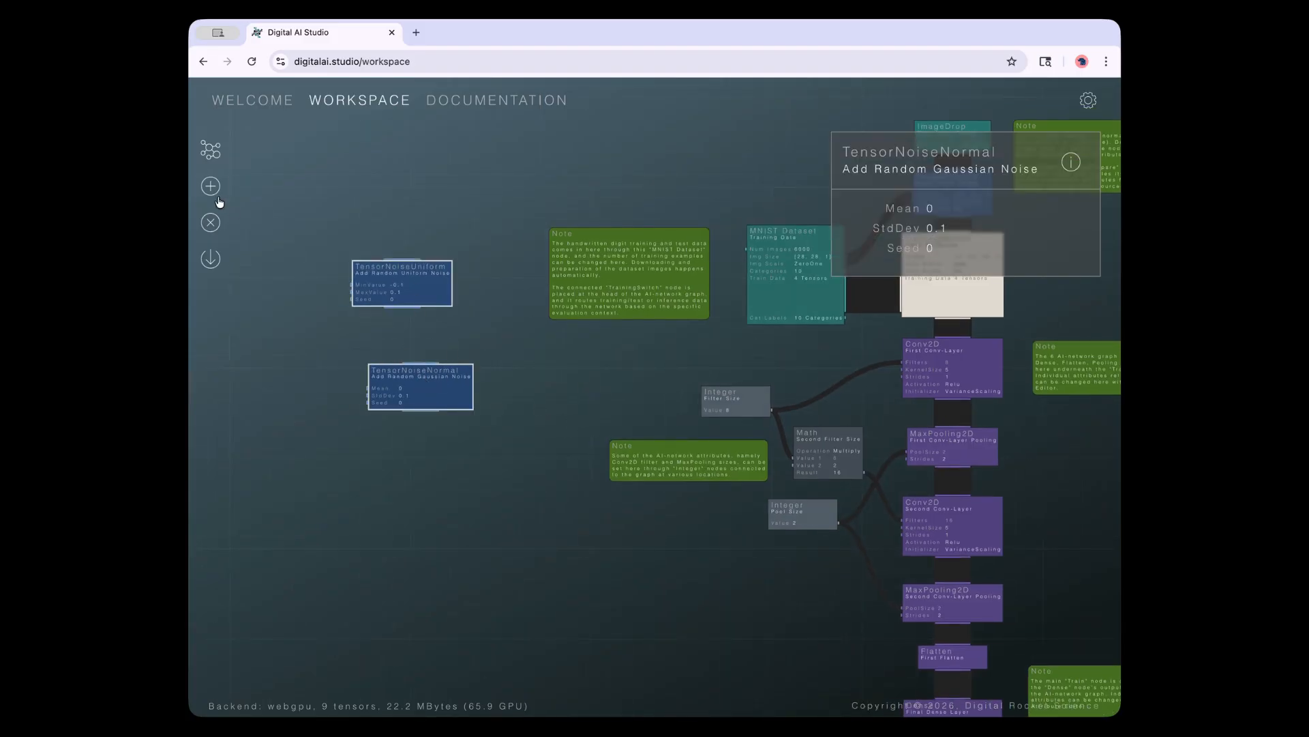
click(209, 225)
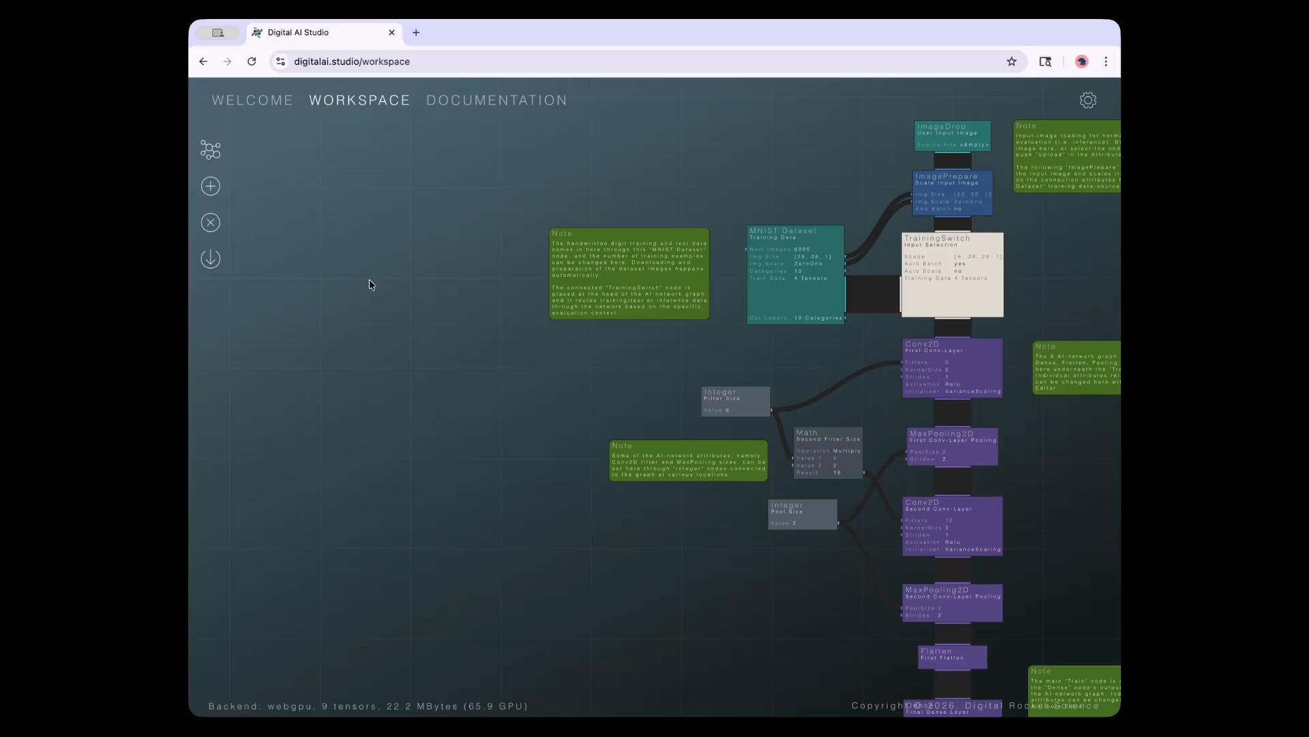
click(210, 223)
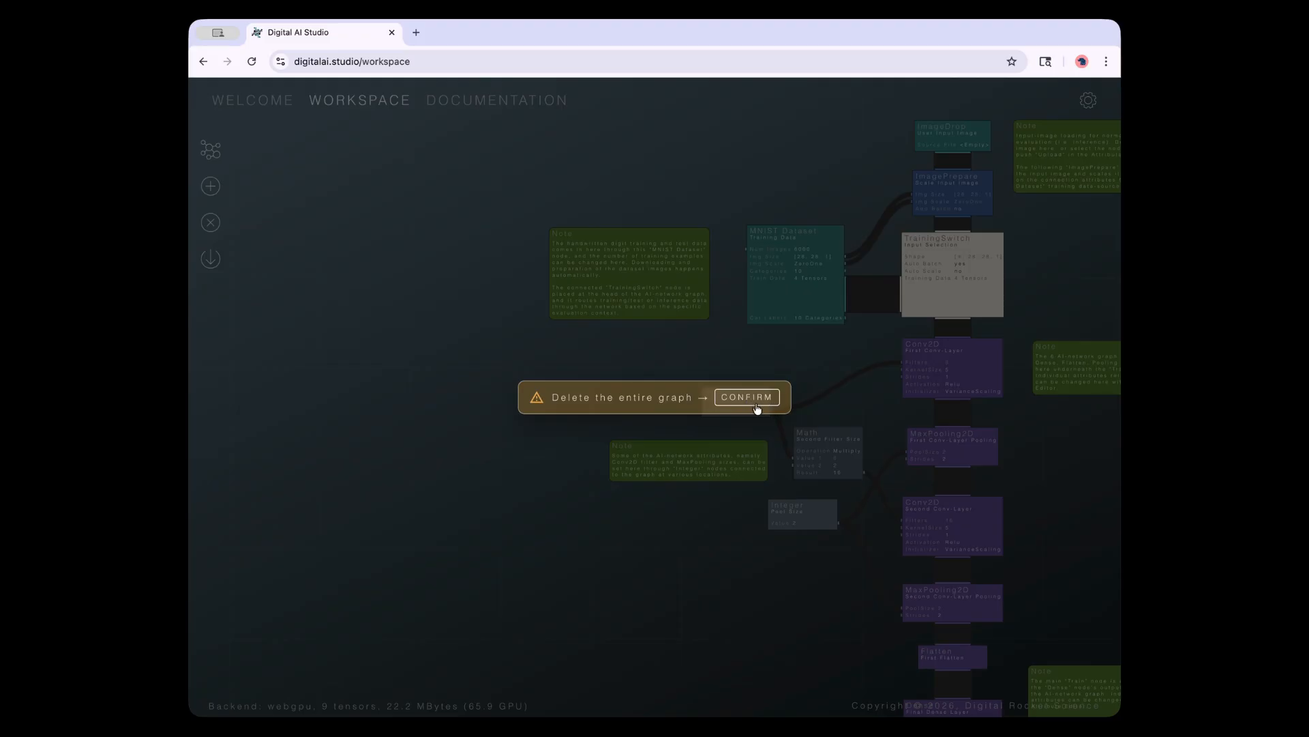
click(648, 562)
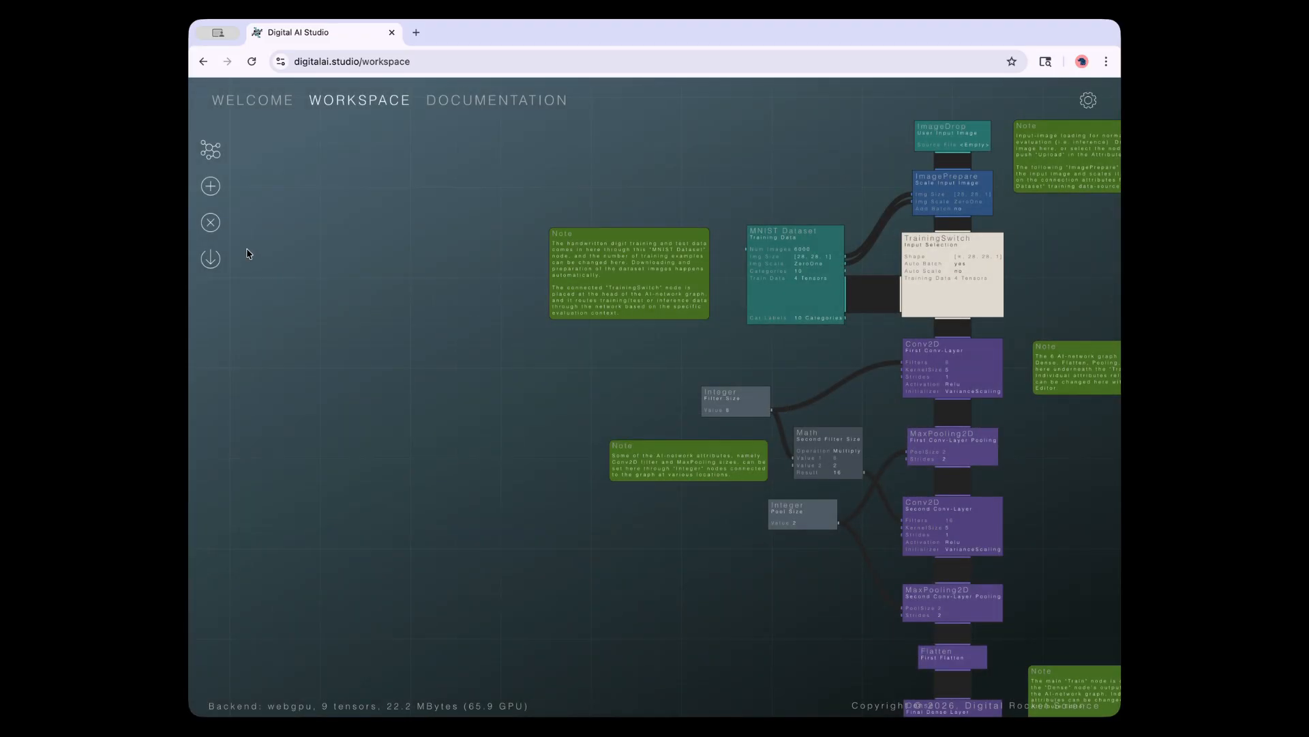
drag(394, 351, 257, 317)
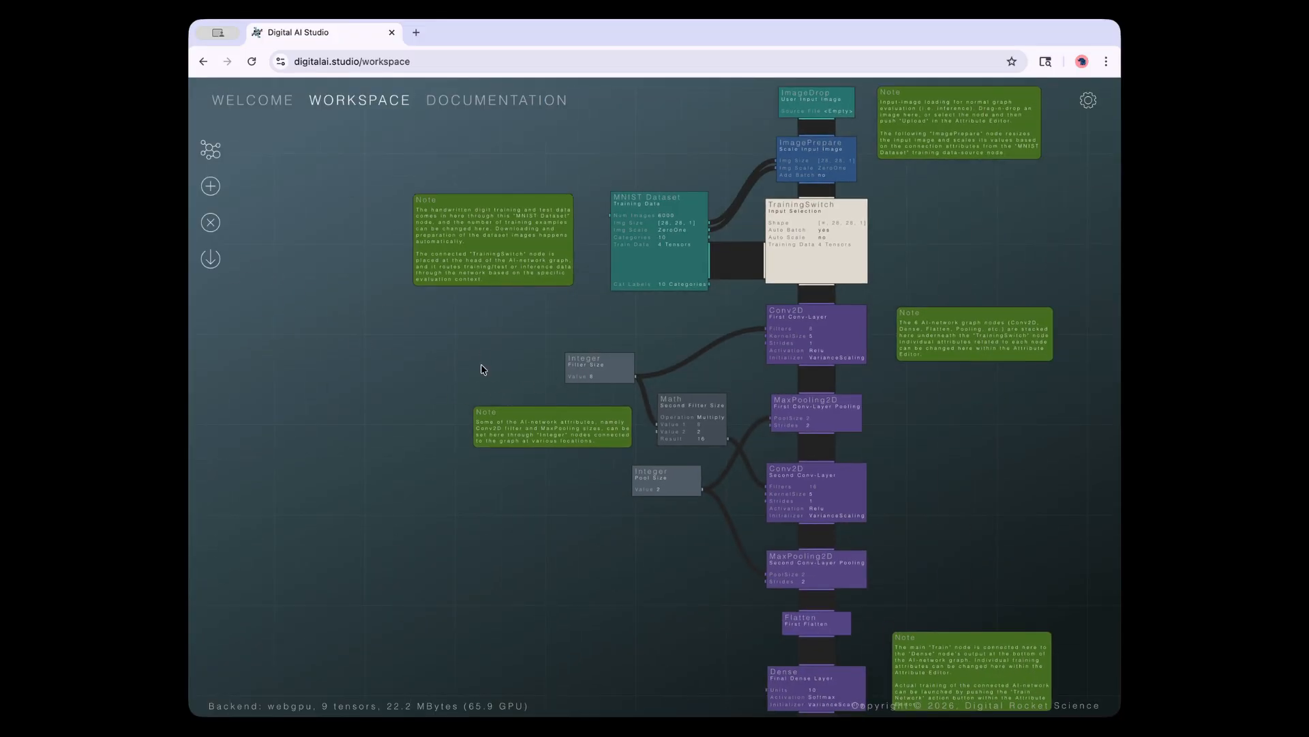
scroll(458, 431, down, 2)
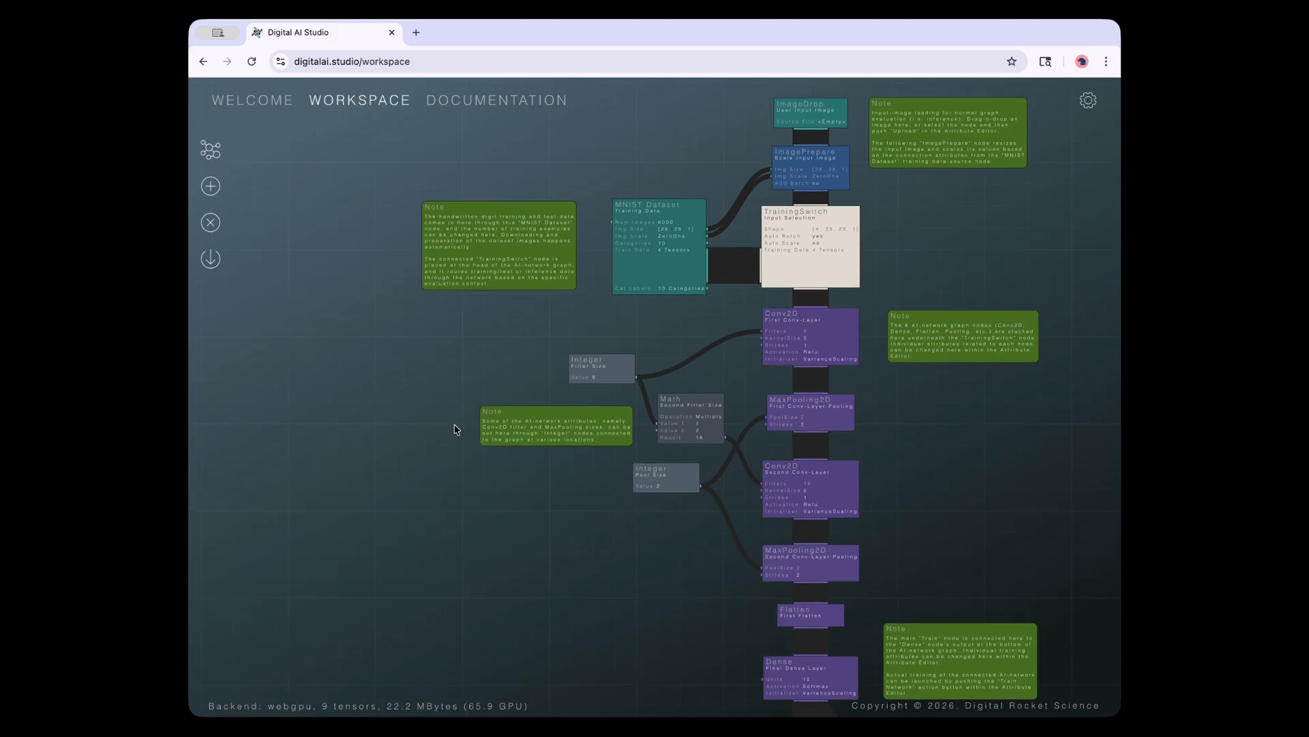
In the model save dialog, enter name 'Some Model' and description 'Some optional description'
click(212, 268)
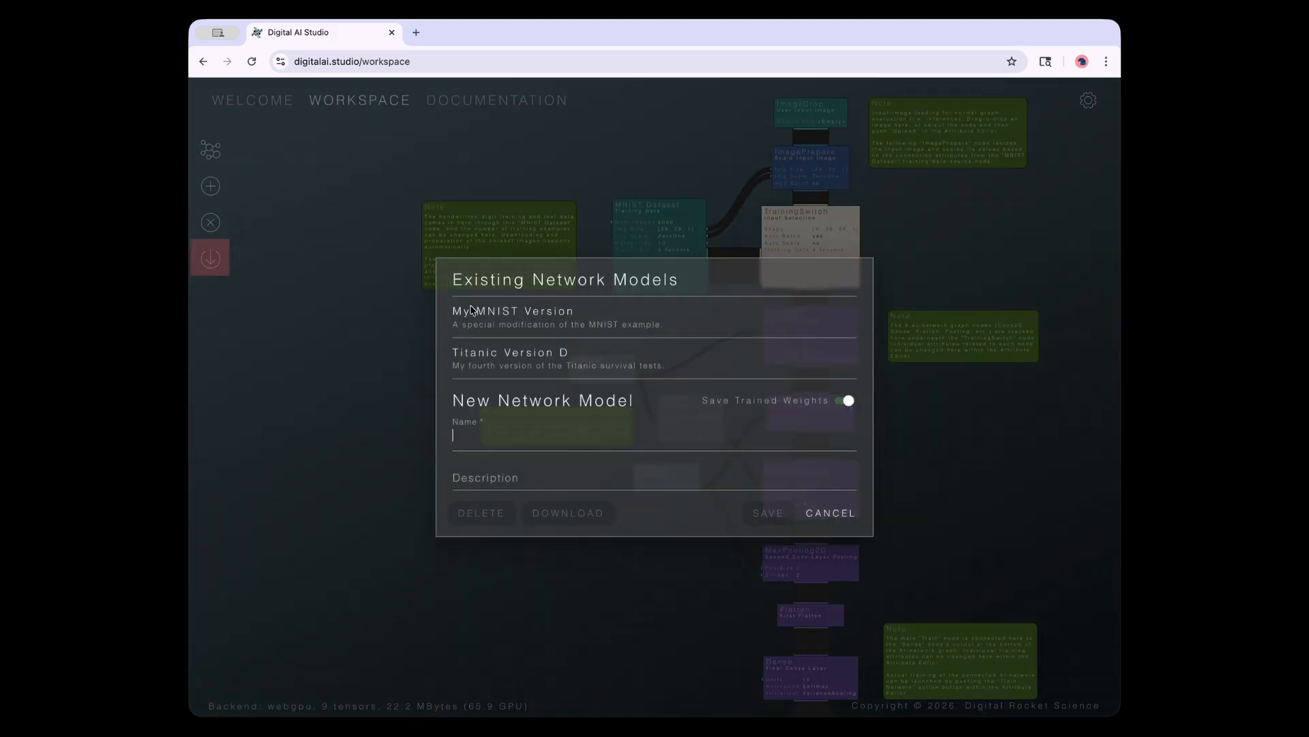
click(519, 444)
text(Some)
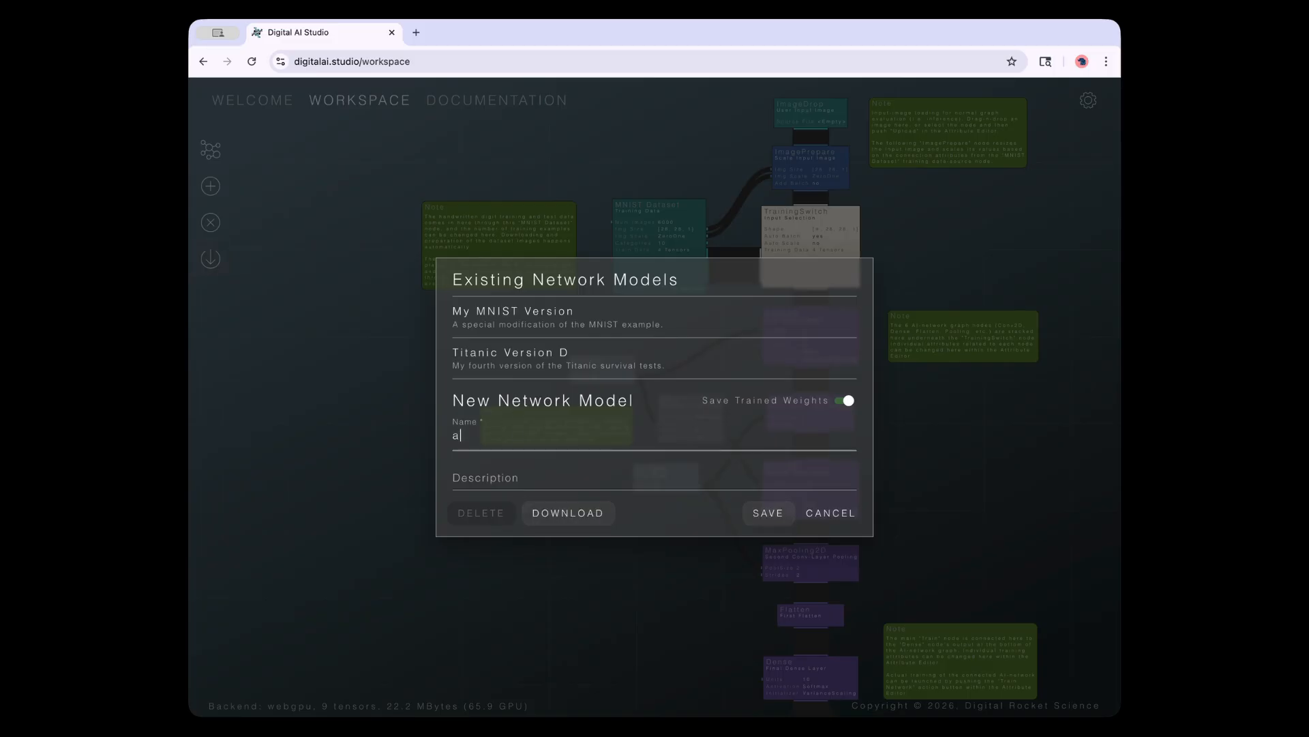
text( Model)
key(Tab)
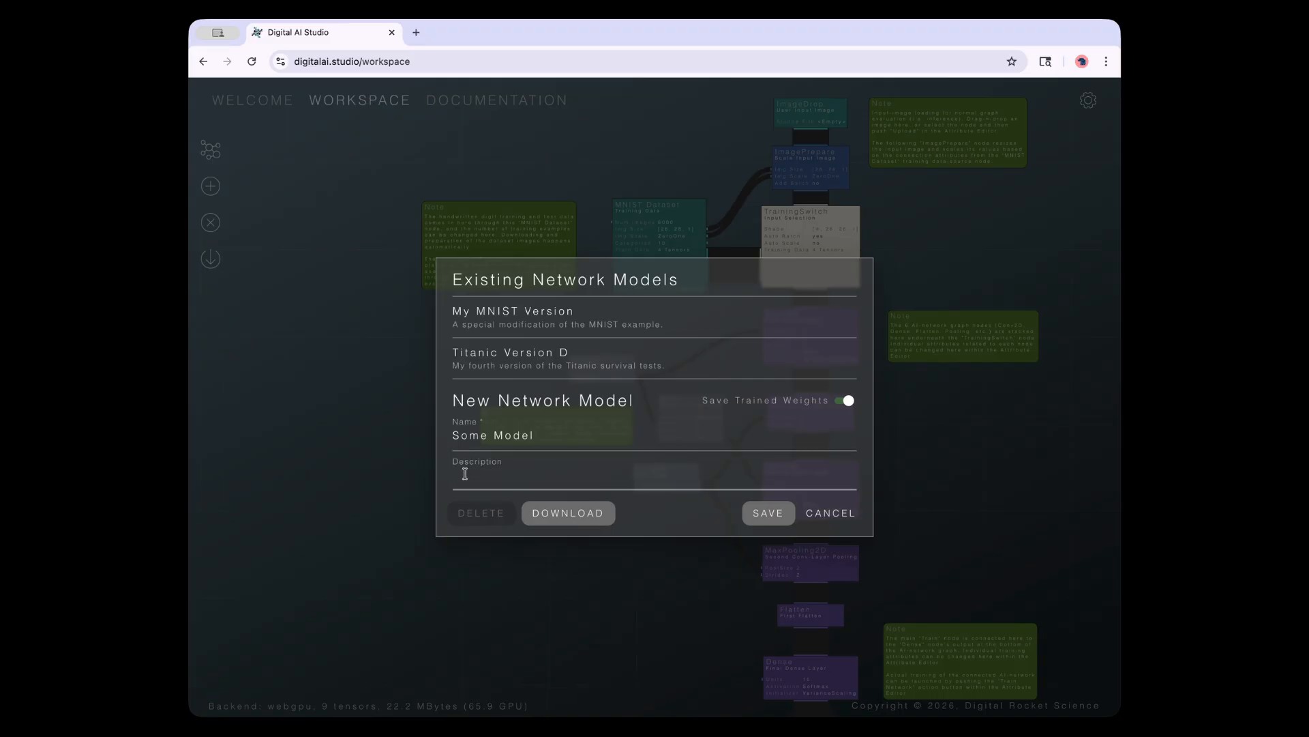
text(Some optional description.)
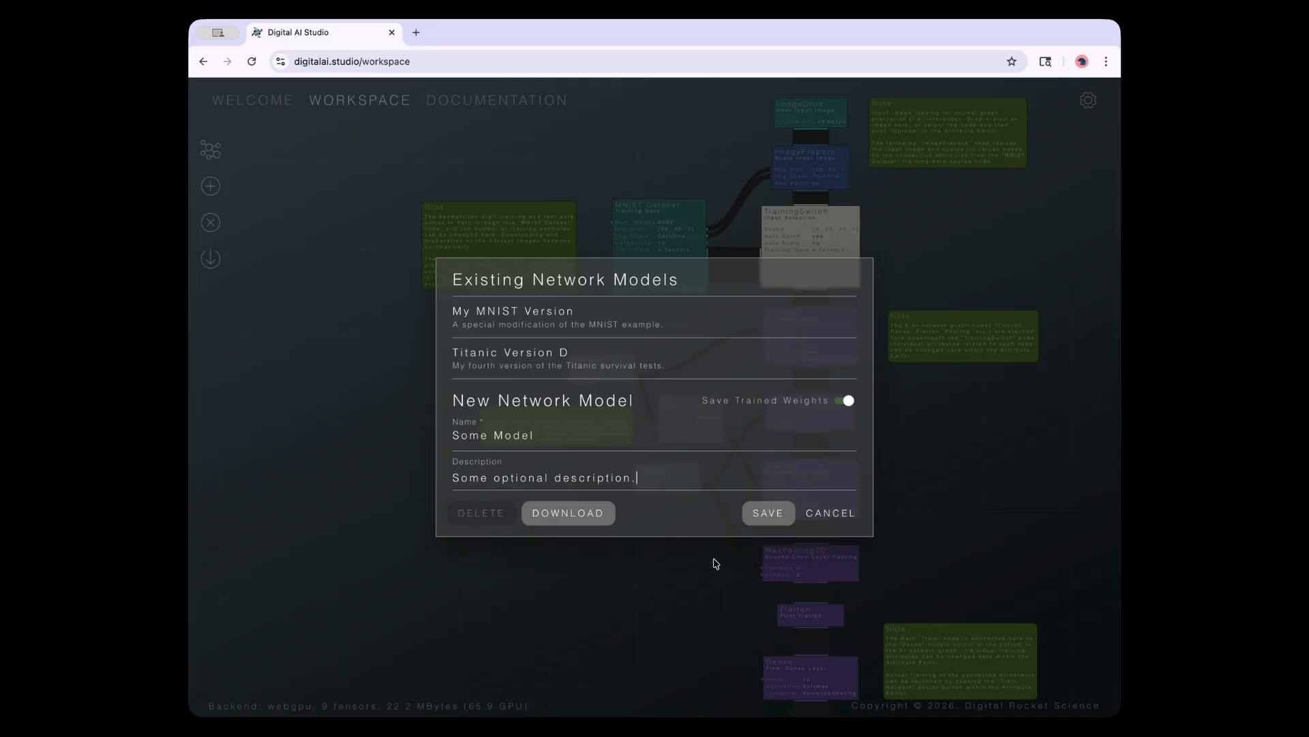
click(599, 514)
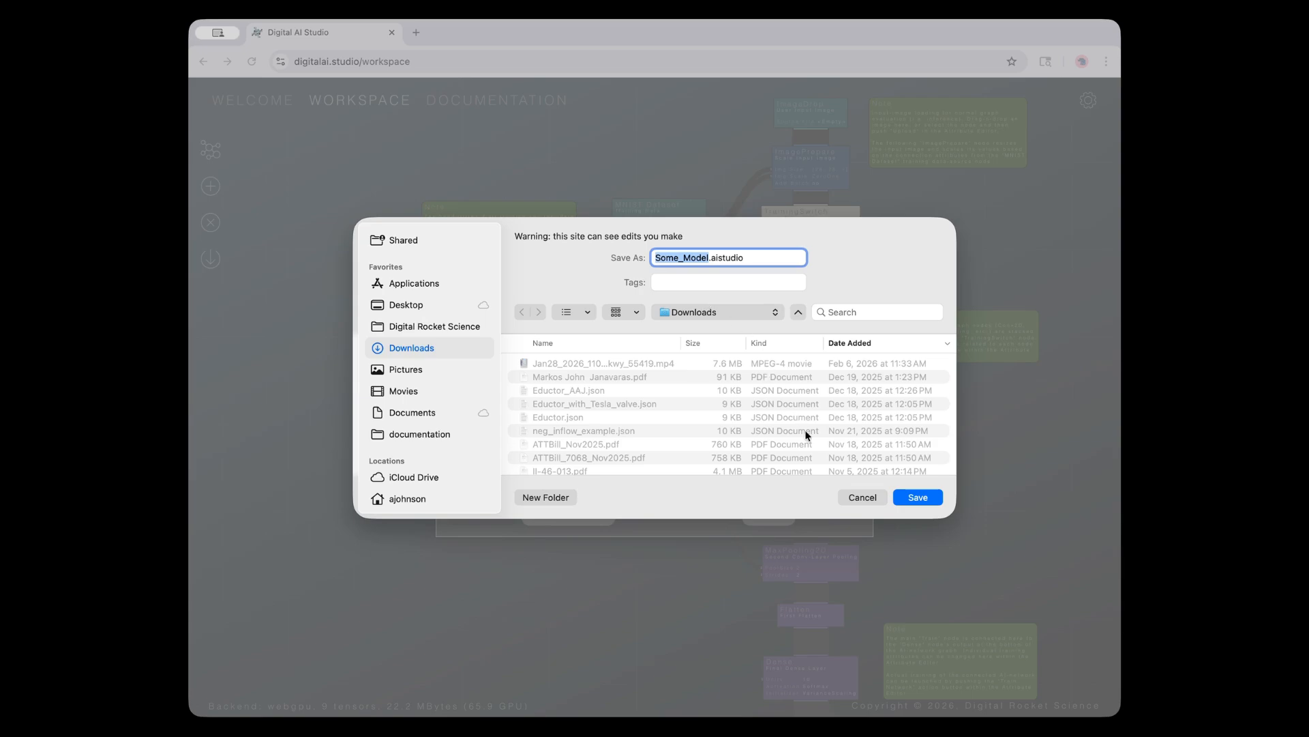
click(861, 497)
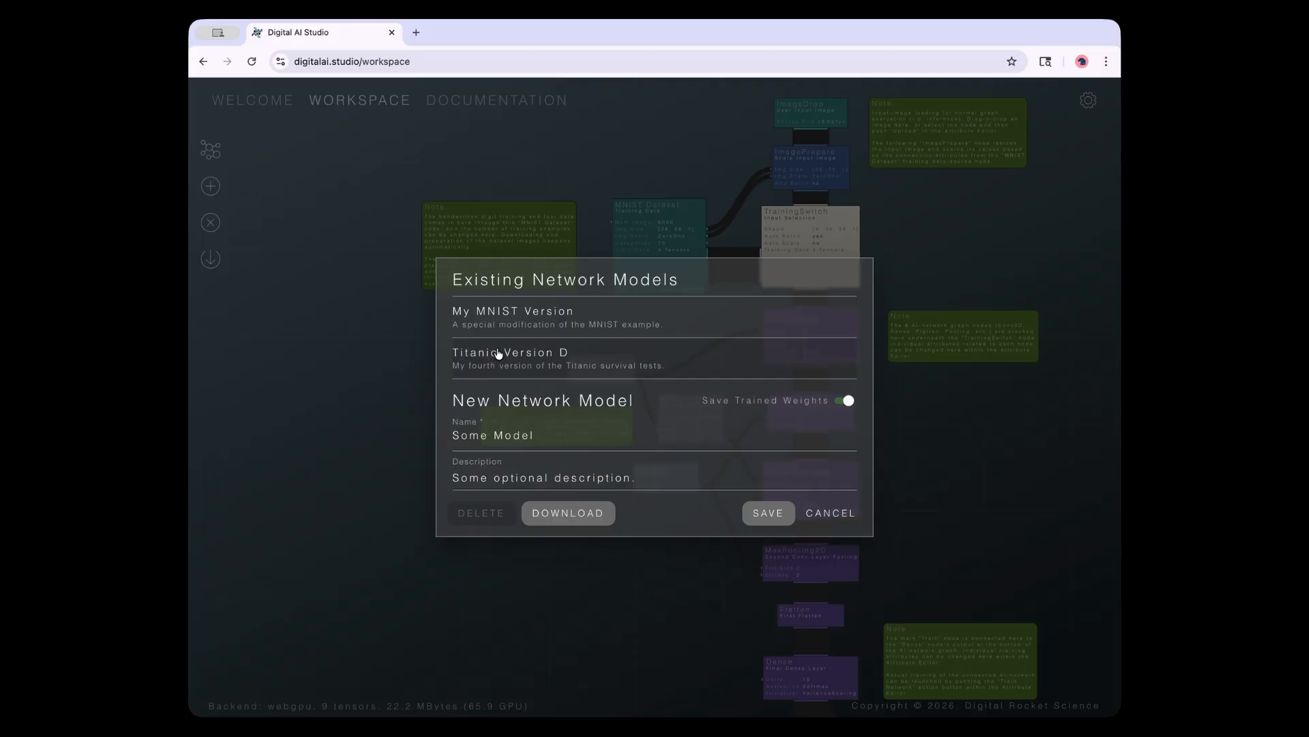
click(496, 324)
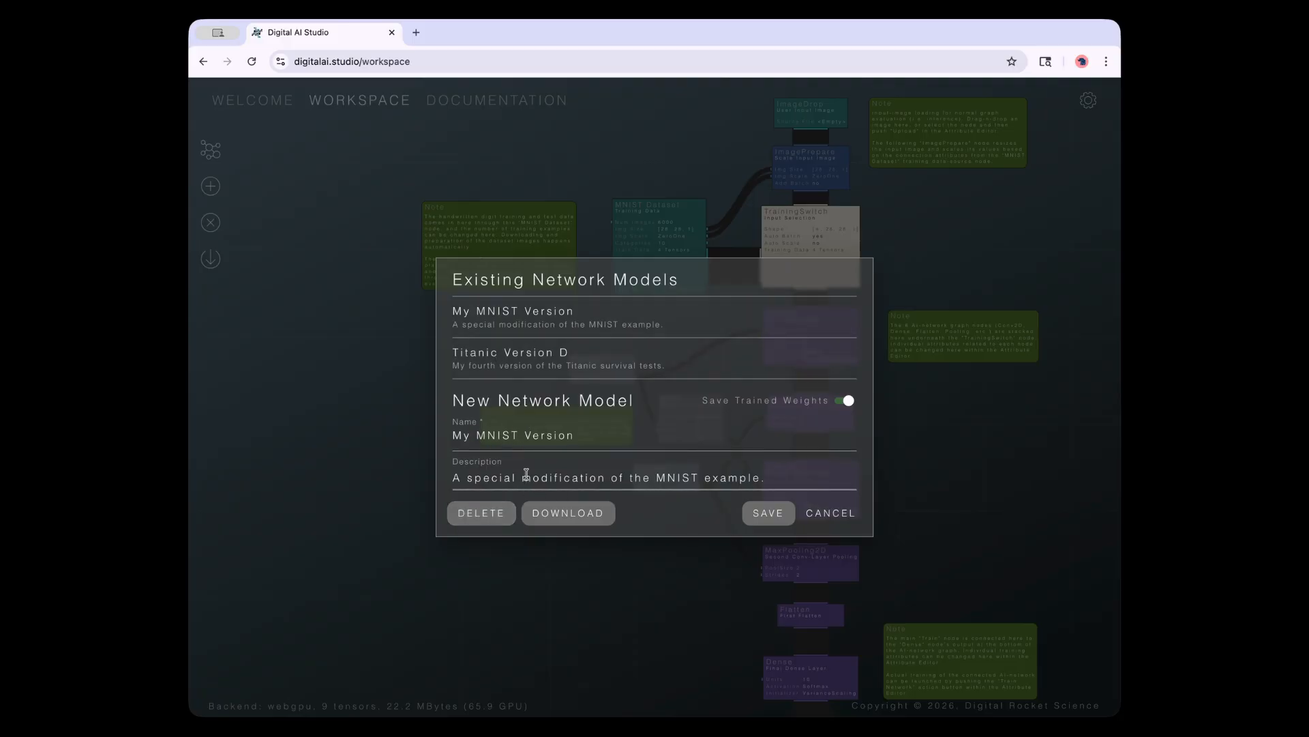
click(839, 517)
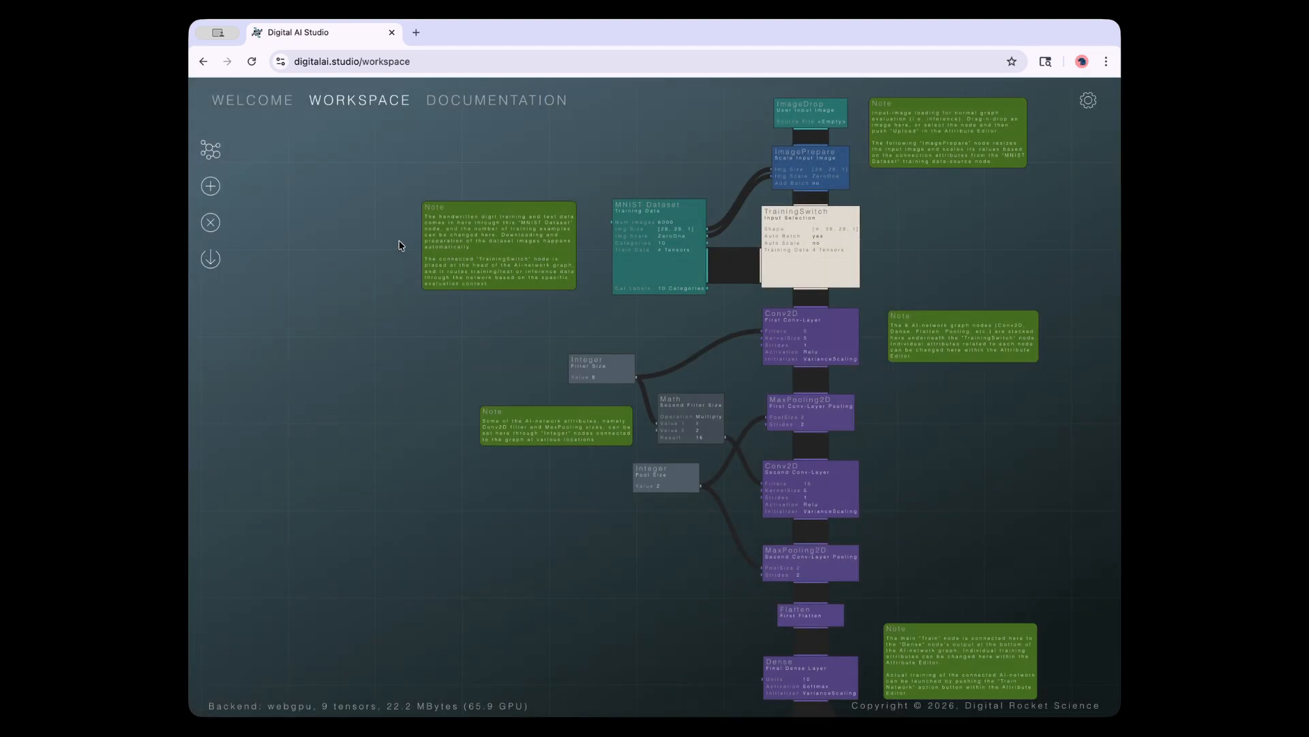
click(210, 154)
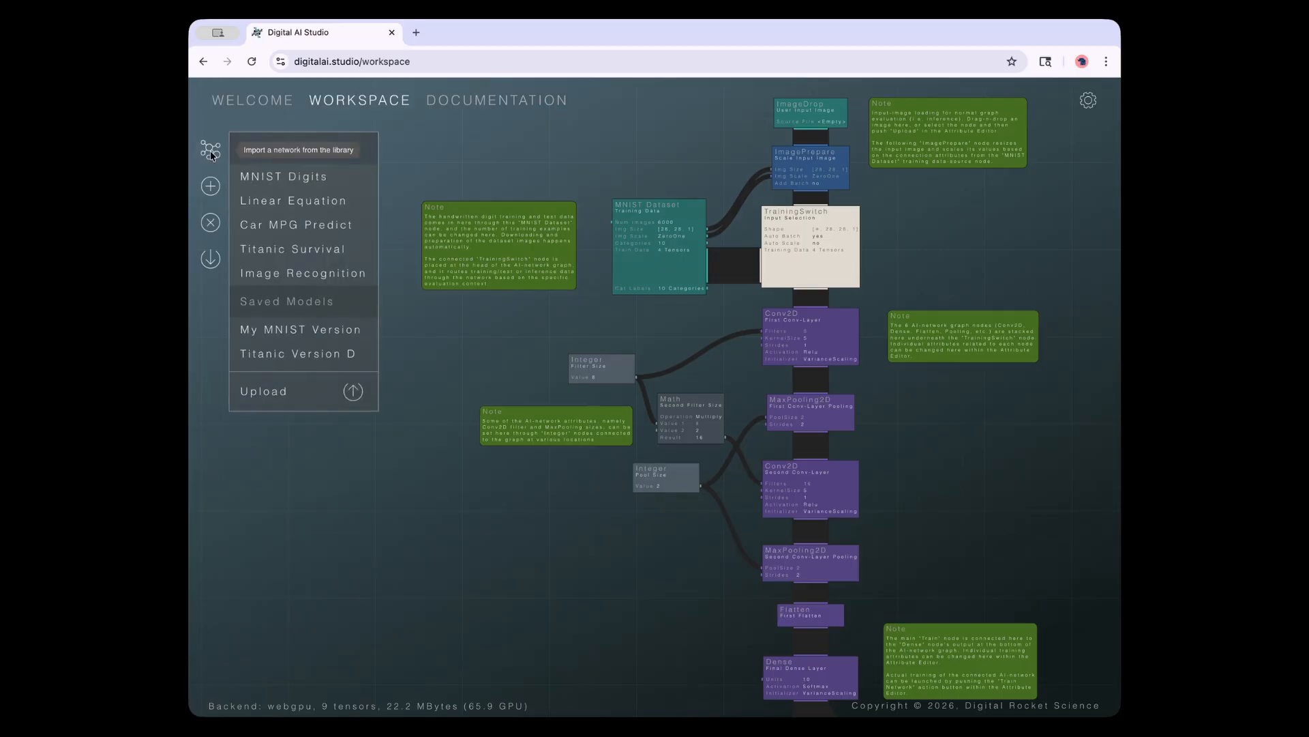
click(271, 391)
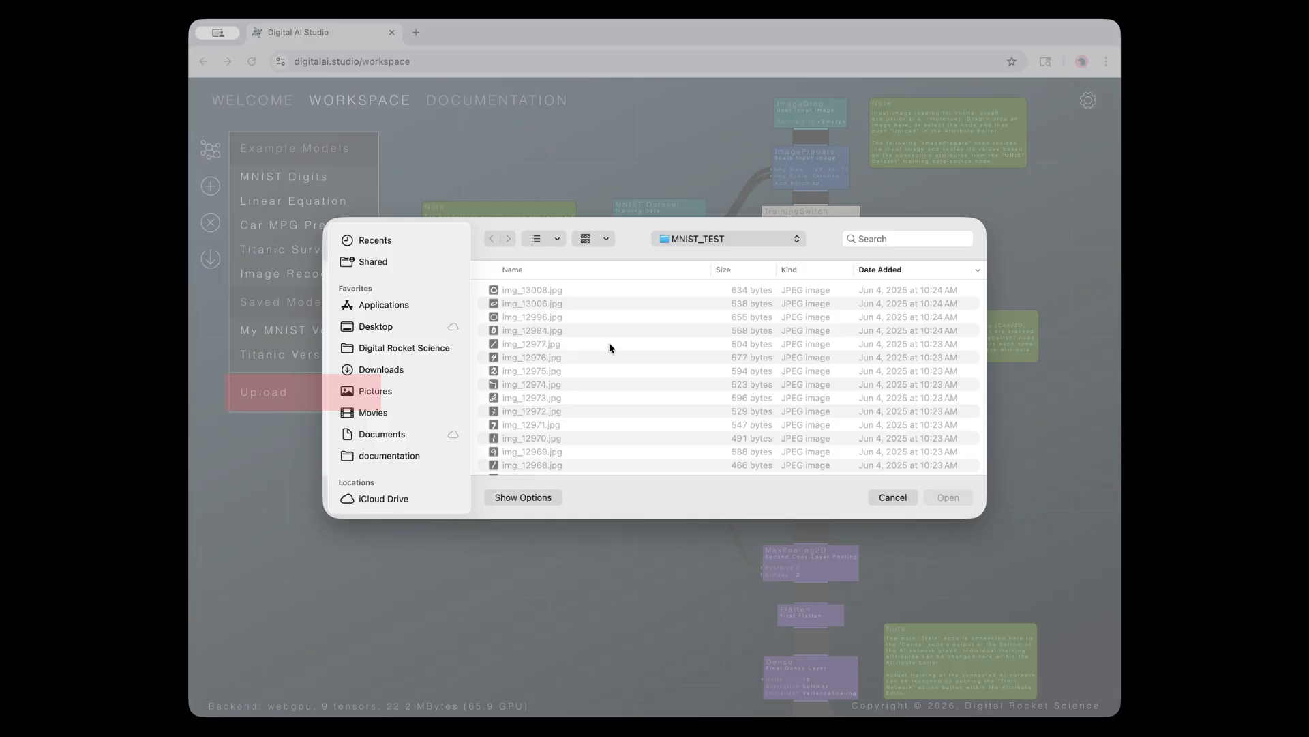
click(888, 497)
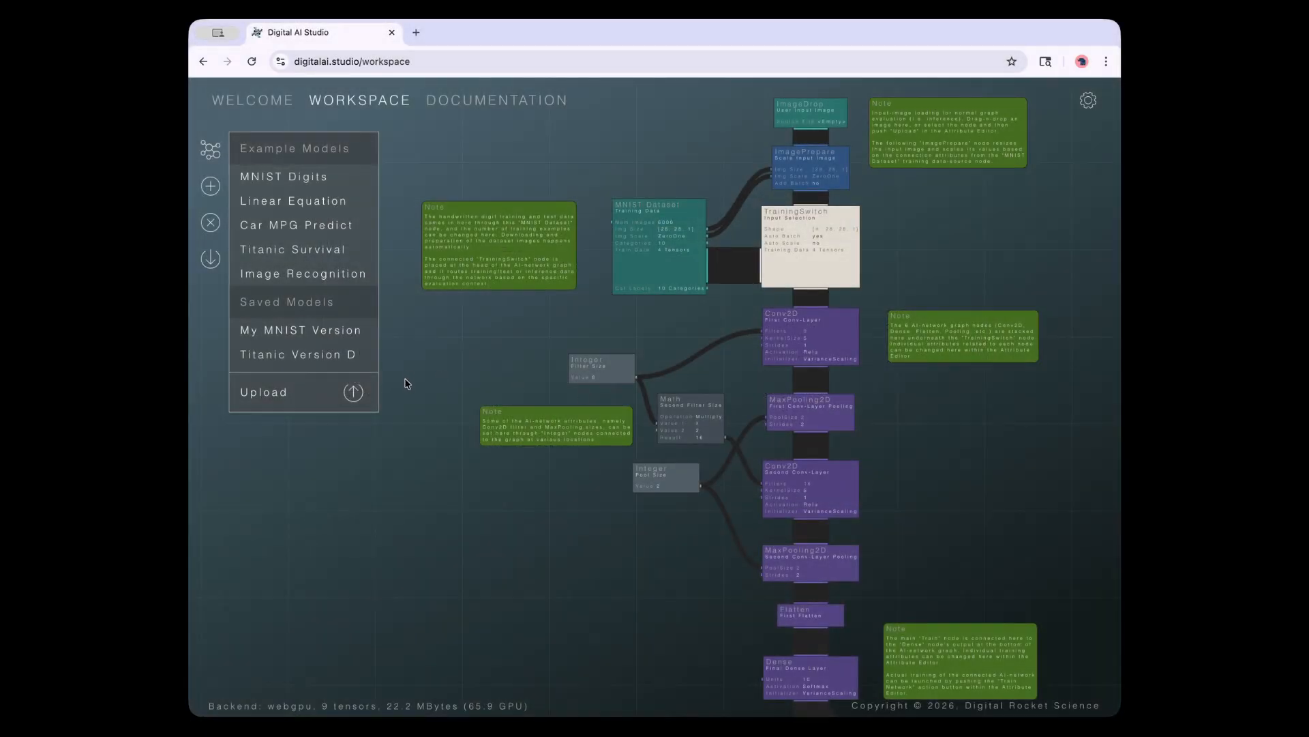
click(405, 384)
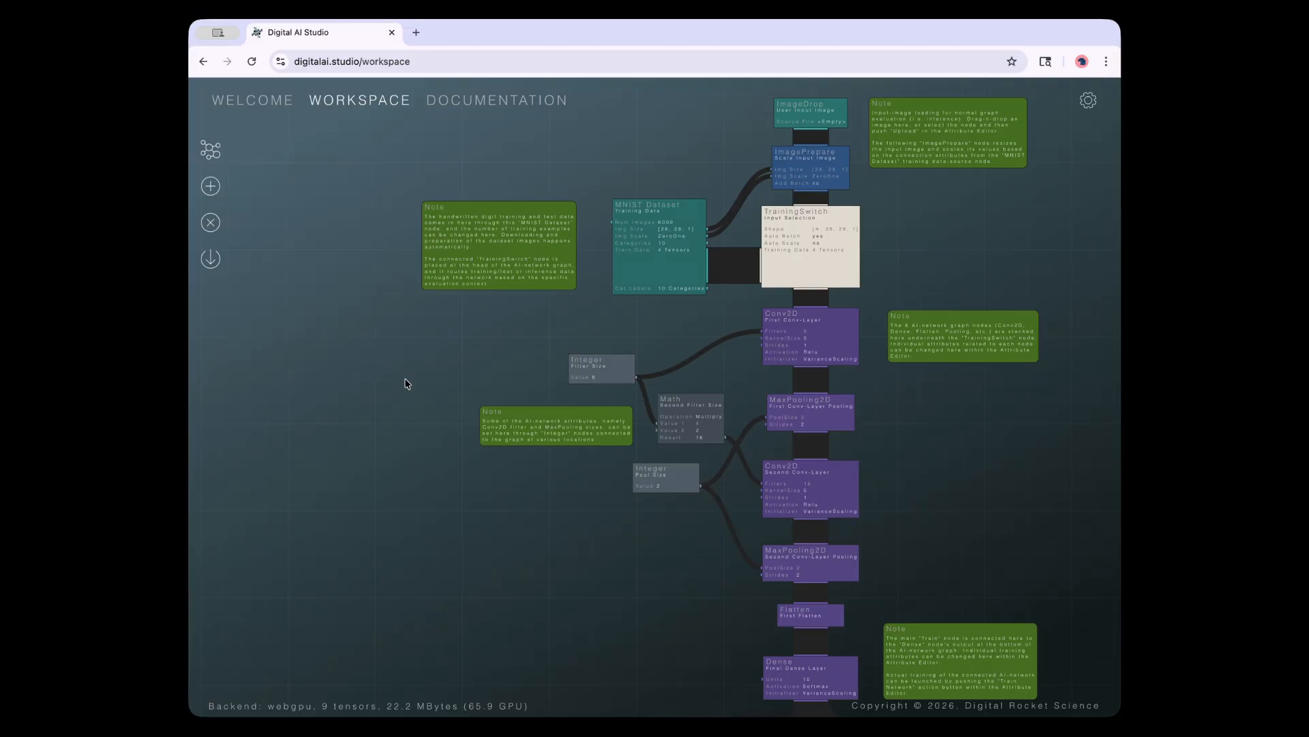
drag(438, 366, 357, 412)
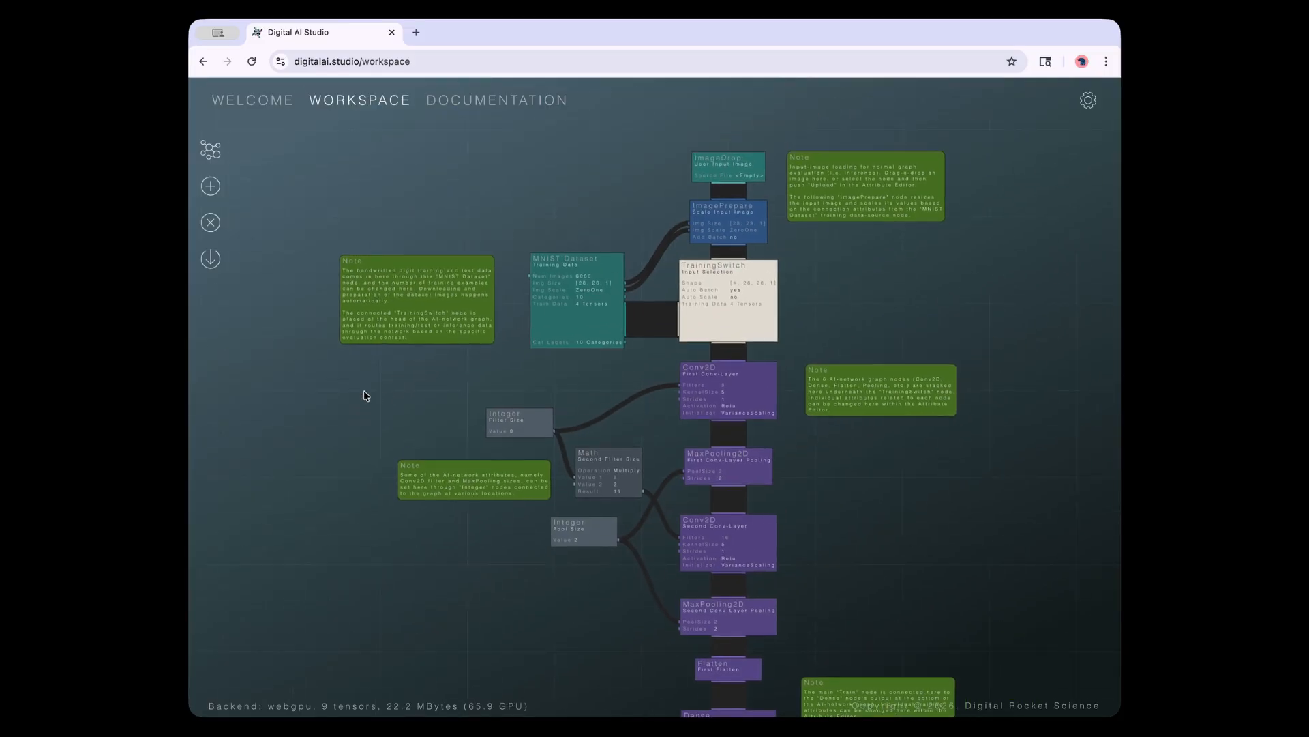
Read the MNIST Dataset, Integer-nodes, Train, network-layers and handwritten-digit notes
click(406, 290)
click(428, 466)
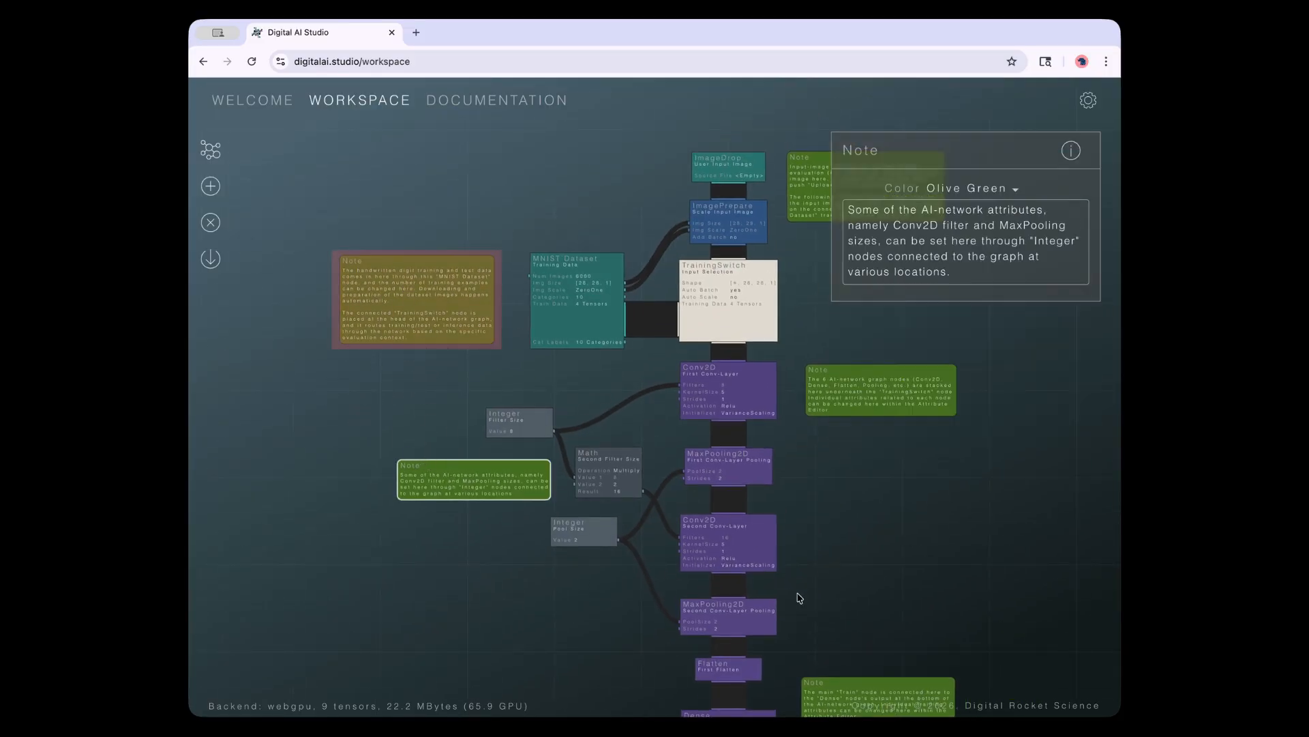
click(838, 680)
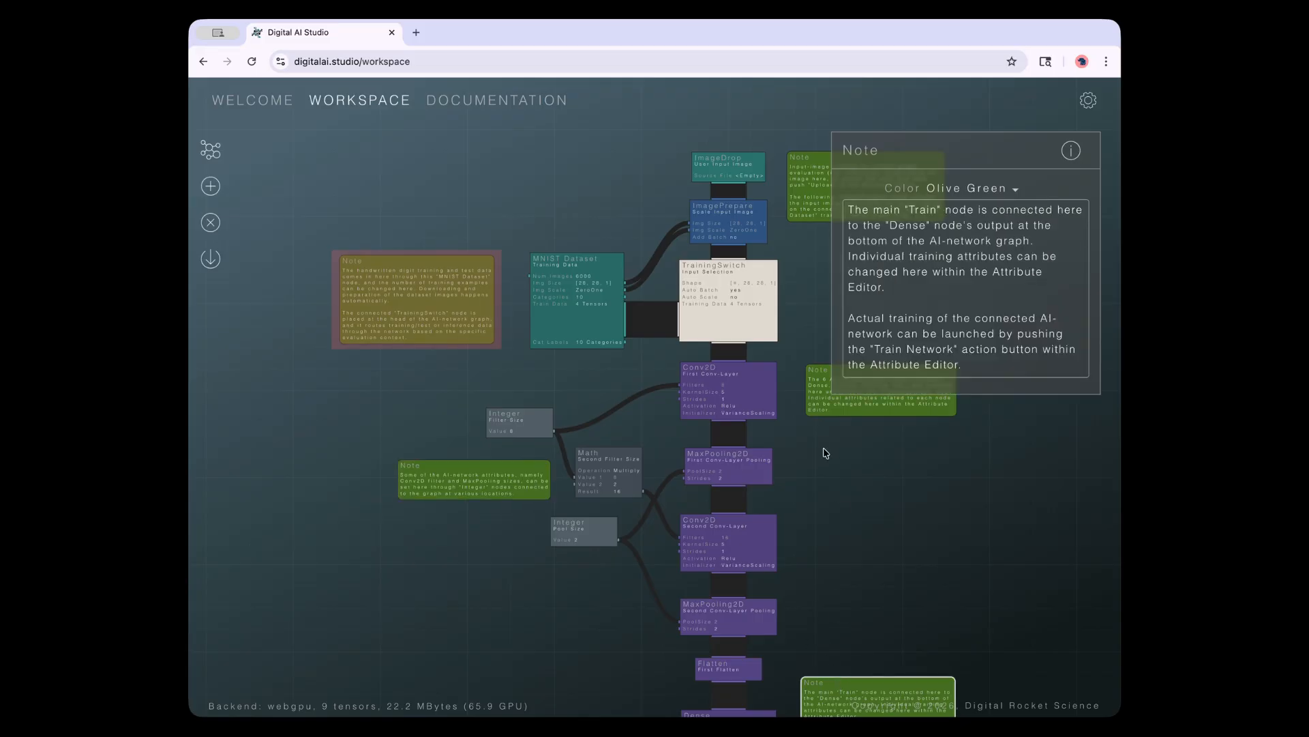
click(814, 402)
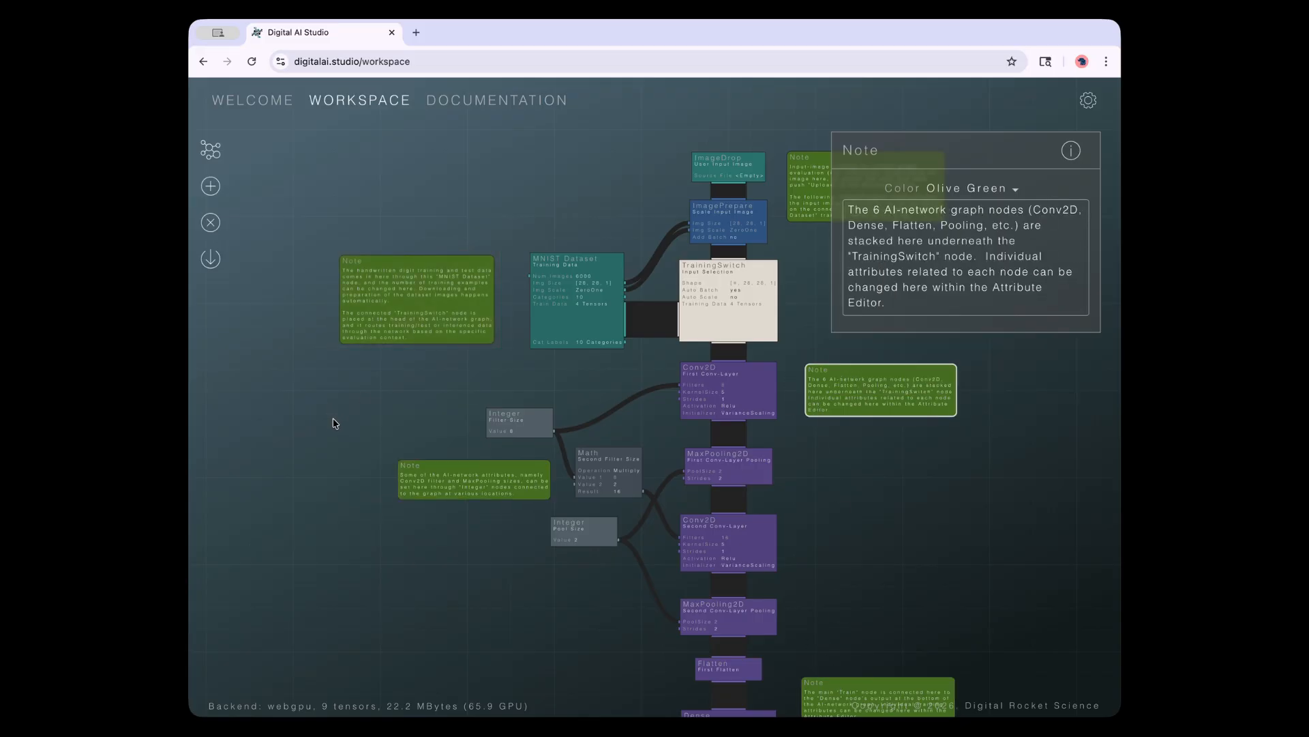
click(365, 320)
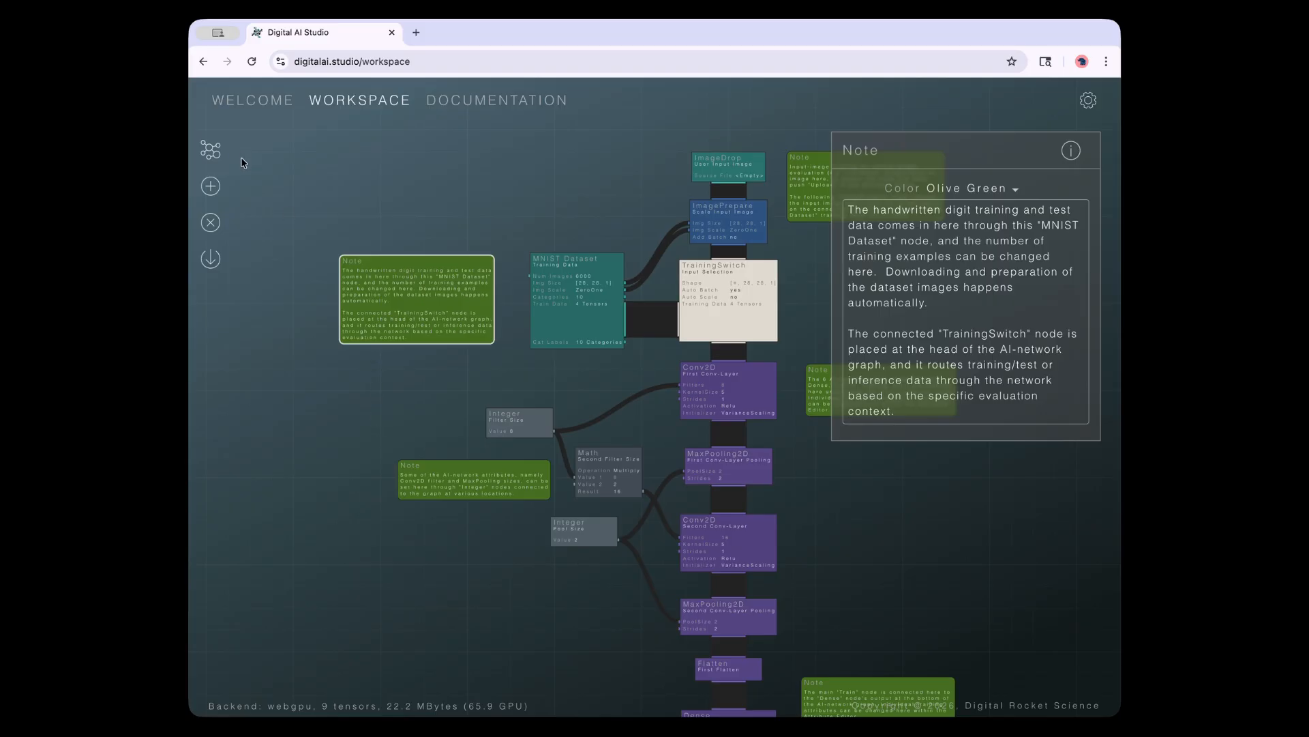
Add an empty Note from the Annotation group, then delete it
click(211, 186)
click(245, 308)
click(268, 213)
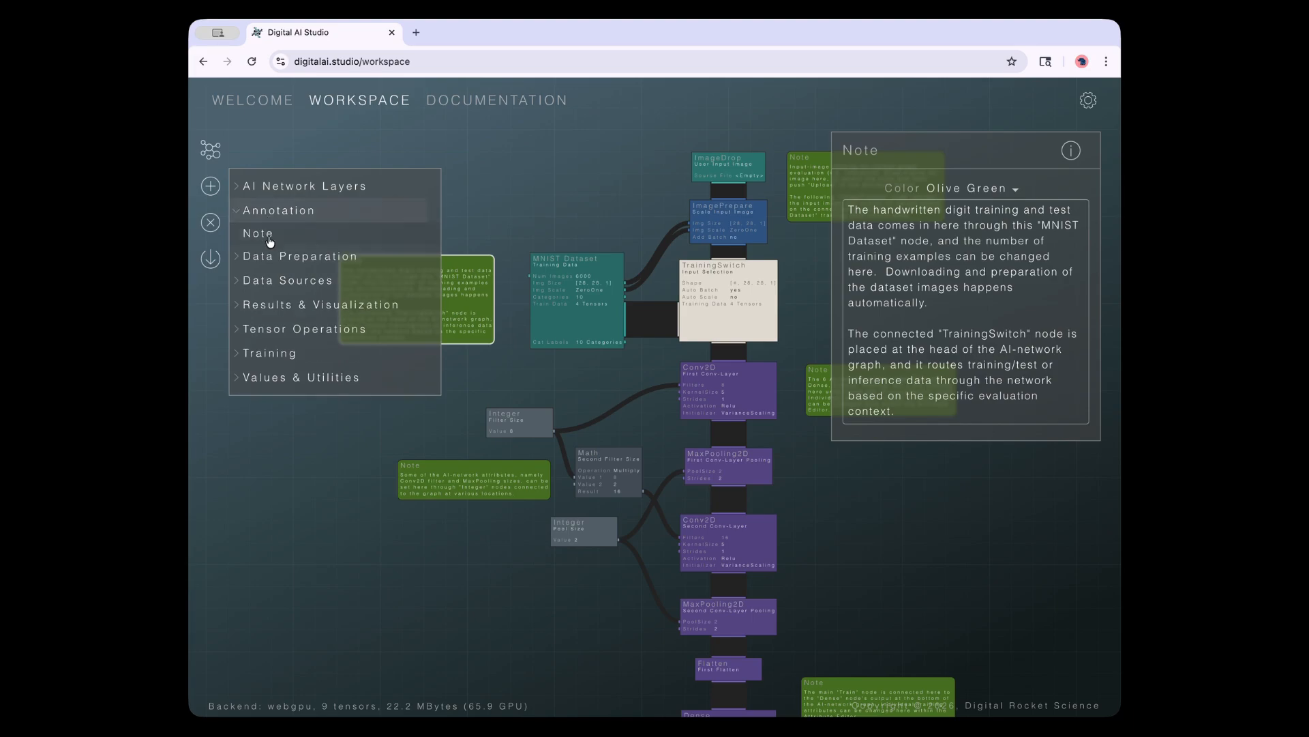
drag(266, 236, 363, 191)
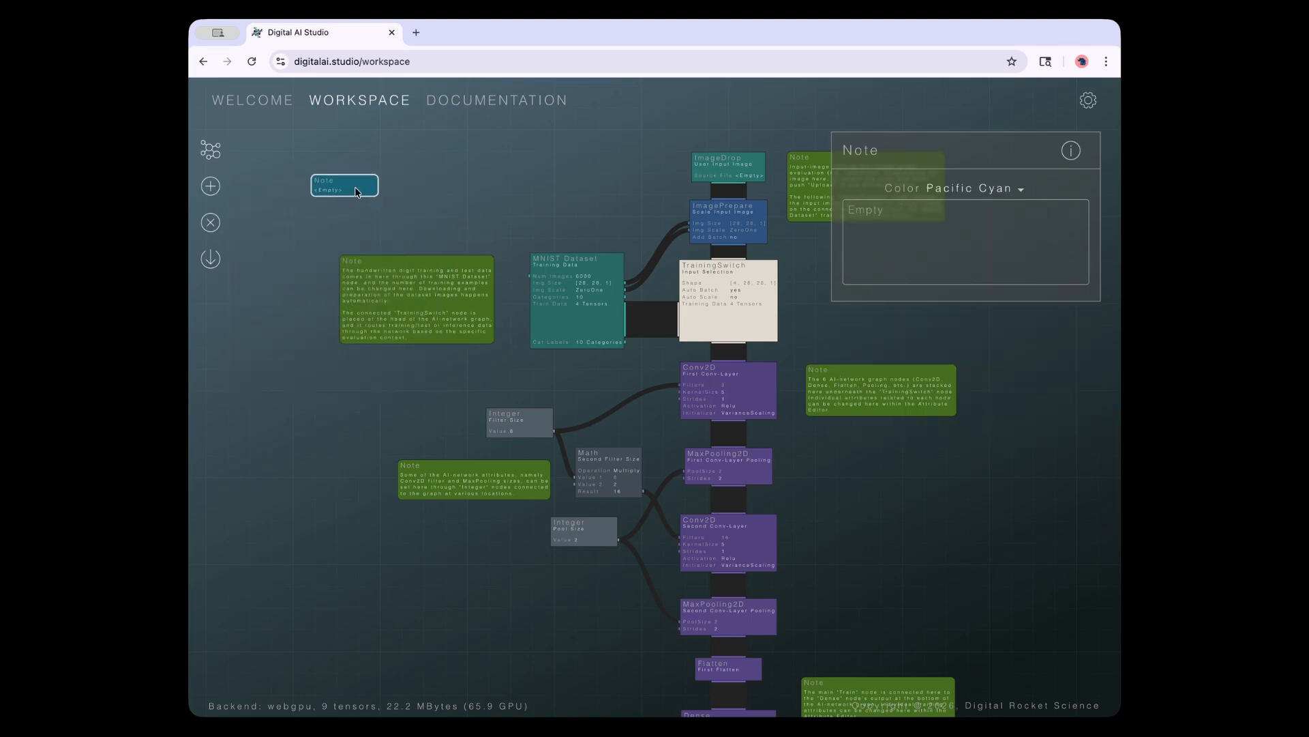
key(Delete)
Review the digit-data, network-layers, Integer-attributes, MNIST Dataset and ImageDrop notes again
click(396, 274)
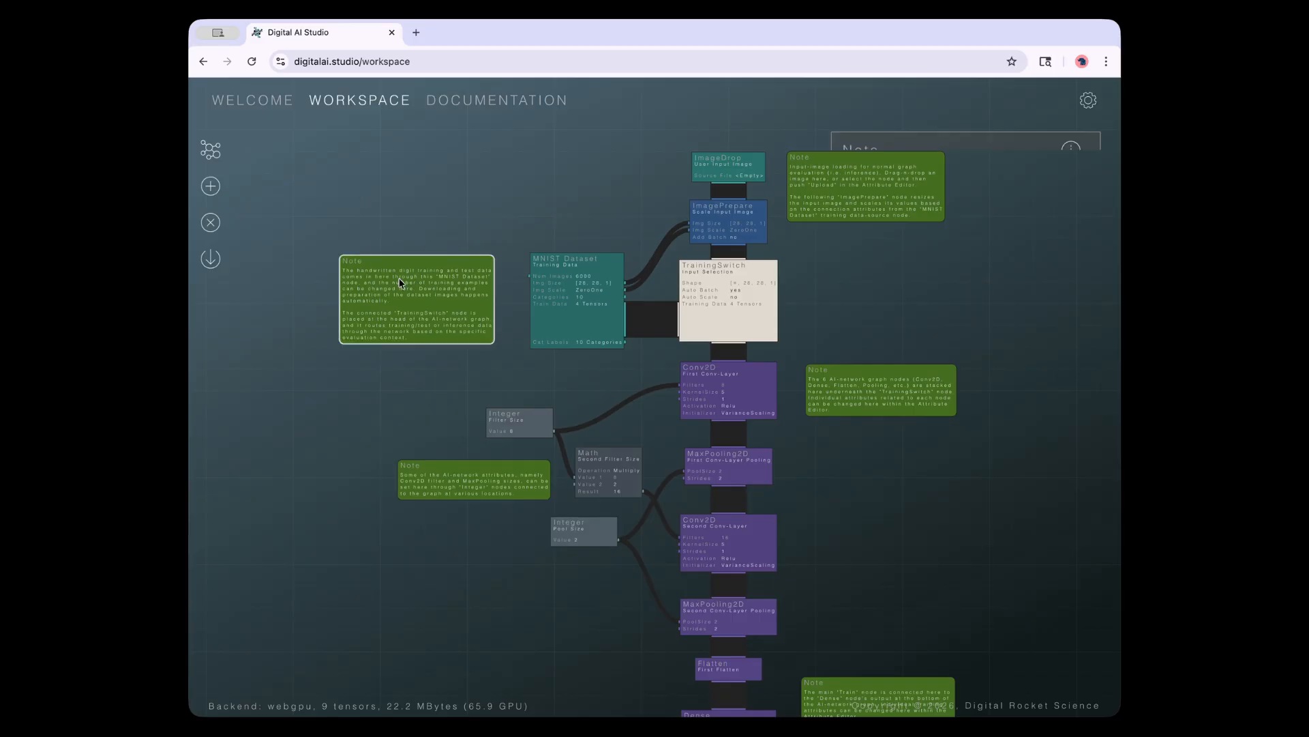
click(816, 373)
click(539, 495)
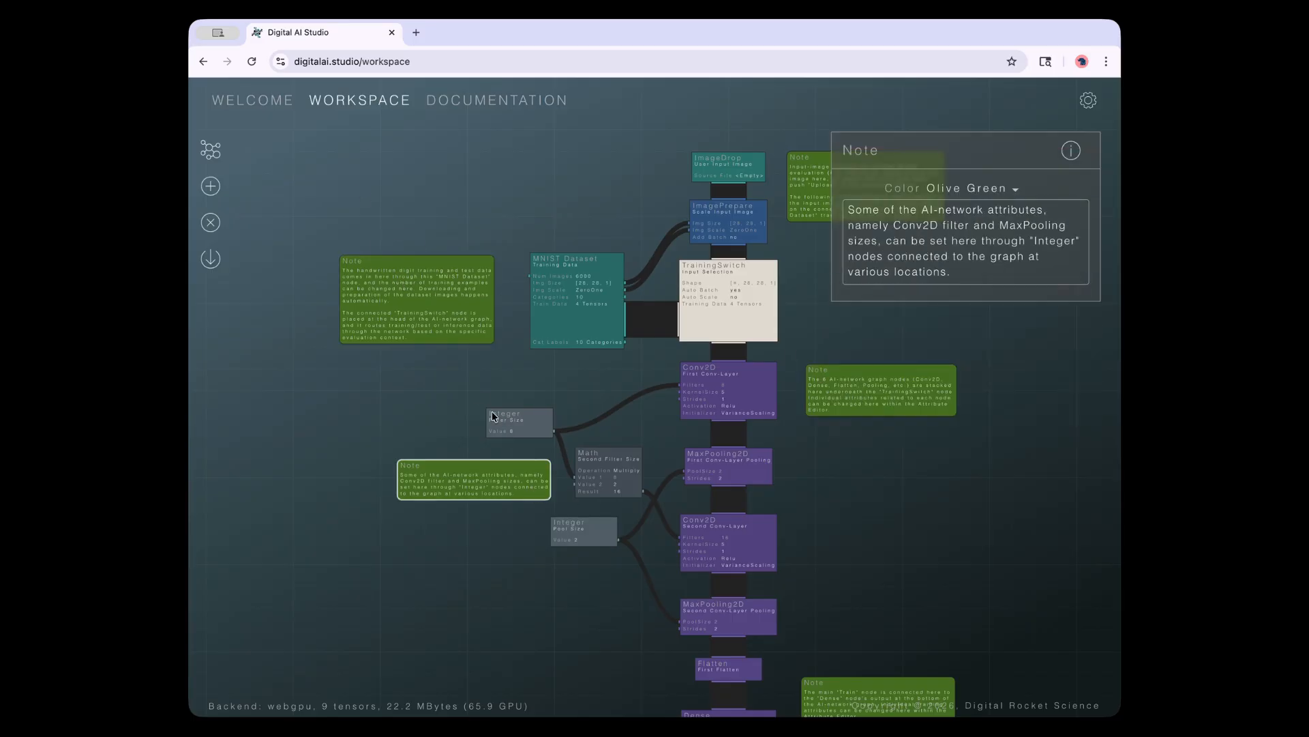
drag(453, 383, 375, 423)
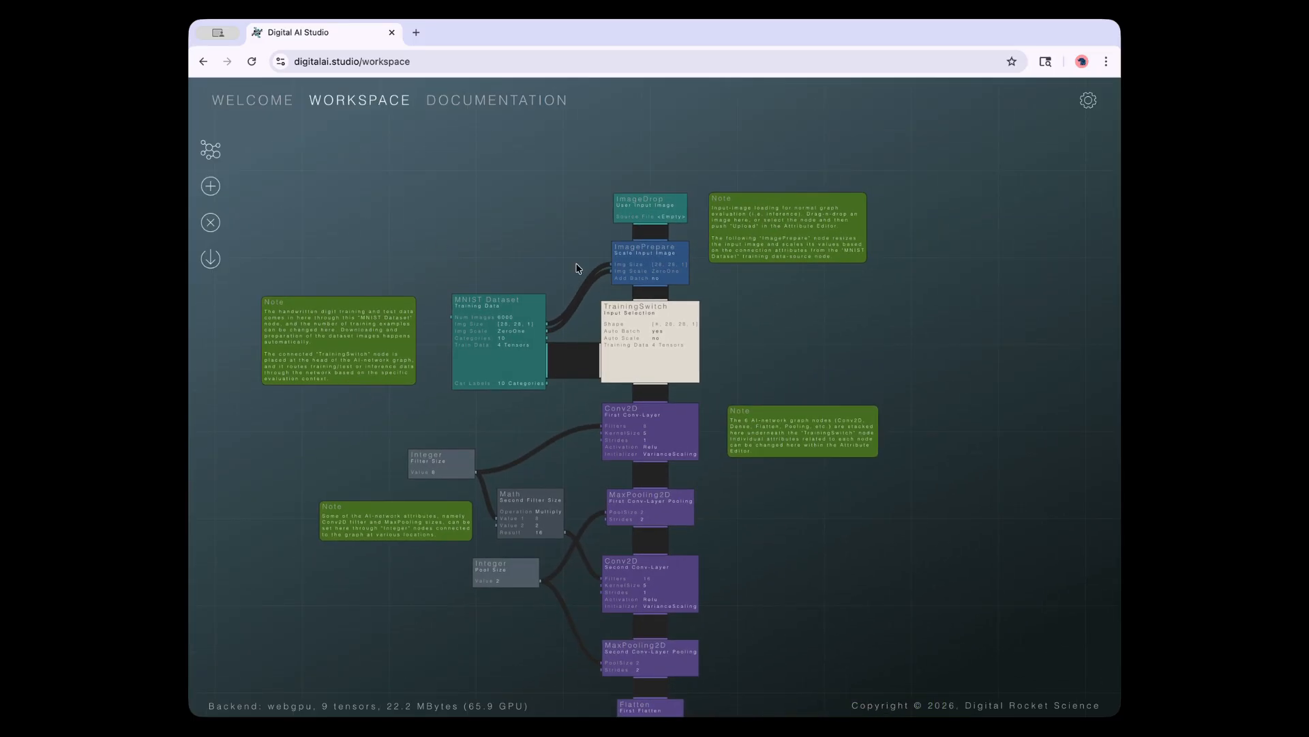
click(361, 343)
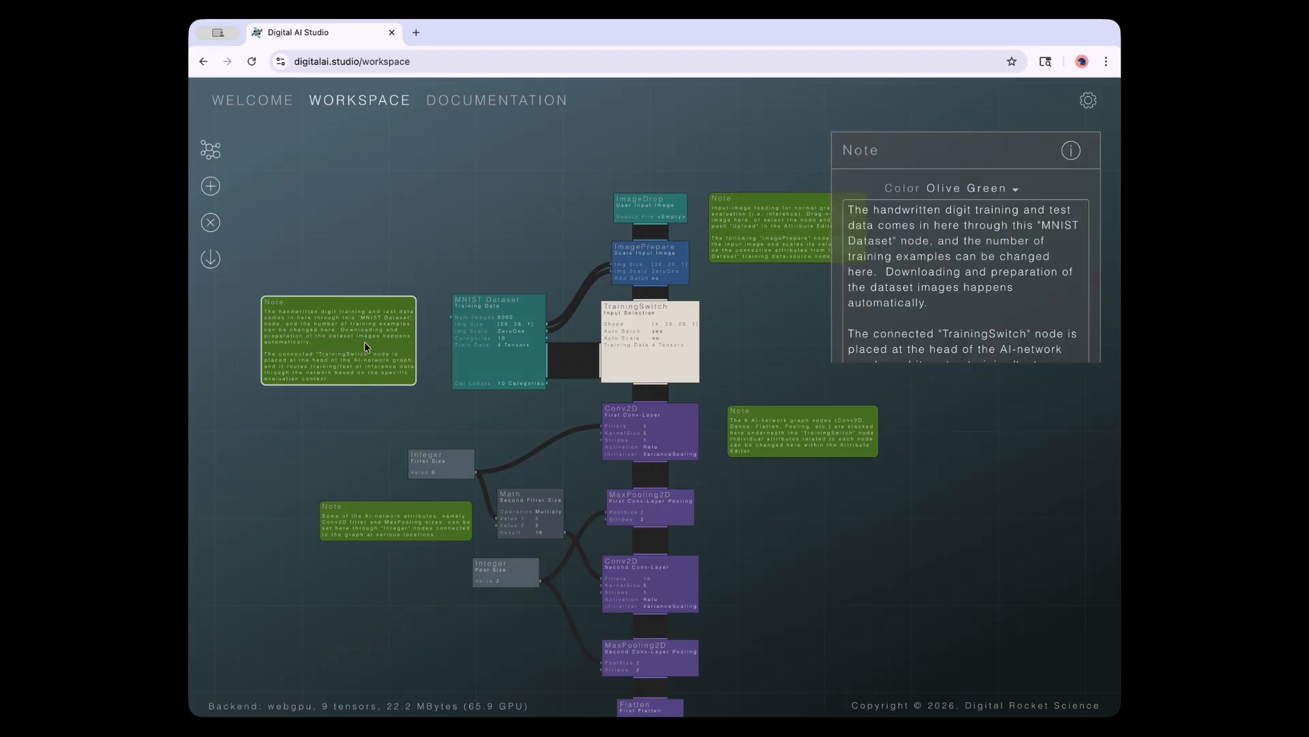
click(772, 246)
click(771, 434)
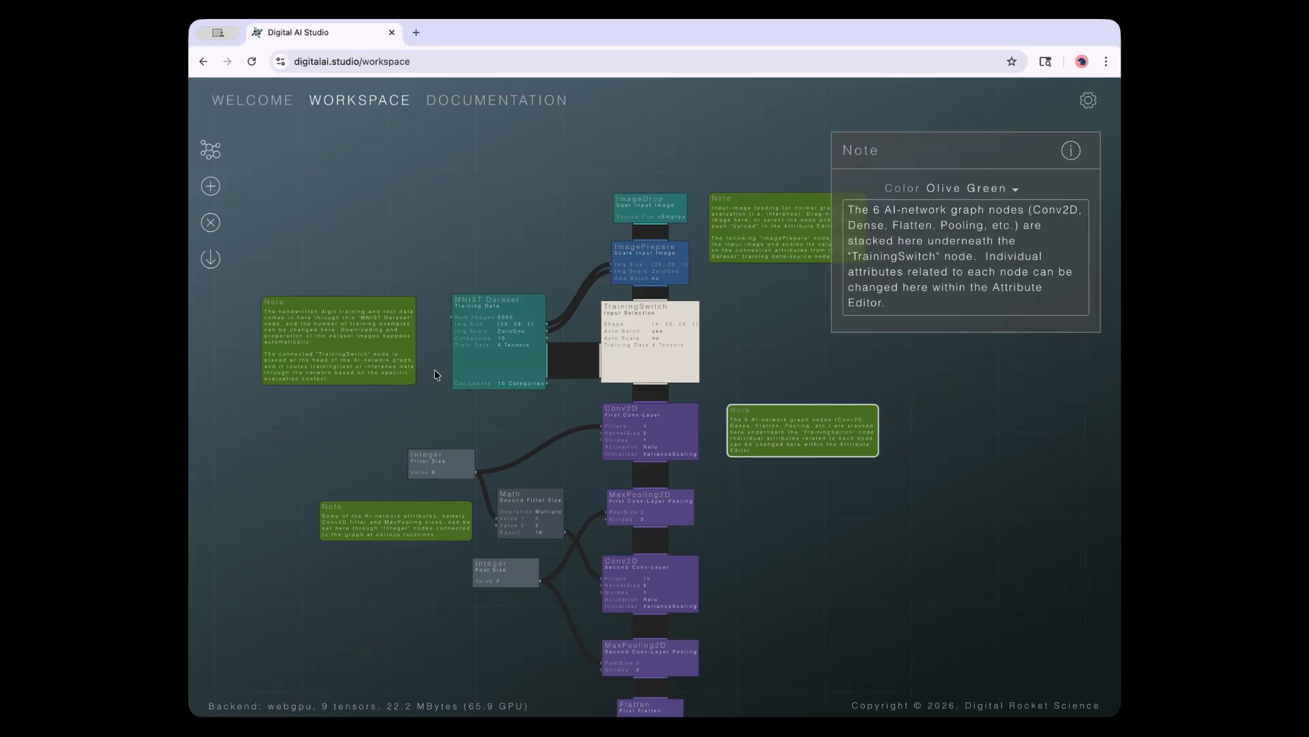
click(352, 417)
click(357, 341)
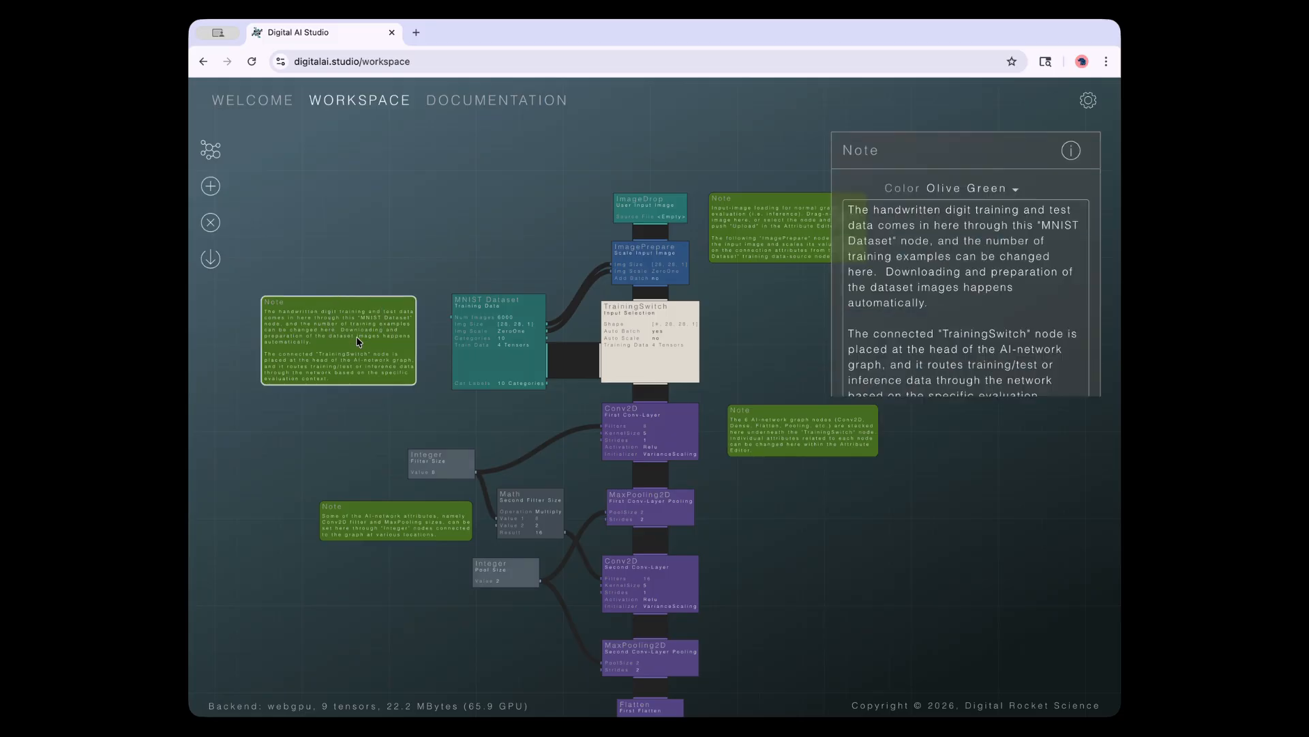
click(722, 251)
click(746, 429)
Move the Train explanation note down so it sits beside the Dense layer
drag(765, 573, 720, 312)
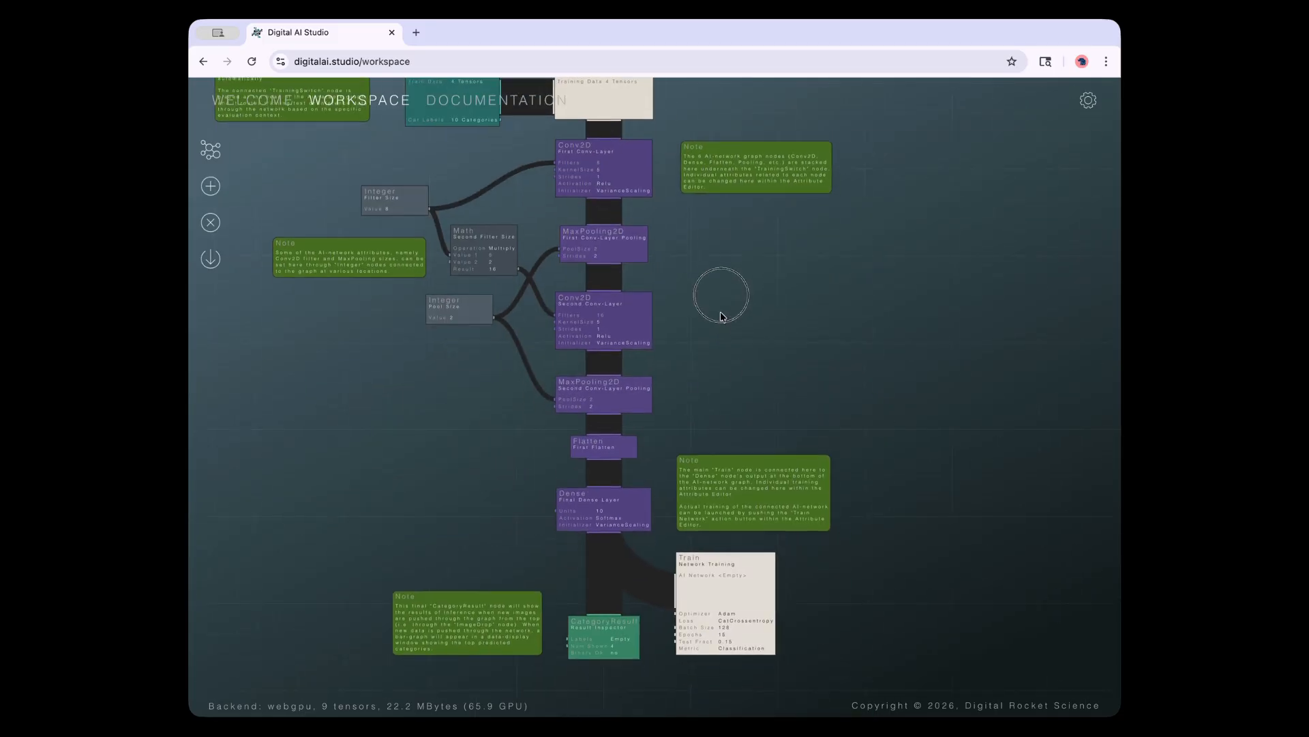
drag(752, 491, 769, 478)
click(955, 276)
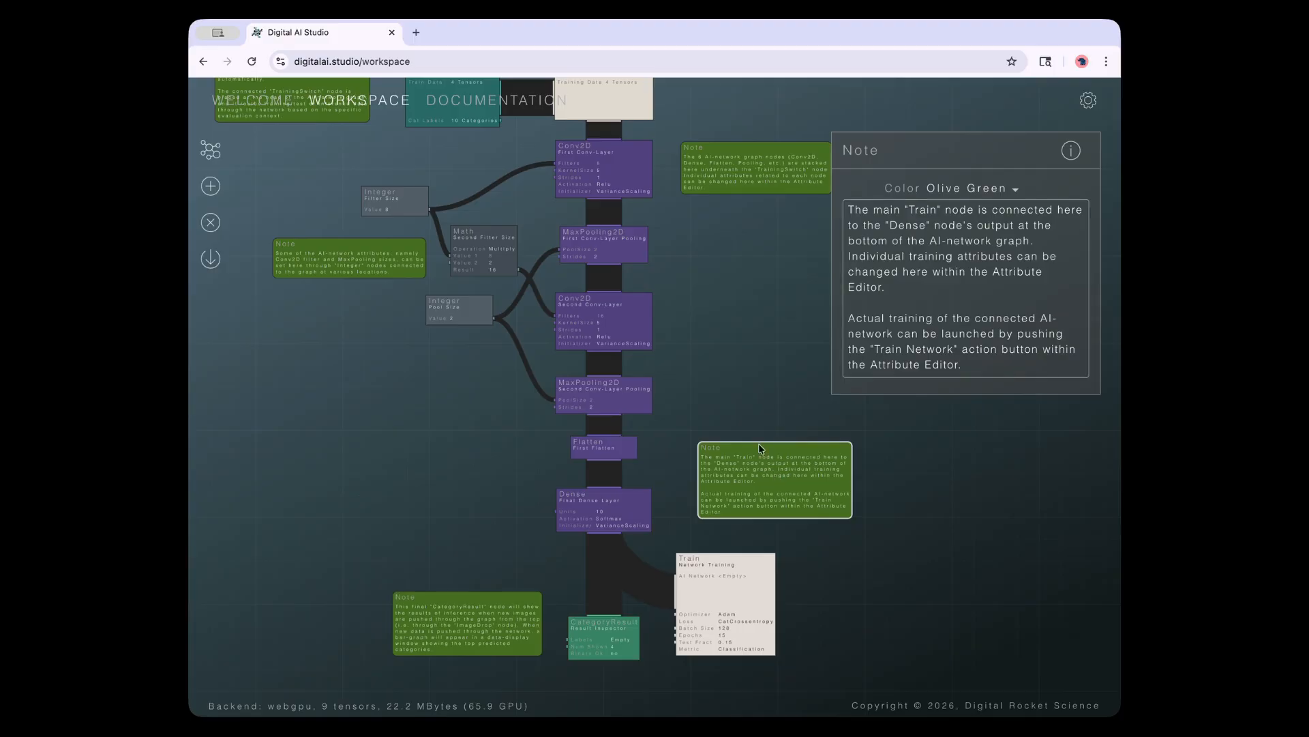
drag(762, 472, 748, 487)
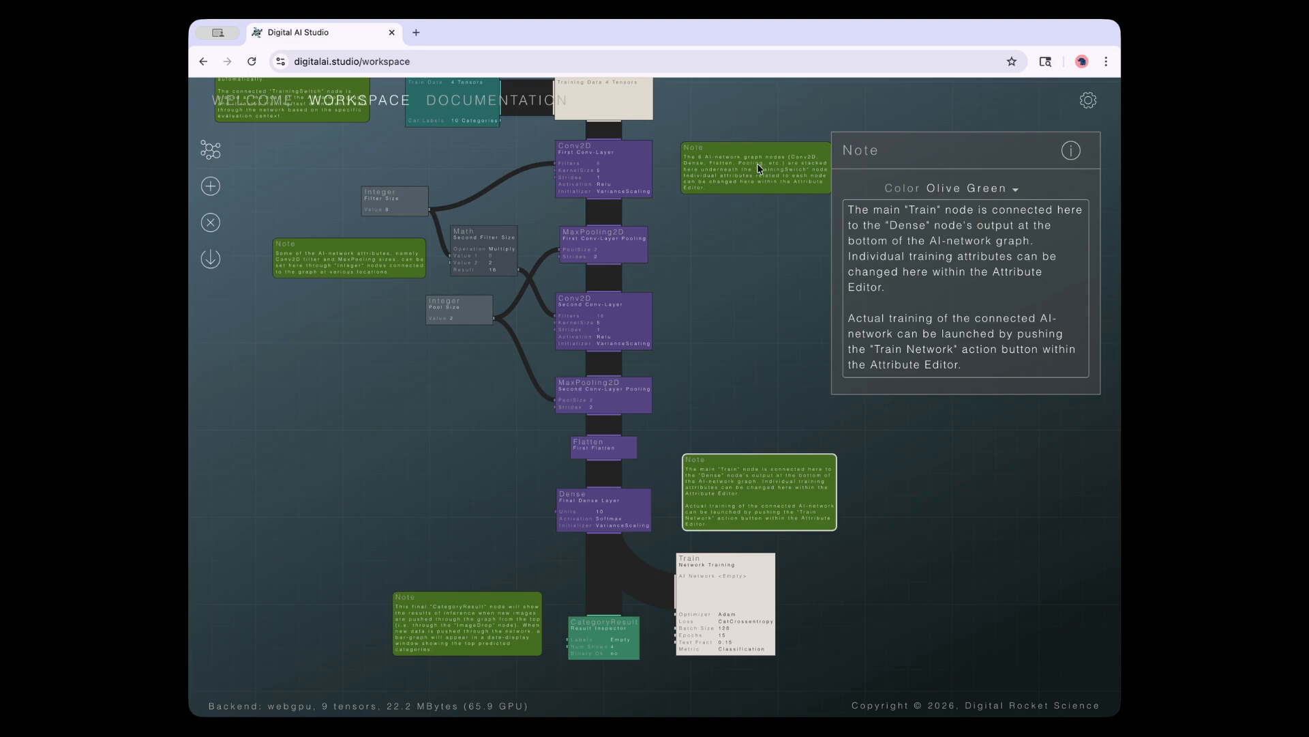
Check the CategoryResult, Train and network-layers notes
click(488, 598)
click(454, 476)
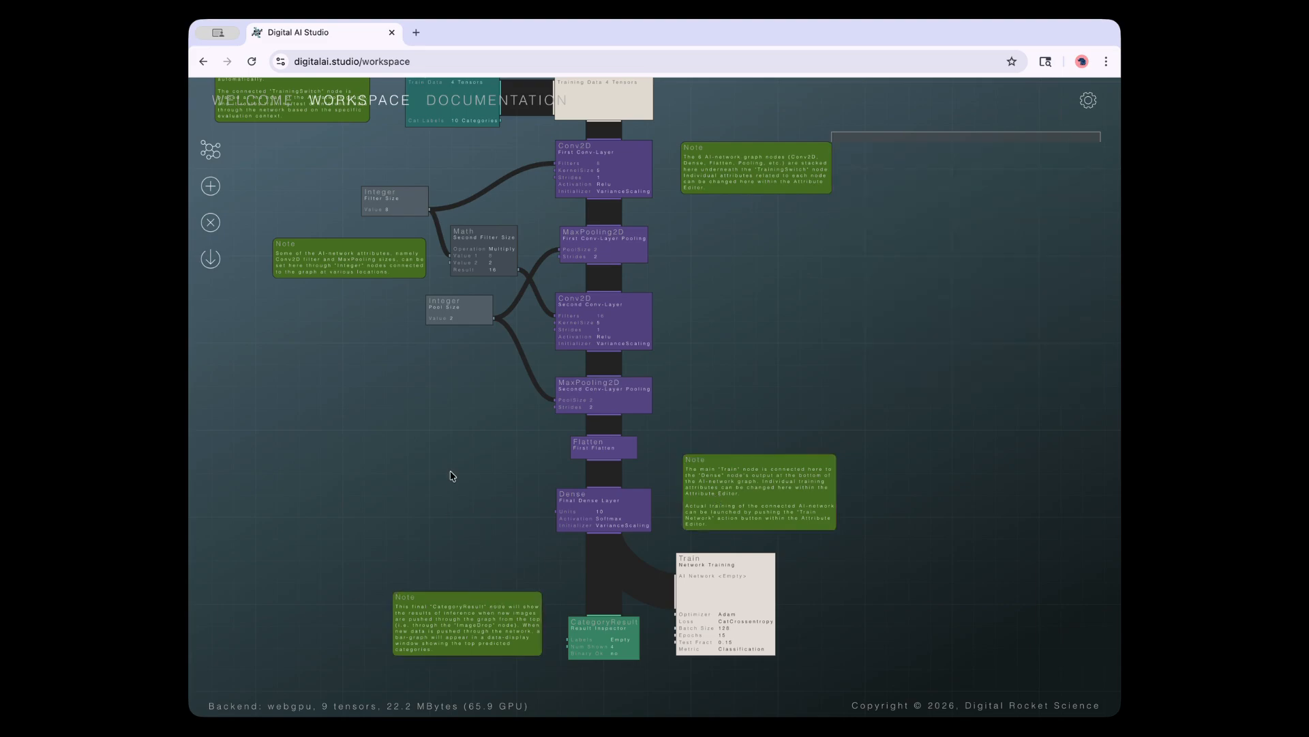
click(469, 616)
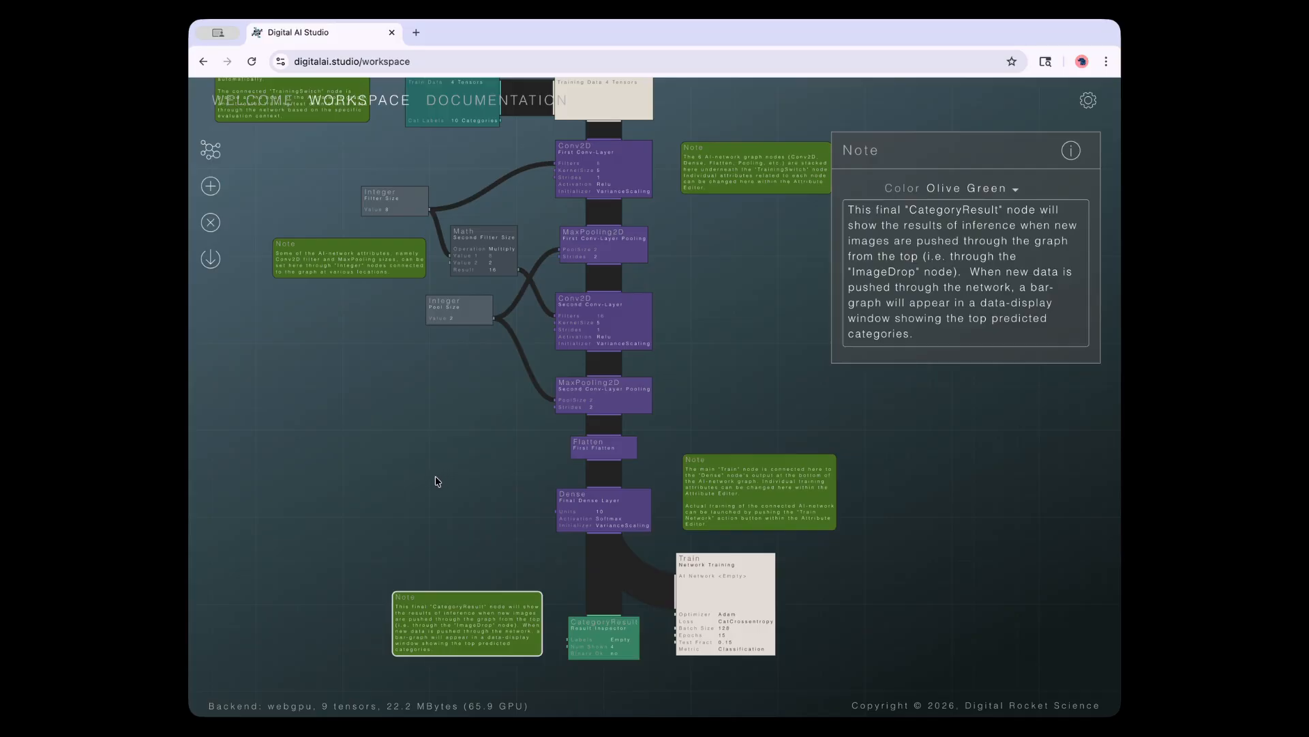
click(759, 464)
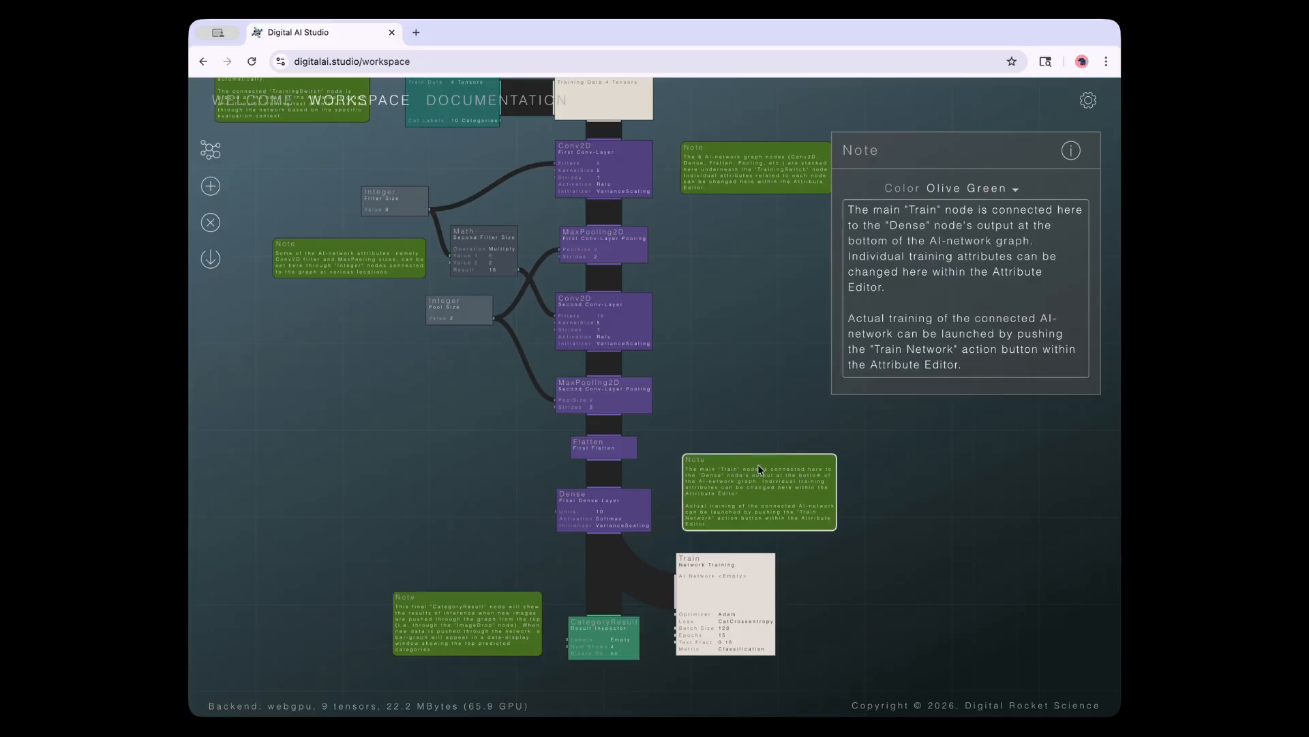
click(746, 176)
Inspect each layer from the first Conv2D through Flatten to Dense, then reselect the Train note
click(612, 193)
click(600, 253)
click(600, 320)
click(599, 390)
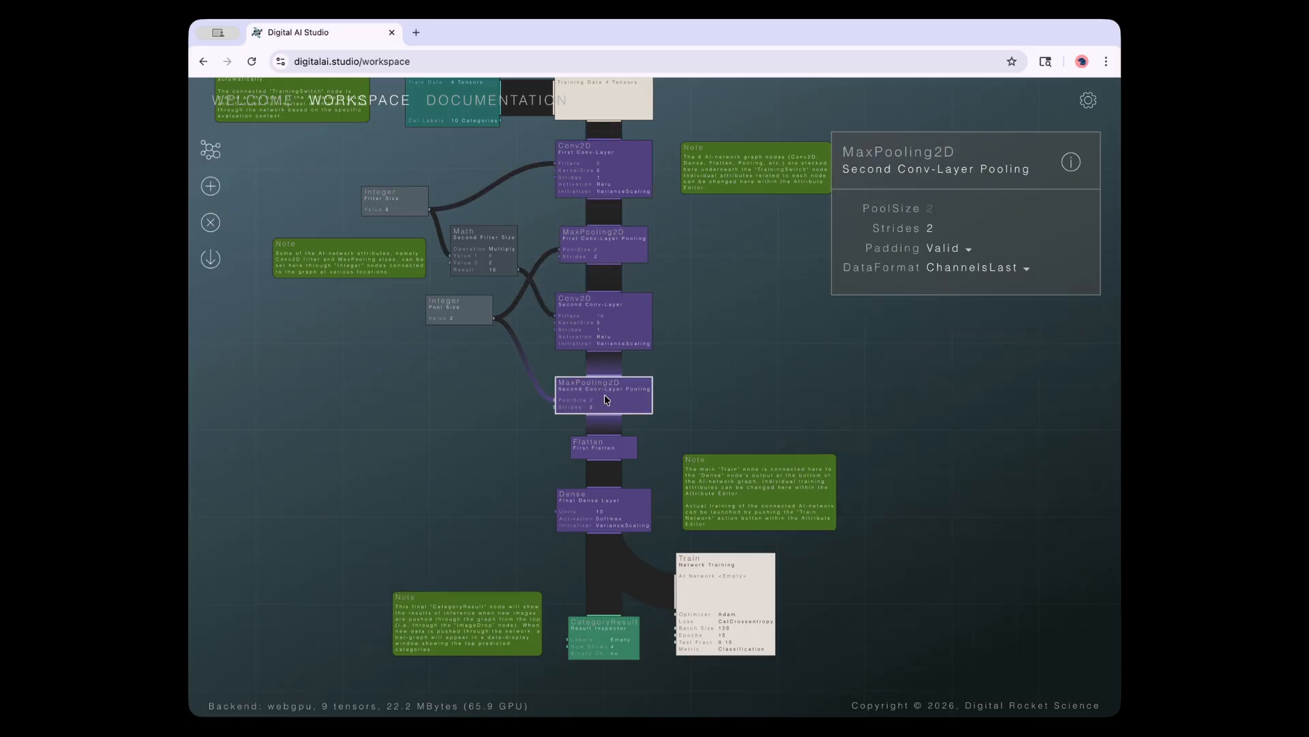
click(595, 444)
click(595, 502)
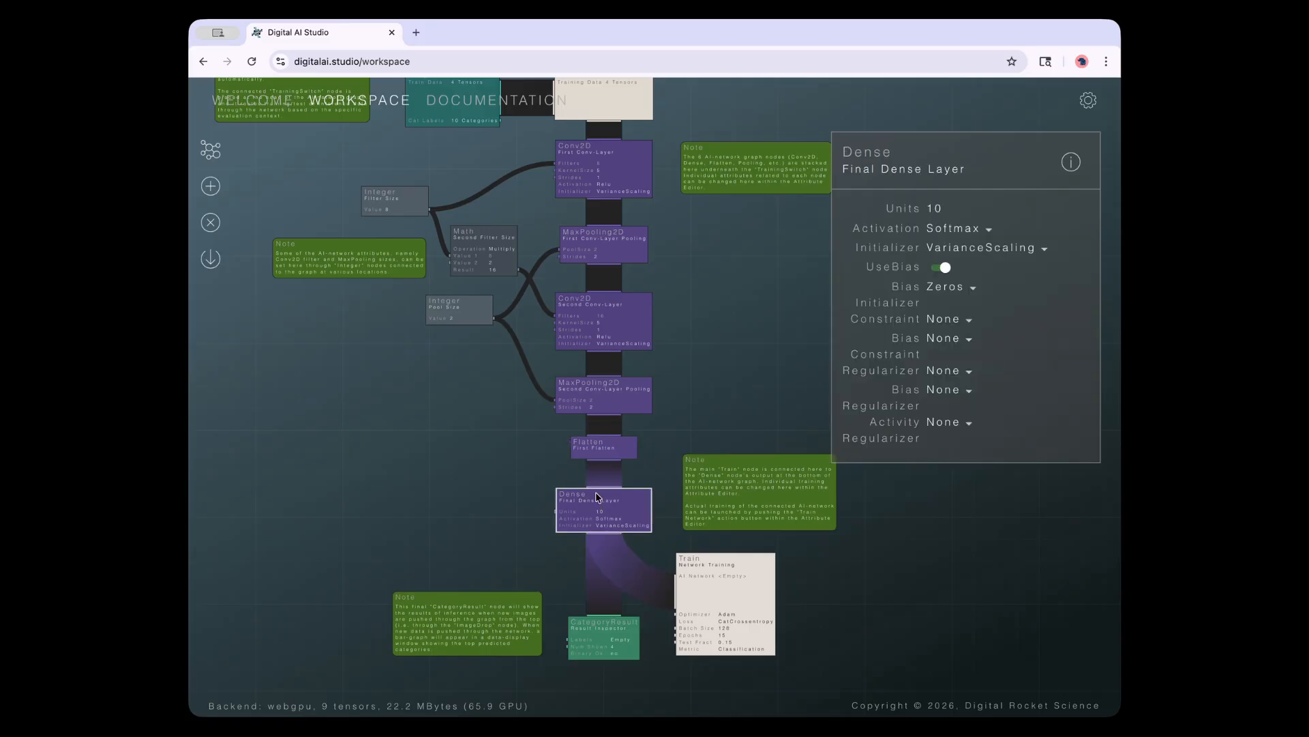
click(746, 481)
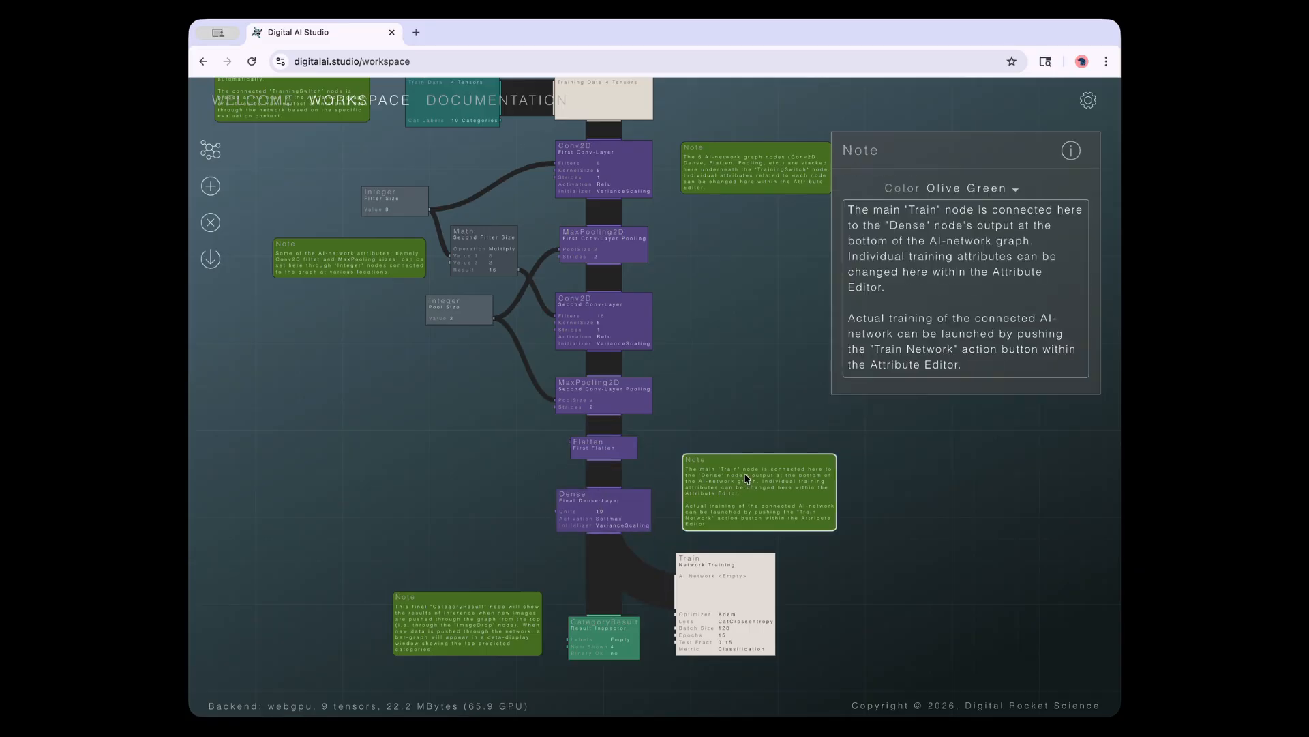
Try Brick Red on the Train note, settle on Olive Green, then deselect it
click(945, 192)
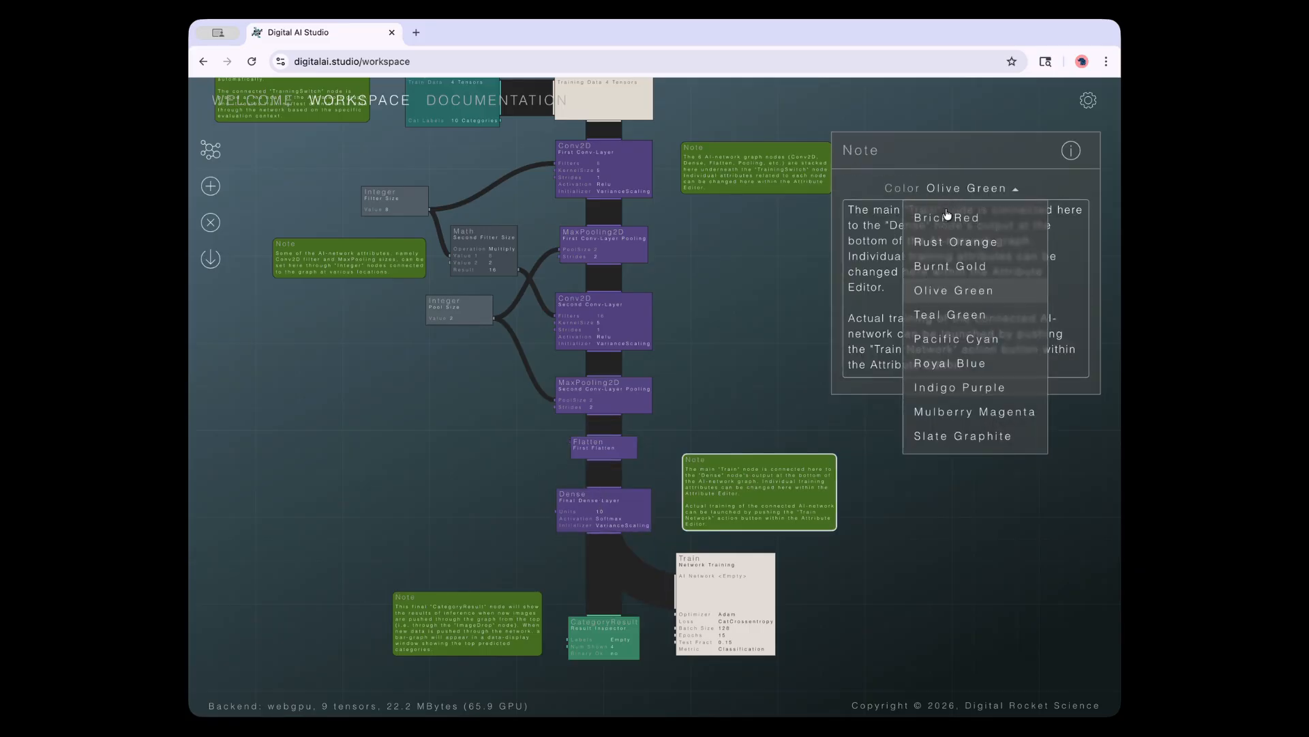
click(947, 217)
click(941, 188)
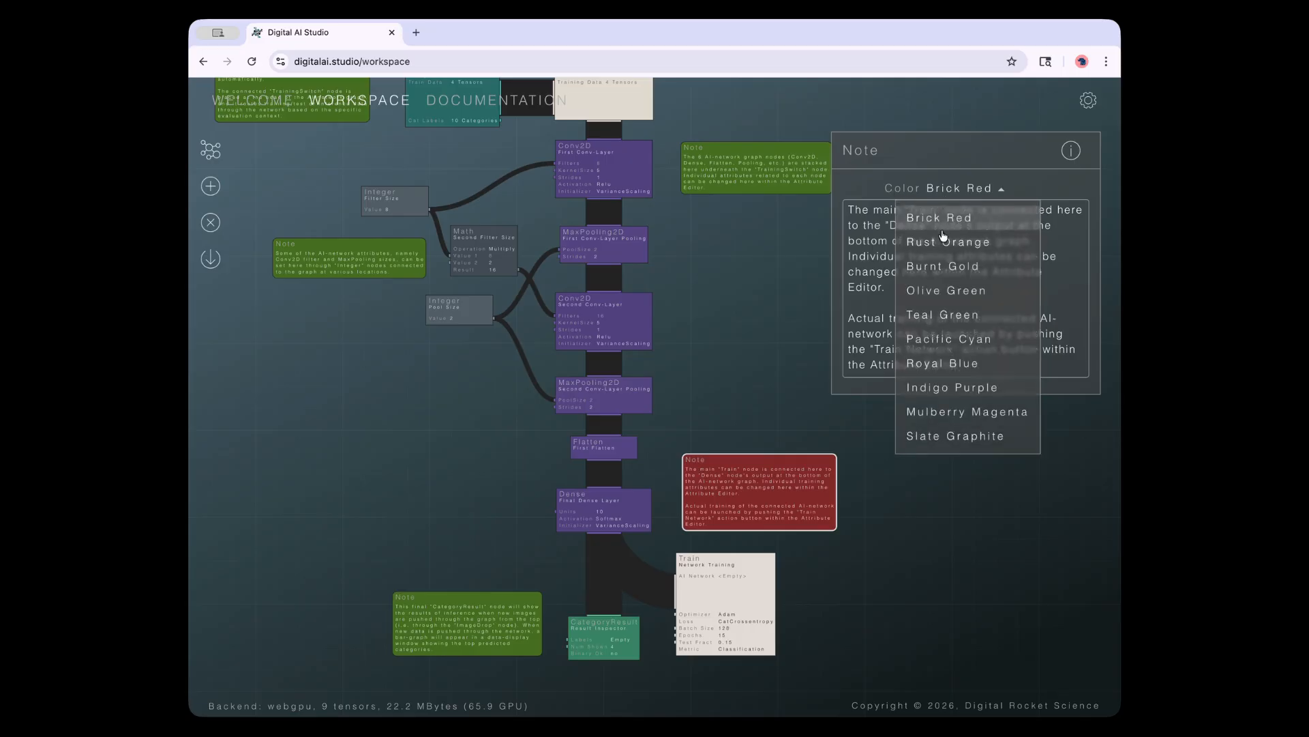
click(931, 290)
click(941, 189)
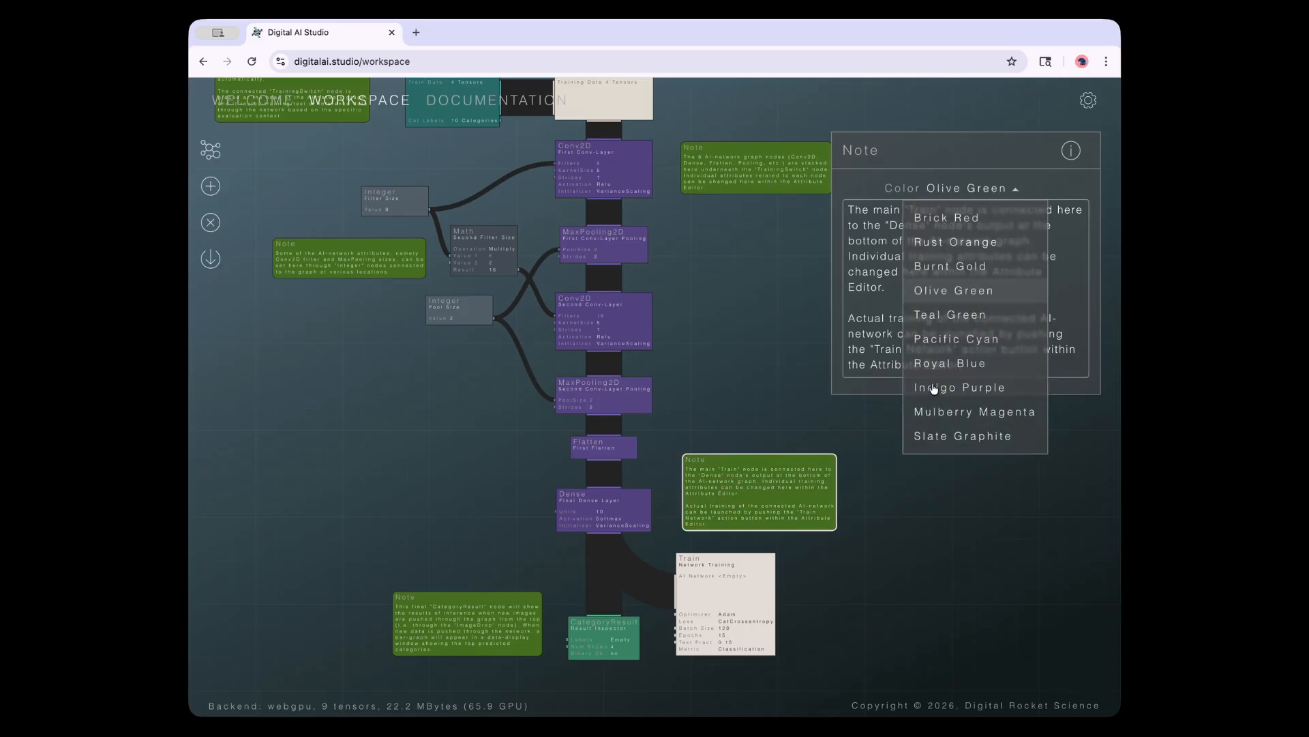
click(931, 216)
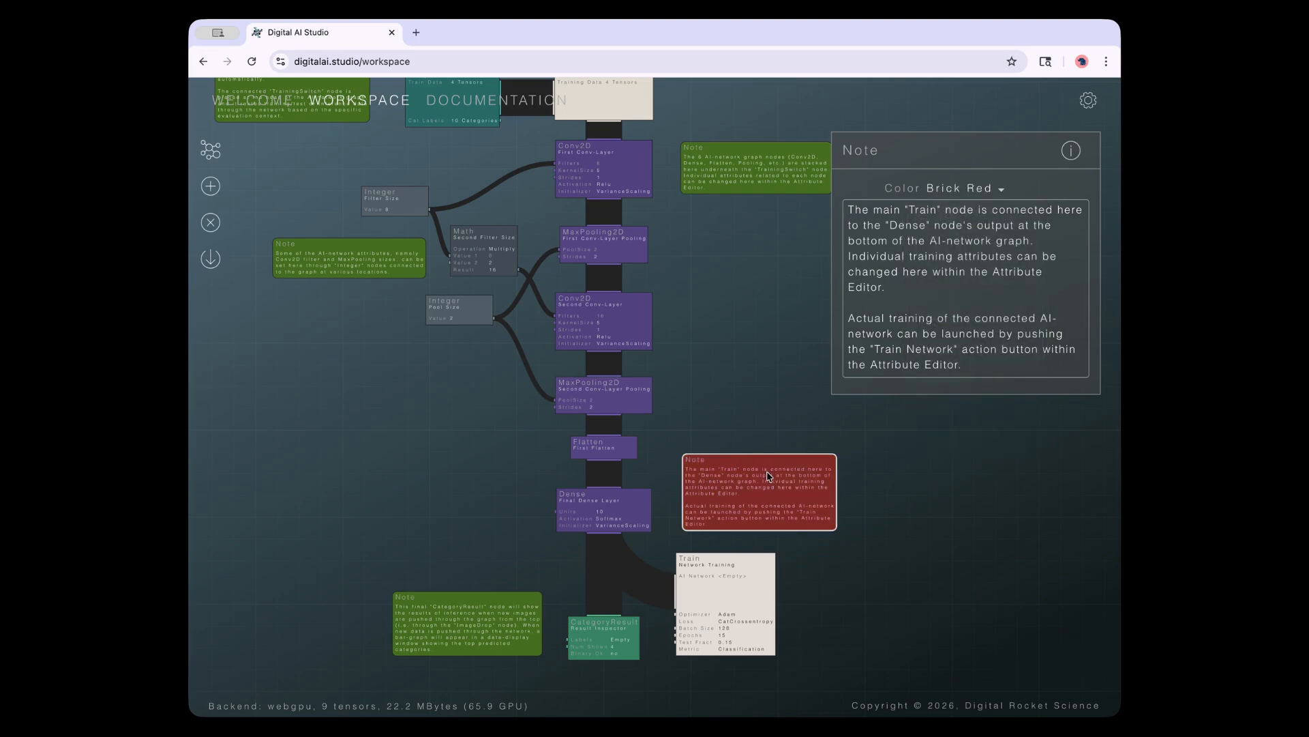
click(960, 191)
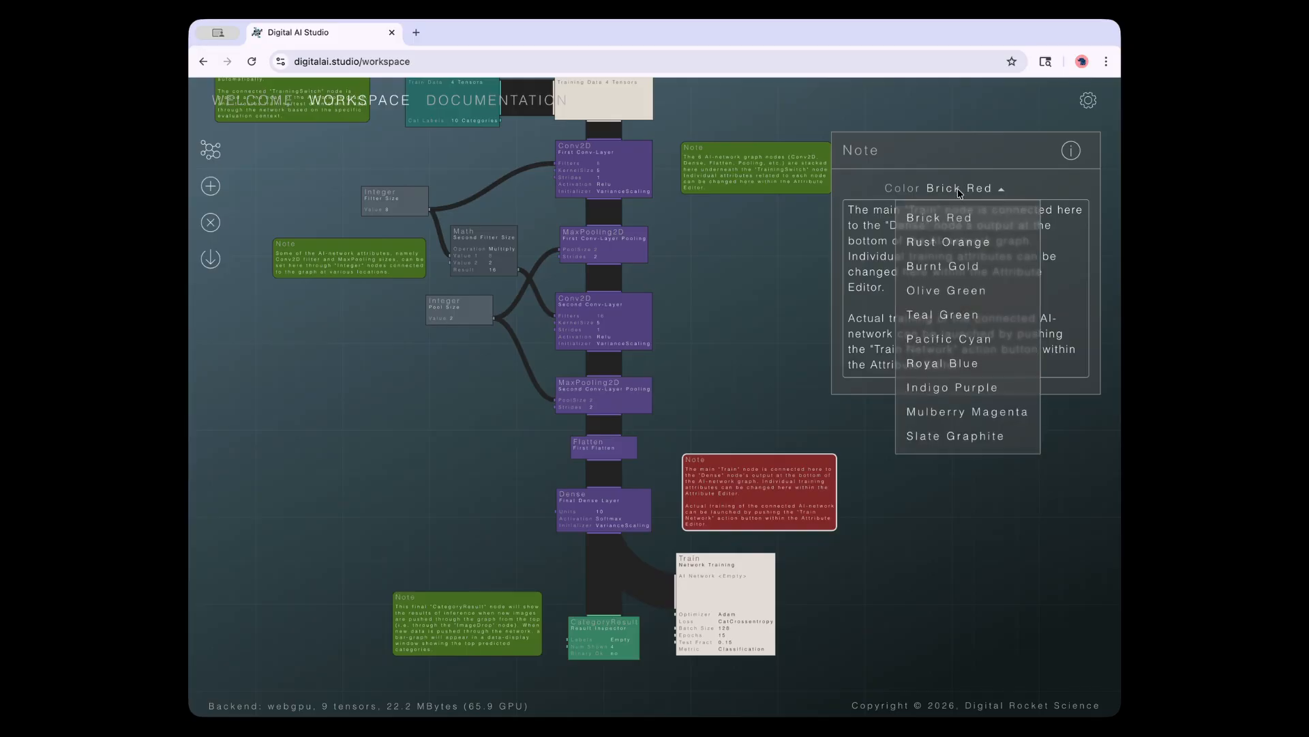
click(937, 294)
click(774, 428)
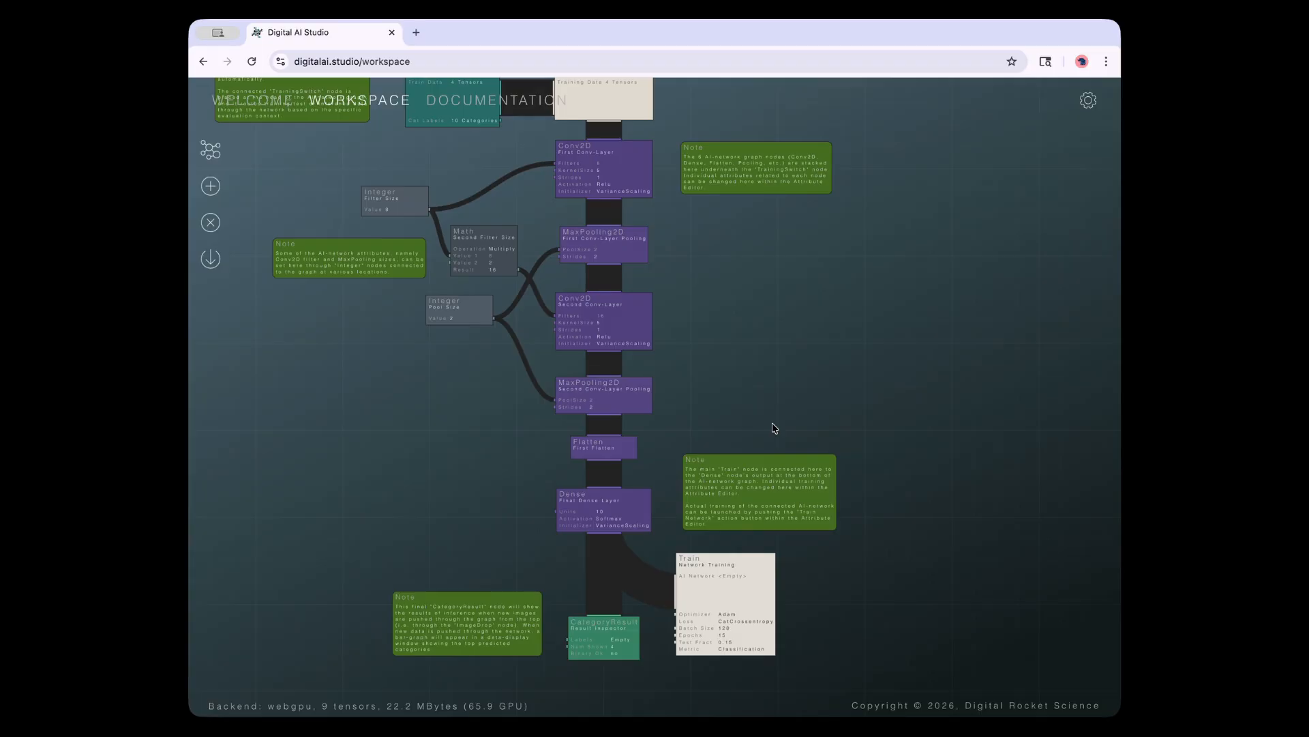
Pan and zoom out until the graph from ImageDrop down to CategoryResult fits on screen
drag(757, 368, 779, 429)
scroll(794, 411, down, 1)
scroll(784, 427, down, 1)
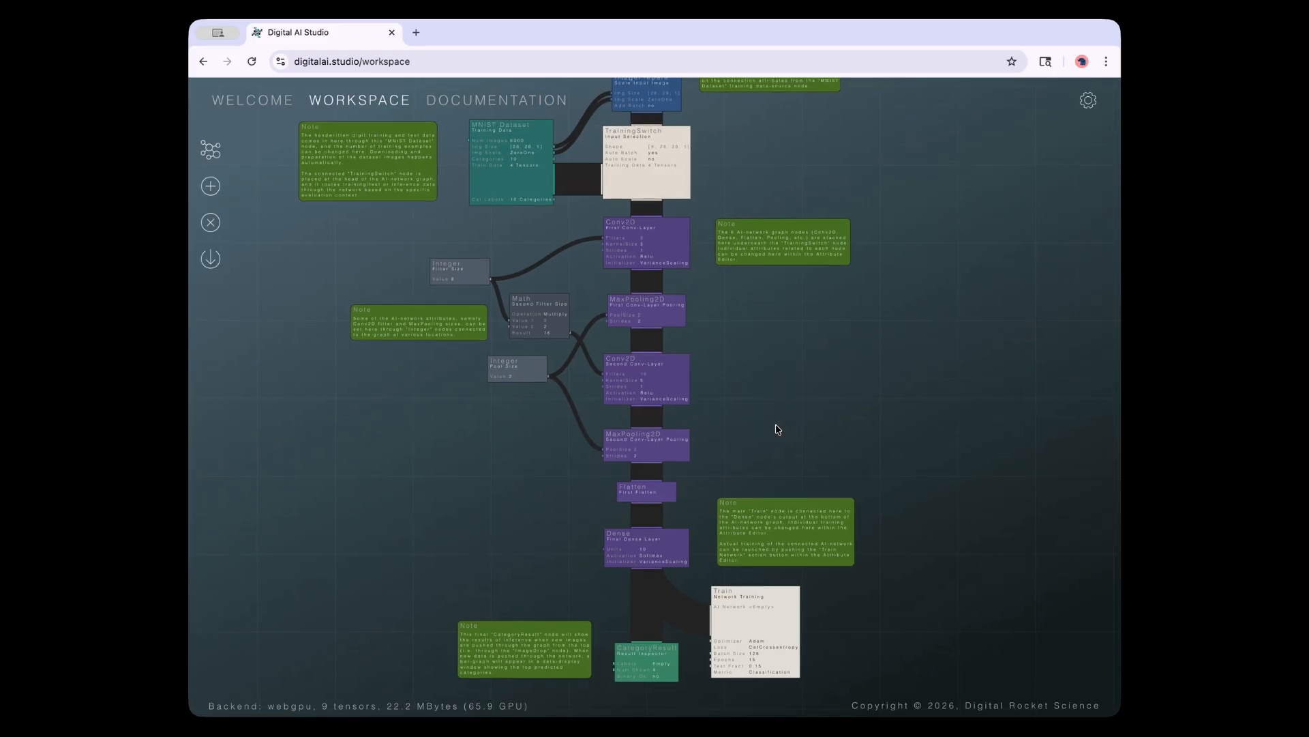
scroll(777, 430, down, 1)
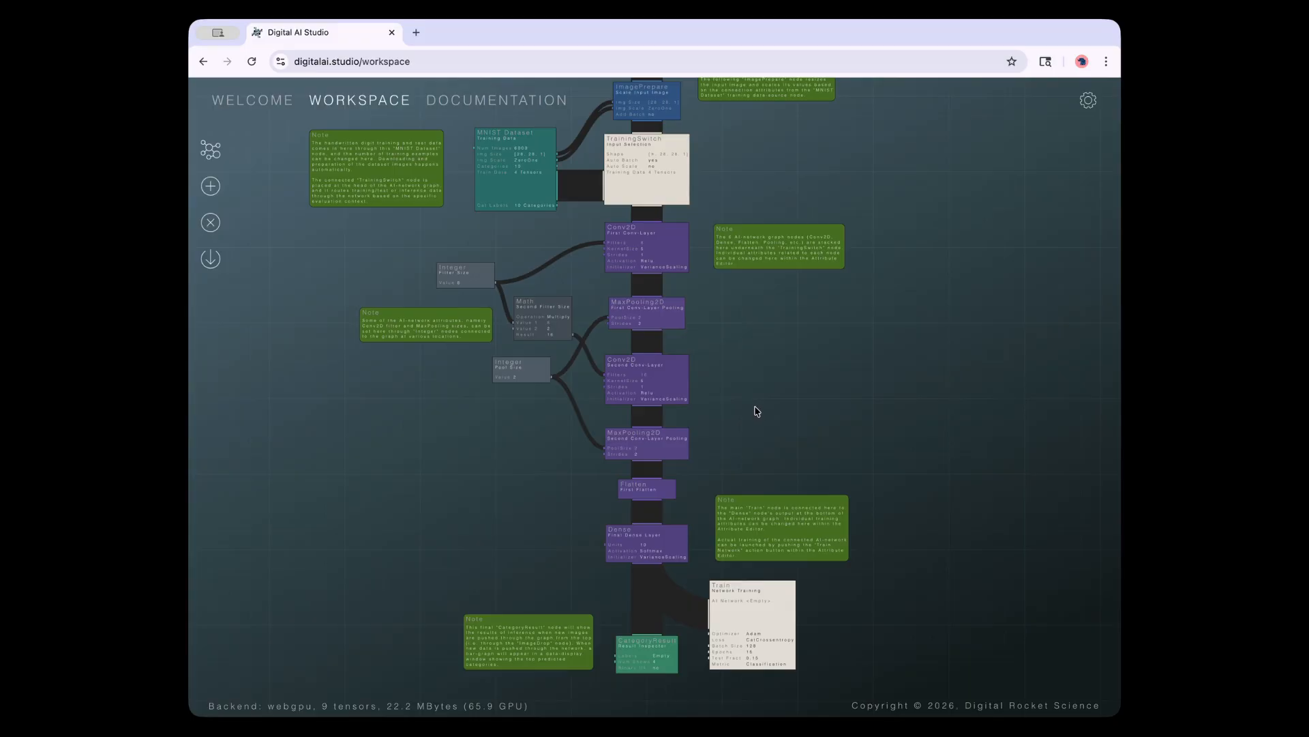
mouse_move(755, 405)
mouse_down()
mouse_move(768, 434)
mouse_move(767, 418)
mouse_up()
scroll(768, 433, down, 3)
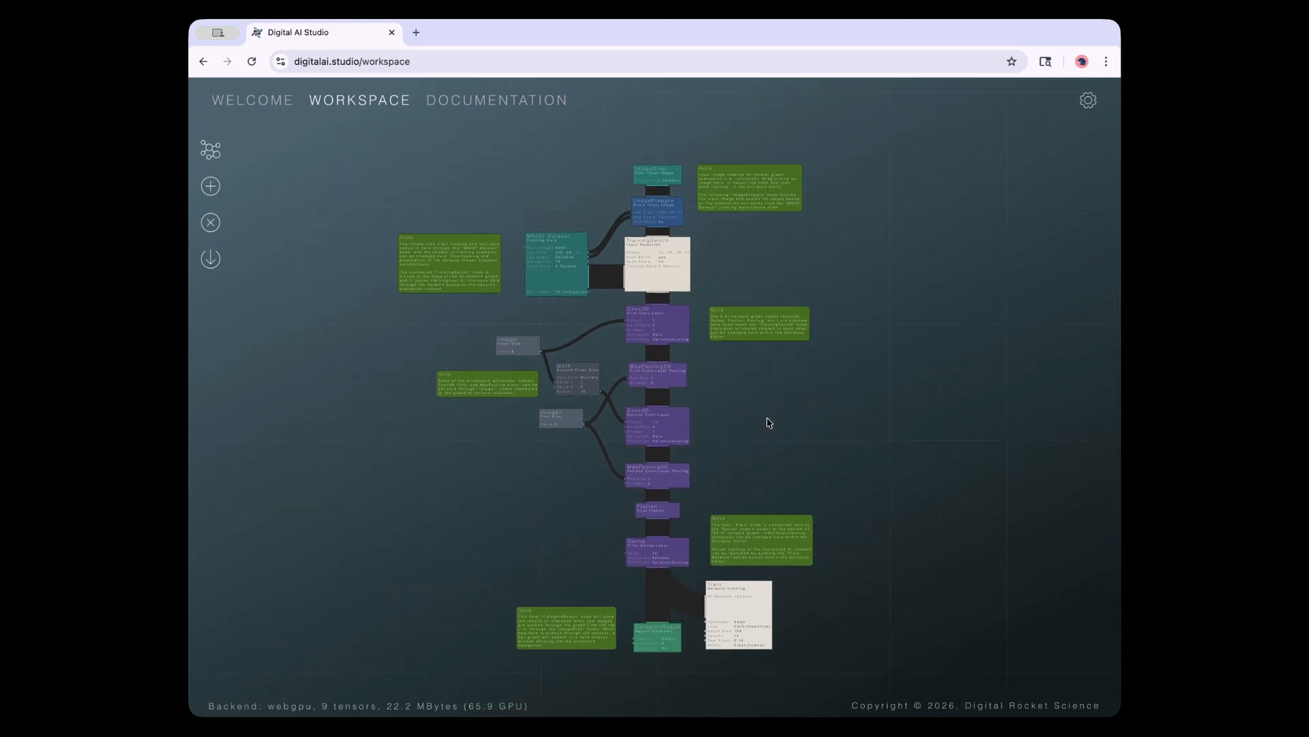
scroll(767, 415, up, 1)
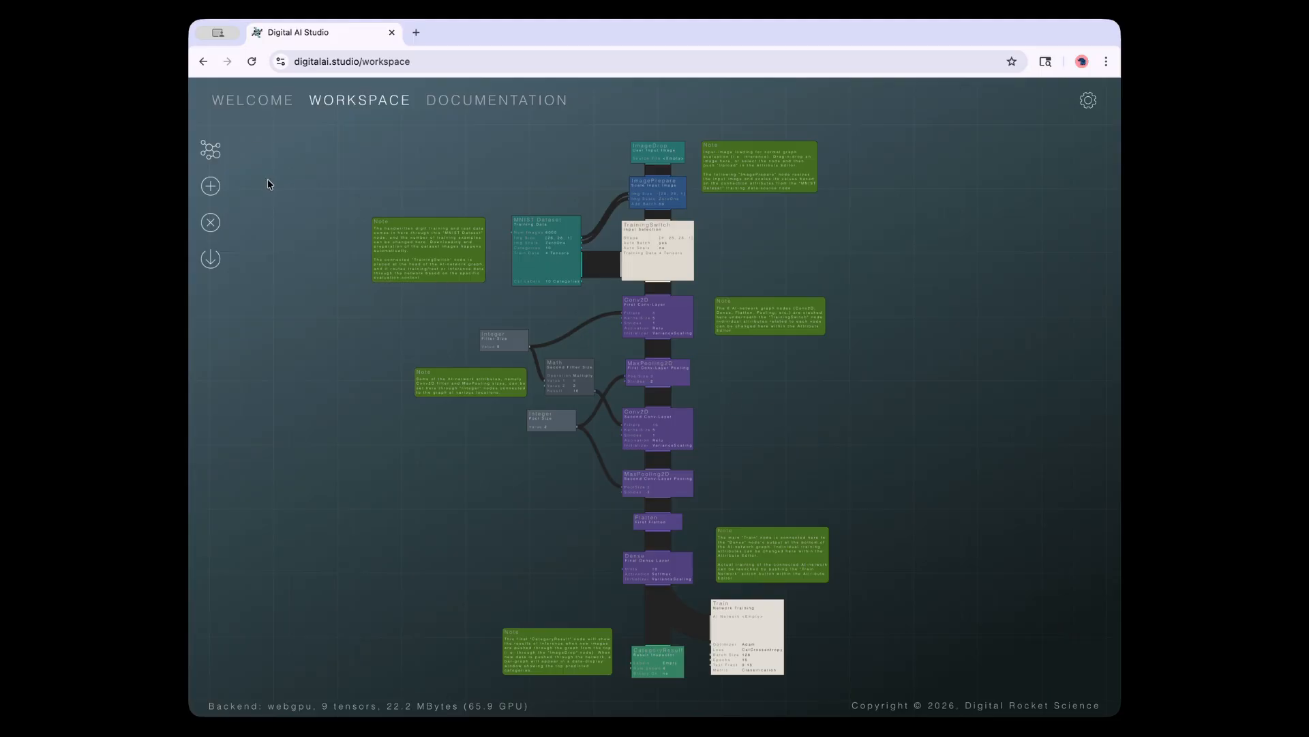
Glance at the model list, then zoom onto the ImageDrop, MNIST Dataset and TrainingSwitch nodes
click(221, 157)
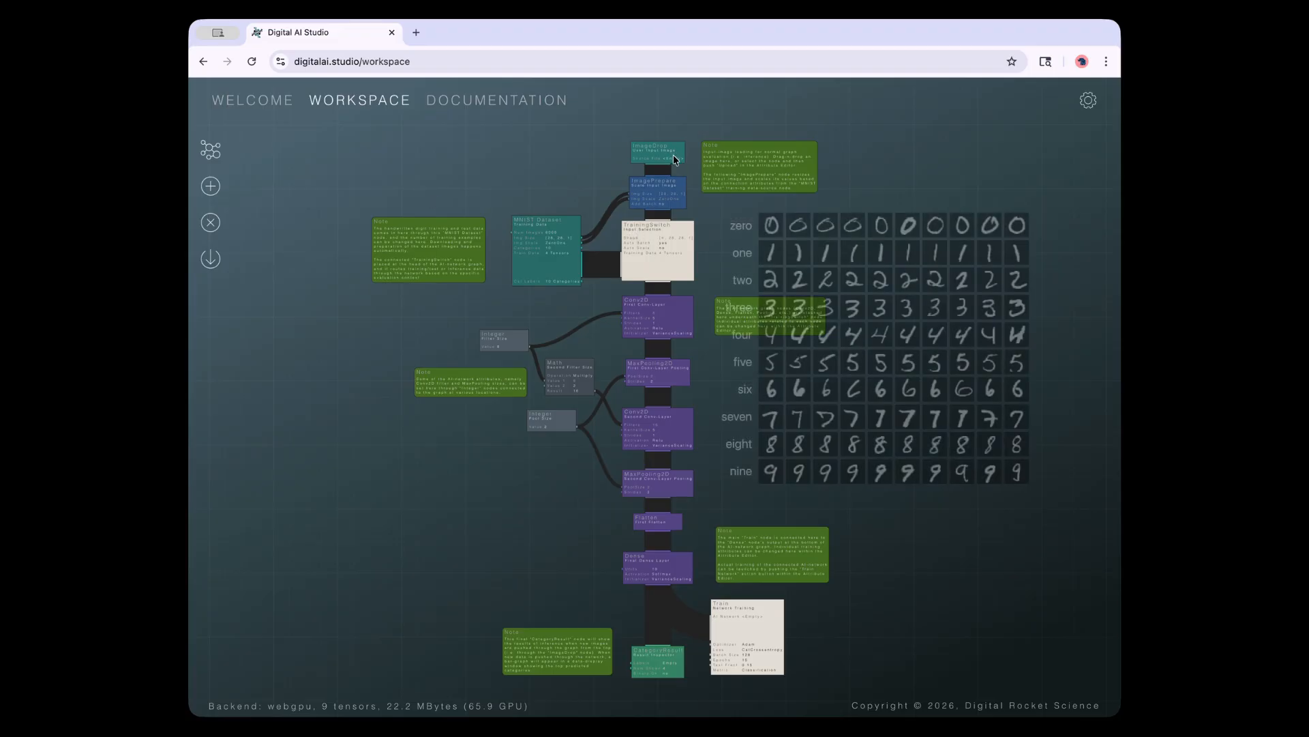
mouse_move(672, 159)
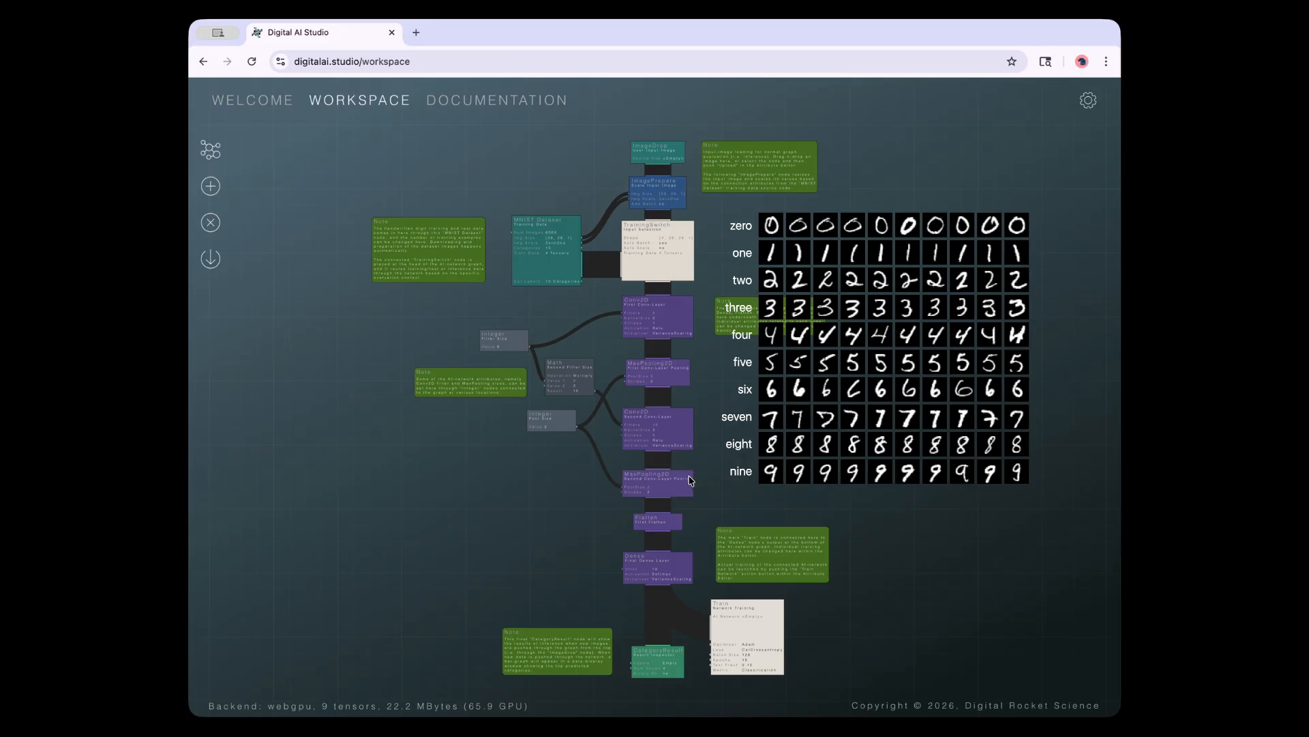
drag(777, 423, 760, 546)
scroll(759, 465, up, 5)
drag(776, 315, 770, 380)
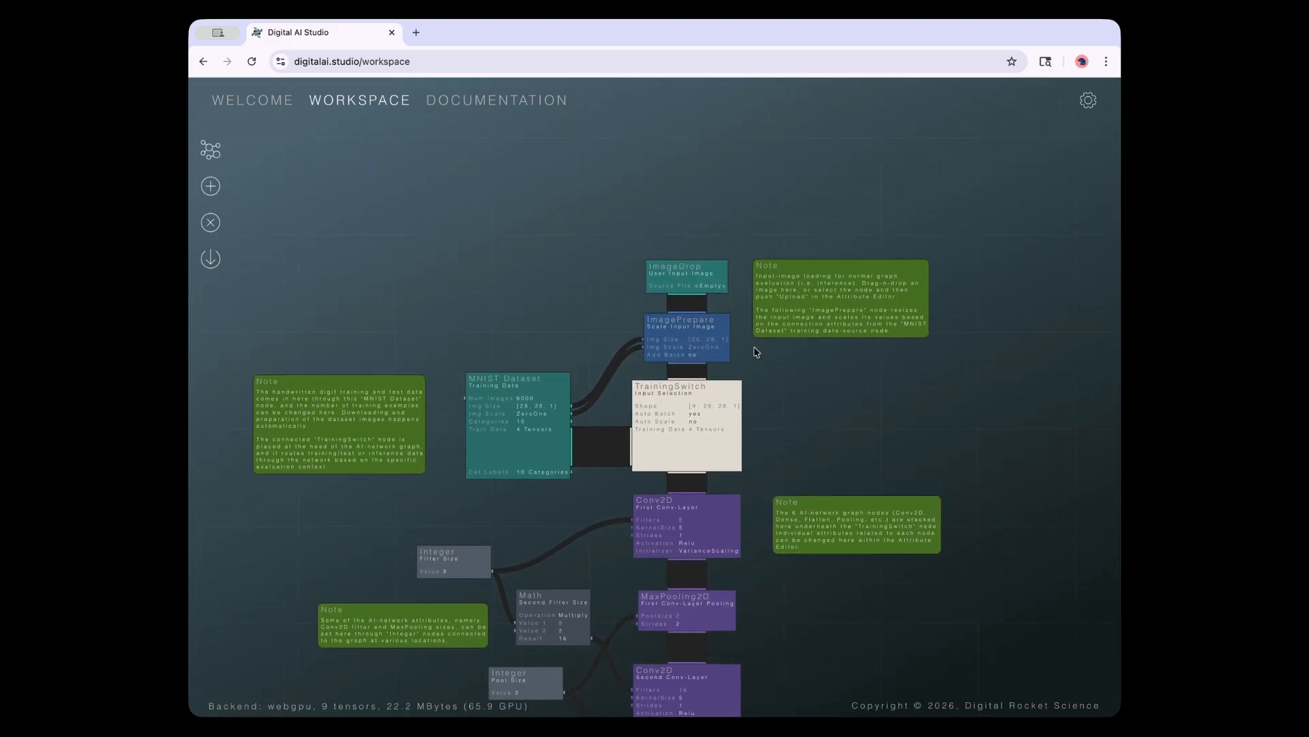
drag(806, 646, 724, 337)
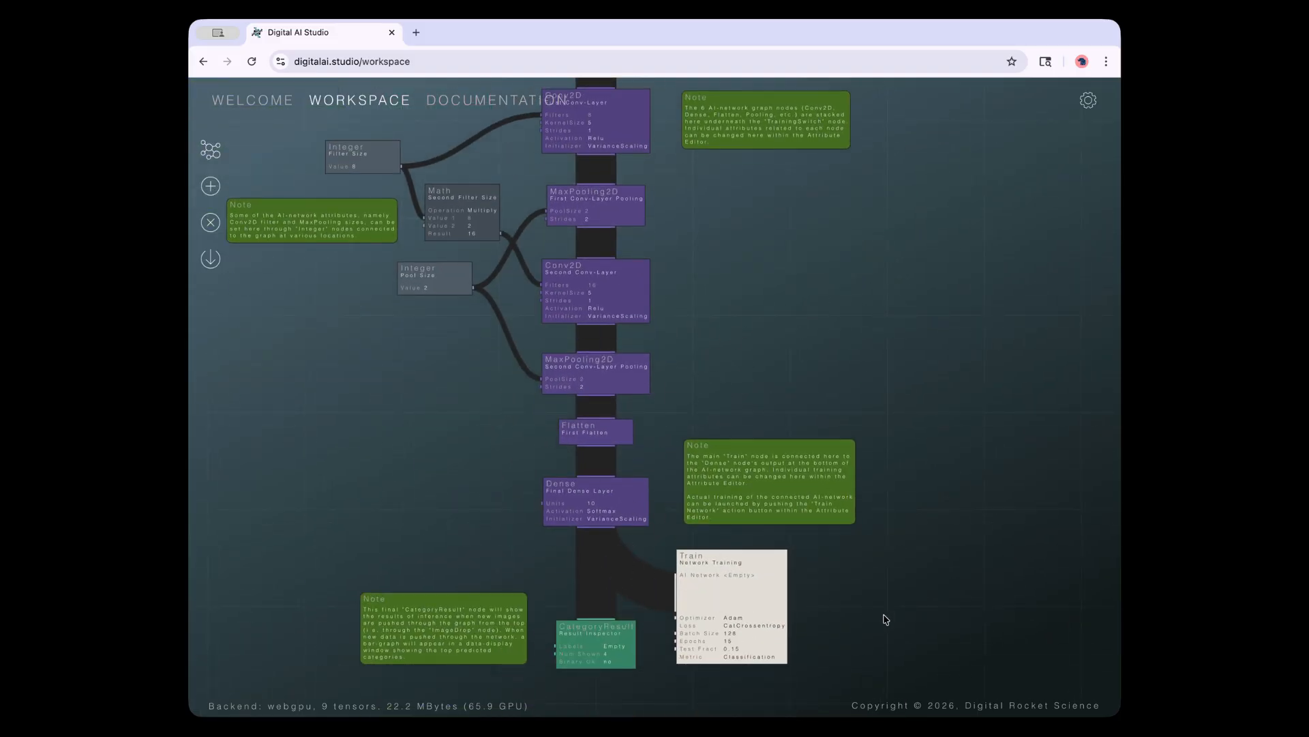
drag(762, 319, 843, 376)
drag(835, 263, 850, 408)
scroll(806, 414, up, 3)
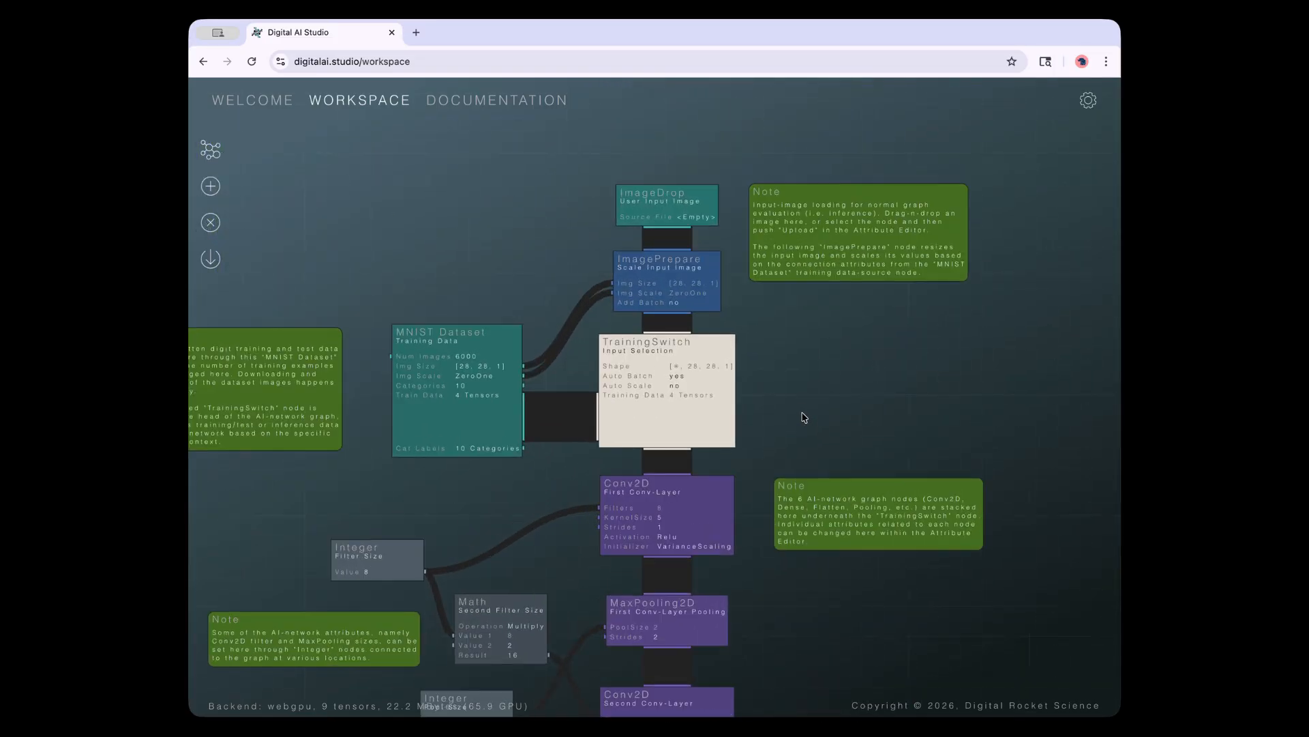
Upload img_12972.jpg from the MNIST_TEST folder as the ImageDrop node's source image
click(690, 215)
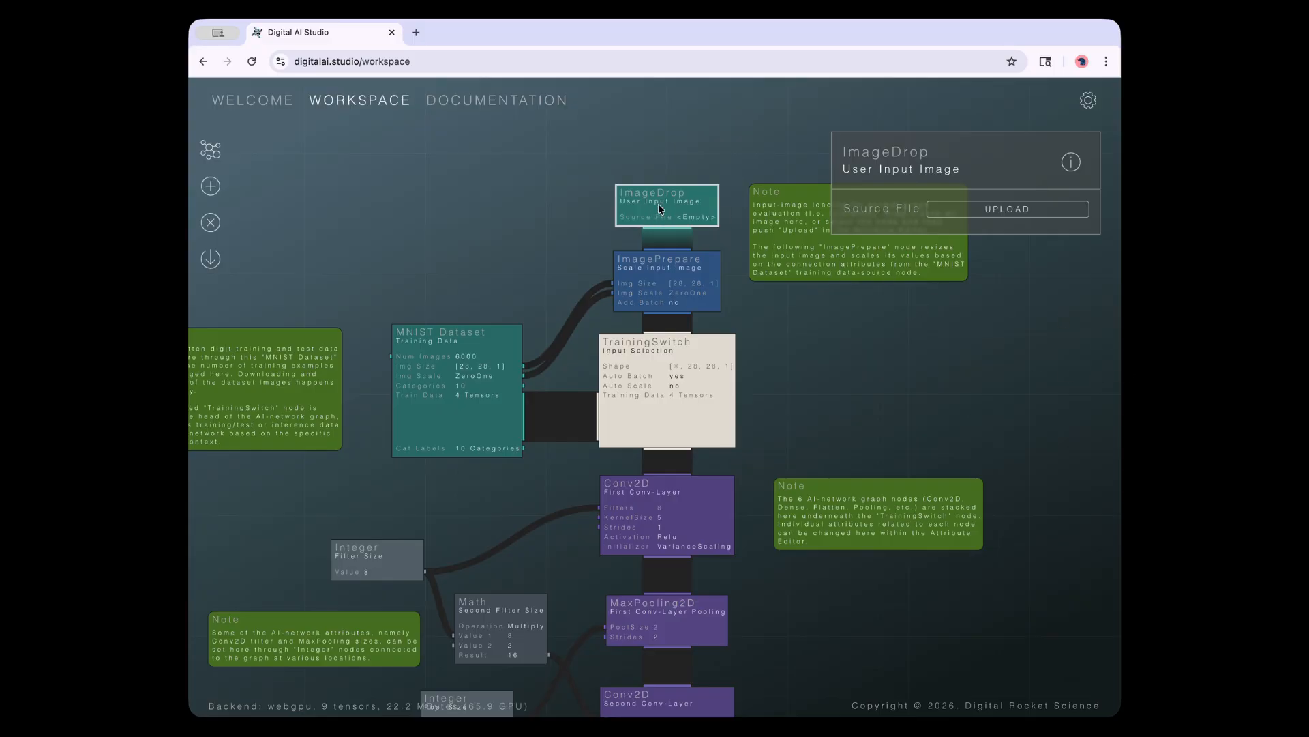
click(945, 210)
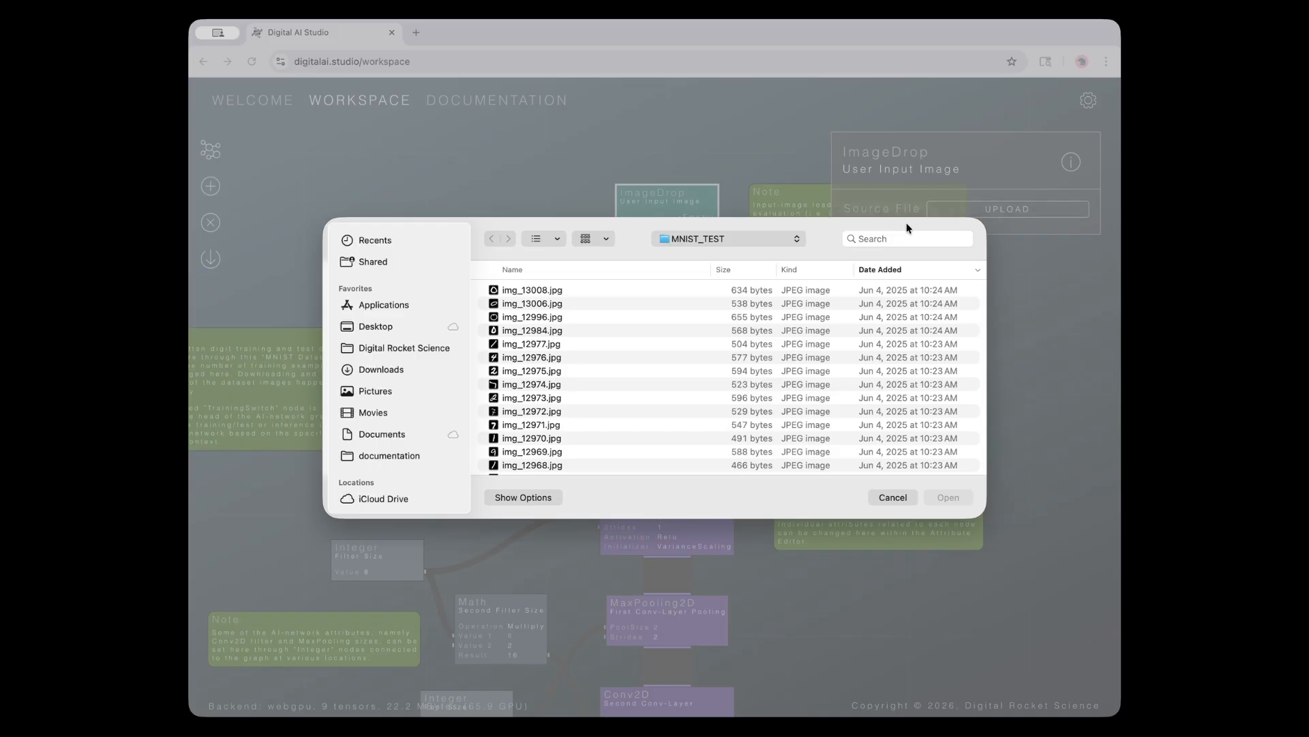
scroll(615, 395, down, 10)
scroll(617, 397, up, 10)
scroll(619, 406, down, 5)
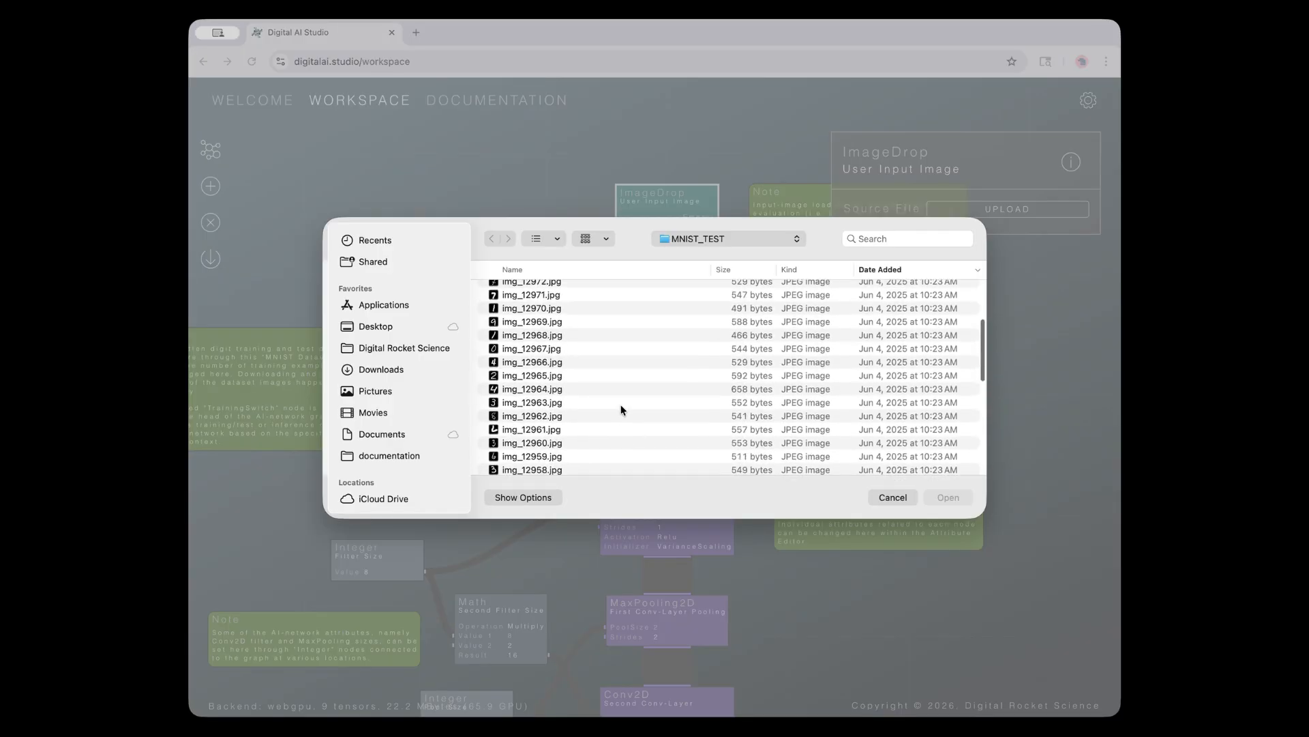
scroll(582, 362, up, 5)
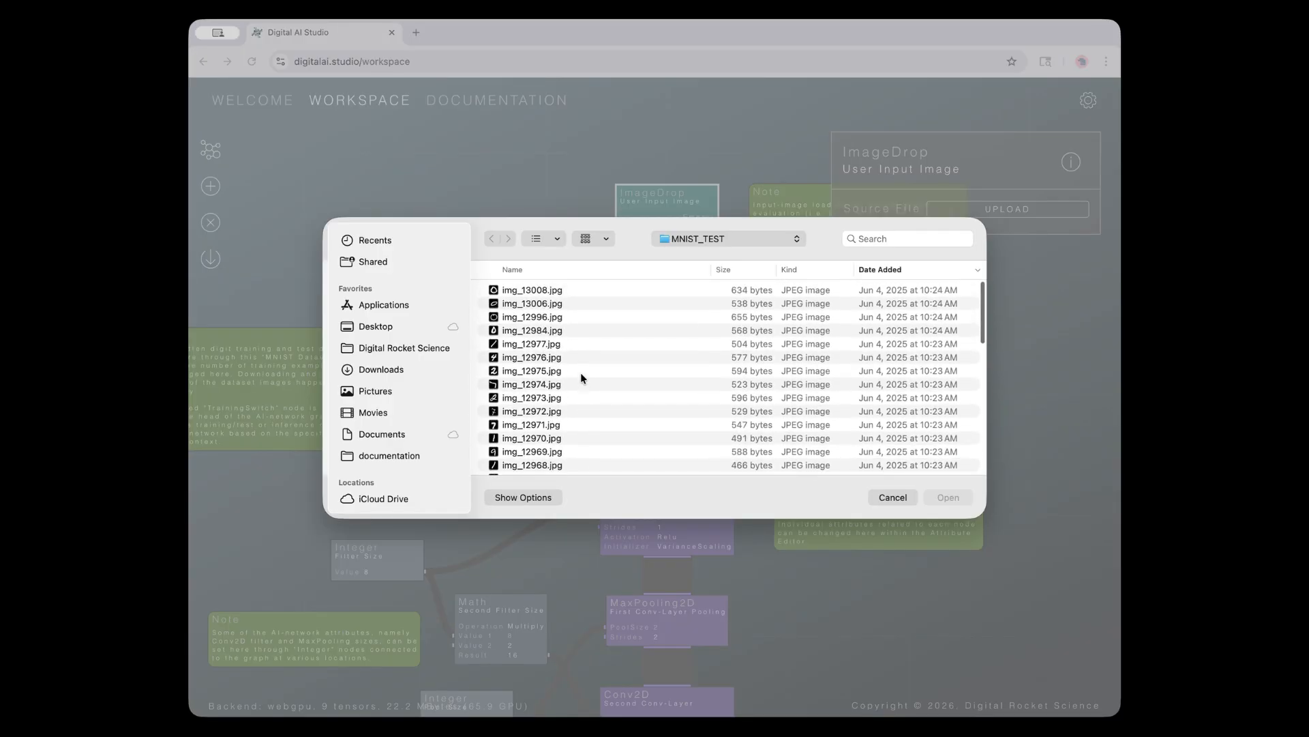
scroll(585, 367, down, 1)
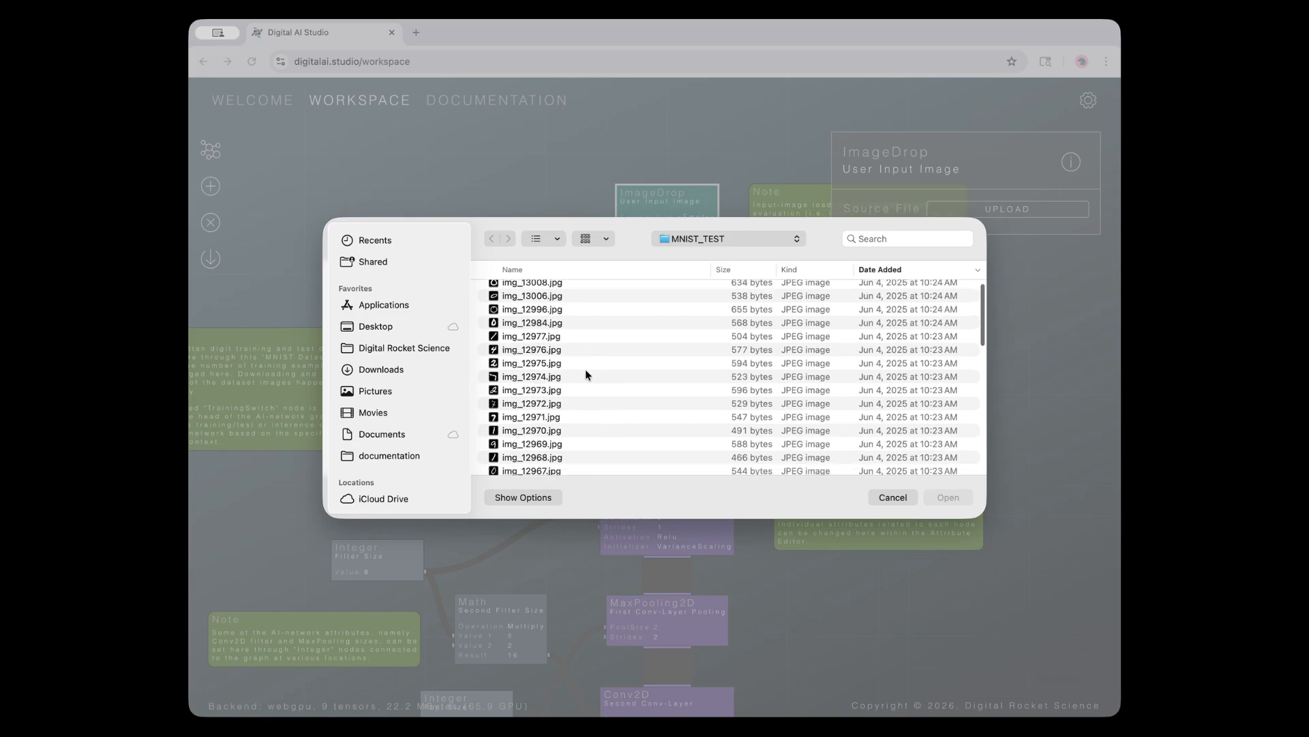
click(524, 402)
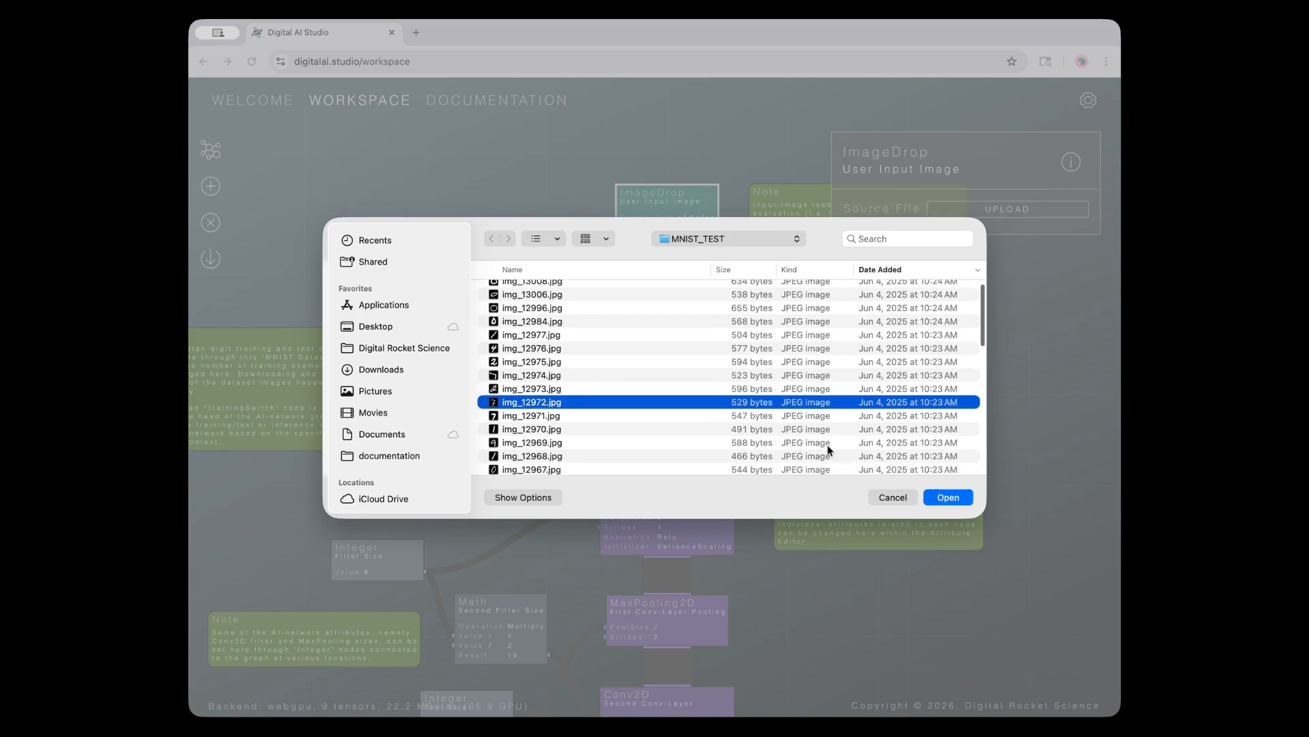
click(946, 498)
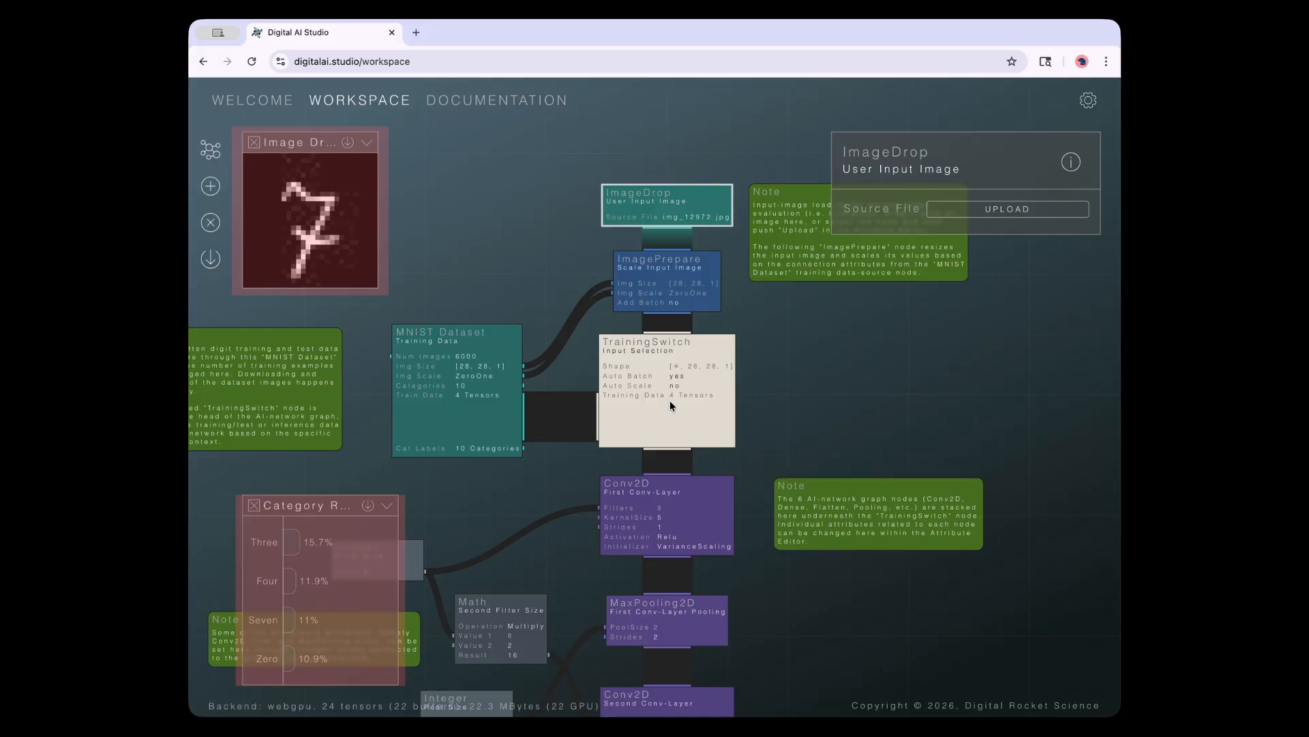
Move the digit preview to the top left, toggle it, and cancel saving a copy
drag(309, 141, 455, 163)
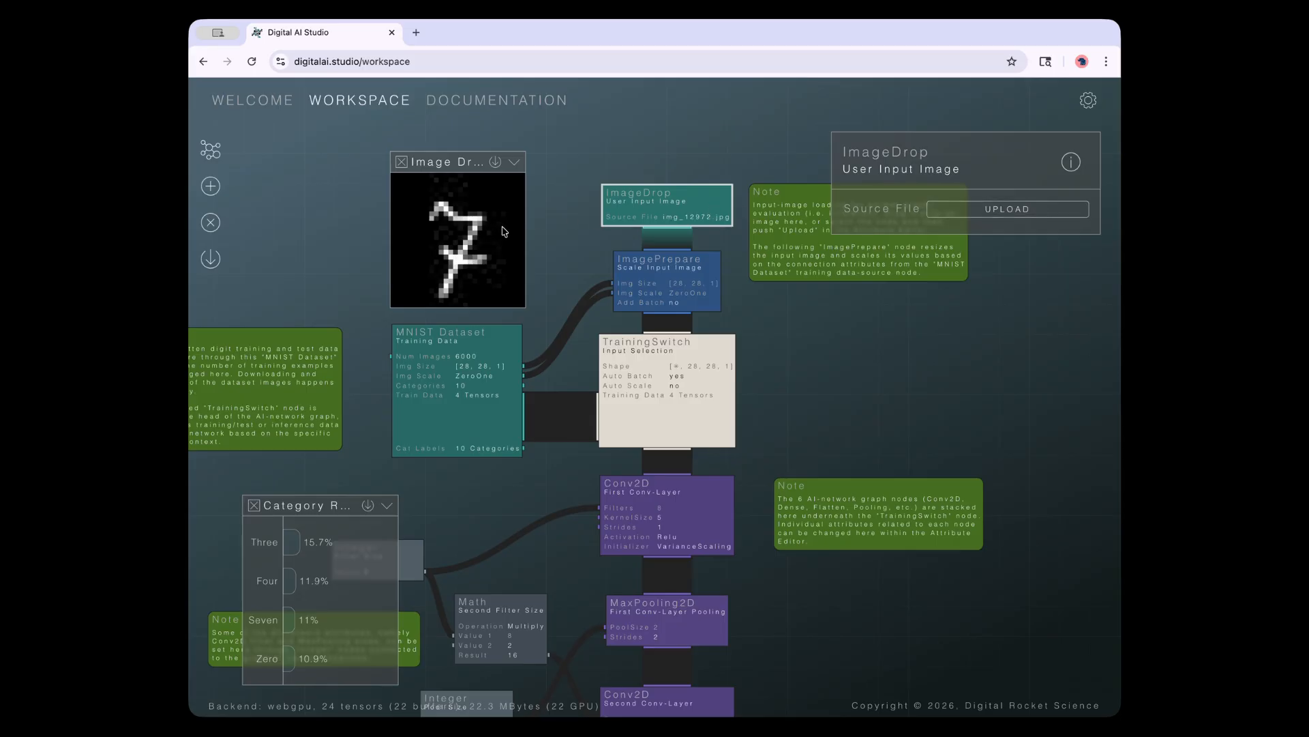
drag(442, 165, 422, 145)
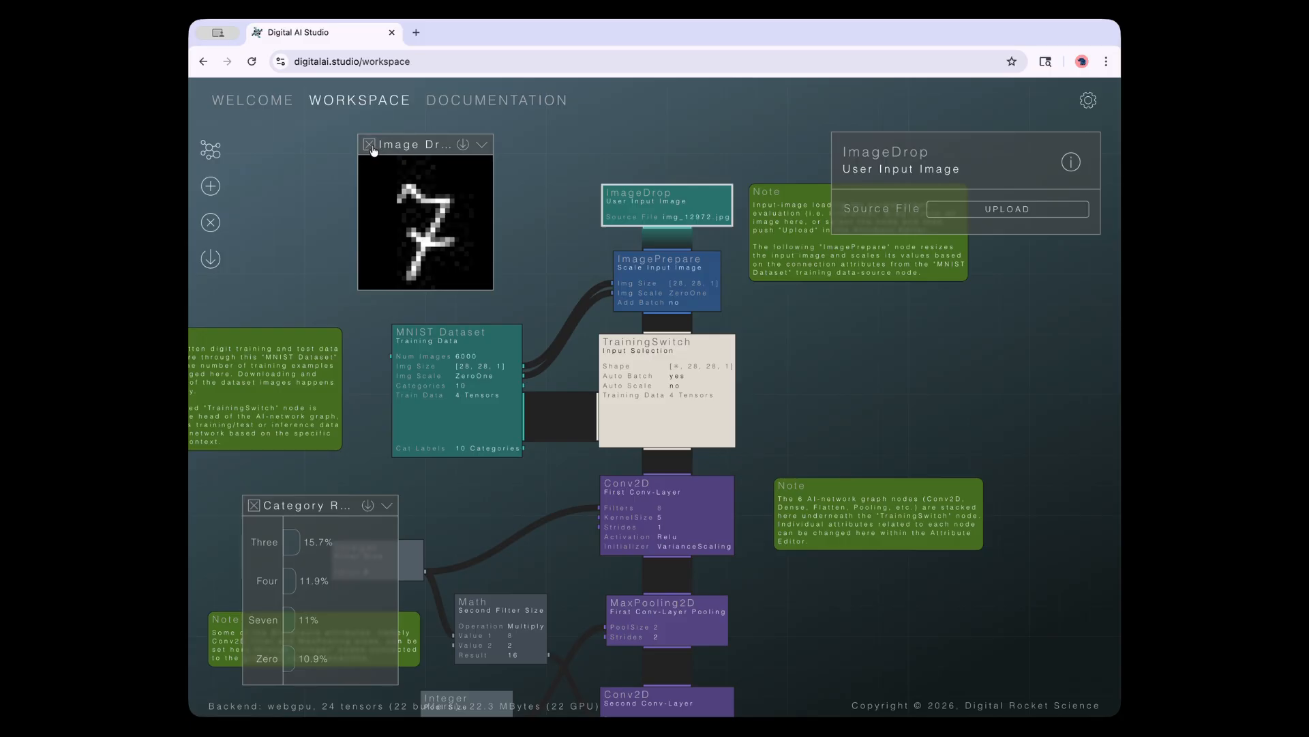
click(482, 145)
click(482, 144)
click(465, 148)
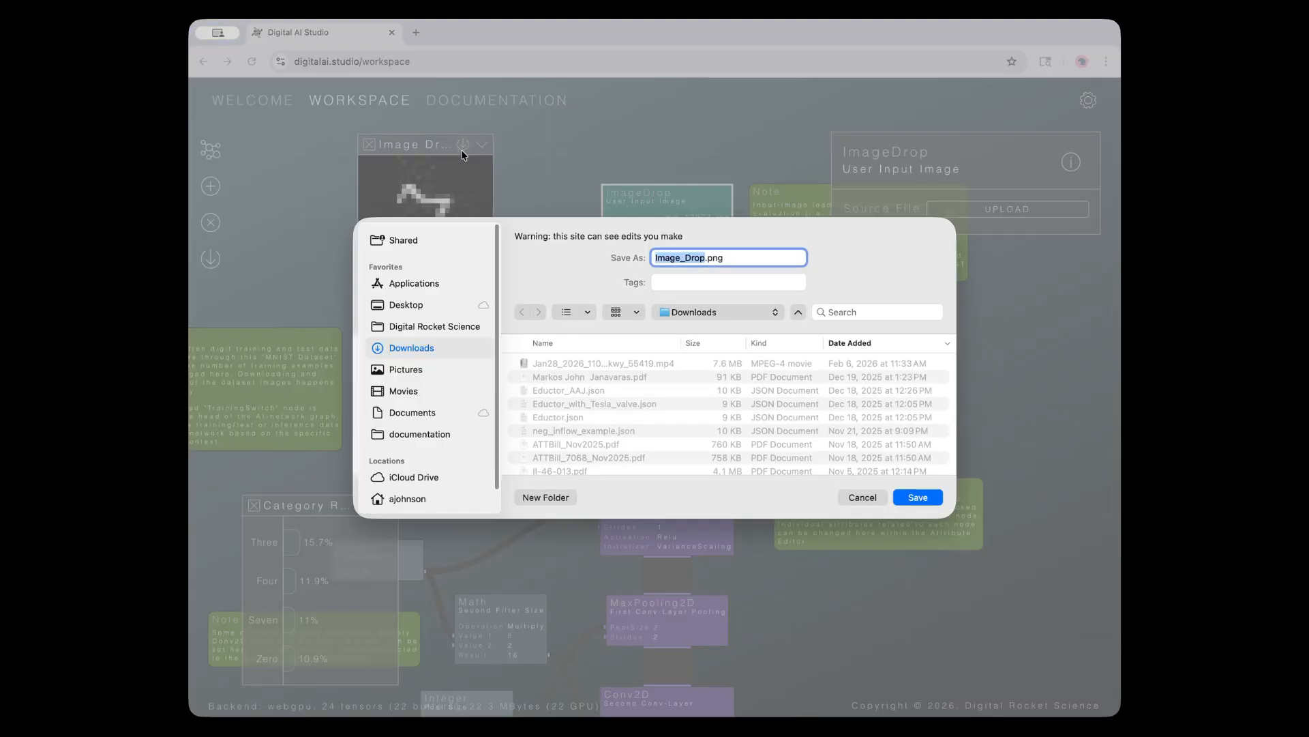
click(862, 499)
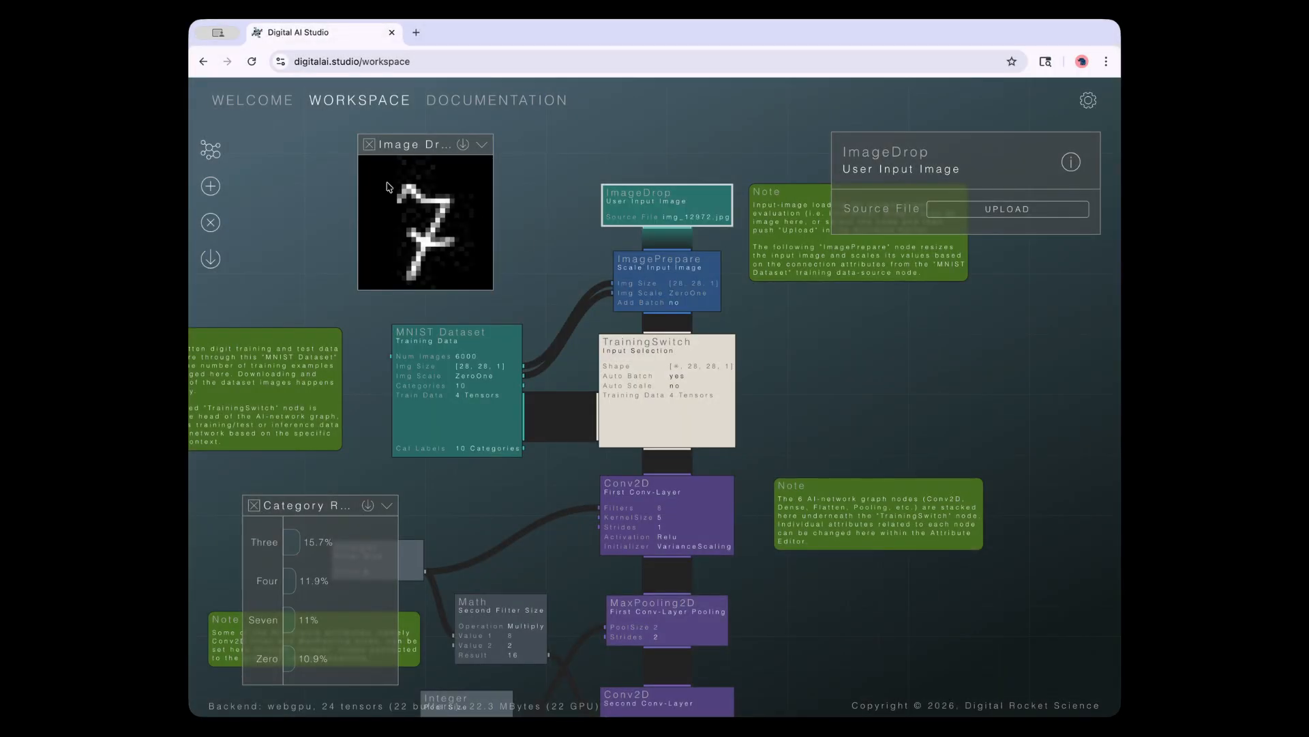
Select the CategoryResult node (Num Shown 4) and place the category scores panel beside it
drag(370, 148, 373, 147)
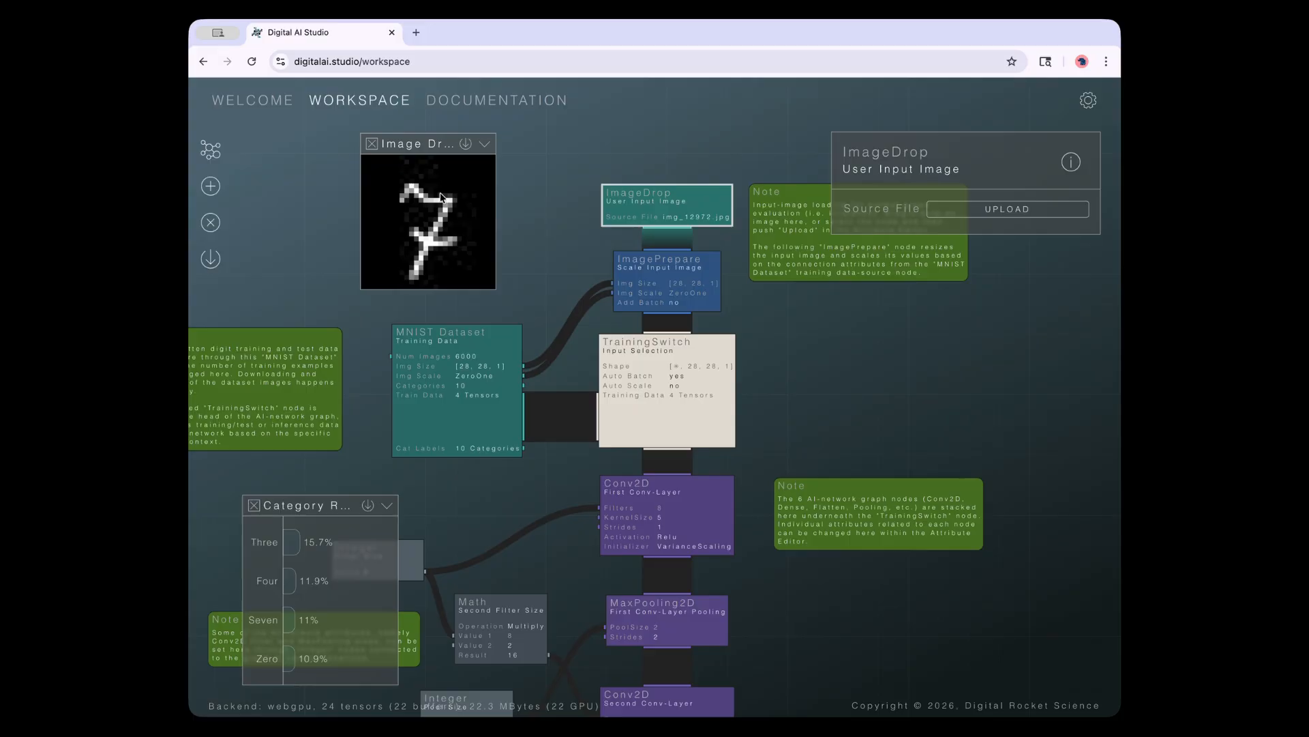
drag(331, 506, 347, 487)
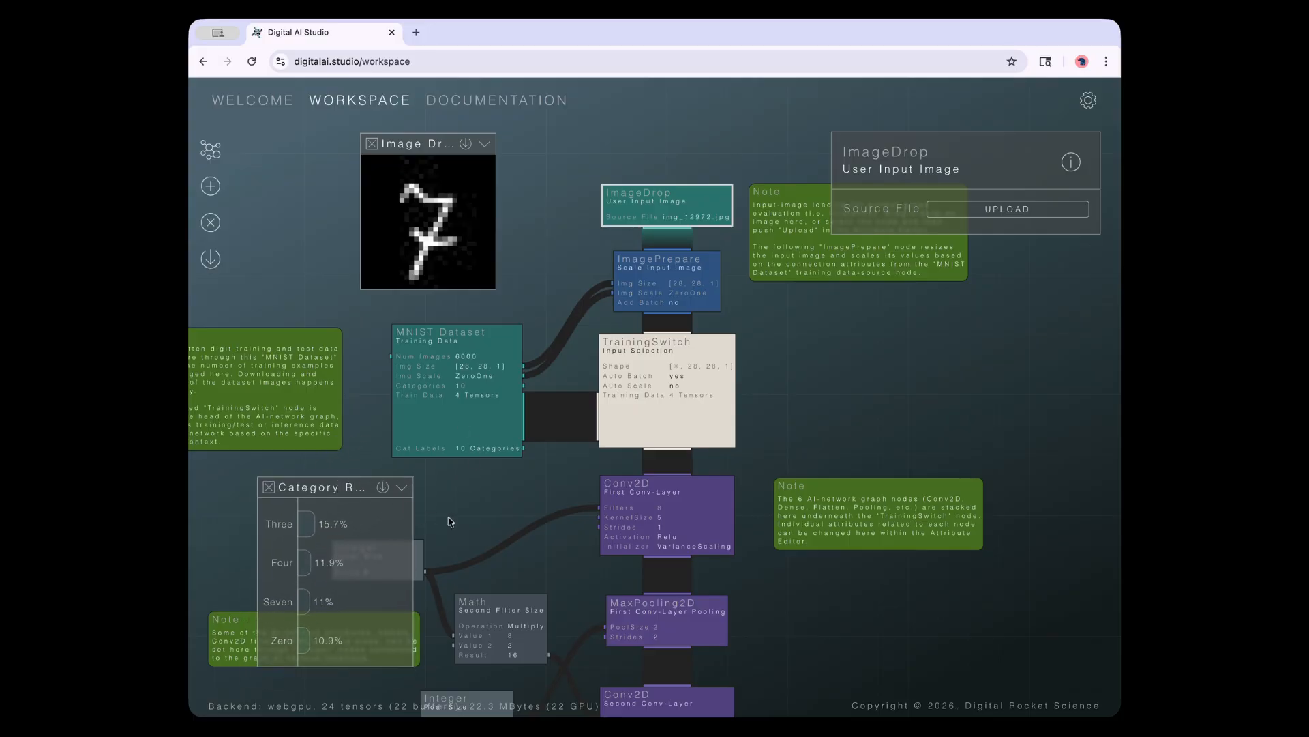
click(492, 516)
scroll(492, 515, down, 10)
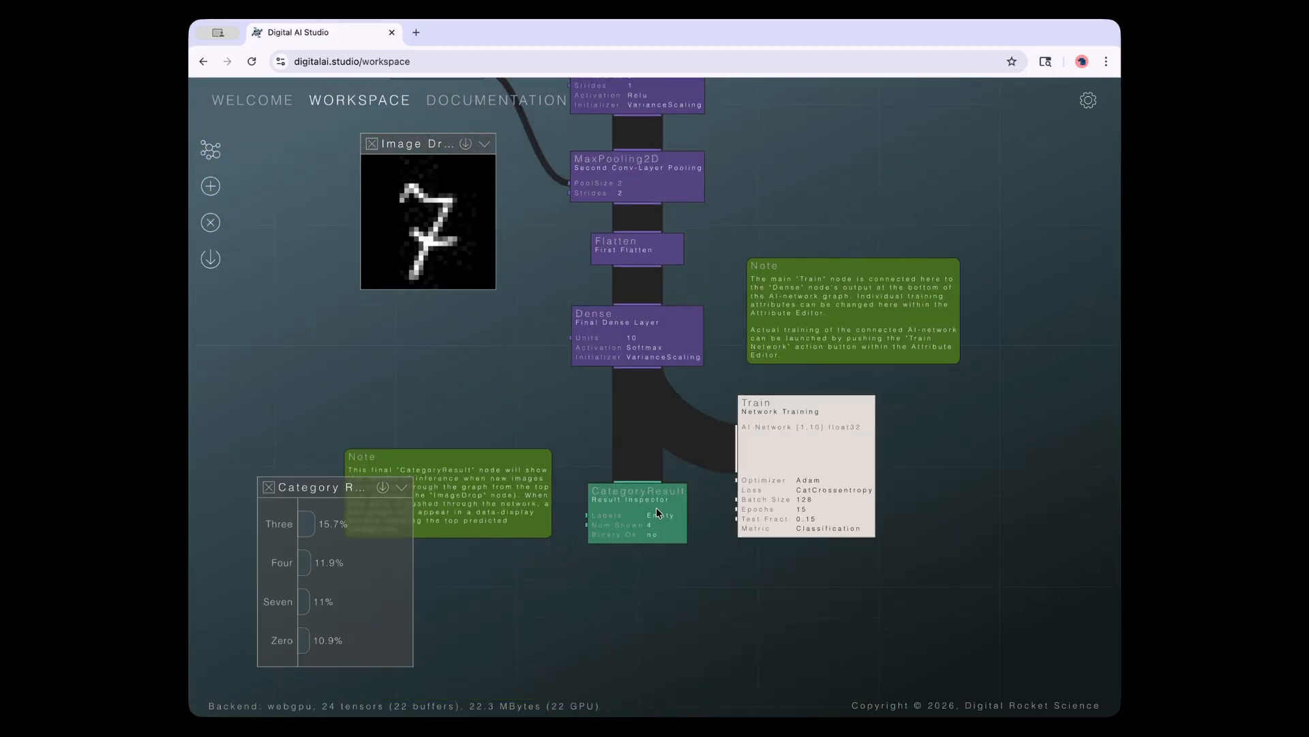
click(636, 509)
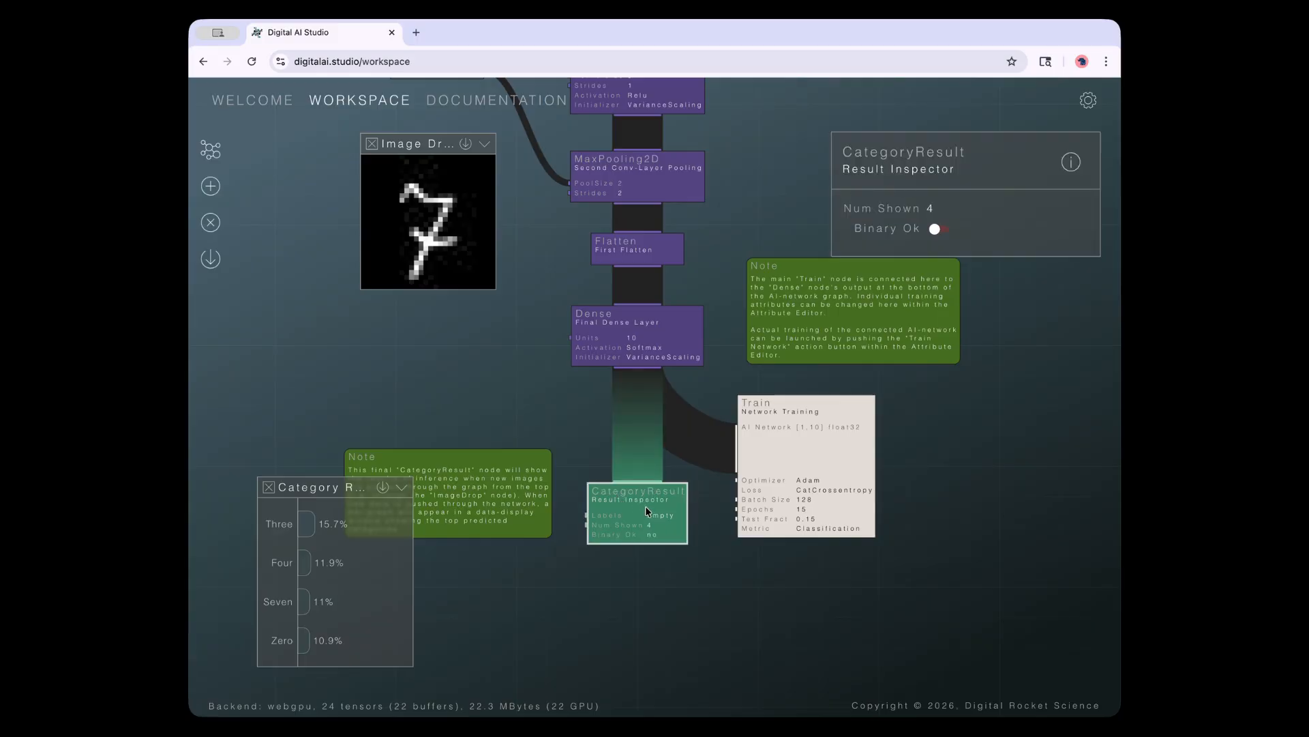
drag(315, 486, 358, 479)
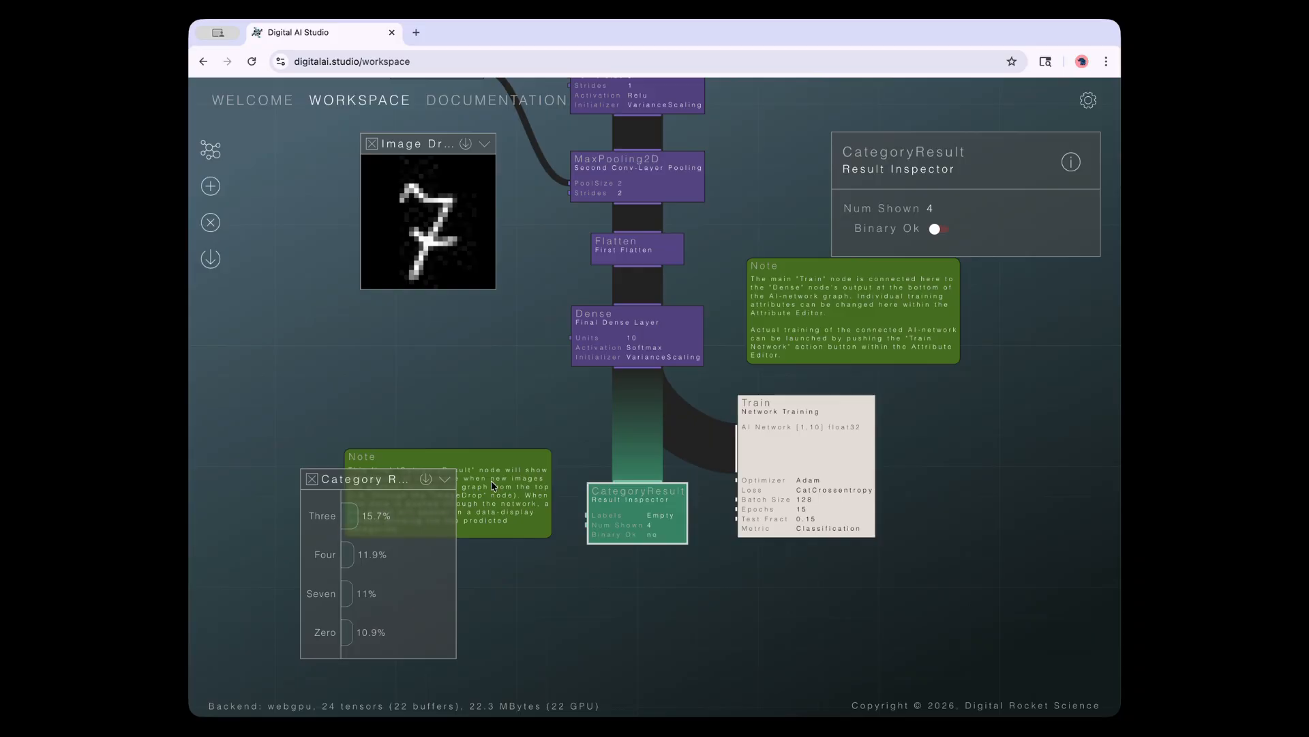
Scroll up to the input nodes and show the TrainingSwitch node's attributes
scroll(509, 354, up, 10)
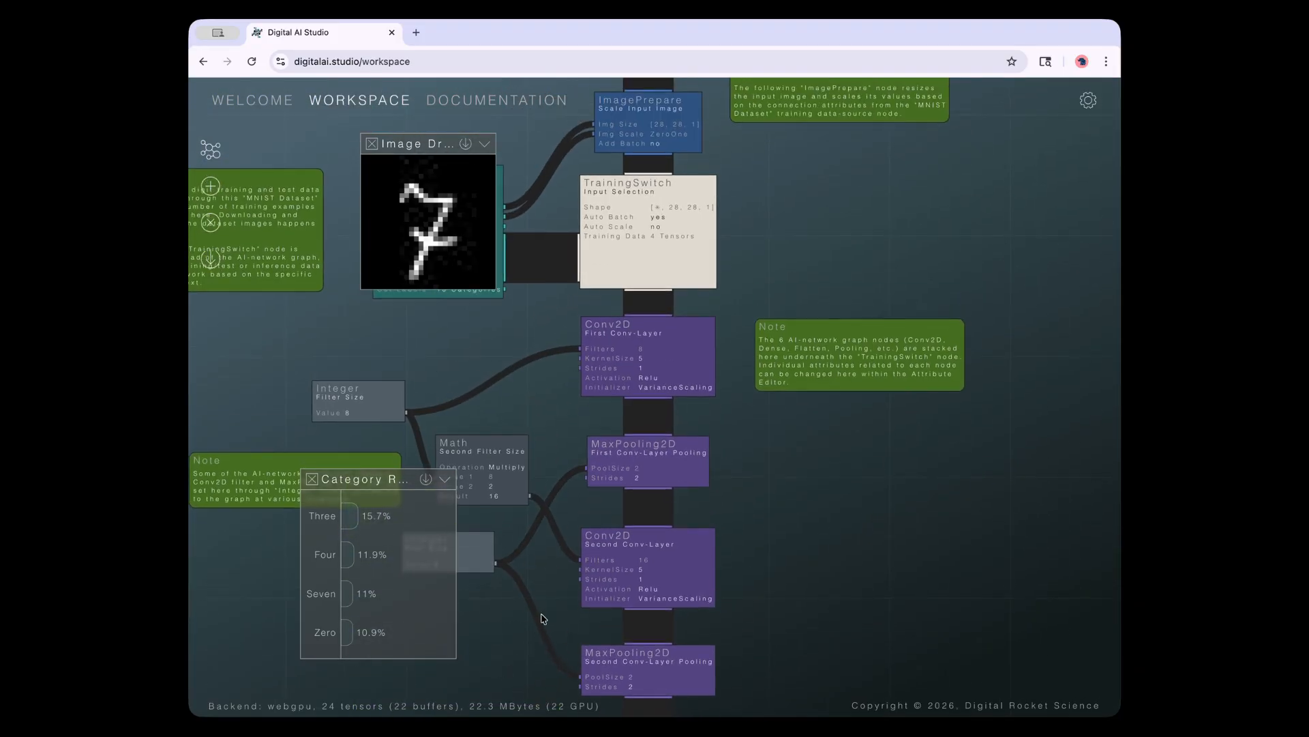
scroll(760, 432, up, 5)
scroll(795, 366, down, 2)
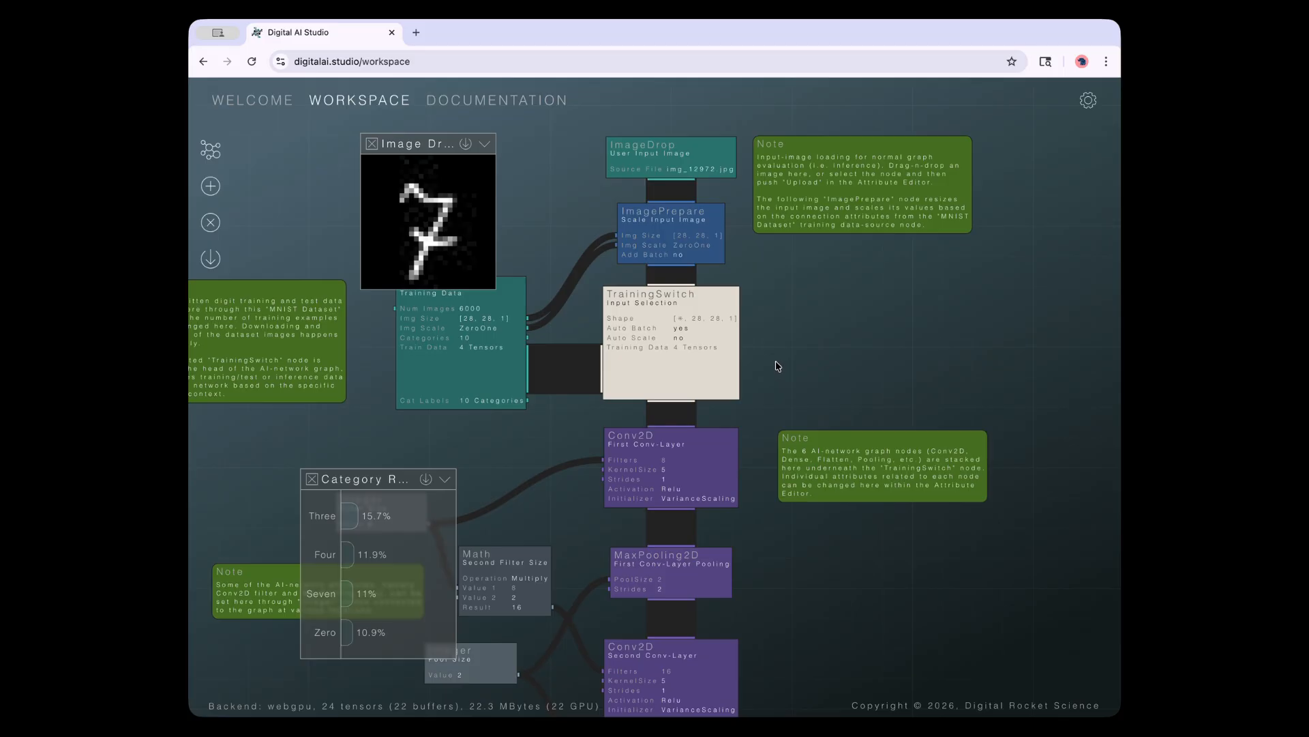
click(667, 357)
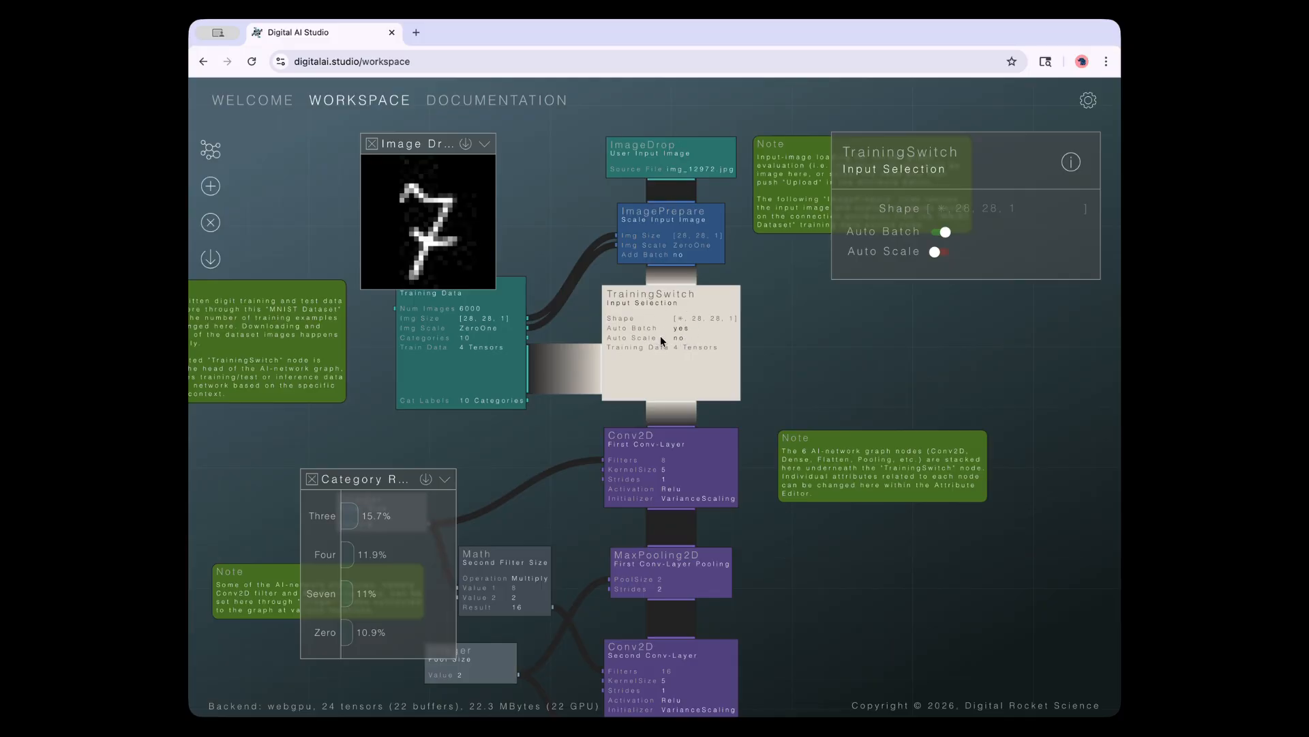
Step through the first Conv2D, first MaxPooling2D and second Conv2D layer attributes, ending on TrainingSwitch
click(666, 437)
click(672, 558)
click(668, 690)
click(678, 579)
click(683, 466)
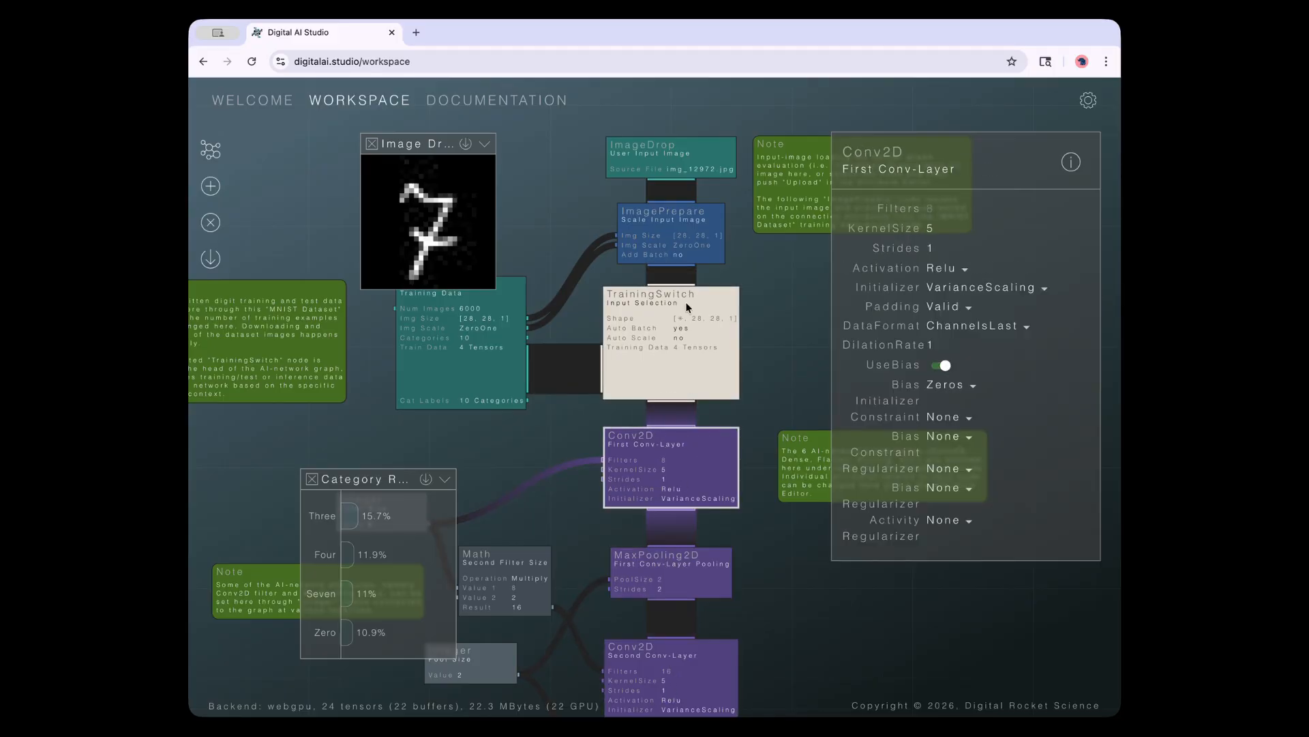
click(689, 295)
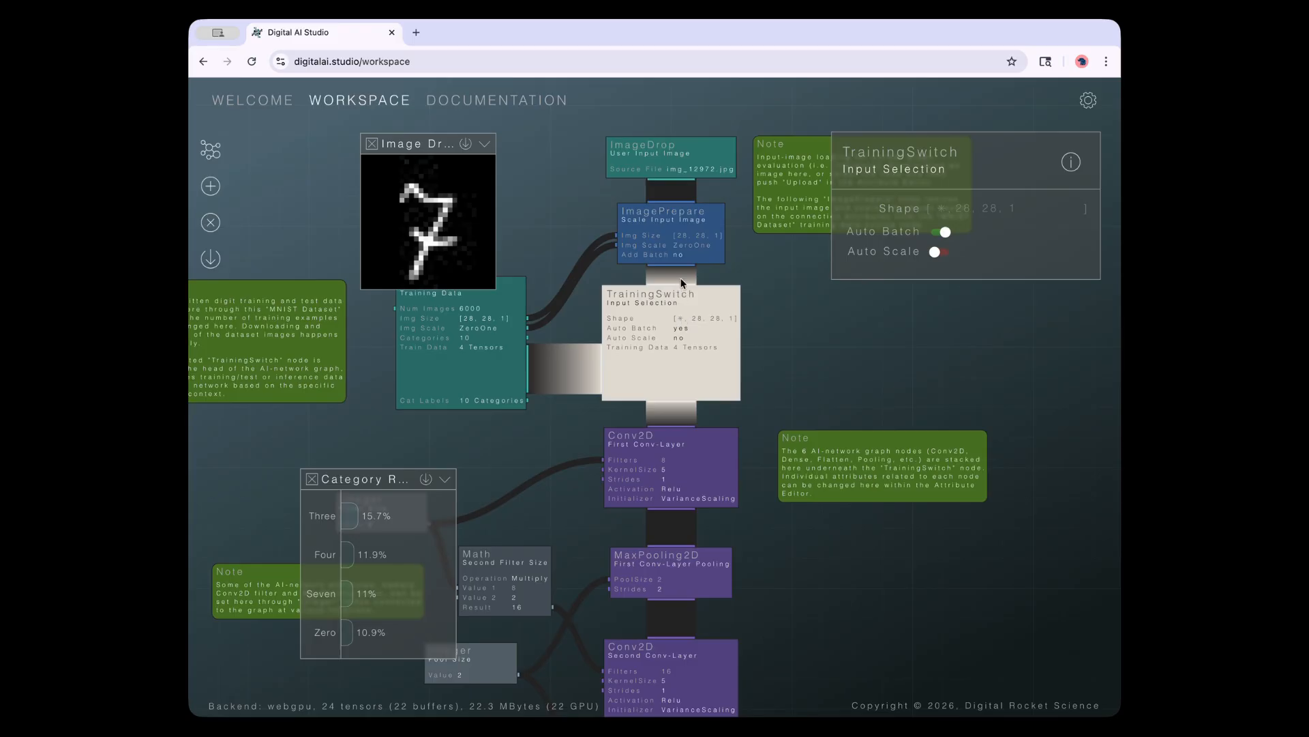
Check the ImageDrop and ImagePrepare node attributes, then return to TrainingSwitch
click(663, 159)
click(660, 219)
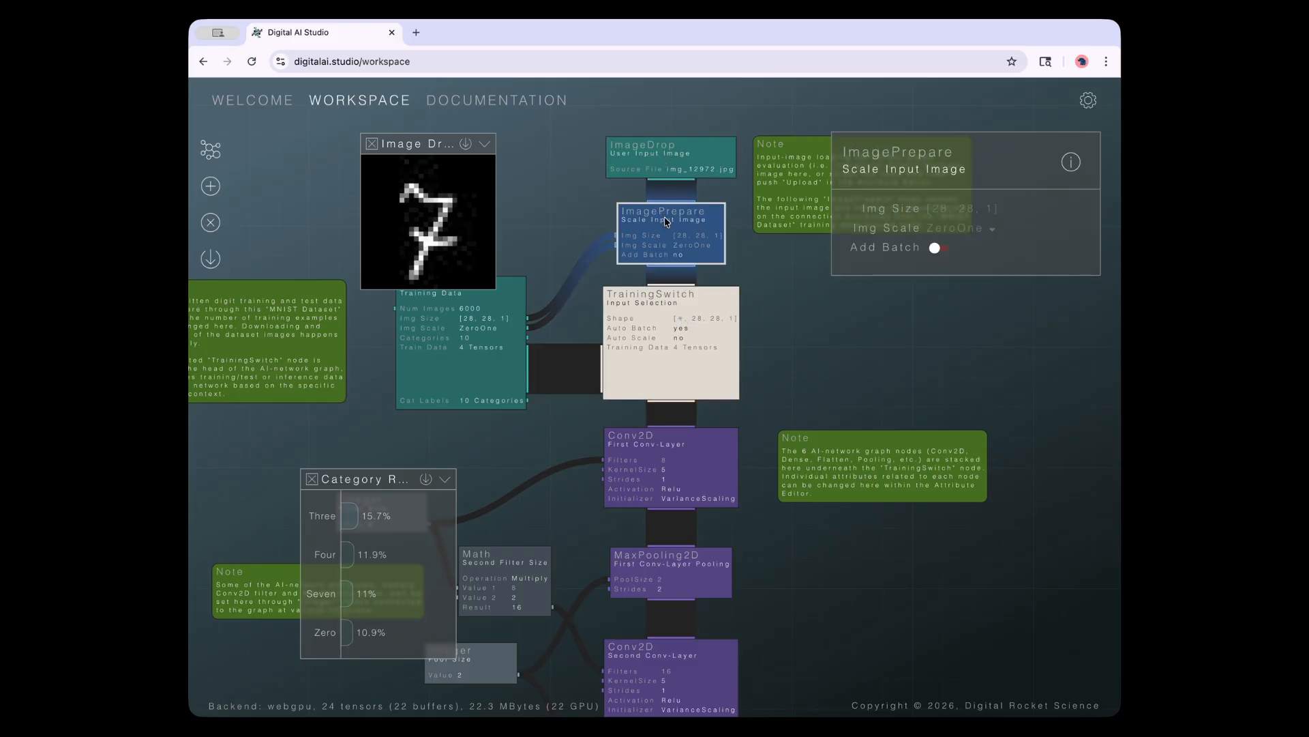
click(668, 325)
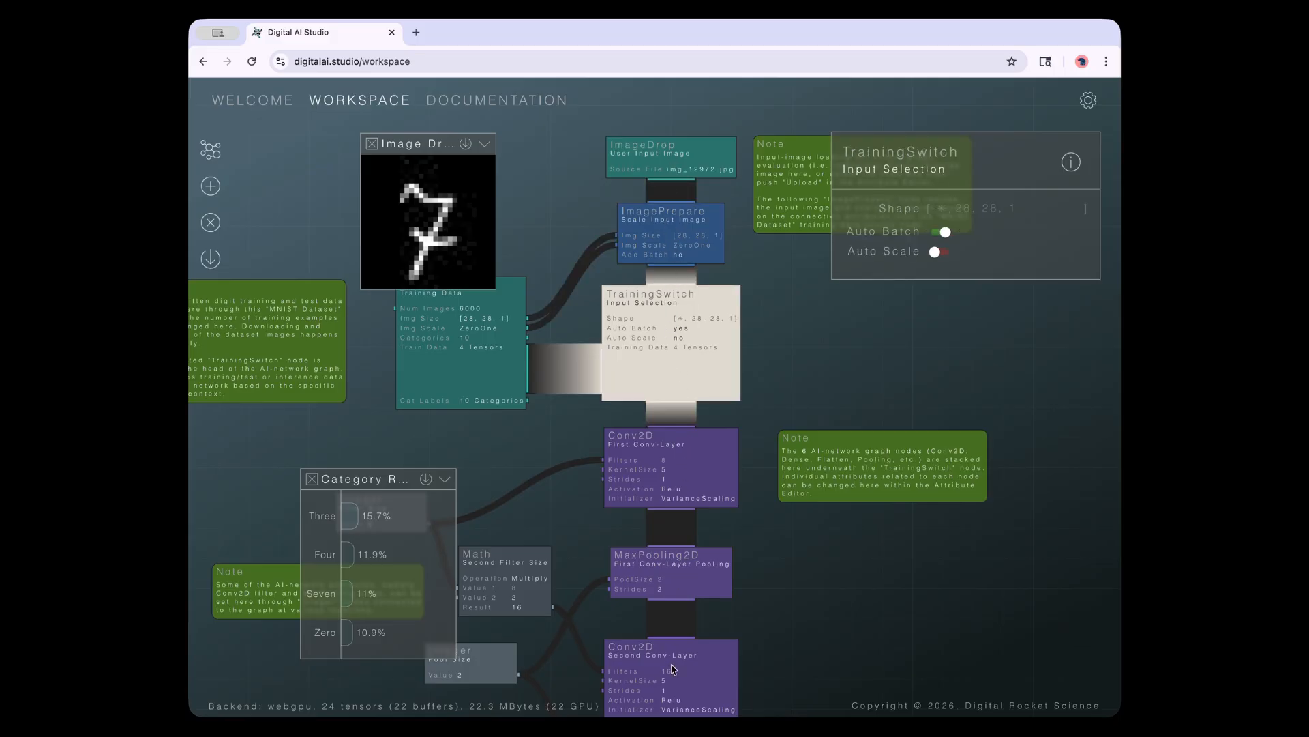
Pan across the graph and show the MNIST Dataset node's attributes, with Num Images 6000
drag(825, 649, 797, 307)
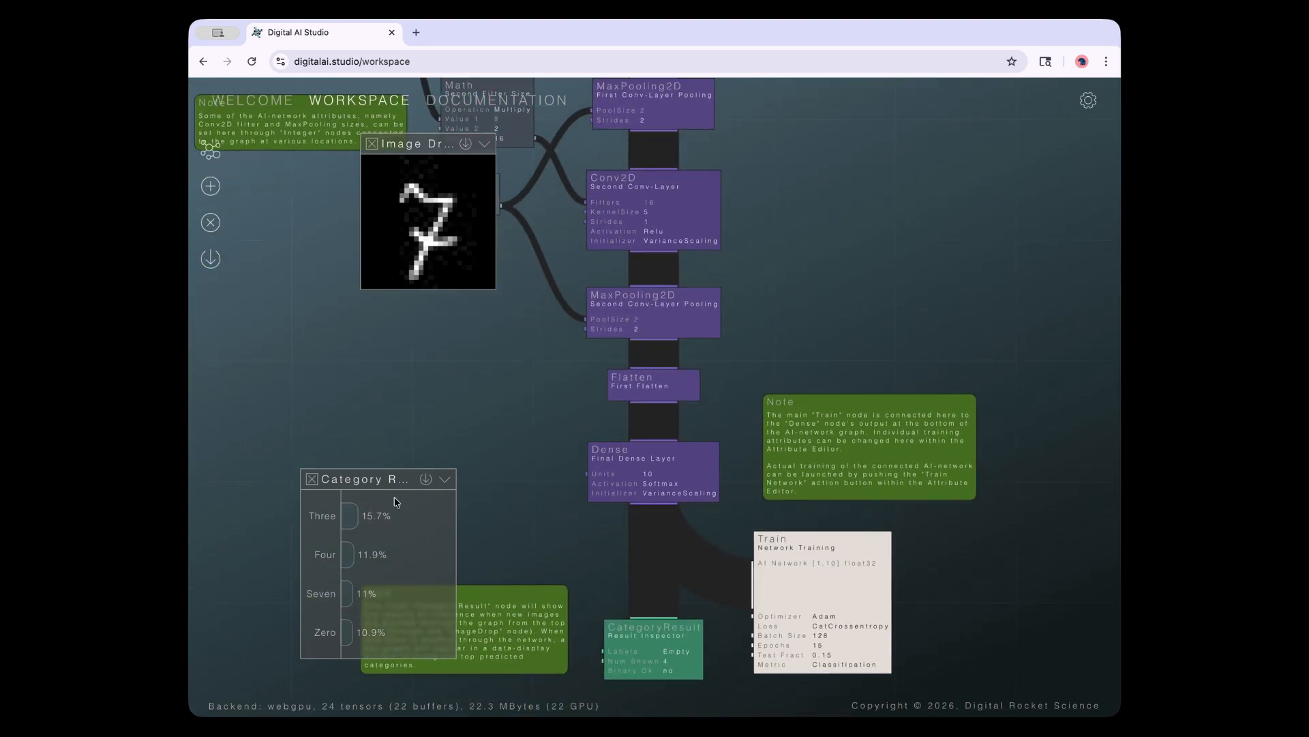
drag(789, 184, 776, 435)
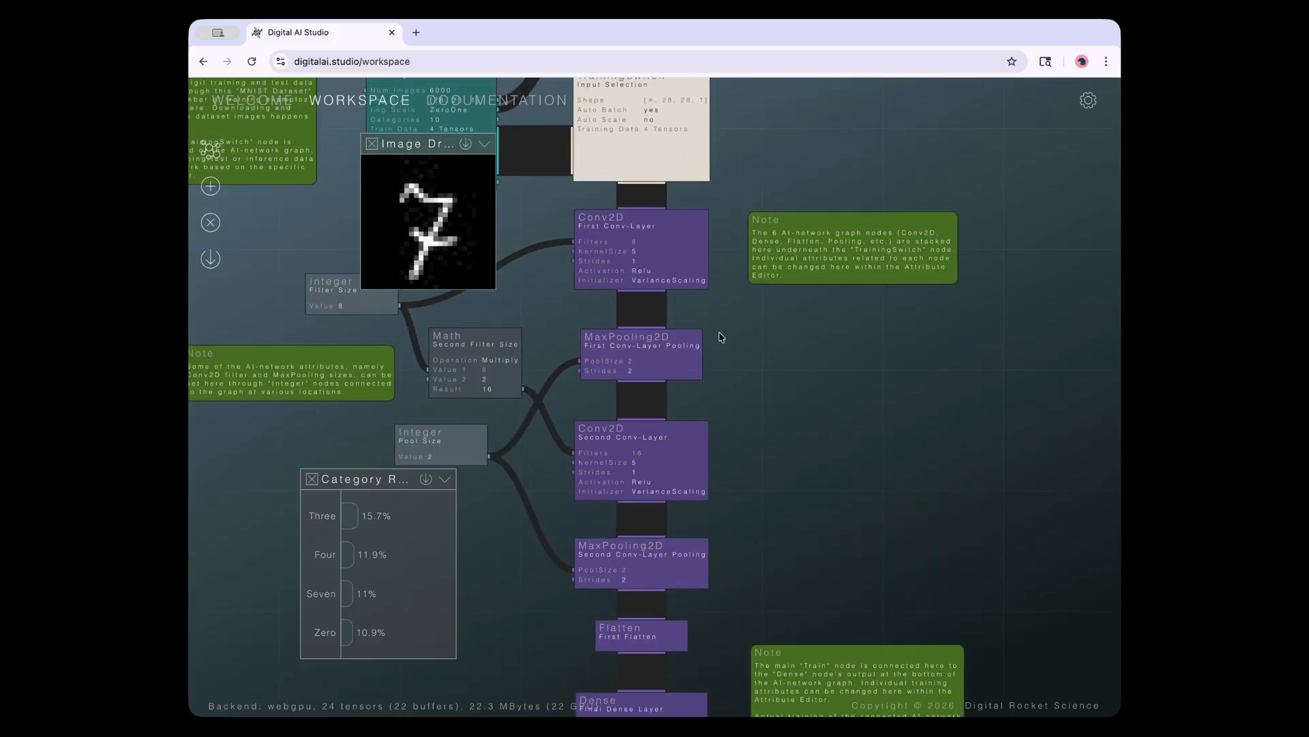
drag(785, 344, 858, 593)
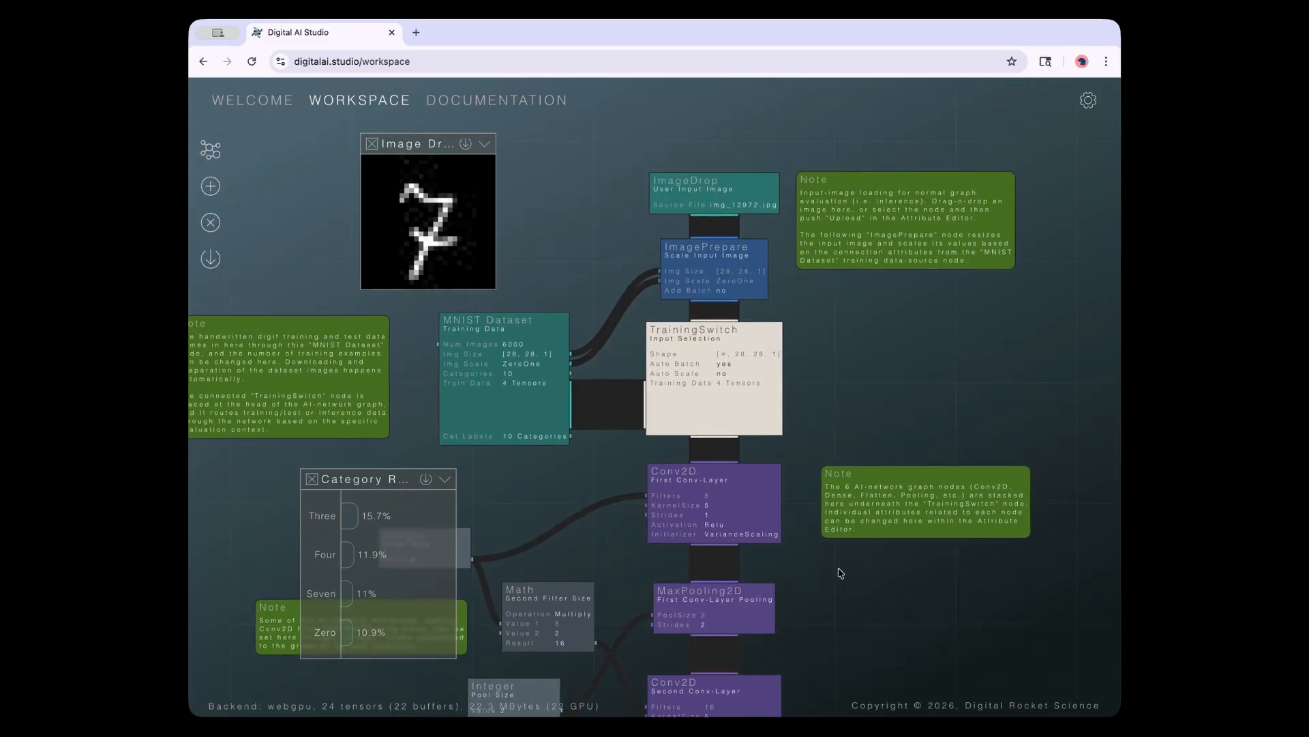
click(738, 401)
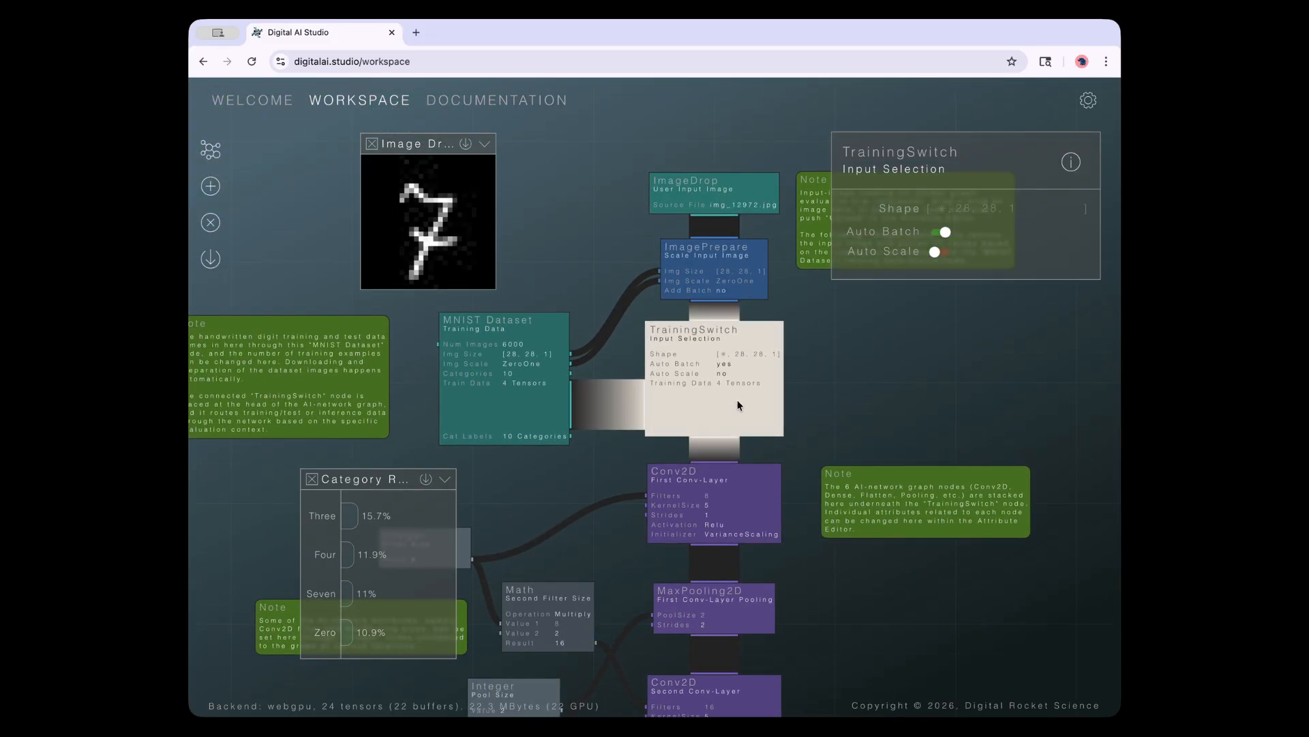
click(526, 400)
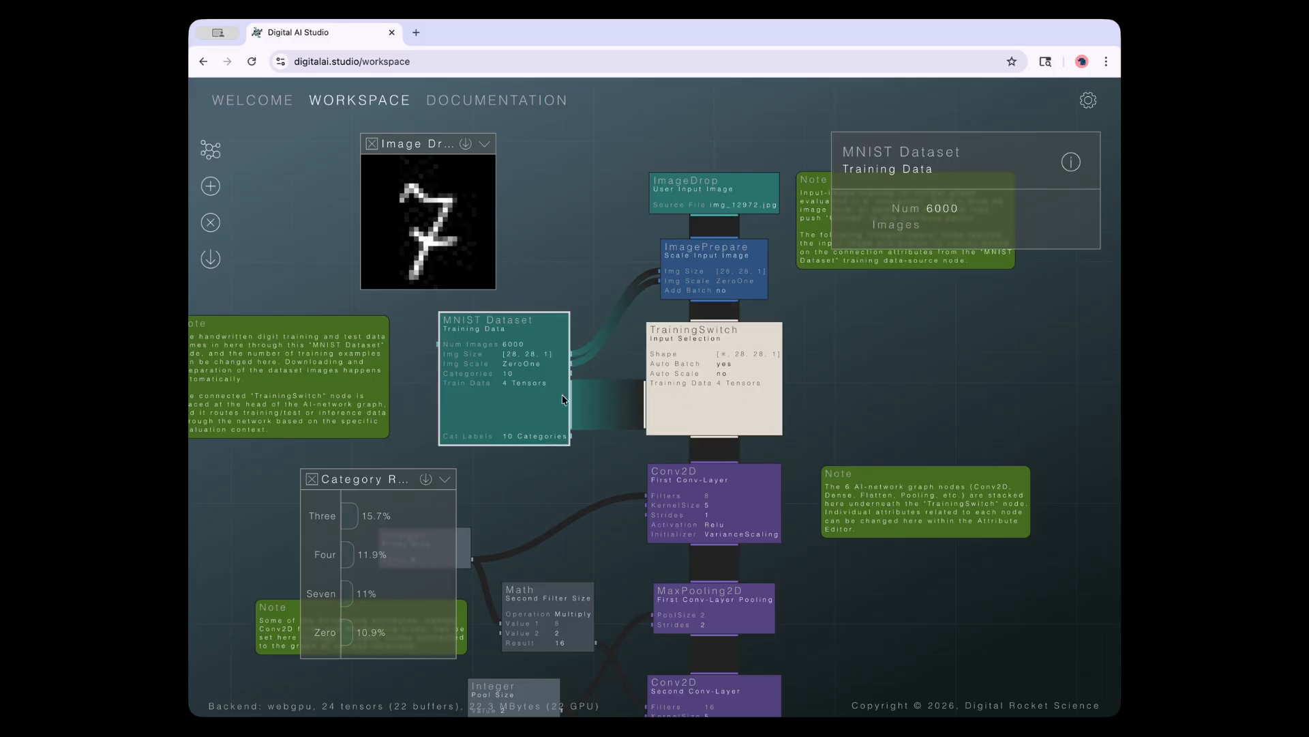
click(515, 356)
click(211, 191)
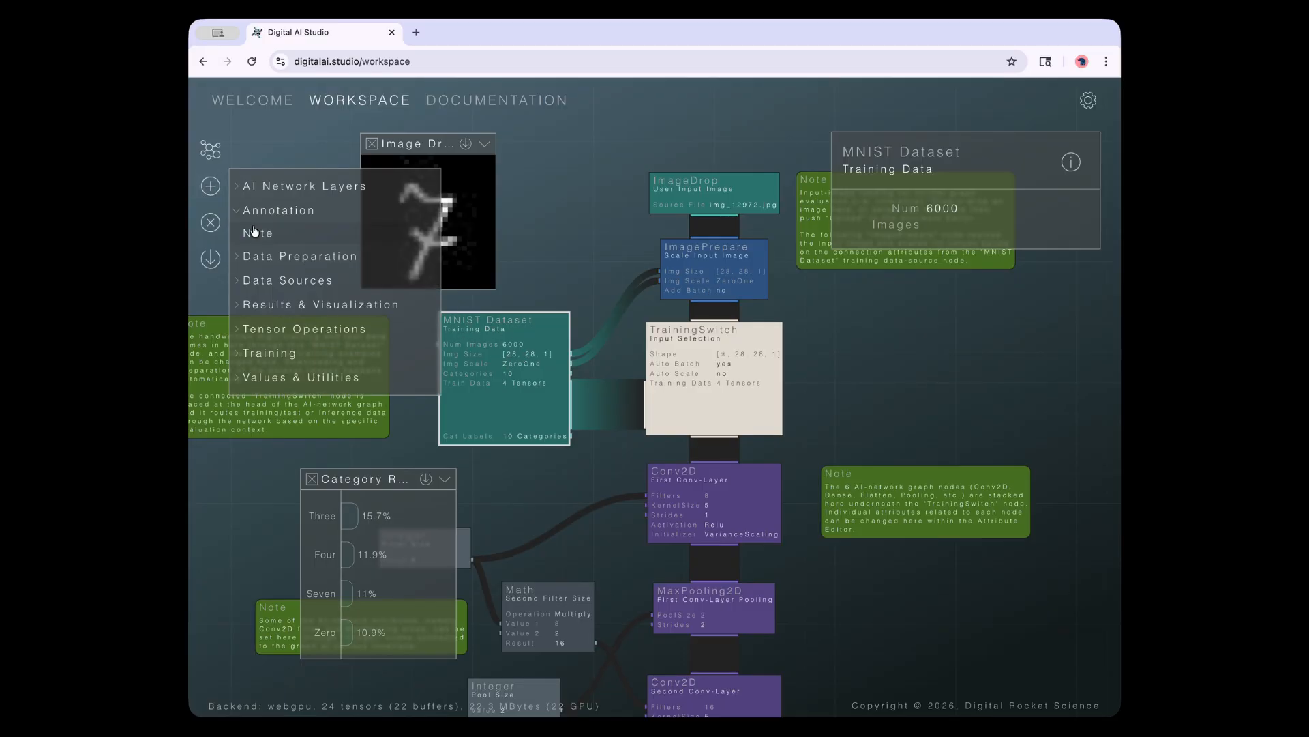
click(283, 279)
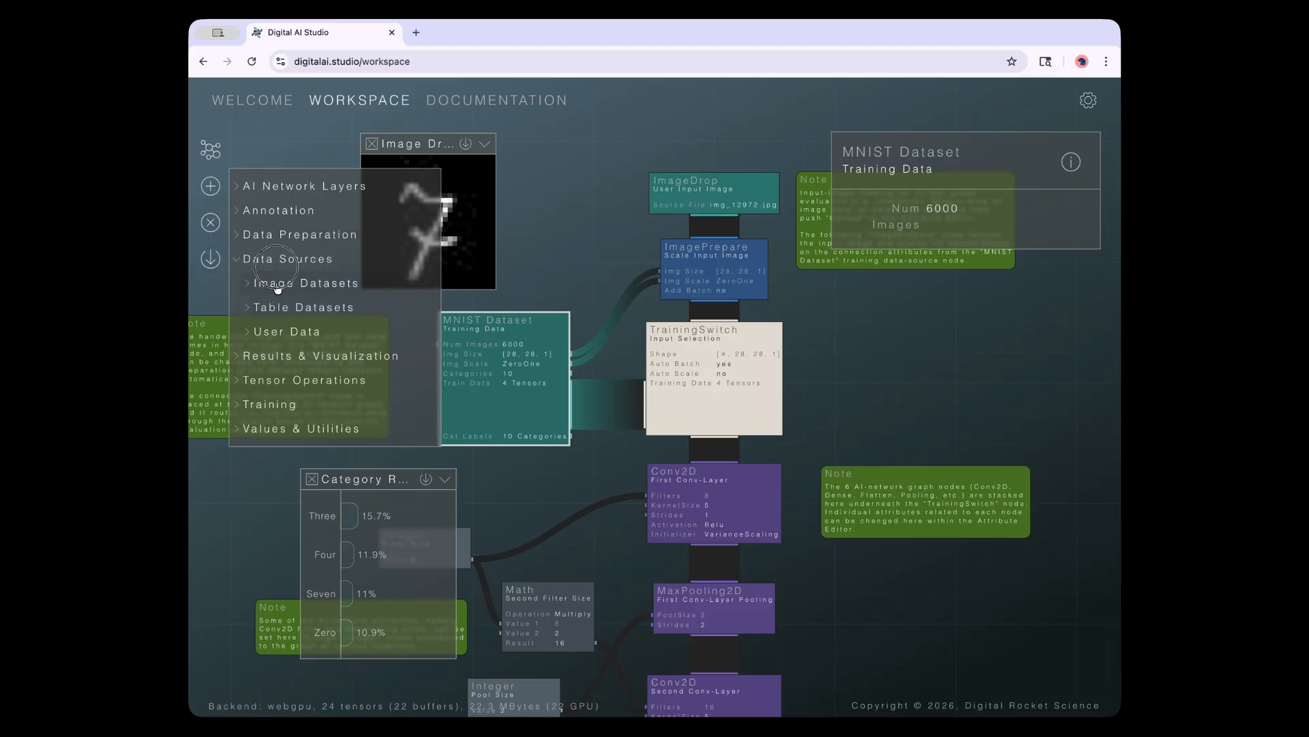
click(286, 287)
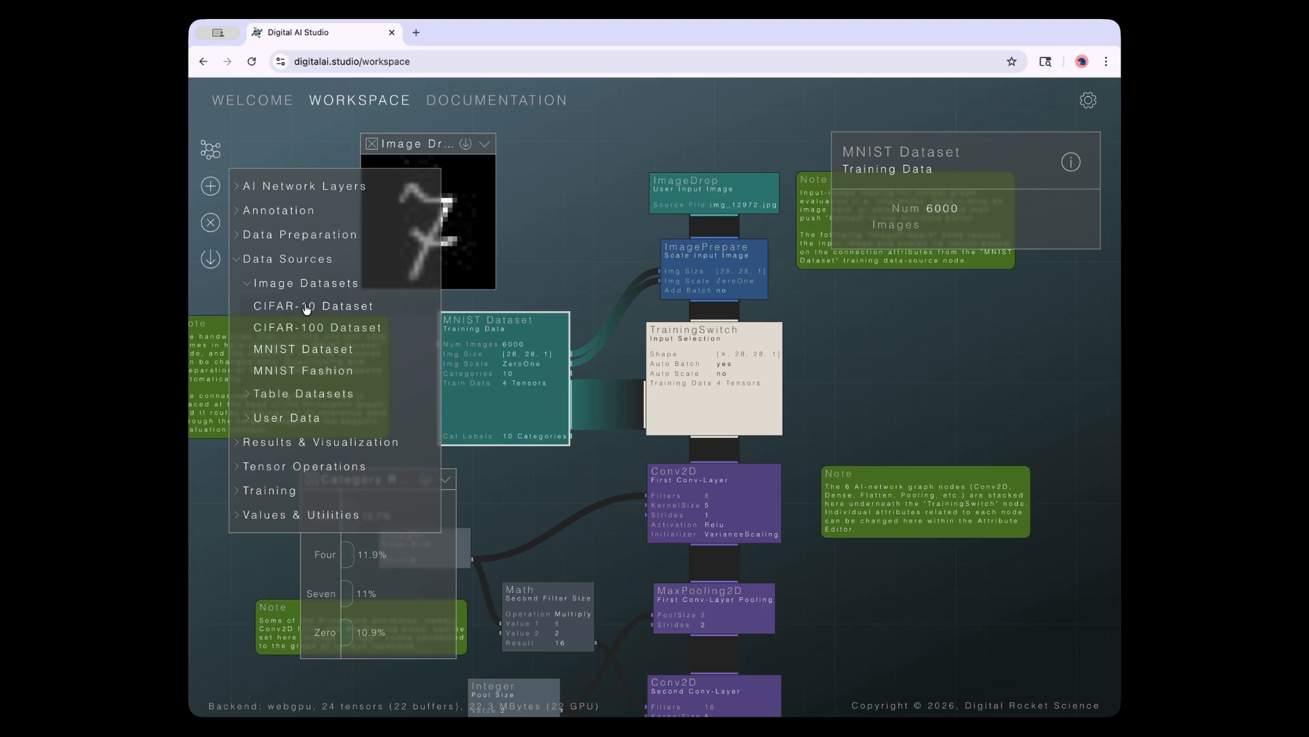
click(304, 393)
click(289, 353)
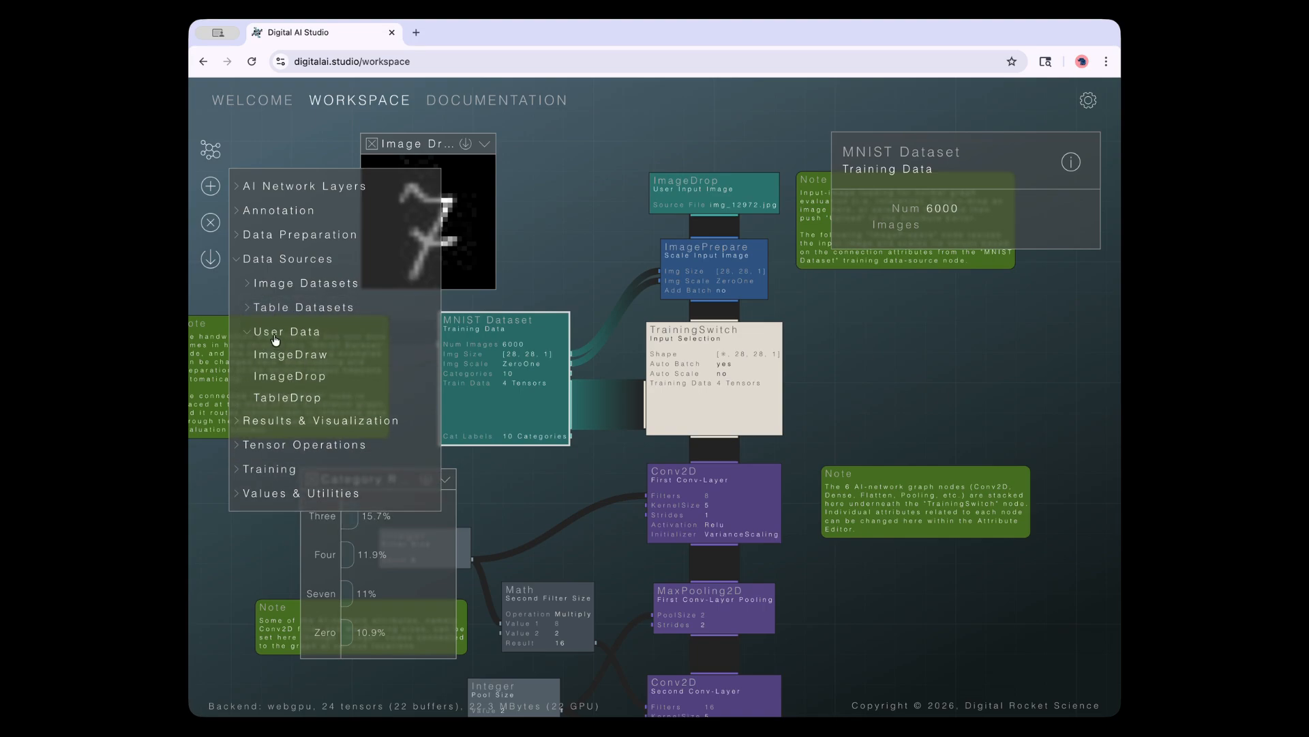
click(247, 283)
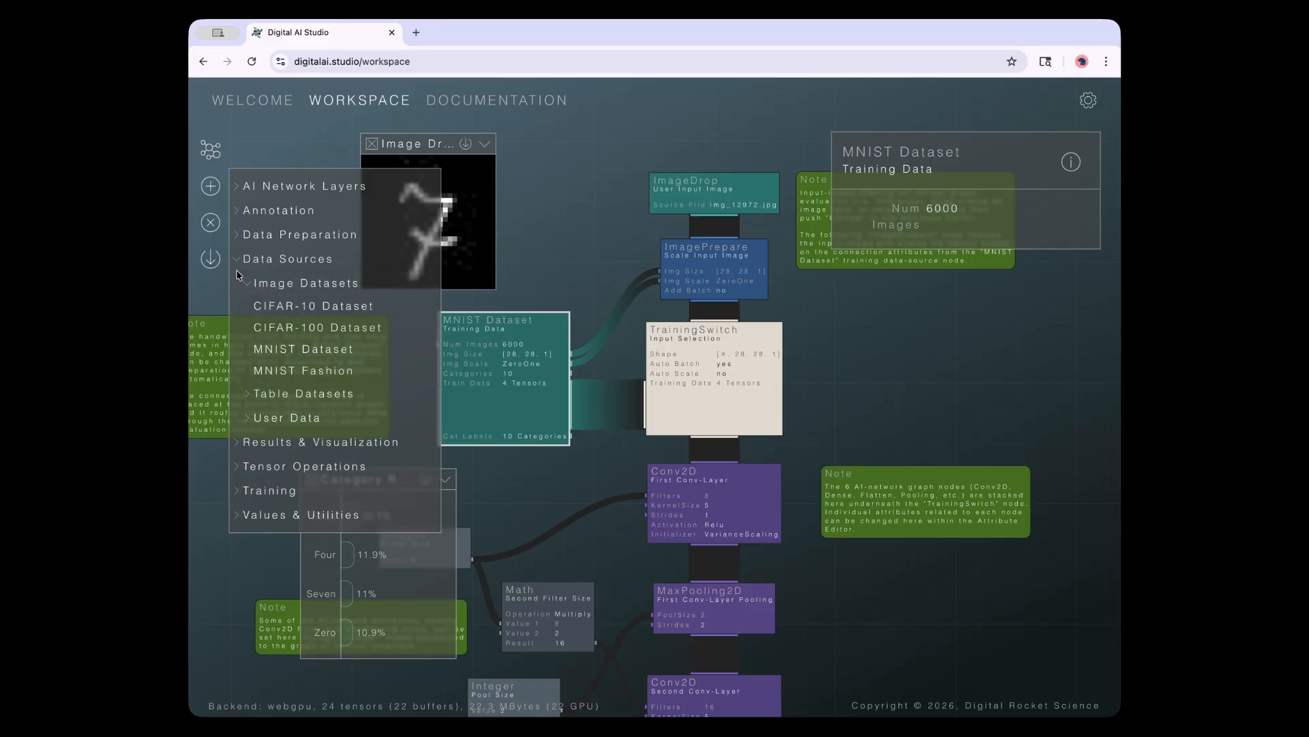
click(238, 264)
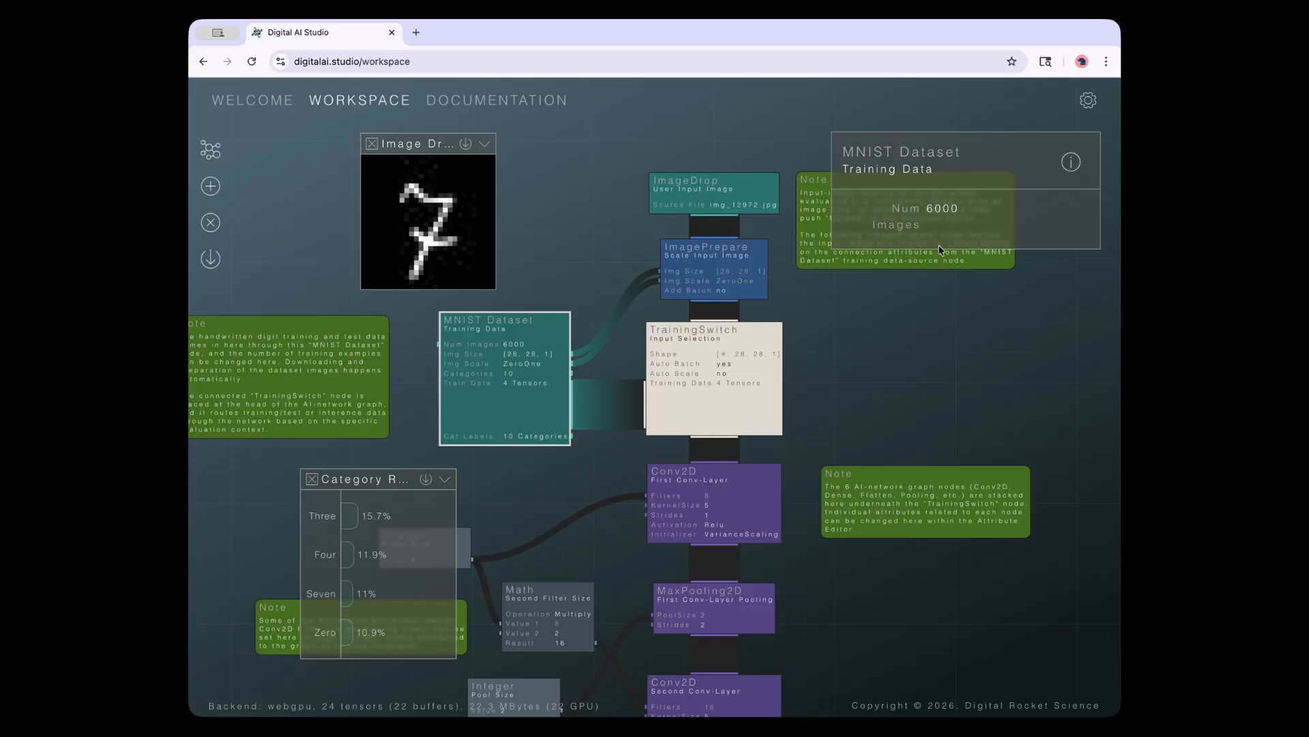
click(937, 202)
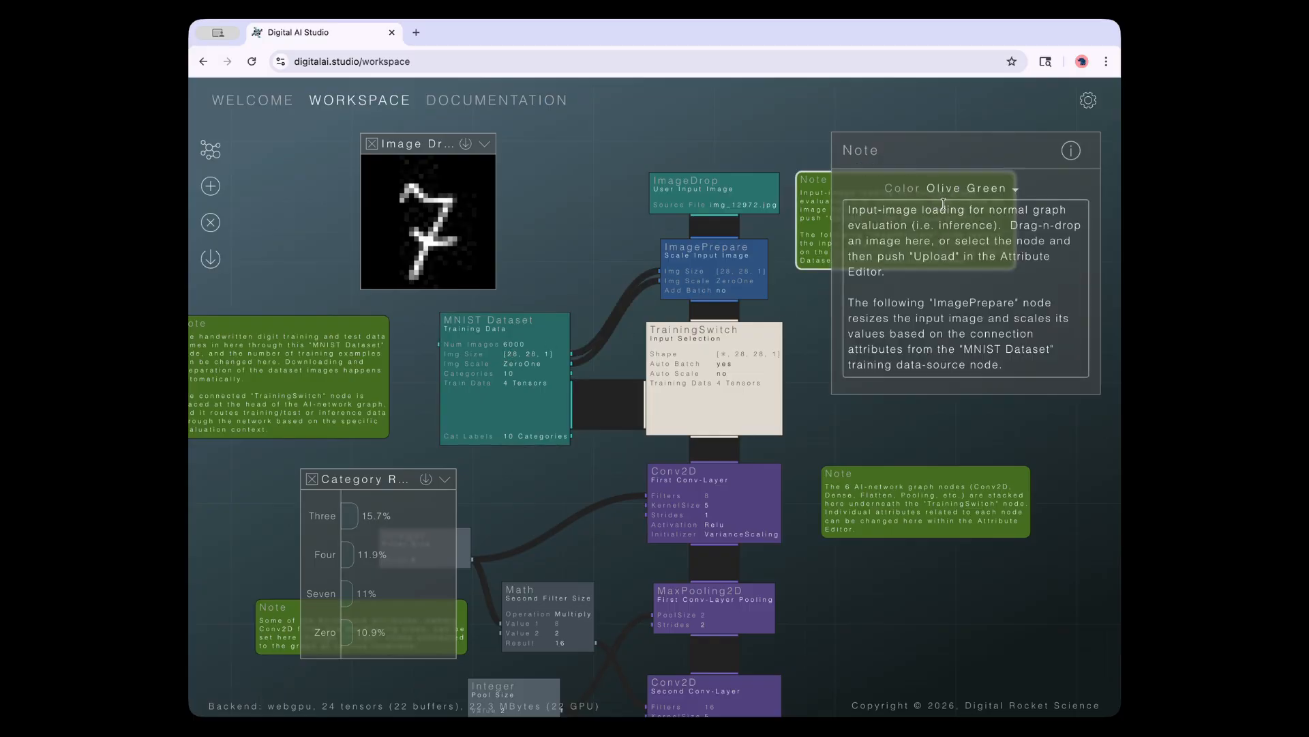
click(500, 349)
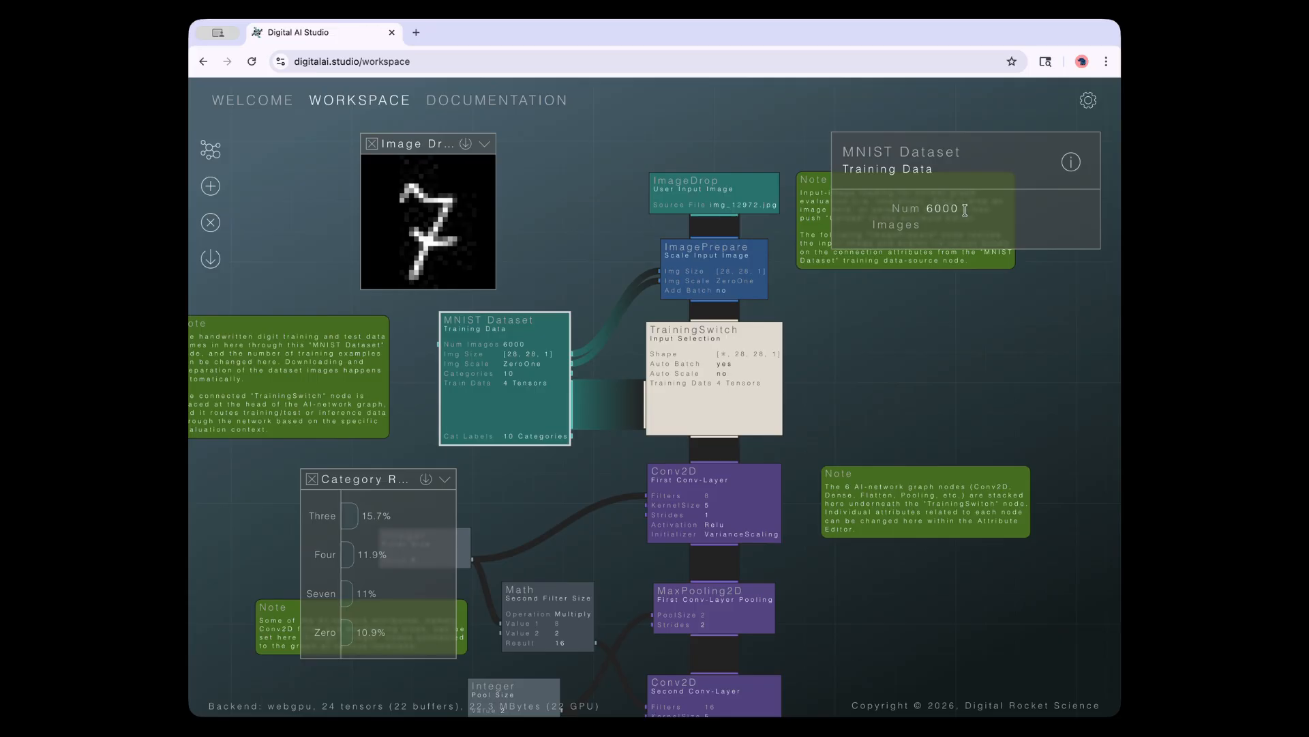
click(966, 208)
double_click(966, 208)
text(60000)
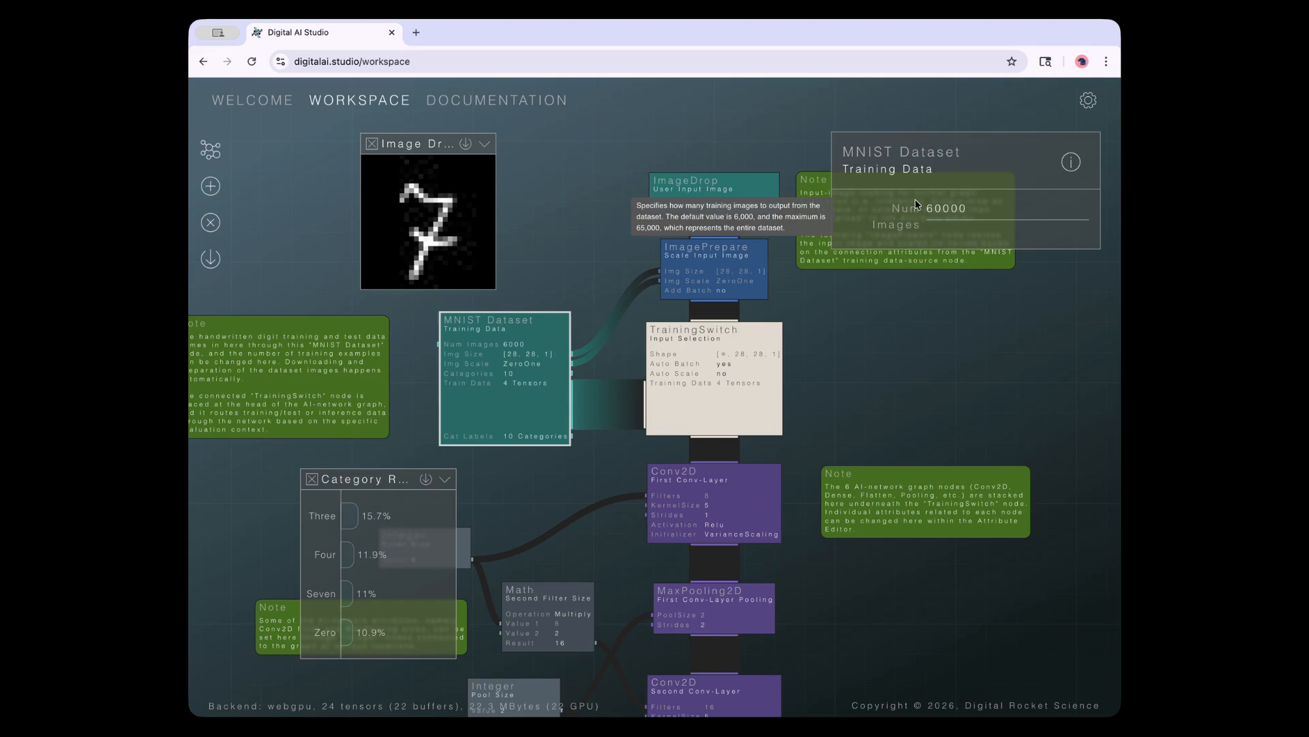
key(BackSpace)
key(Return)
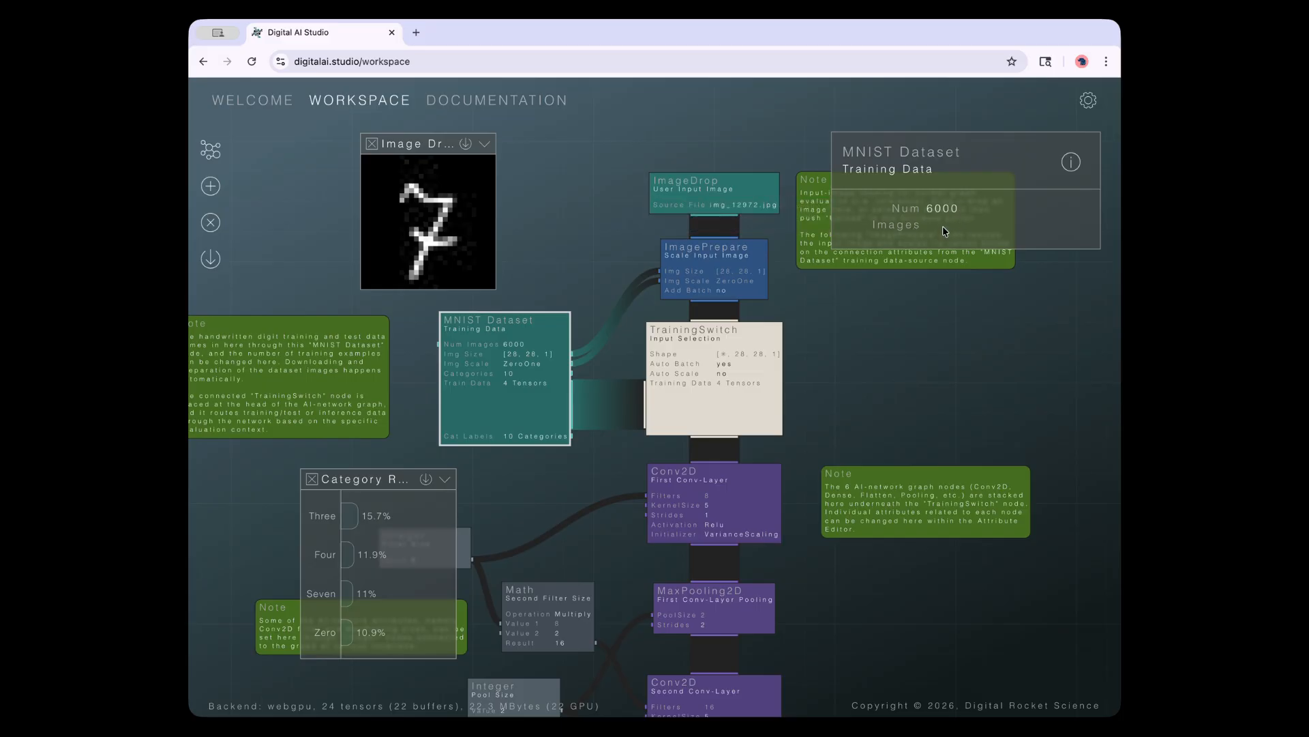
click(1074, 168)
scroll(935, 313, down, 3)
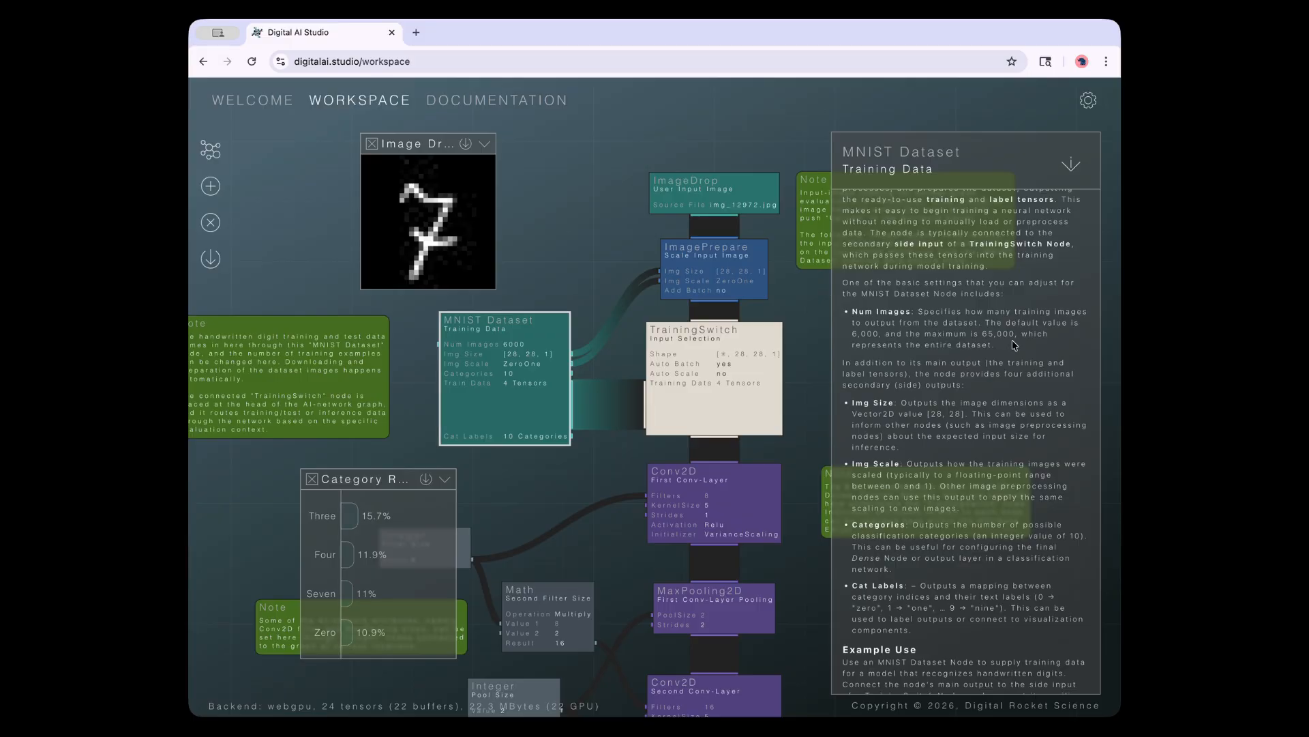
click(1070, 164)
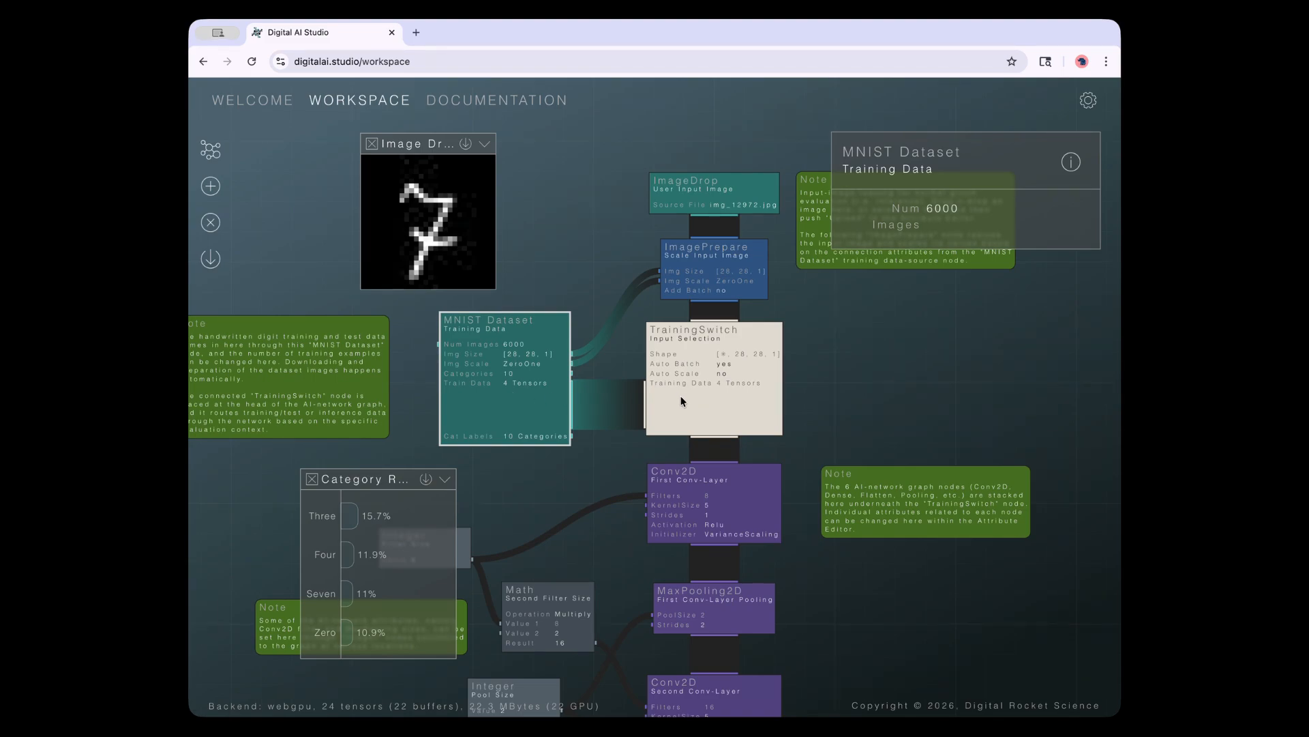
Select the layer stack and inspect both Conv2D and both MaxPooling2D layers' attributes
drag(843, 399, 841, 334)
scroll(840, 334, down, 5)
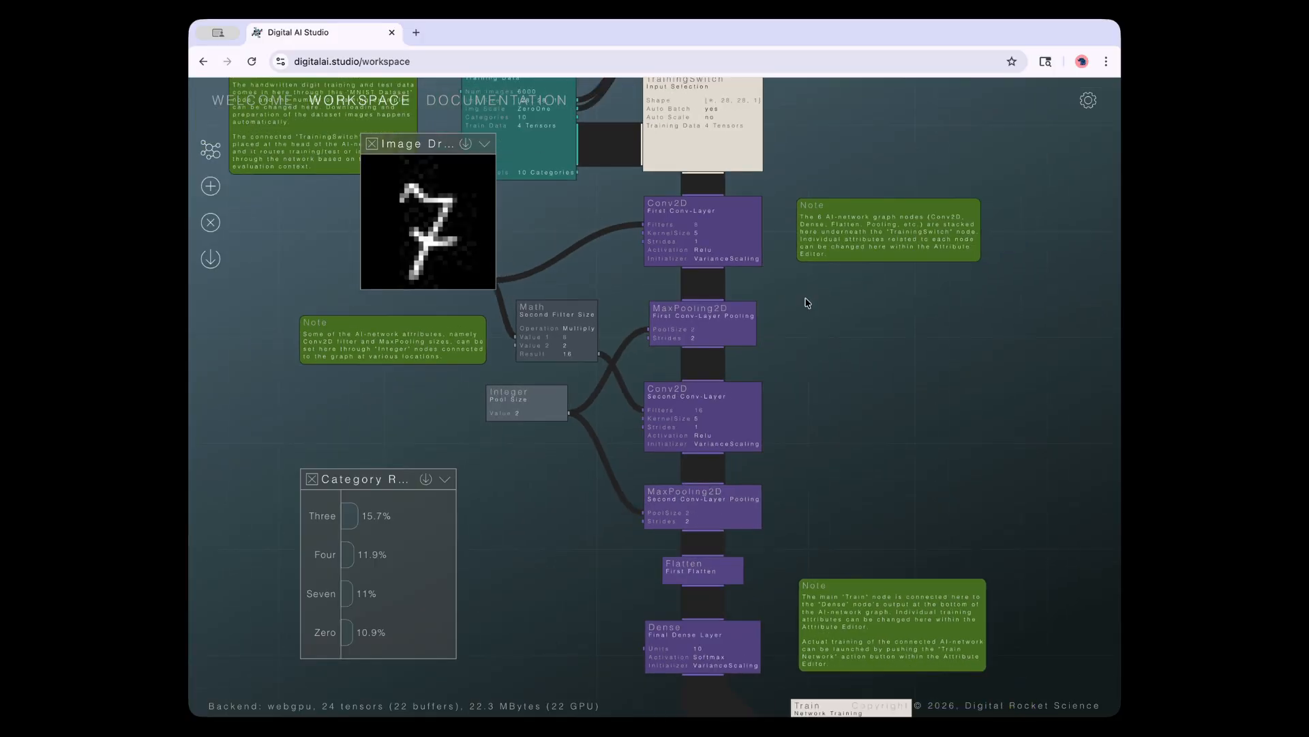
click(680, 639)
click(712, 239)
click(703, 324)
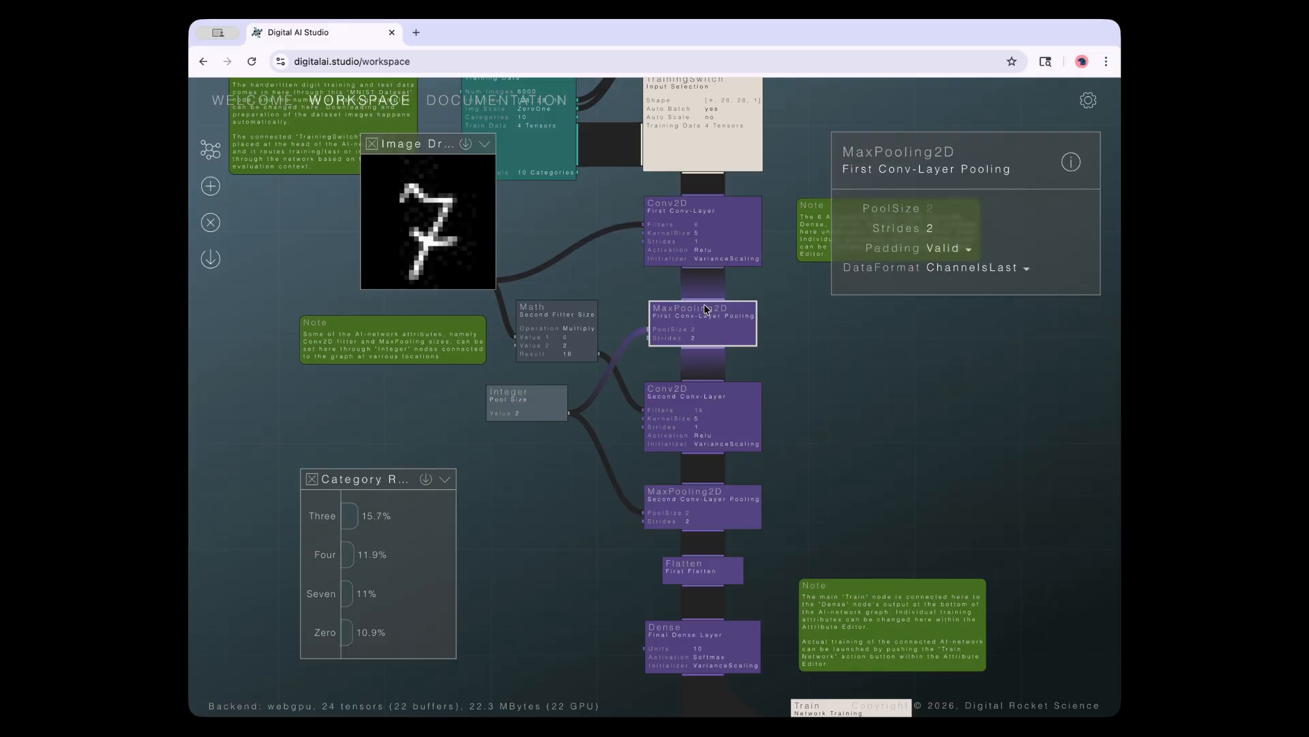
click(690, 408)
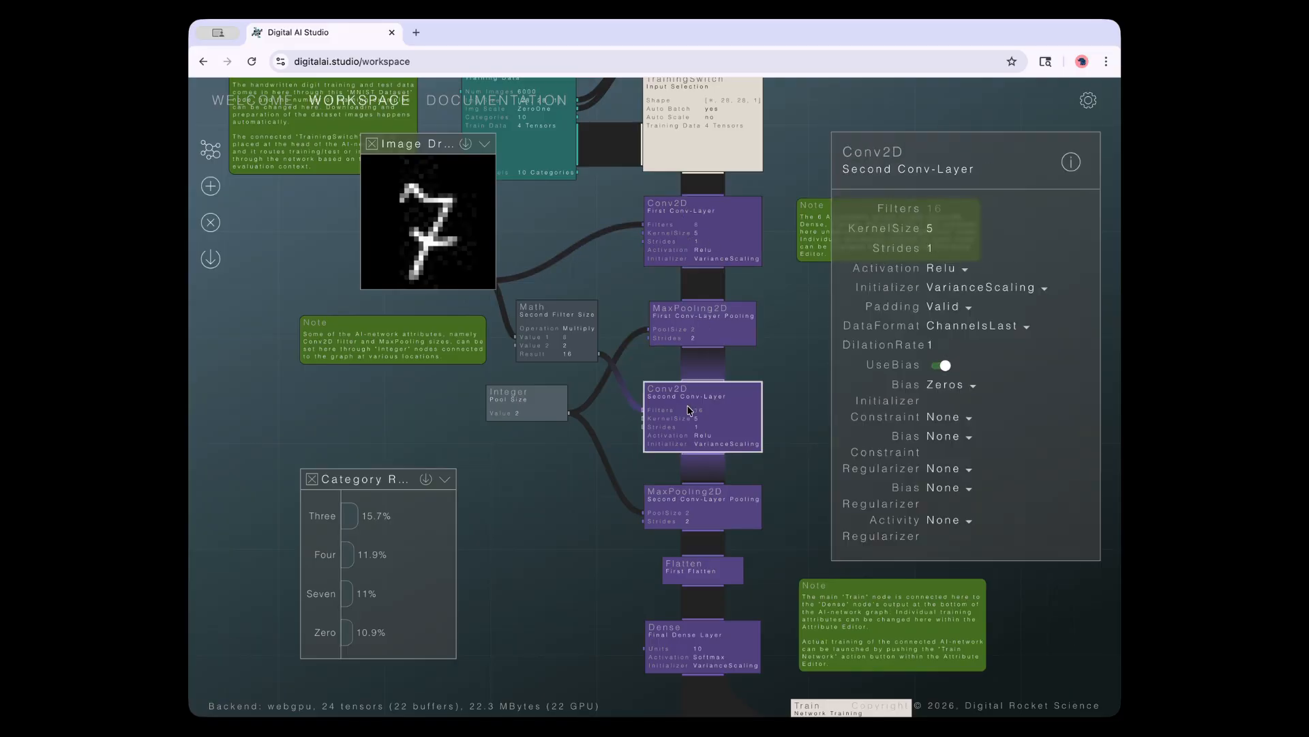
click(700, 503)
Review the Flatten settings and the Dense layer's description, then open the documentation Welcome page
click(695, 573)
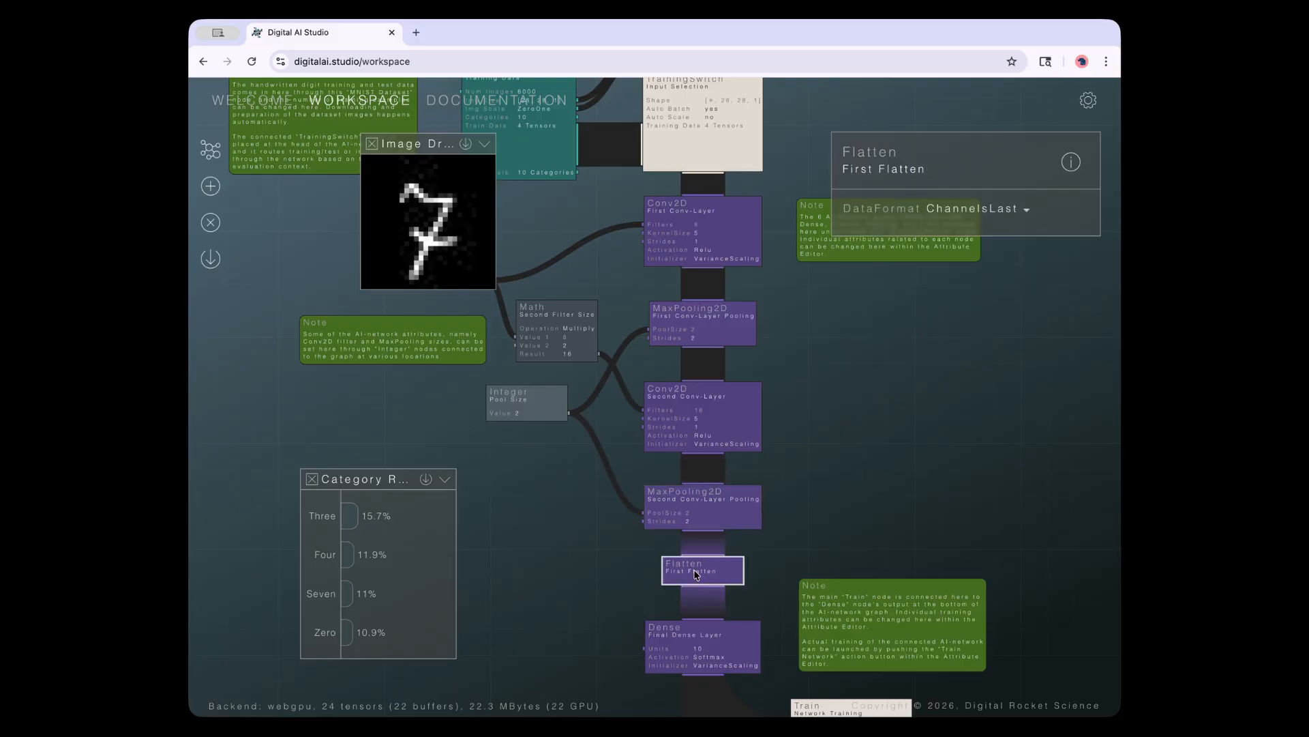
drag(598, 588, 582, 391)
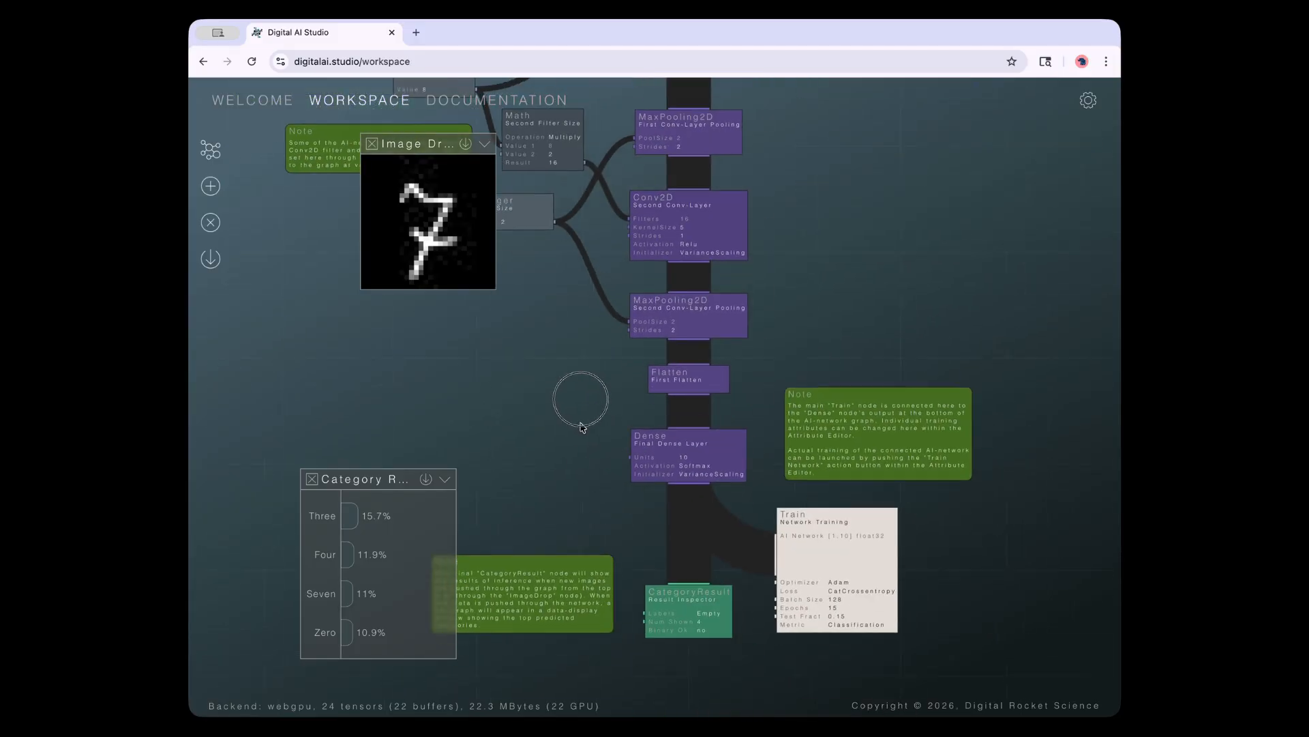
click(669, 481)
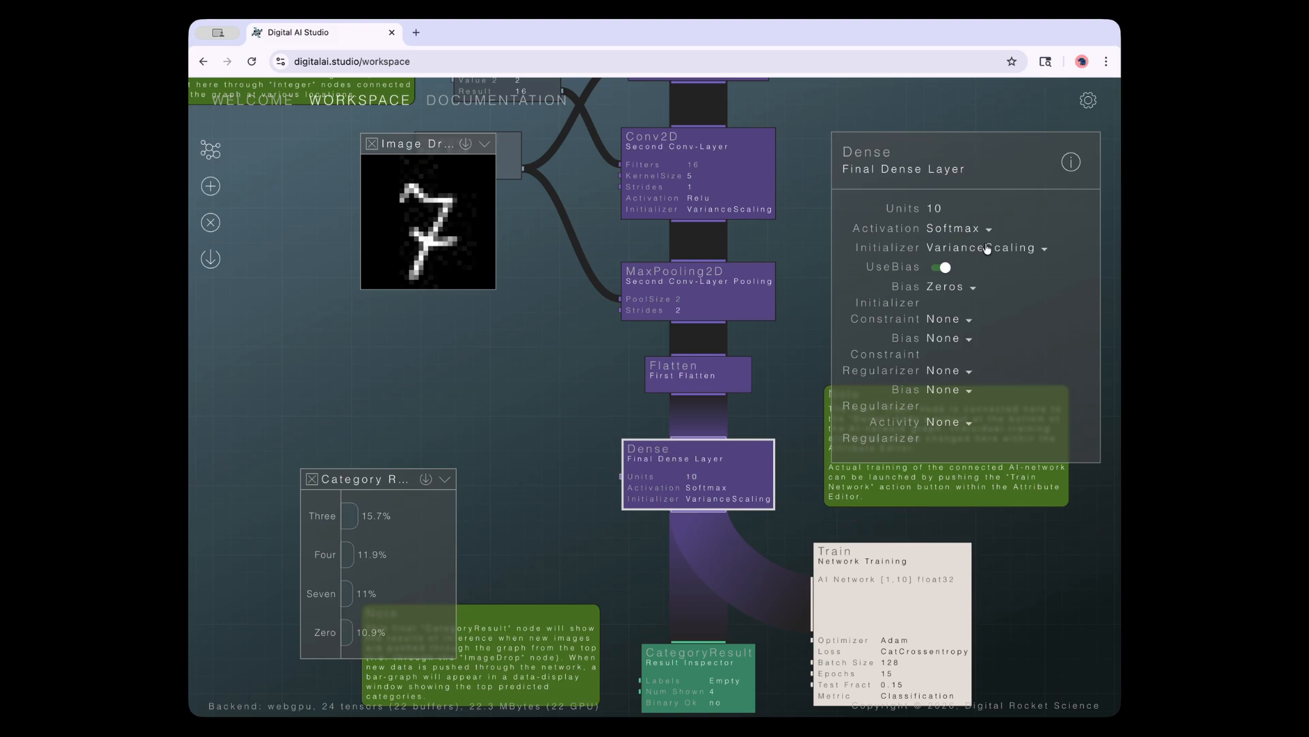
click(1076, 159)
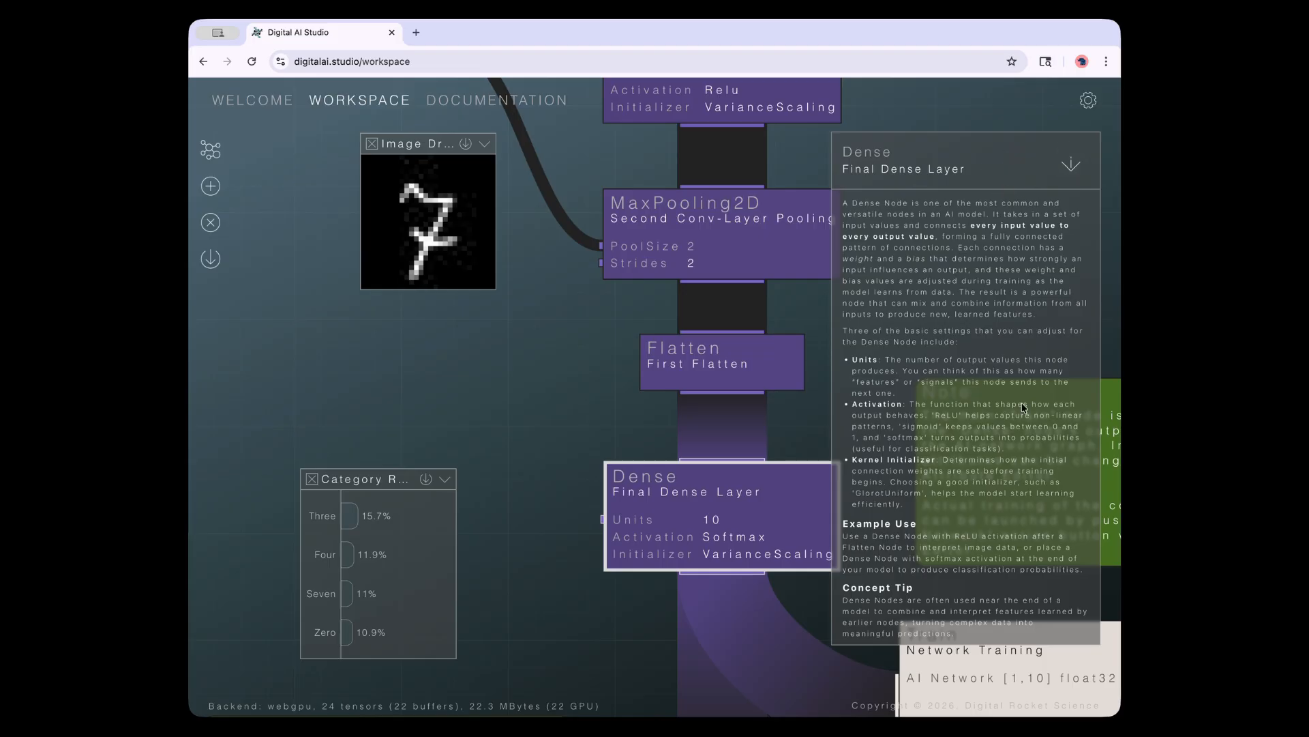
click(1072, 163)
click(482, 380)
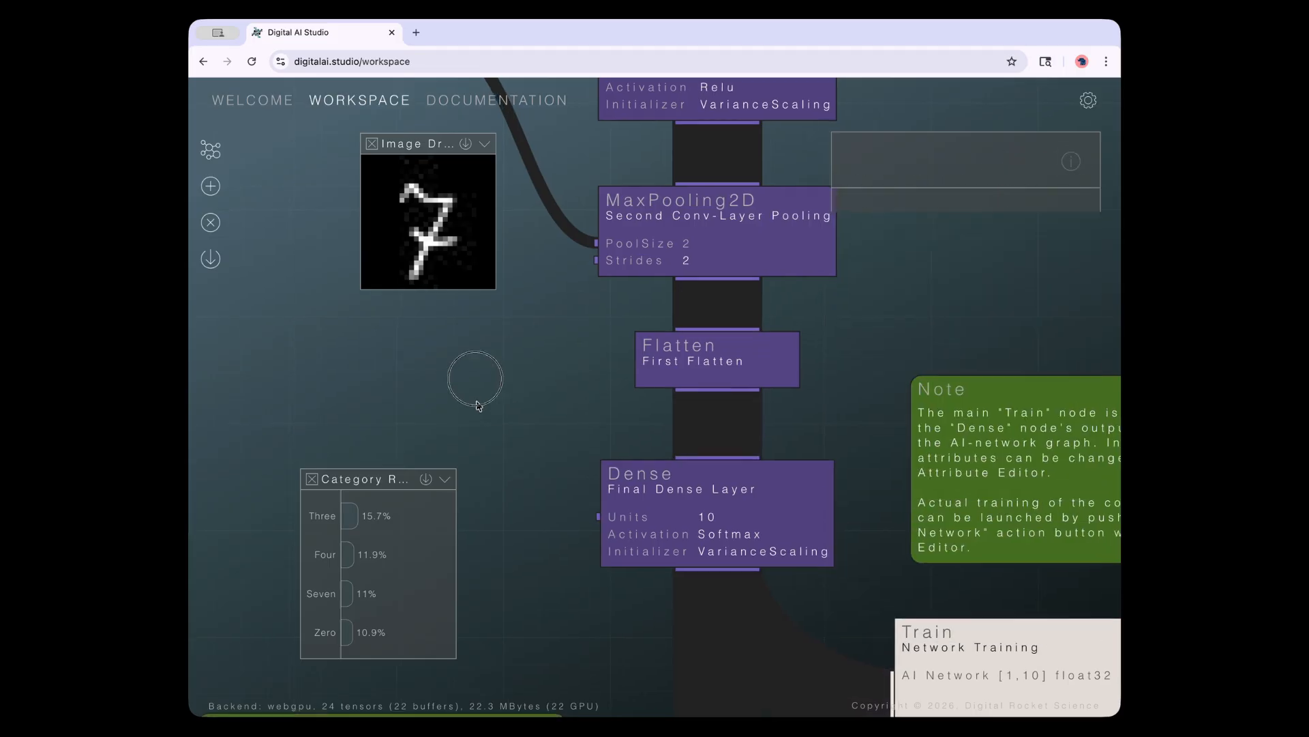
click(481, 102)
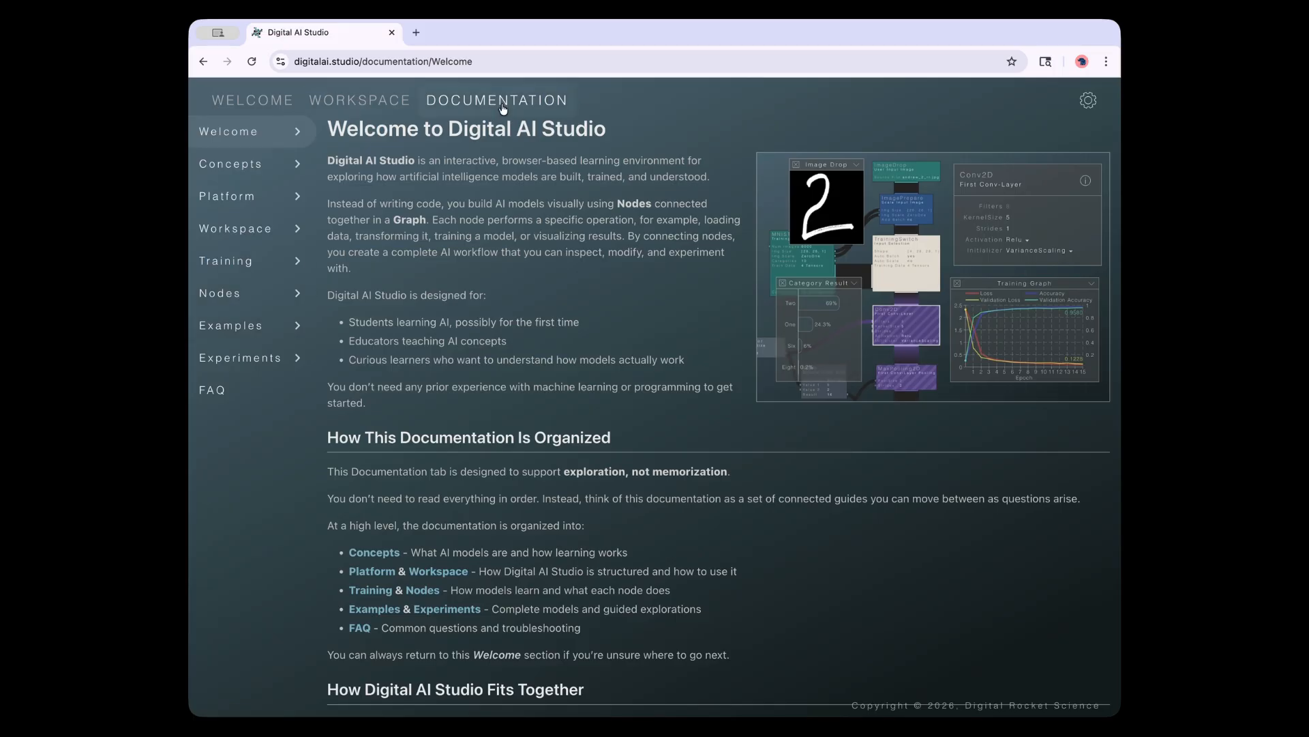
Return to the workspace graph and look over the Dense layer's settings
click(352, 102)
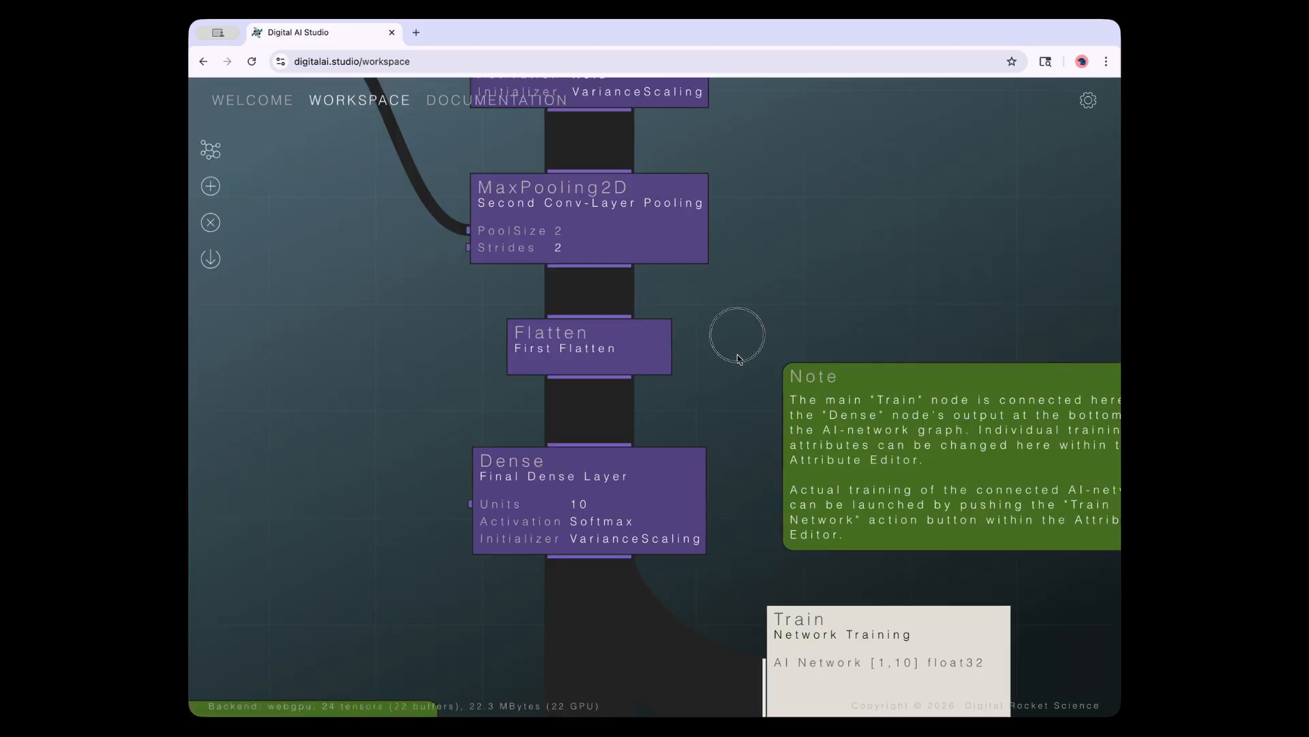
drag(740, 341, 684, 381)
scroll(685, 381, down, 5)
click(599, 476)
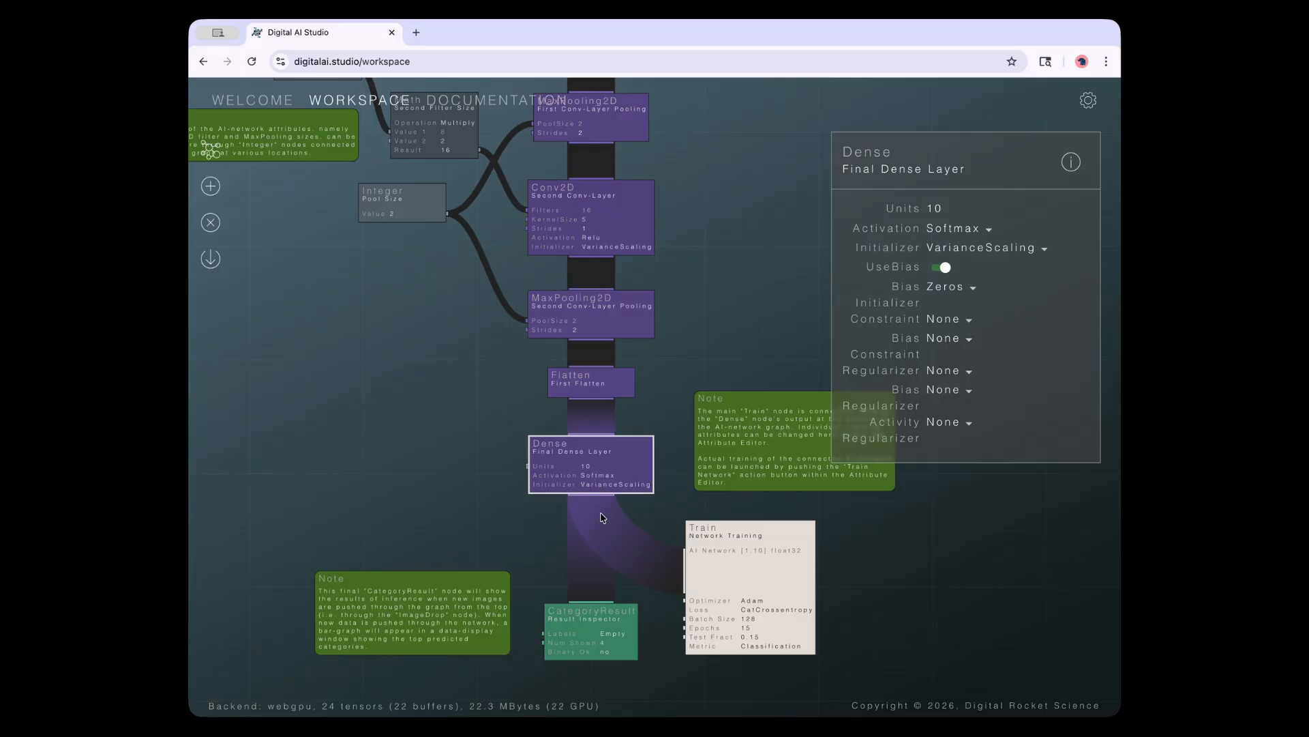
click(684, 246)
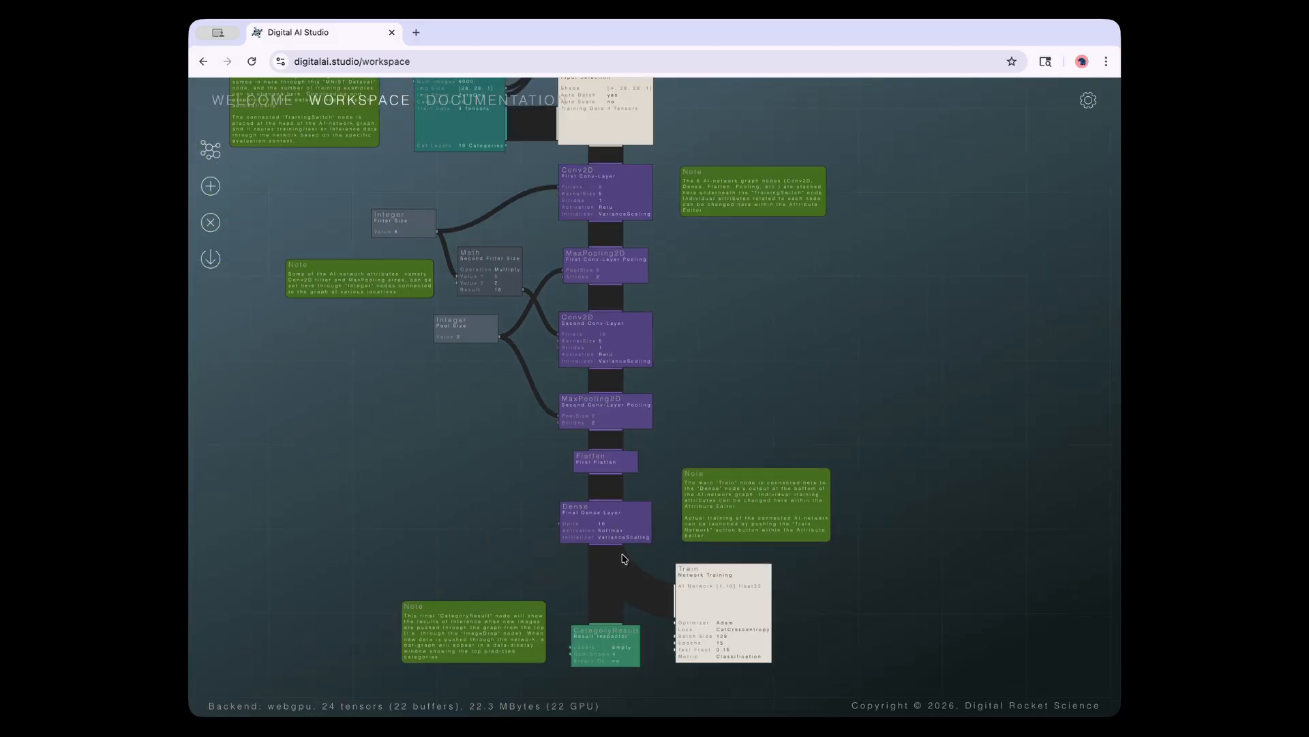
Inspect the Train node's training settings and the CategoryResult node's settings
drag(830, 635, 822, 471)
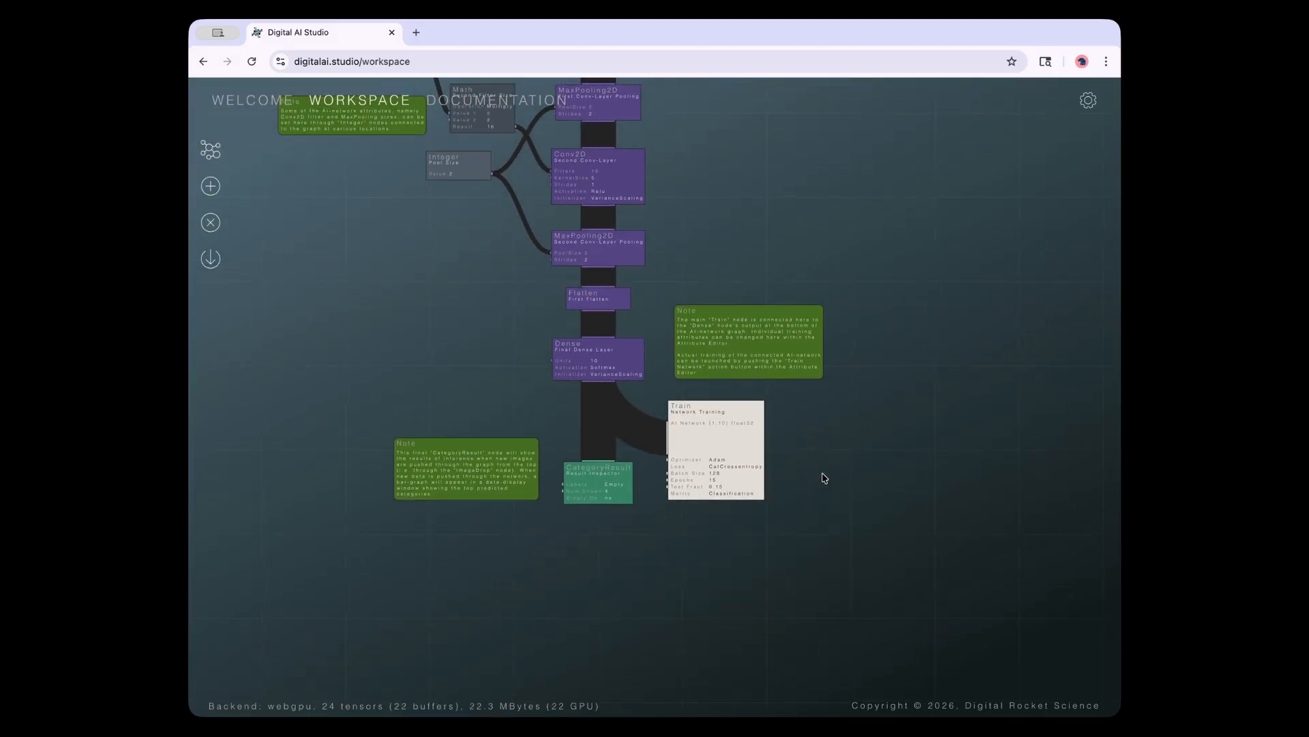
scroll(788, 472, up, 5)
click(735, 489)
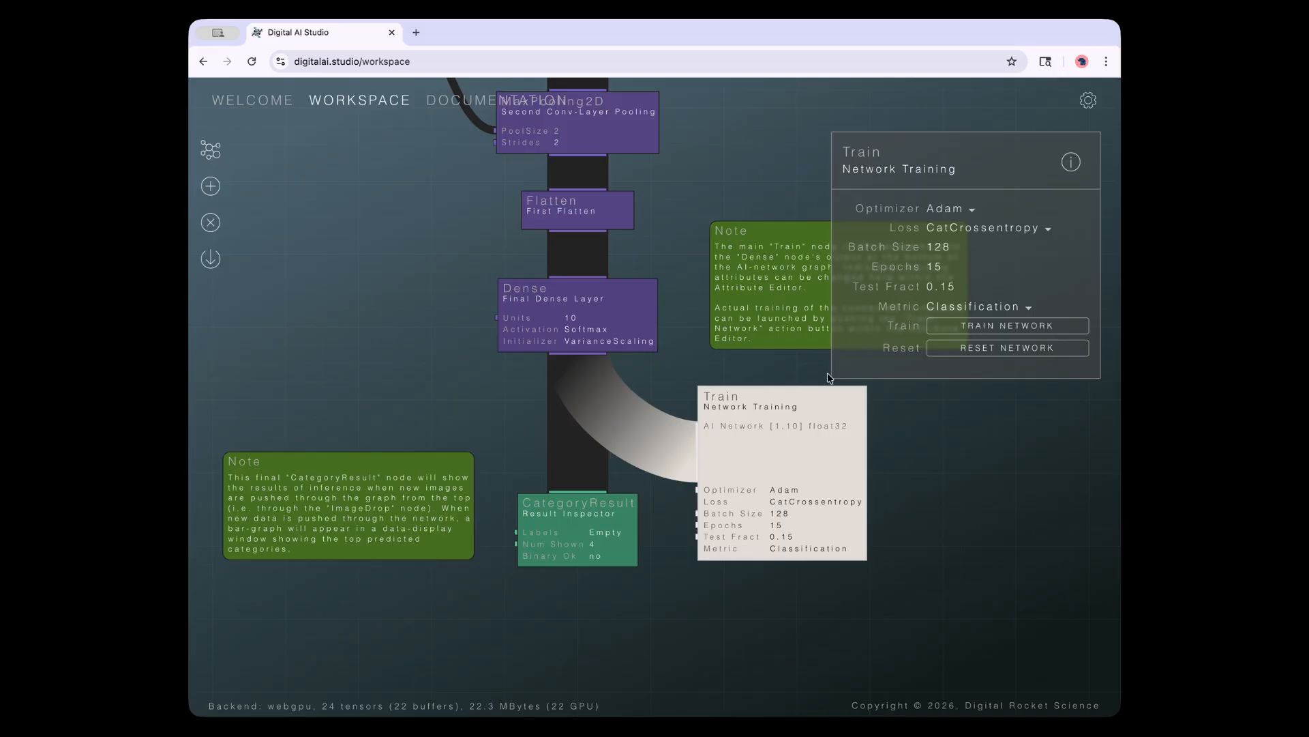
click(596, 510)
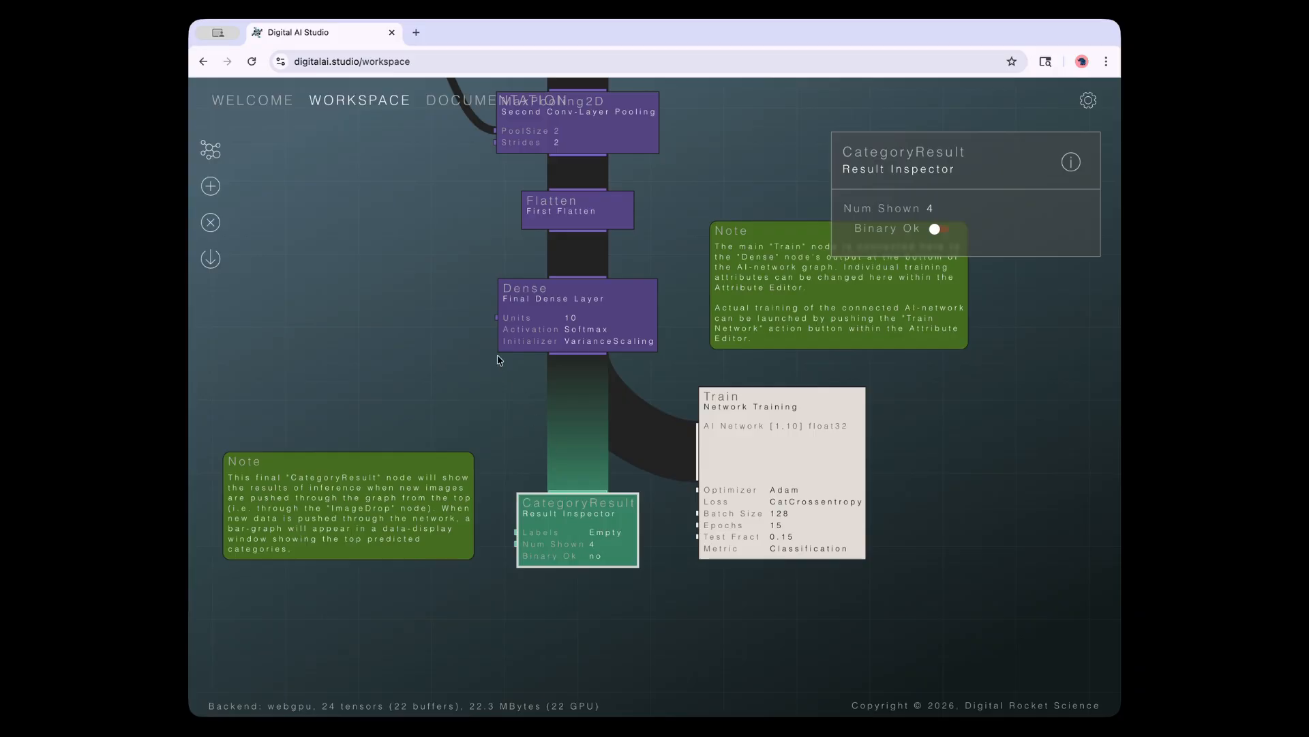
Bring the input nodes into view and start uploading an image to the ImageDrop node
drag(419, 295, 435, 531)
scroll(409, 455, down, 5)
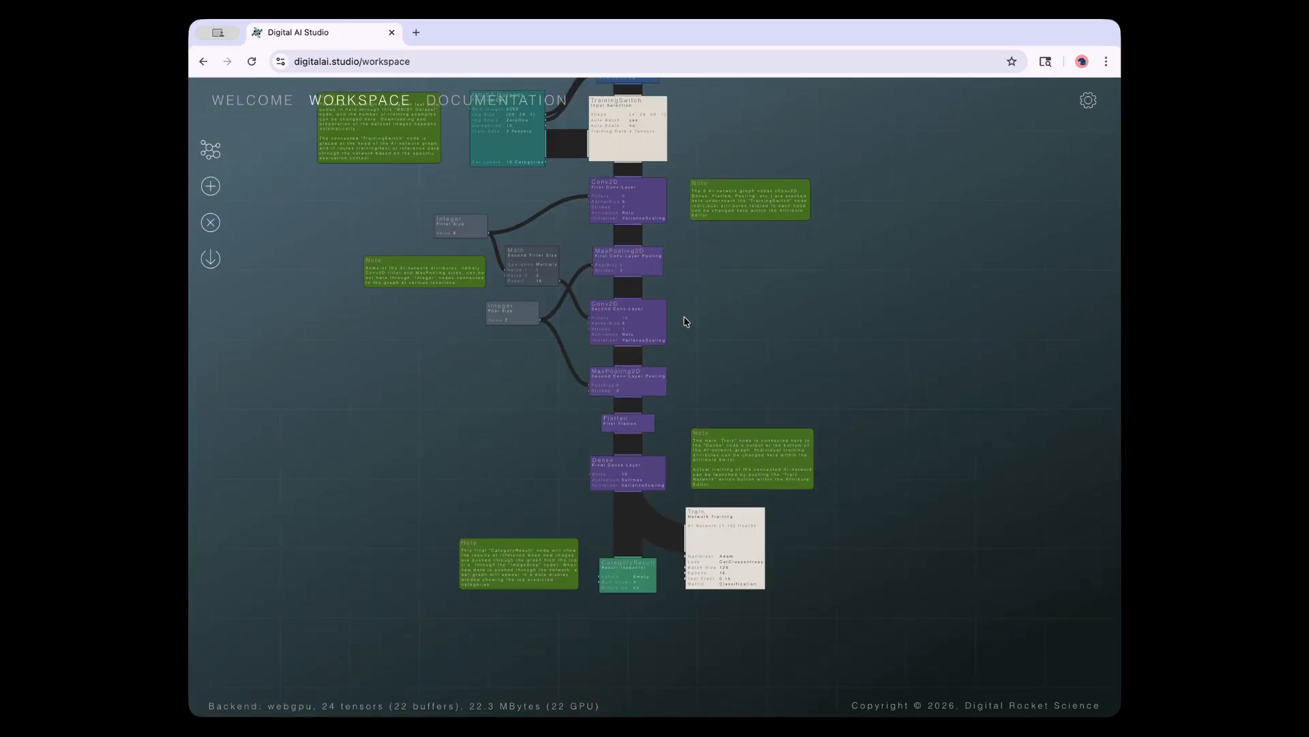
drag(678, 321, 730, 497)
click(637, 212)
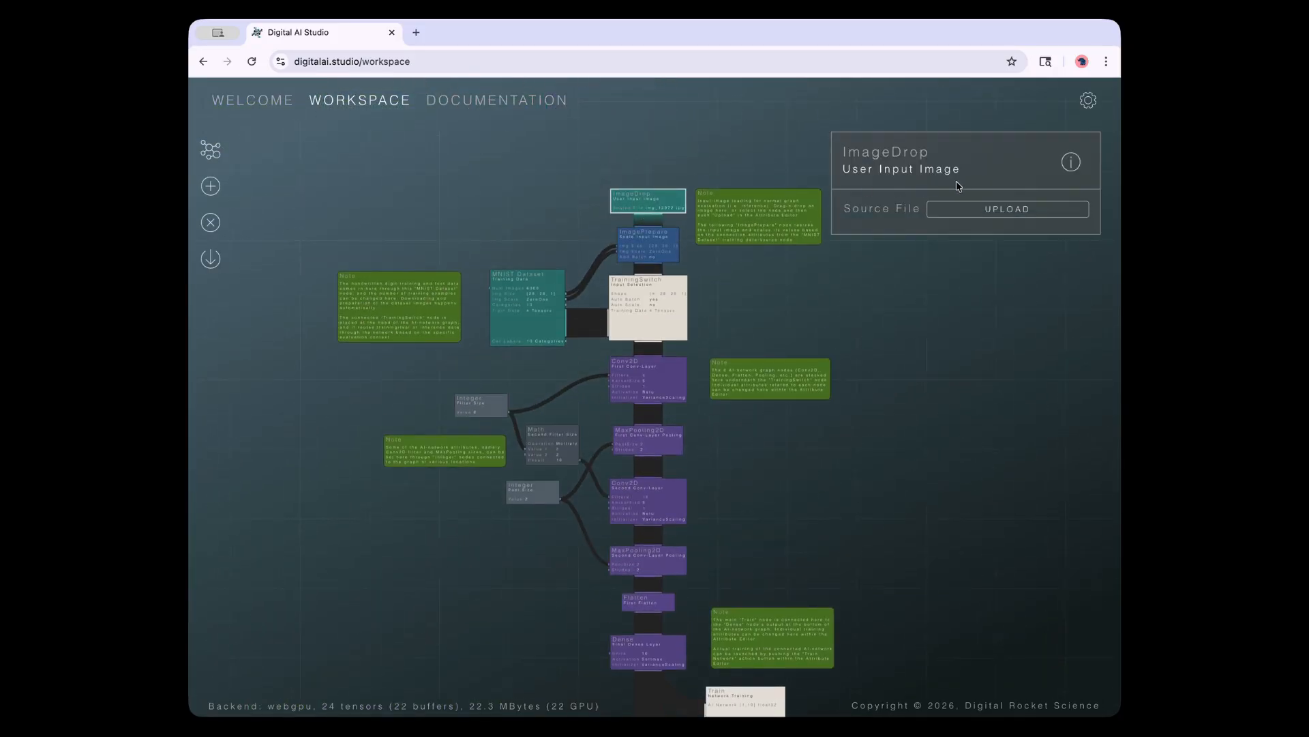
click(968, 210)
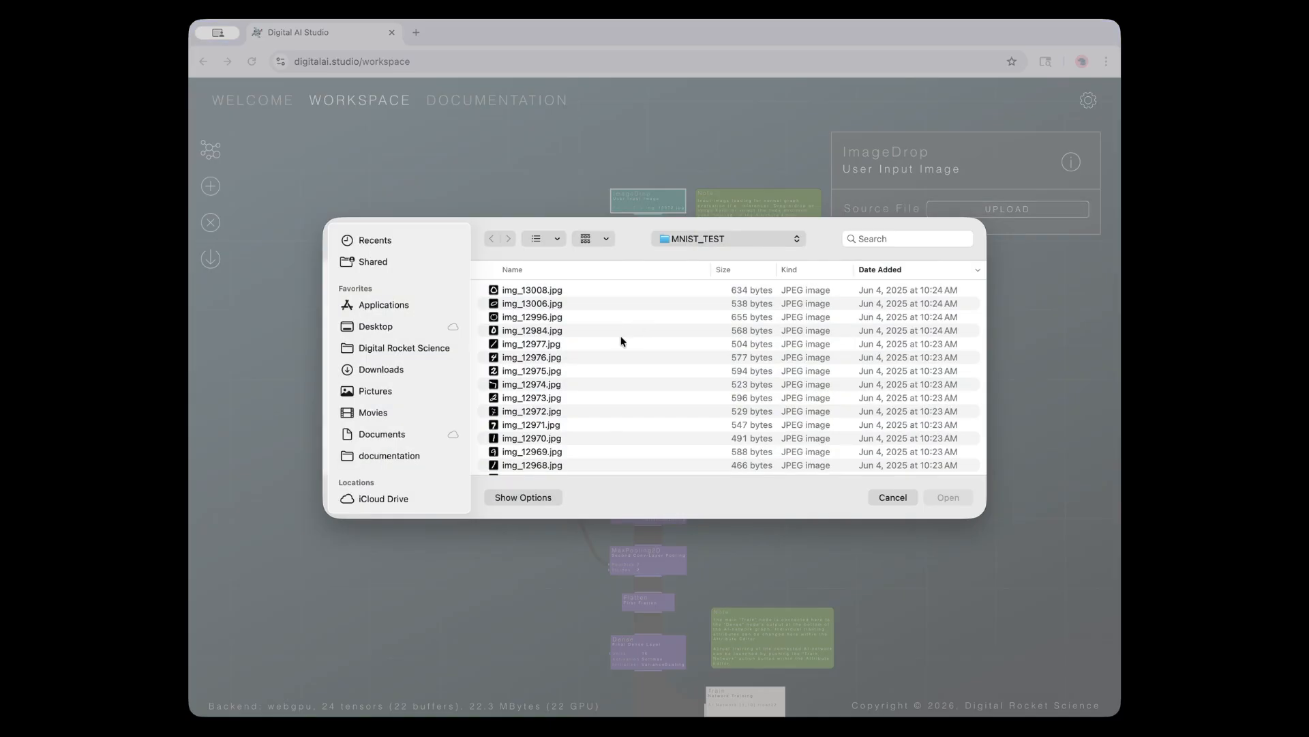
Load img_12976.jpg, a handwritten 4, into the ImageDrop node
click(522, 358)
click(947, 497)
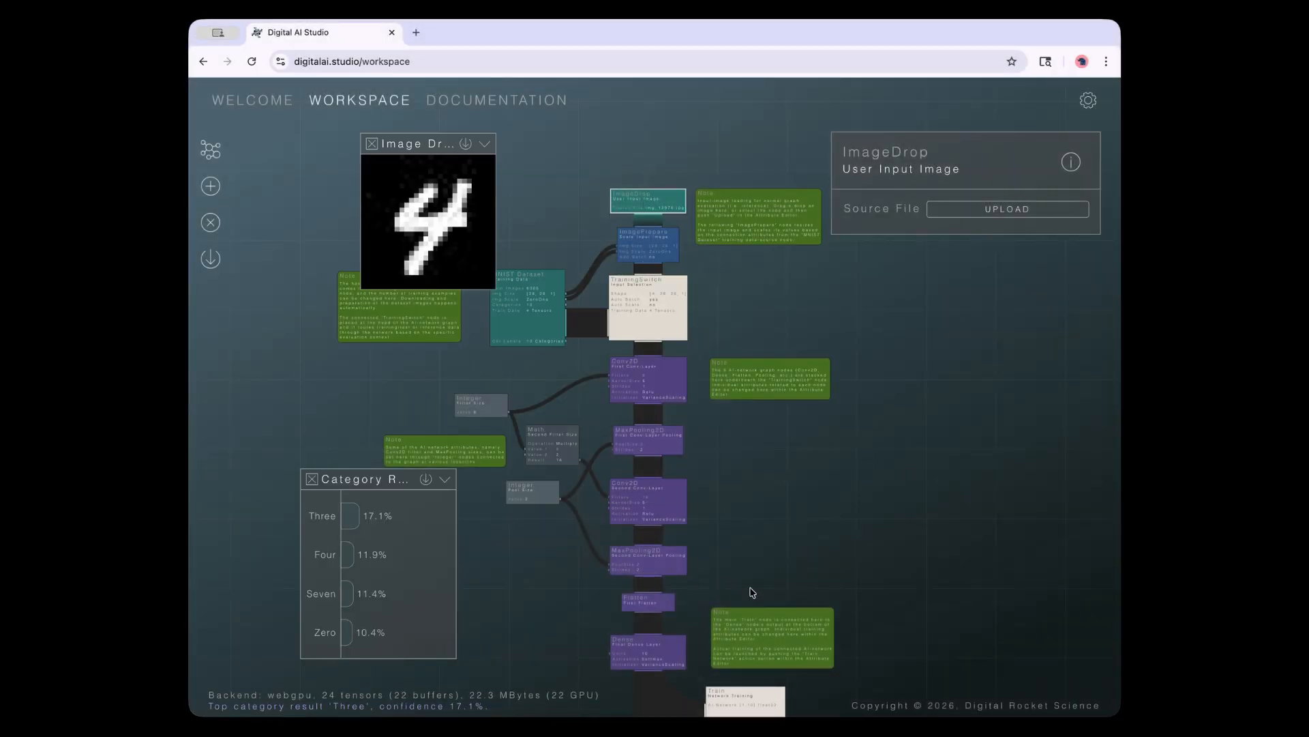
scroll(740, 585, down, 5)
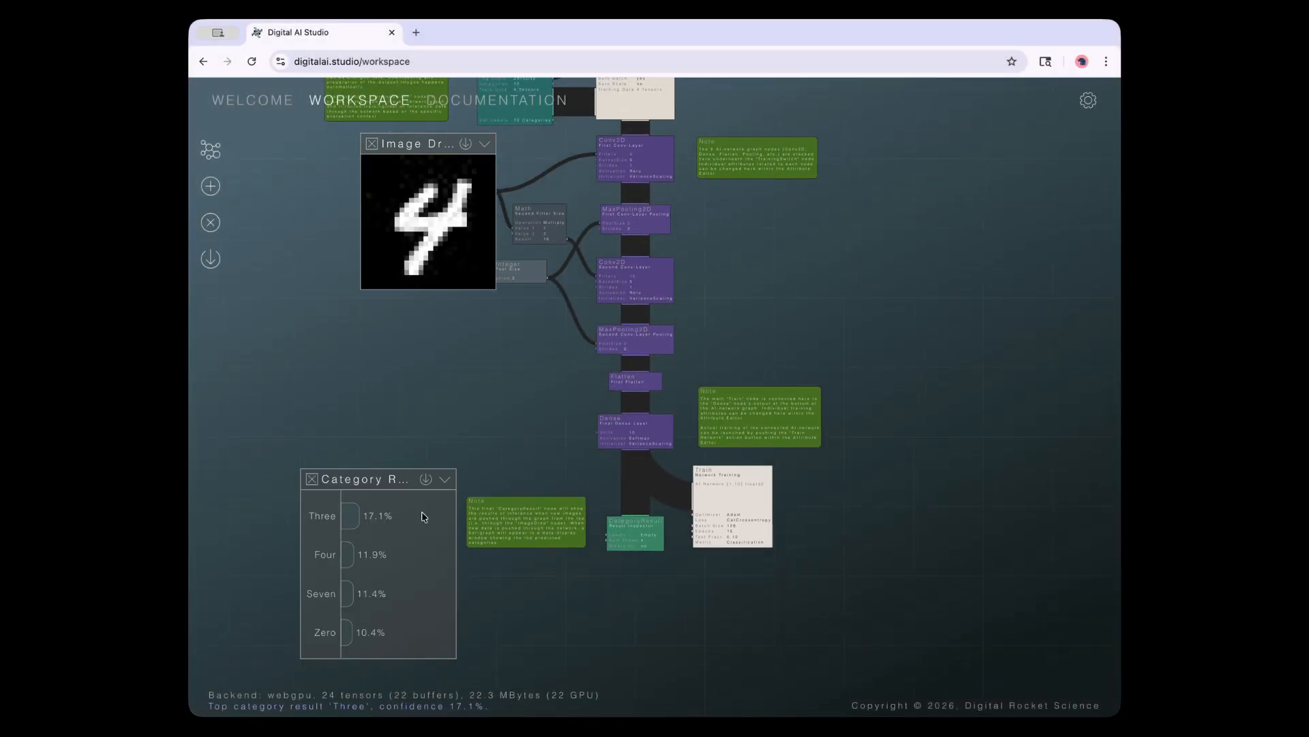
Move the Category Results panel higher and the Image Drop preview down and left
drag(389, 480, 380, 432)
drag(424, 145, 373, 232)
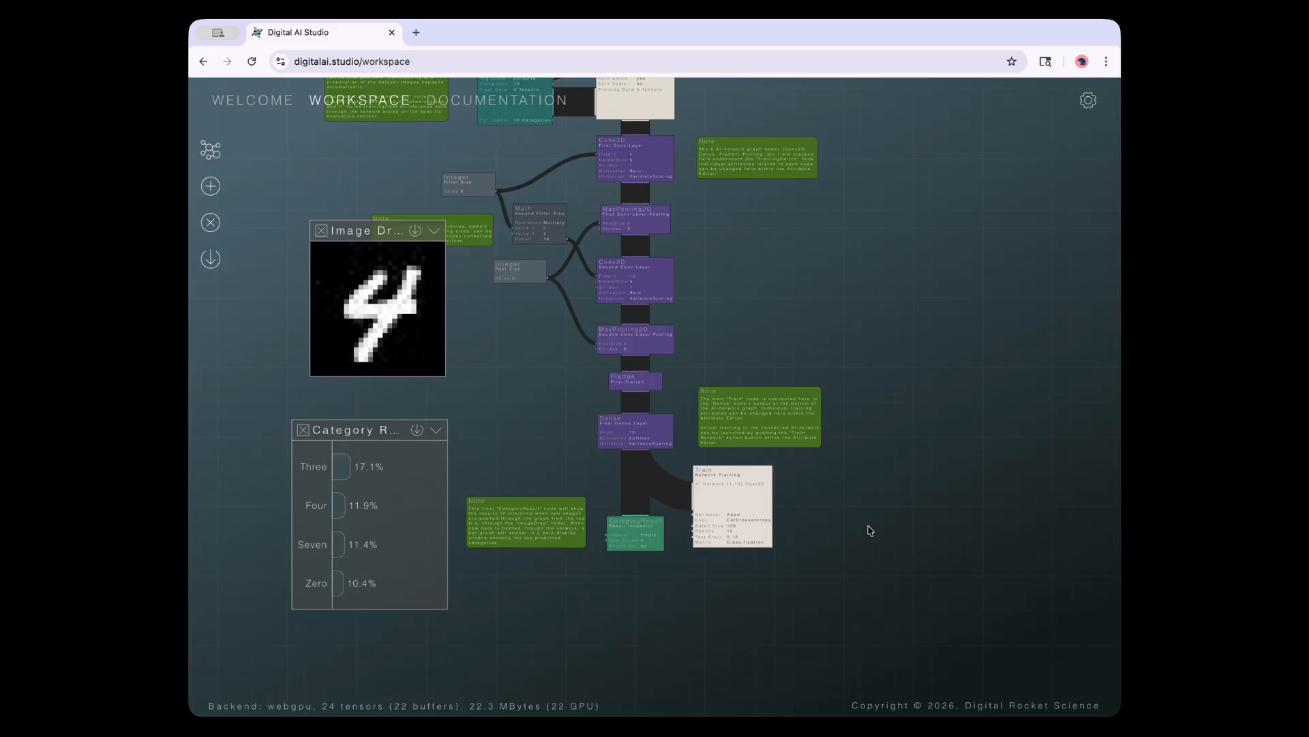
scroll(853, 529, up, 3)
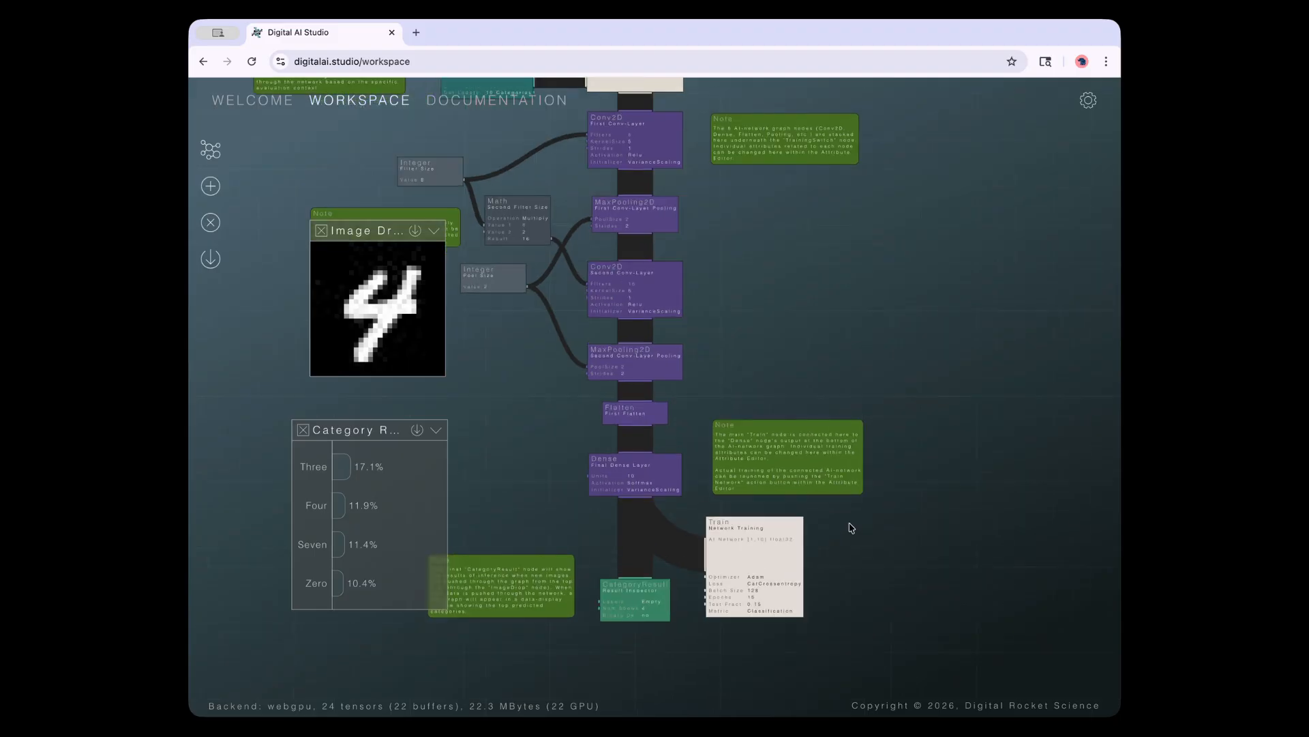
scroll(900, 566, down, 2)
Open the Train node's settings, keeping Adam as optimizer and CatCrossentropy as loss
click(760, 534)
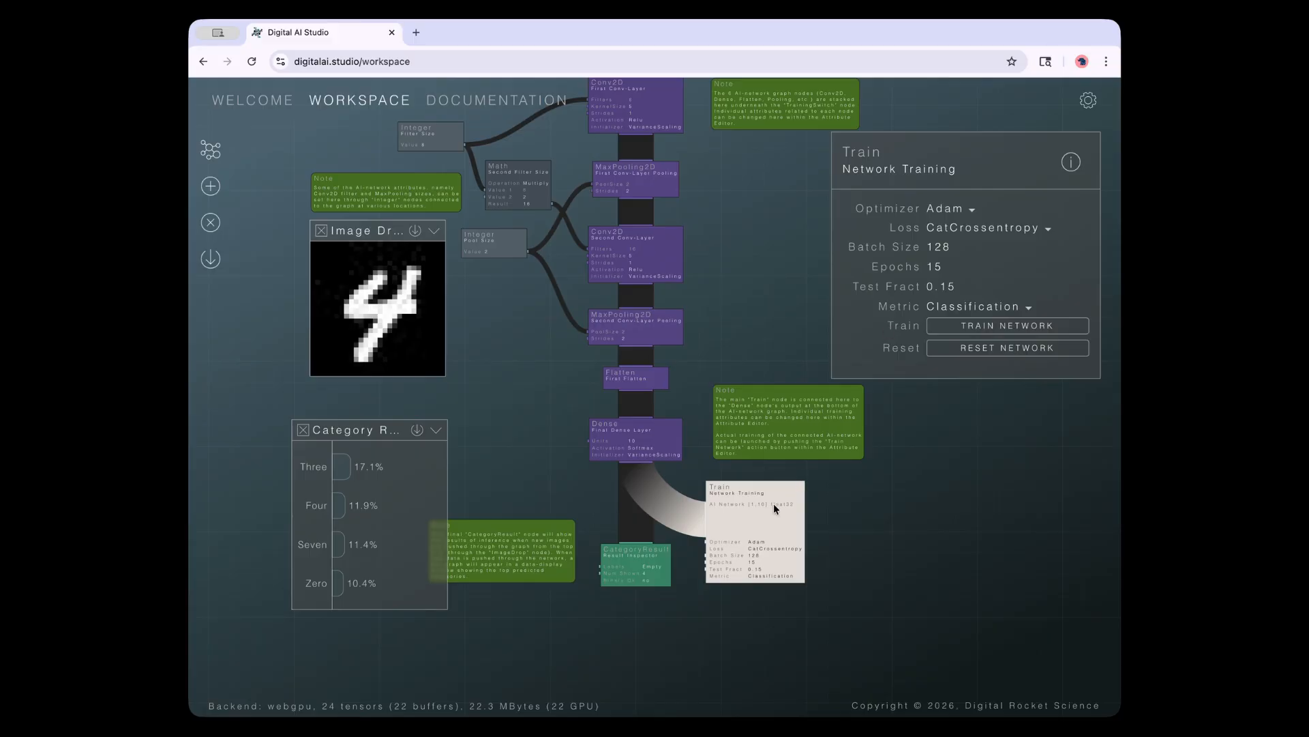
click(953, 209)
click(948, 211)
click(948, 211)
click(949, 213)
click(949, 229)
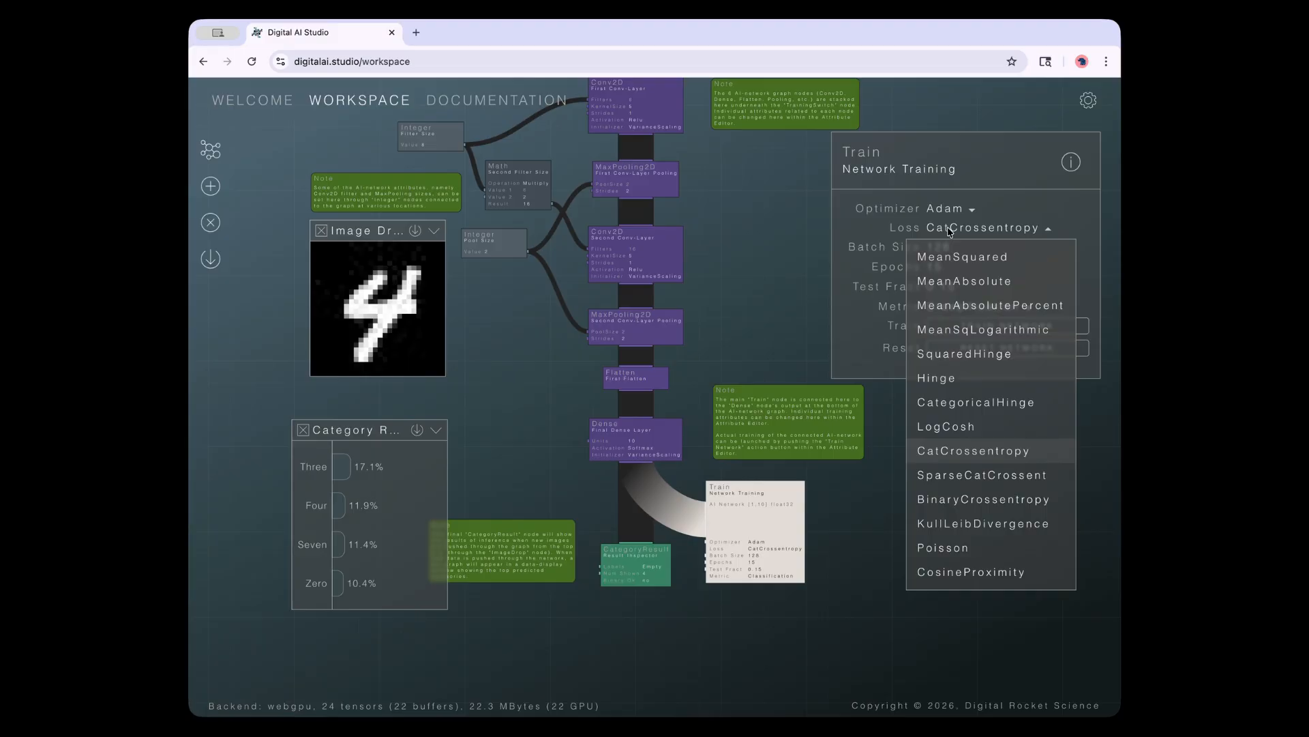
click(949, 233)
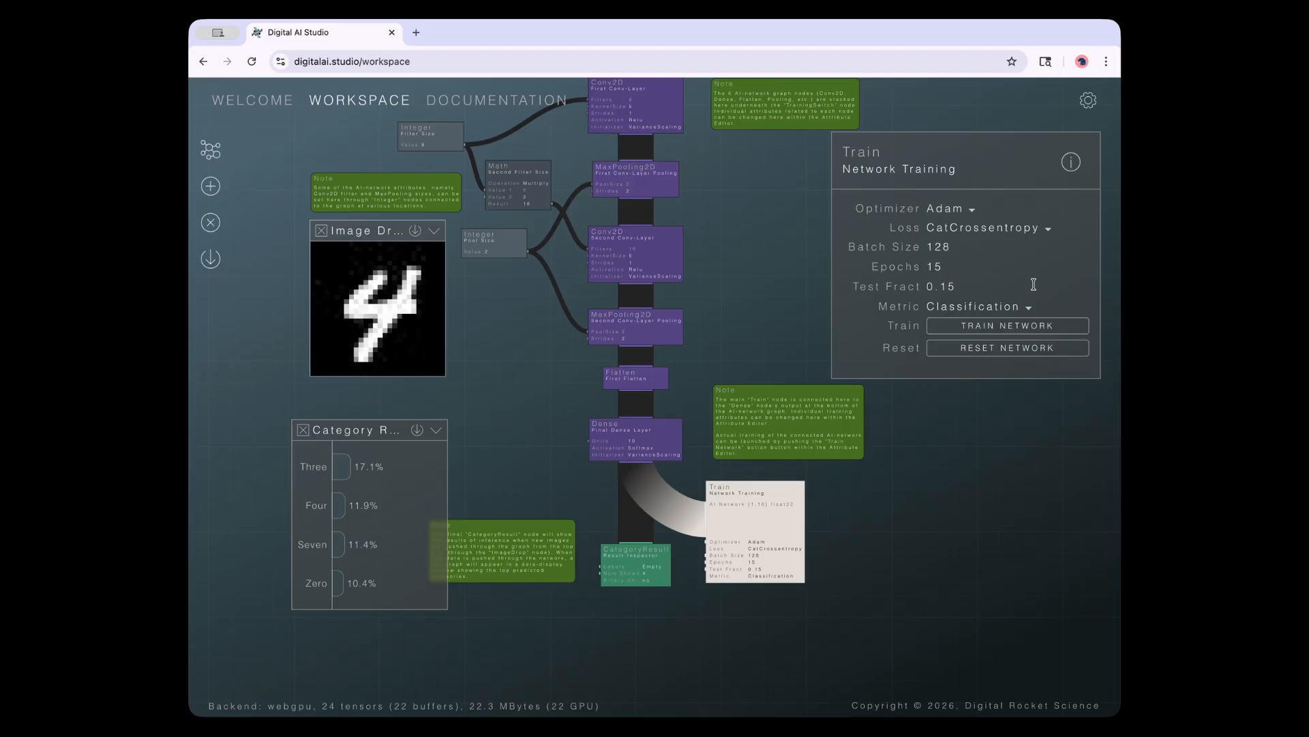
Keep Test Fract 0.15 and Classification metric, set Epochs to 10, and launch training
click(961, 286)
key(Return)
click(950, 311)
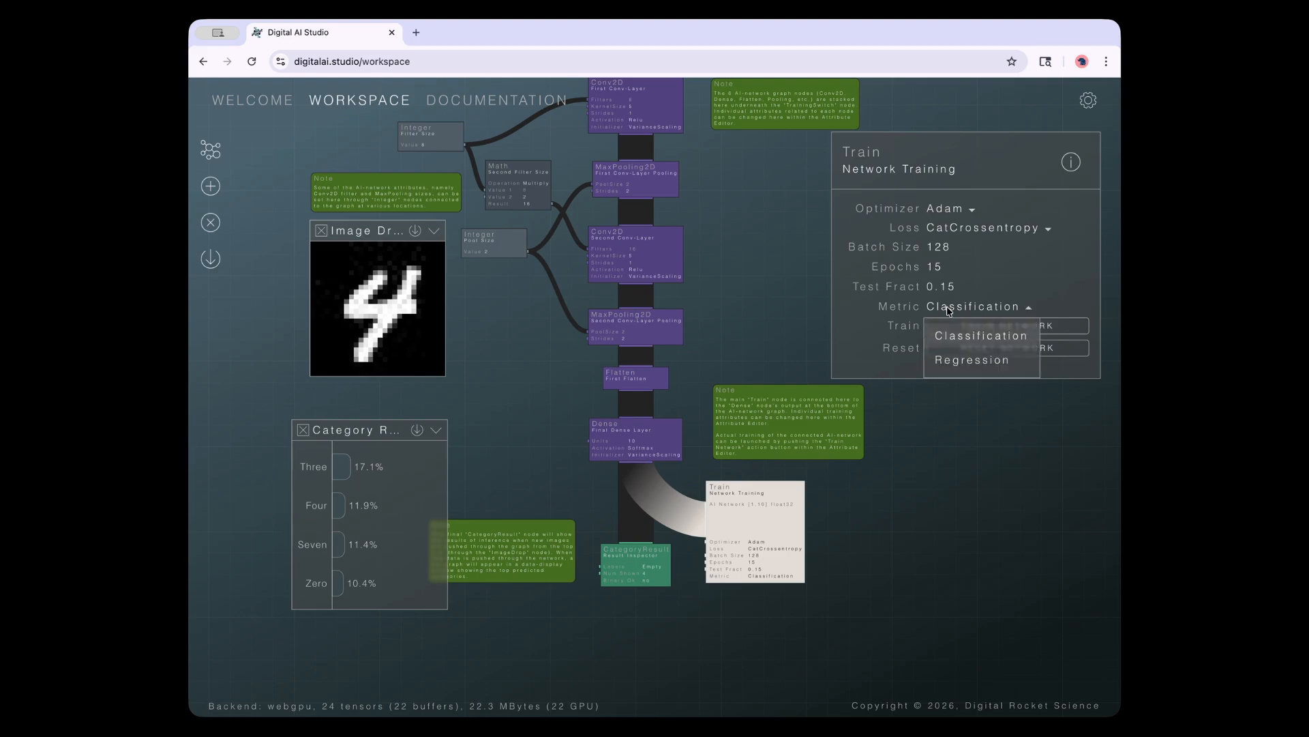
click(895, 310)
click(961, 267)
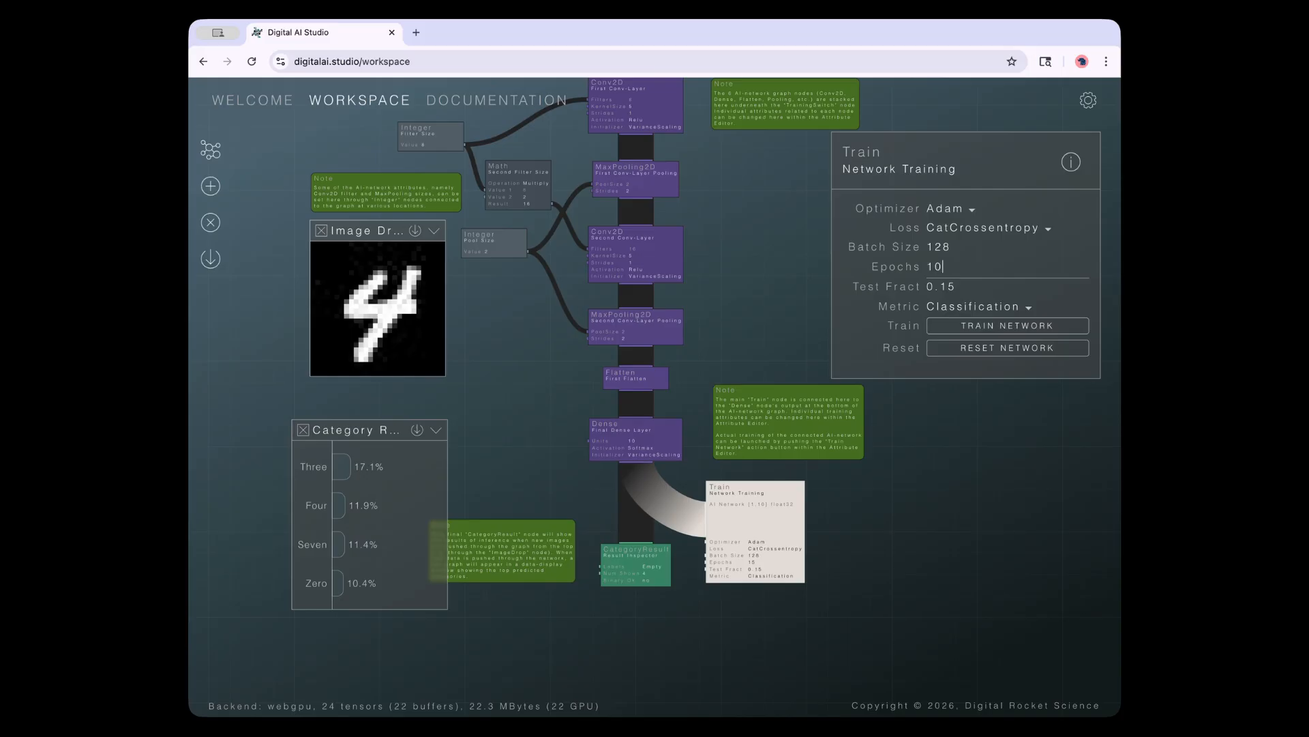
key(Return)
click(968, 335)
drag(747, 333, 750, 396)
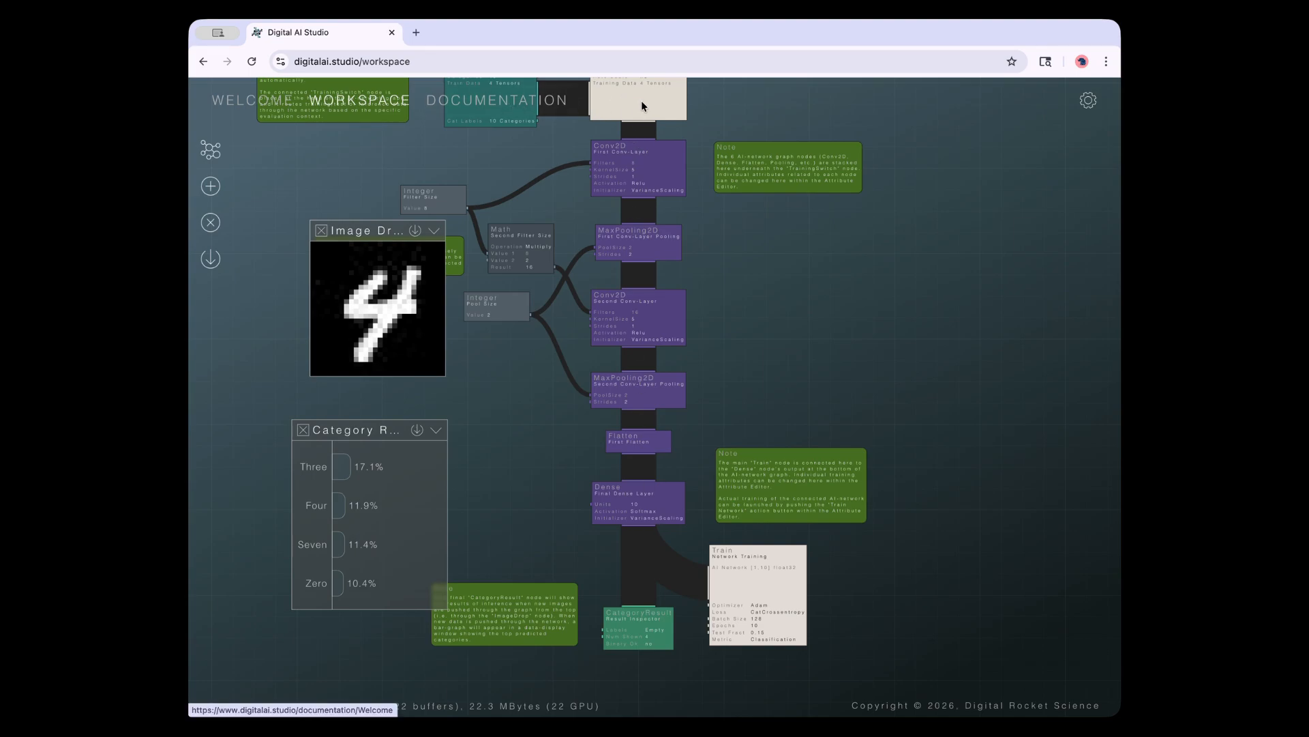
drag(720, 211, 771, 325)
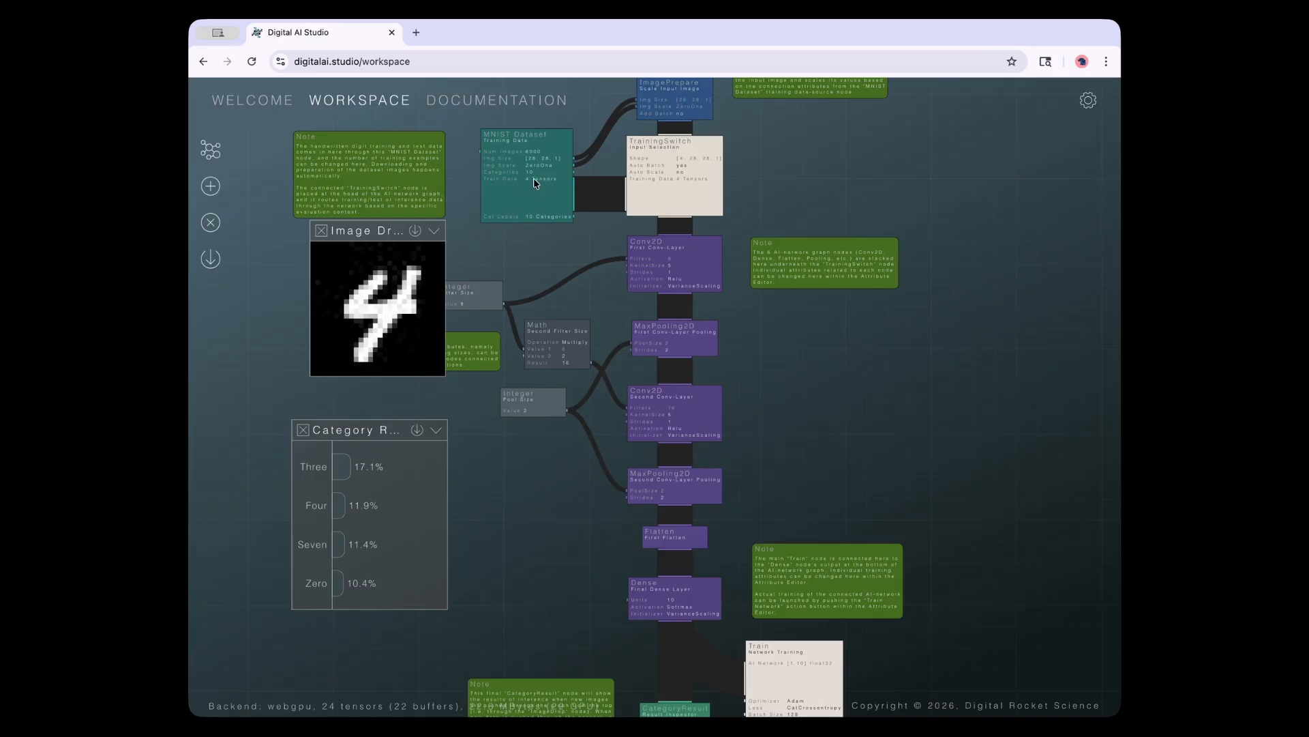
drag(950, 591, 825, 485)
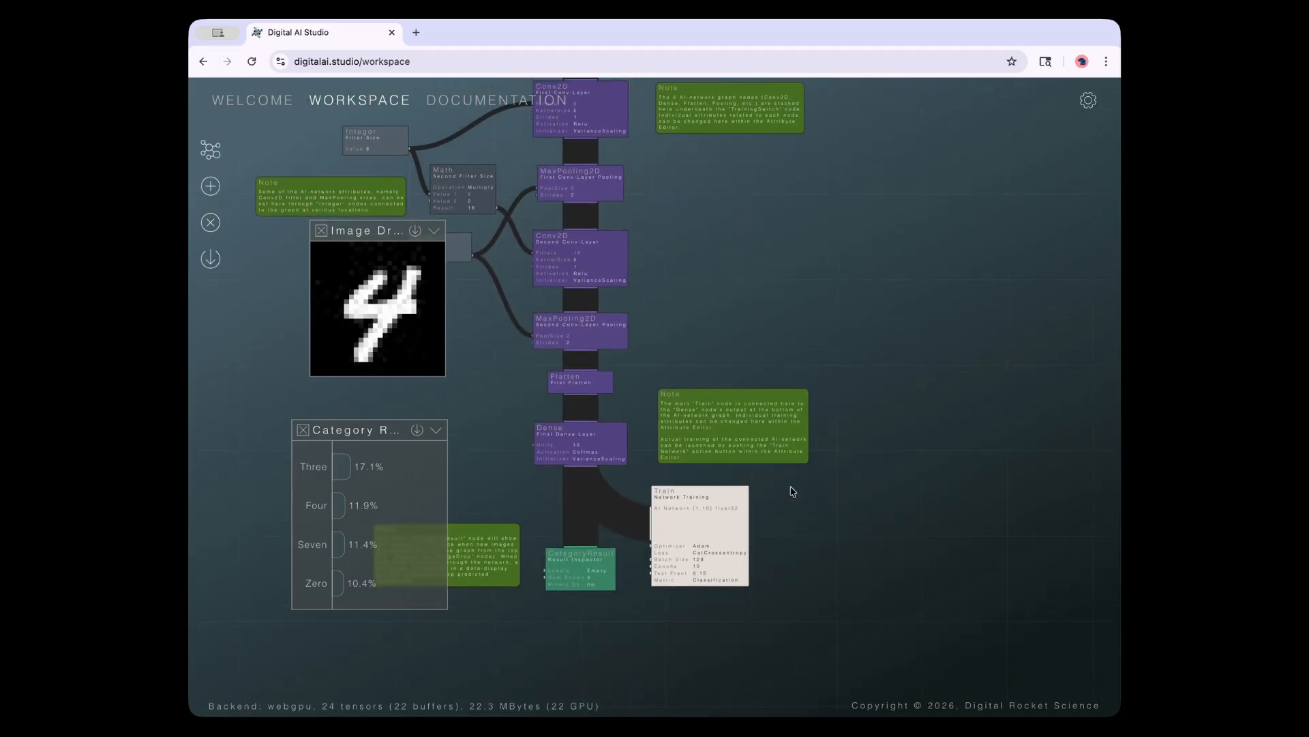
click(715, 487)
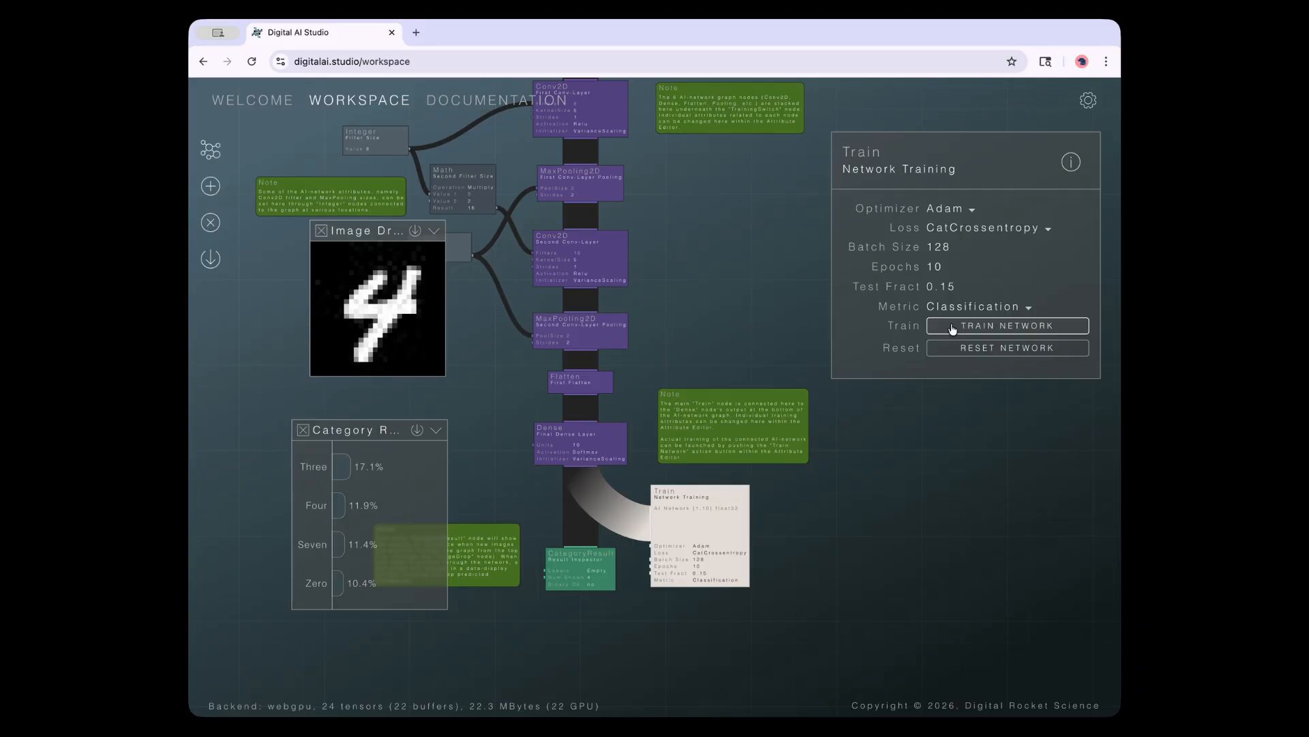
Train the network so the sample 4 reads Four at 93.7%, validation accuracy 0.9520
click(1040, 329)
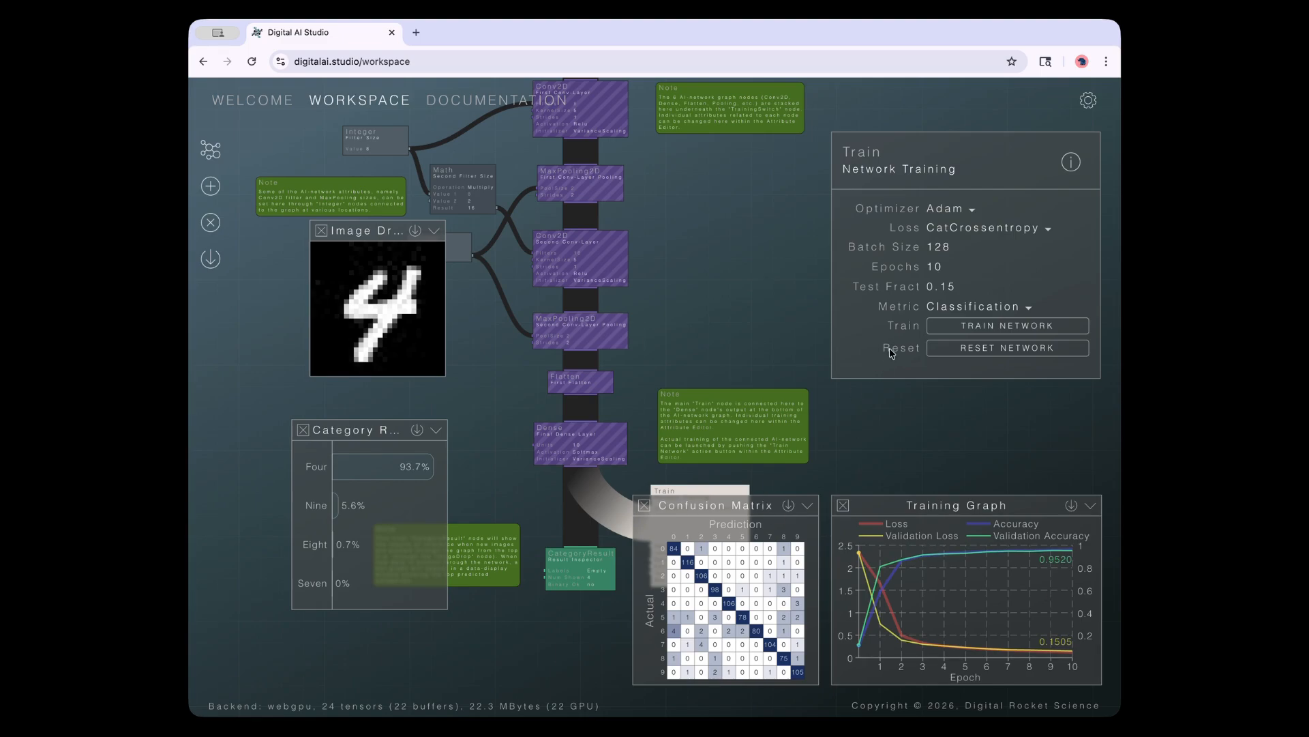
Nudge the Category Result panel, then pan to reveal the ImageDrop, MNIST Dataset and TrainingSwitch nodes
drag(742, 499, 740, 505)
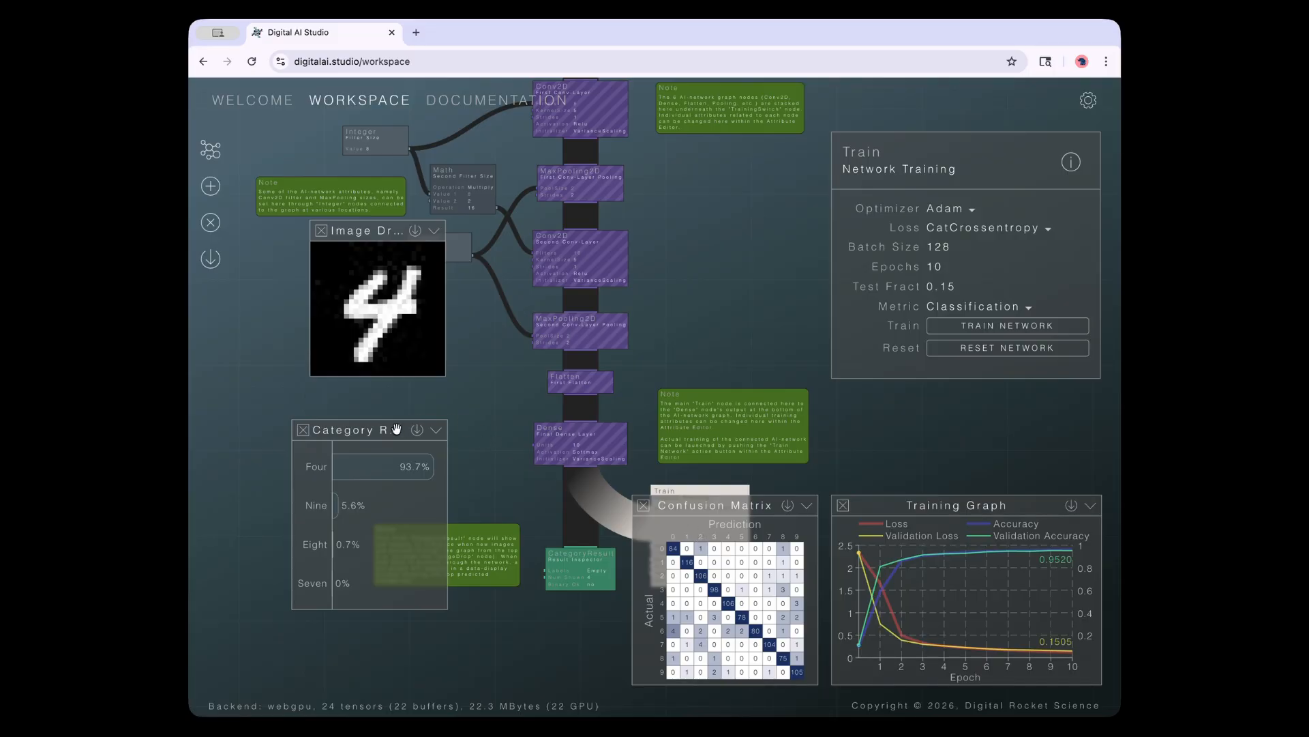
mouse_move(385, 430)
mouse_down()
mouse_move(399, 415)
mouse_move(383, 424)
mouse_up()
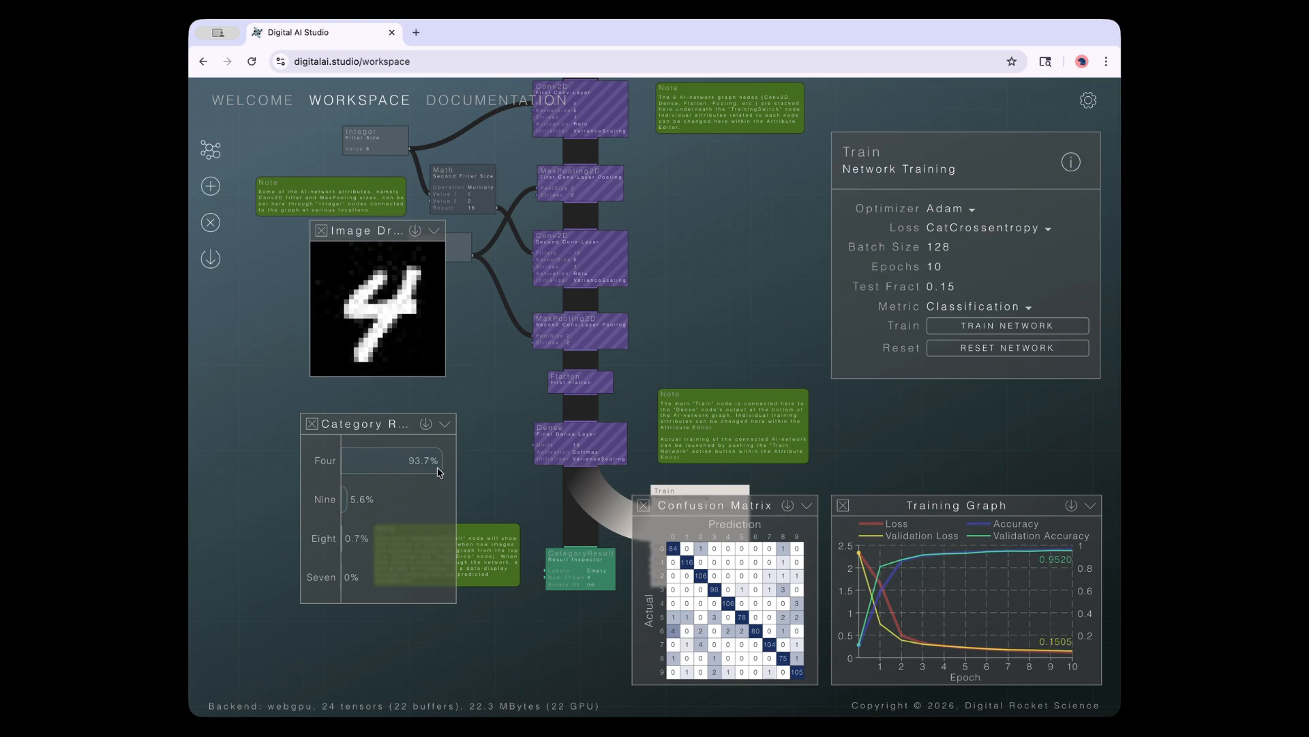
drag(710, 243, 716, 438)
drag(708, 383, 815, 517)
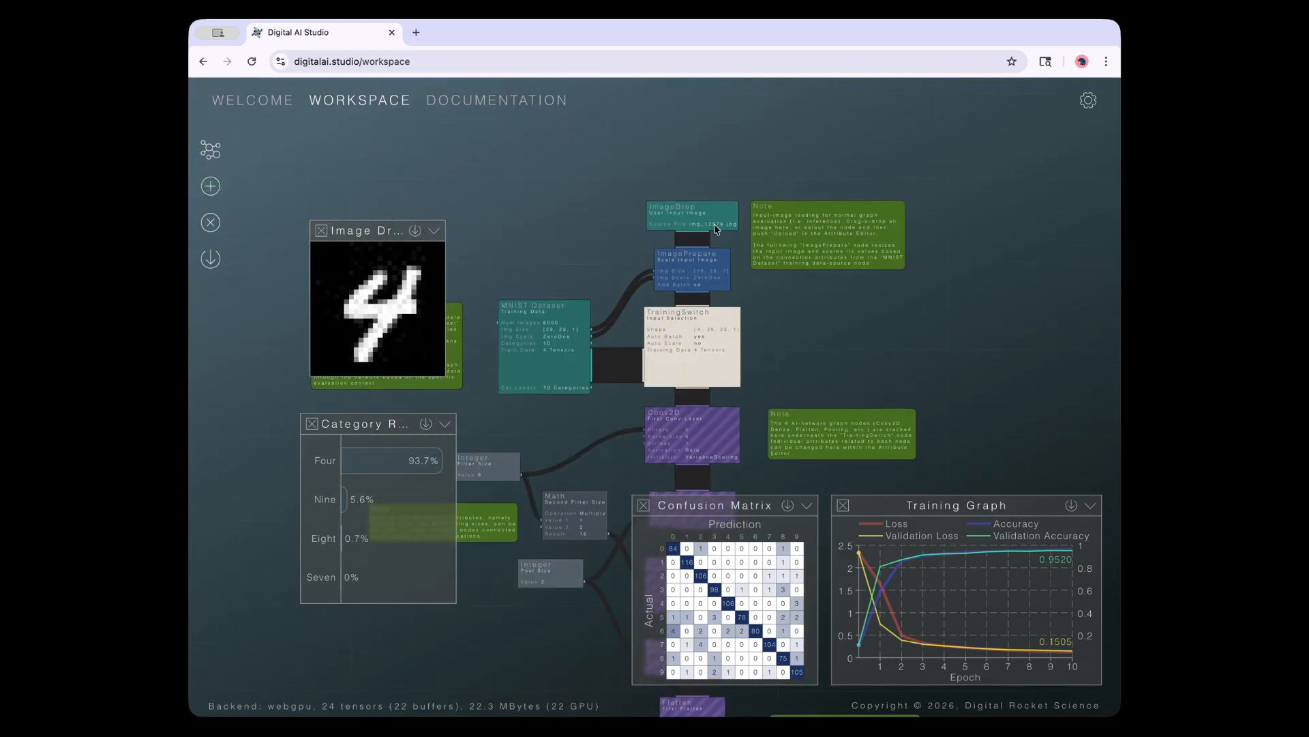
Classify test images img_12971.jpg, img_12977.jpg (a 1) and img_12955.jpg (a 3)
click(721, 222)
click(946, 210)
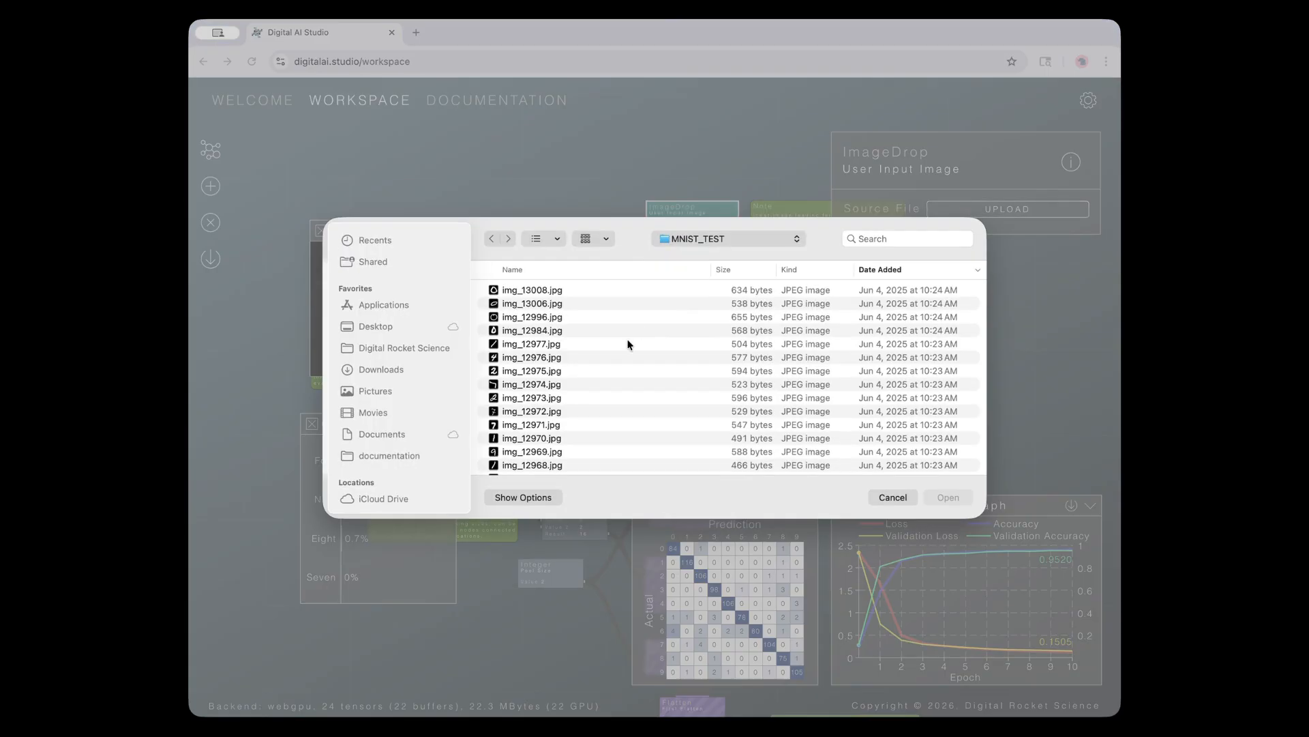
double_click(518, 423)
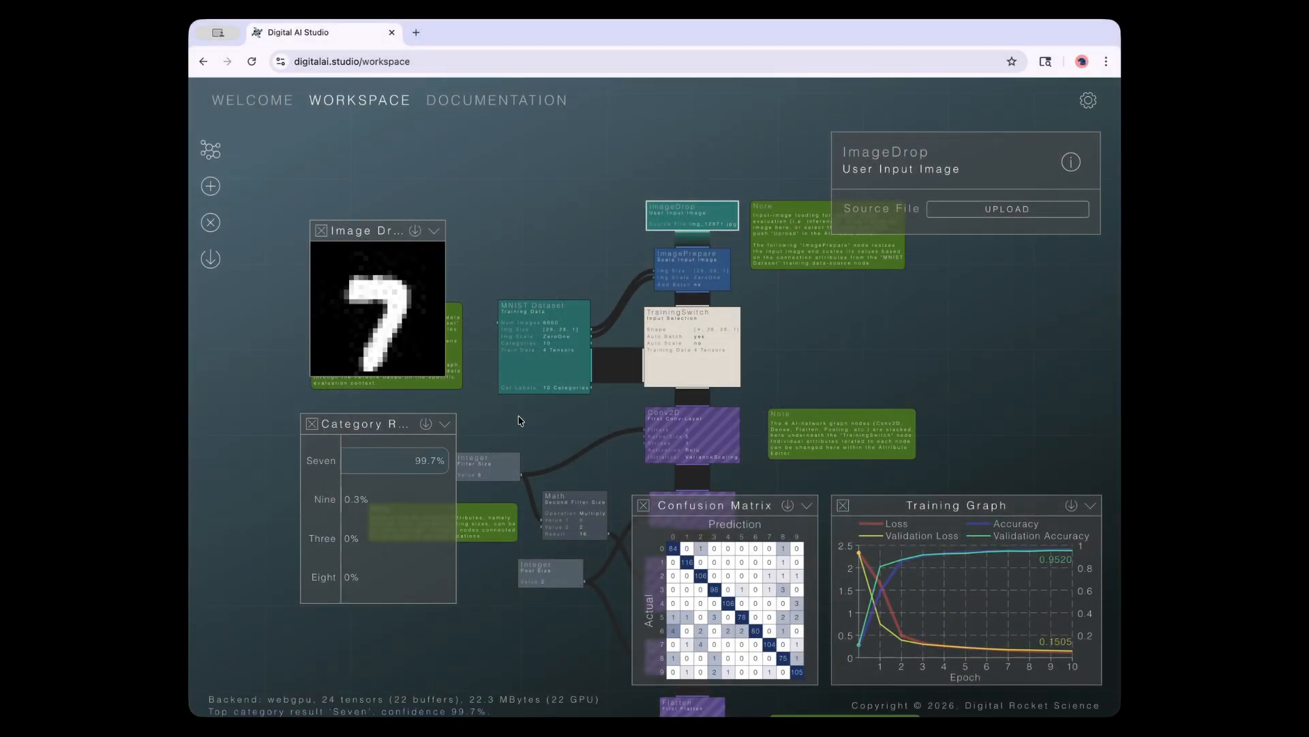
click(977, 210)
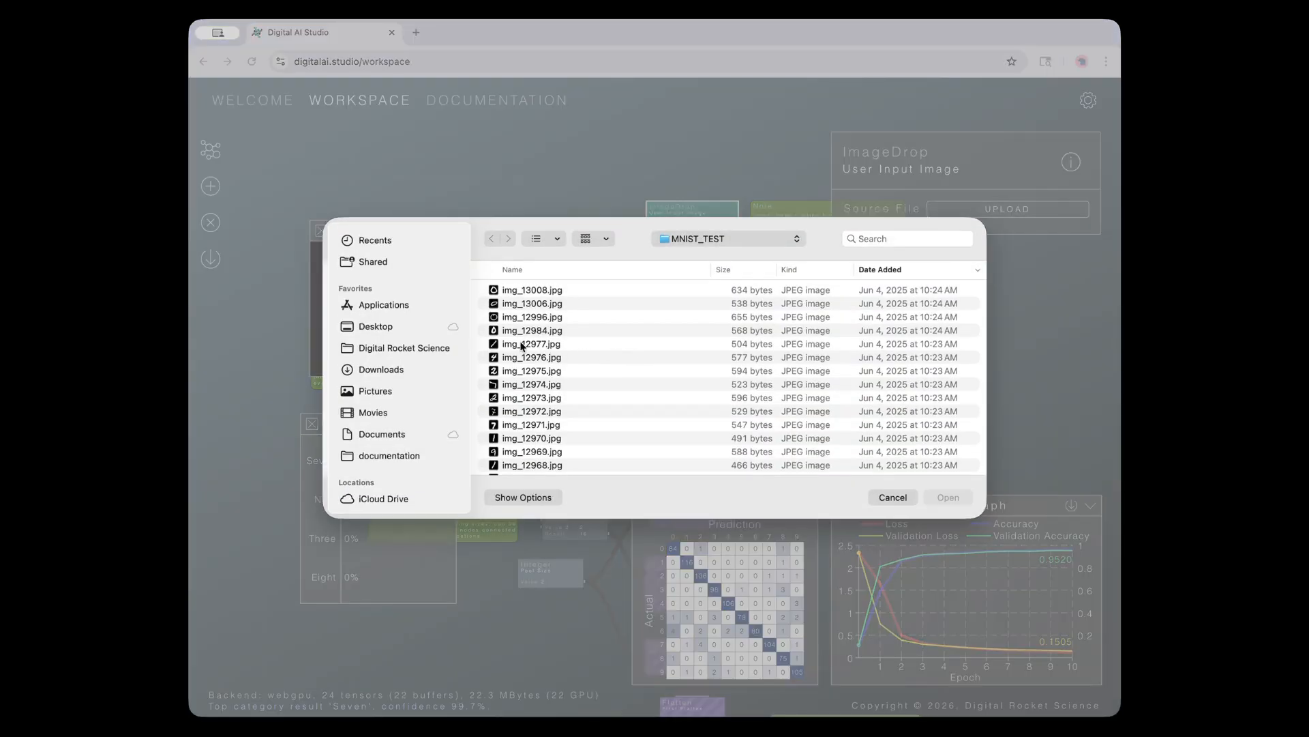
double_click(525, 334)
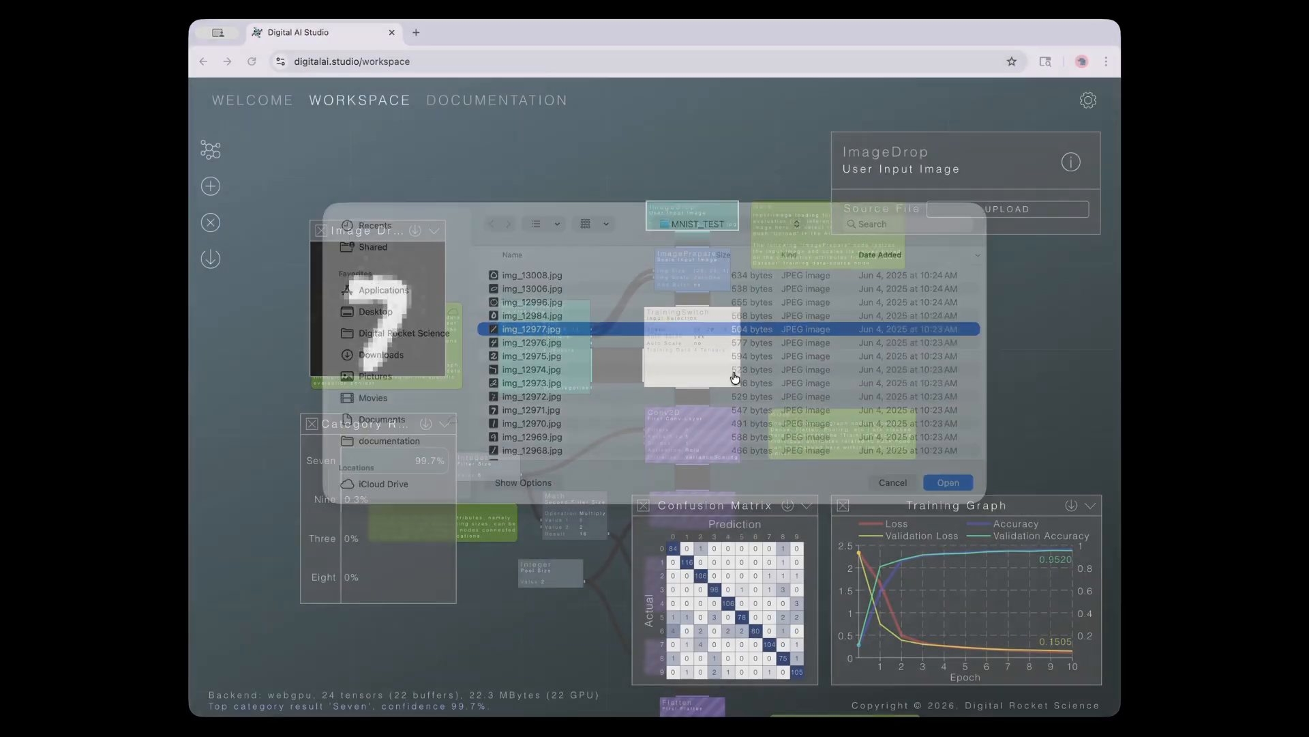
click(1000, 208)
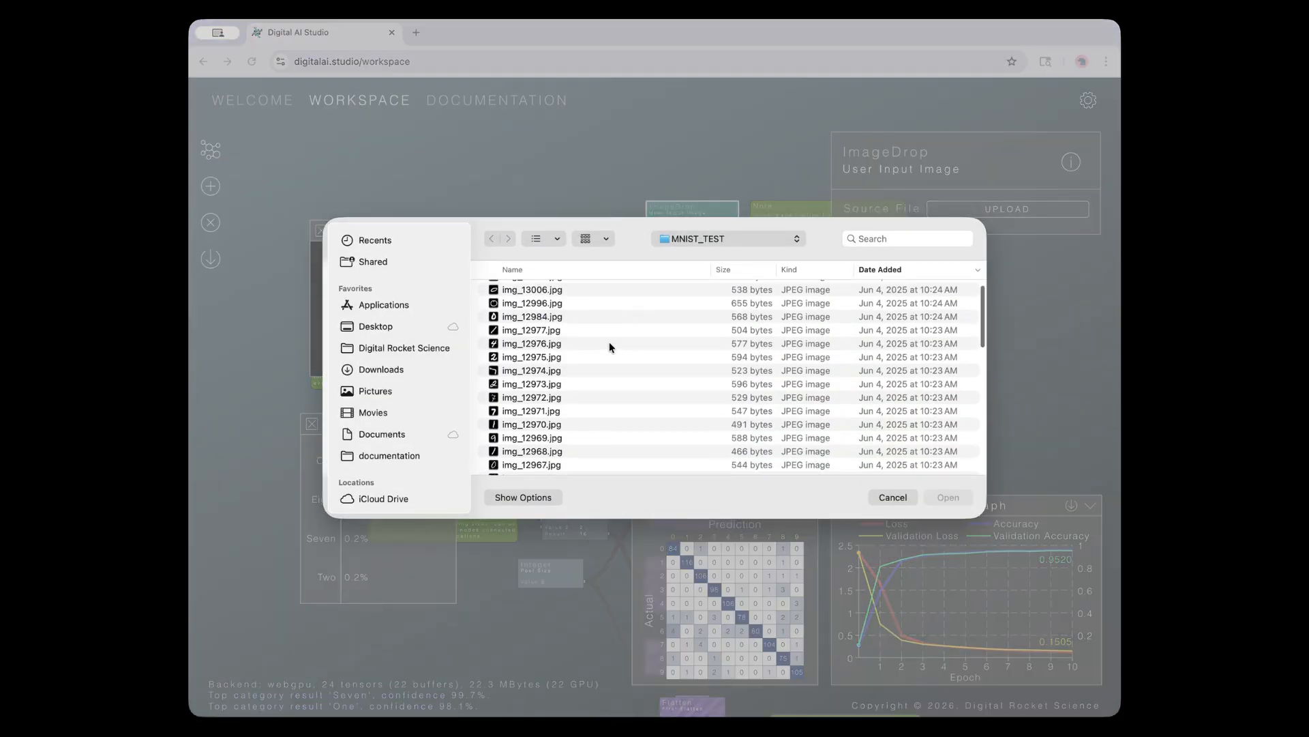
scroll(610, 346, down, 5)
double_click(528, 419)
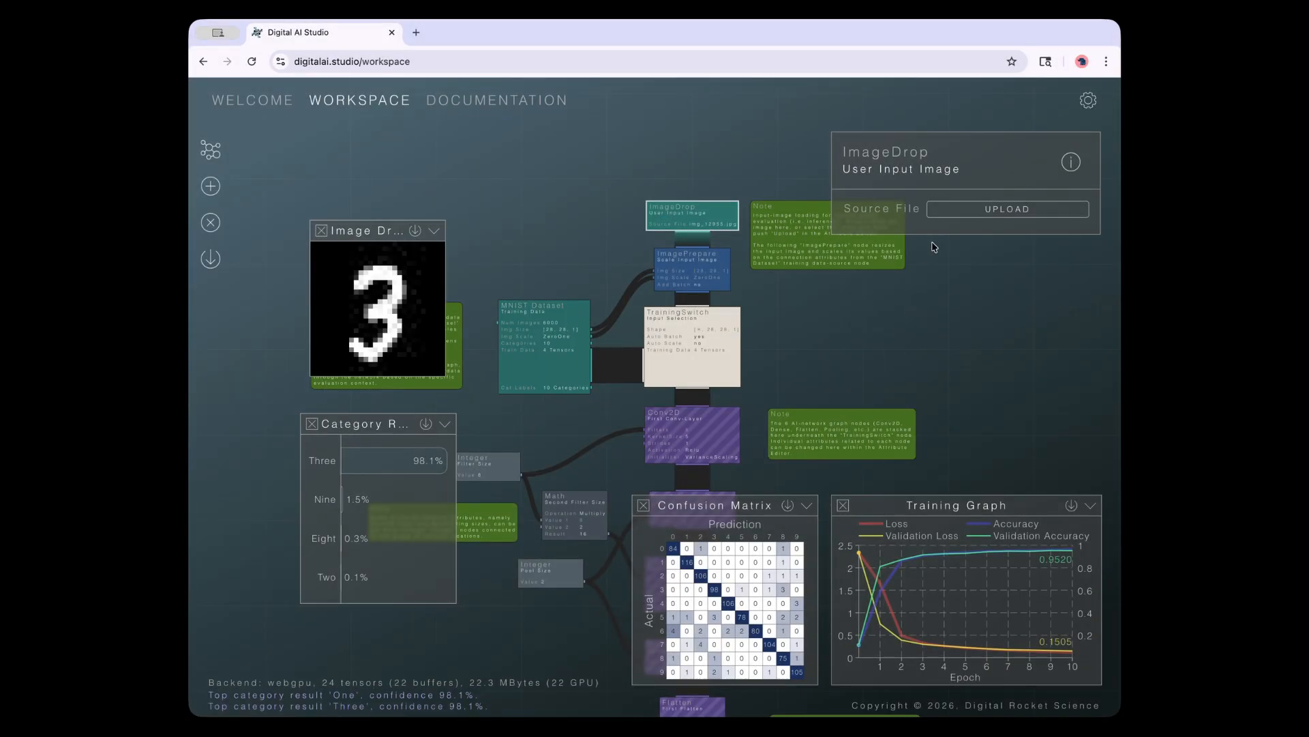
Classify img_12973.jpg (a 2), img_12961.jpg and img_12950.jpg (both 6s), reaching Six at 99%
click(950, 211)
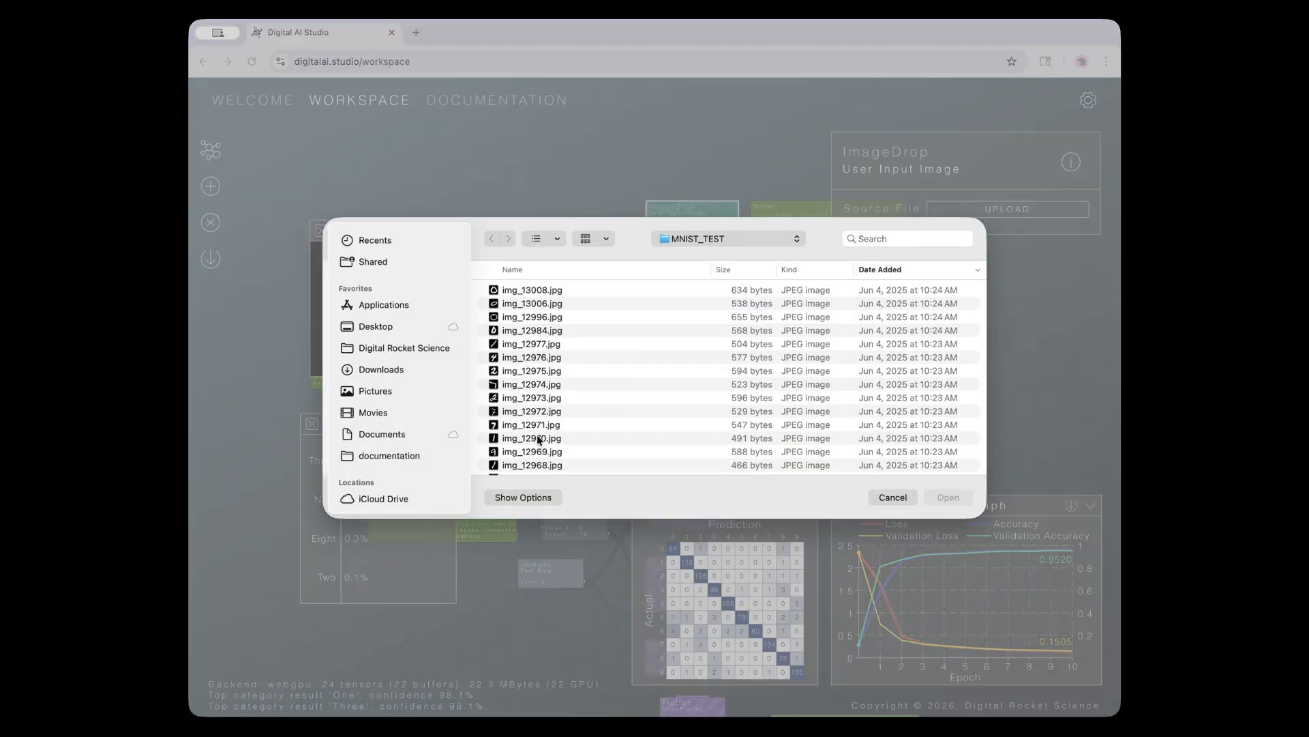
scroll(538, 440, down, 3)
double_click(531, 349)
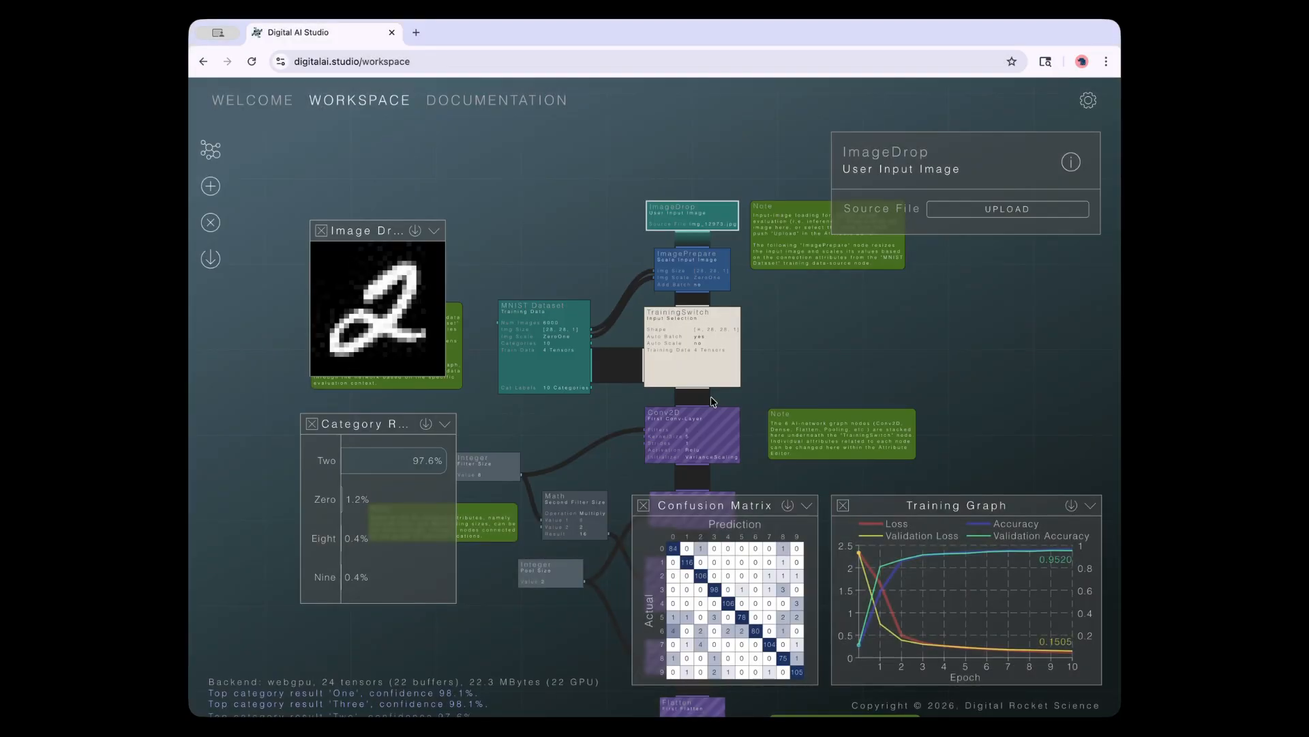
click(964, 214)
scroll(709, 348, down, 5)
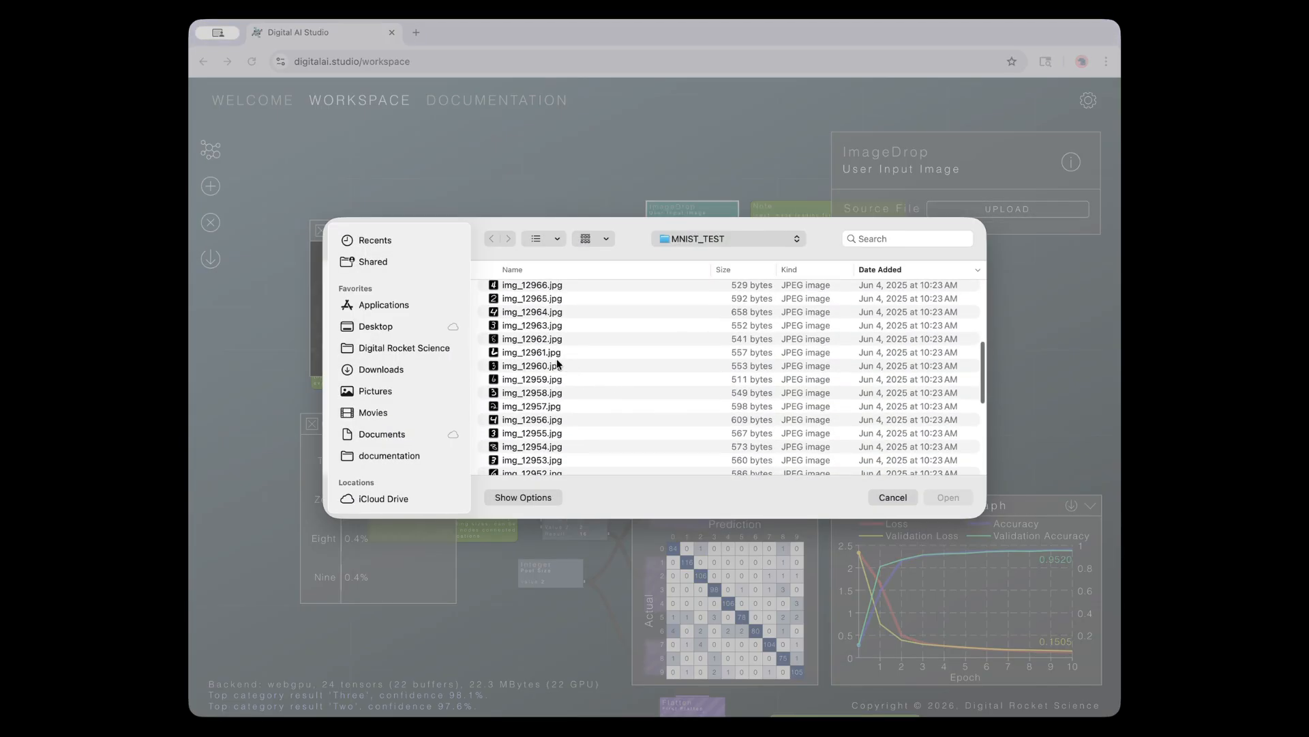
double_click(541, 353)
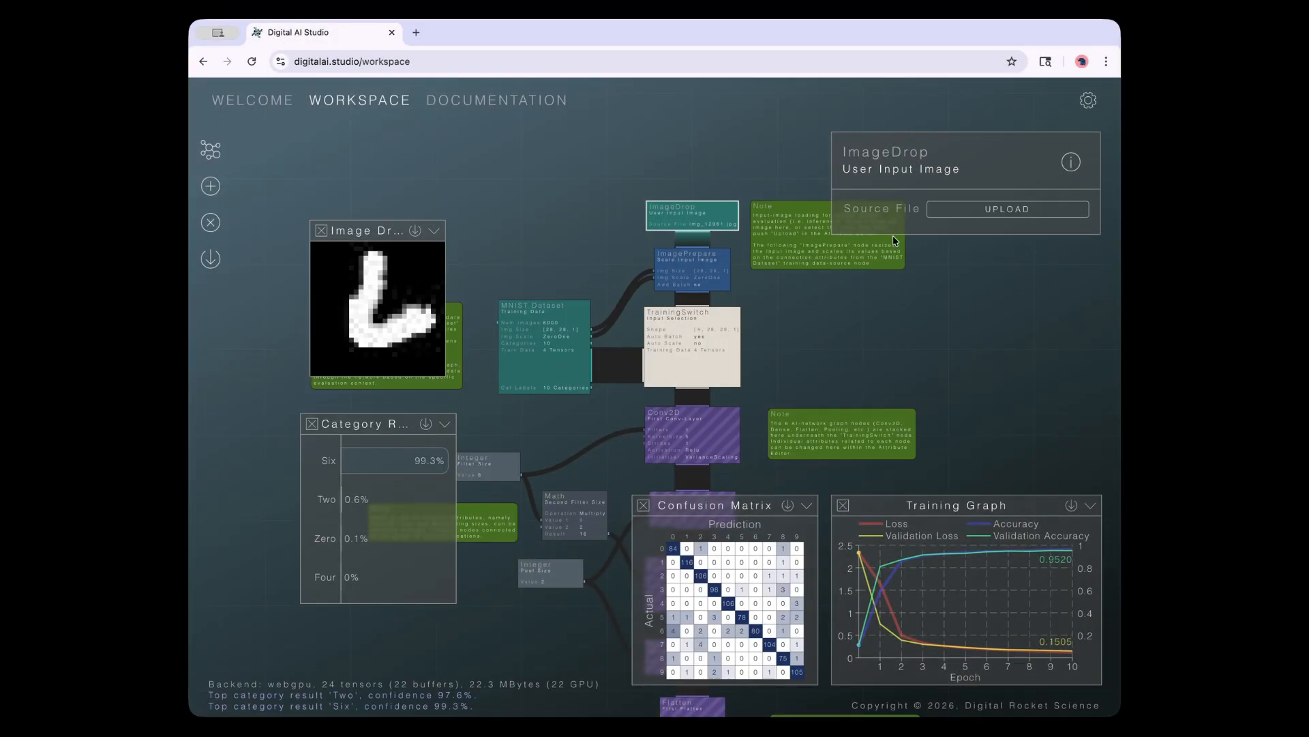
click(950, 211)
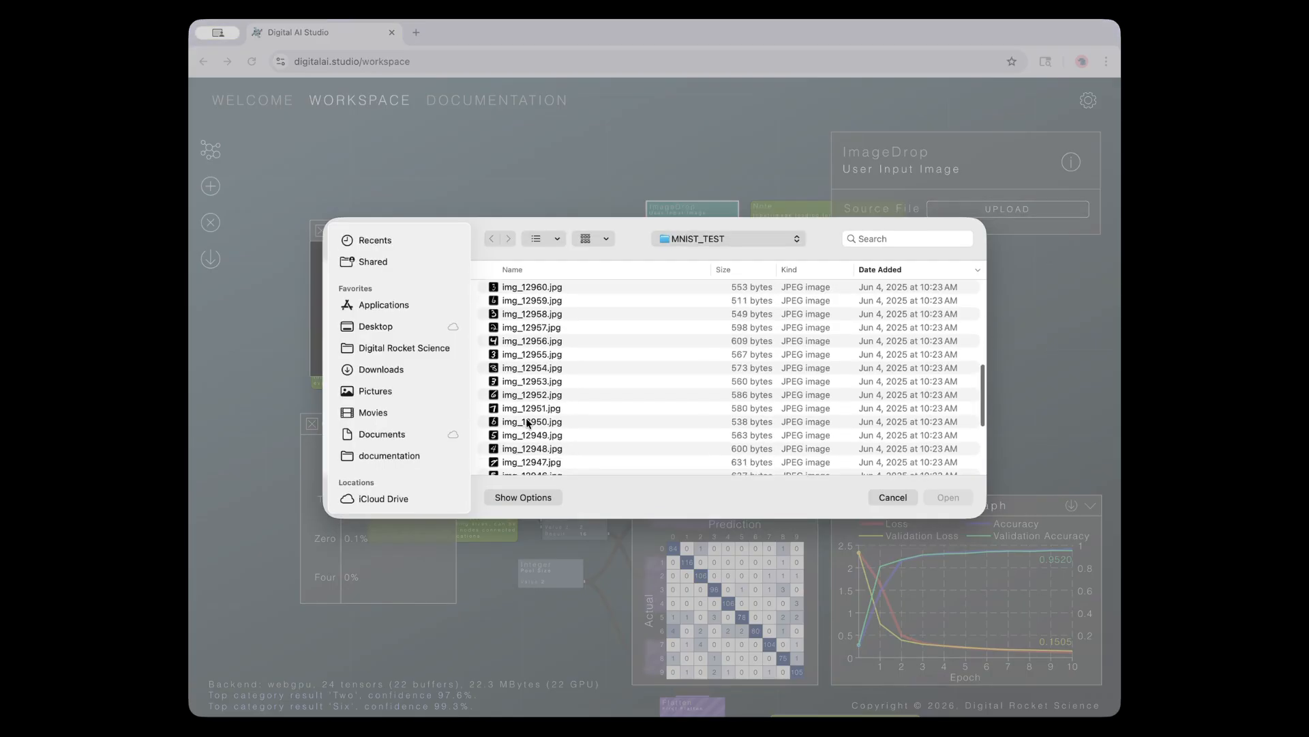
double_click(521, 423)
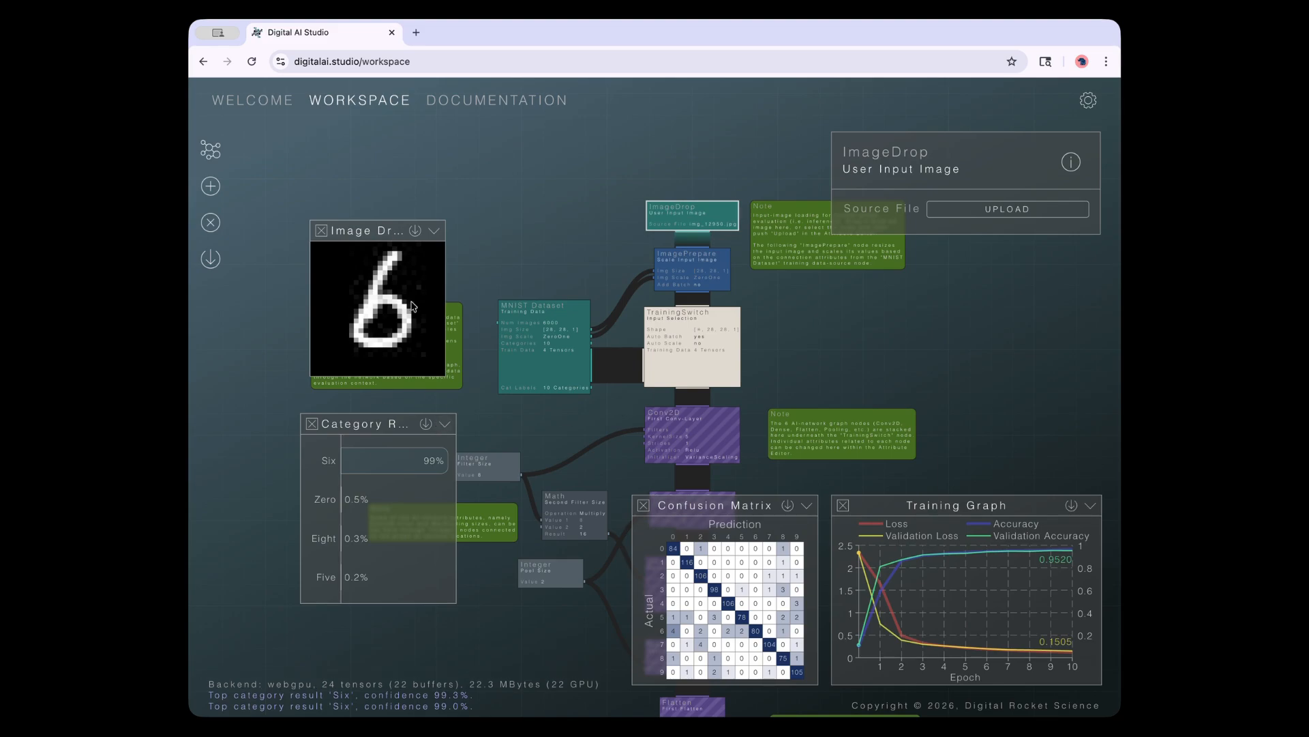
drag(534, 670, 541, 350)
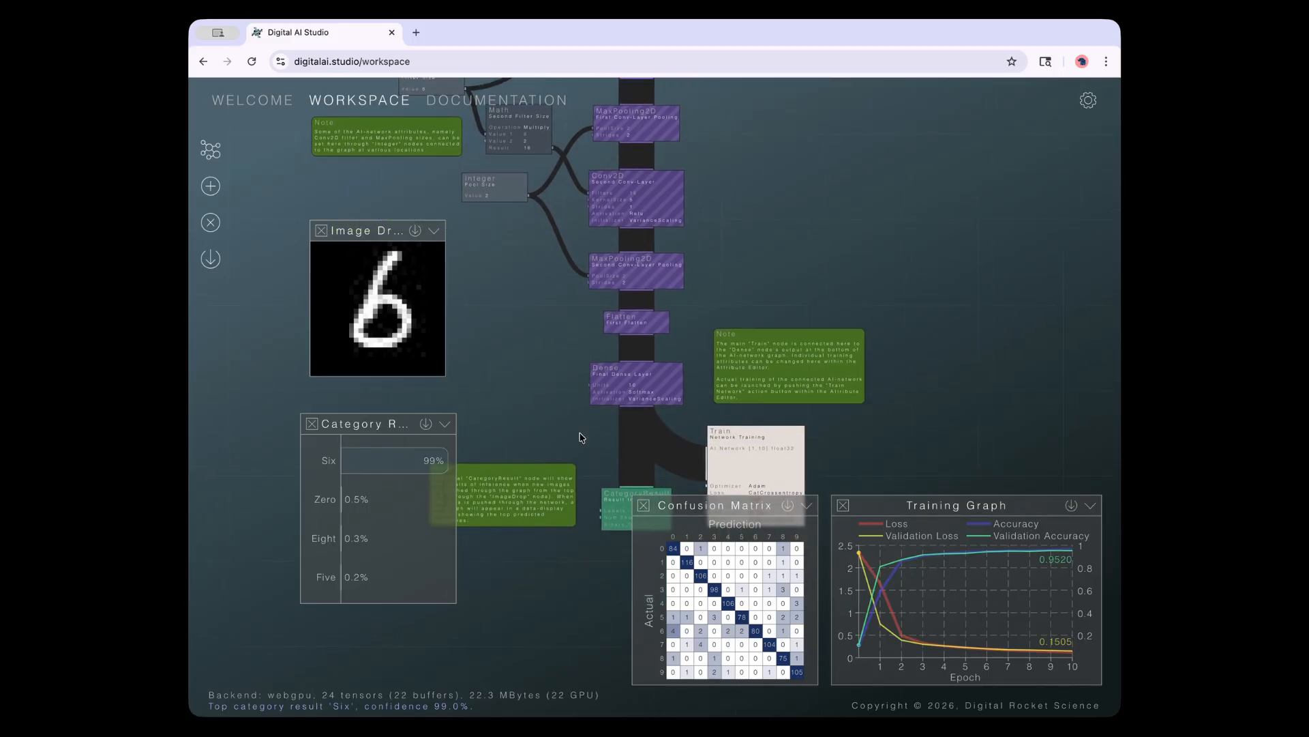
Close the Confusion Matrix, inspect the conv and pooling layer attributes, then open the Train settings
click(643, 506)
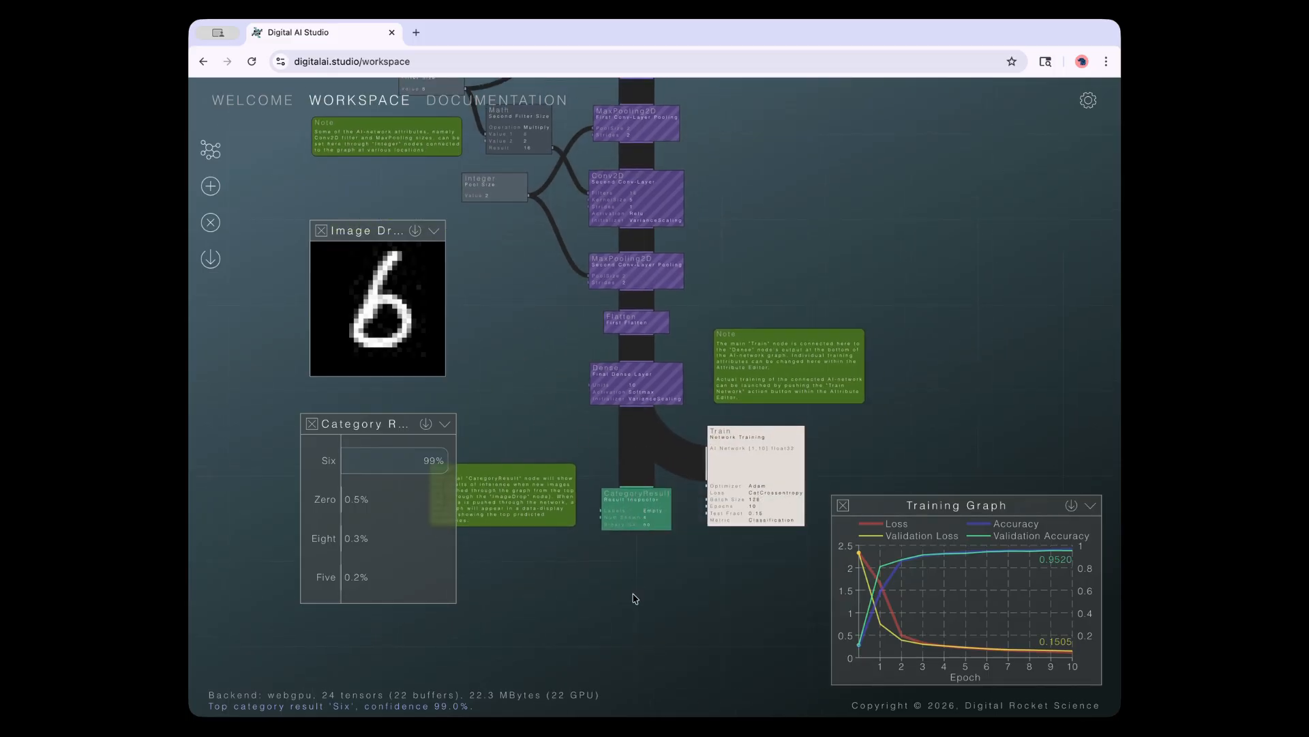
scroll(641, 599, up, 5)
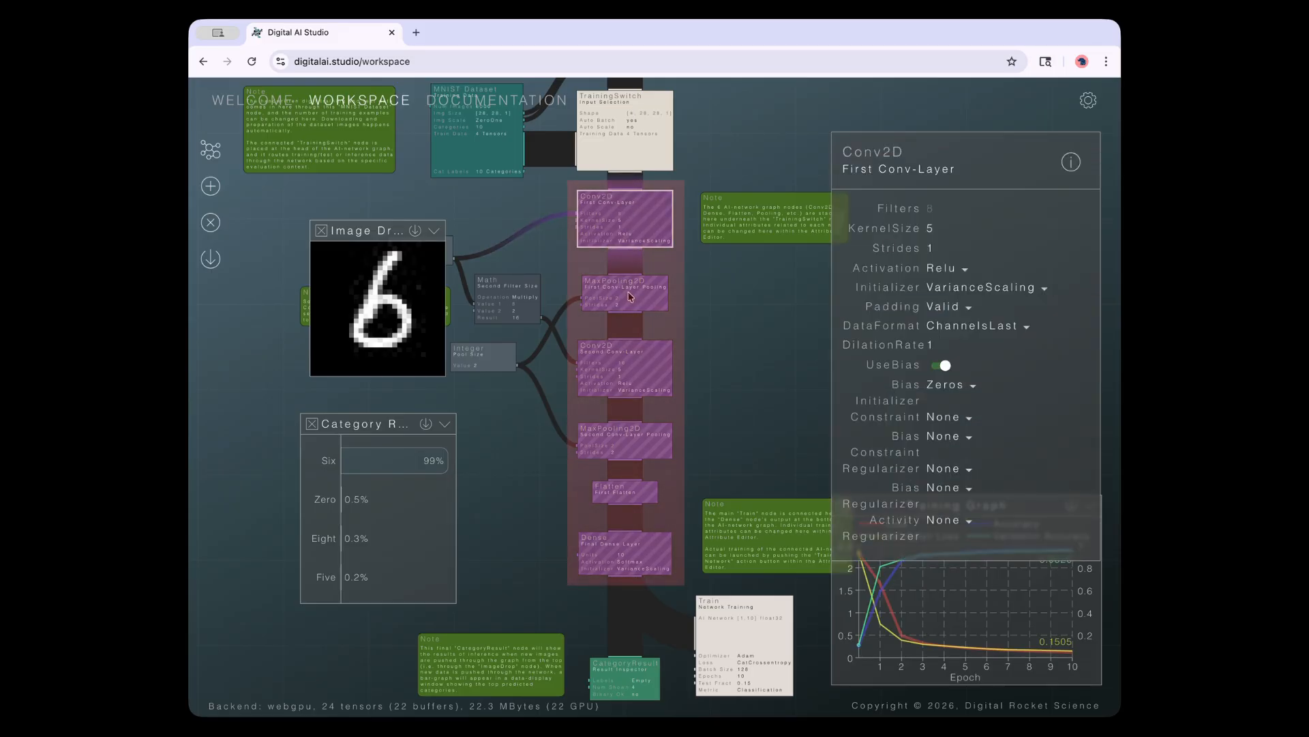
mouse_move(628, 357)
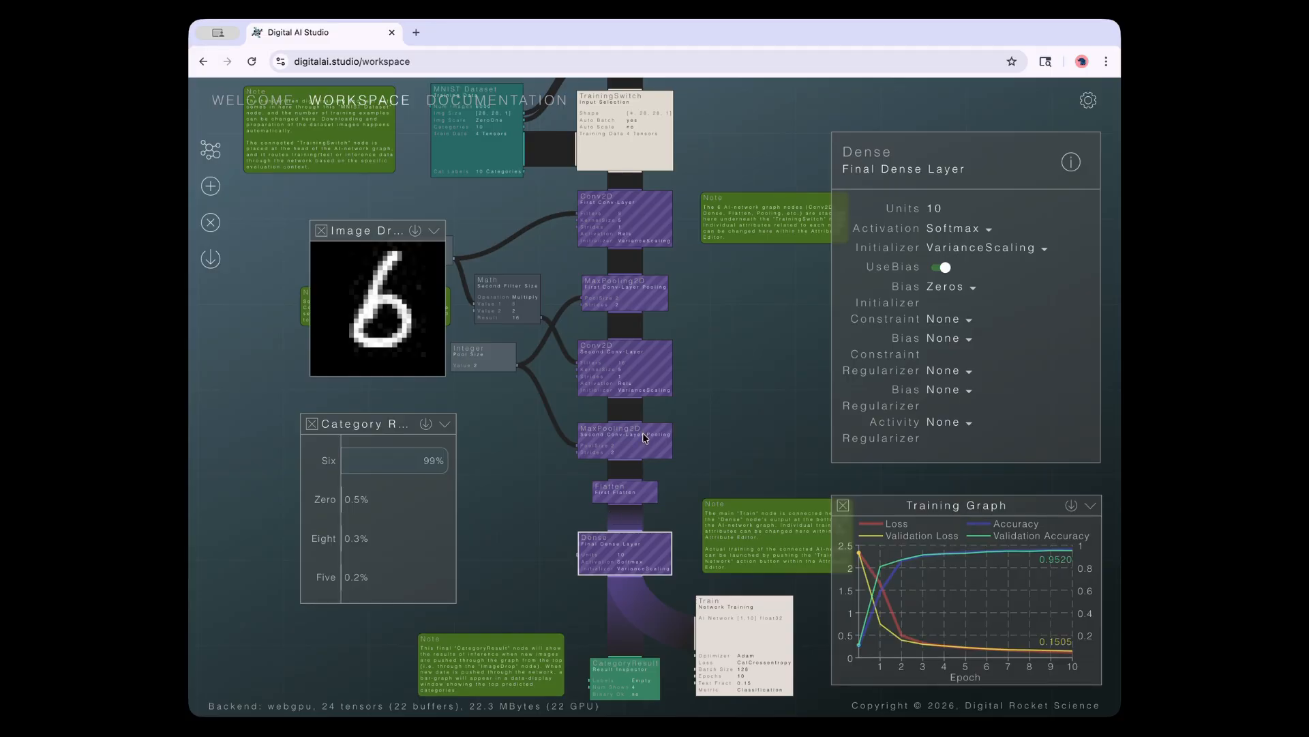
click(655, 366)
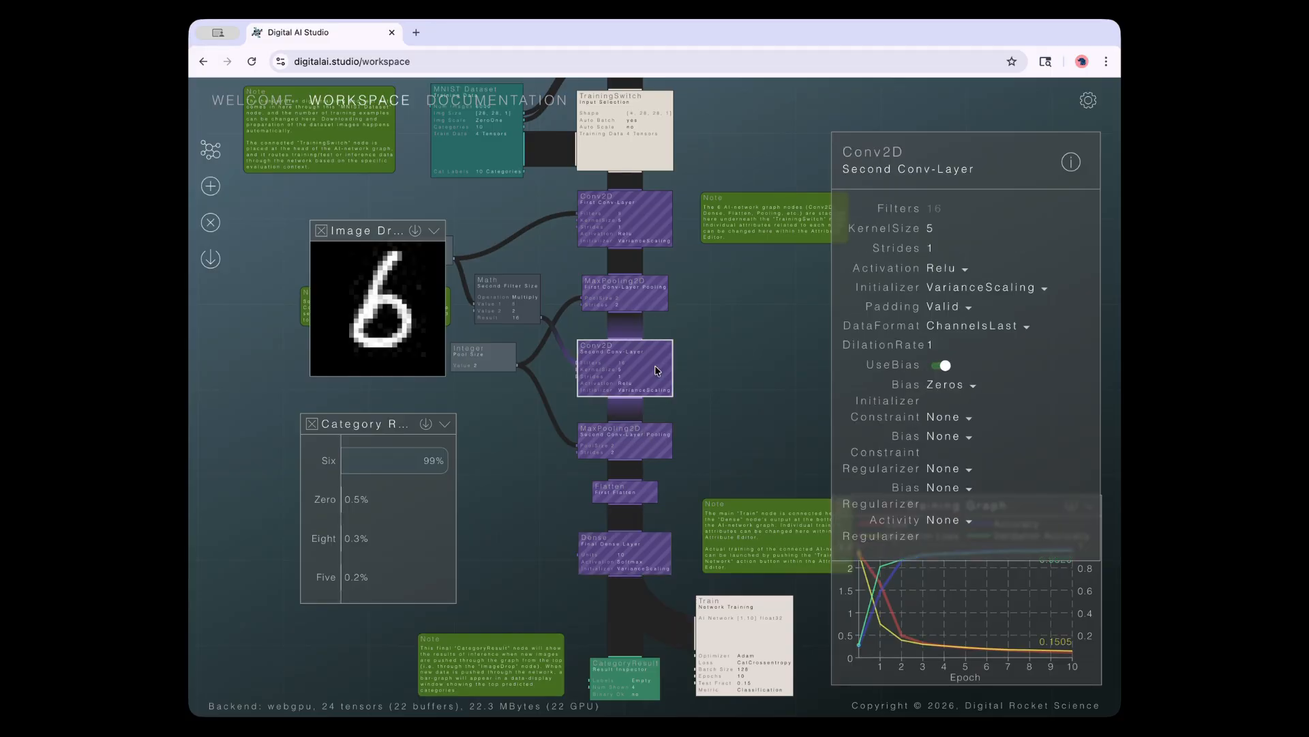
click(650, 300)
click(647, 234)
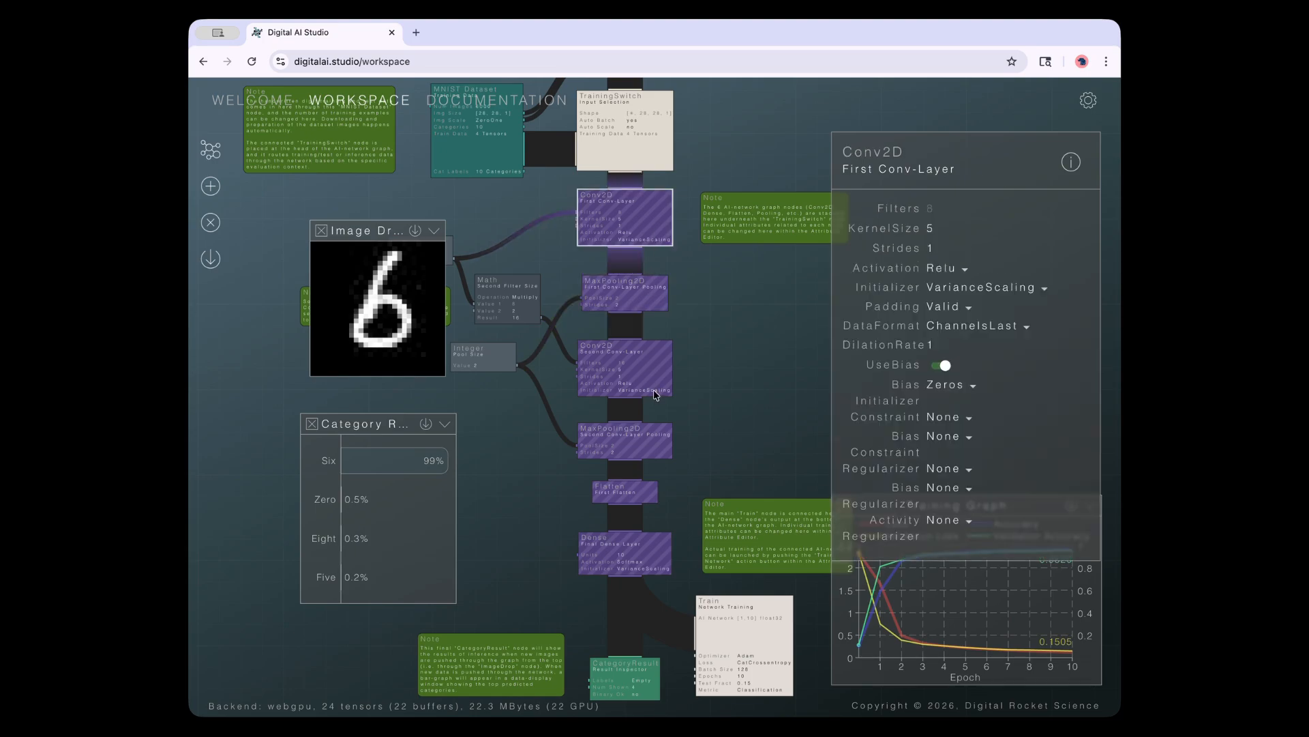
click(704, 412)
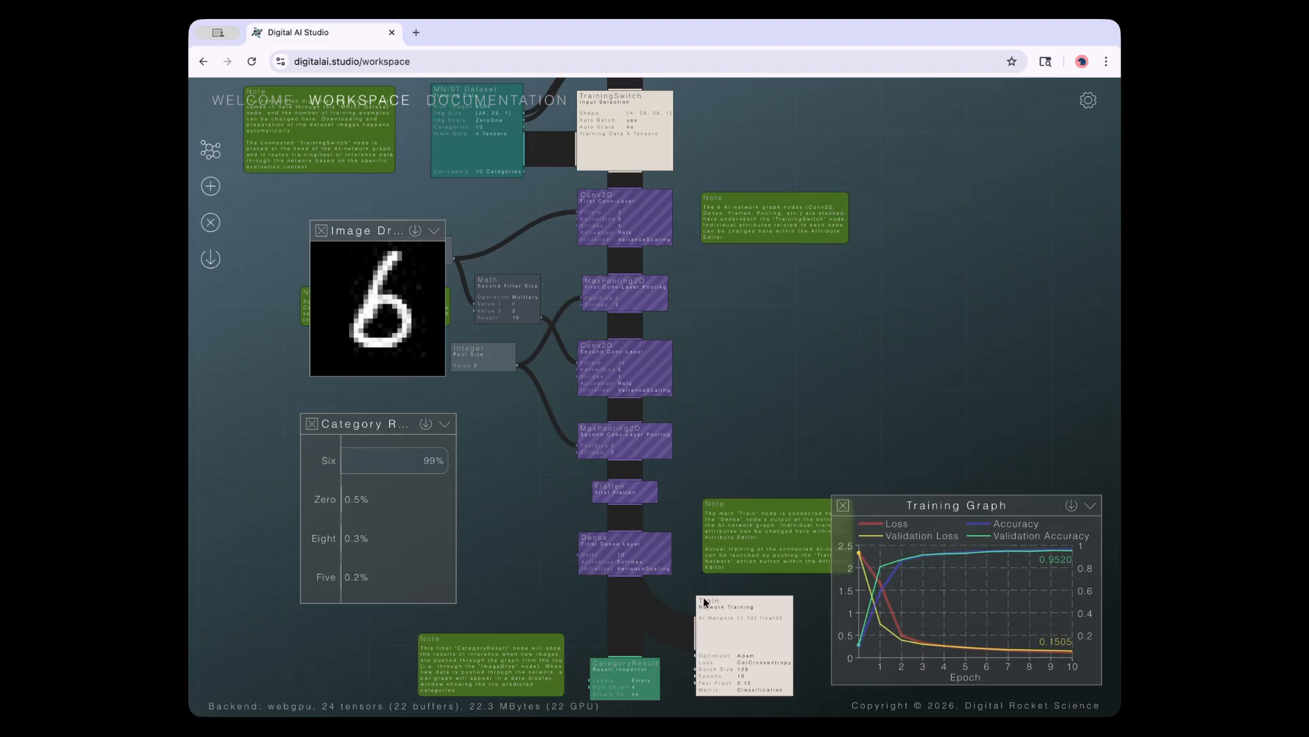
click(717, 652)
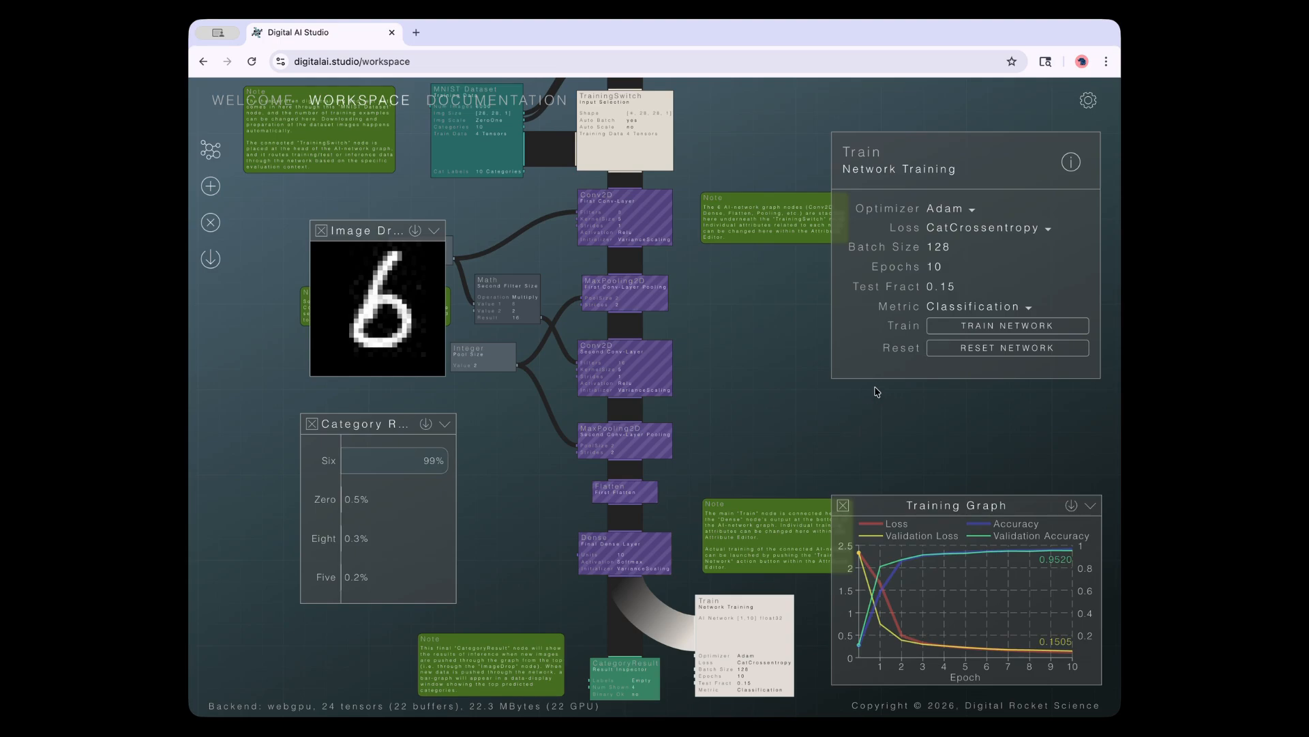
Reset and confirm the network's trained weights, then inspect the Conv2D and MaxPooling2D node attributes
click(974, 349)
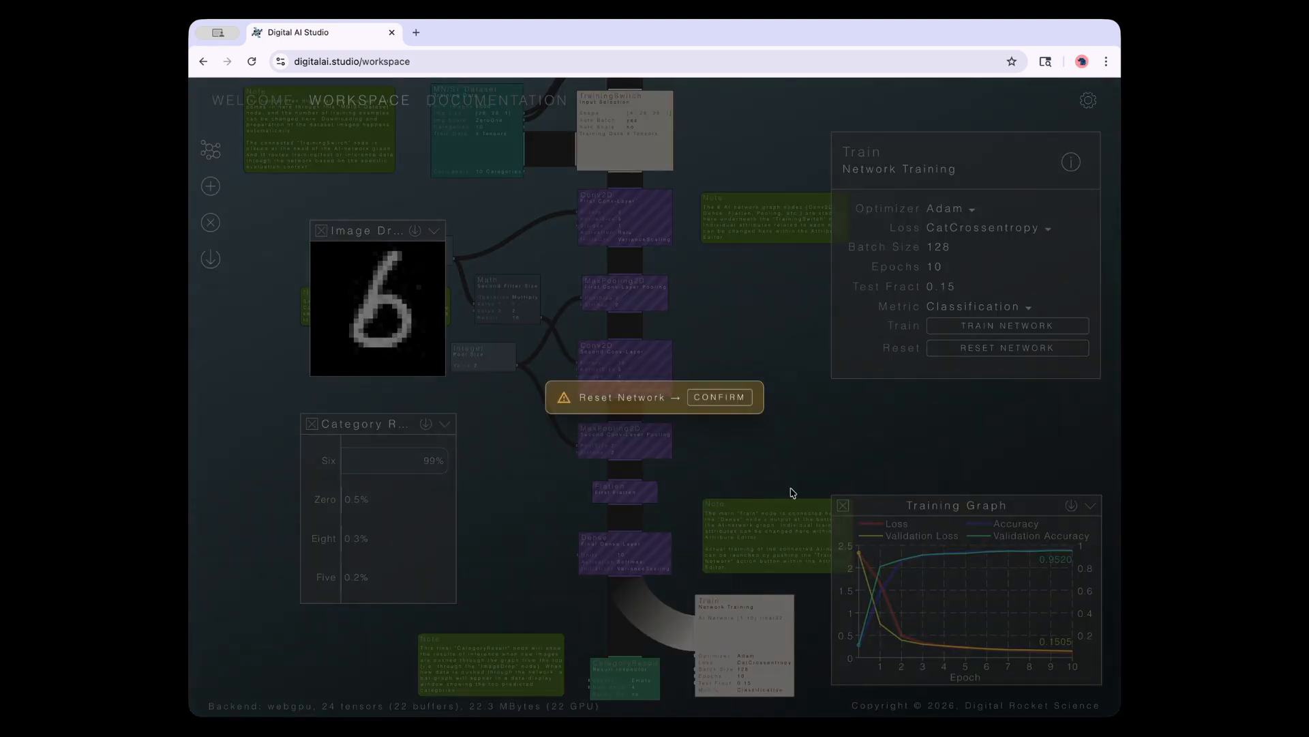
click(712, 398)
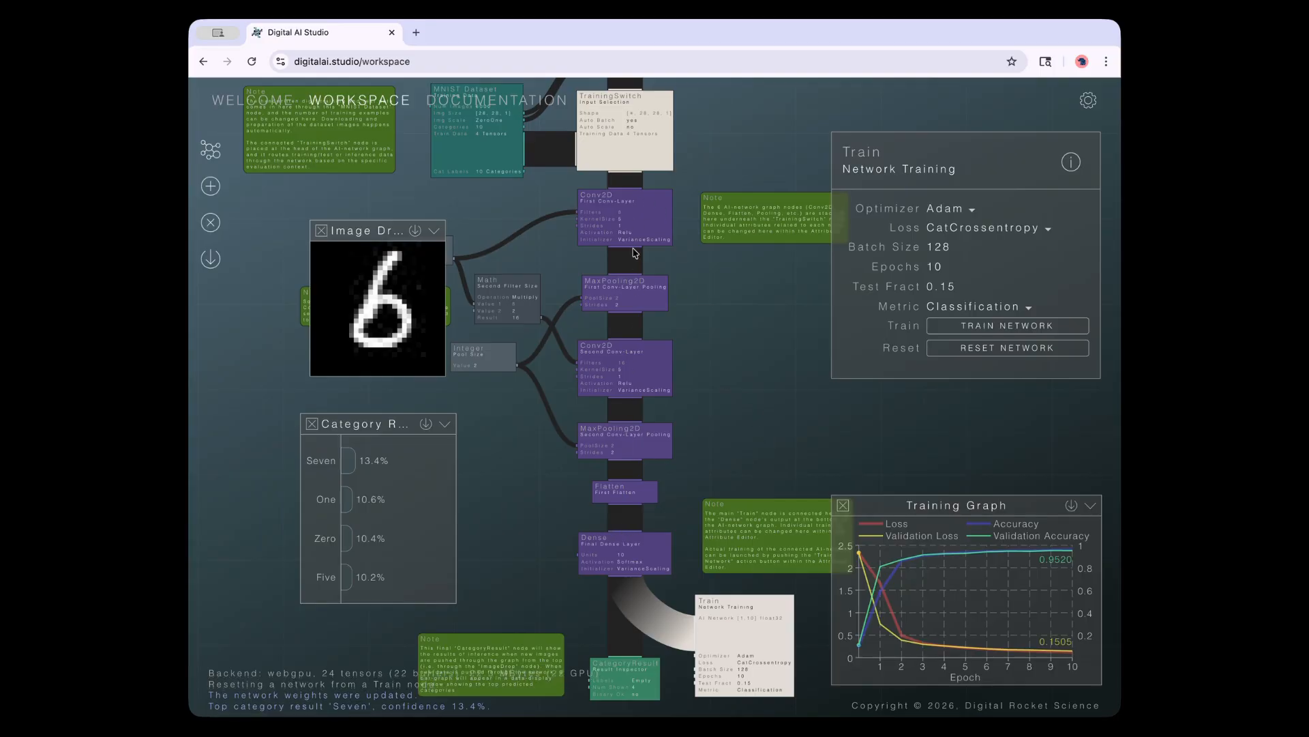
click(653, 216)
click(641, 311)
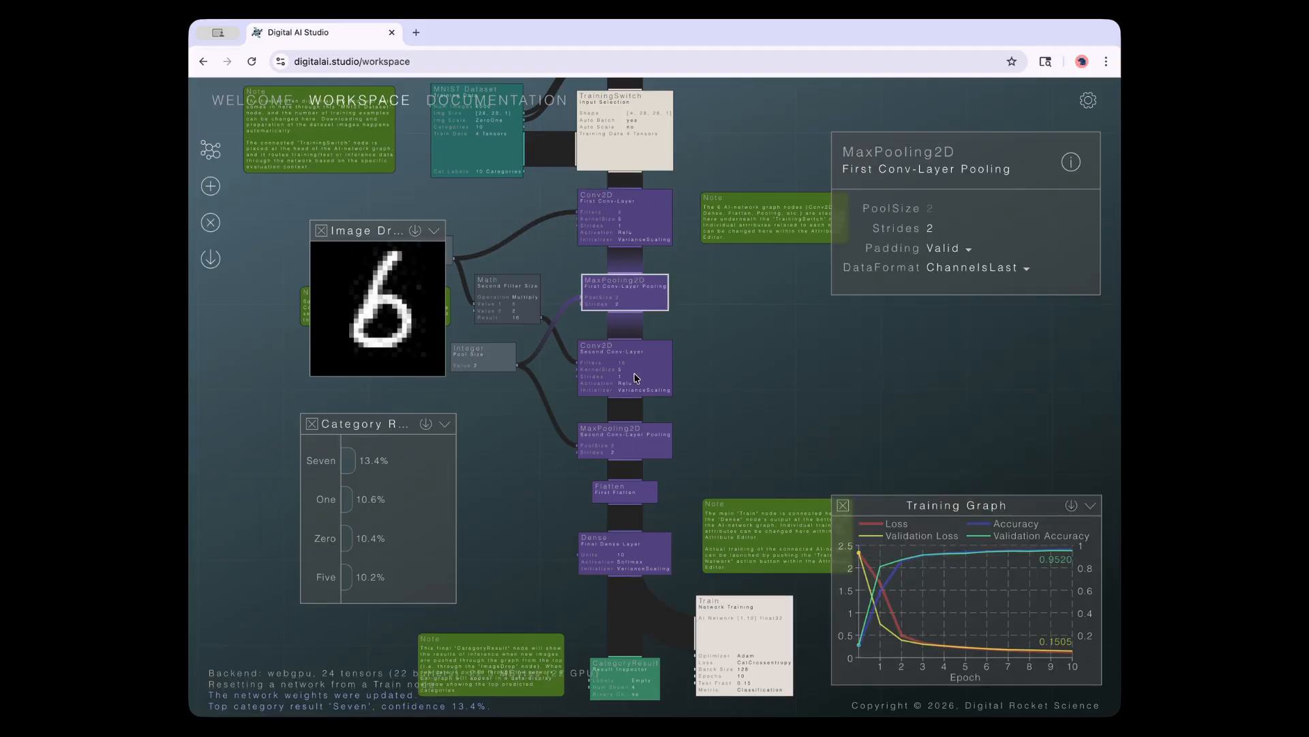
click(635, 379)
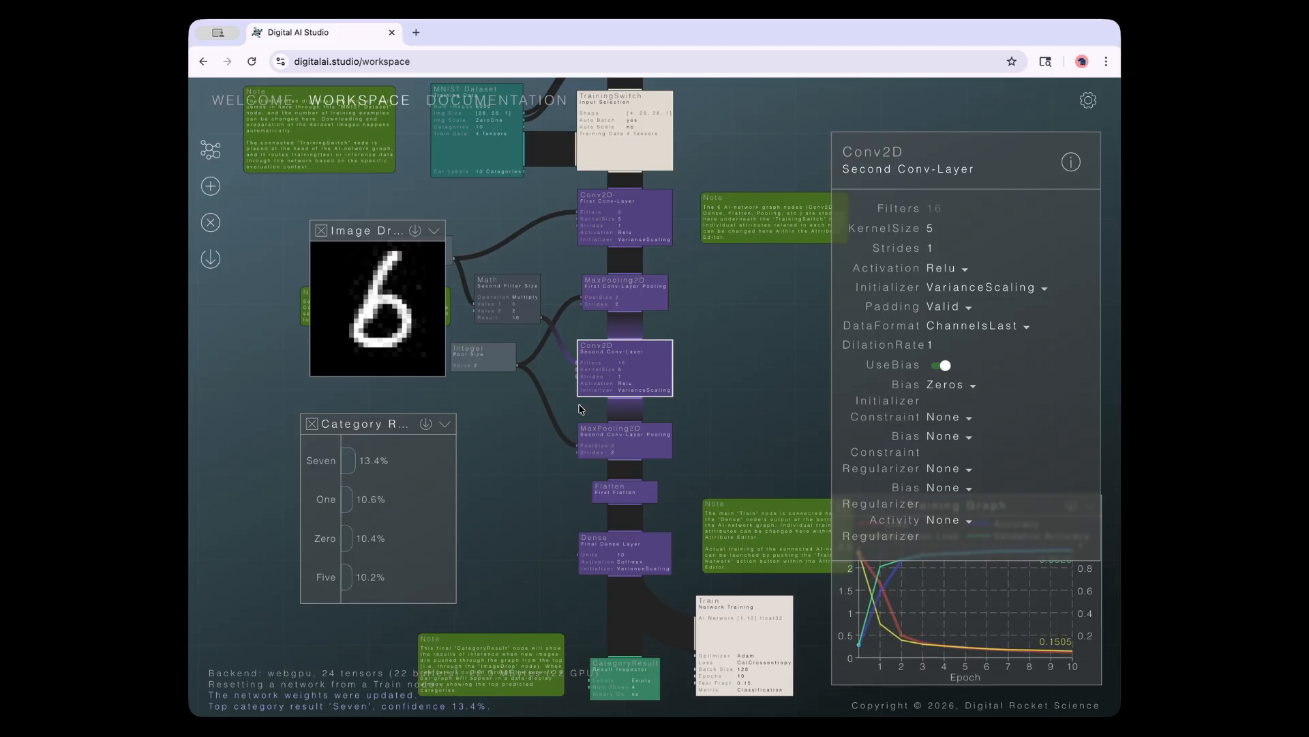
drag(369, 425, 358, 405)
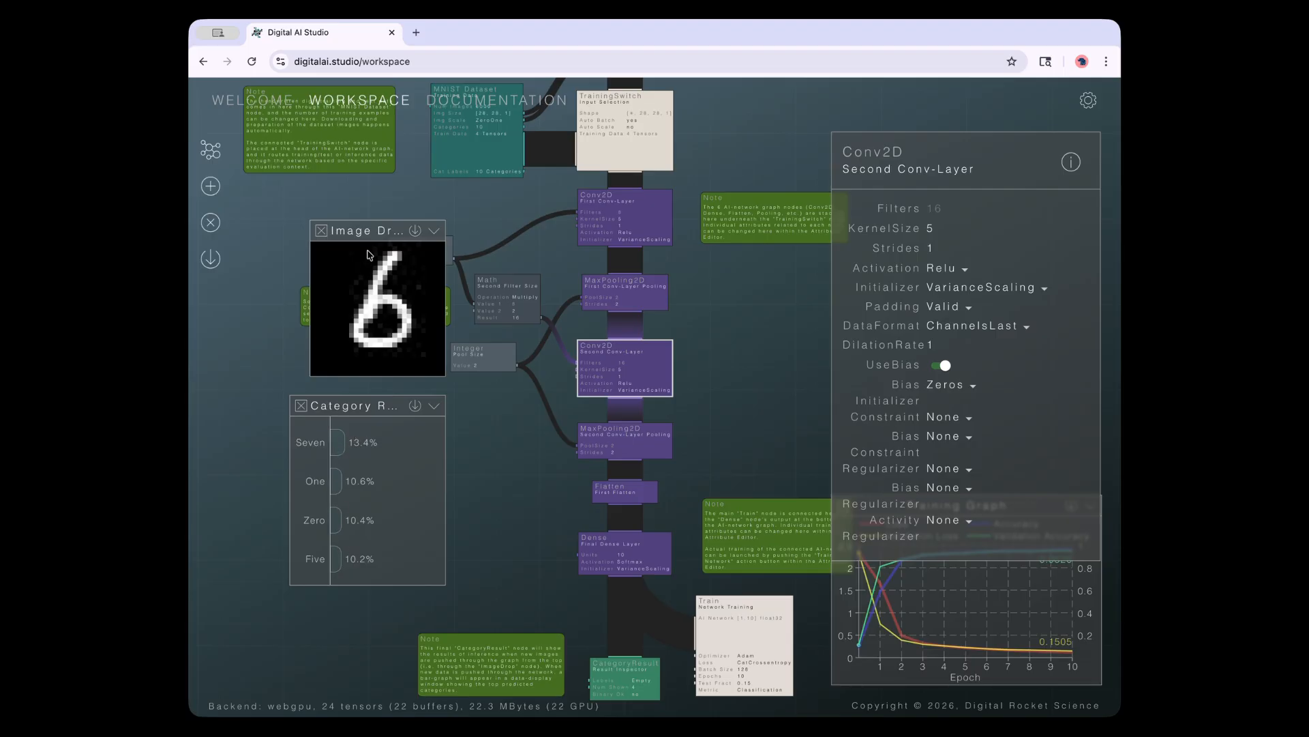
Close the Second Conv-Layer's attribute editor and pan the graph so the Training Graph shows
drag(359, 231, 354, 225)
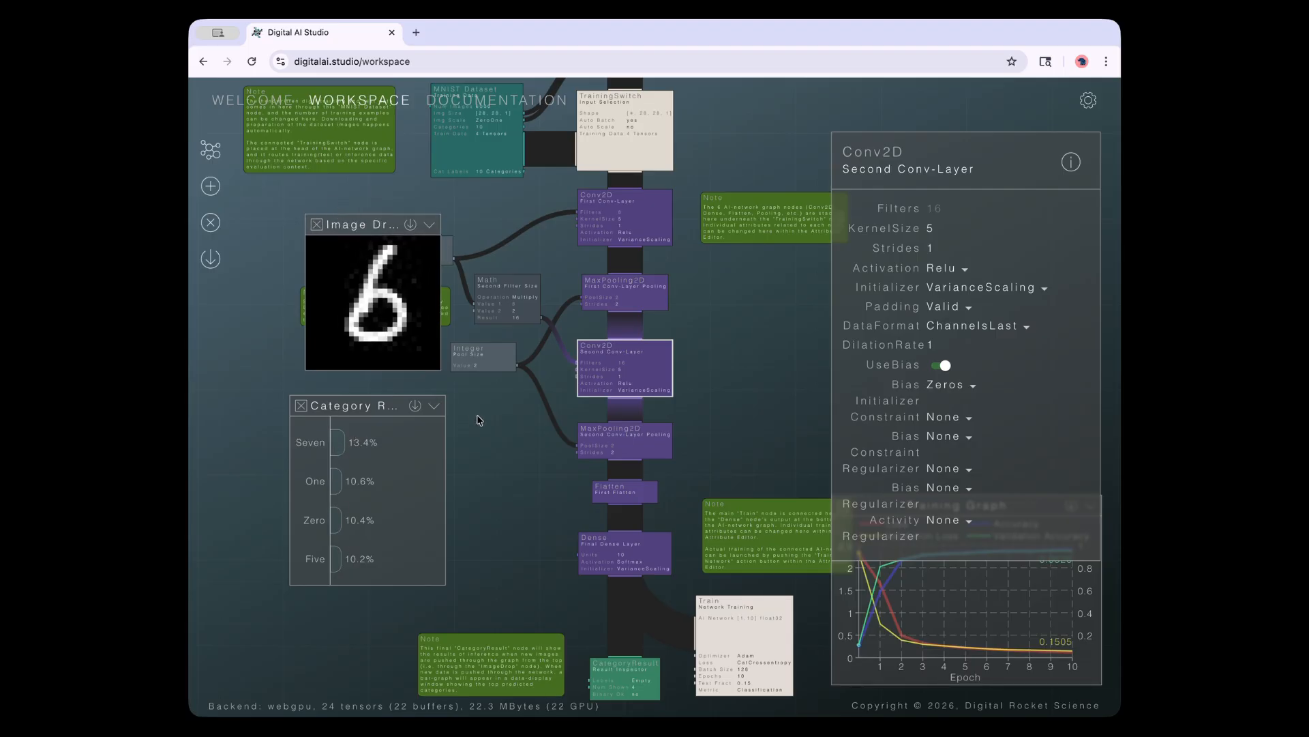
click(504, 470)
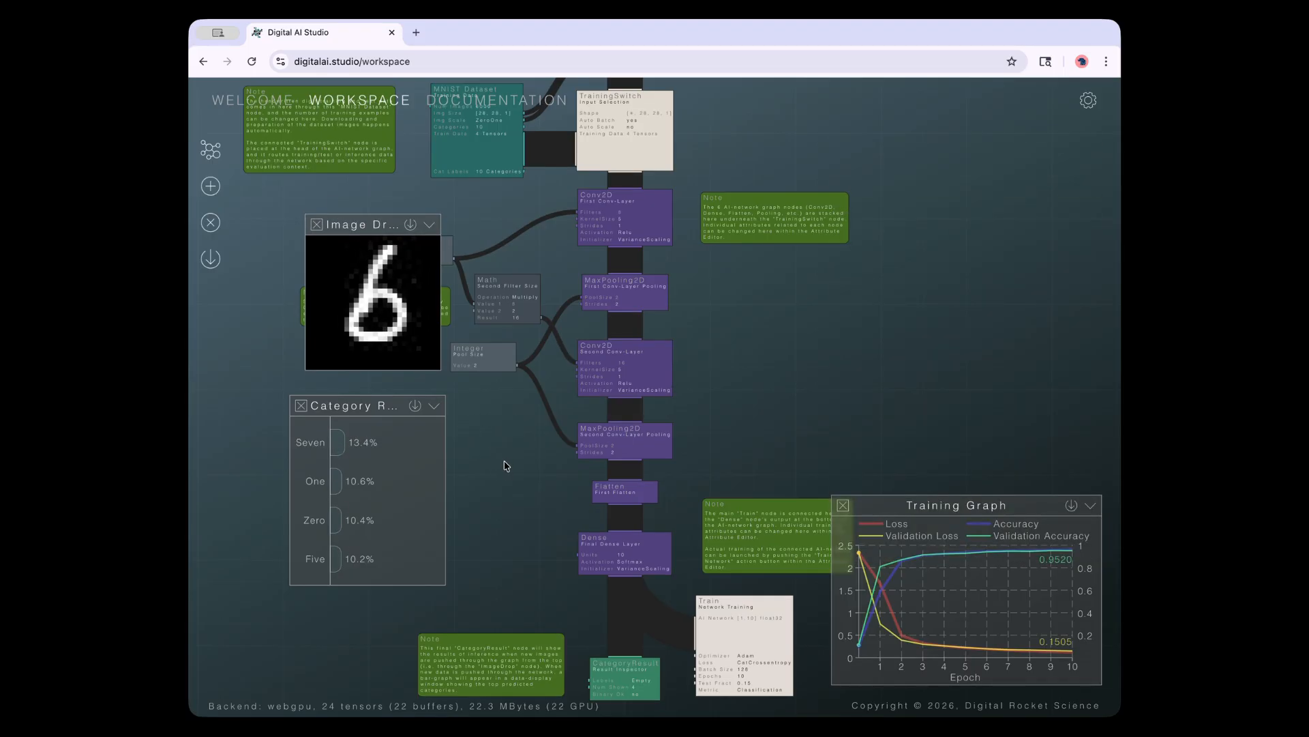
drag(511, 460, 545, 521)
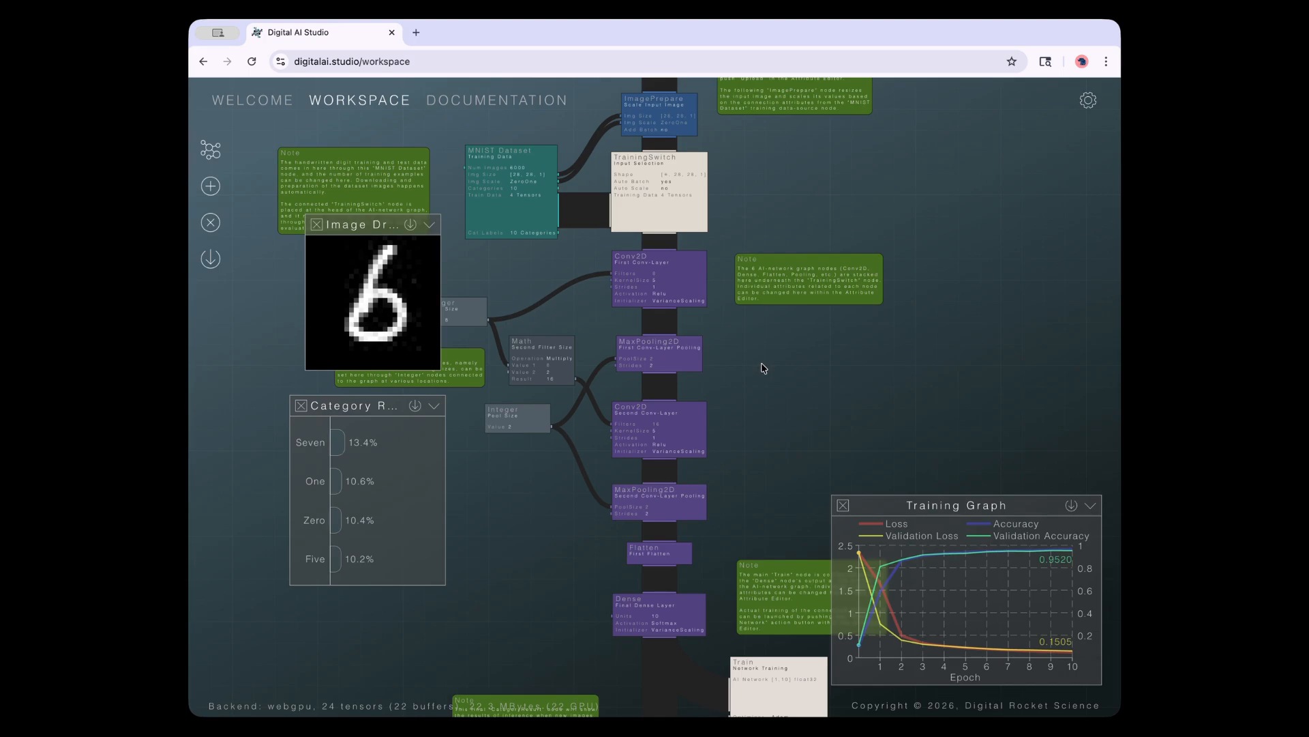
Switch to the Documentation tab and expand the Welcome section
click(508, 106)
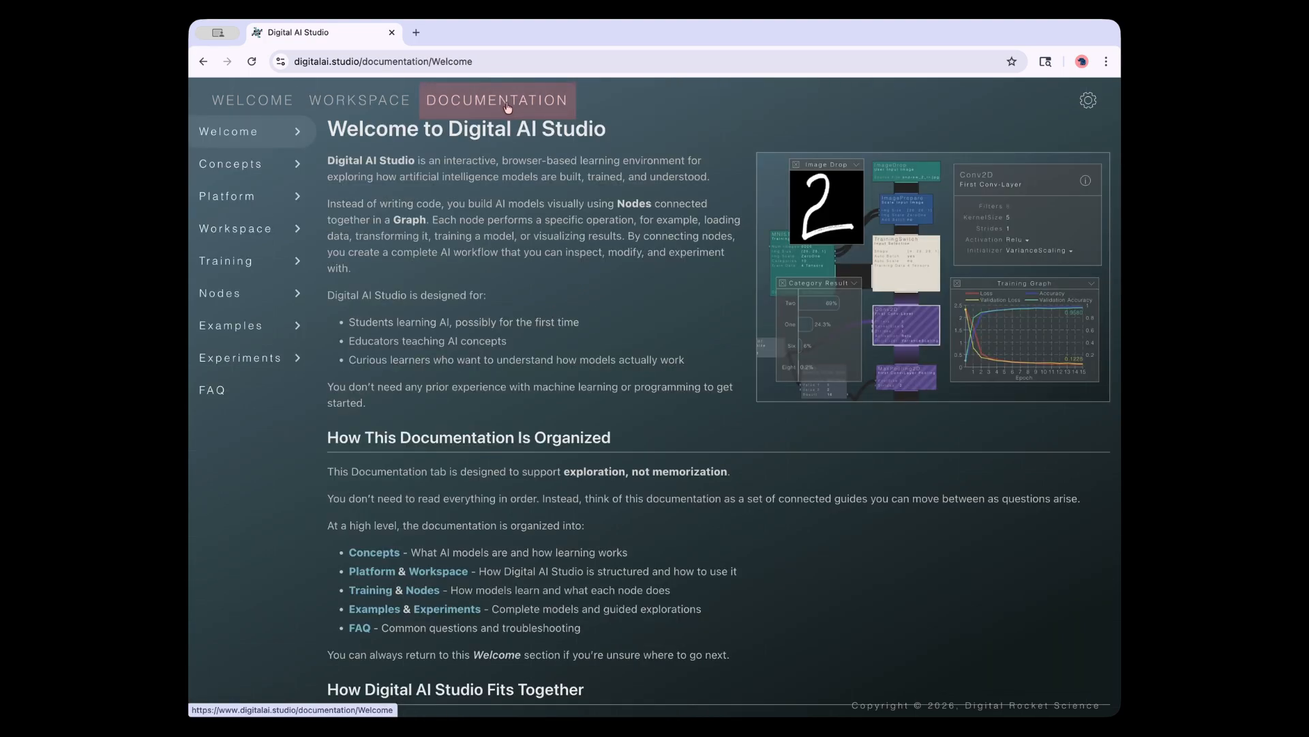
click(299, 135)
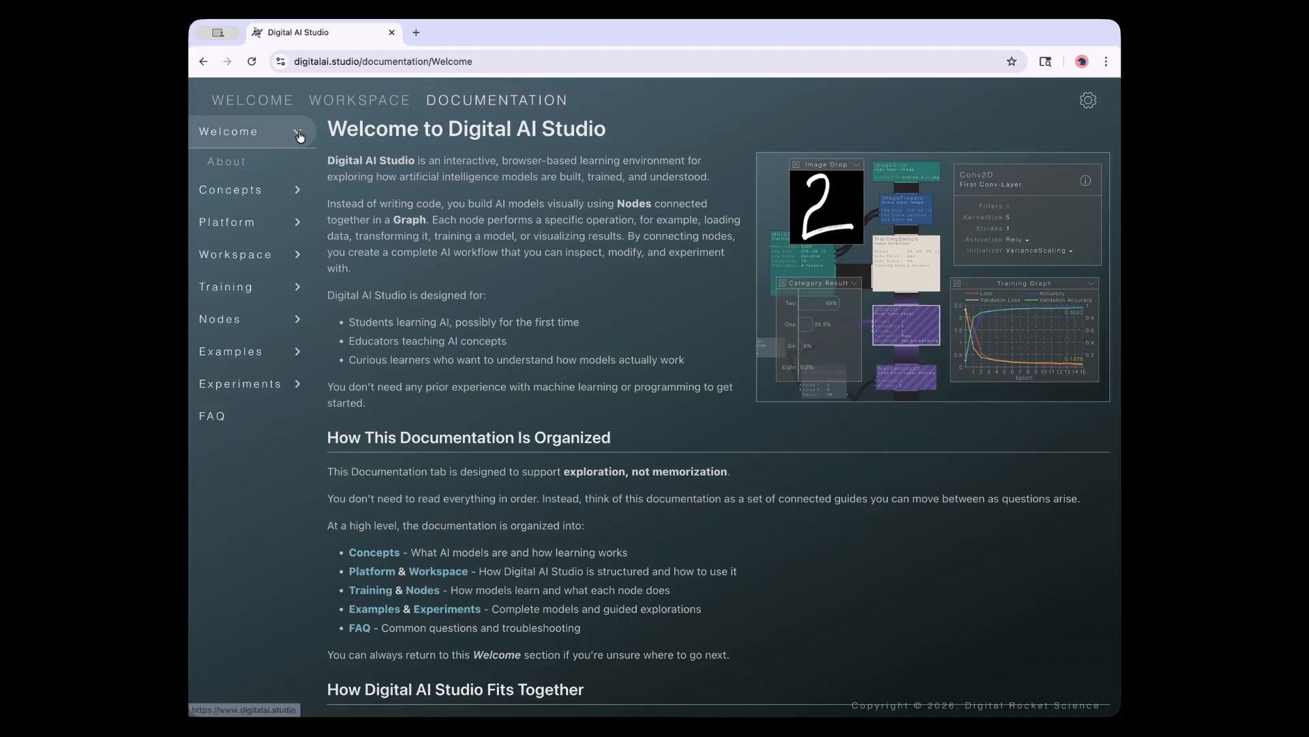
click(299, 135)
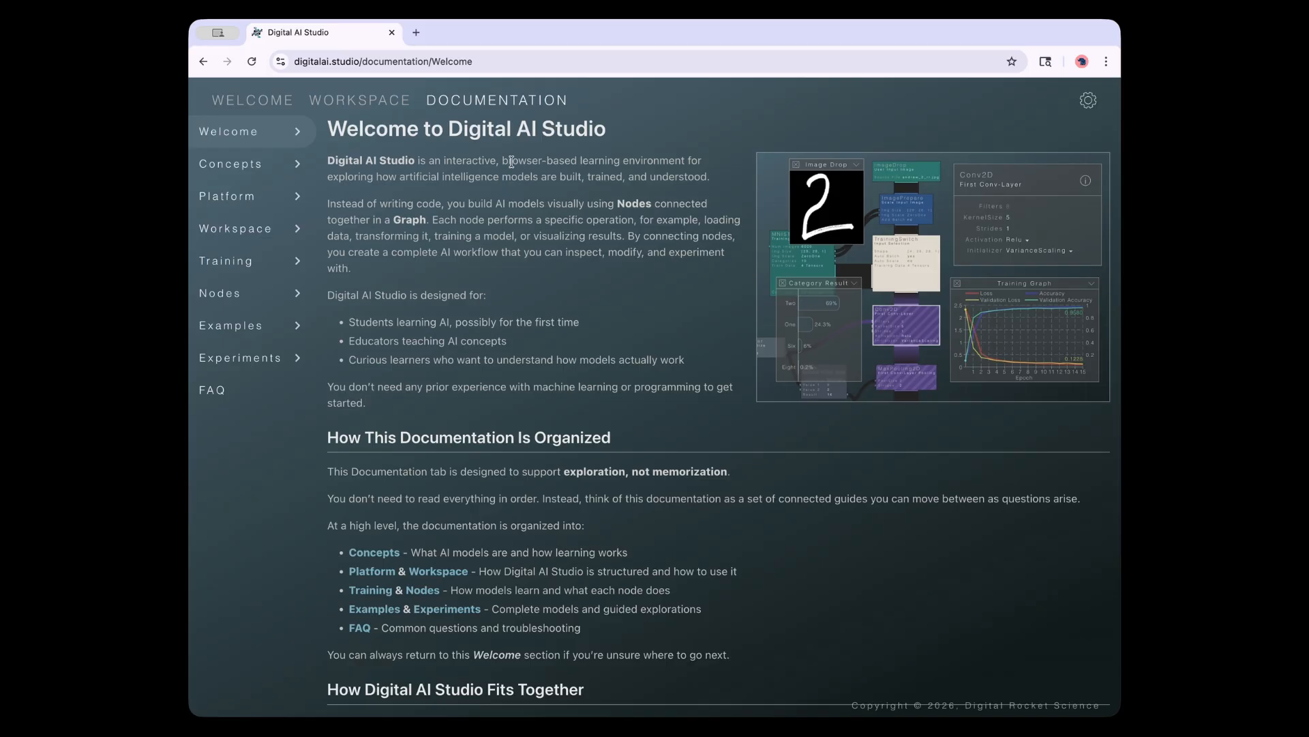
click(296, 164)
click(296, 166)
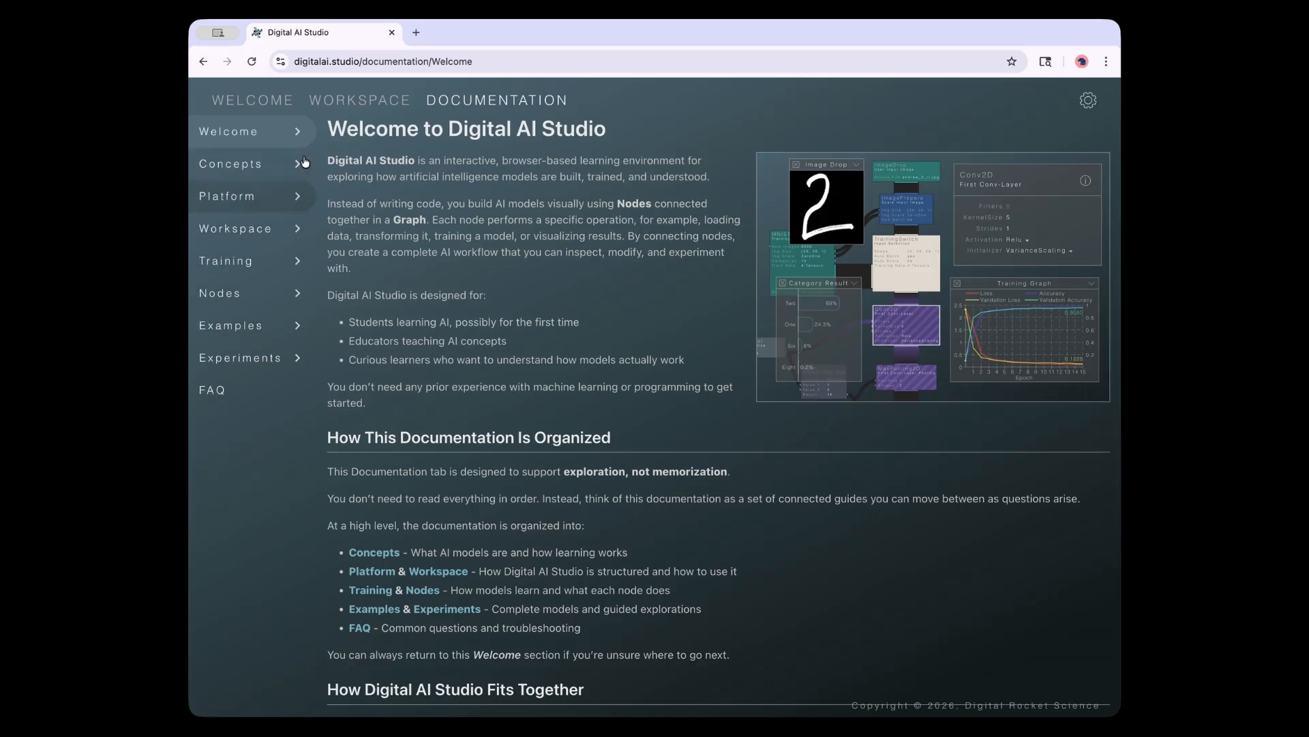
click(295, 142)
Read the Welcome pages About, Start, Learning and Learning Paths, returning to Learn
click(235, 162)
click(237, 189)
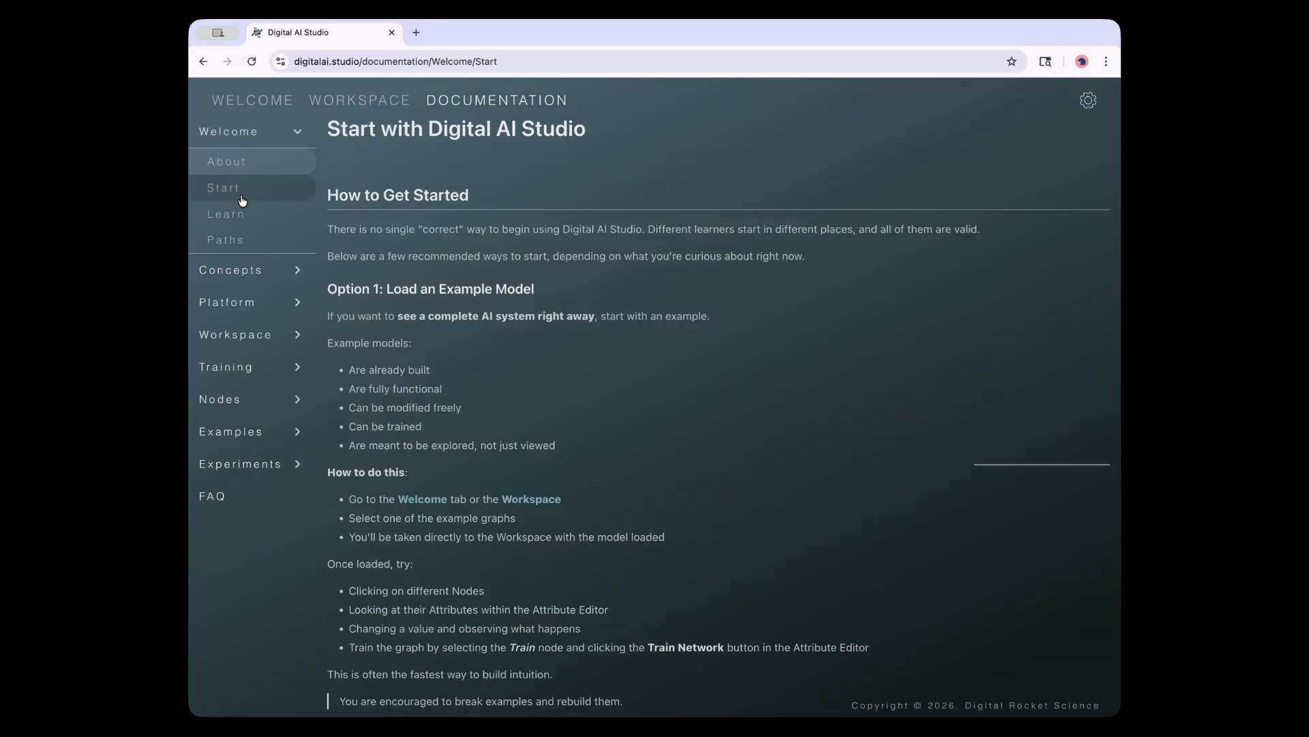
click(238, 215)
click(238, 242)
click(239, 214)
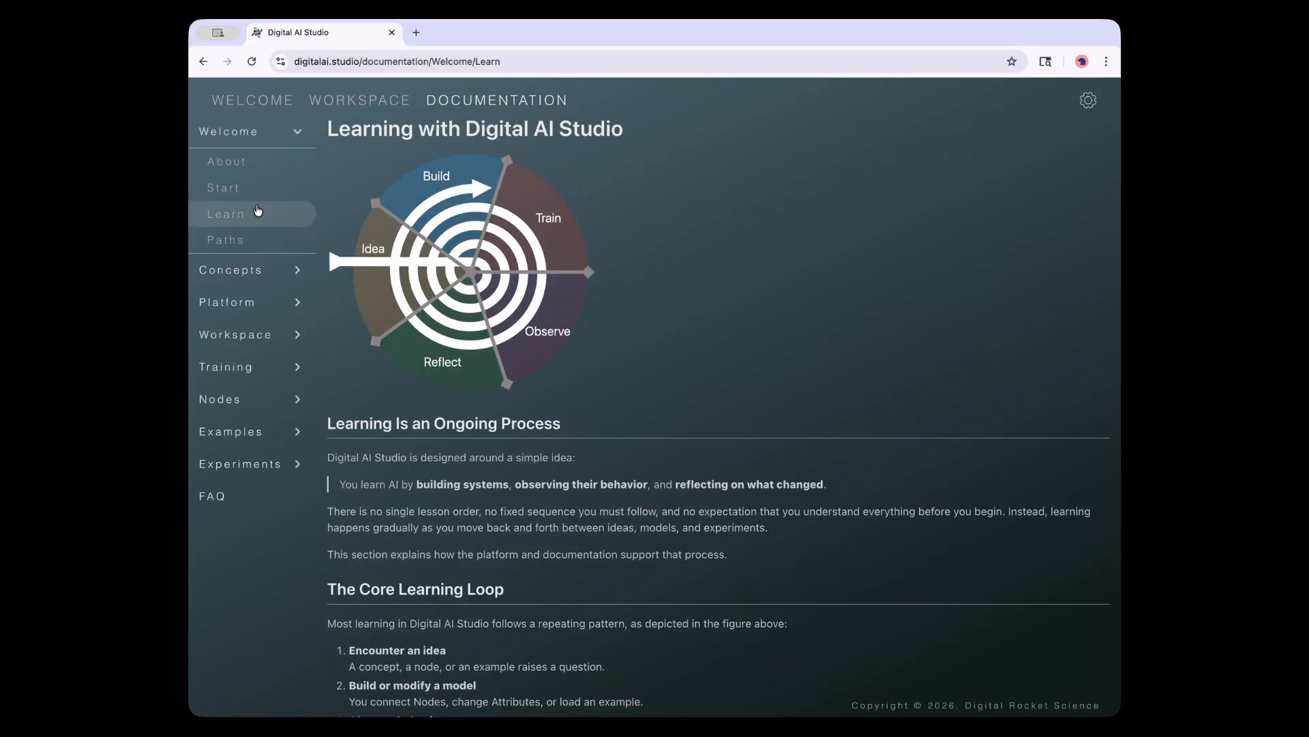
Collapse Welcome and open the Concepts page 'What Is a Model?'
click(298, 134)
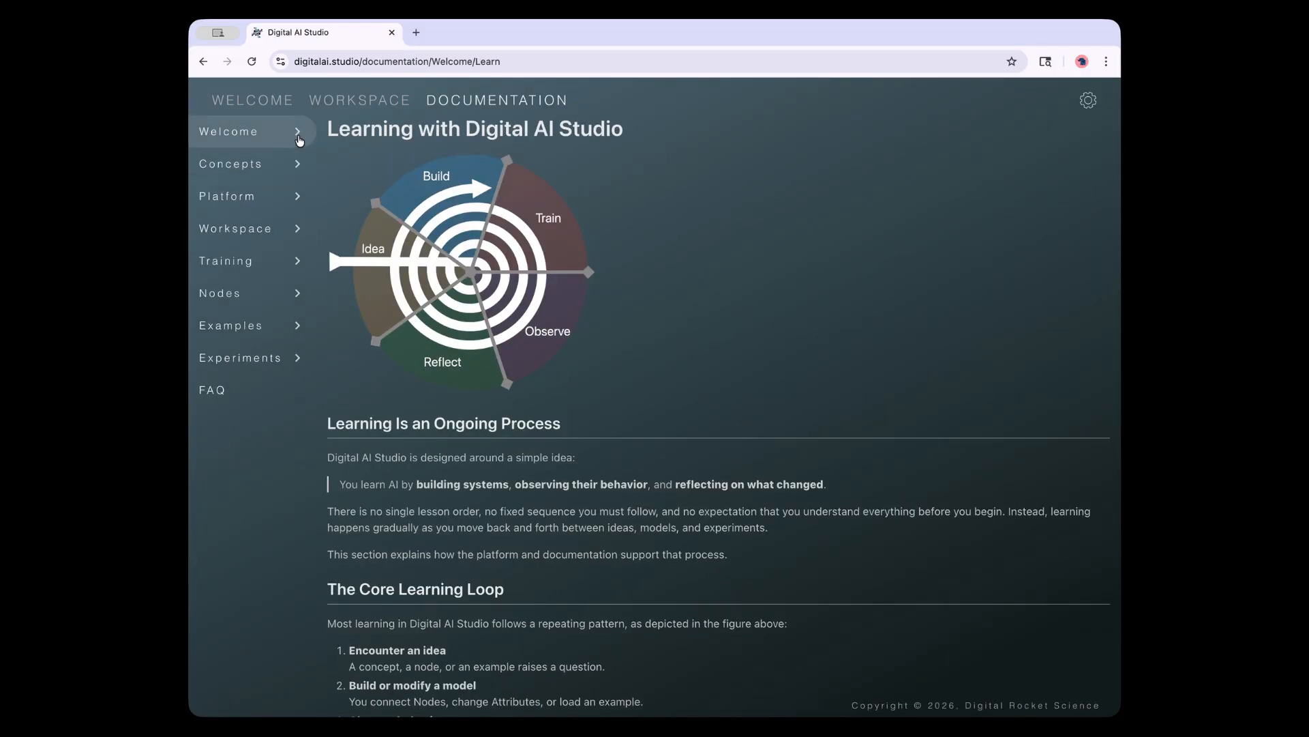
click(235, 165)
click(245, 194)
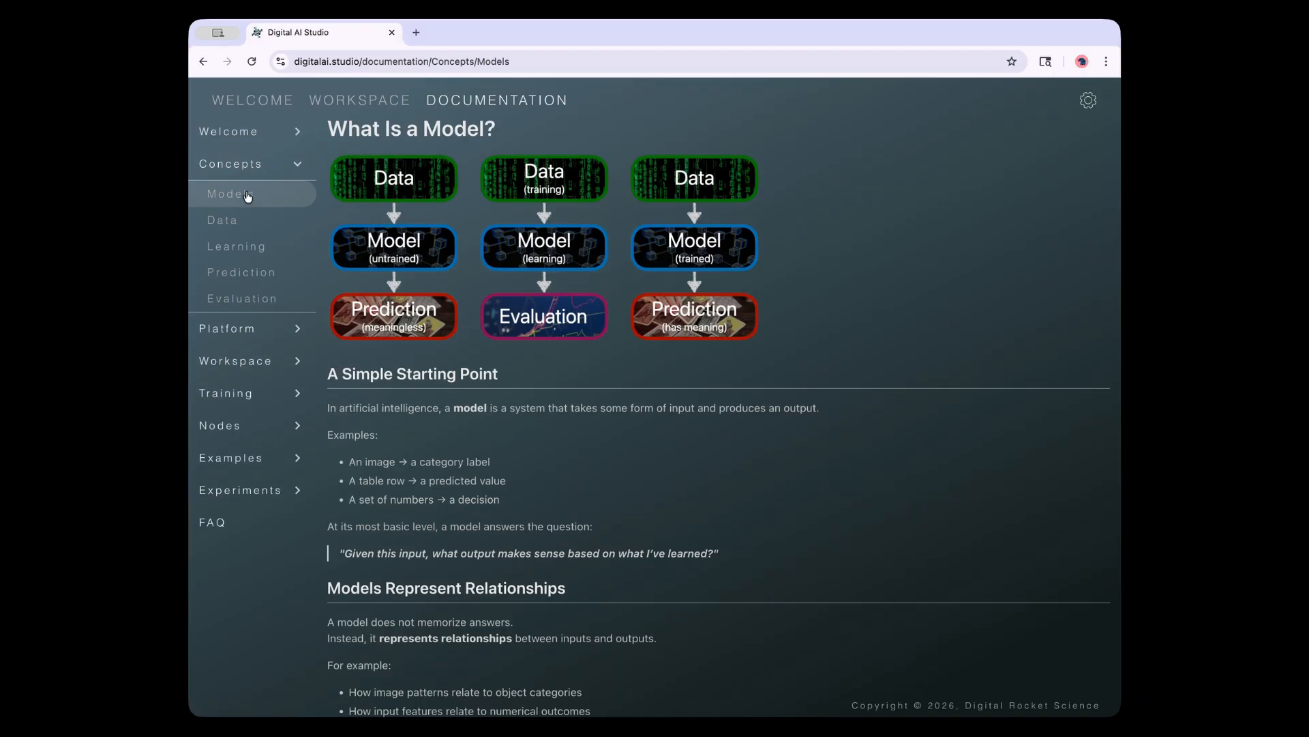
Read the 'What Is Data?' page, then move from Concepts to the Platform section
click(247, 224)
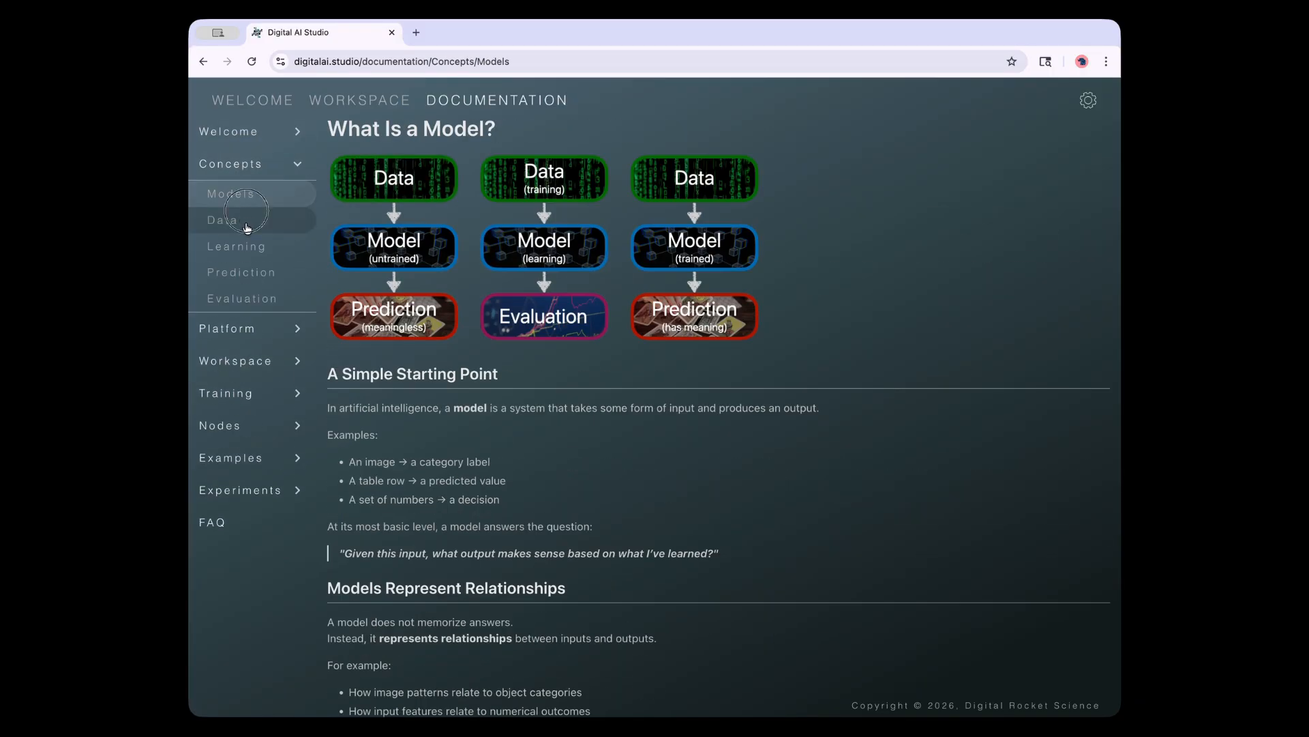
click(300, 167)
click(236, 205)
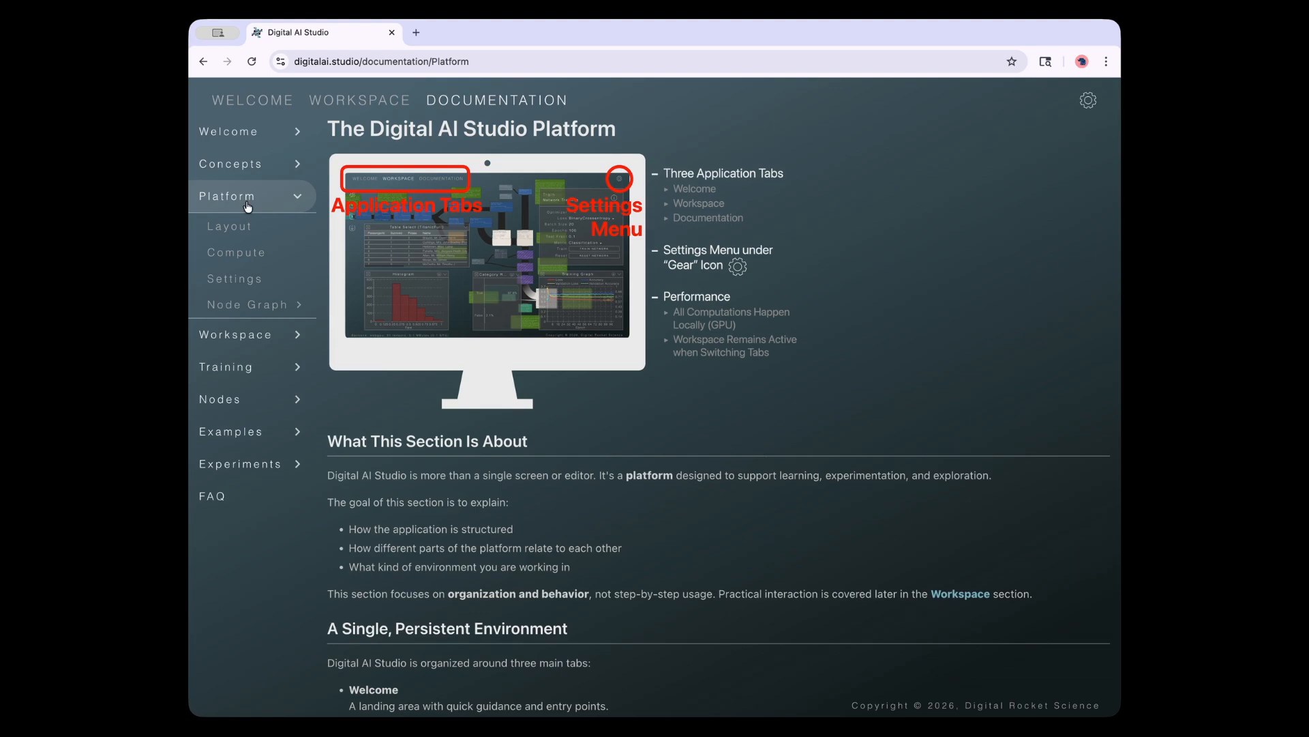
Browse Platform pages Application Layout, Compute, Settings, Node Graph and Data Types, then open The Workspace
click(246, 229)
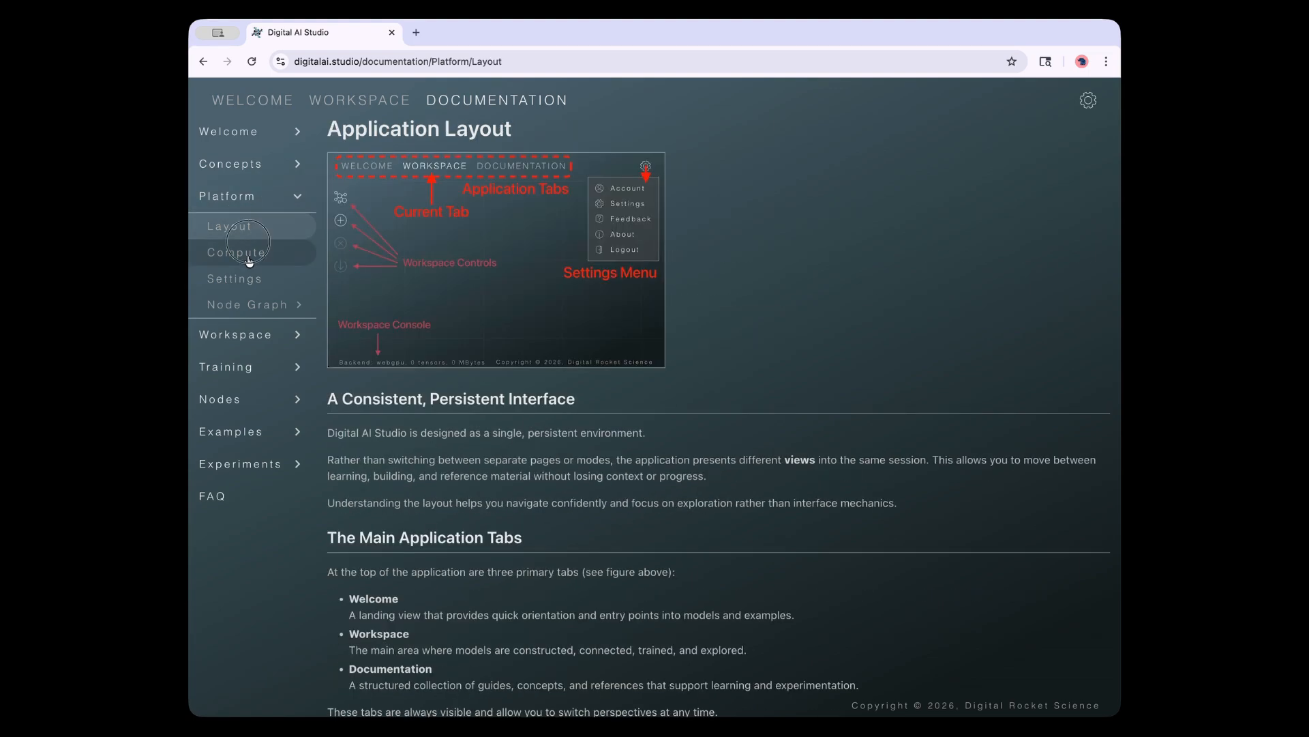
click(252, 259)
click(258, 279)
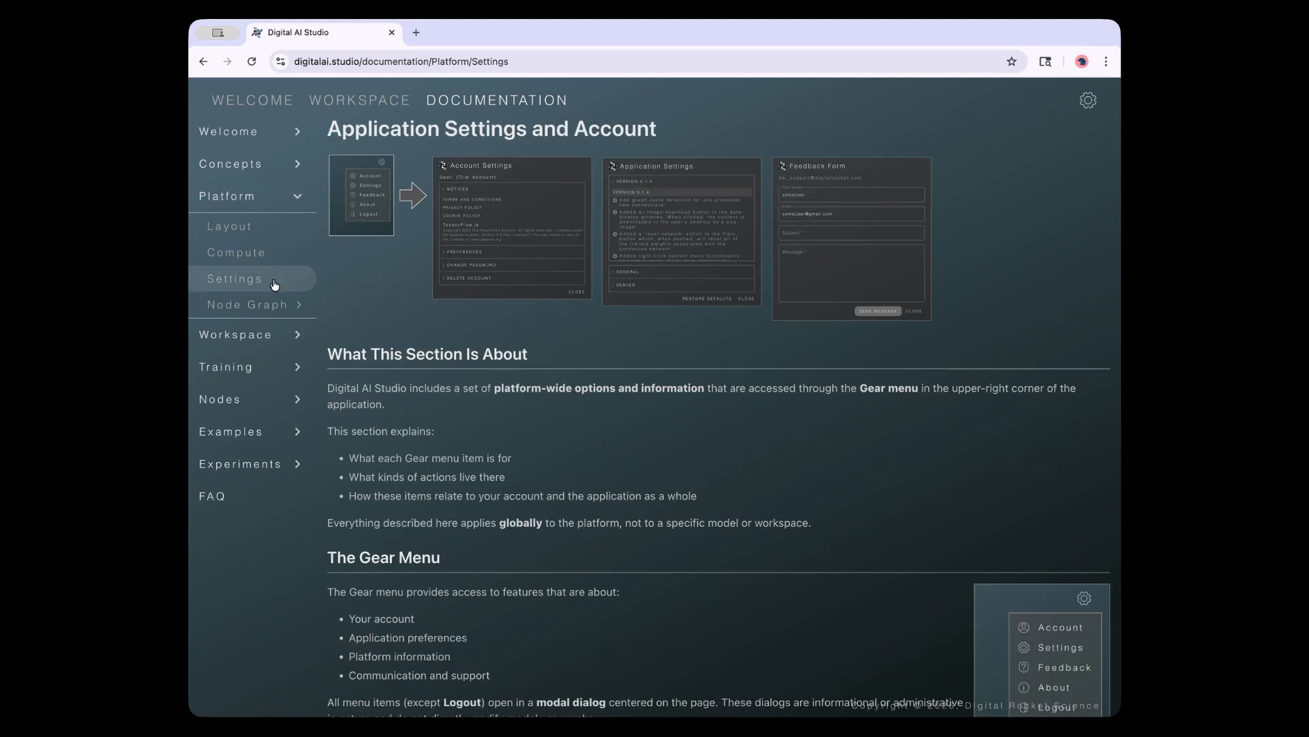
click(279, 307)
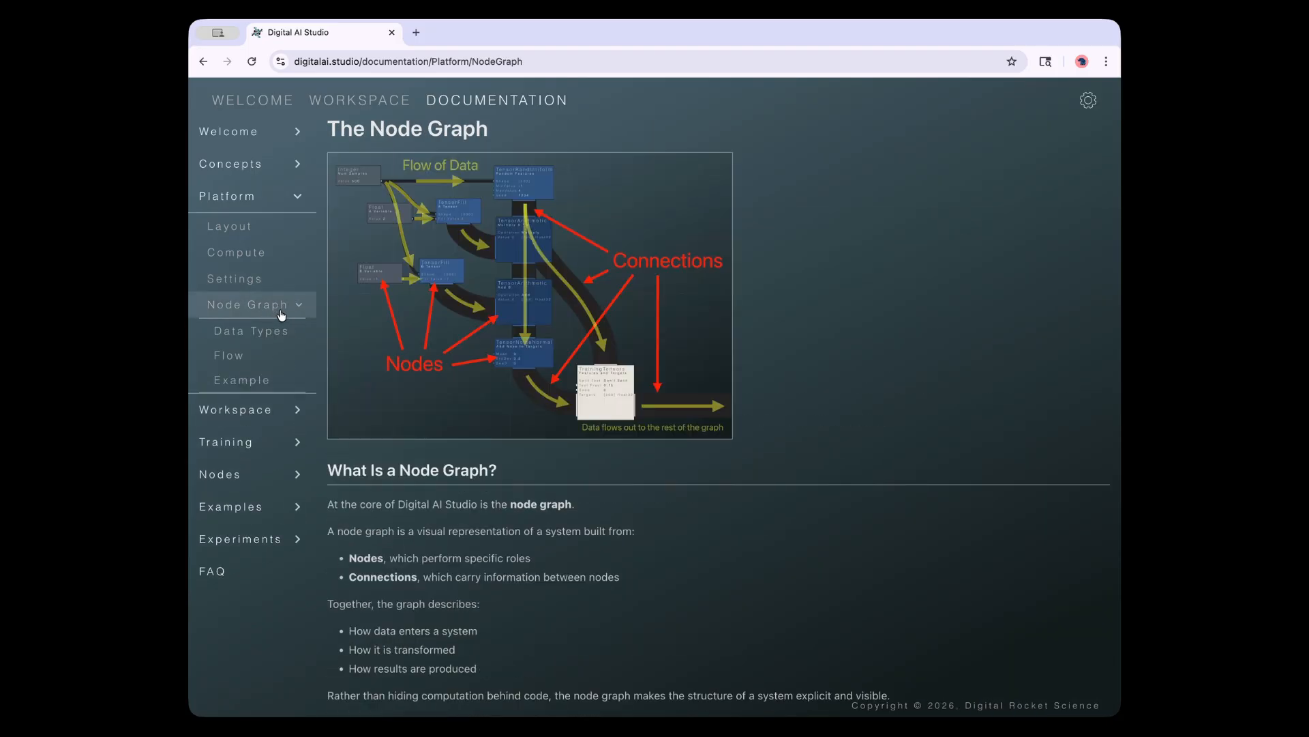
click(266, 330)
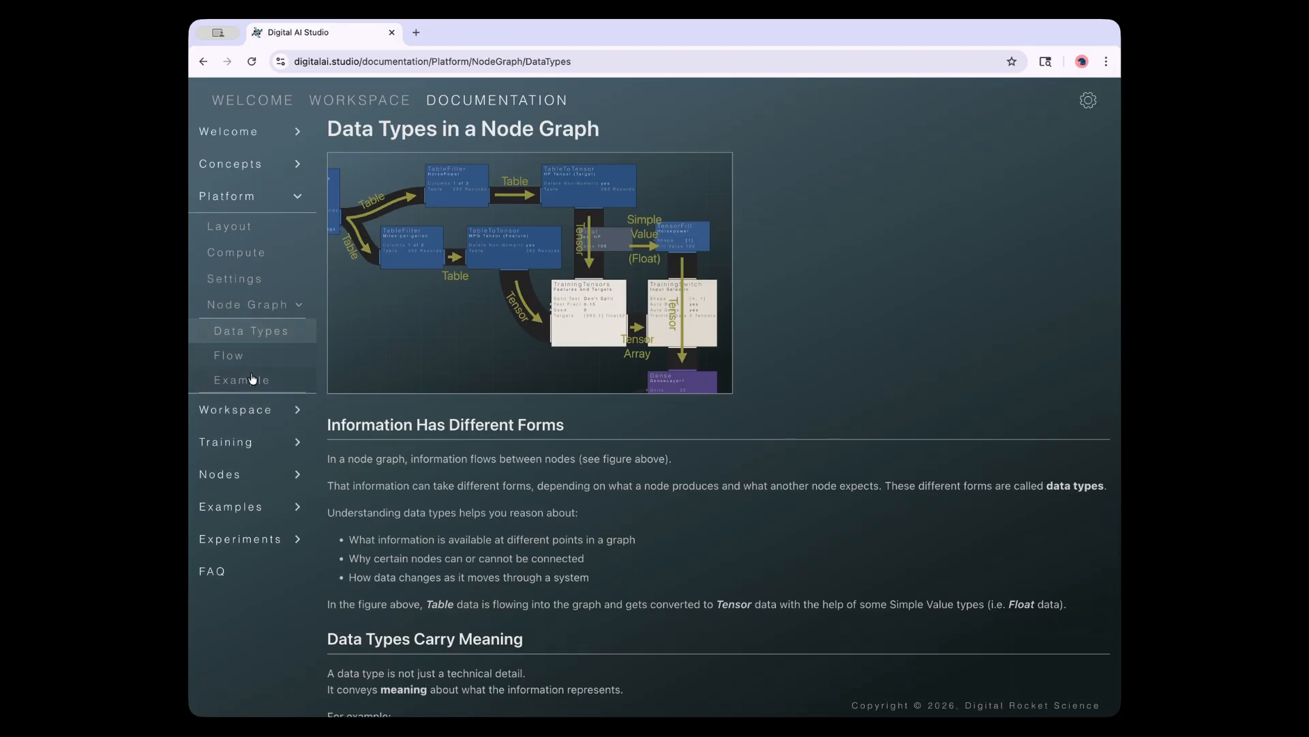
click(297, 205)
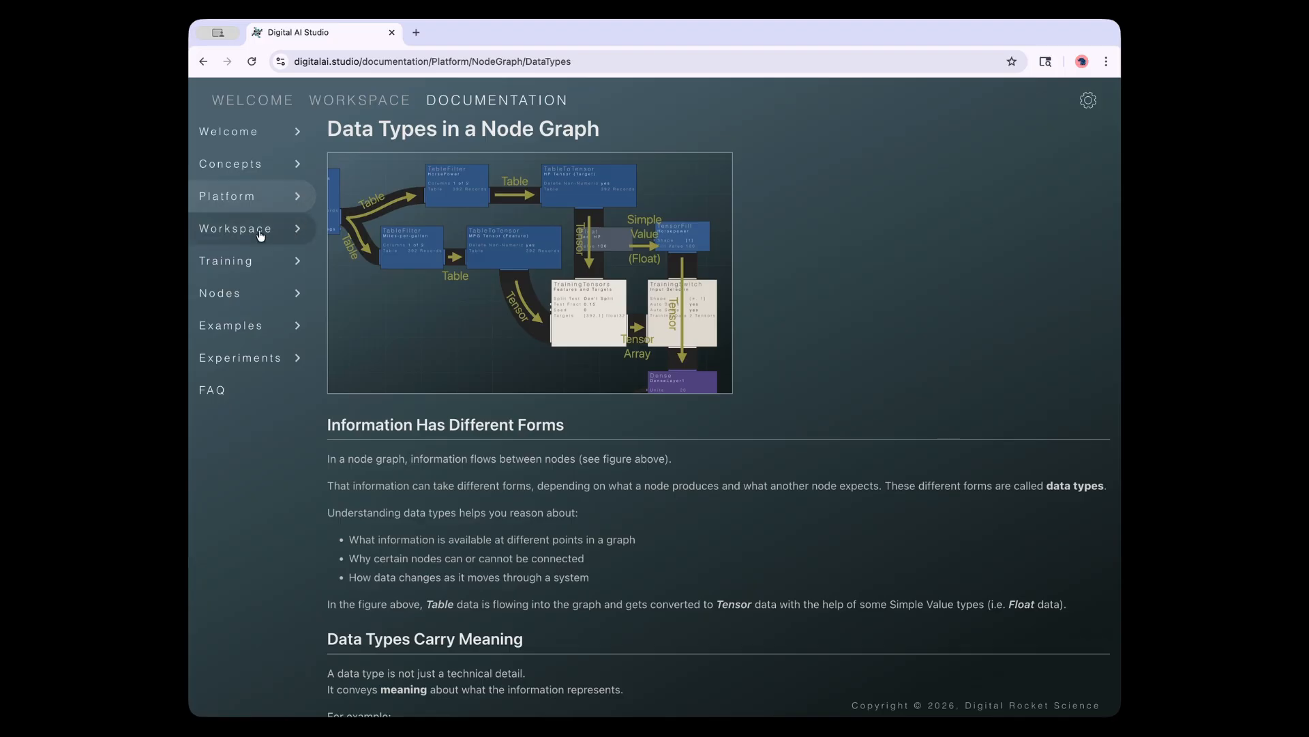
click(259, 235)
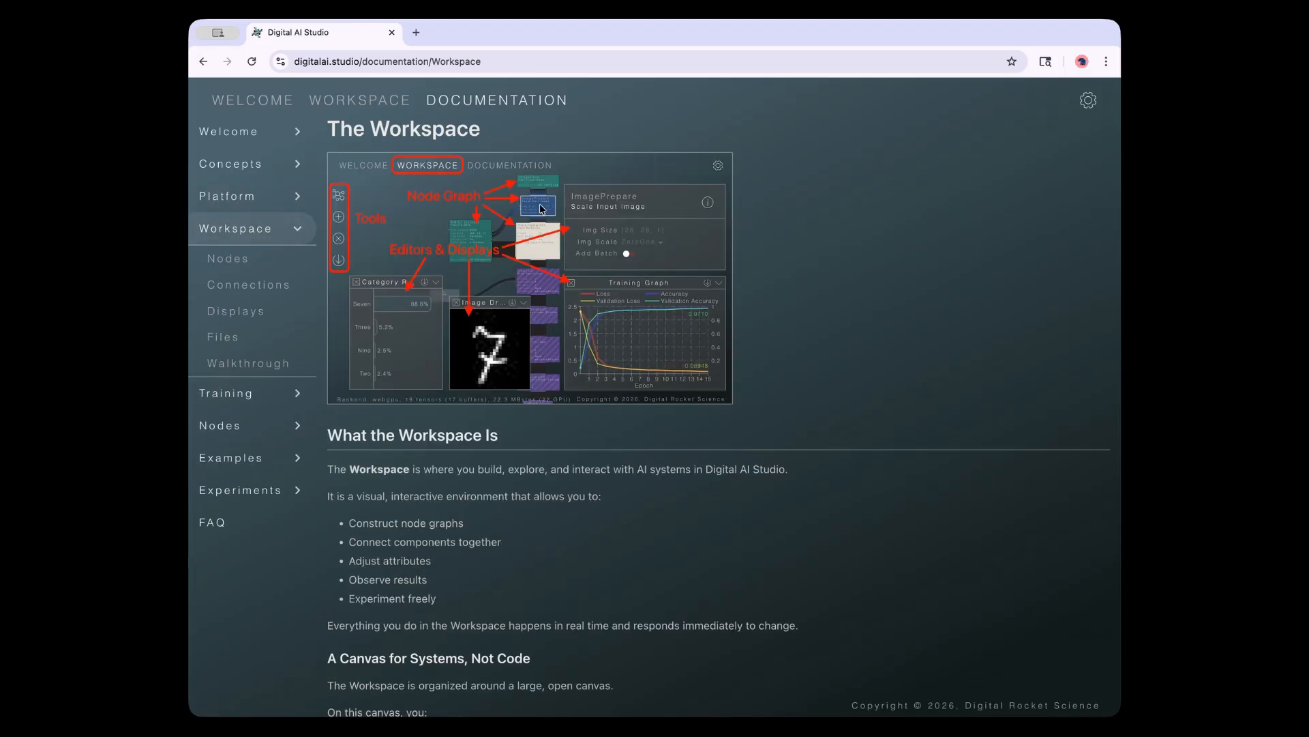
Read the Workspace pages Nodes, Connections and Data Displays, then collapse Workspace
click(256, 265)
click(269, 291)
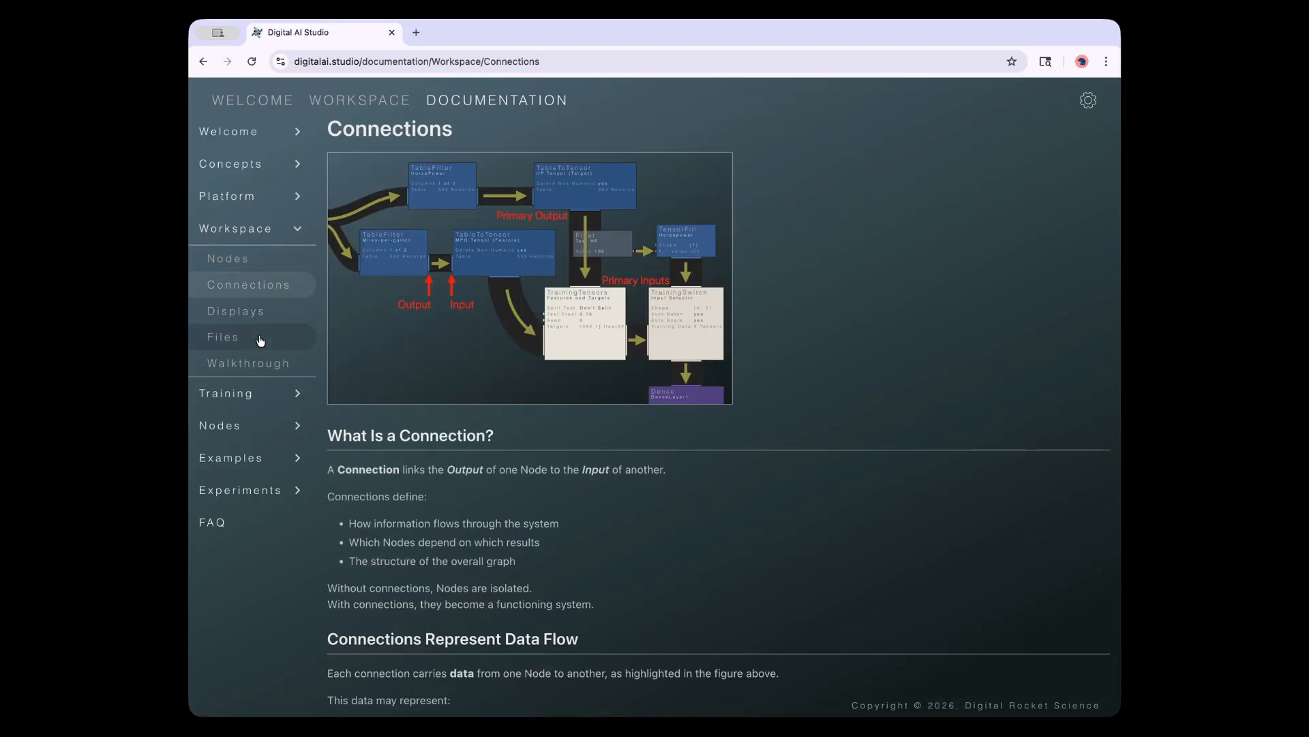
click(254, 312)
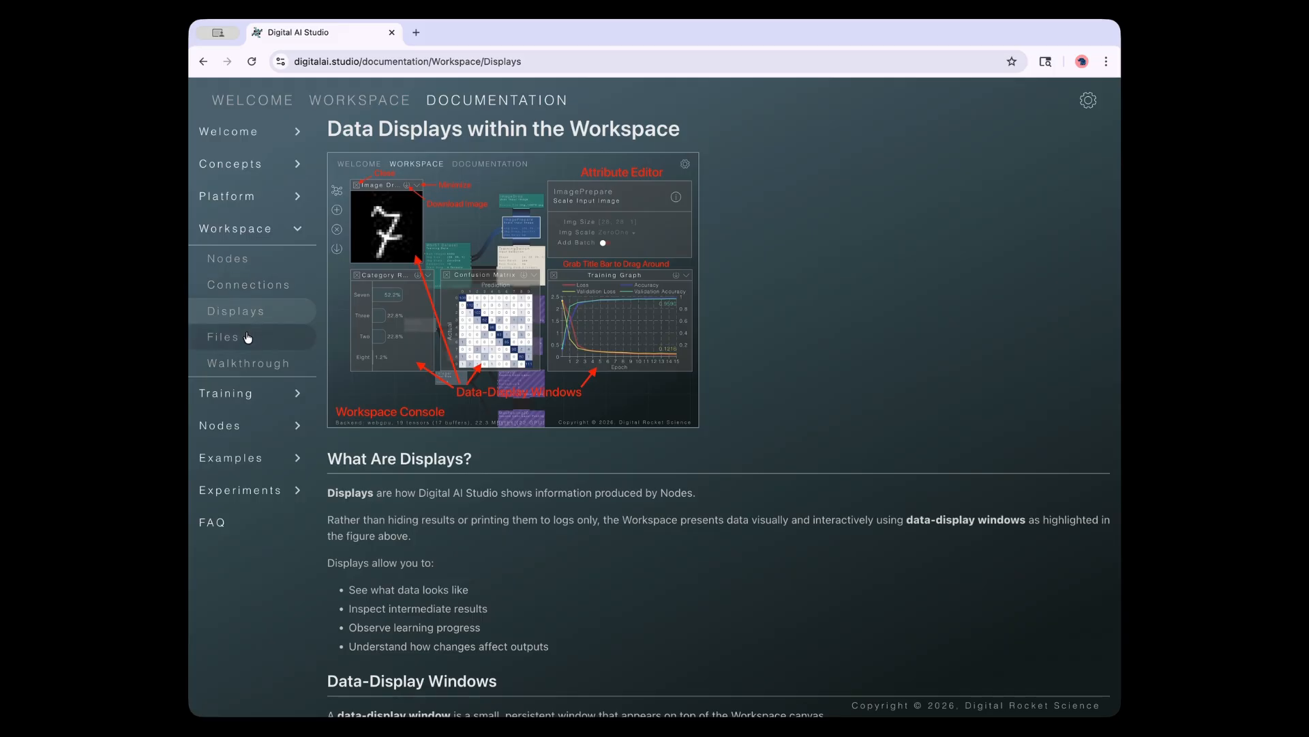
click(298, 232)
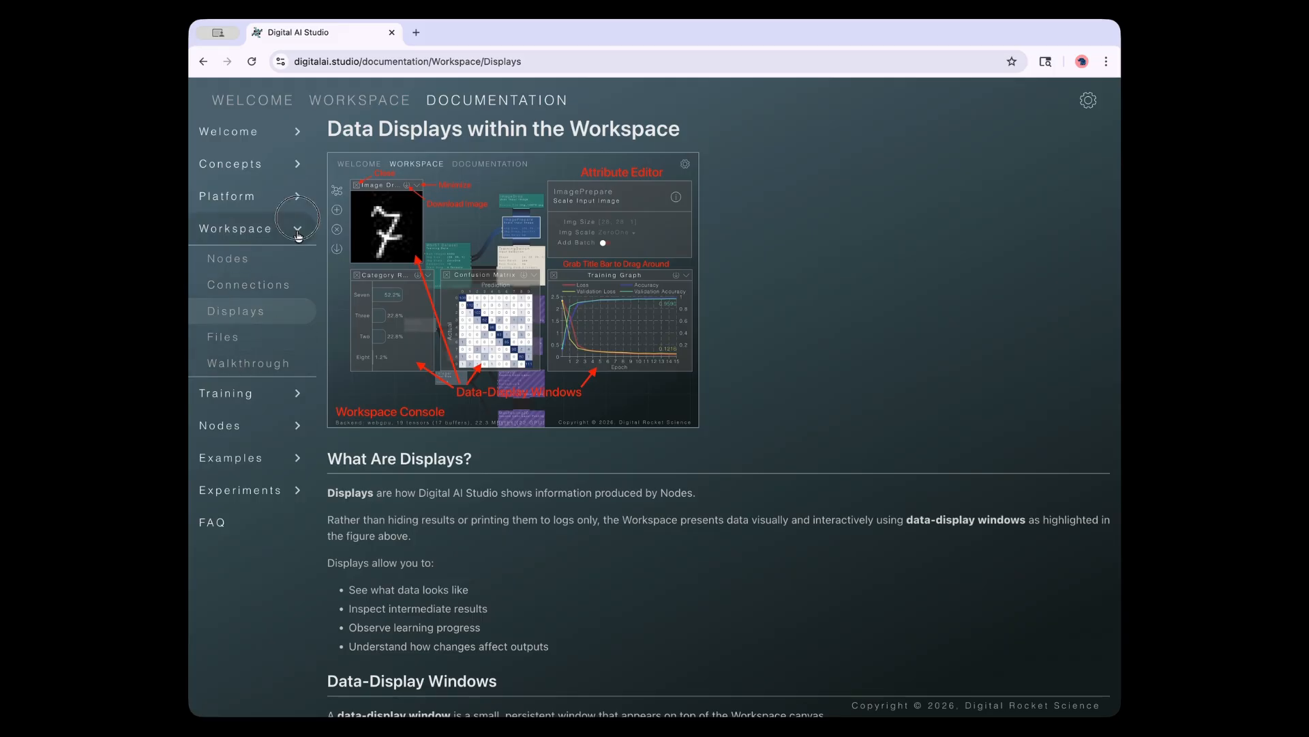
Read the Training Models, Lifecycle and Data pages, then open the Nodes overview
click(234, 265)
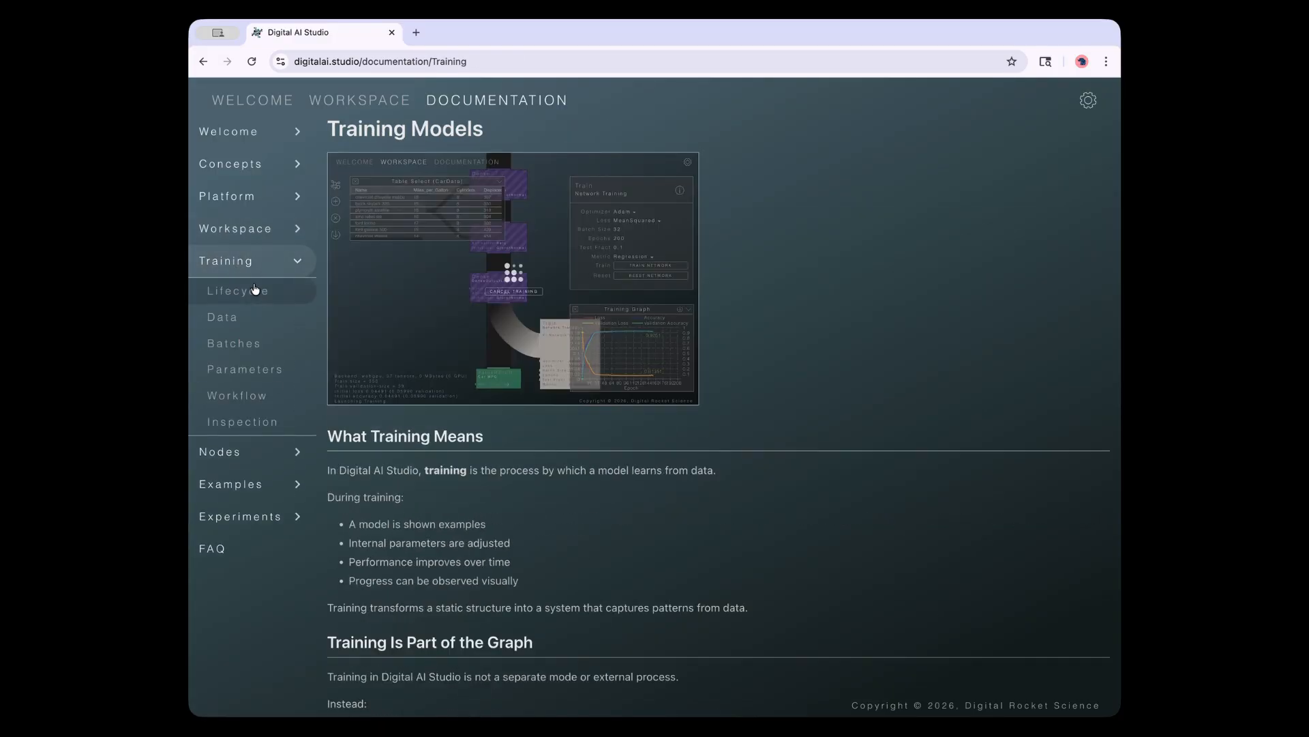
click(253, 290)
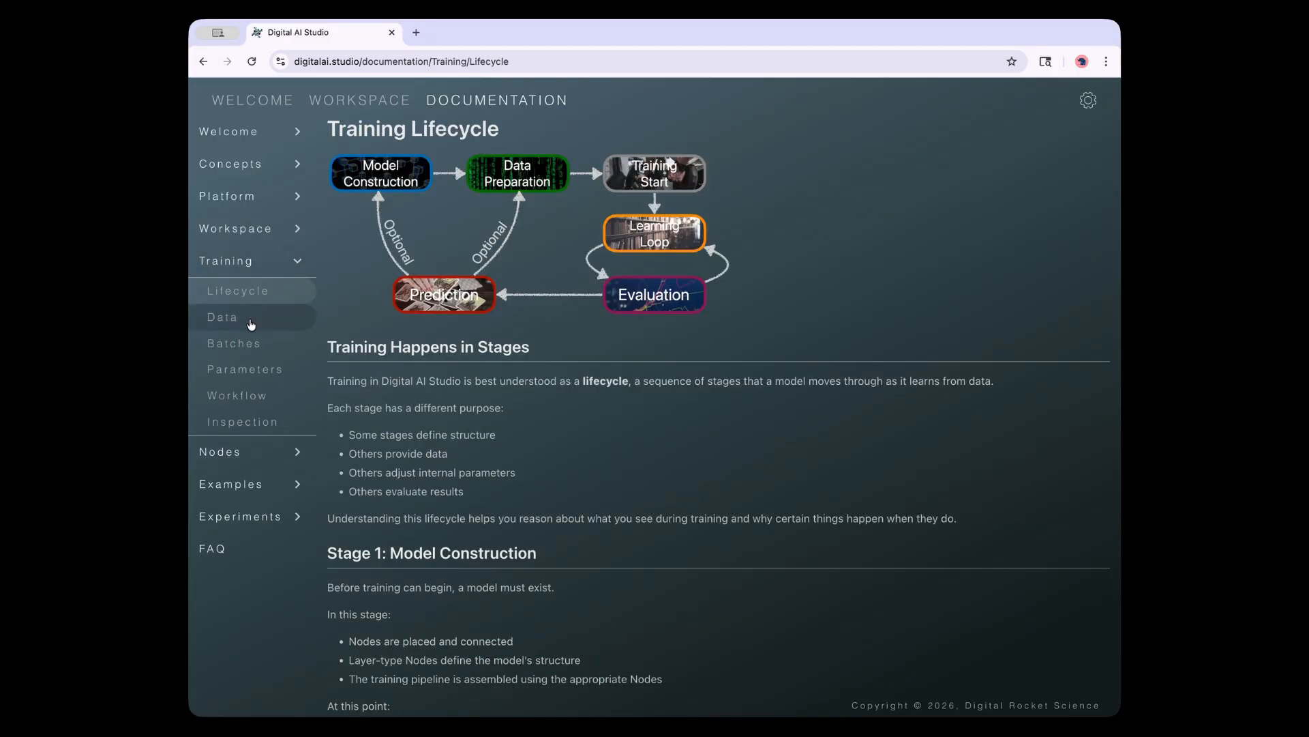
click(251, 325)
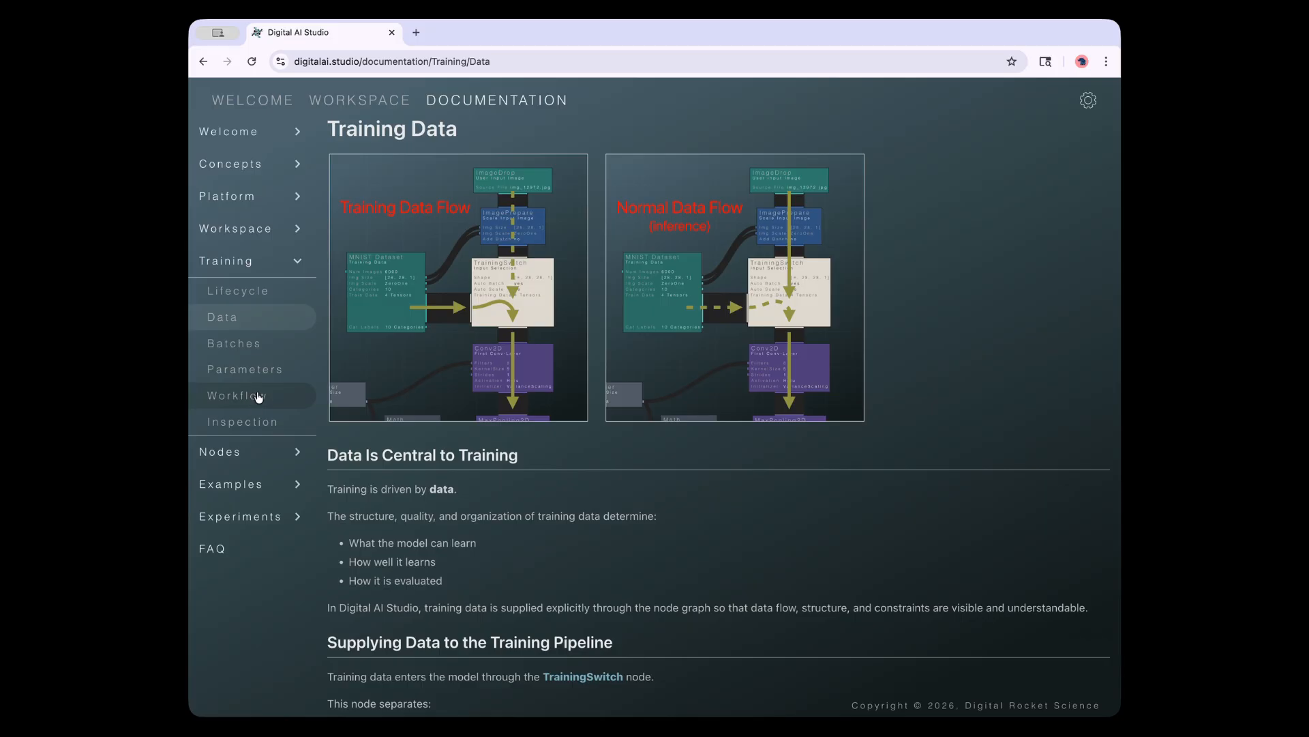
click(298, 263)
click(257, 298)
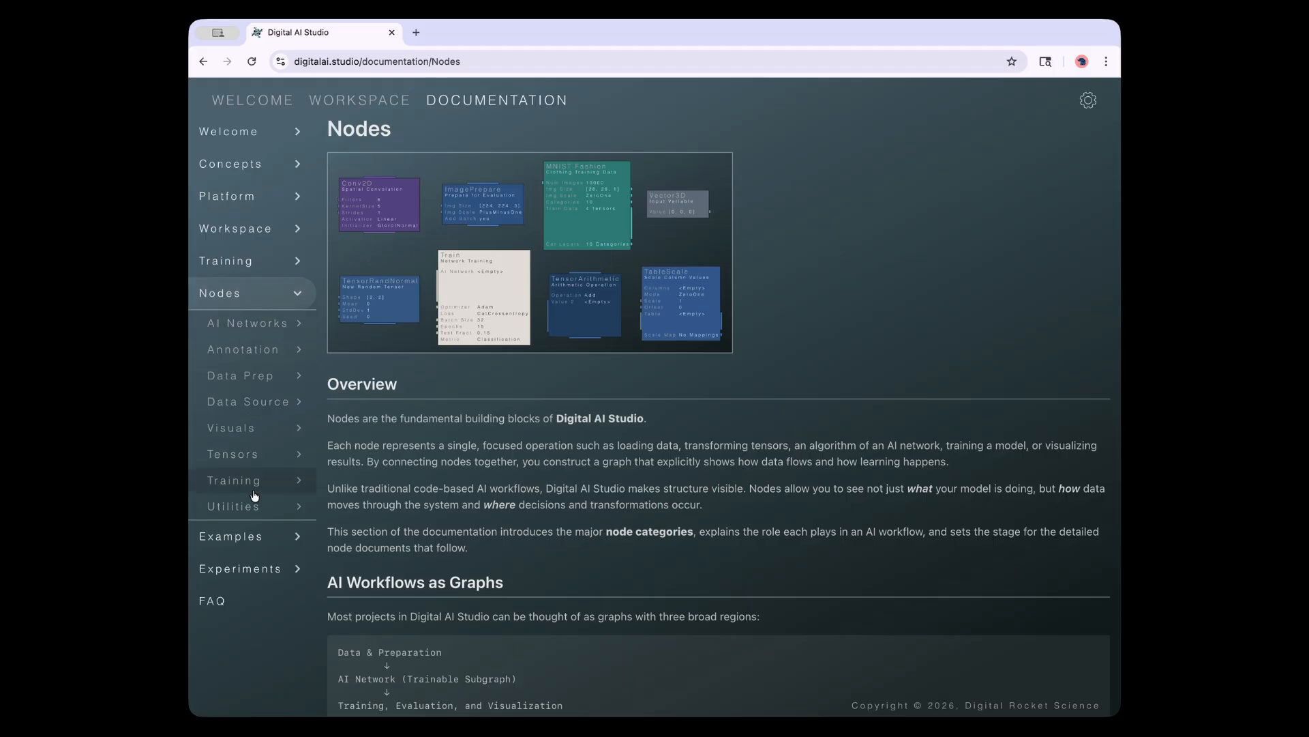
click(352, 103)
click(218, 194)
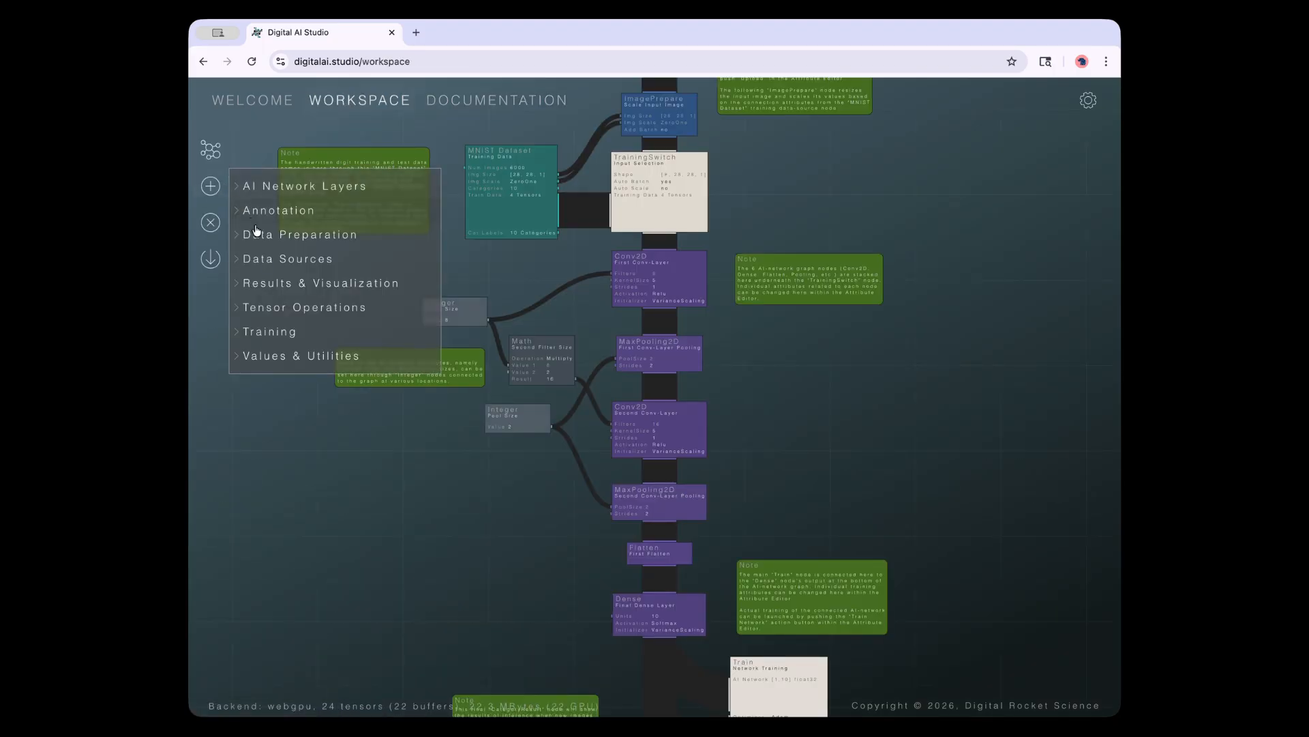
click(432, 101)
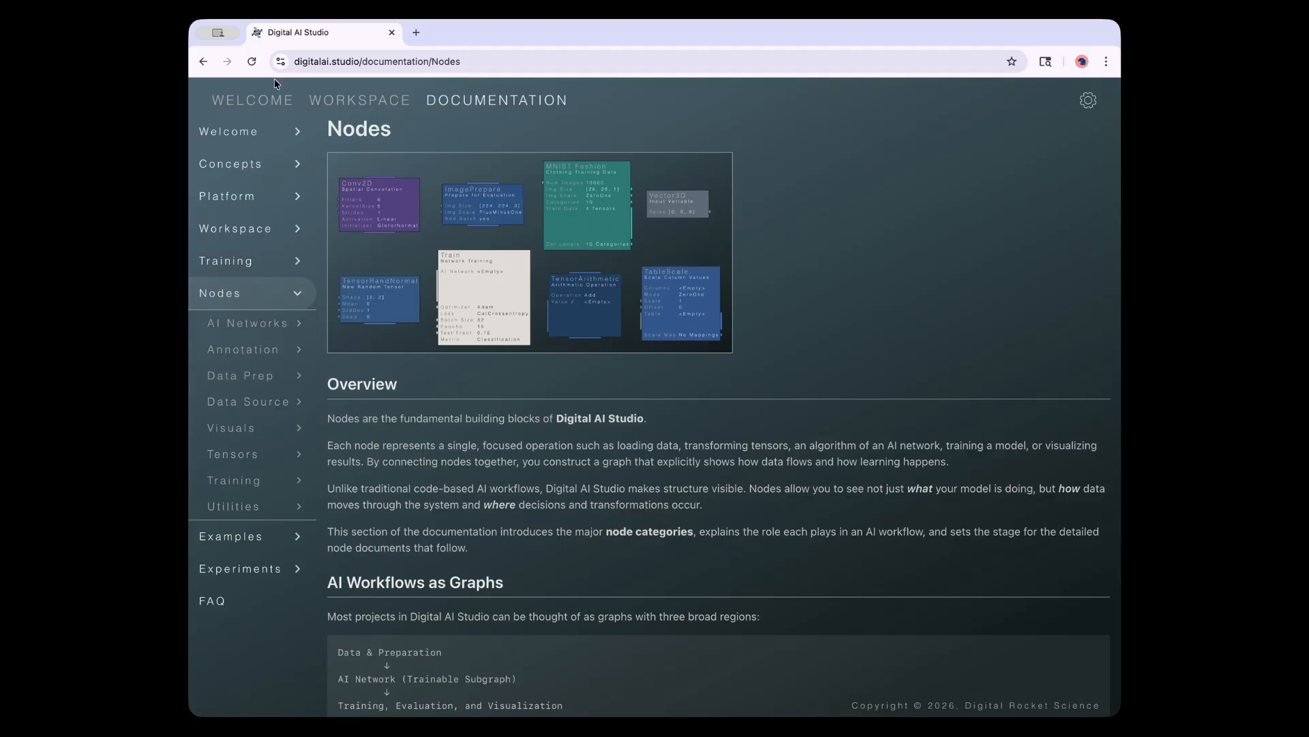
click(332, 100)
click(639, 276)
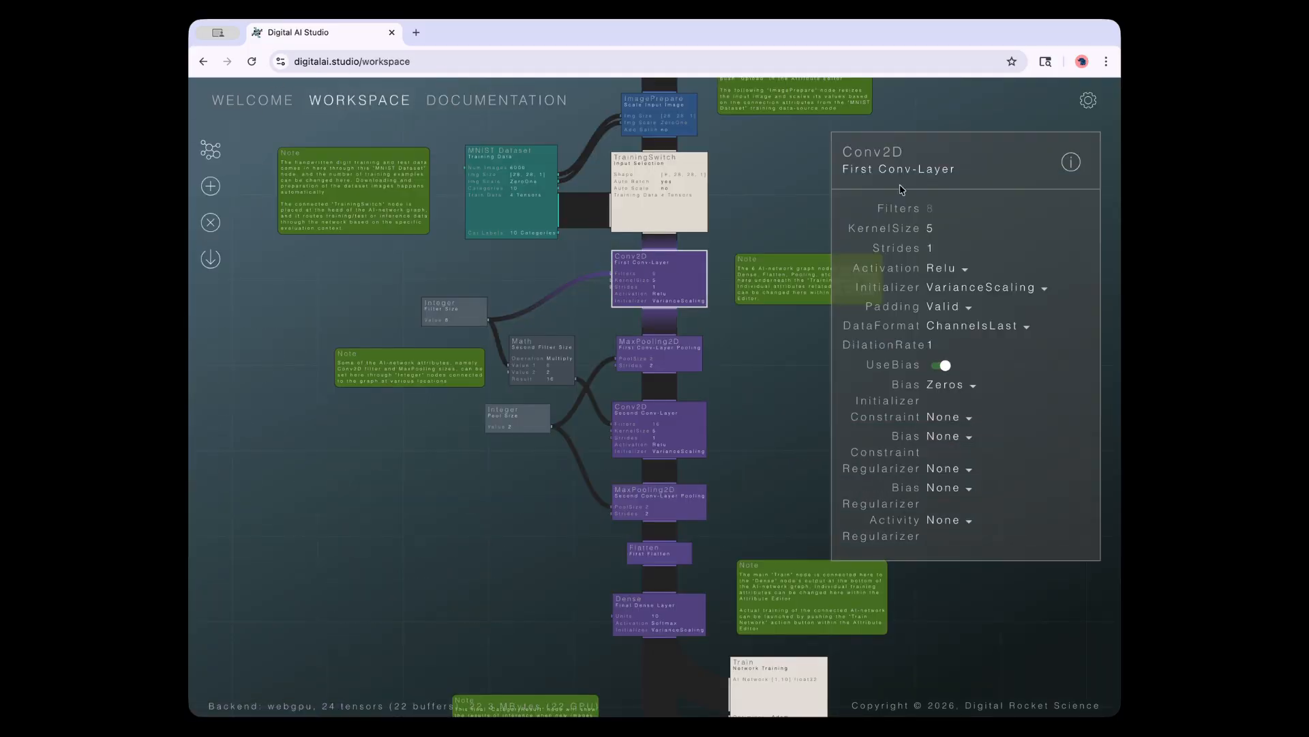
click(1072, 164)
scroll(958, 421, down, 2)
scroll(958, 420, up, 1)
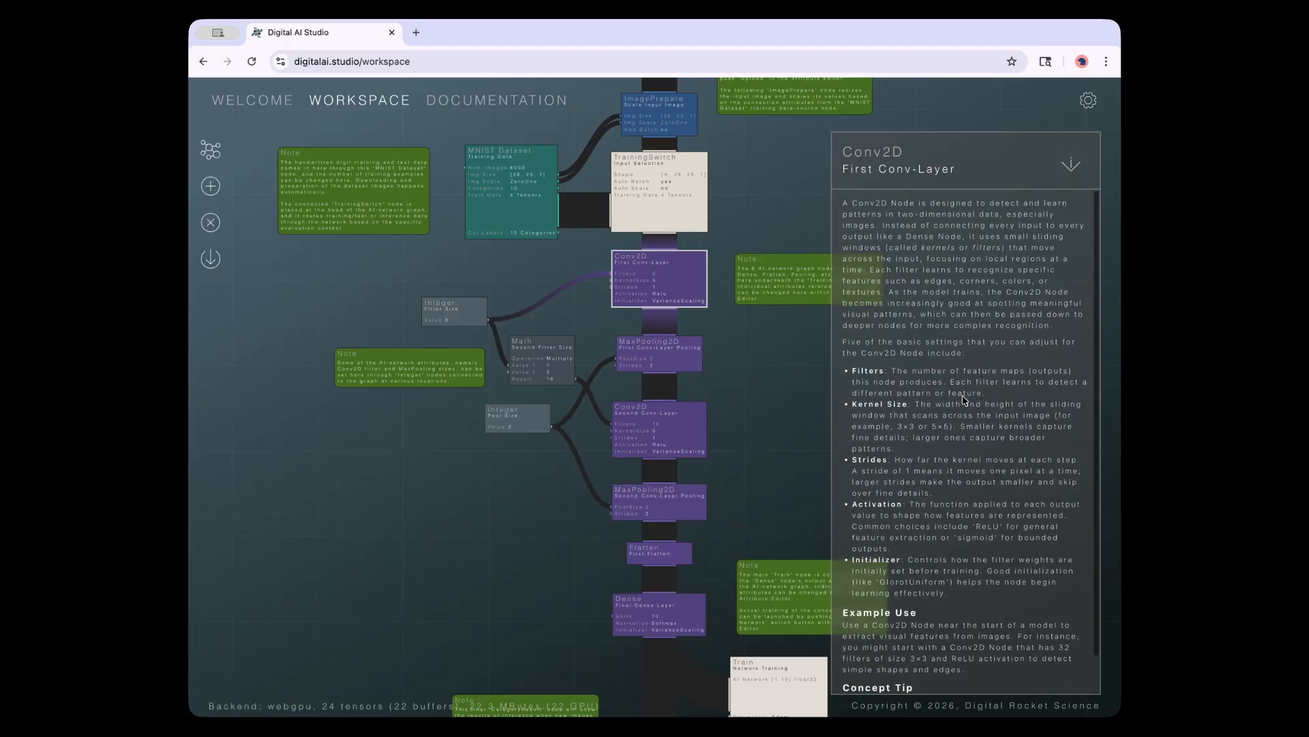
click(561, 106)
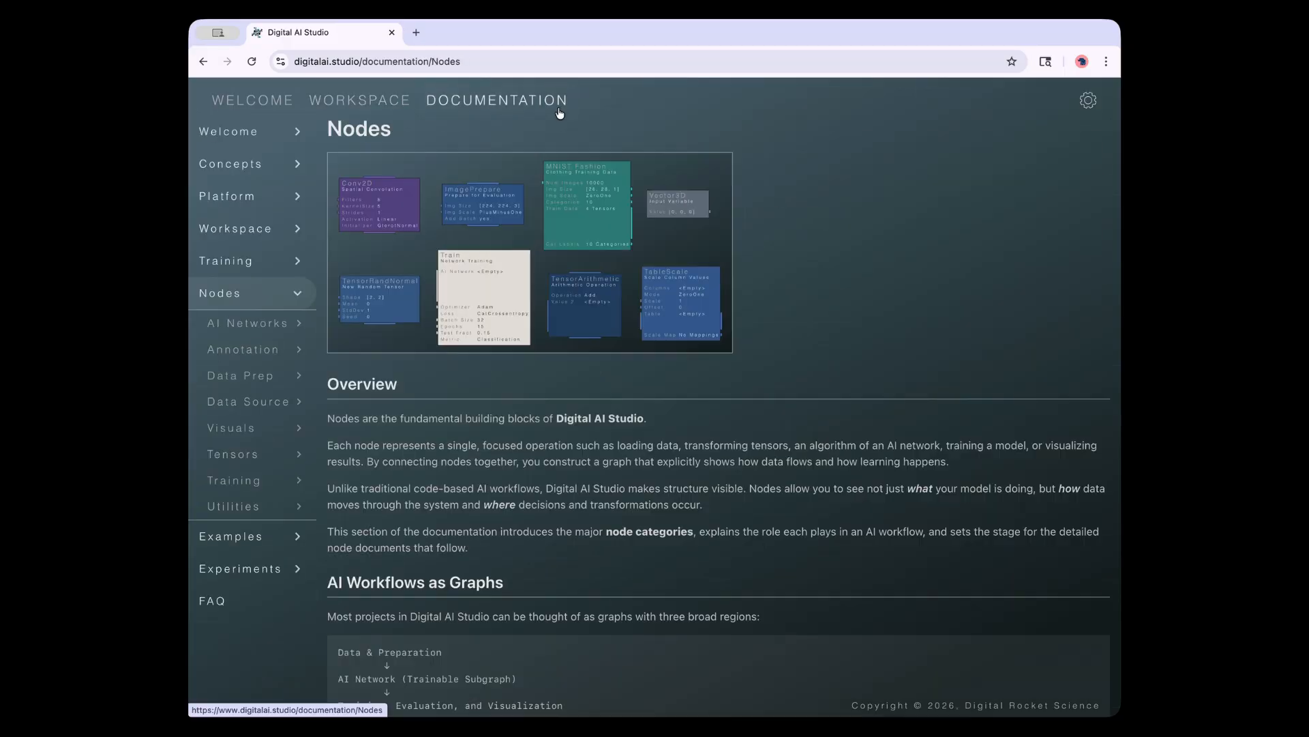
Open the Conv2D node page under AI Networks > Convolution and scroll through it
click(298, 328)
click(259, 376)
click(246, 435)
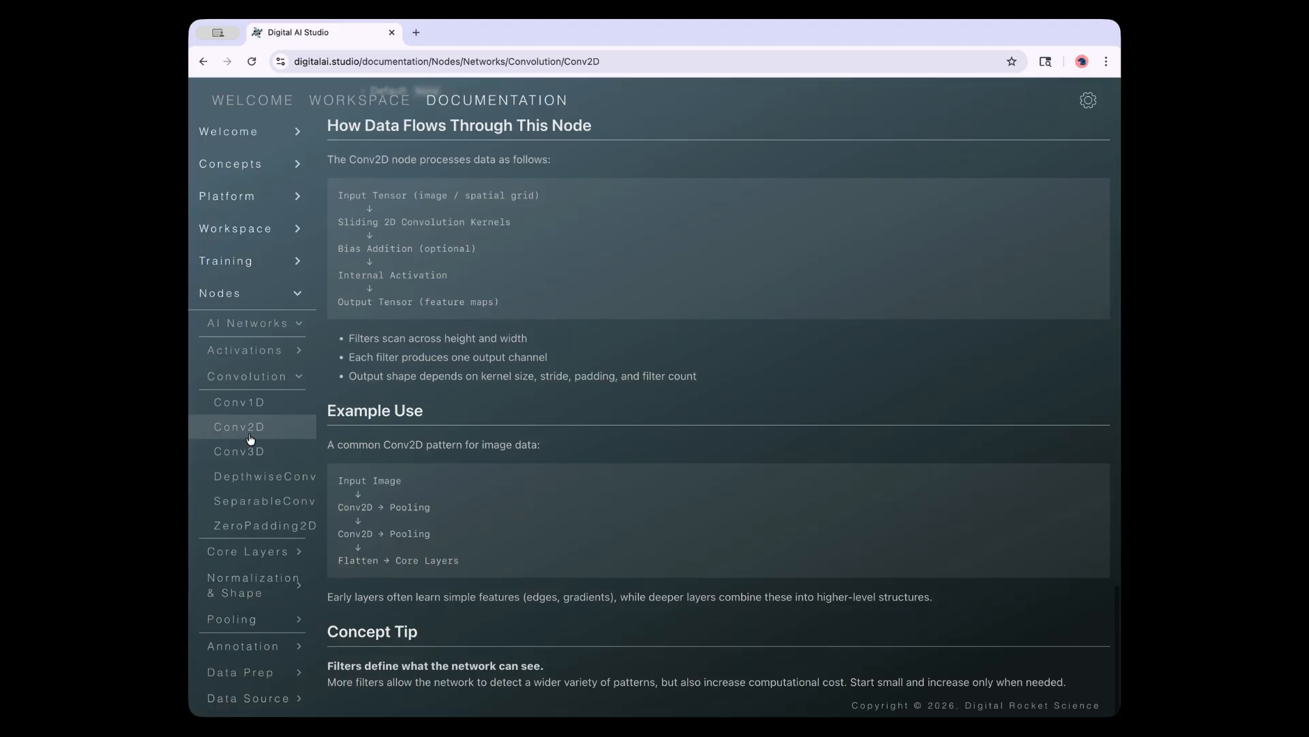
scroll(566, 440, down, 5)
scroll(569, 441, up, 15)
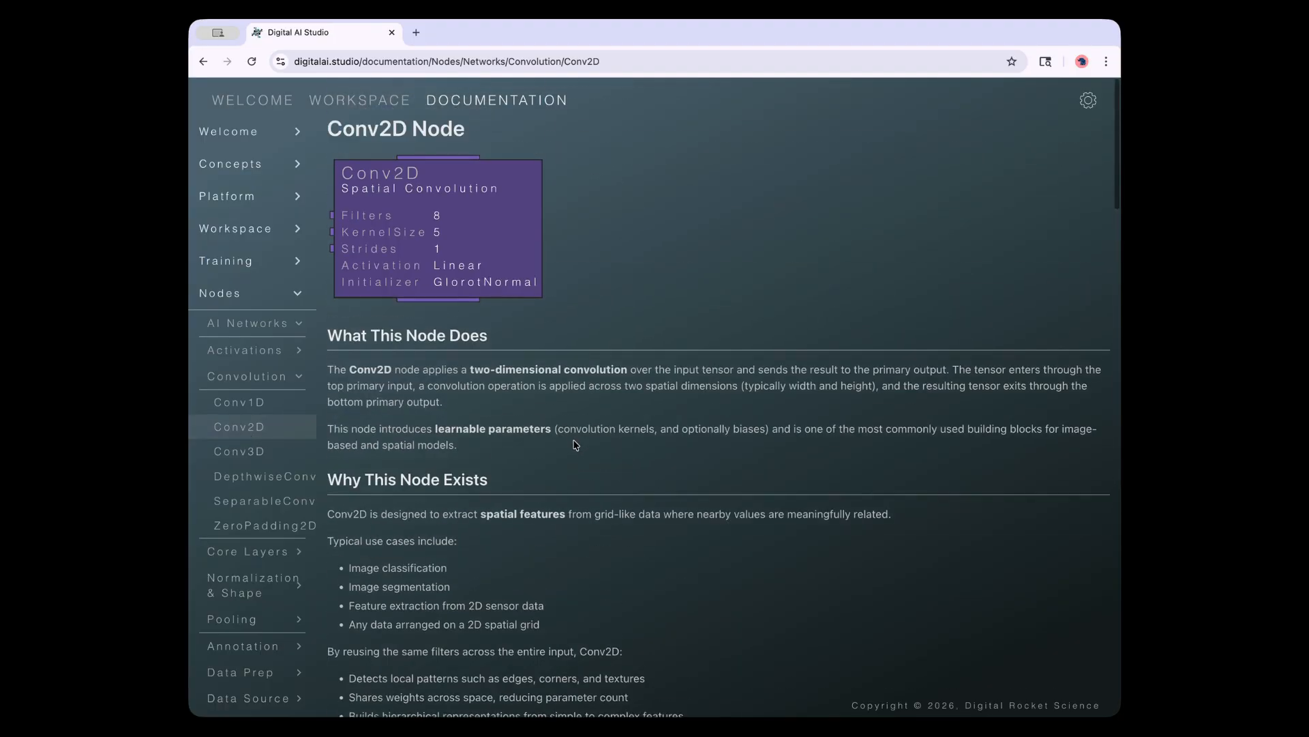
scroll(583, 449, down, 5)
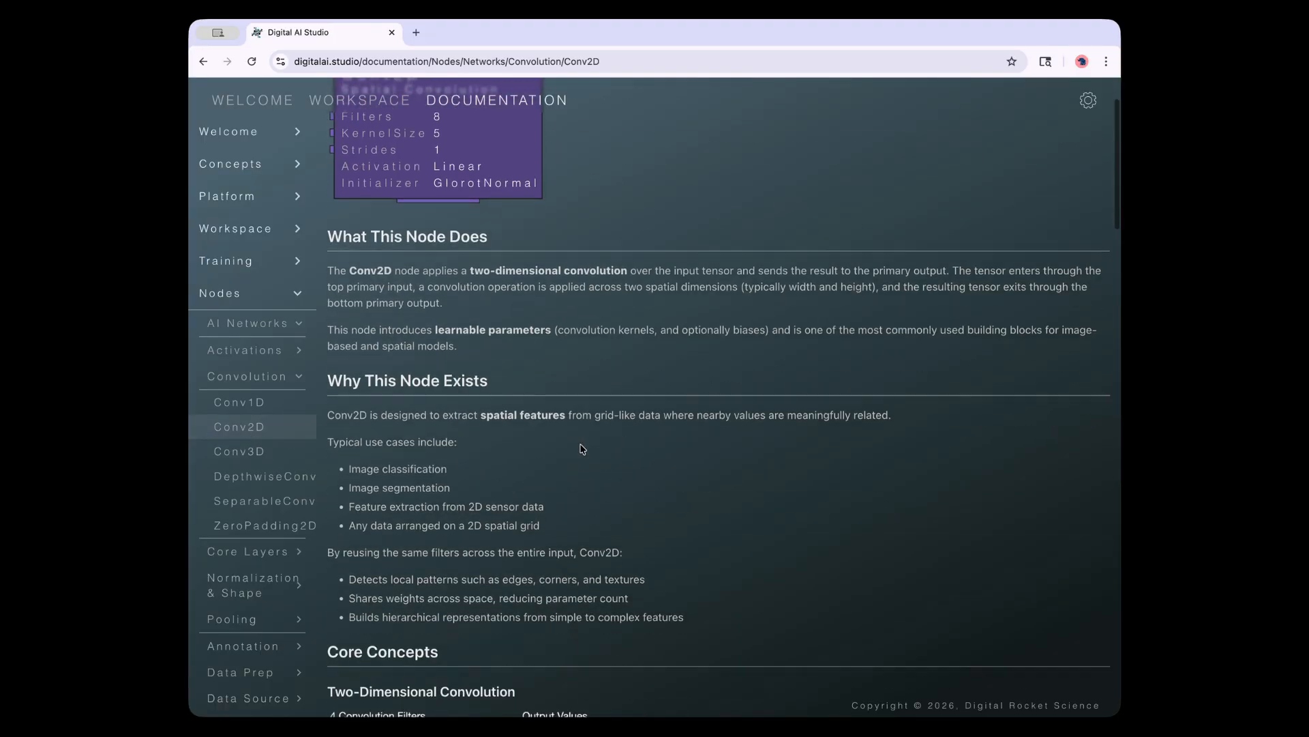
scroll(586, 448, up, 6)
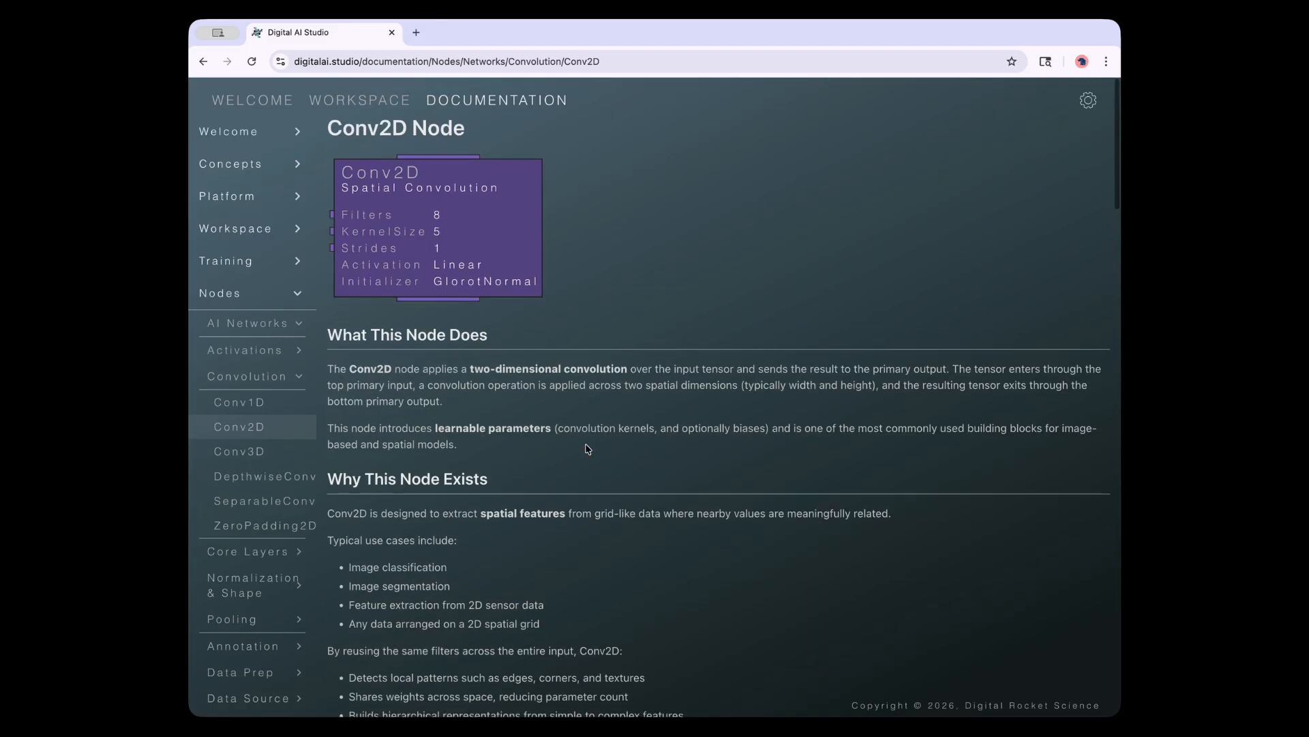
scroll(586, 448, down, 5)
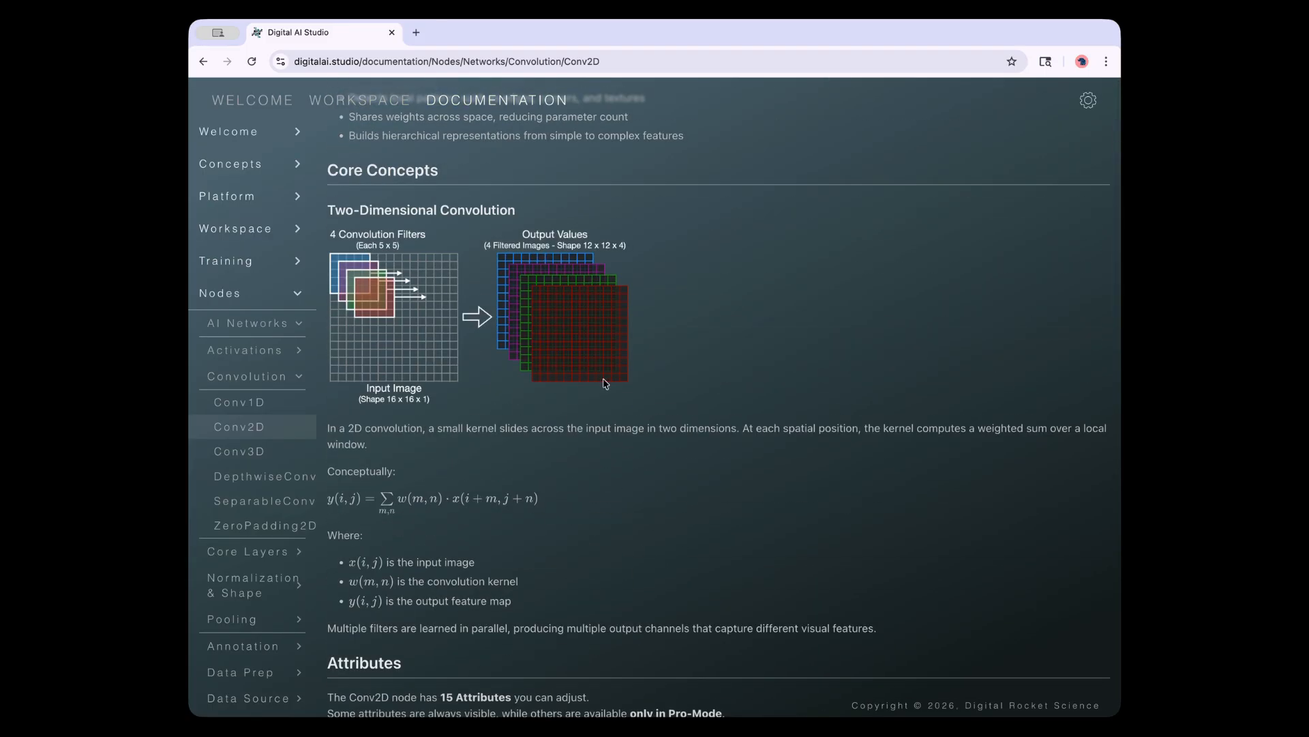
scroll(604, 389, down, 5)
scroll(559, 232, down, 4)
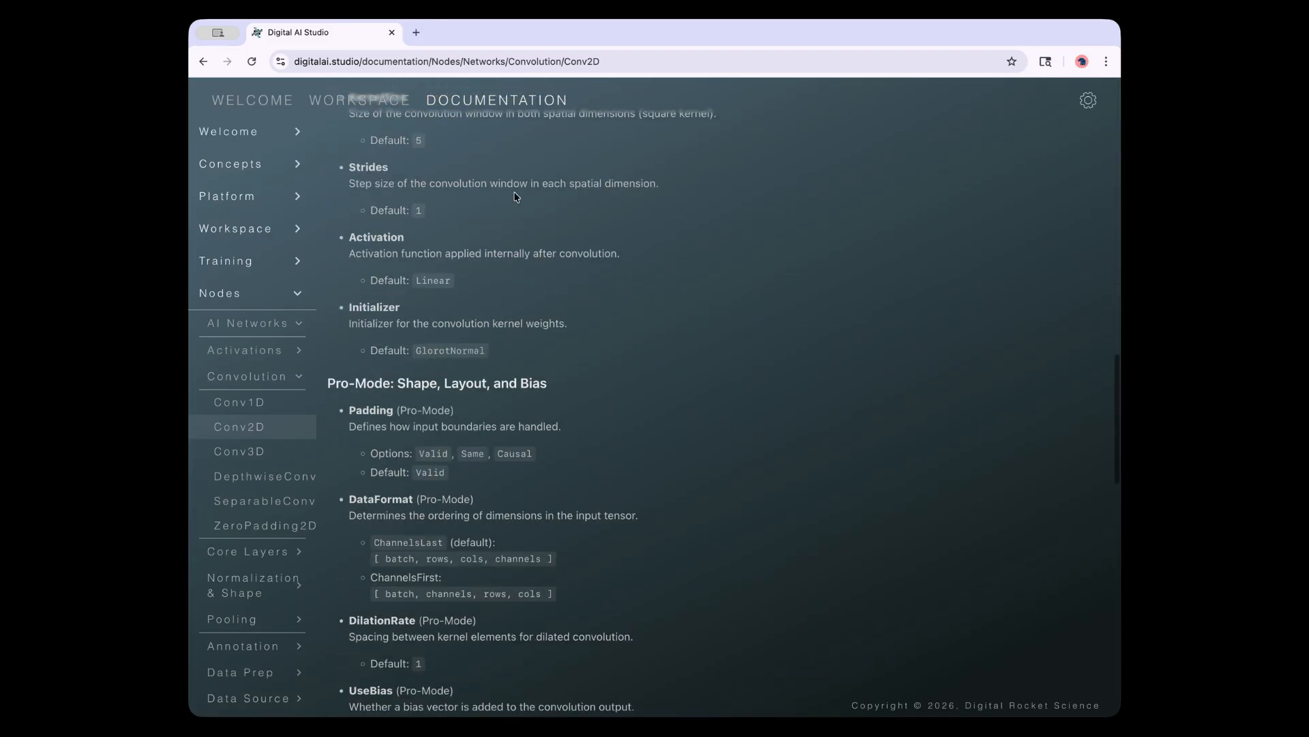
scroll(557, 476, down, 10)
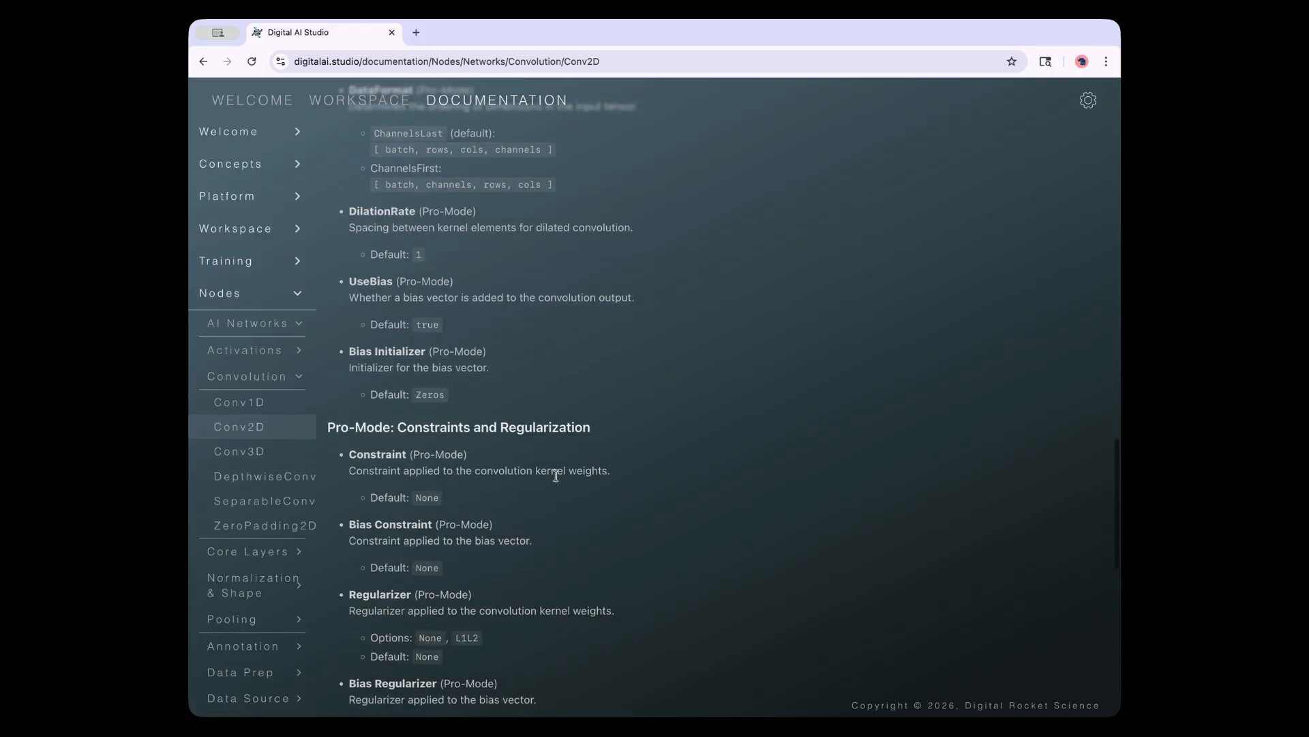
scroll(557, 478, down, 4)
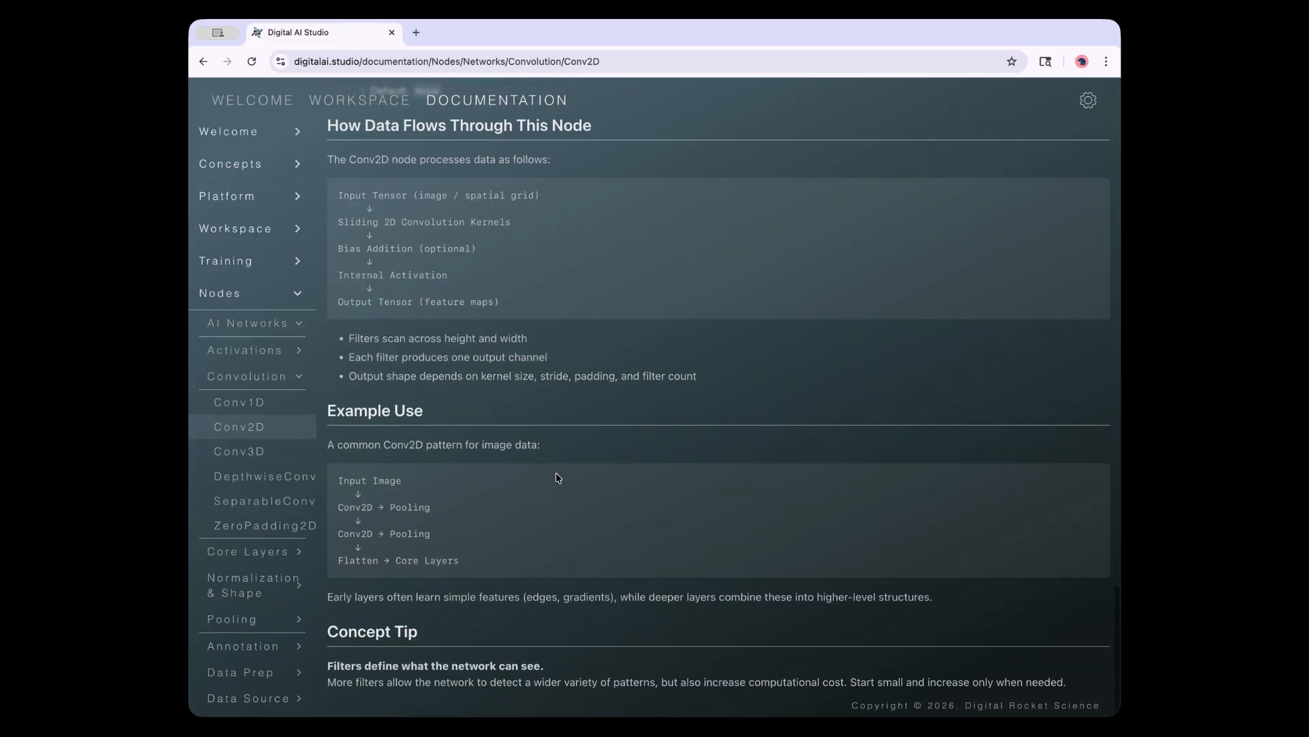
Open the Conv3D page, then read the Train node page under Training > Control
click(252, 457)
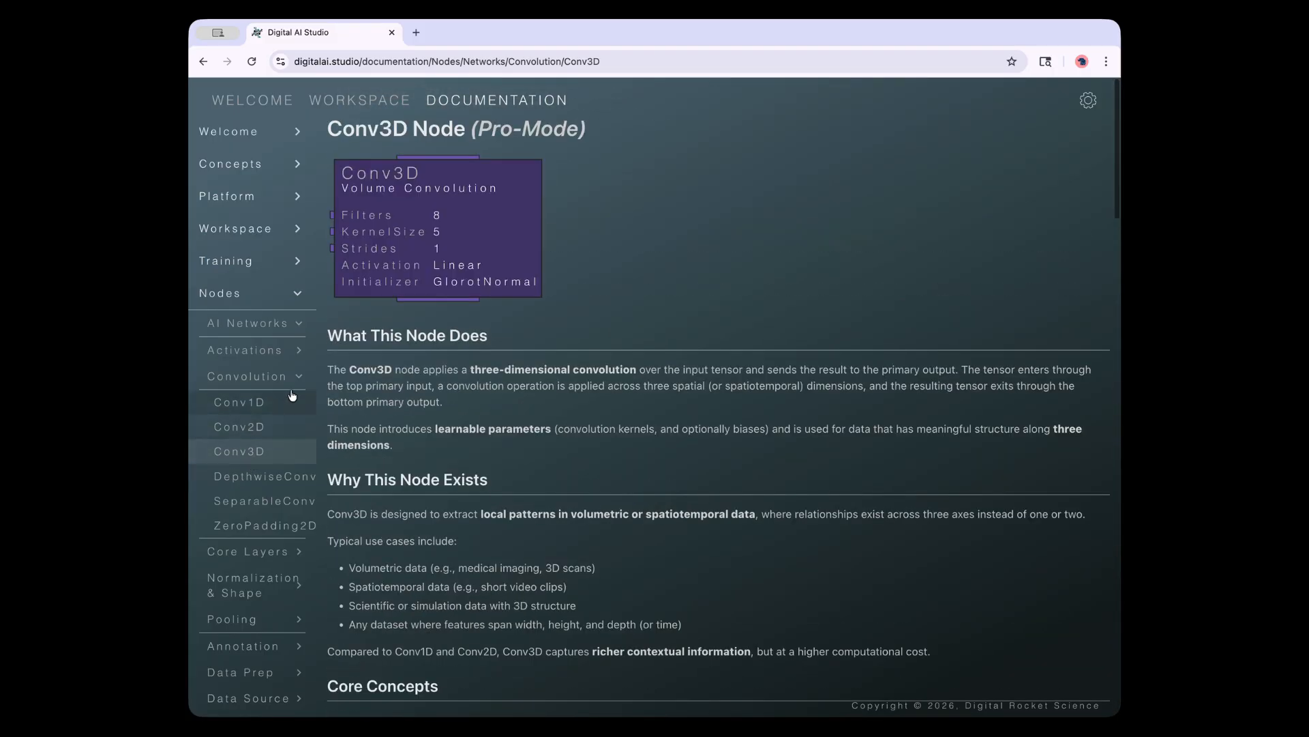
click(289, 377)
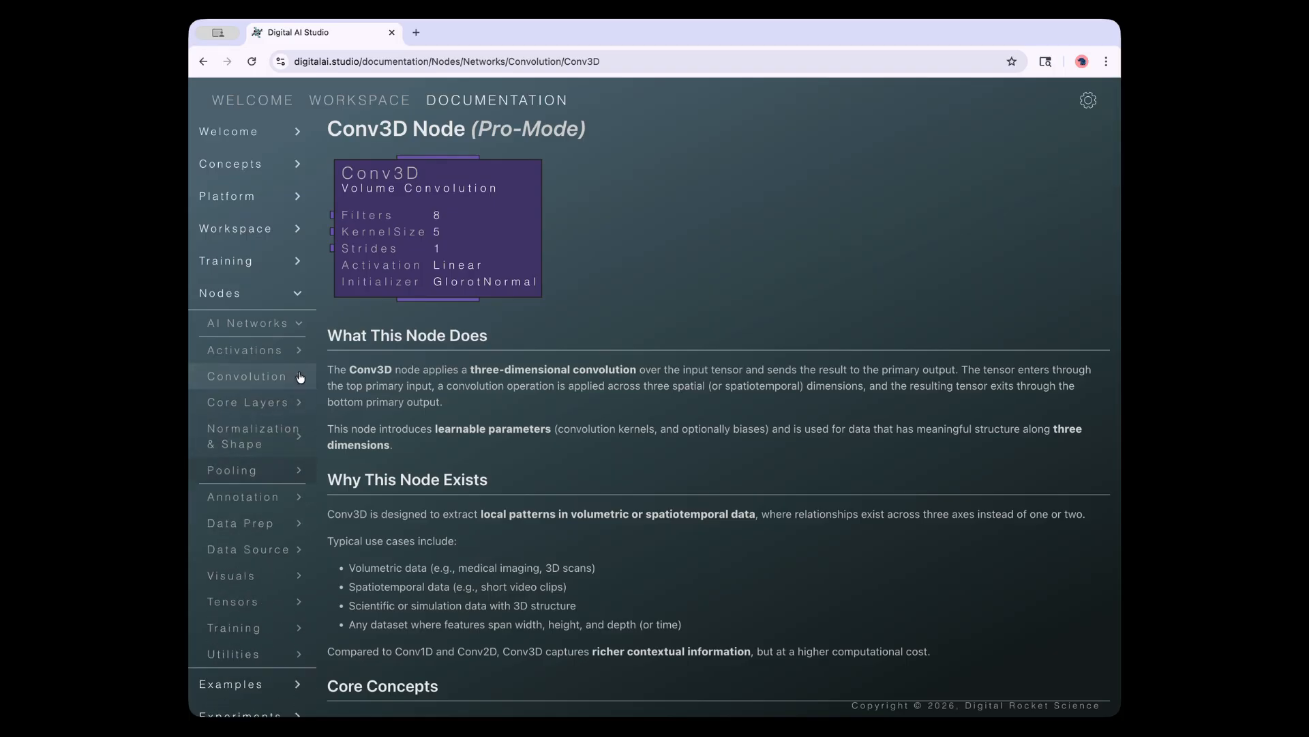
click(298, 323)
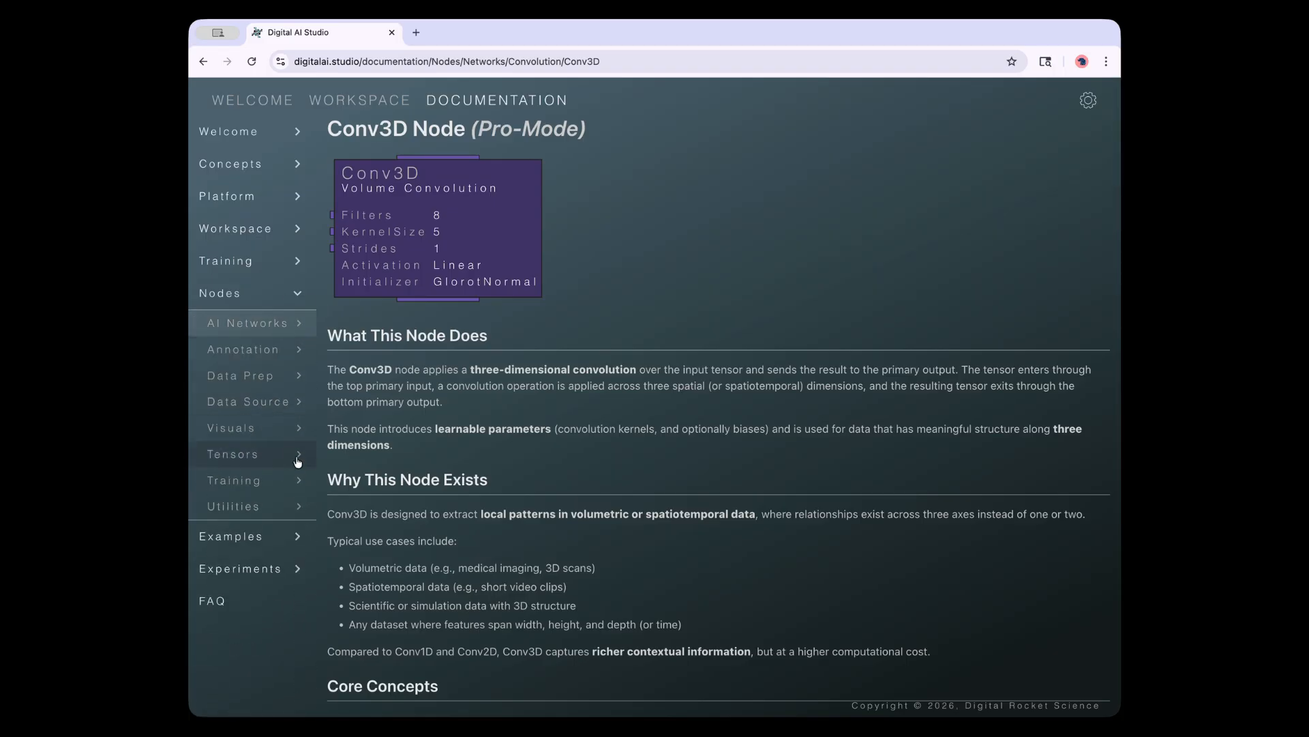
click(299, 483)
click(235, 533)
click(232, 560)
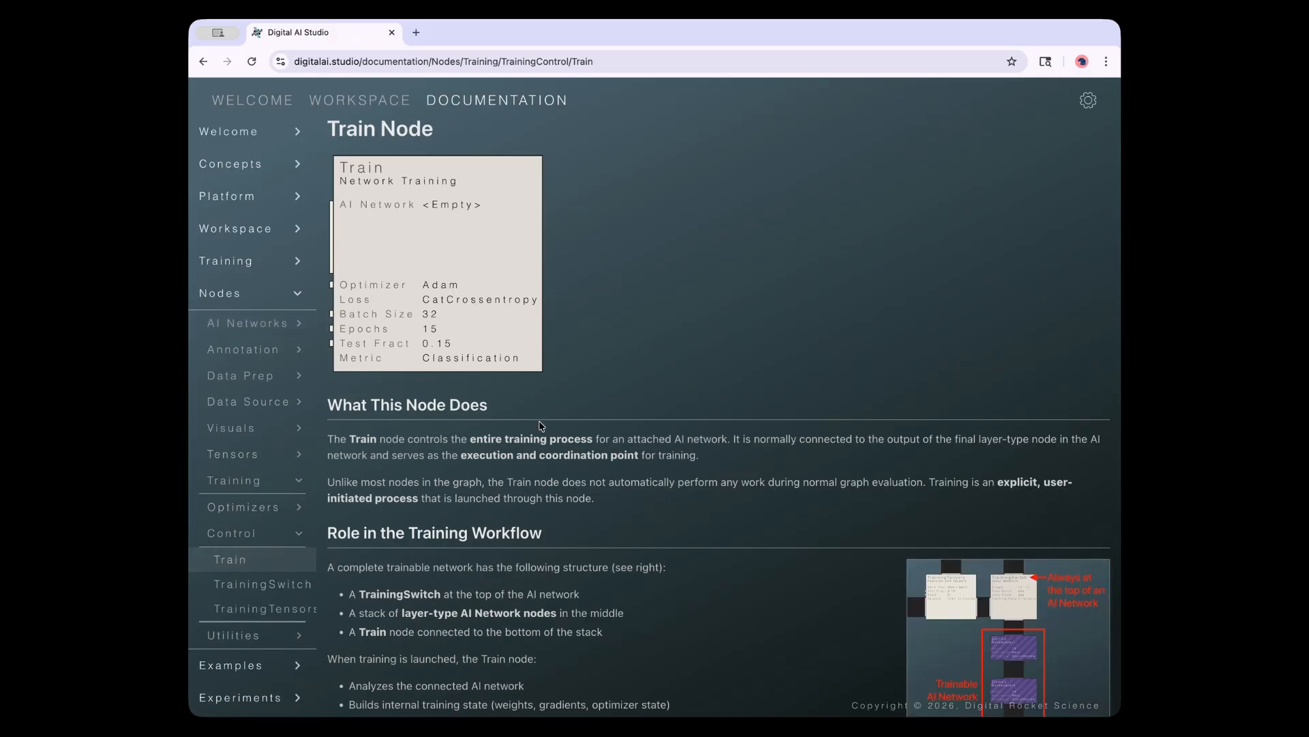
scroll(541, 421, down, 20)
scroll(591, 452, down, 7)
Collapse the Training and Utilities node lists and open the Examples section
click(298, 537)
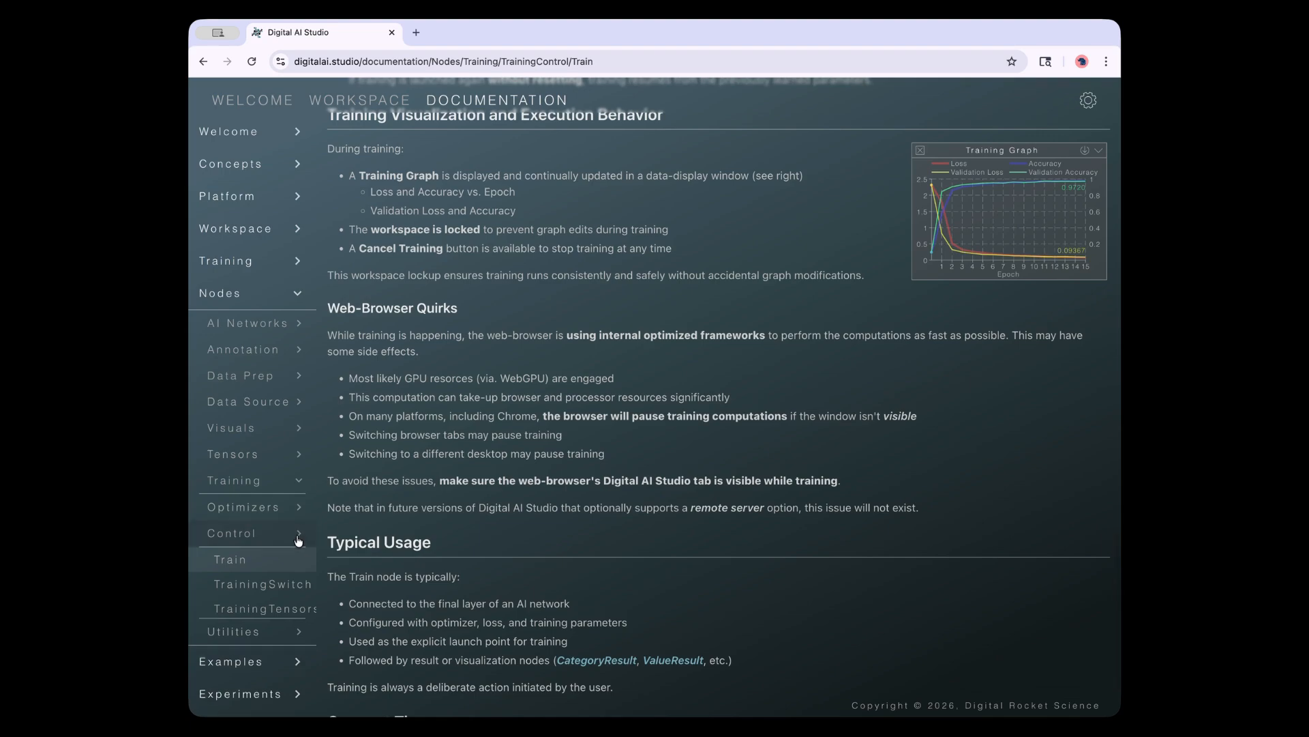
click(300, 490)
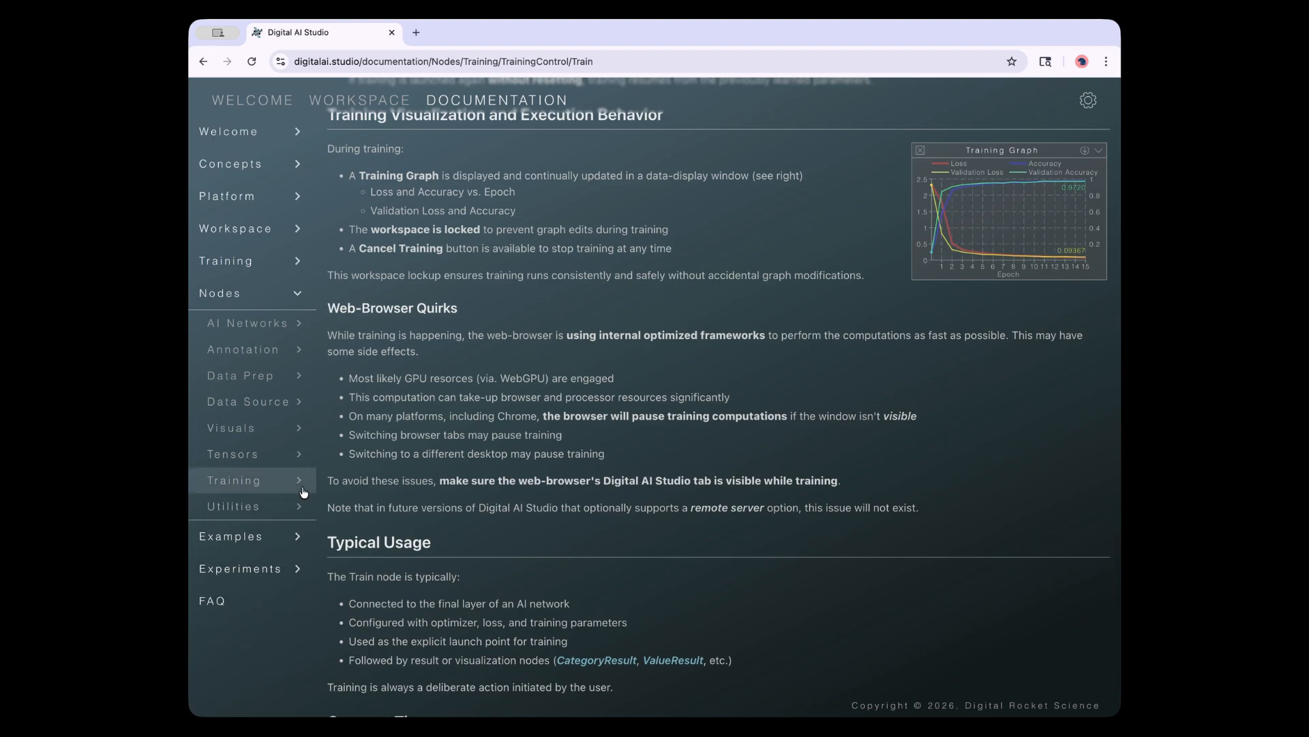
click(300, 511)
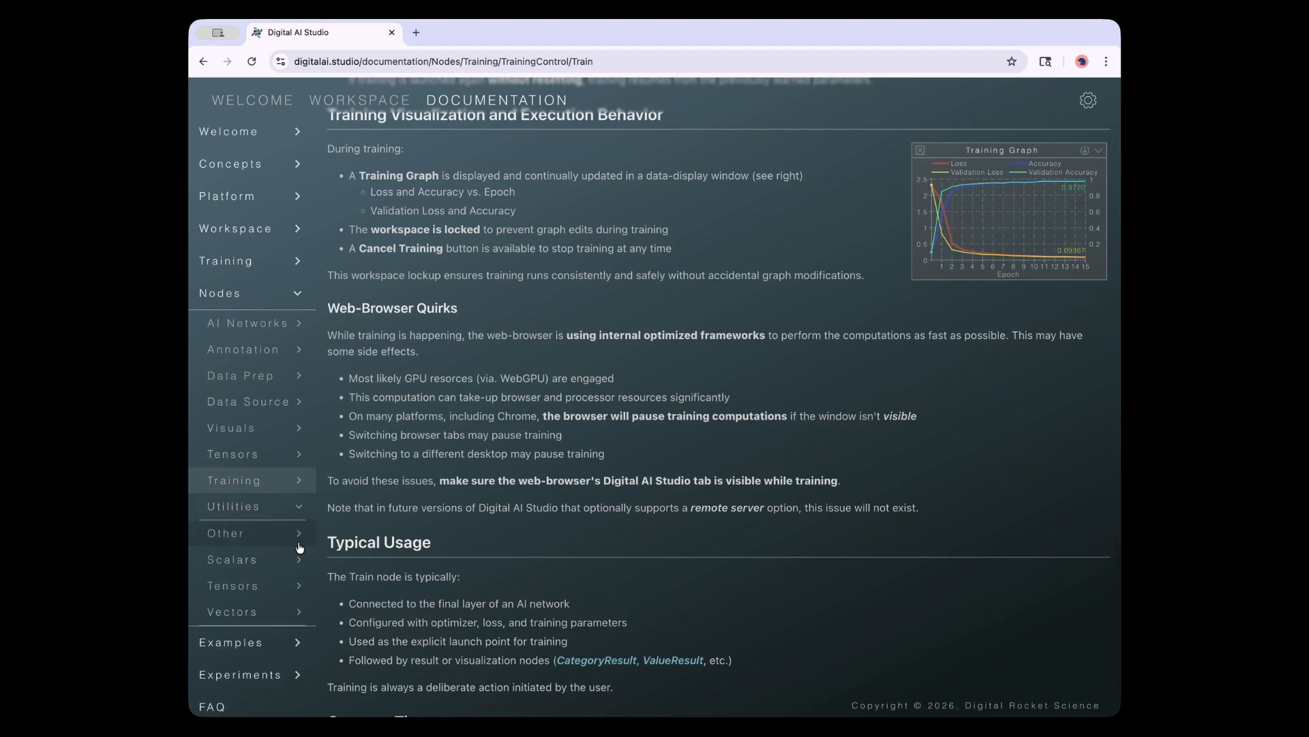
click(299, 539)
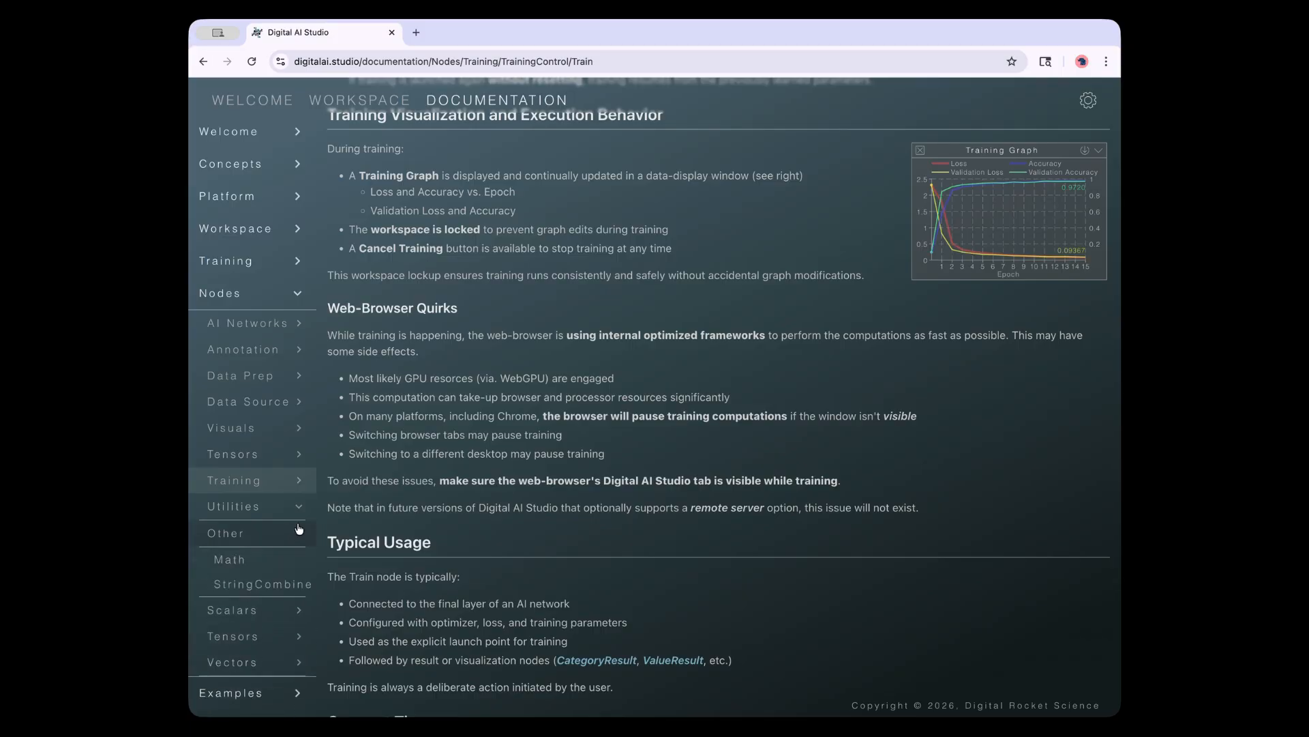
click(293, 536)
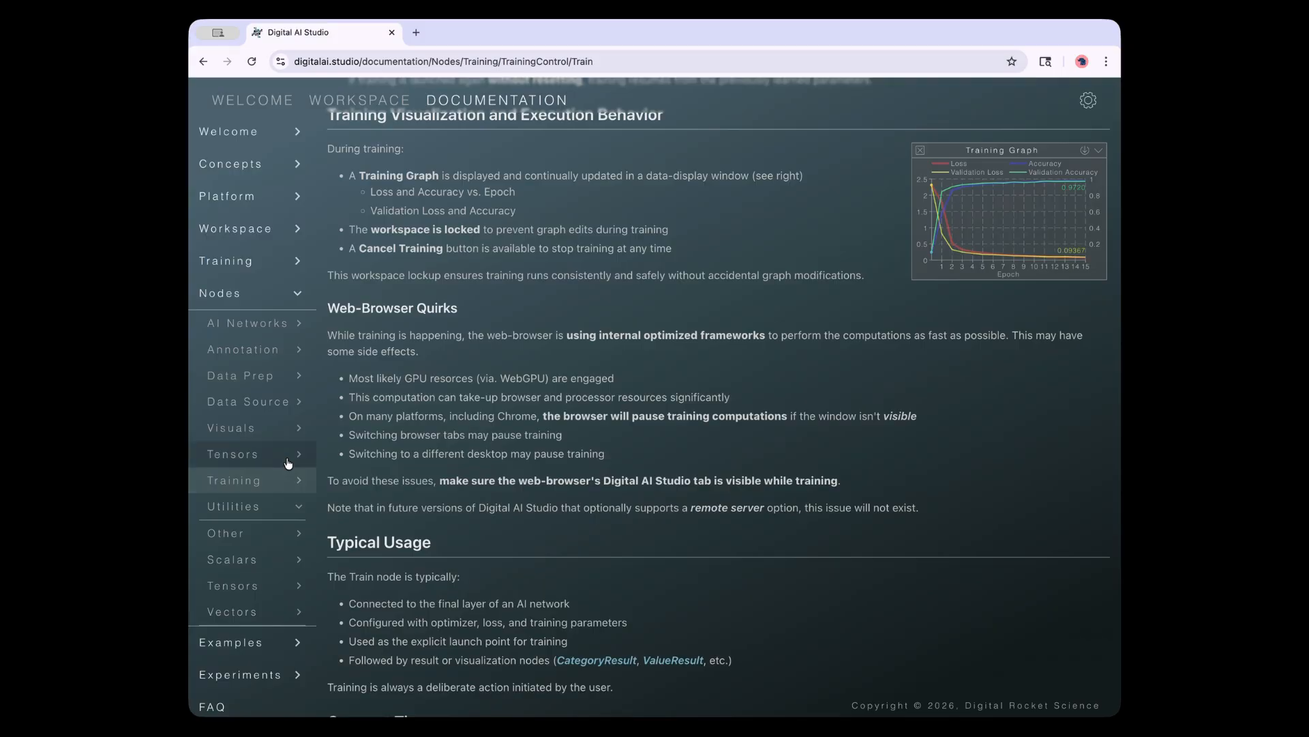
click(298, 294)
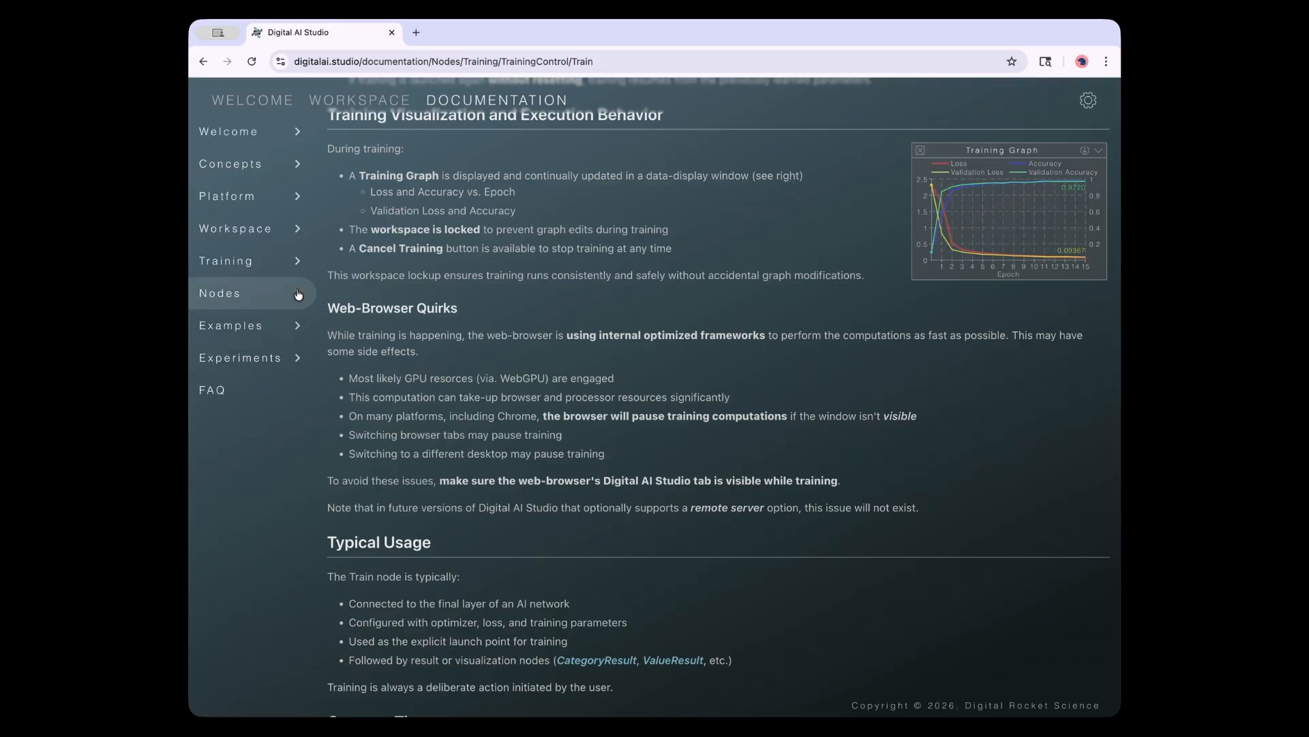
click(259, 326)
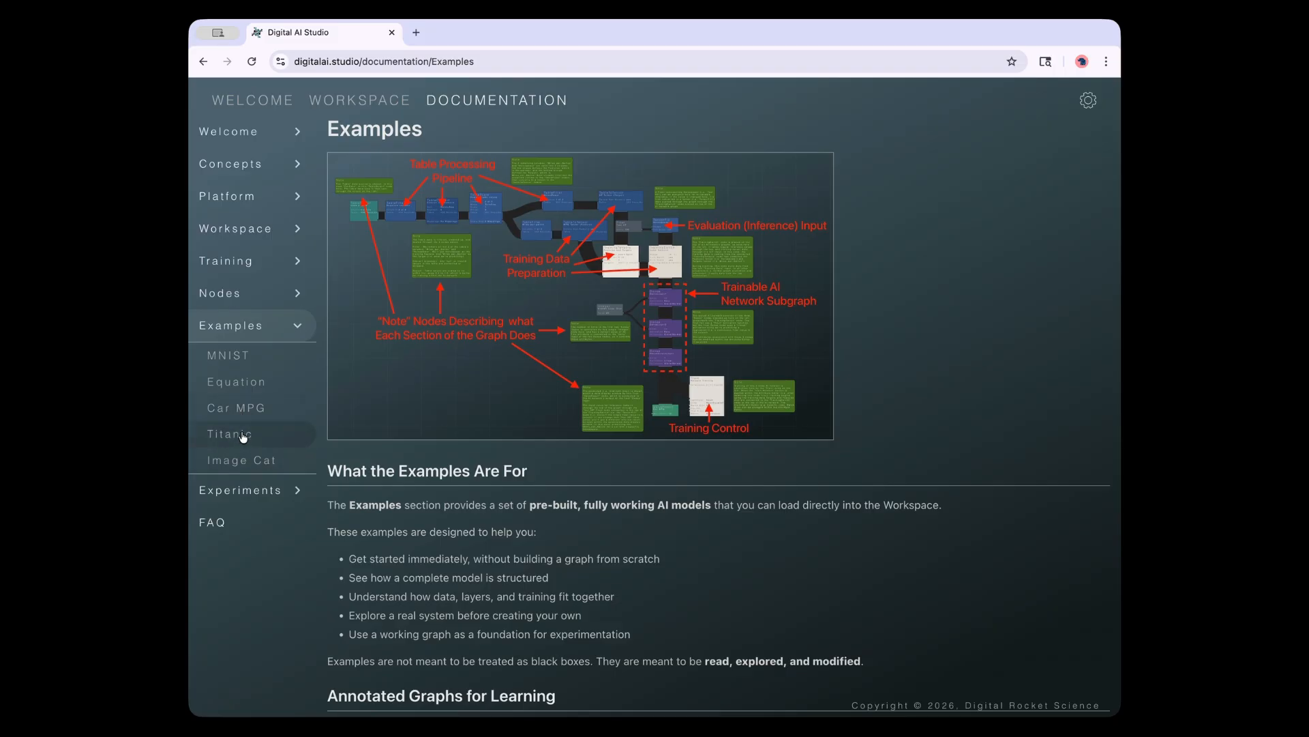
Browse the MNIST, Linear Equation and Car MPG example pages
click(242, 357)
click(242, 382)
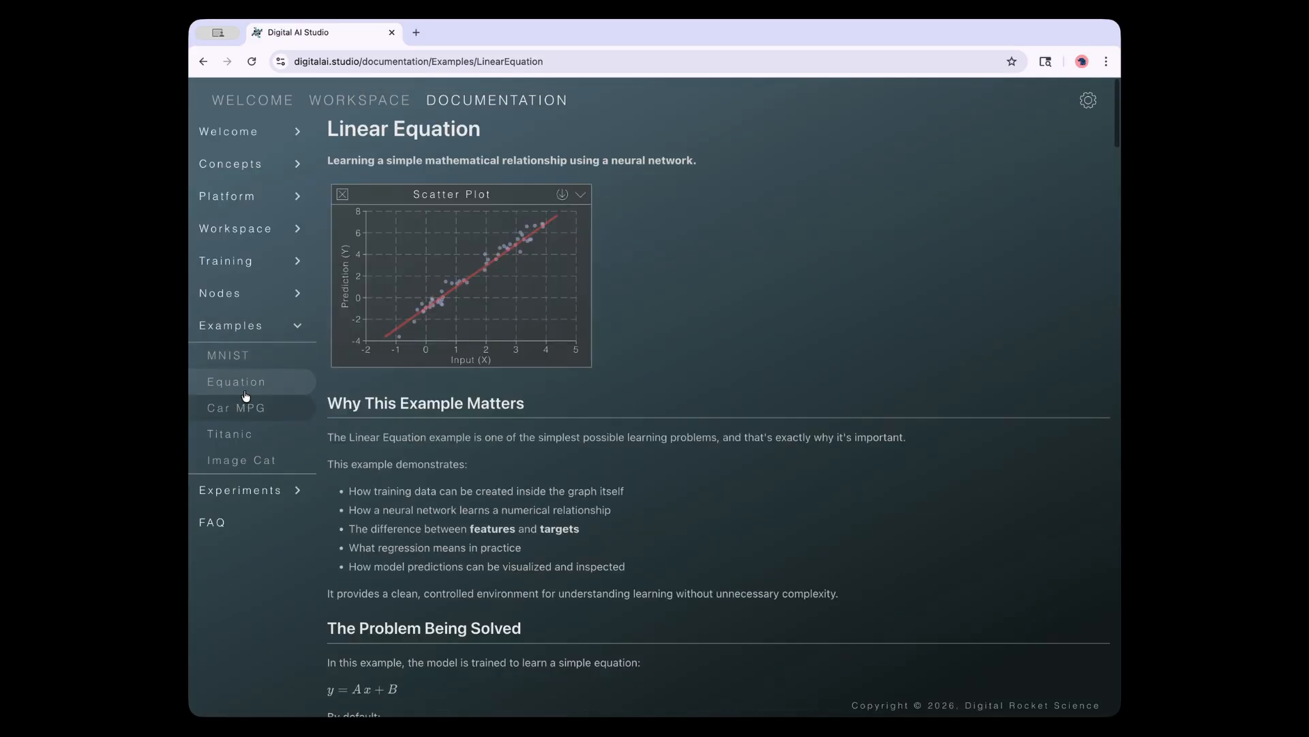
click(244, 406)
scroll(421, 541, down, 15)
scroll(422, 547, up, 15)
Read the Titanic and Image Cat CIFAR-10 examples, then open the Experiments section
click(255, 439)
click(261, 461)
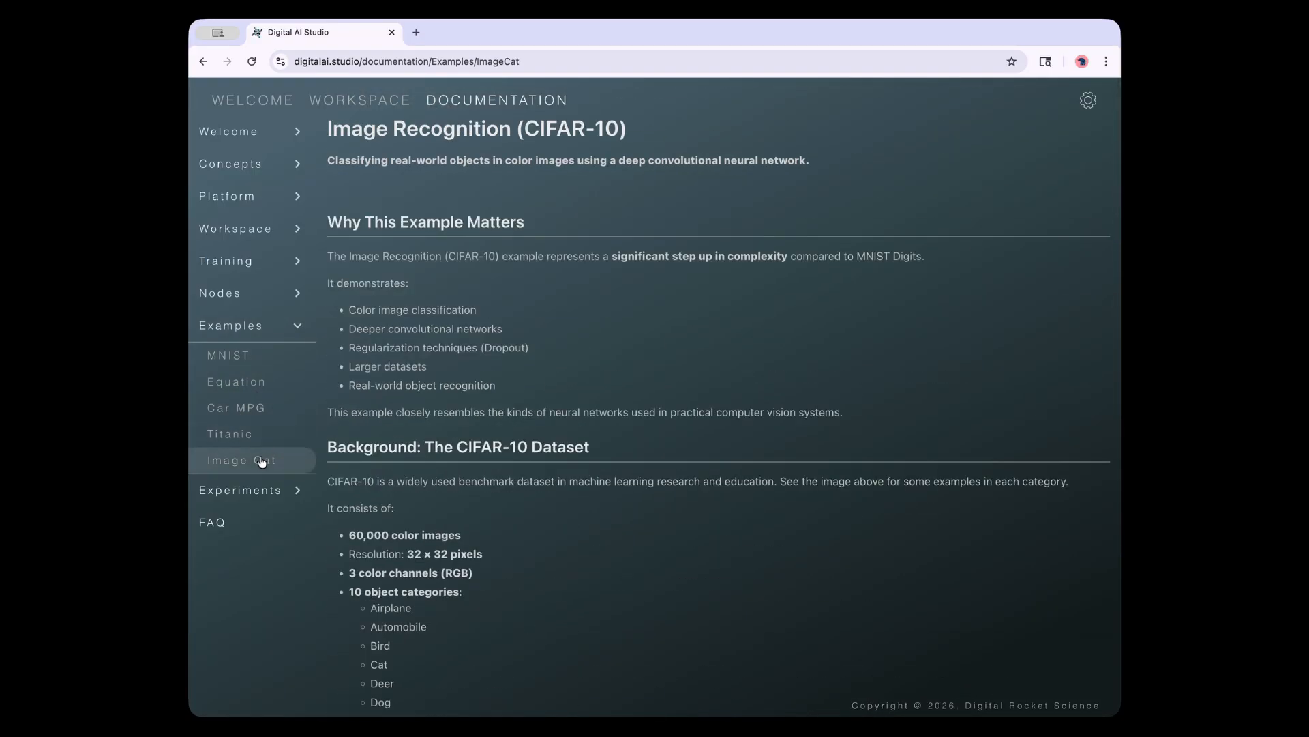
scroll(473, 538, down, 20)
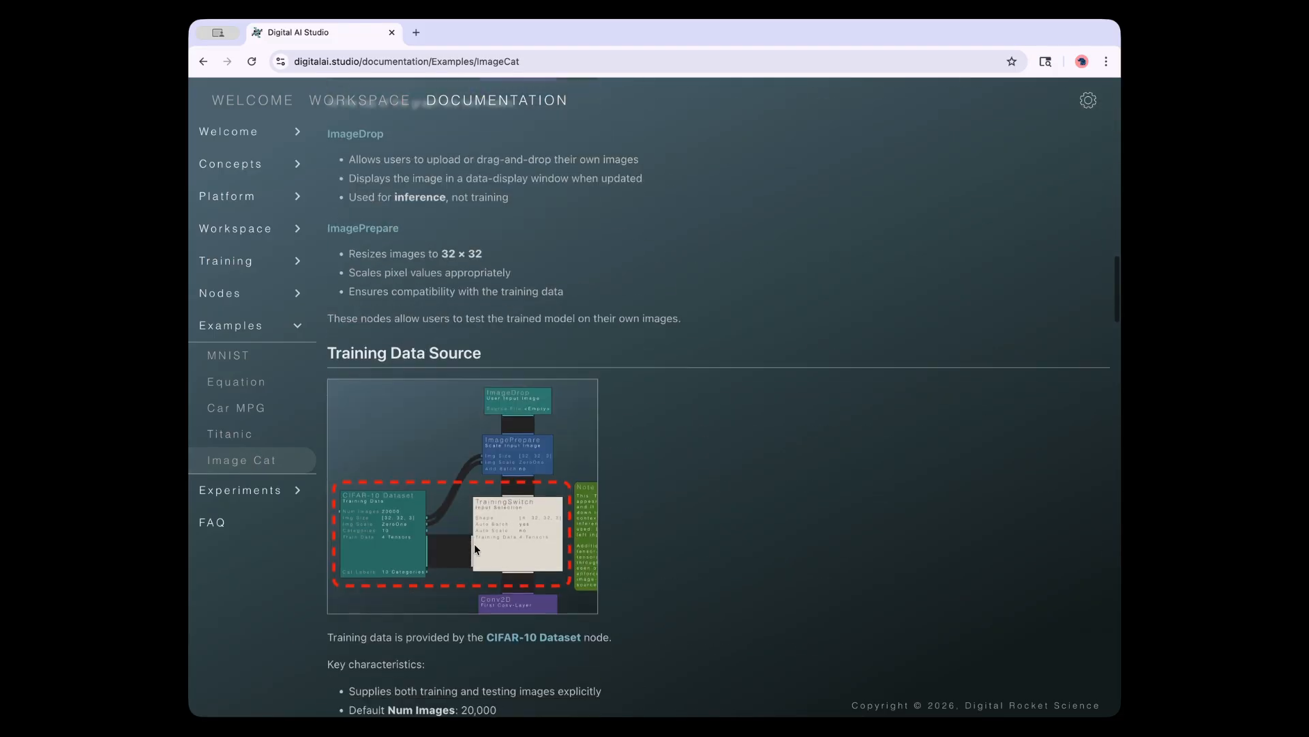
scroll(475, 534, down, 15)
click(303, 330)
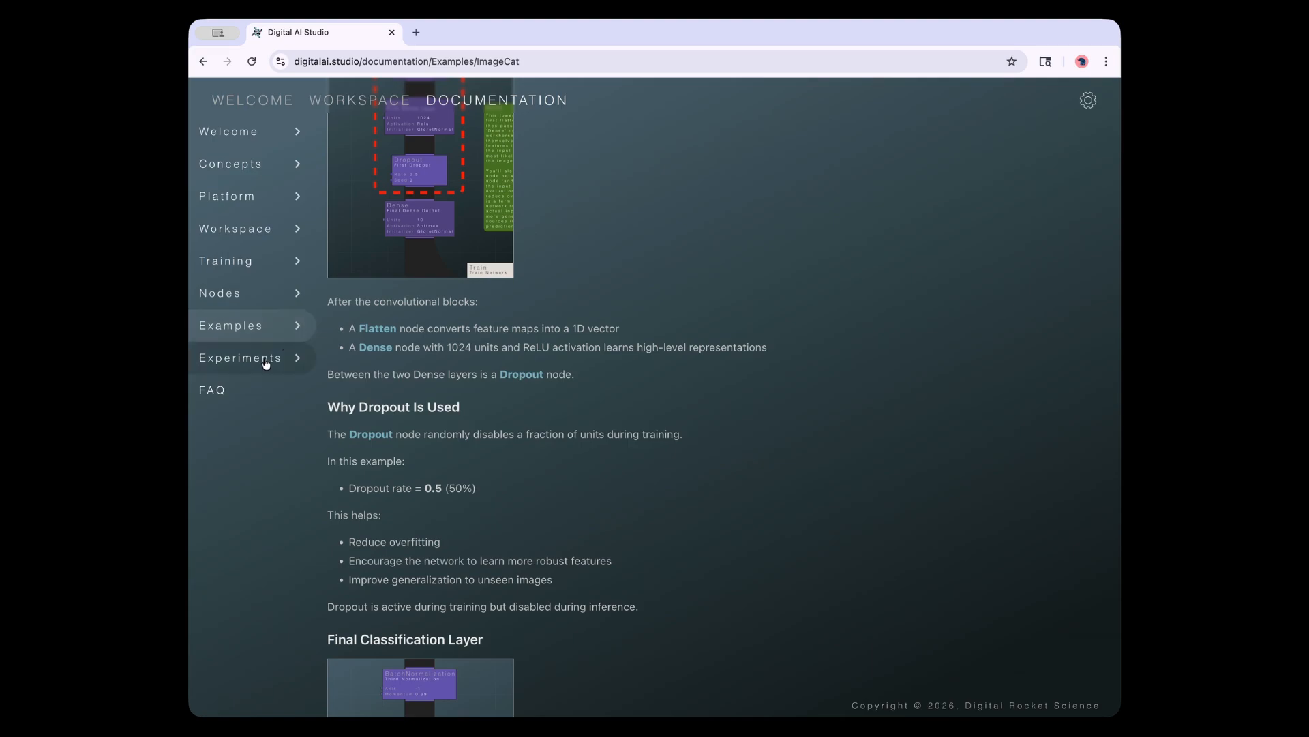
click(266, 362)
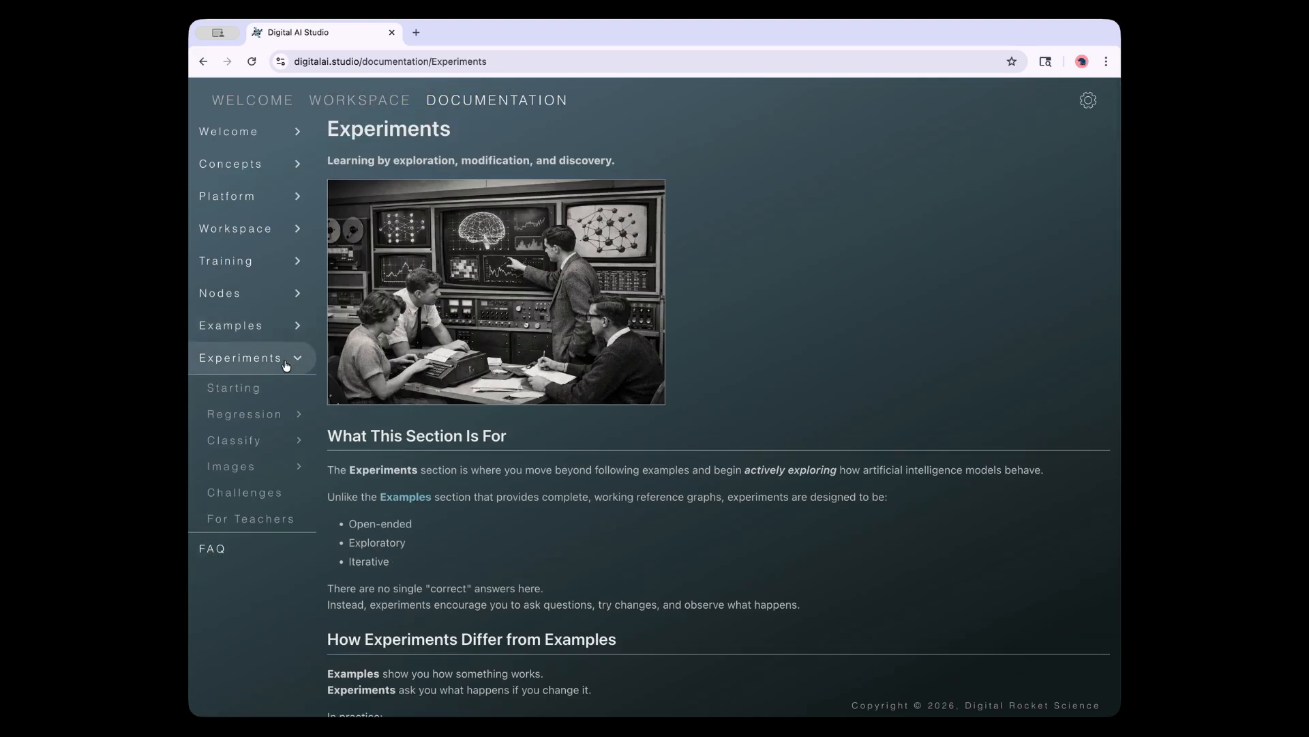
Browse the Getting Started and Regression experiment pages and peek at the Classify list
click(237, 391)
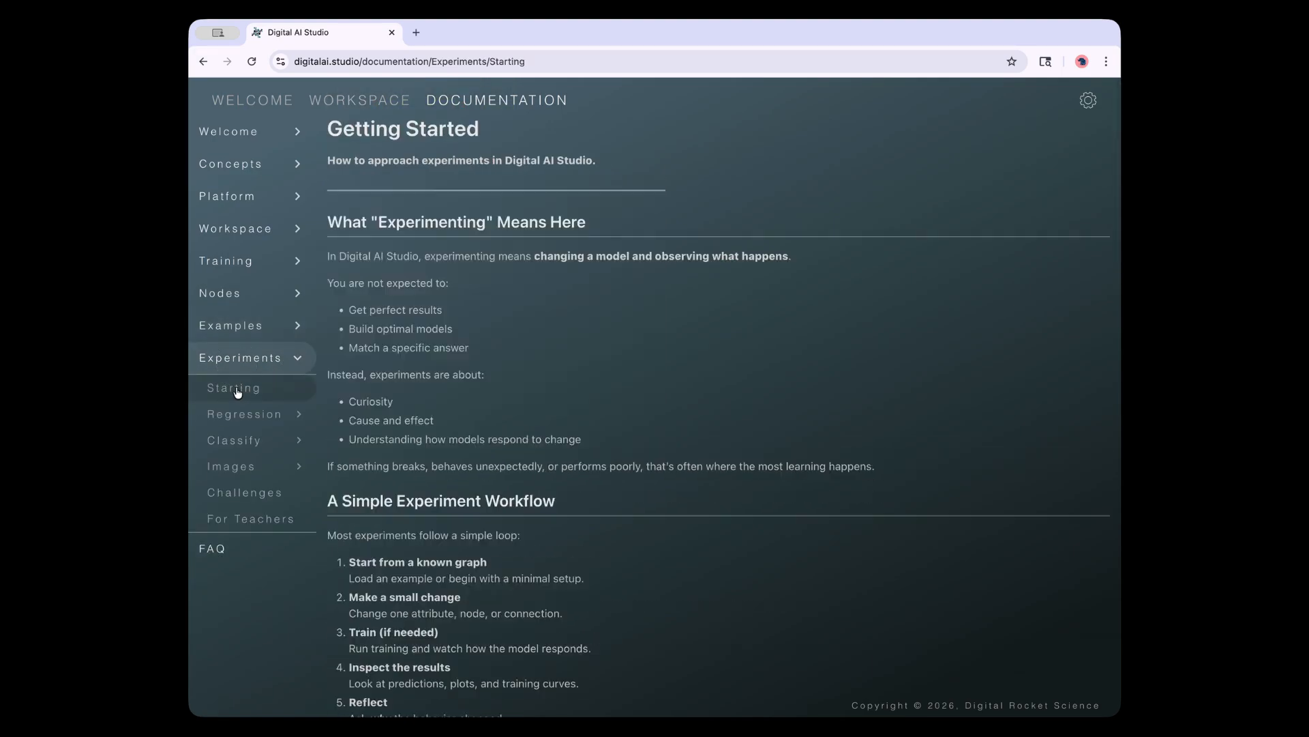
scroll(531, 504, down, 9)
scroll(533, 510, up, 9)
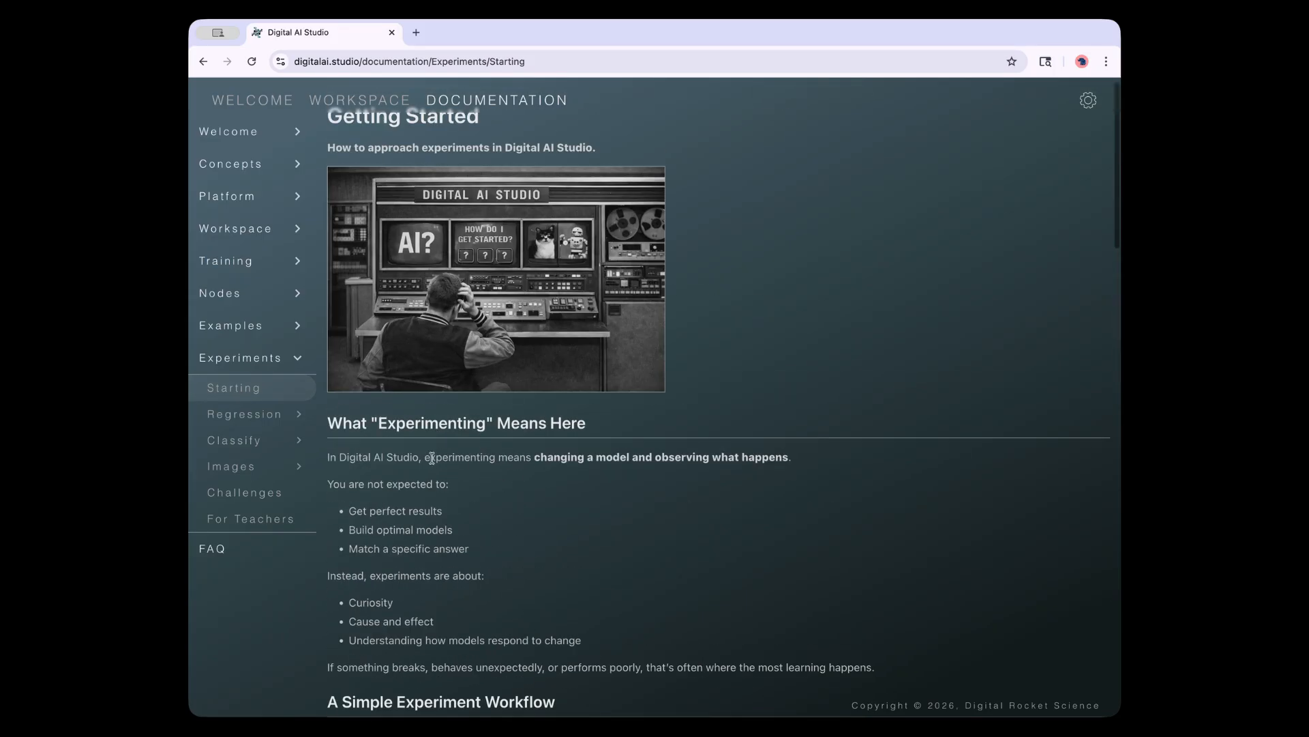
click(286, 416)
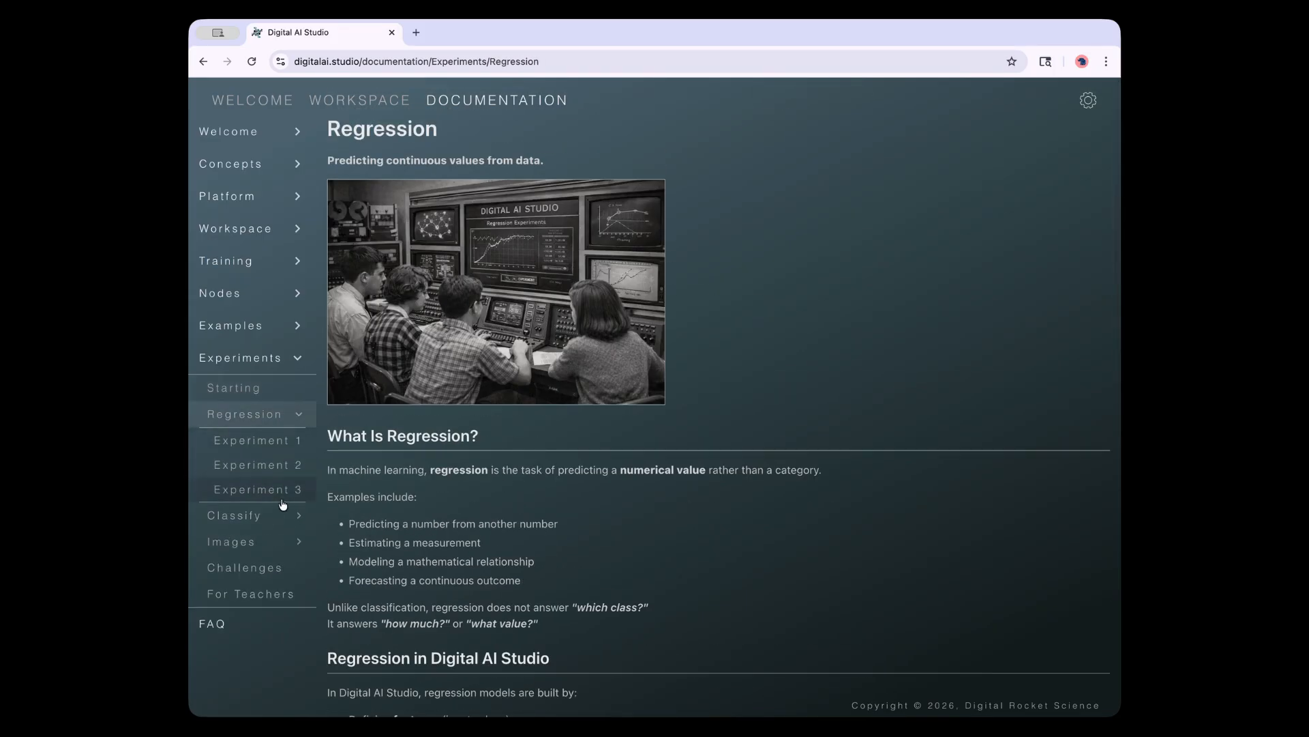
click(300, 416)
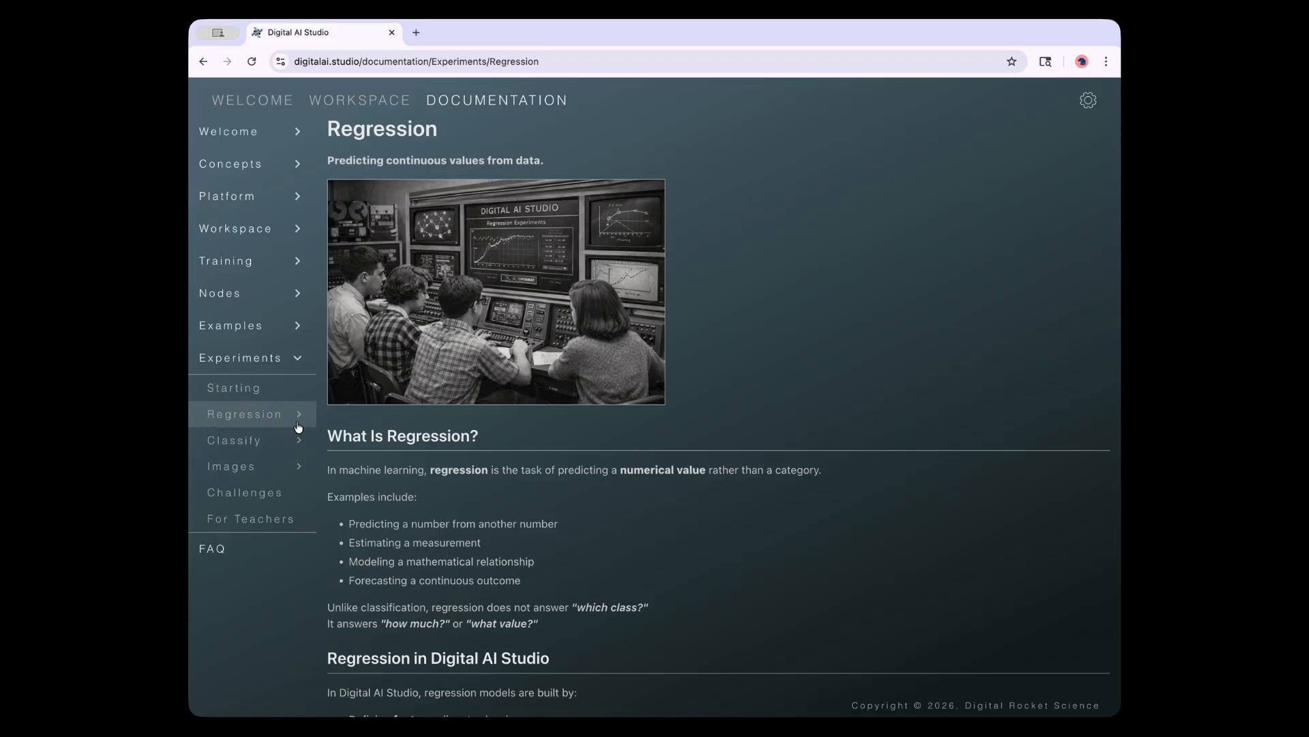
click(298, 440)
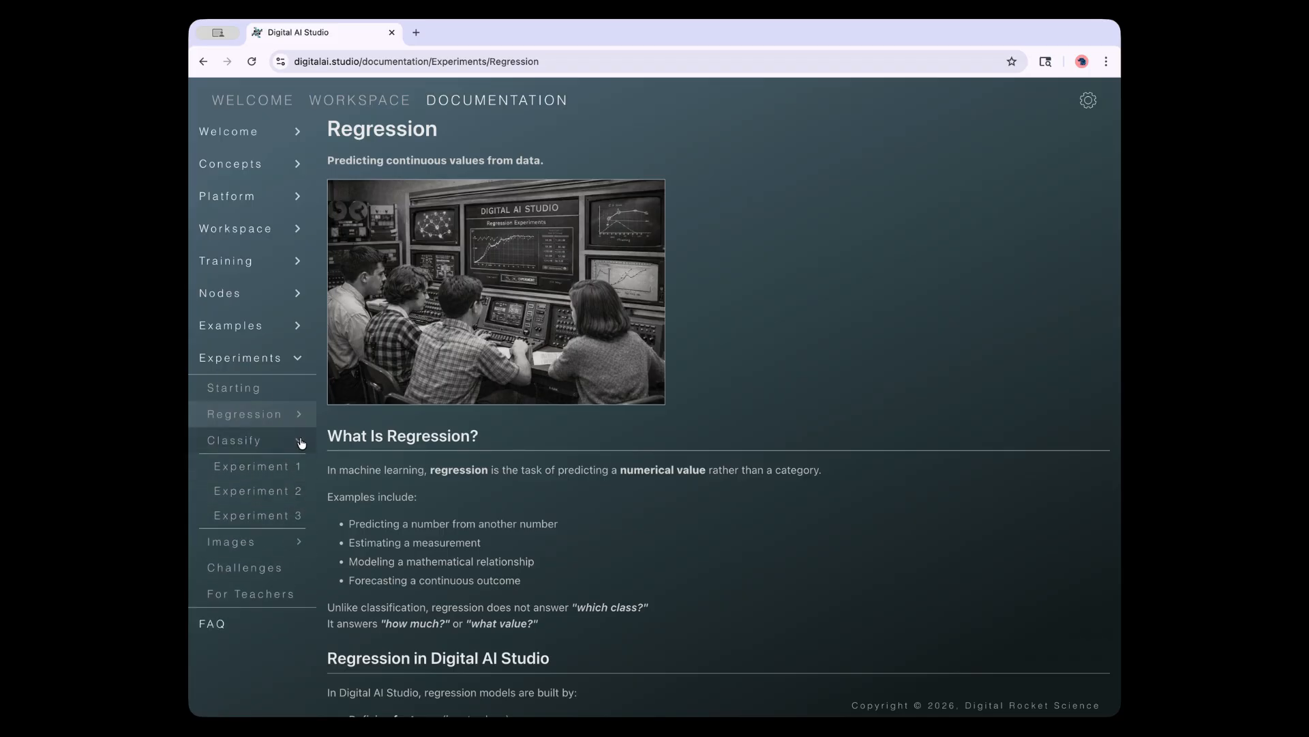
click(301, 442)
Read the Images experiments 1, 2 and 3, ending on 'Learning Visual Features'
click(291, 476)
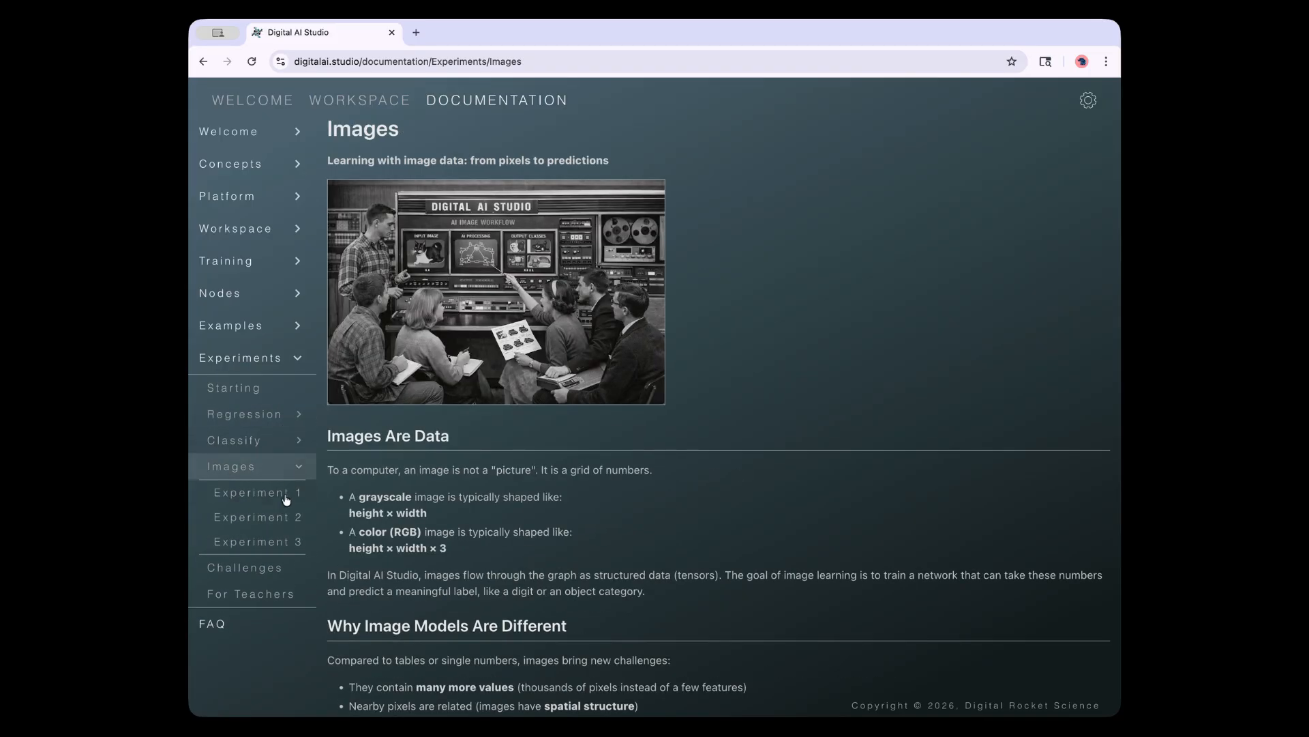
click(276, 519)
click(276, 492)
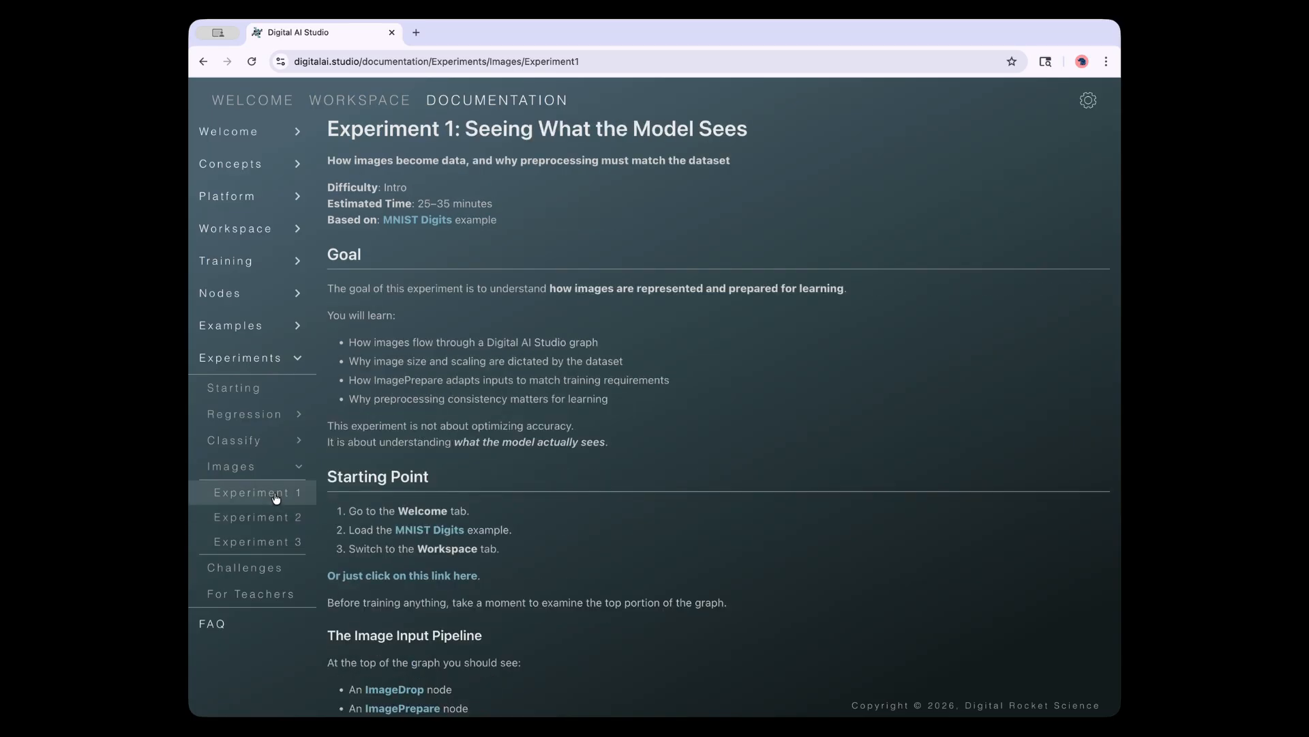
click(277, 542)
click(276, 518)
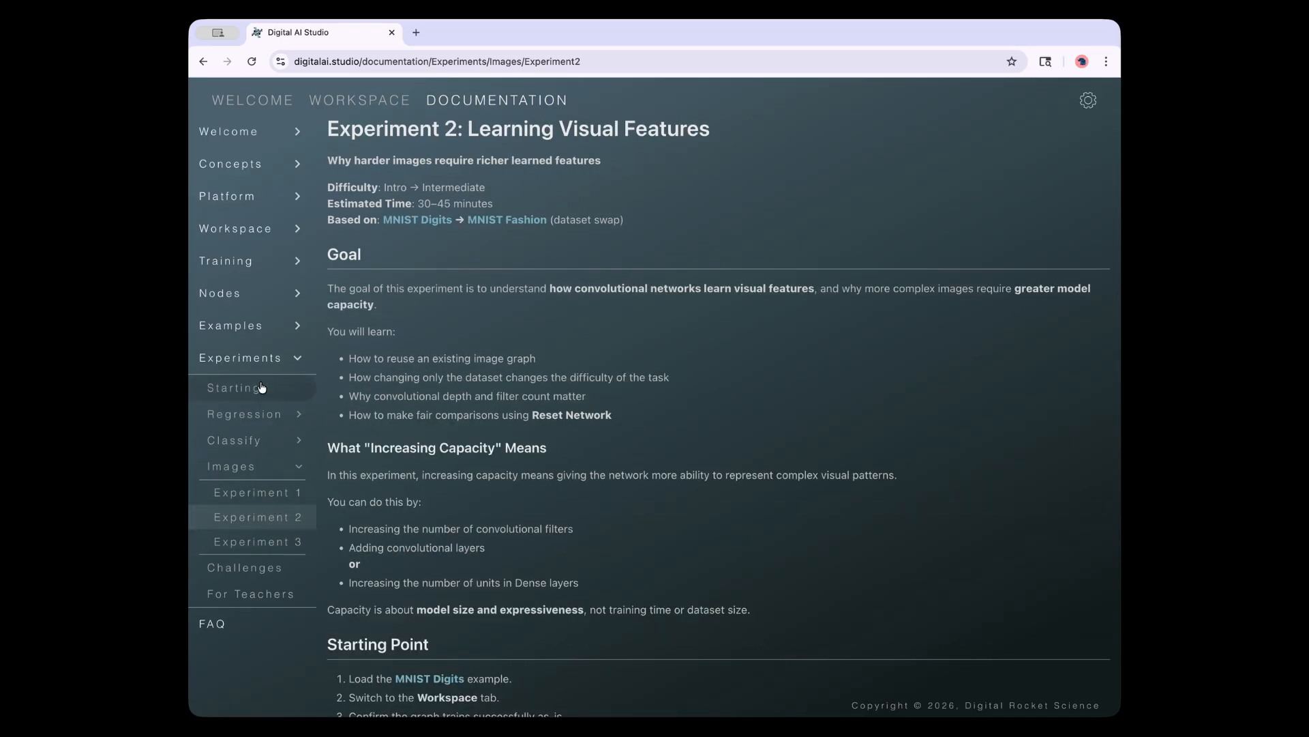
Collapse Images and open Classify Experiment 1: 'Learning to Decide'
click(304, 468)
click(304, 440)
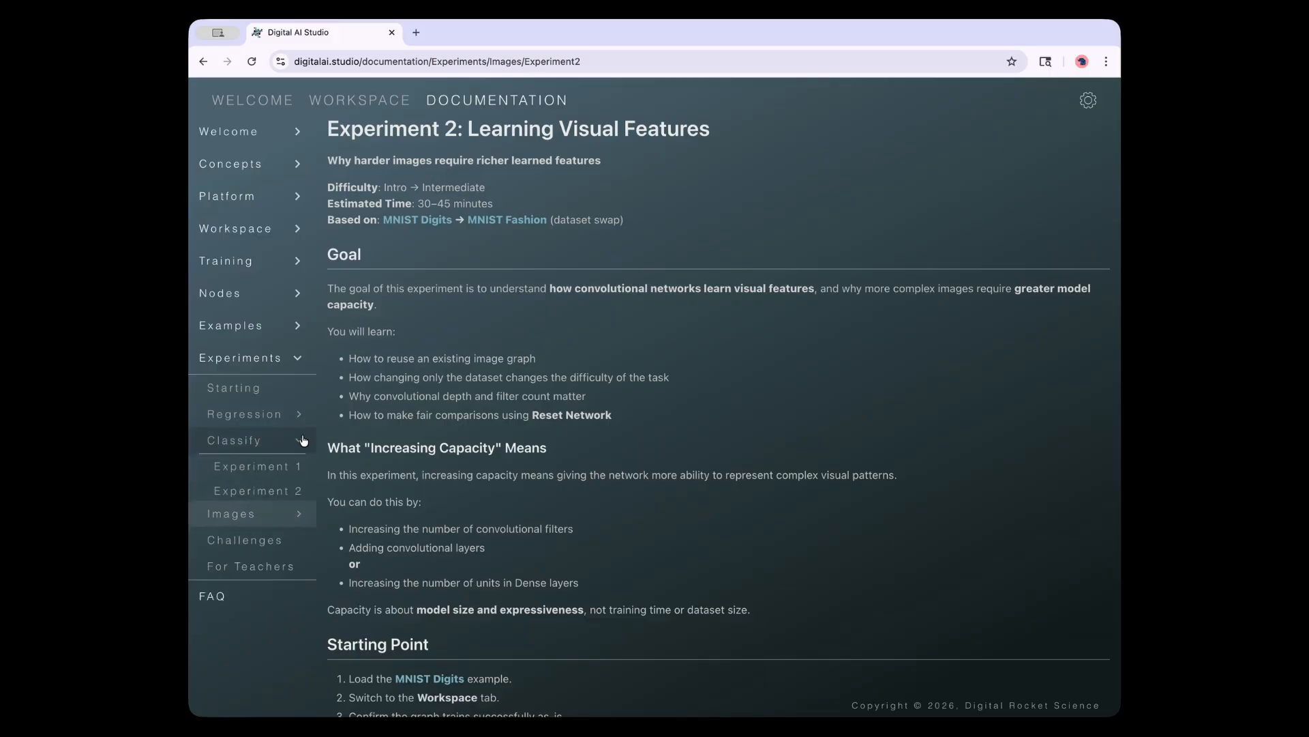
click(262, 466)
click(298, 440)
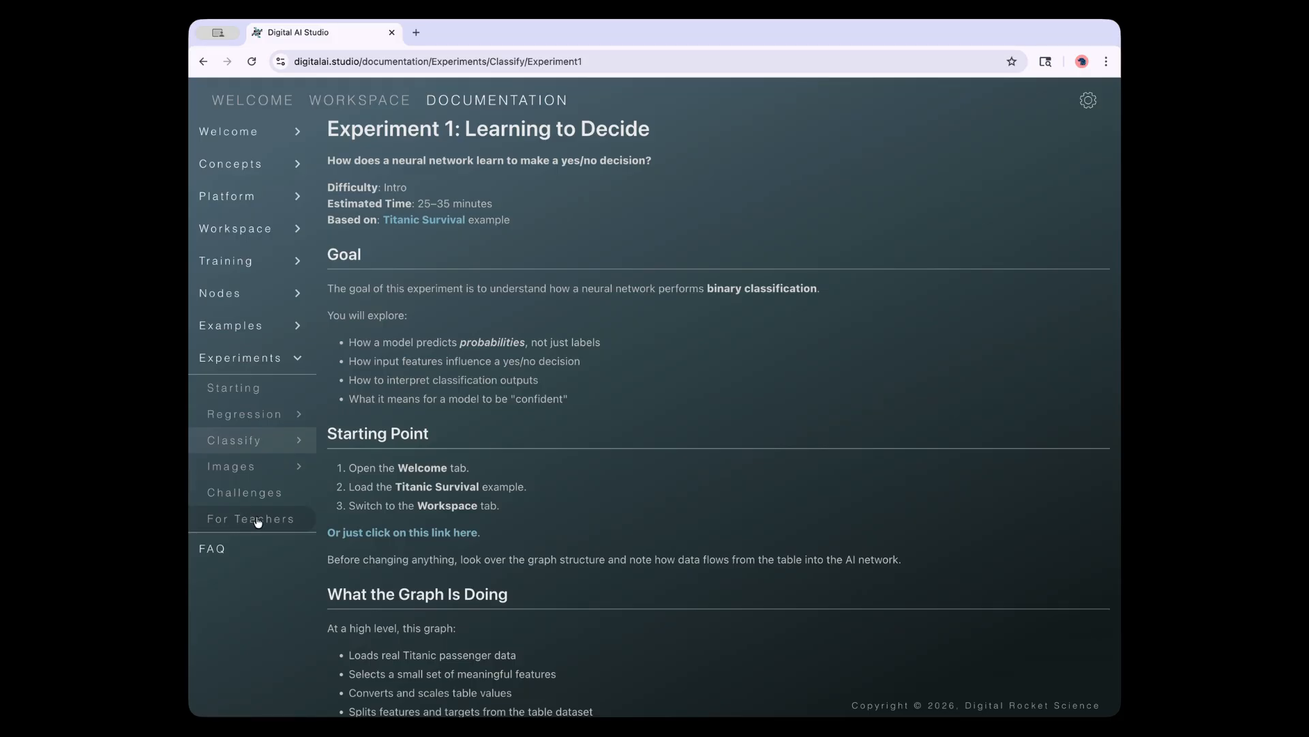
Scroll through the For Teachers page, collapse Experiments, and open the FAQ page
click(251, 519)
scroll(481, 514, down, 20)
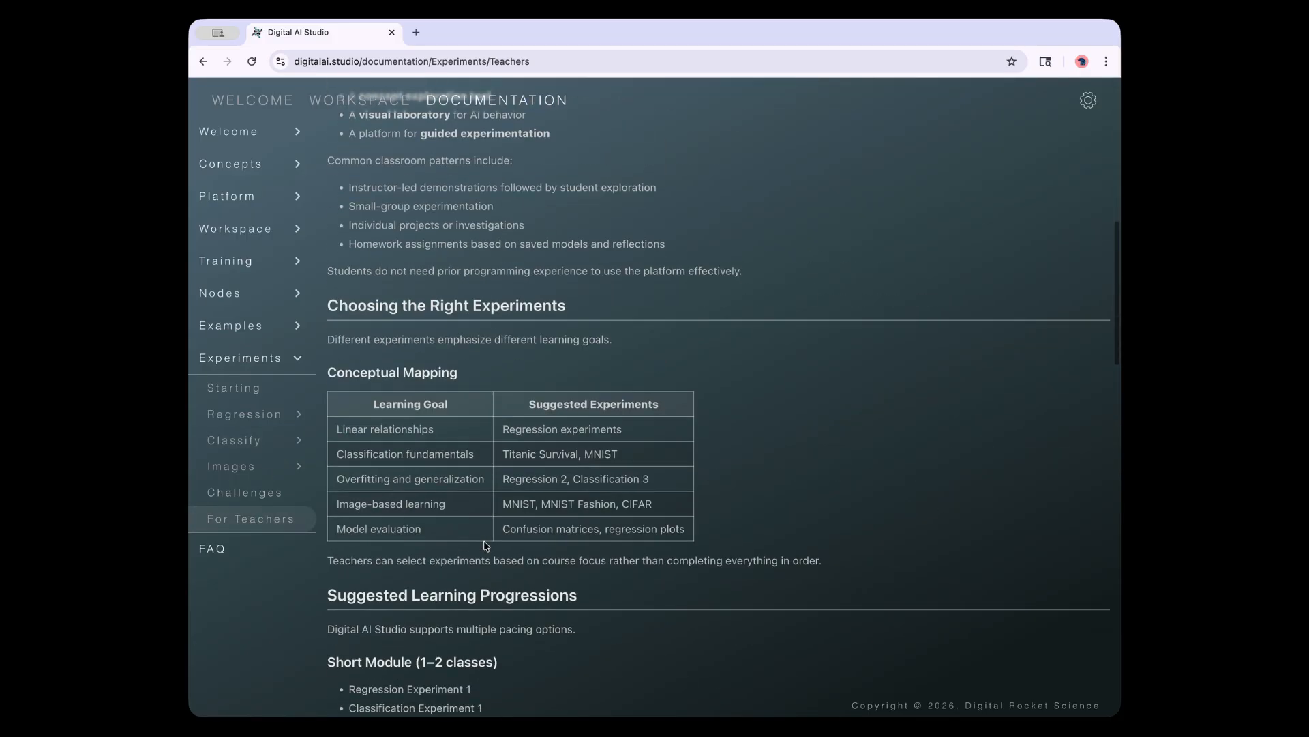
scroll(488, 549, up, 20)
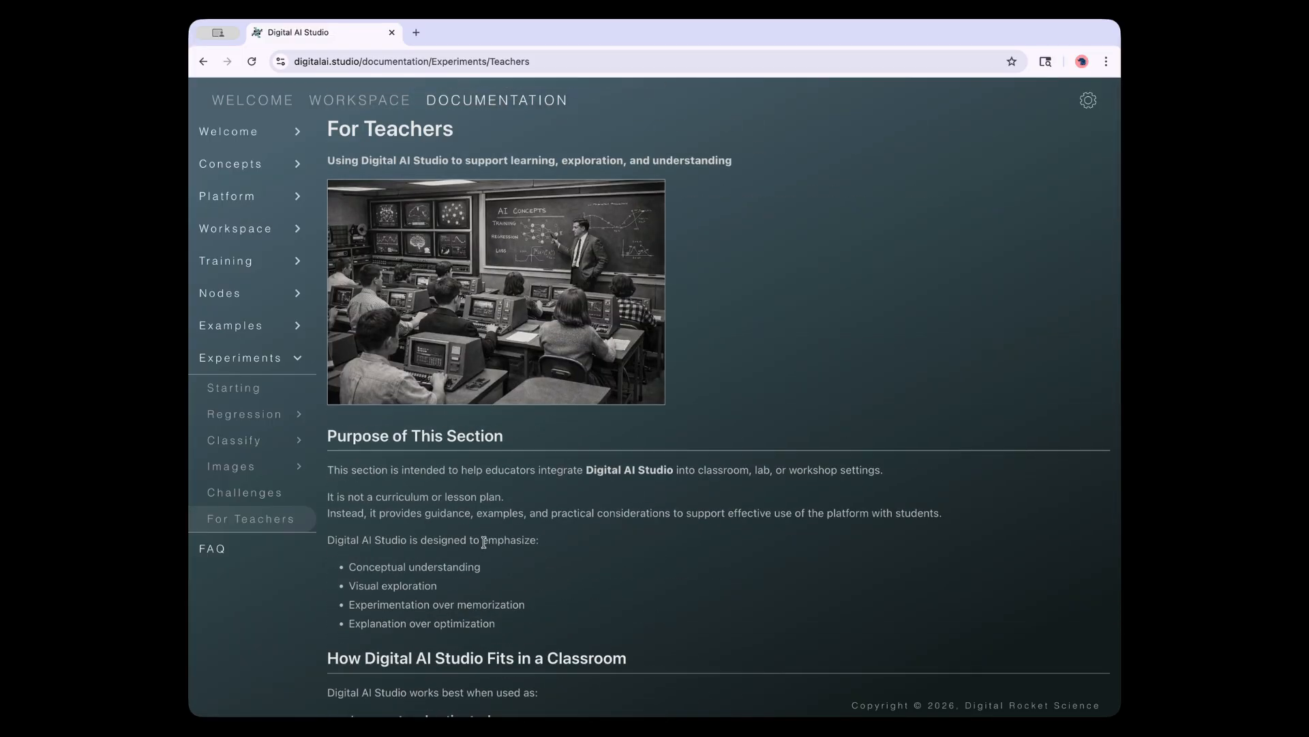
scroll(484, 542, down, 5)
scroll(484, 550, down, 1)
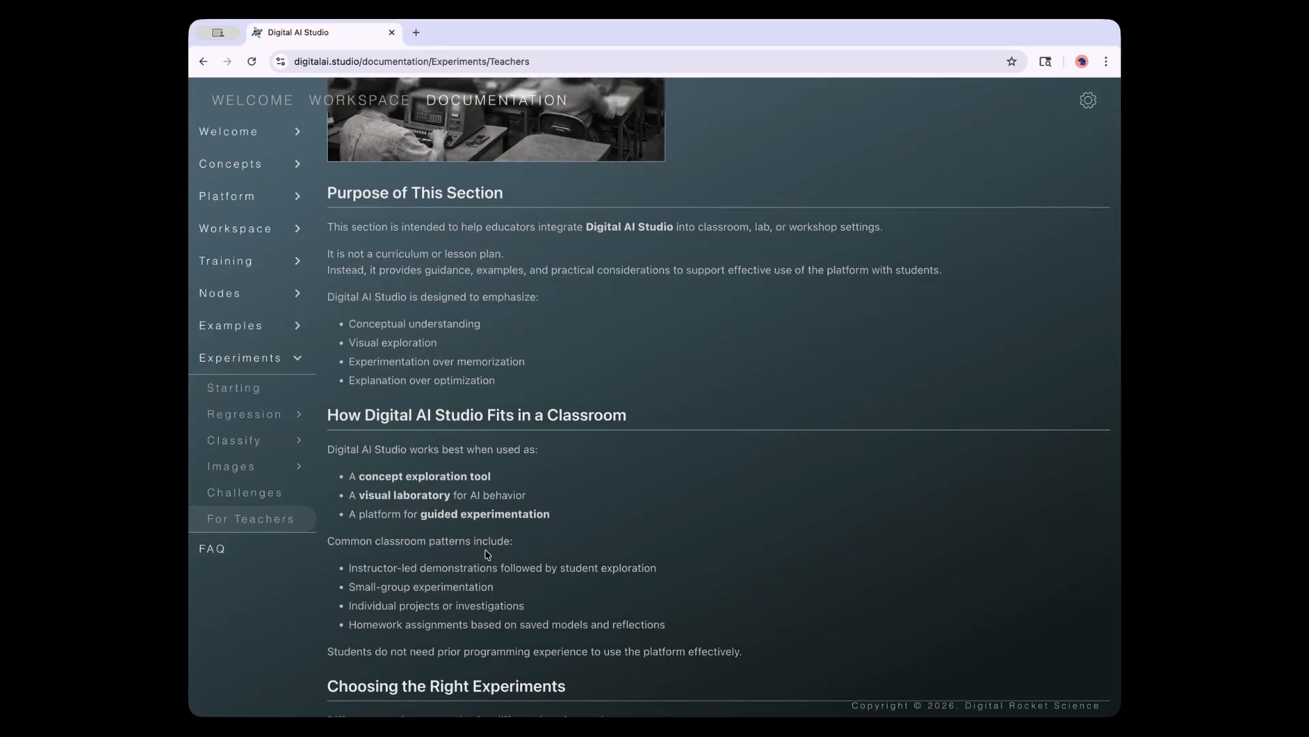
scroll(488, 553, up, 6)
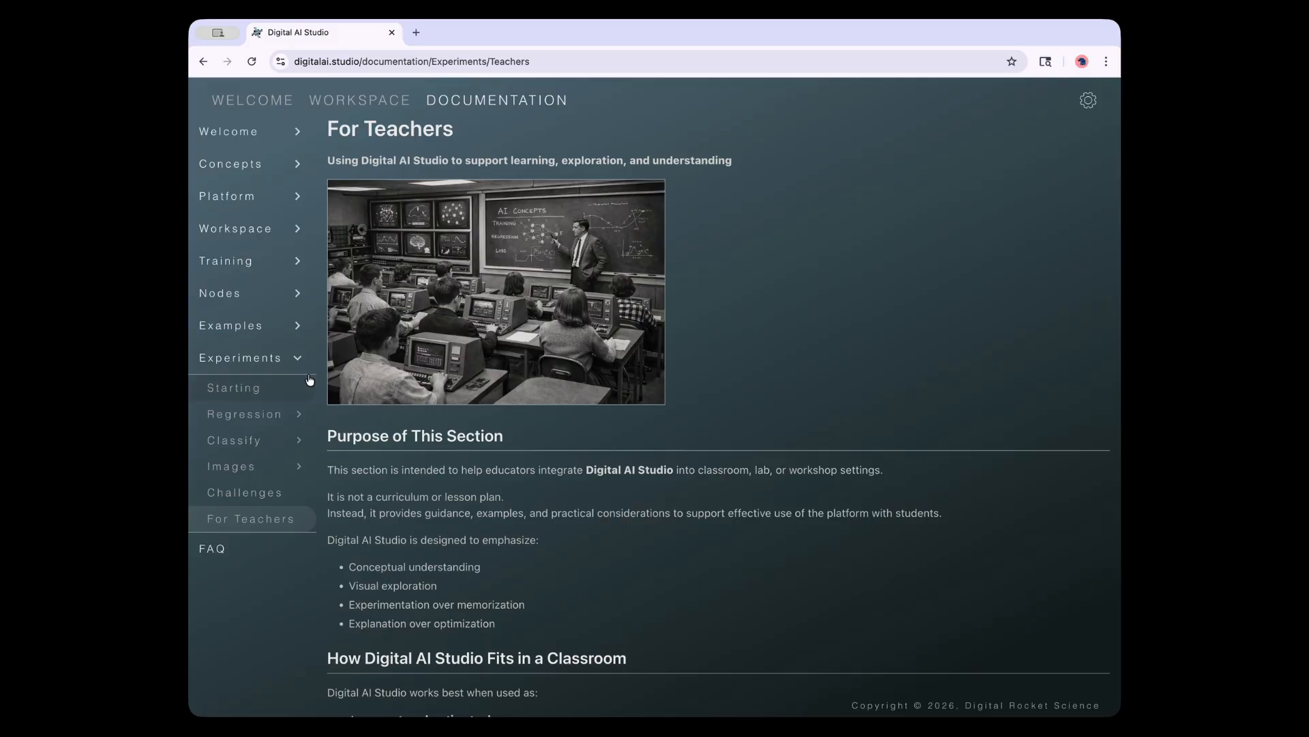
click(300, 361)
click(234, 390)
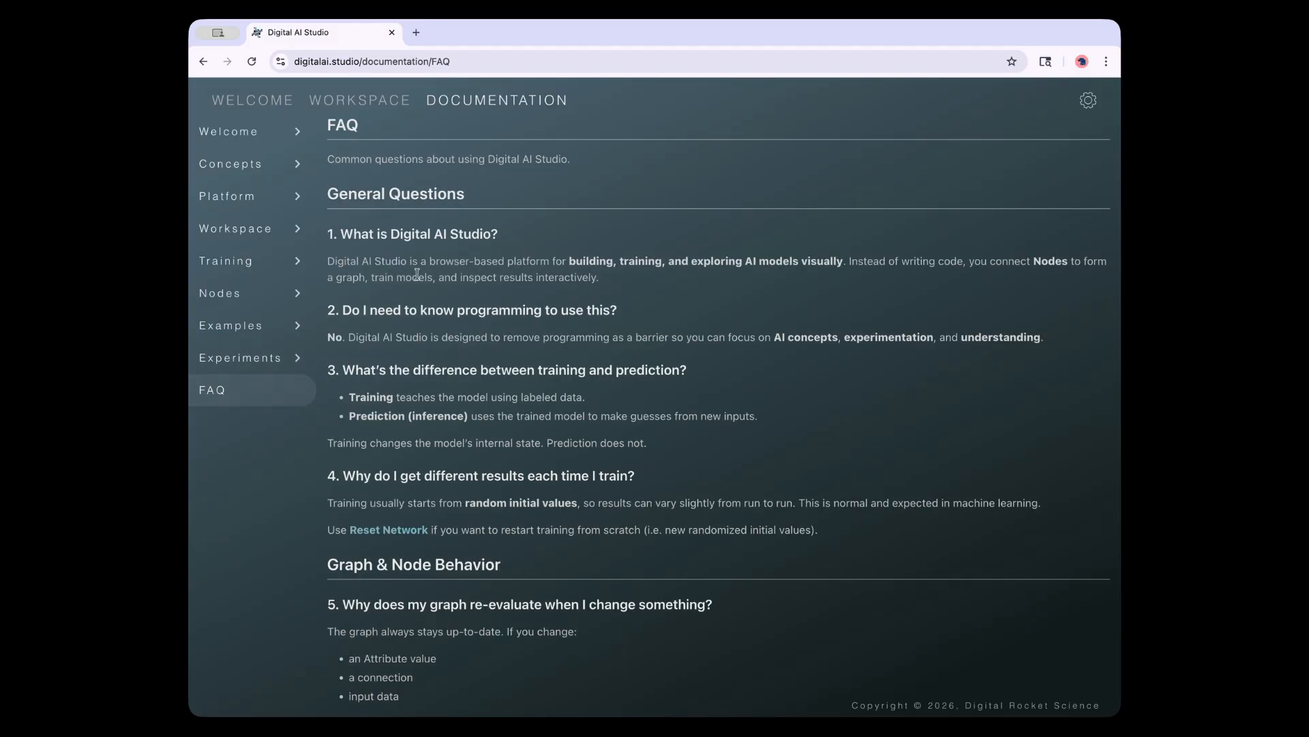
click(296, 133)
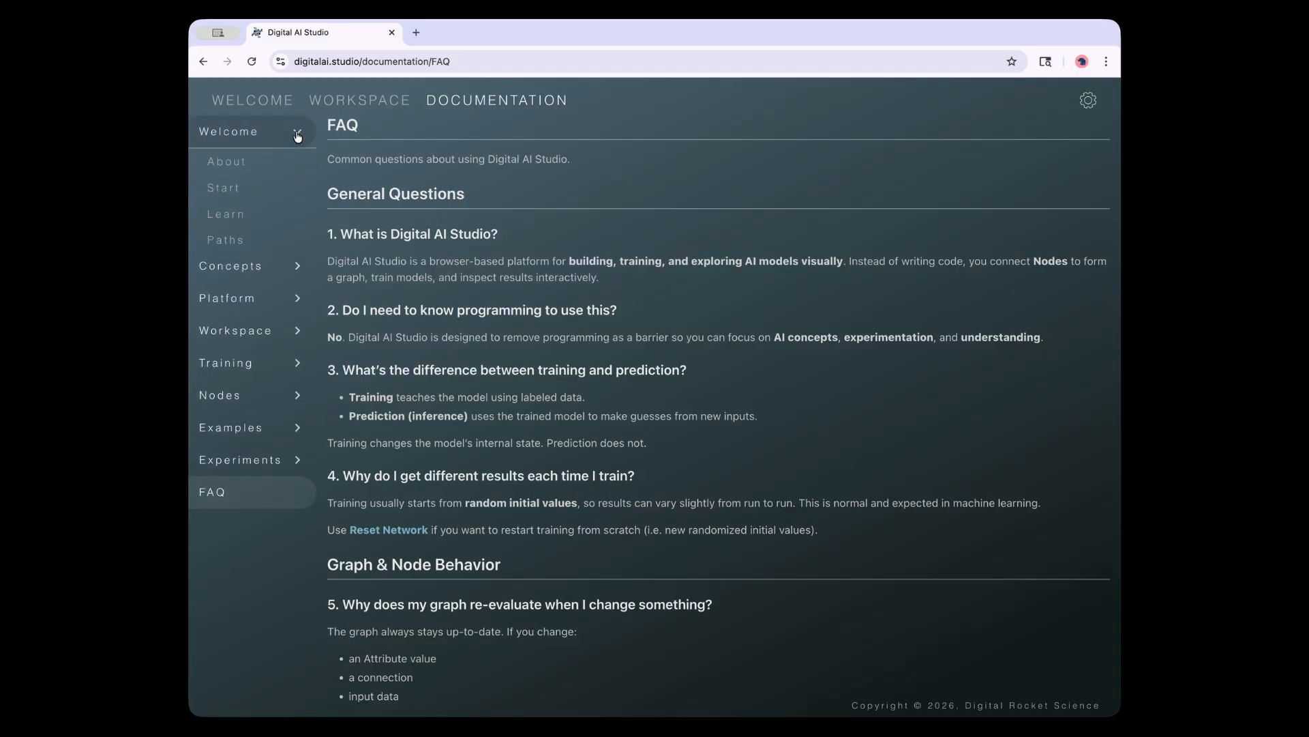
click(296, 135)
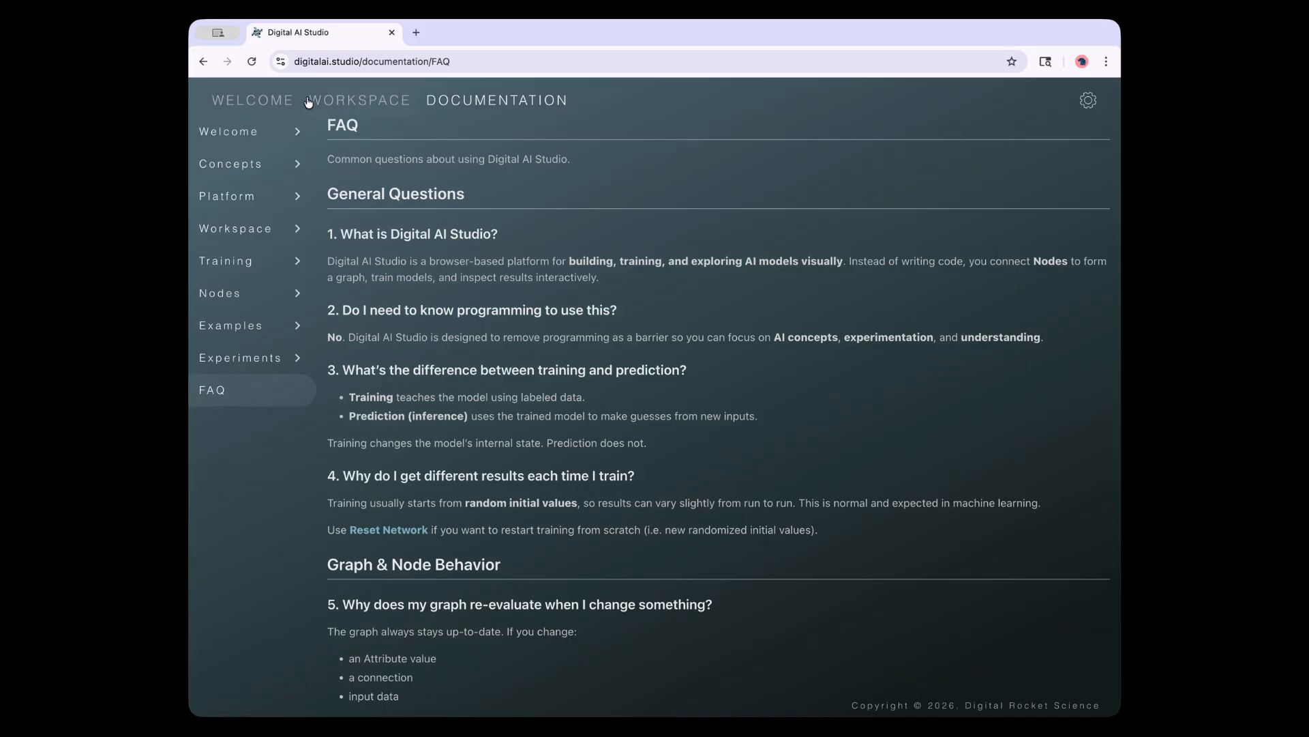
click(281, 100)
Return to the Workspace and pan and zoom around the MNIST CNN node graph
click(361, 99)
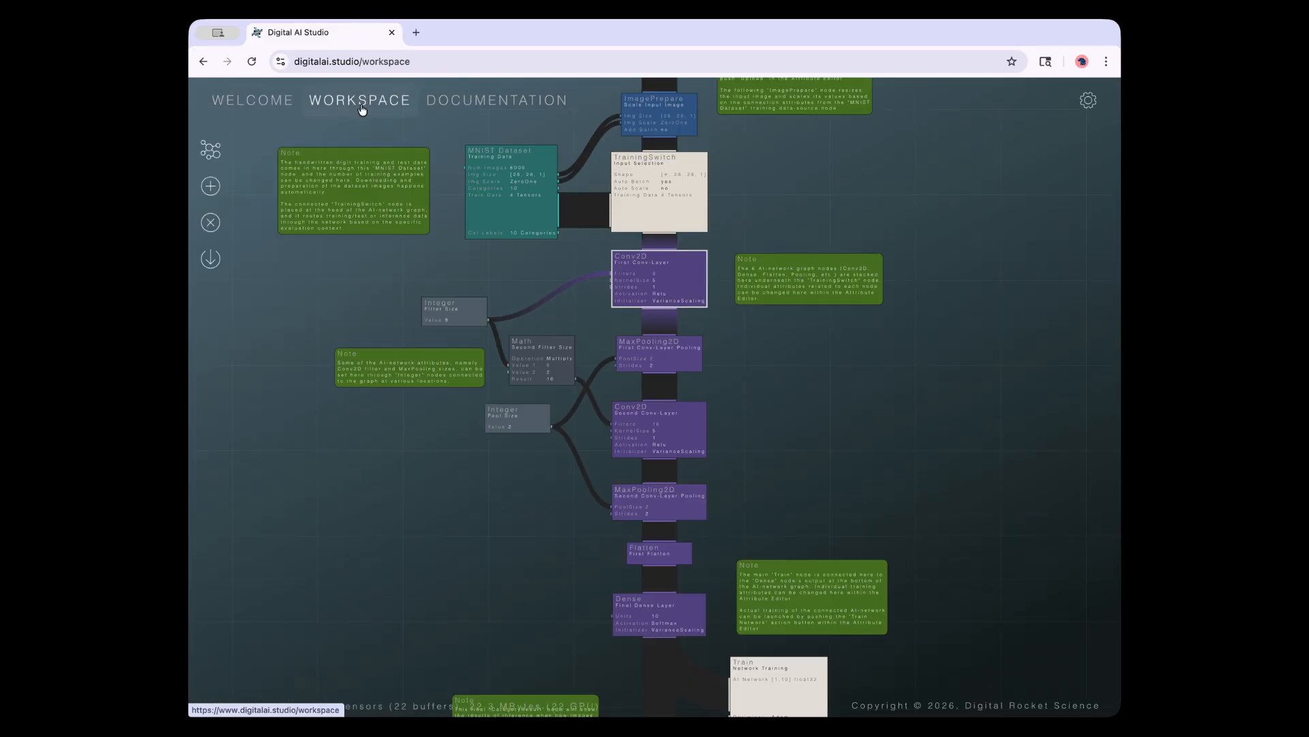
drag(820, 283, 789, 510)
scroll(790, 485, down, 5)
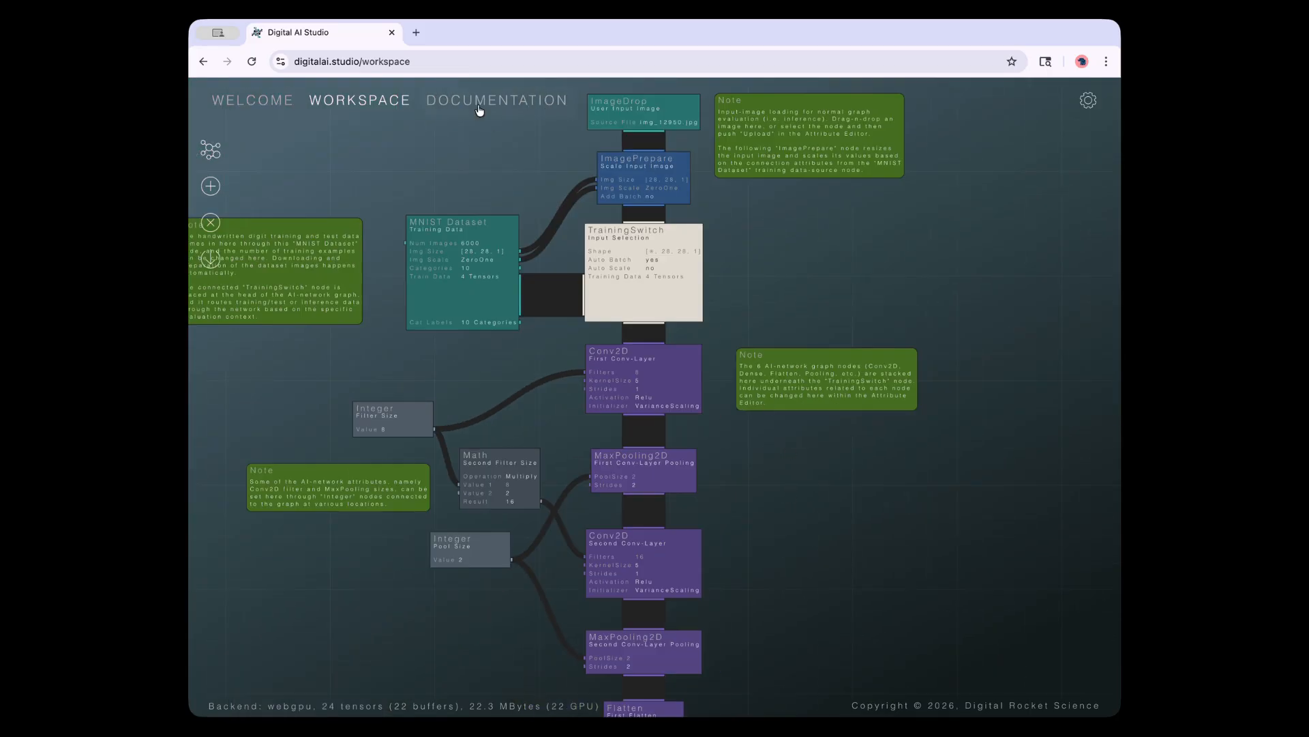
drag(788, 294, 795, 337)
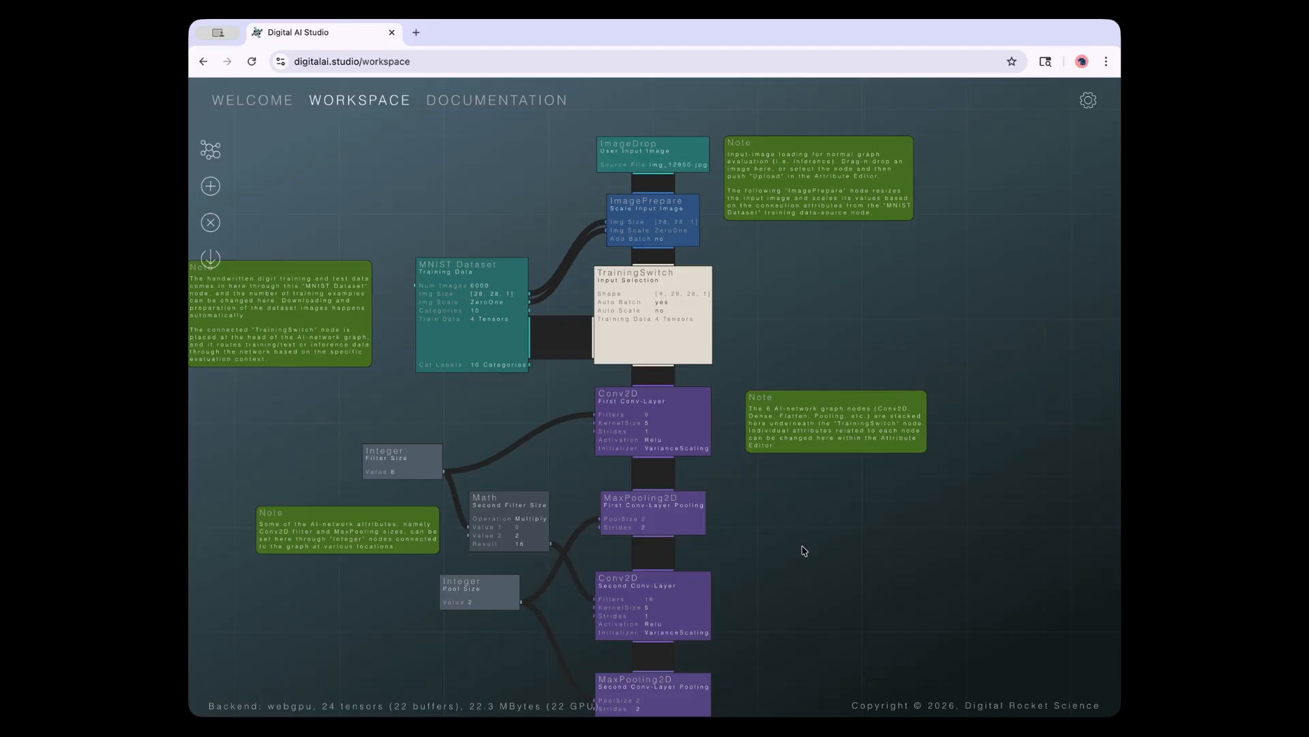
drag(798, 563, 843, 584)
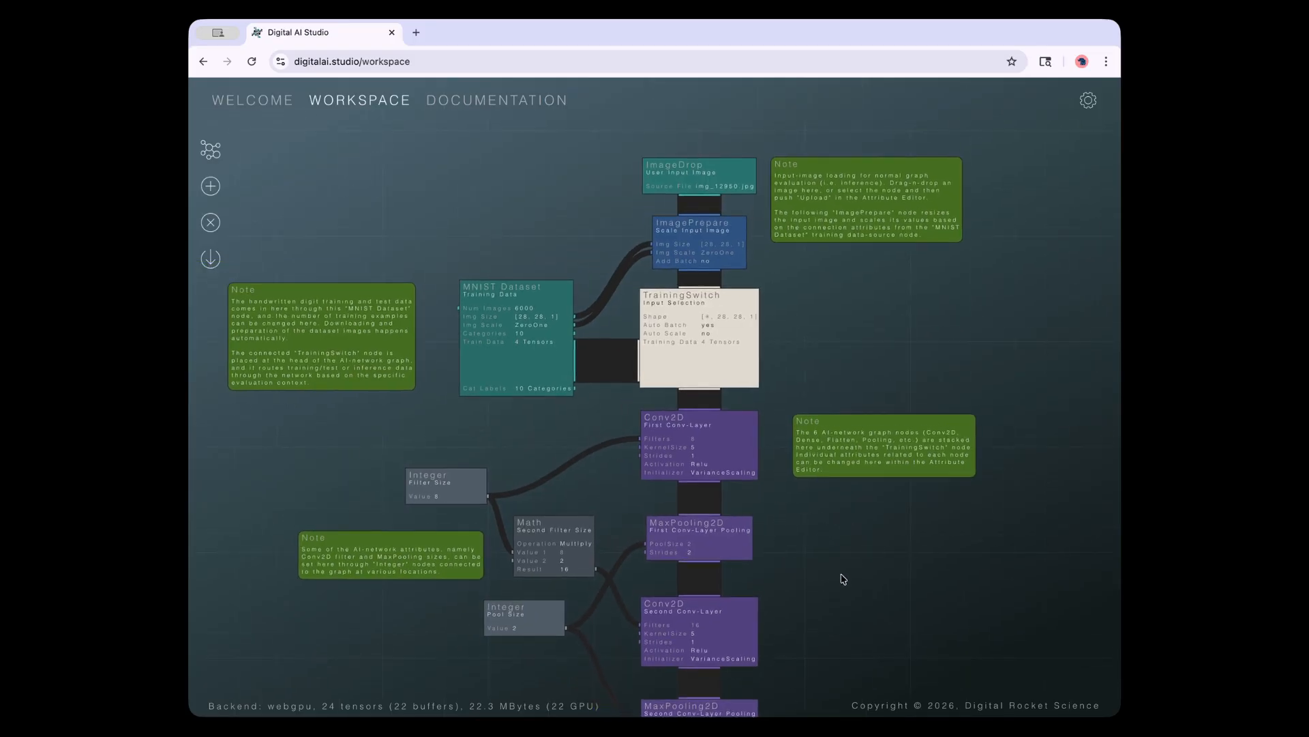
drag(822, 406, 789, 547)
scroll(804, 502, up, 5)
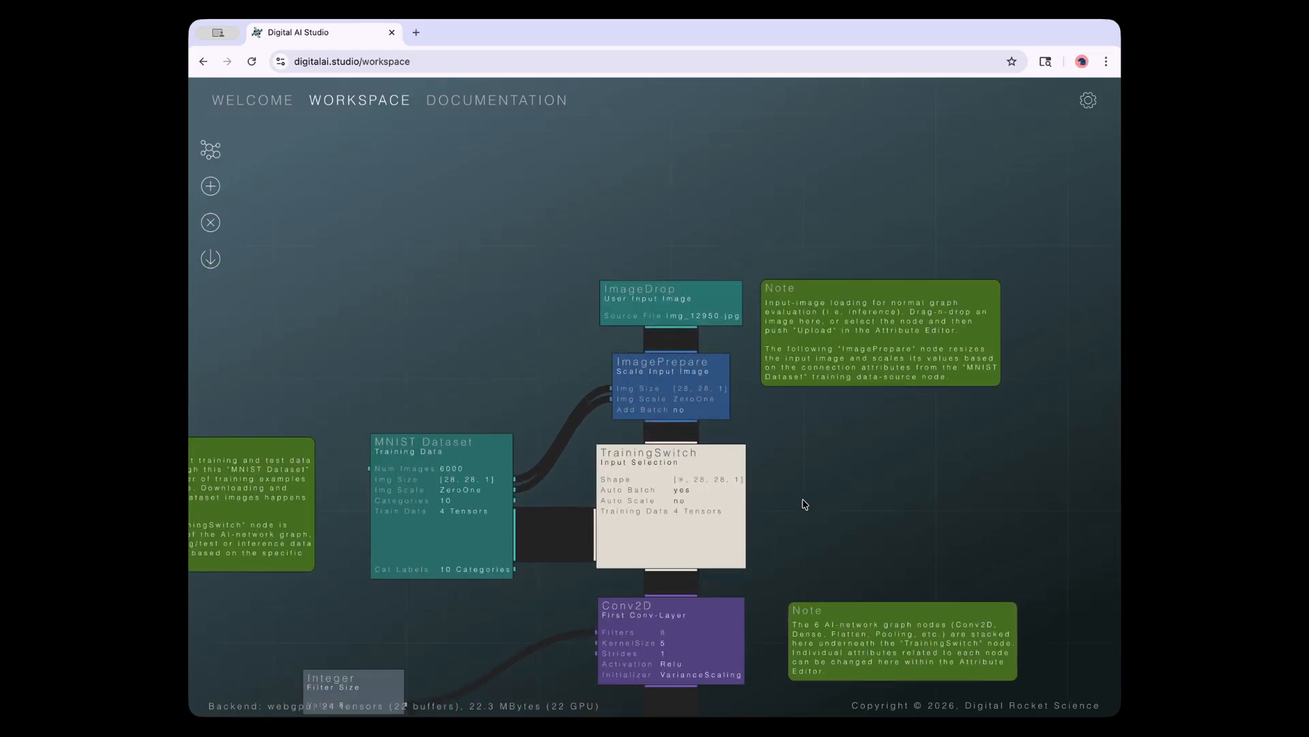
scroll(812, 418, down, 5)
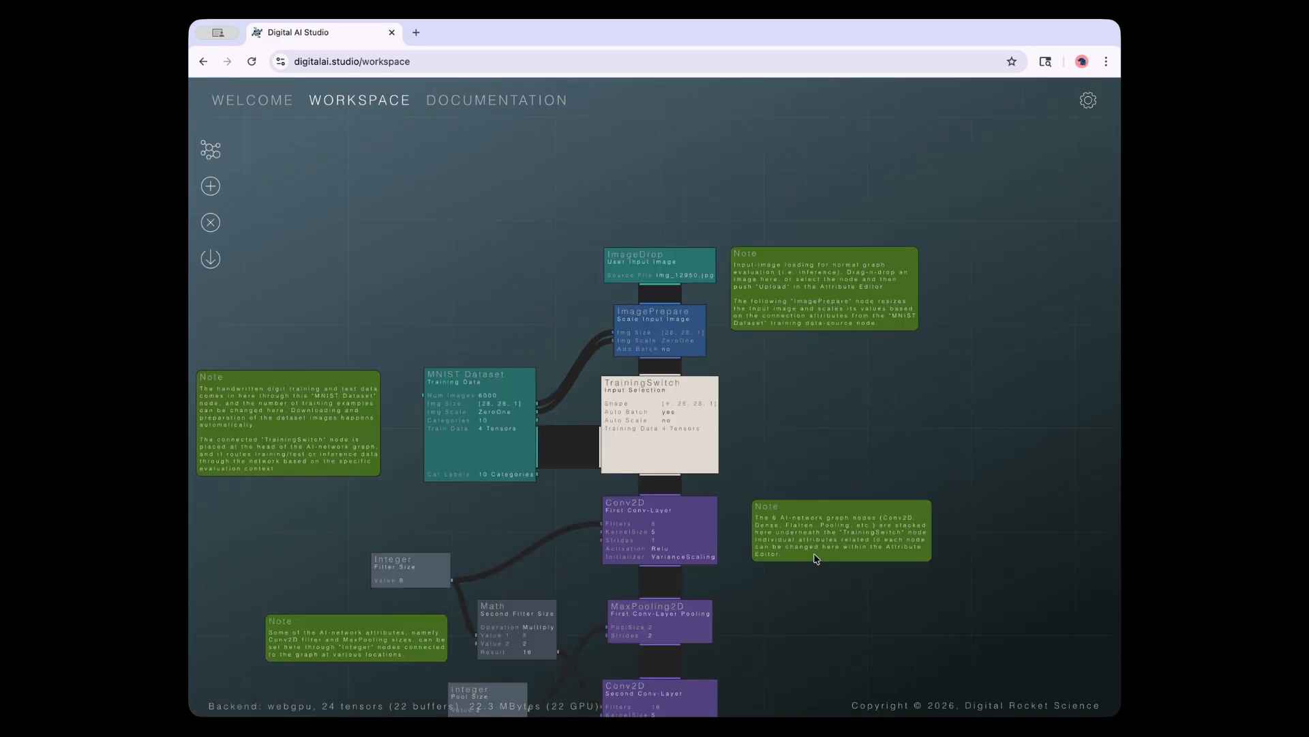
drag(809, 608, 787, 576)
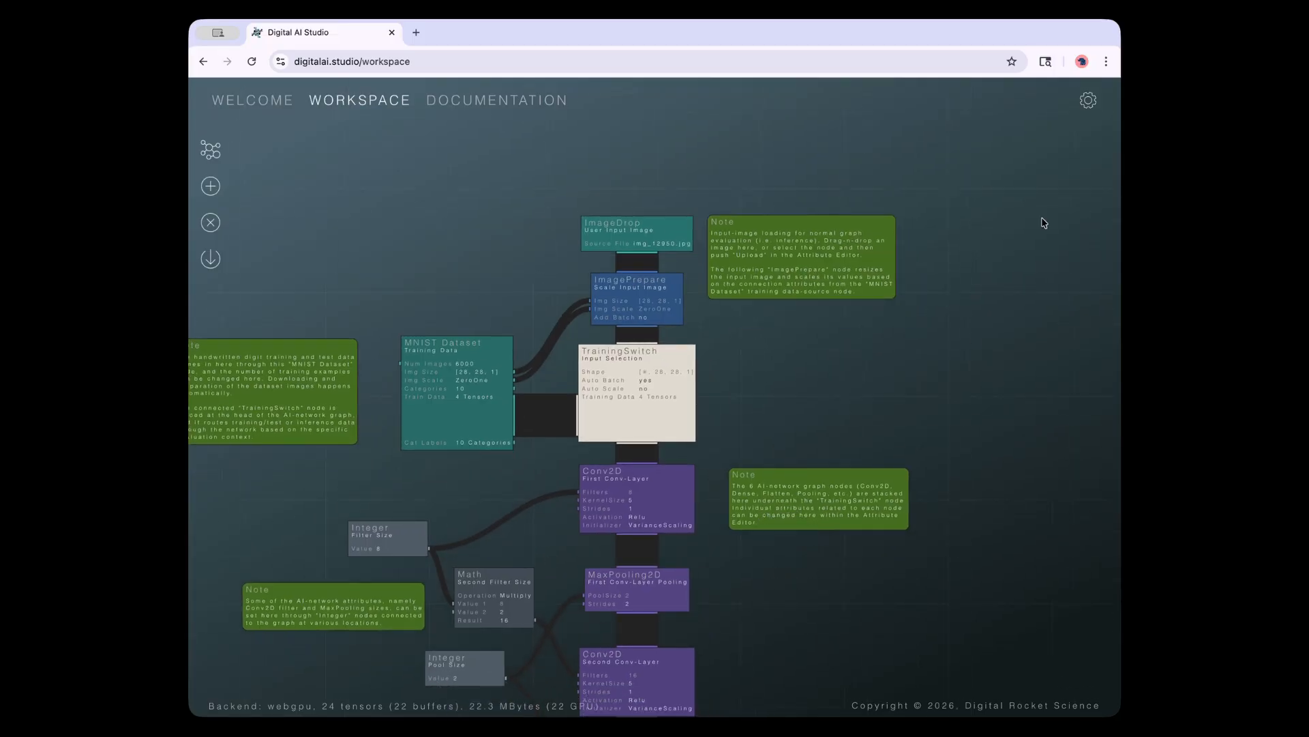
Open the Feedback form from the settings menu and close it without sending
click(1089, 102)
click(1059, 183)
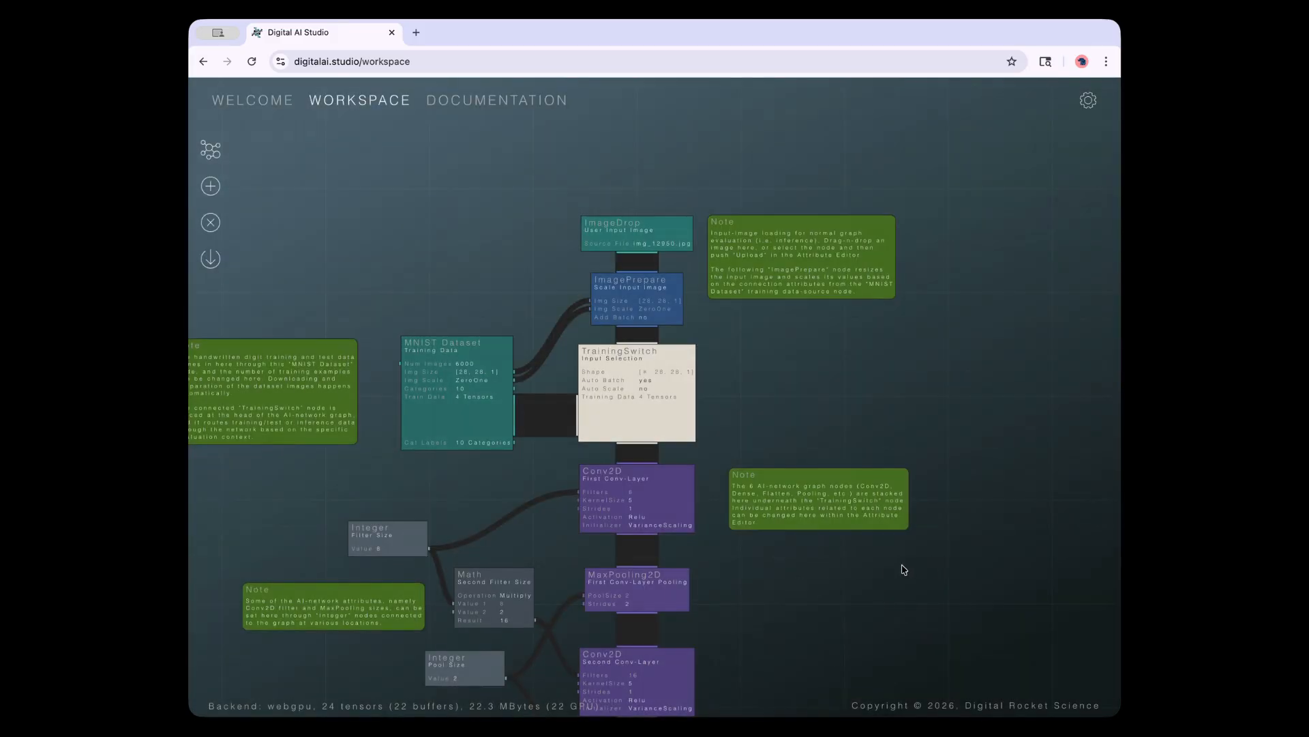
click(819, 582)
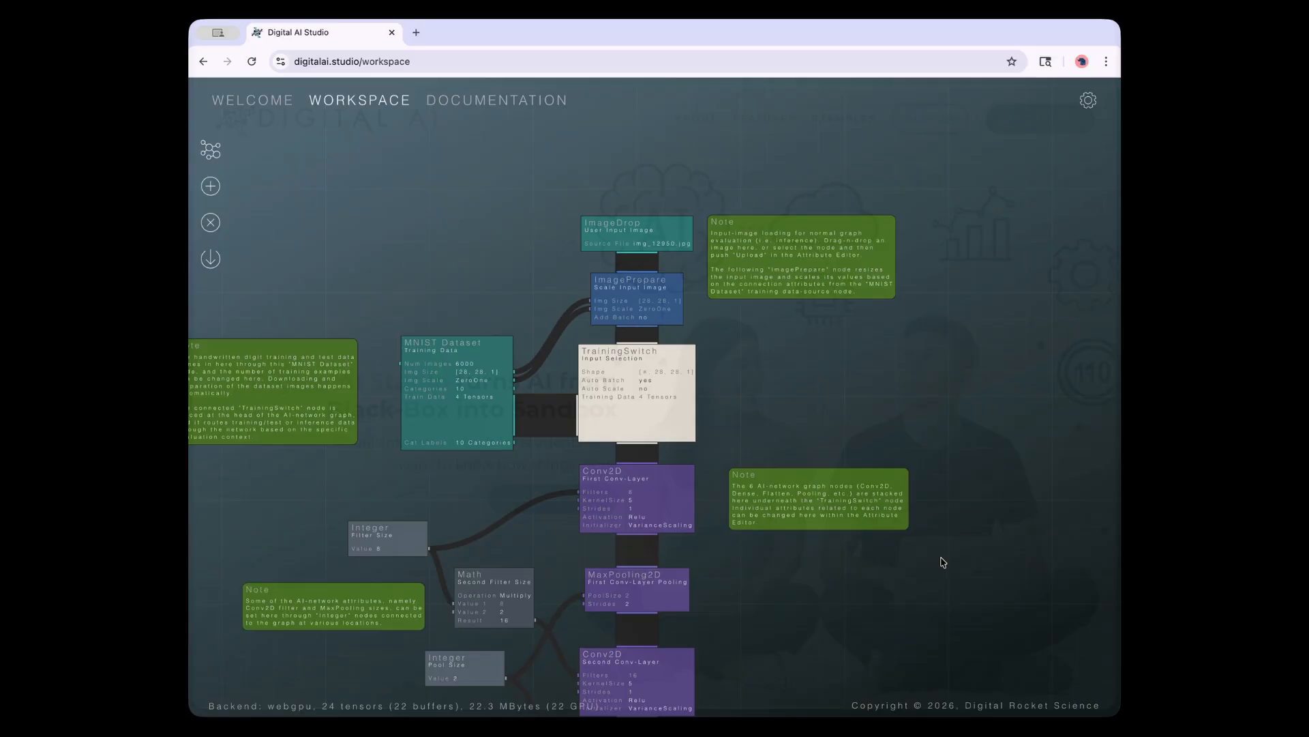